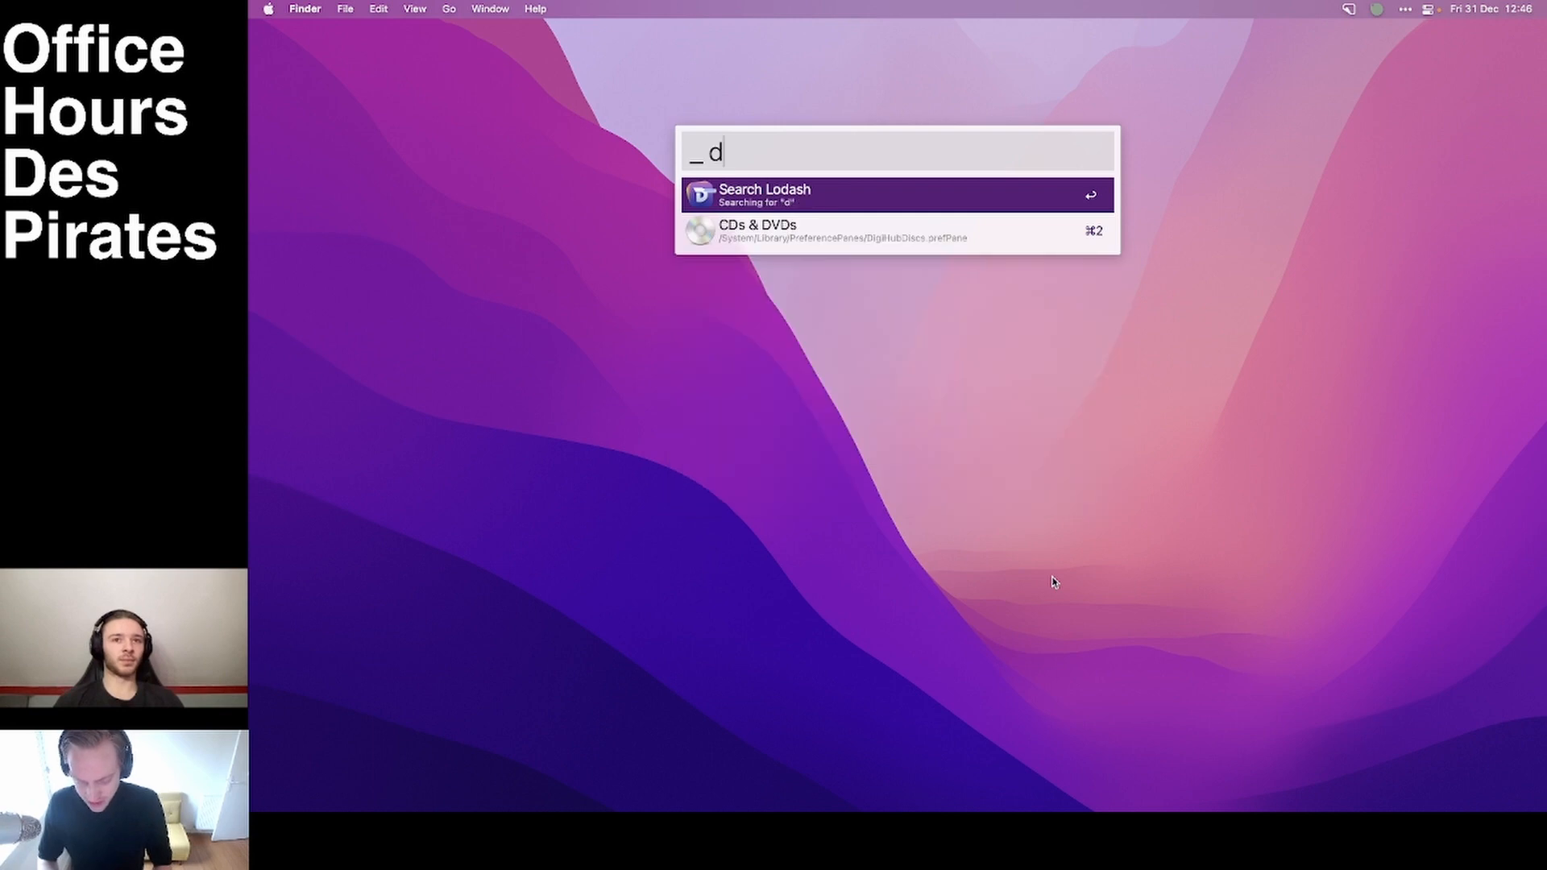
# Search the Lodash documentation for "goup" and view the matching grouping function.
pyautogui.press('BackSpace')
pyautogui.write('goup')
pyautogui.press('Return')
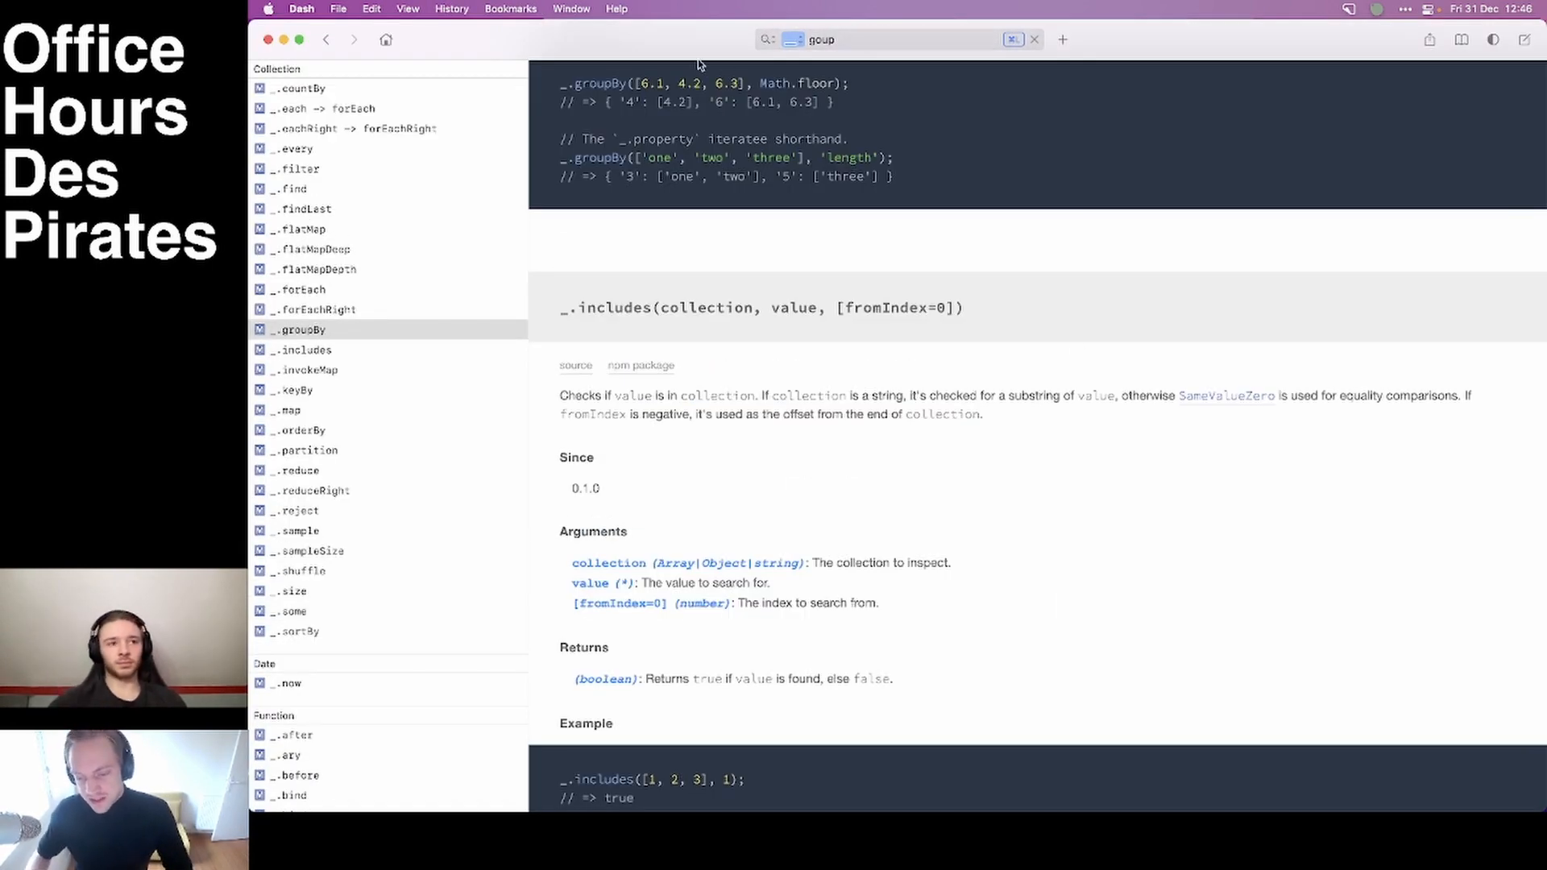
pyautogui.press('super+Tab')
pyautogui.click(466, 385)
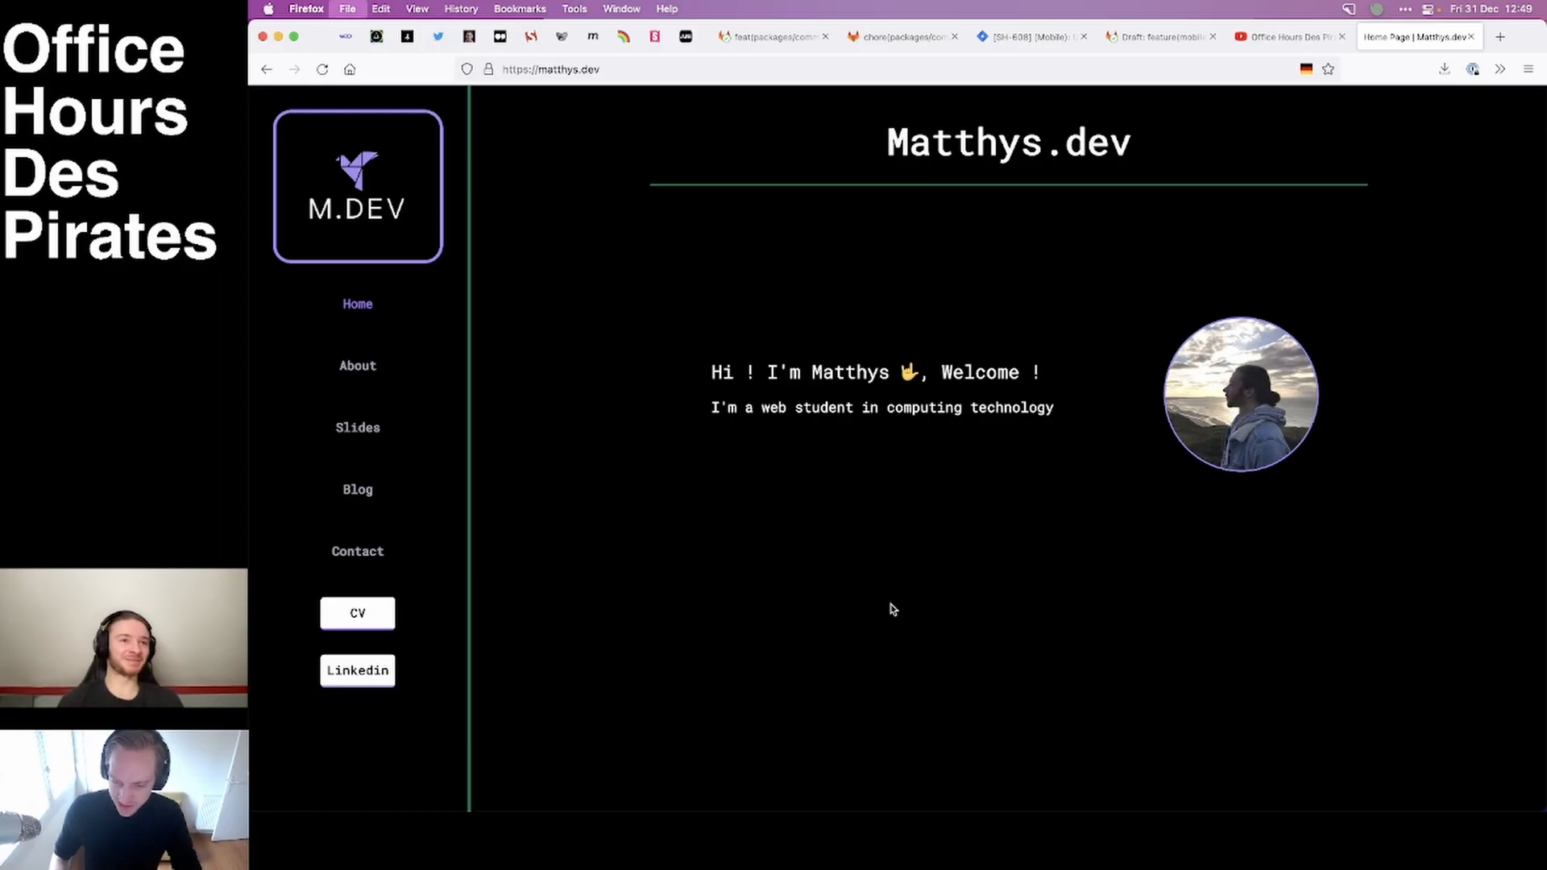
# Load the Airtable website in a private Firefox window and accept all cookies.
pyautogui.press('super+shift+p')
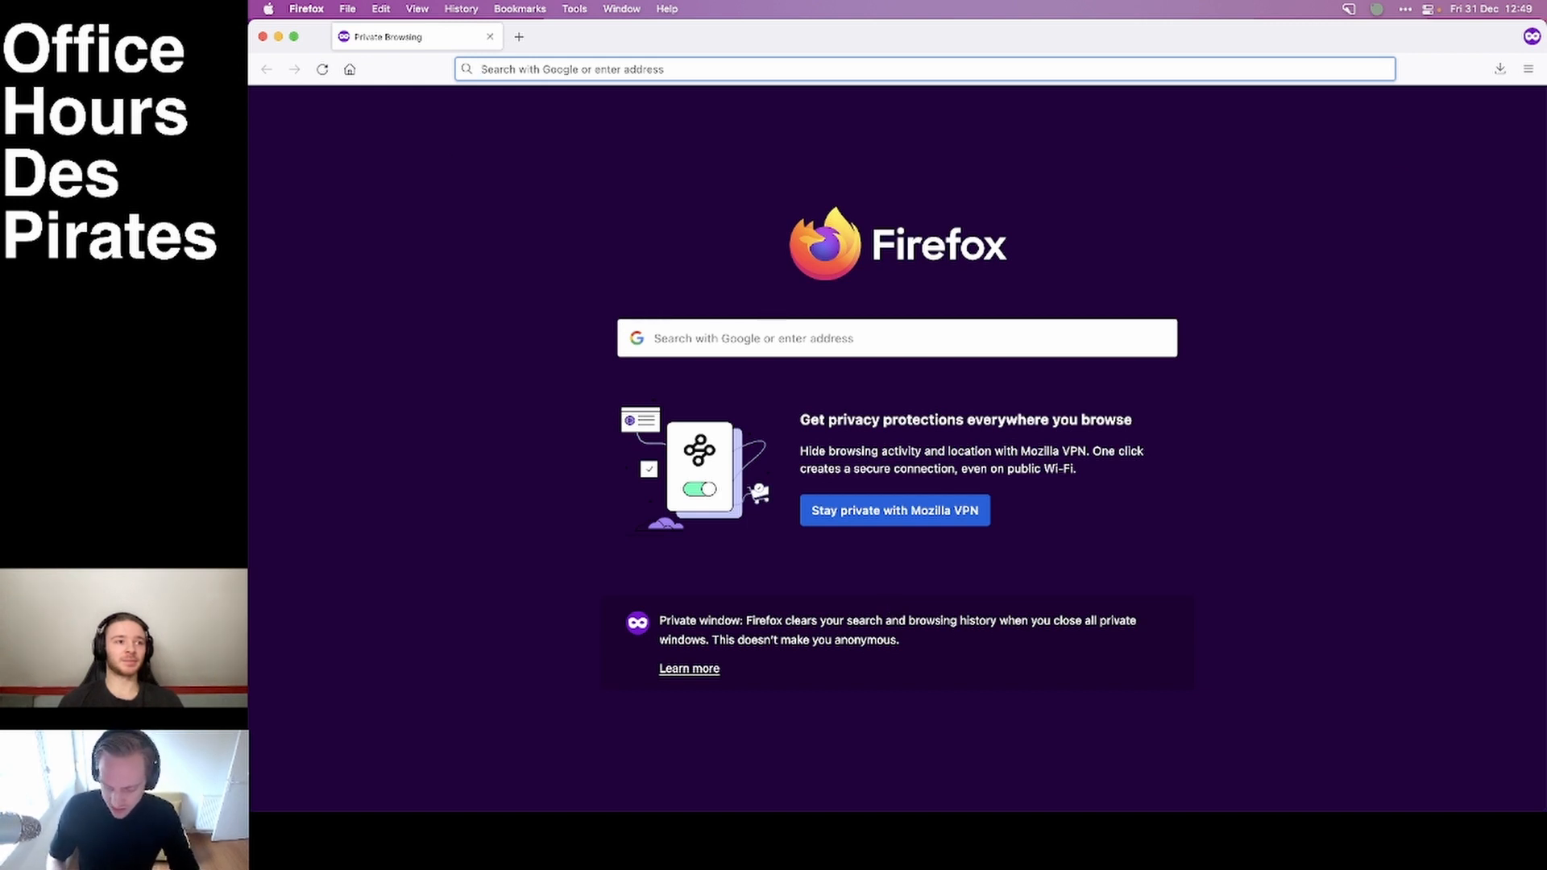
pyautogui.write('airtable')
pyautogui.press('Return')
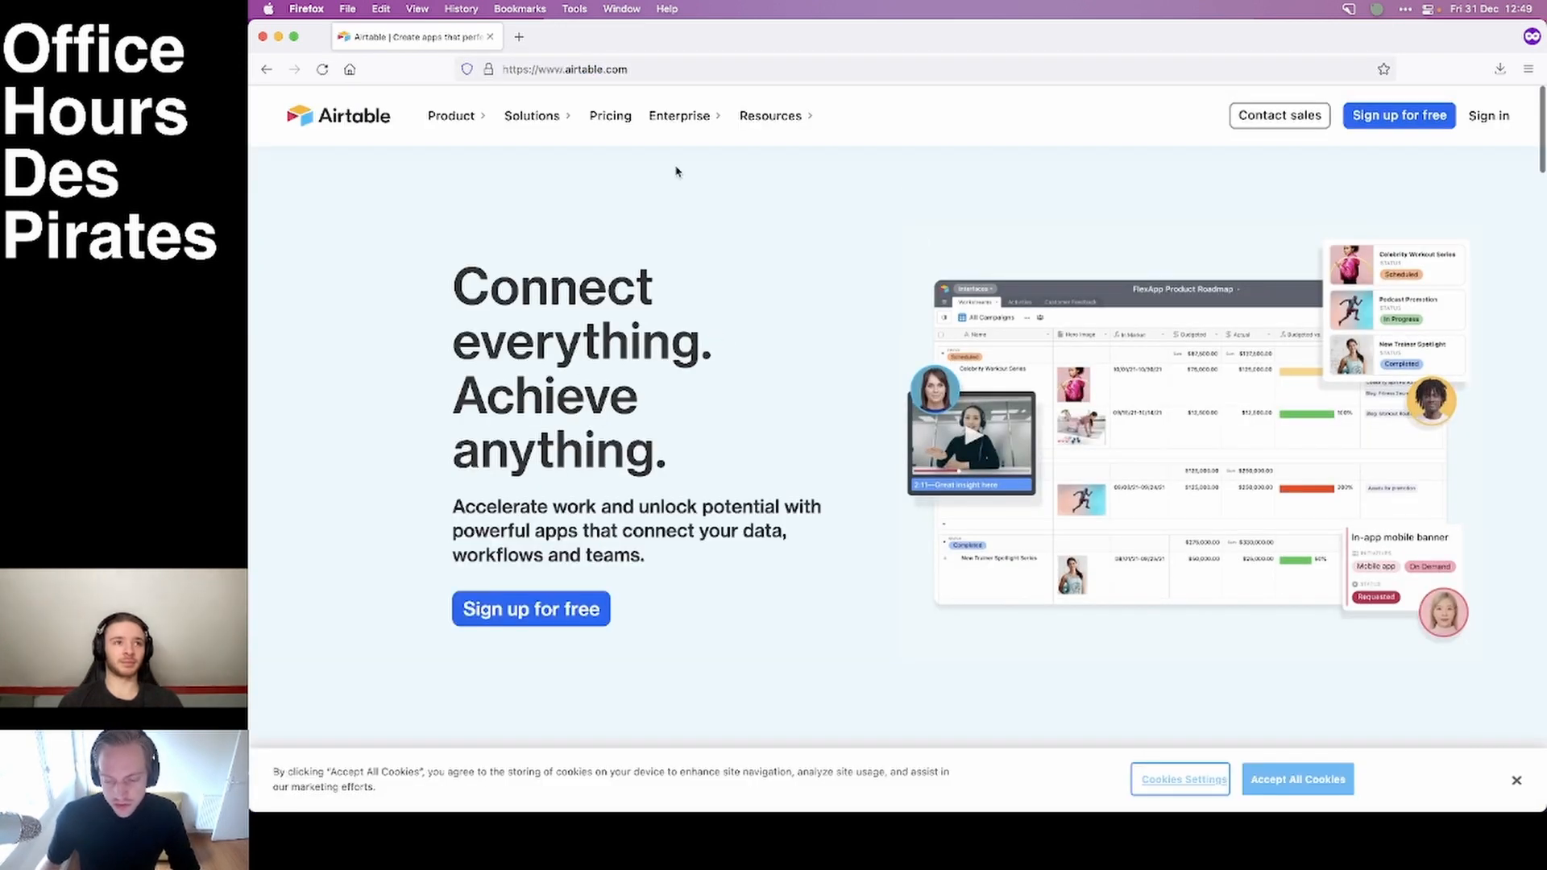
pyautogui.click(1277, 780)
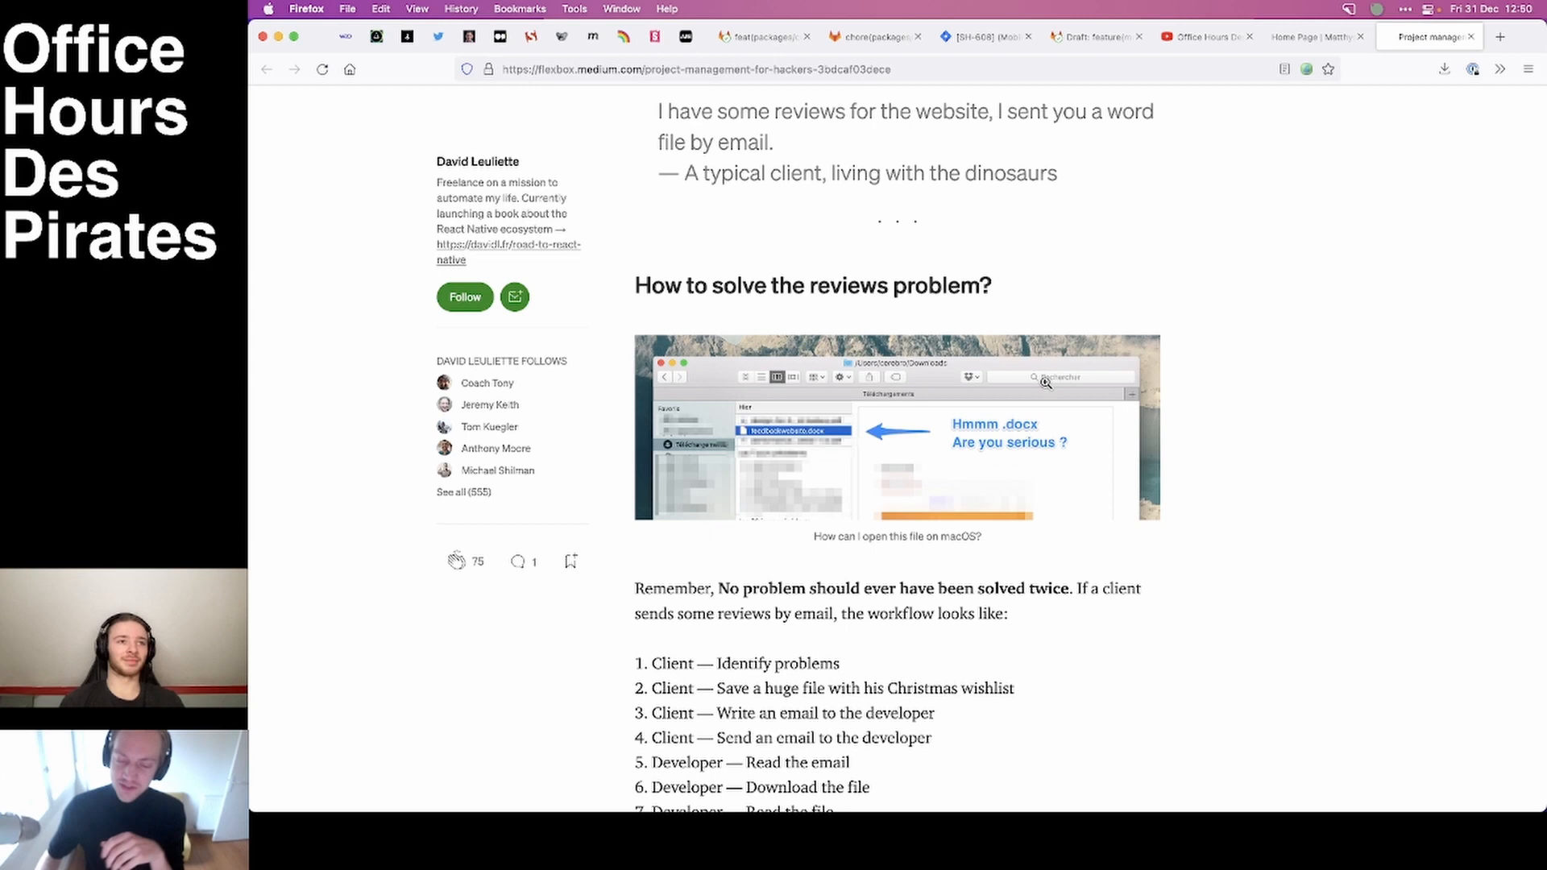
# Read the "Project management for hackers" article, including its client review workflow and the email section.
pyautogui.scroll(10, 605, 215)
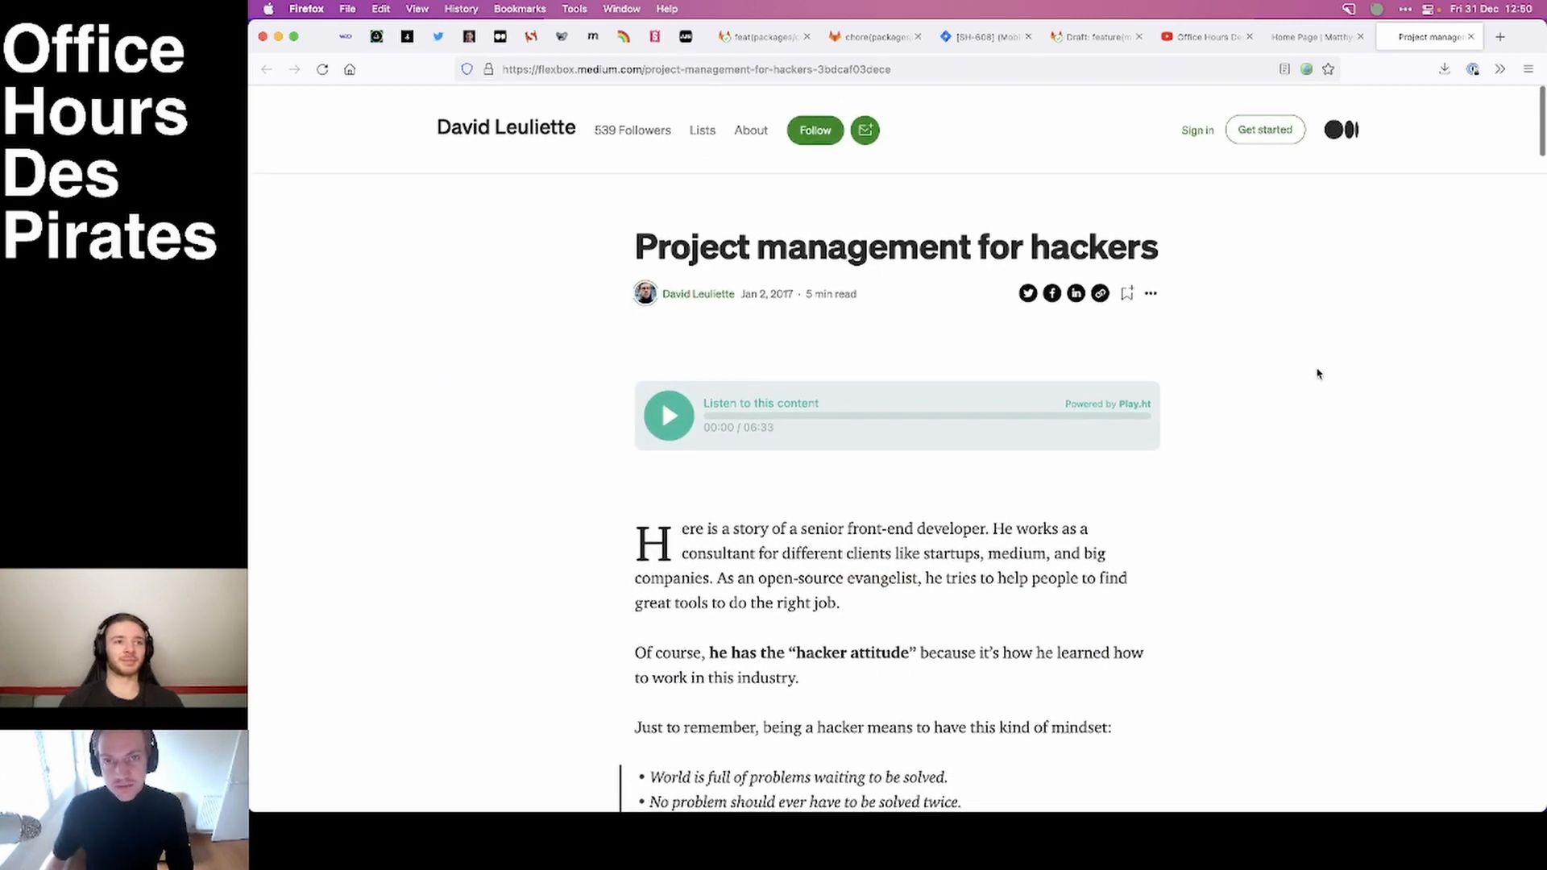
pyautogui.scroll(-10, 1316, 370)
pyautogui.scroll(-3, 1318, 374)
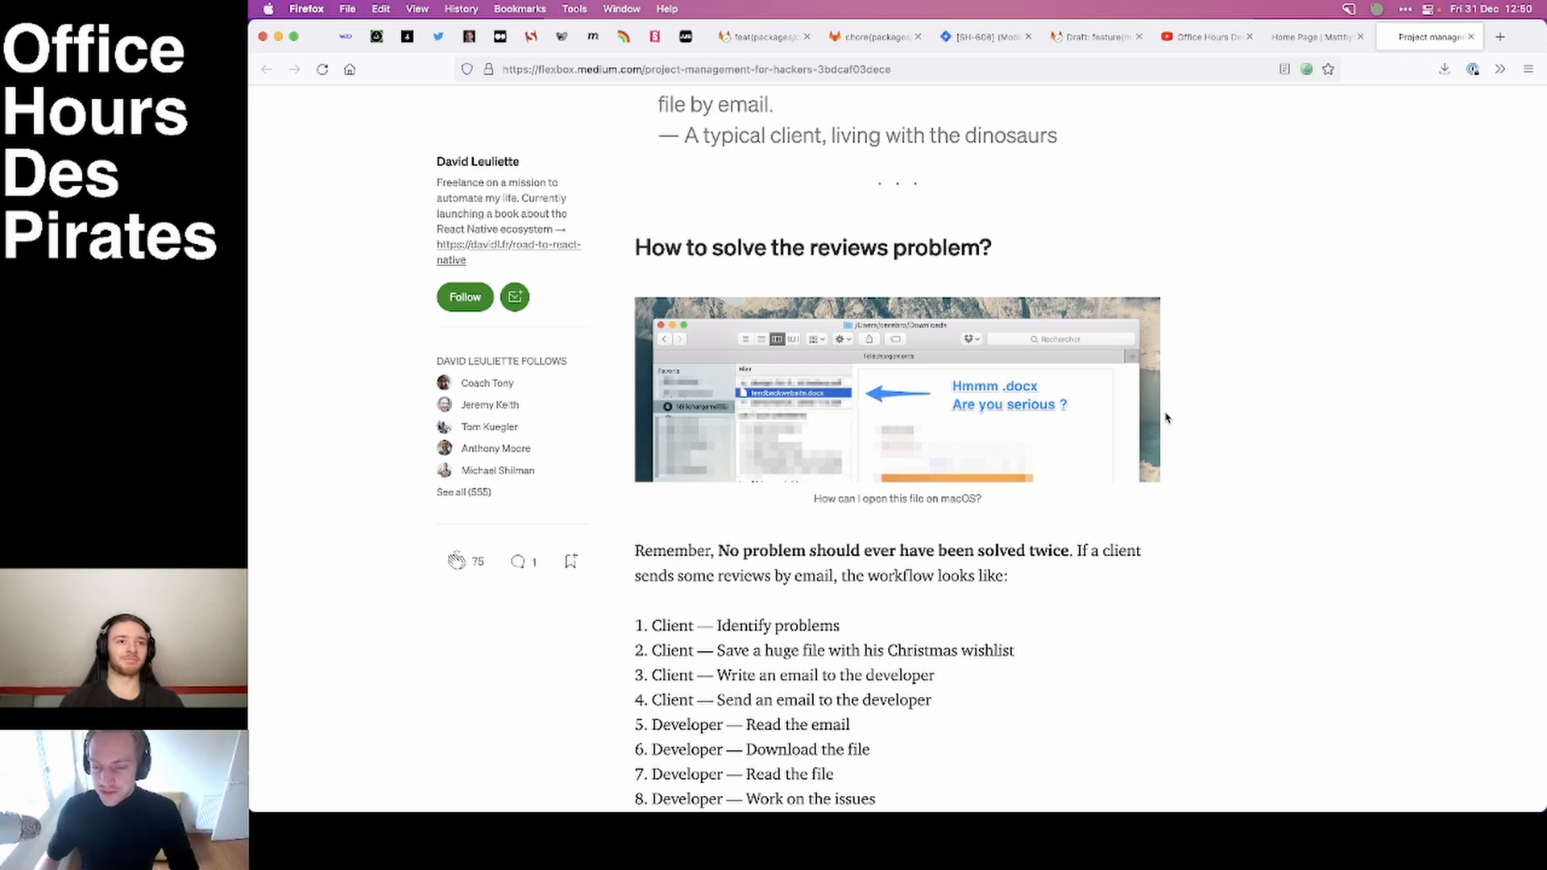
pyautogui.scroll(-1, 1165, 417)
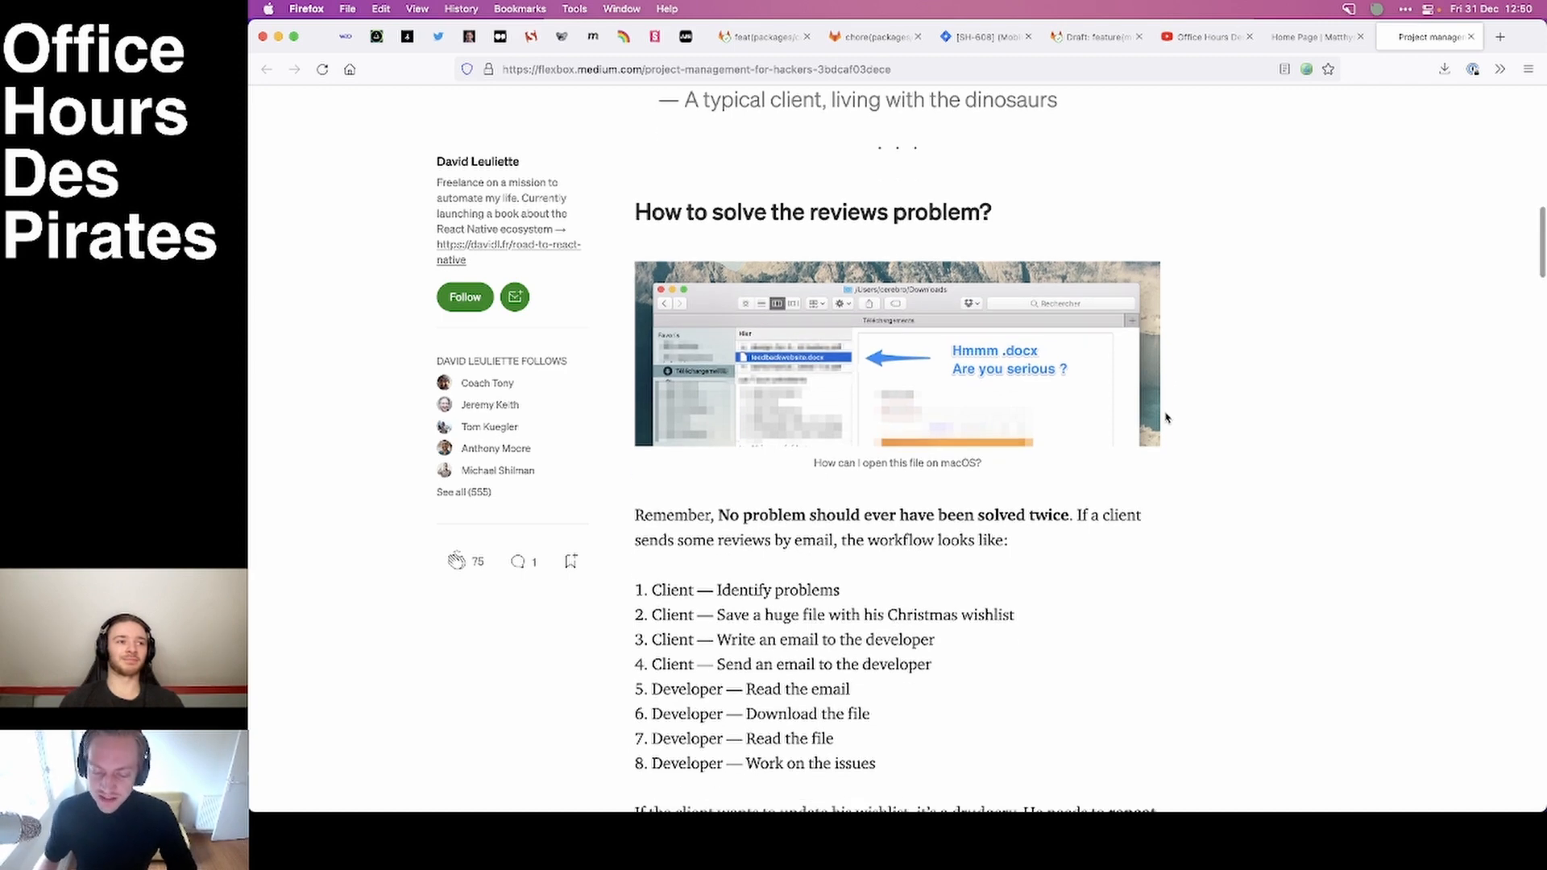
pyautogui.scroll(-2, 1166, 417)
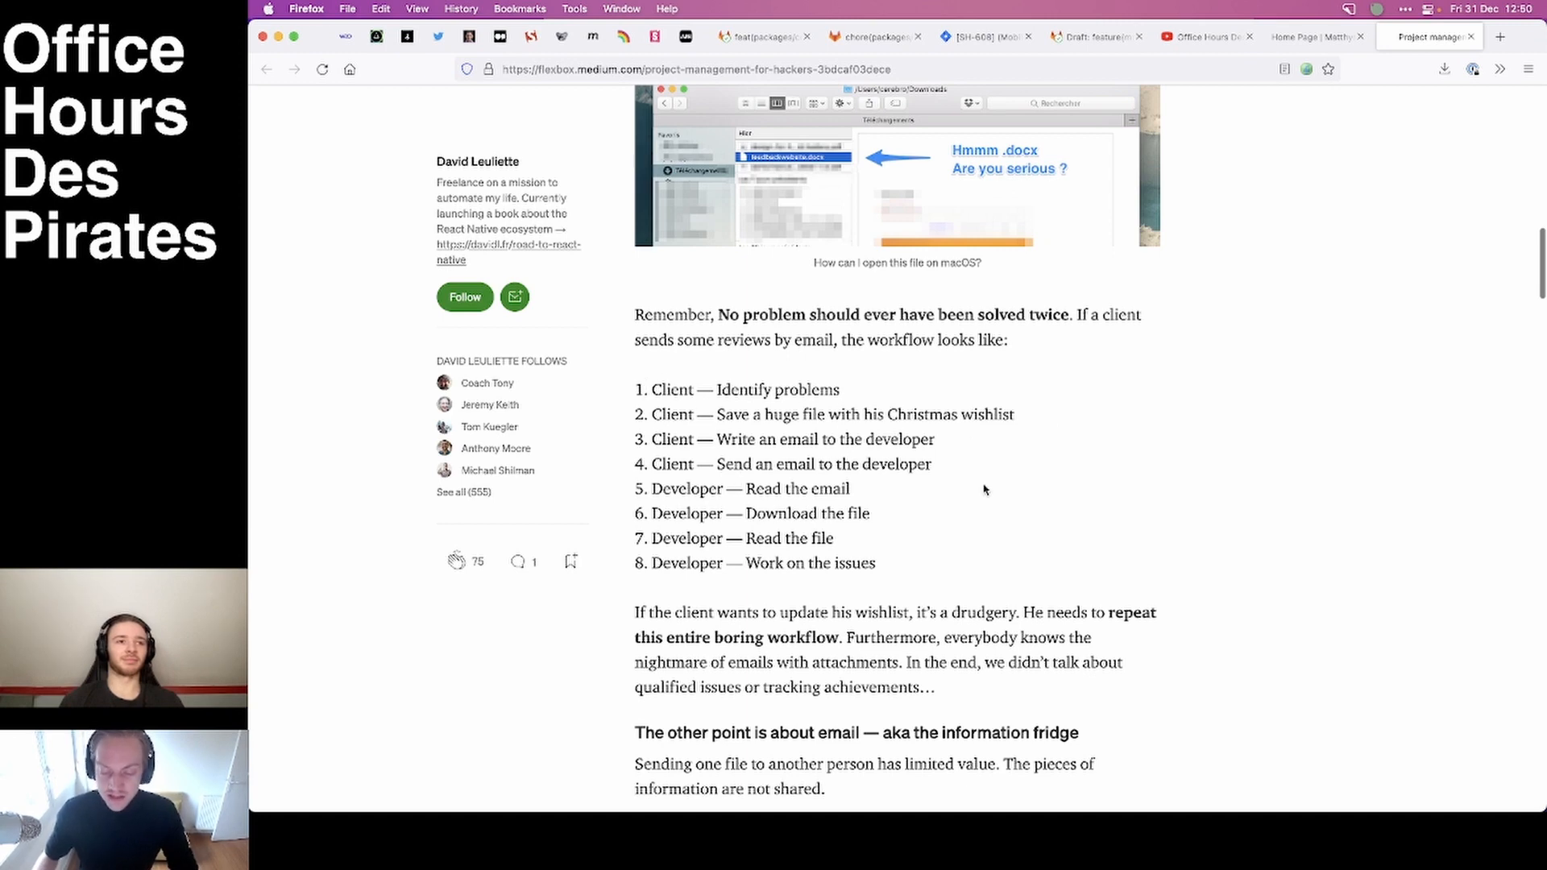
pyautogui.scroll(-2, 822, 414)
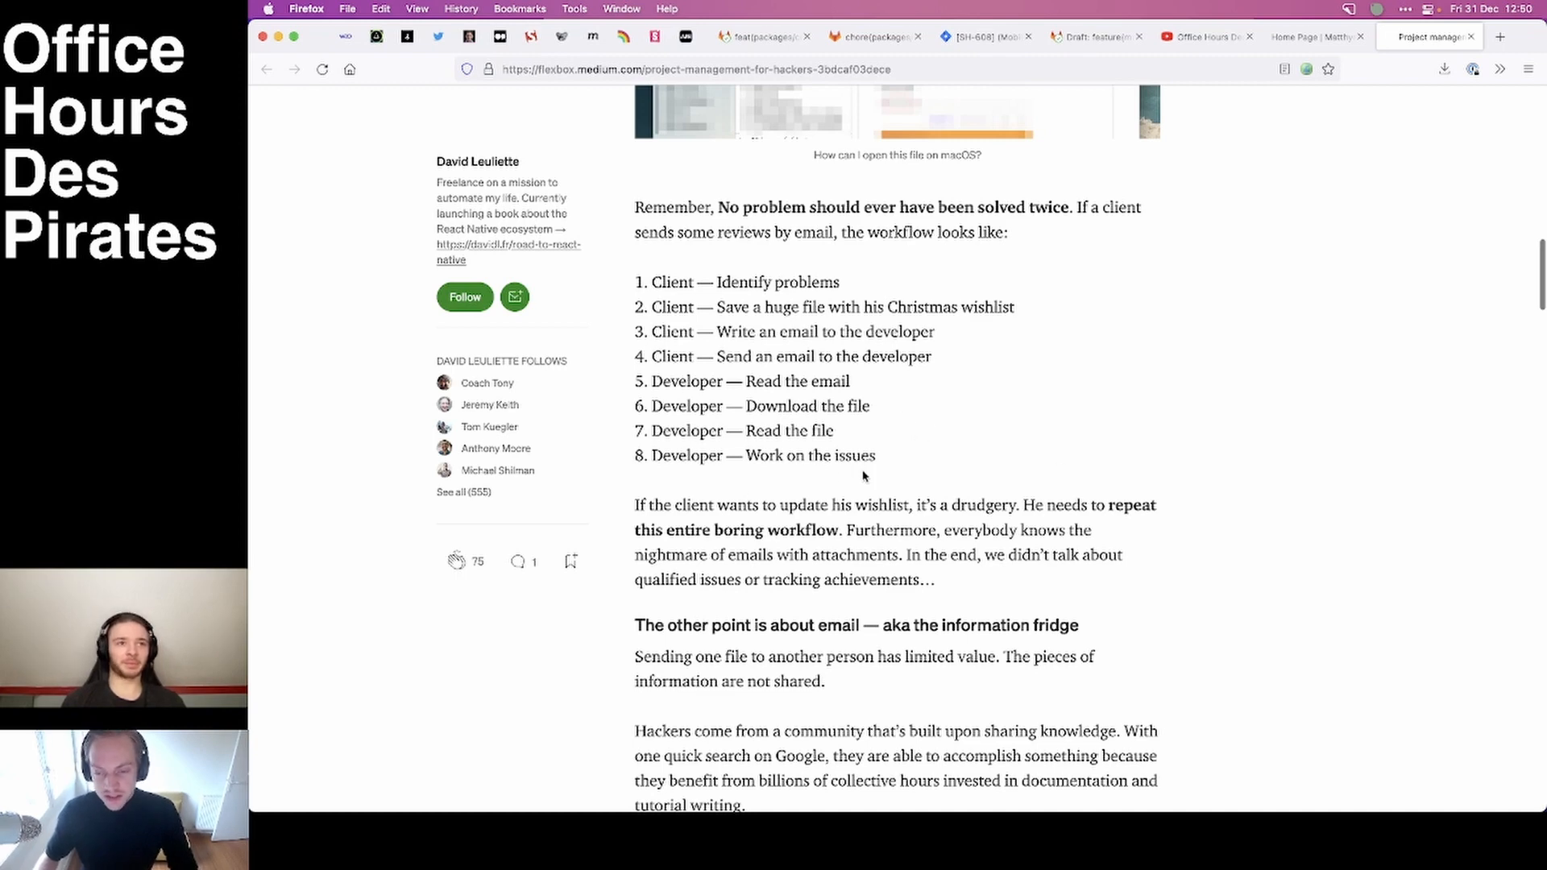
pyautogui.scroll(-1, 986, 415)
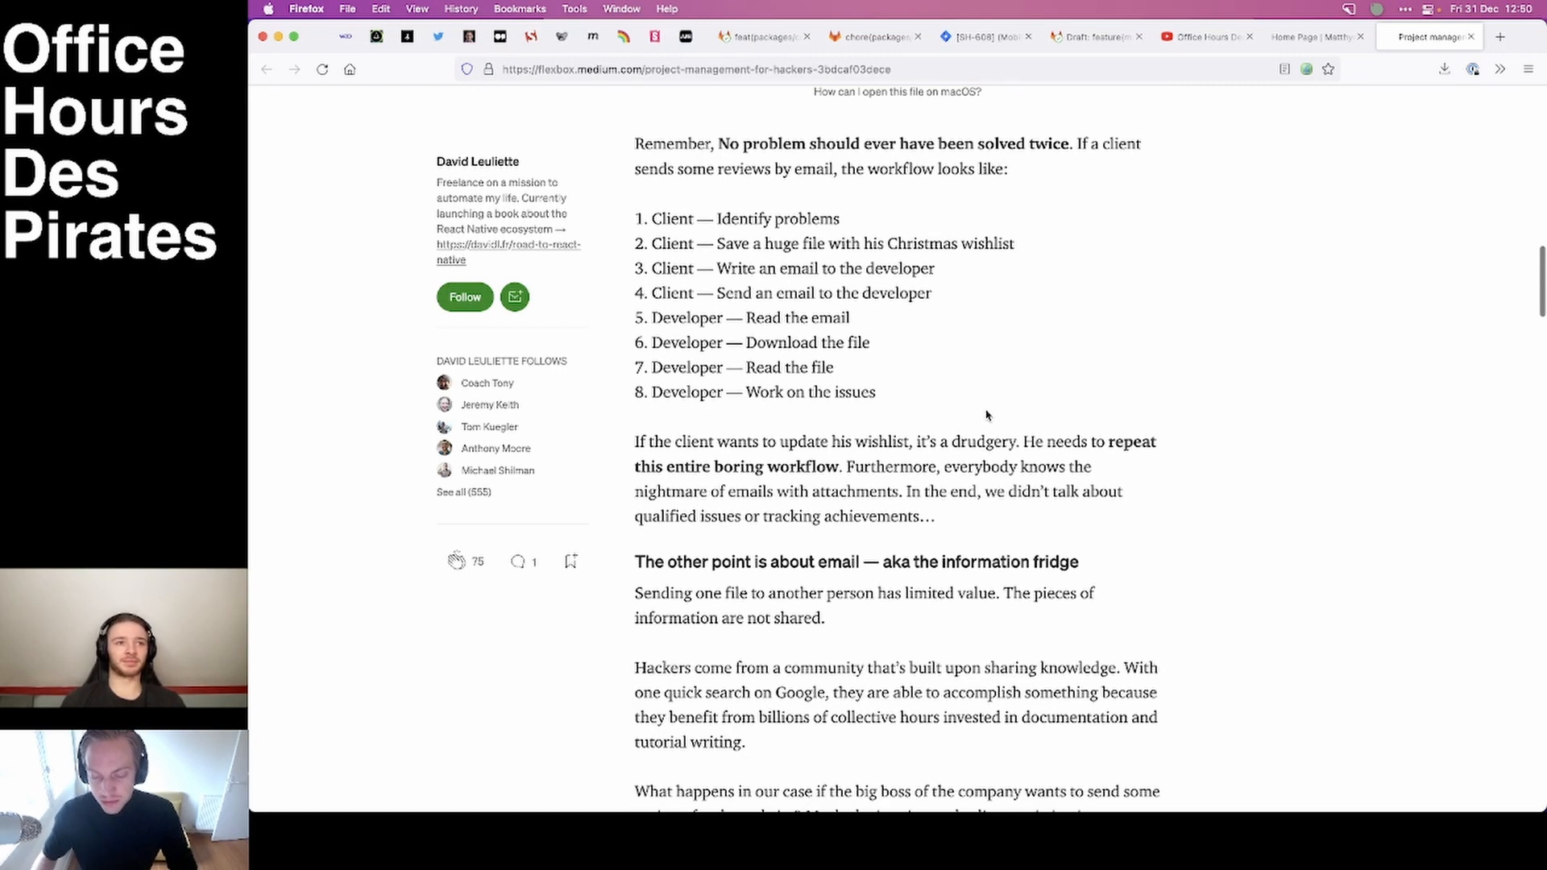
pyautogui.scroll(-1, 986, 415)
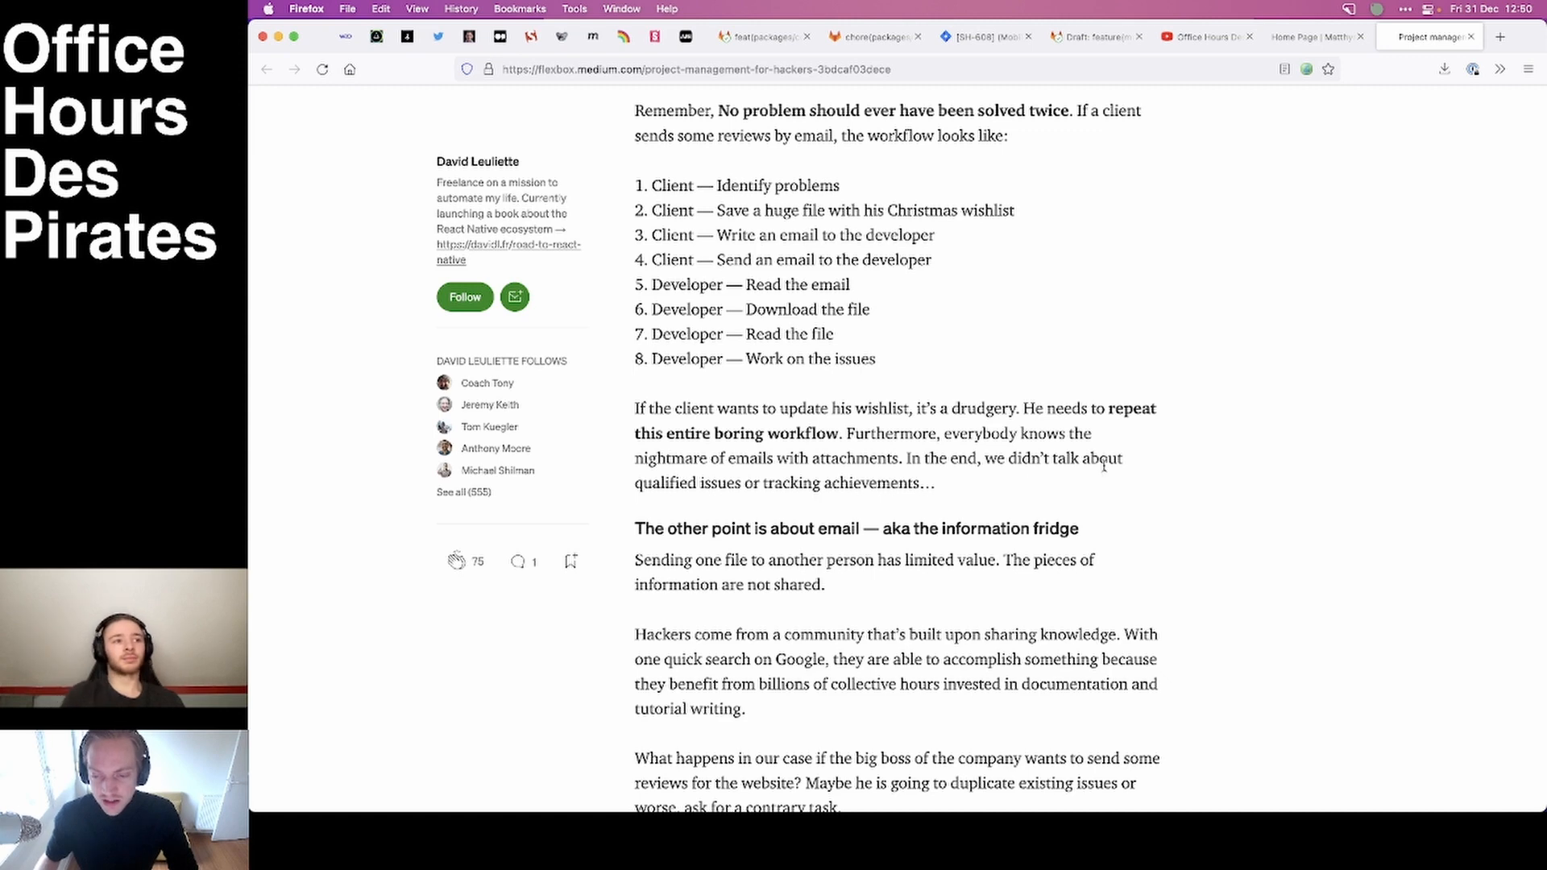
pyautogui.scroll(-10, 1105, 466)
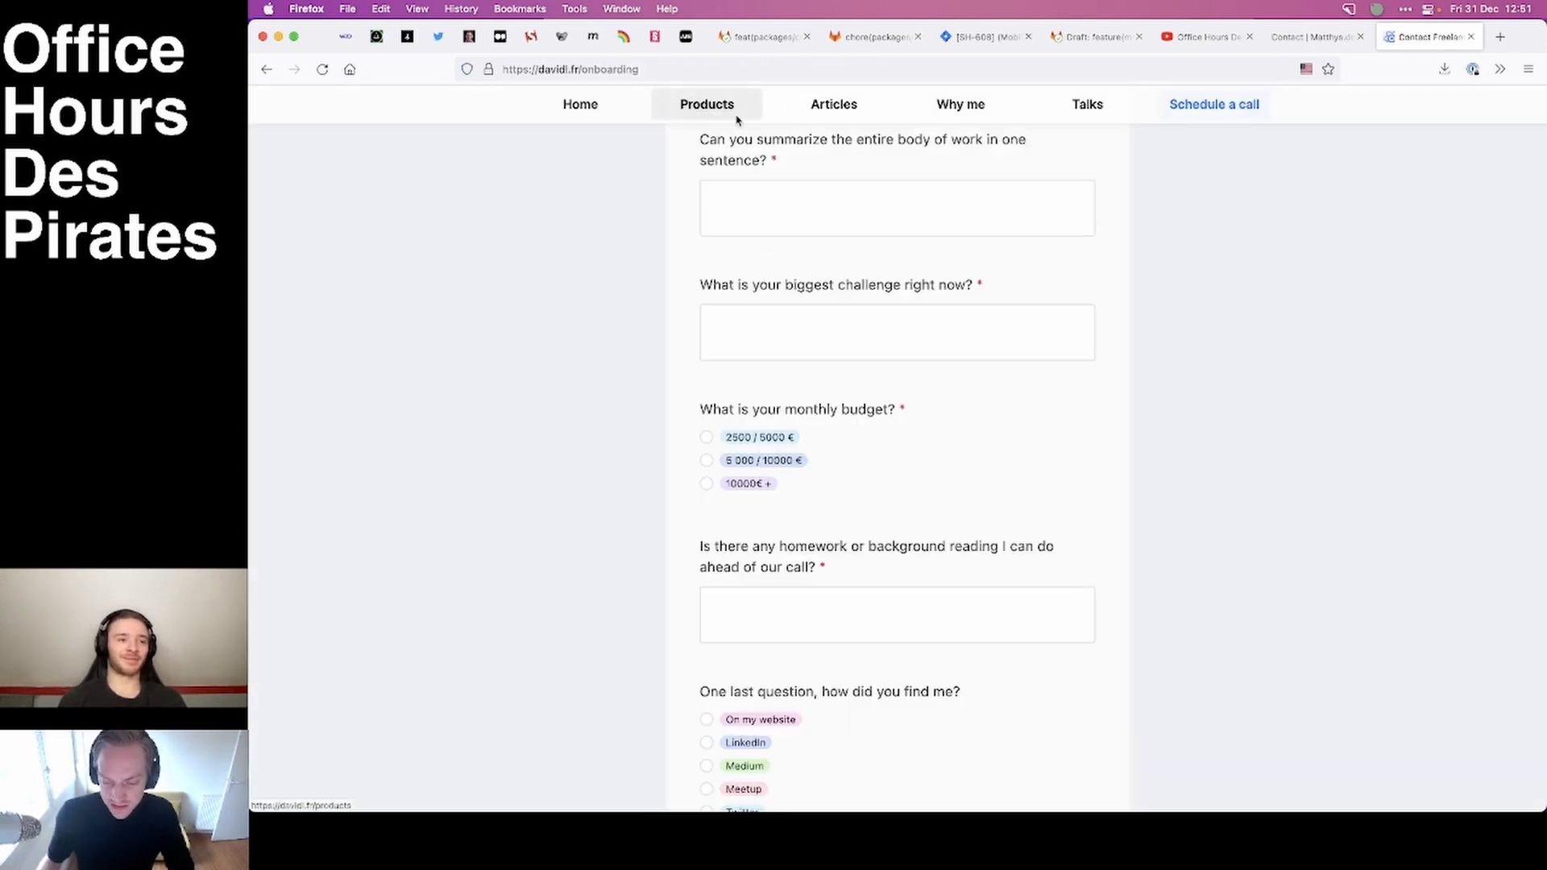
# Browse the site's products and articles, find "airta" among the articles, and open "Marketing automation for hackers".
pyautogui.click(714, 103)
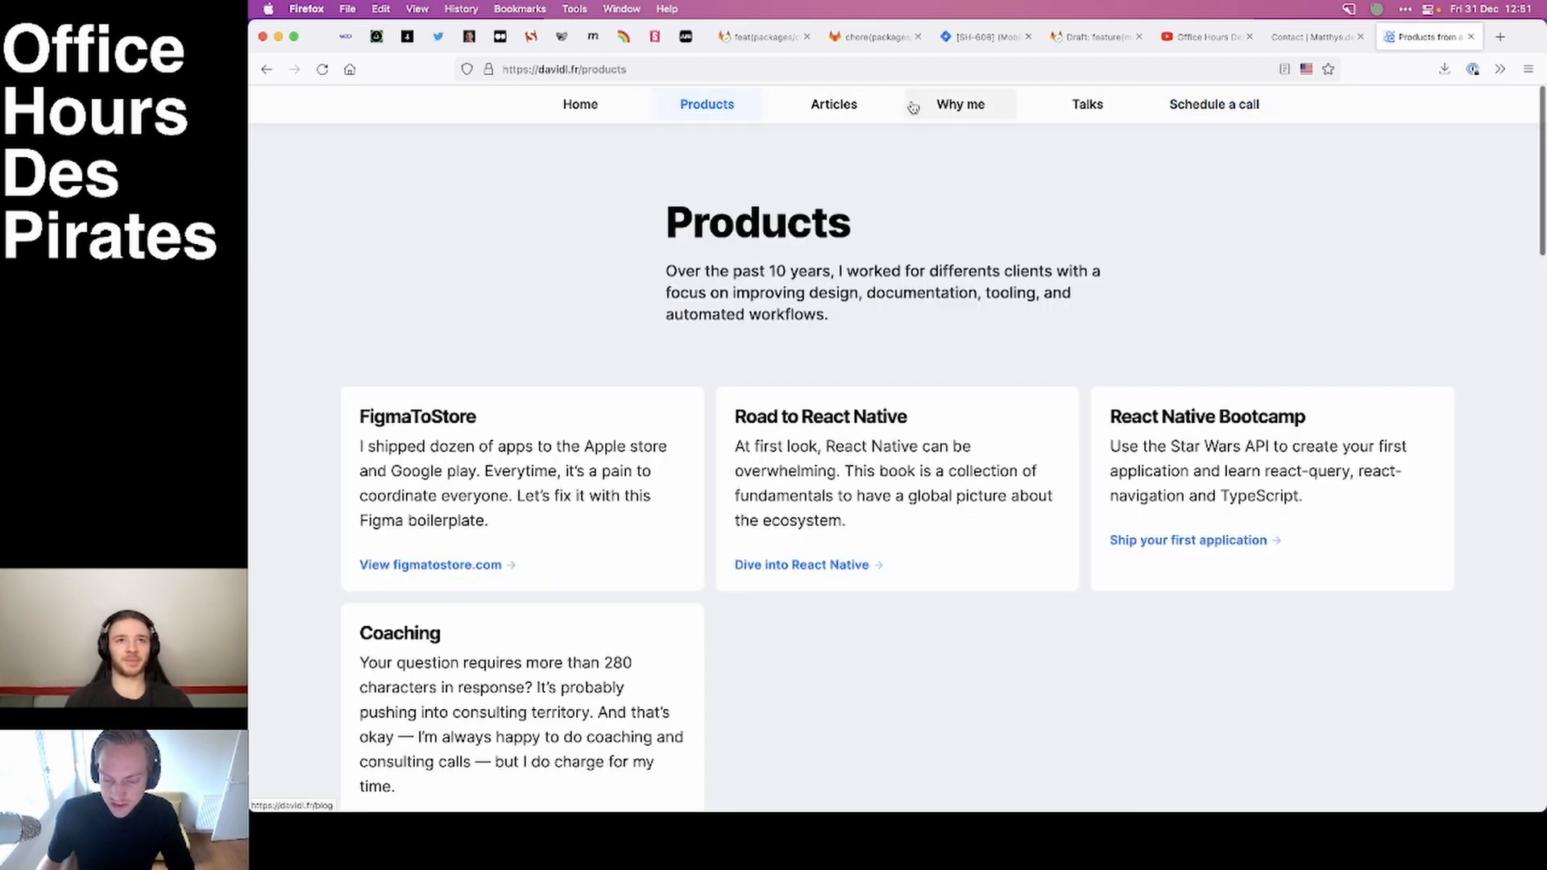
pyautogui.click(829, 116)
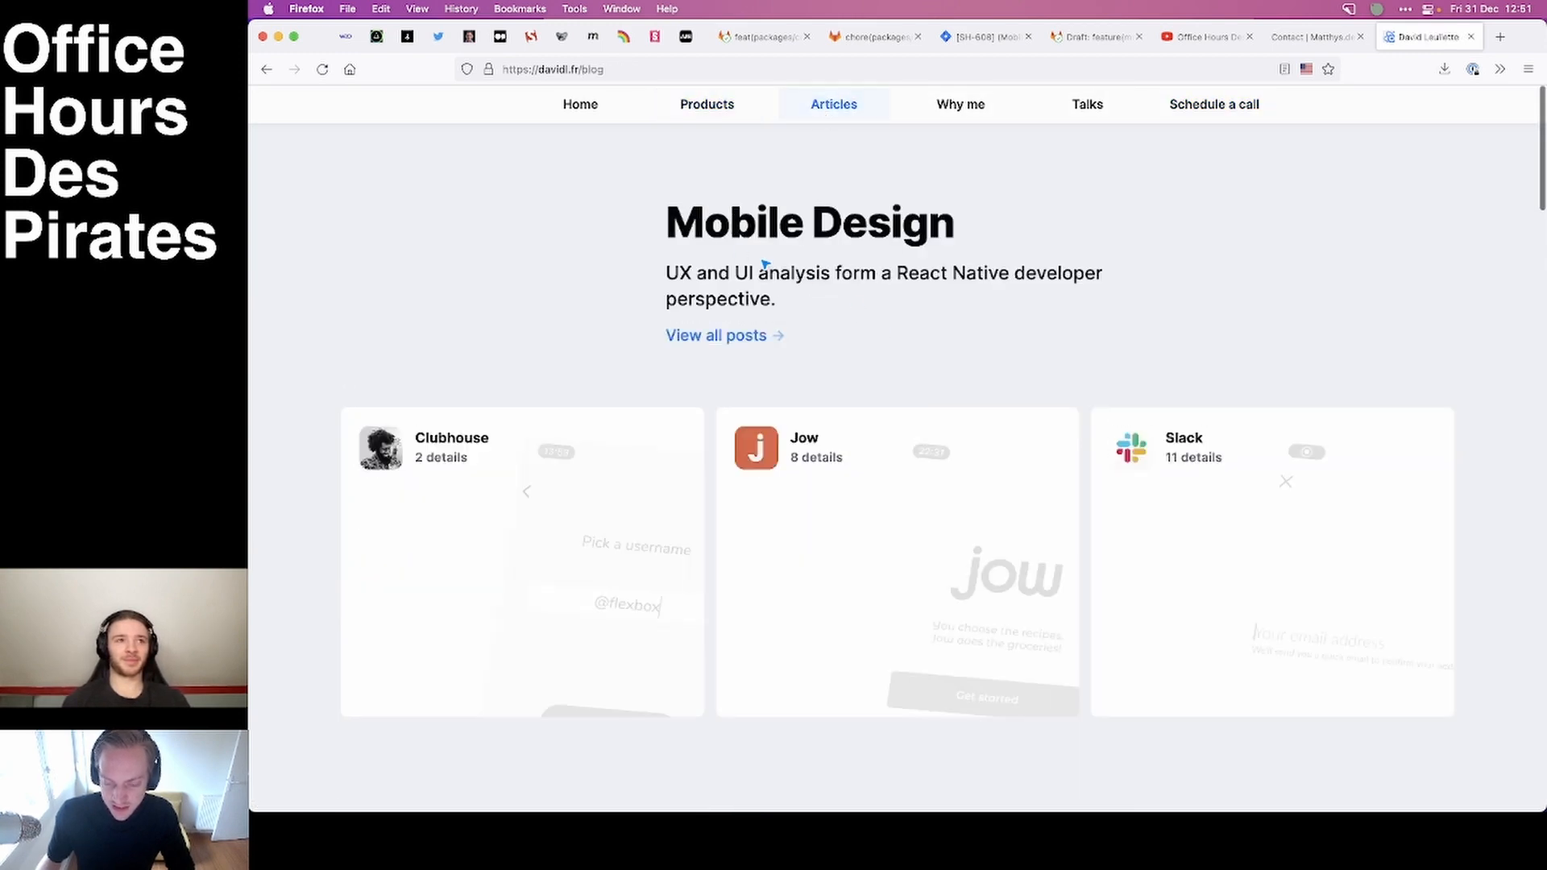
pyautogui.scroll(-5, 764, 265)
pyautogui.press('super+f')
pyautogui.write('airta')
pyautogui.press('Return')
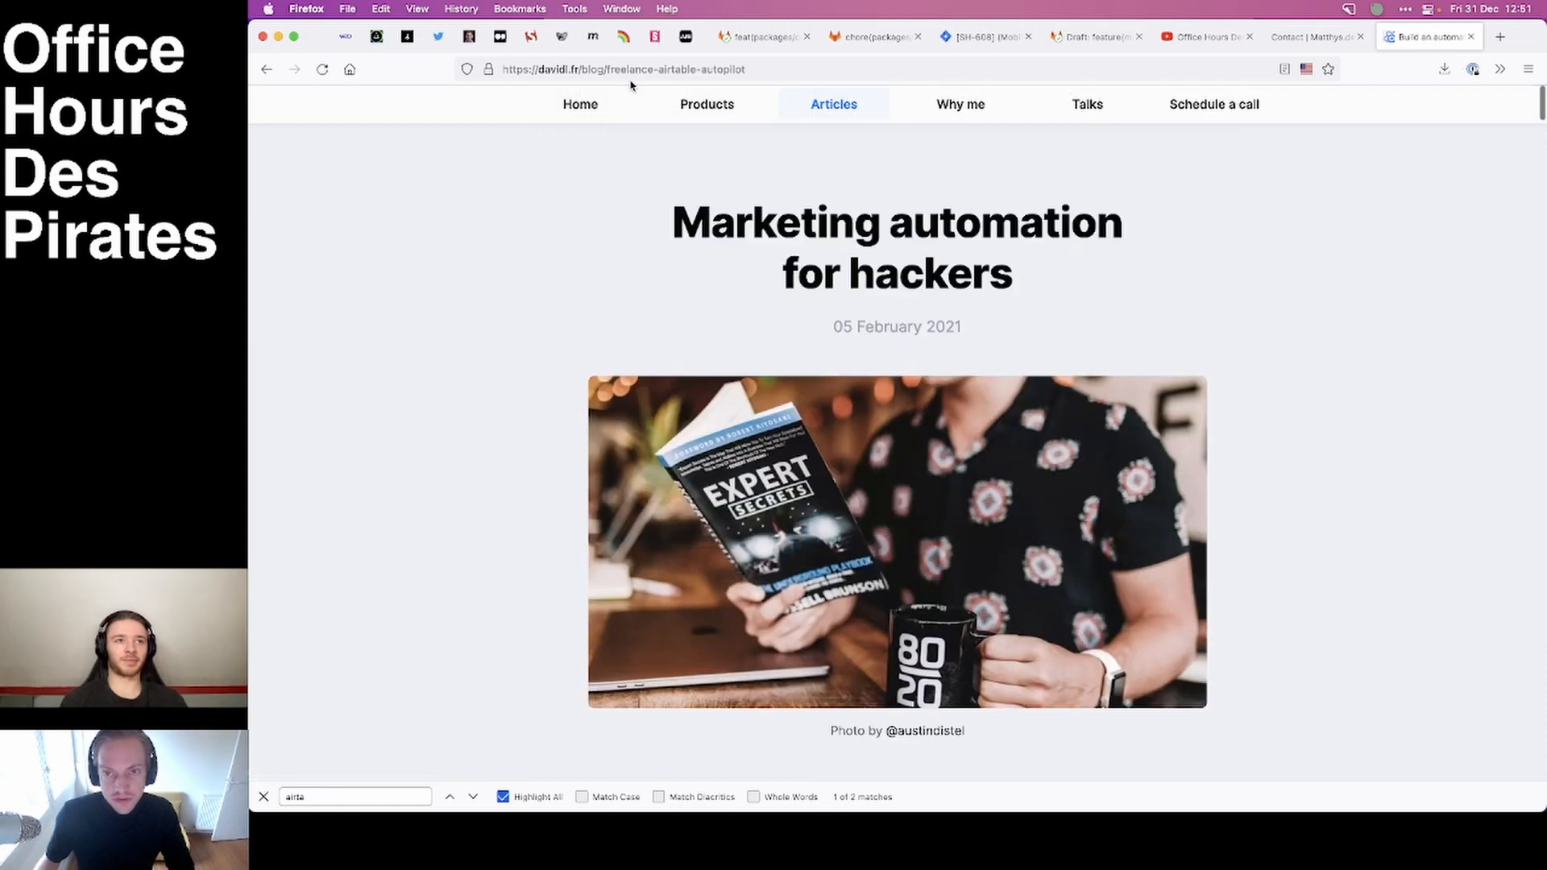
# Copy the web address of the "Marketing automation for hackers" article.
pyautogui.click(758, 67)
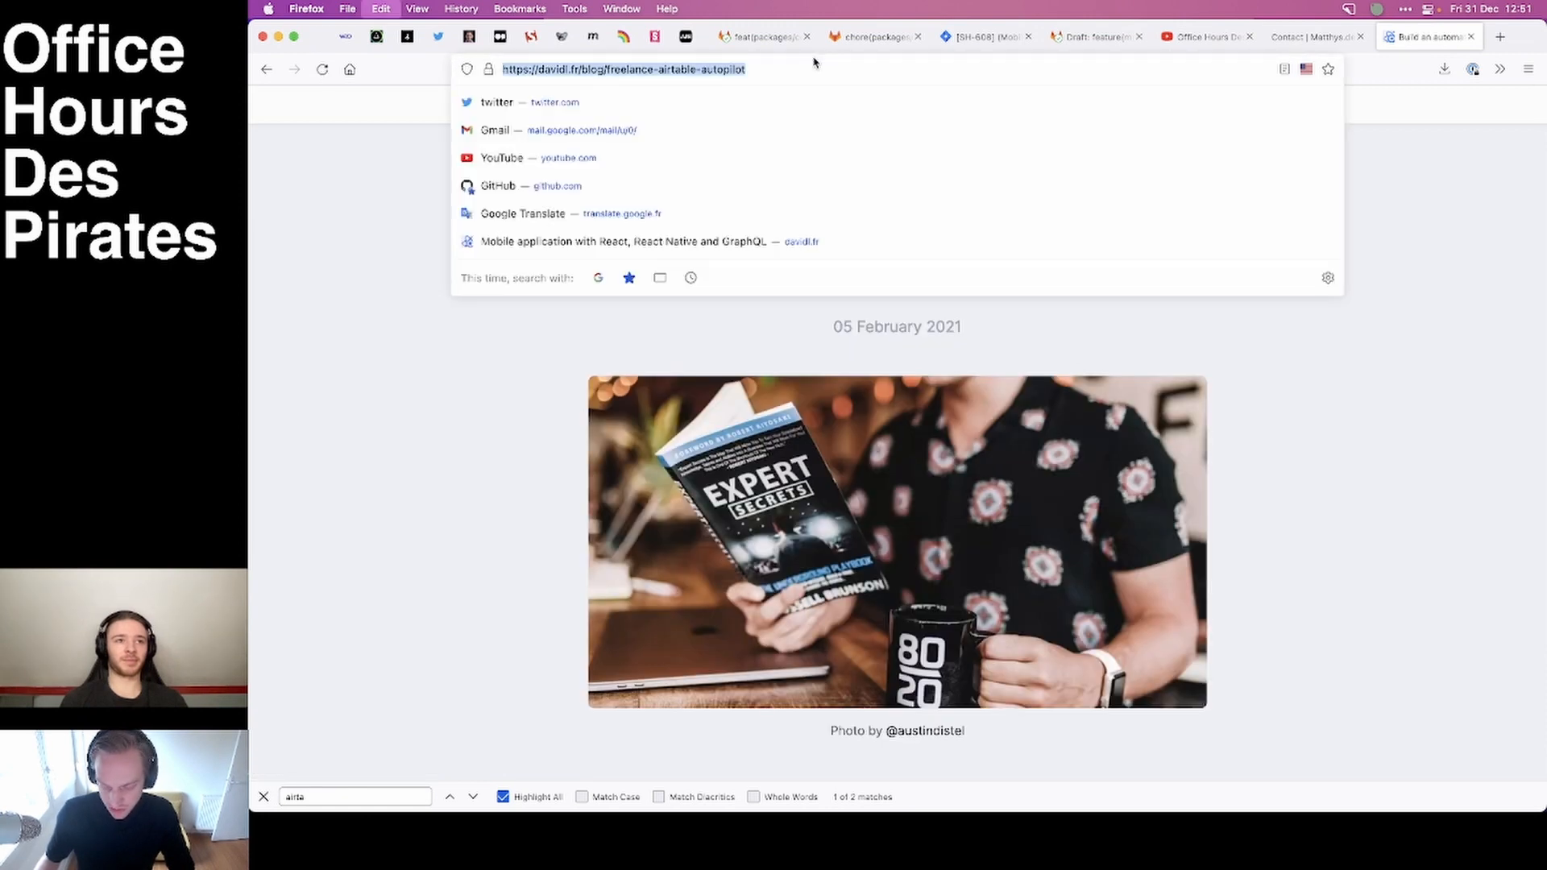
pyautogui.press('Escape')
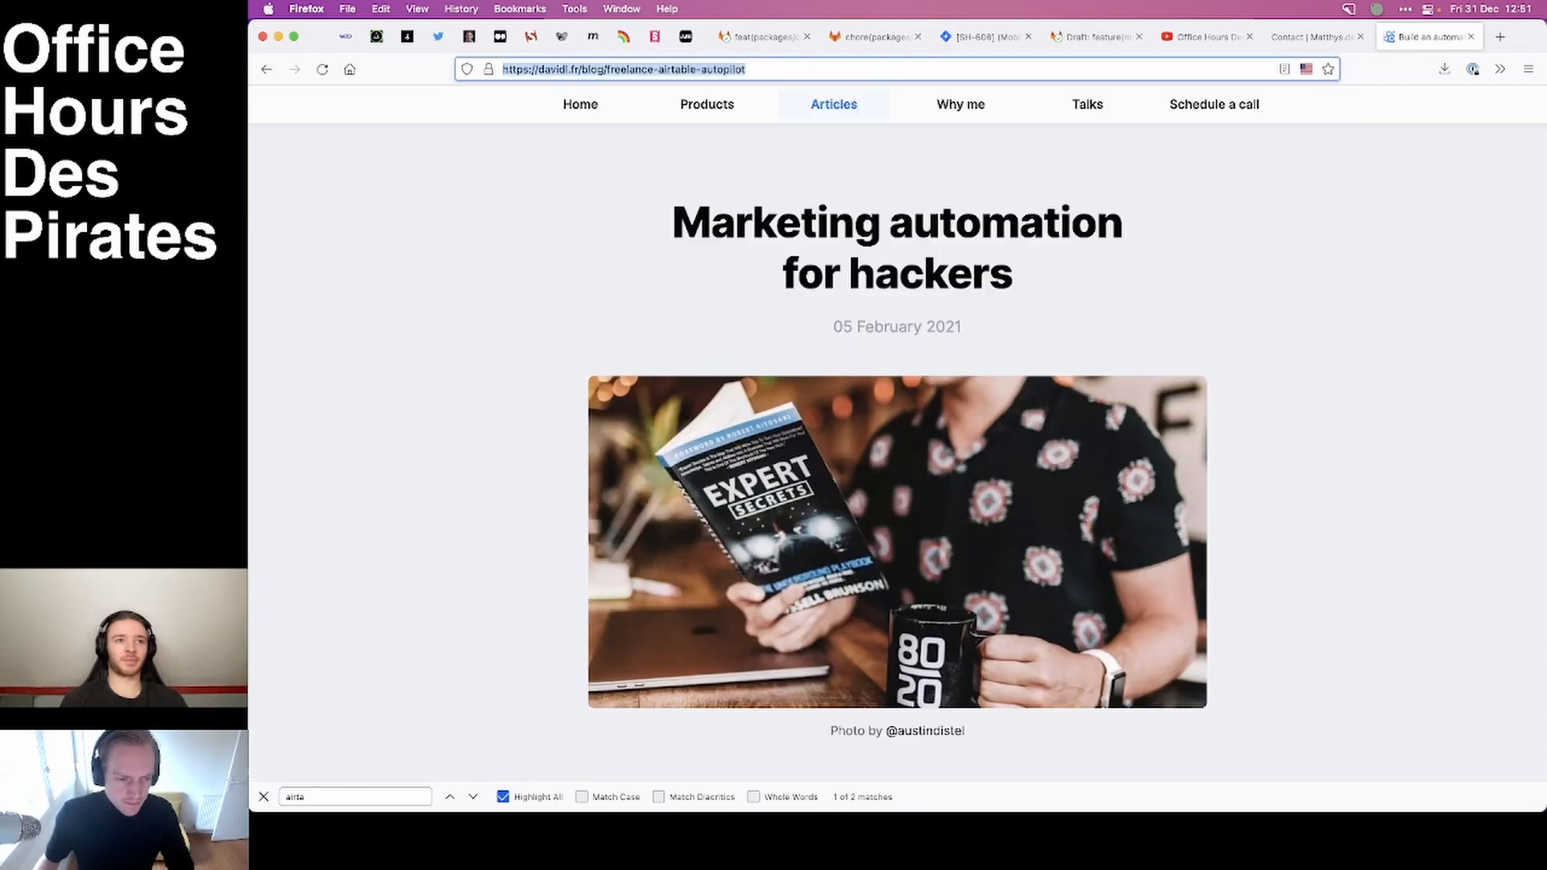
pyautogui.press('super+Tab')
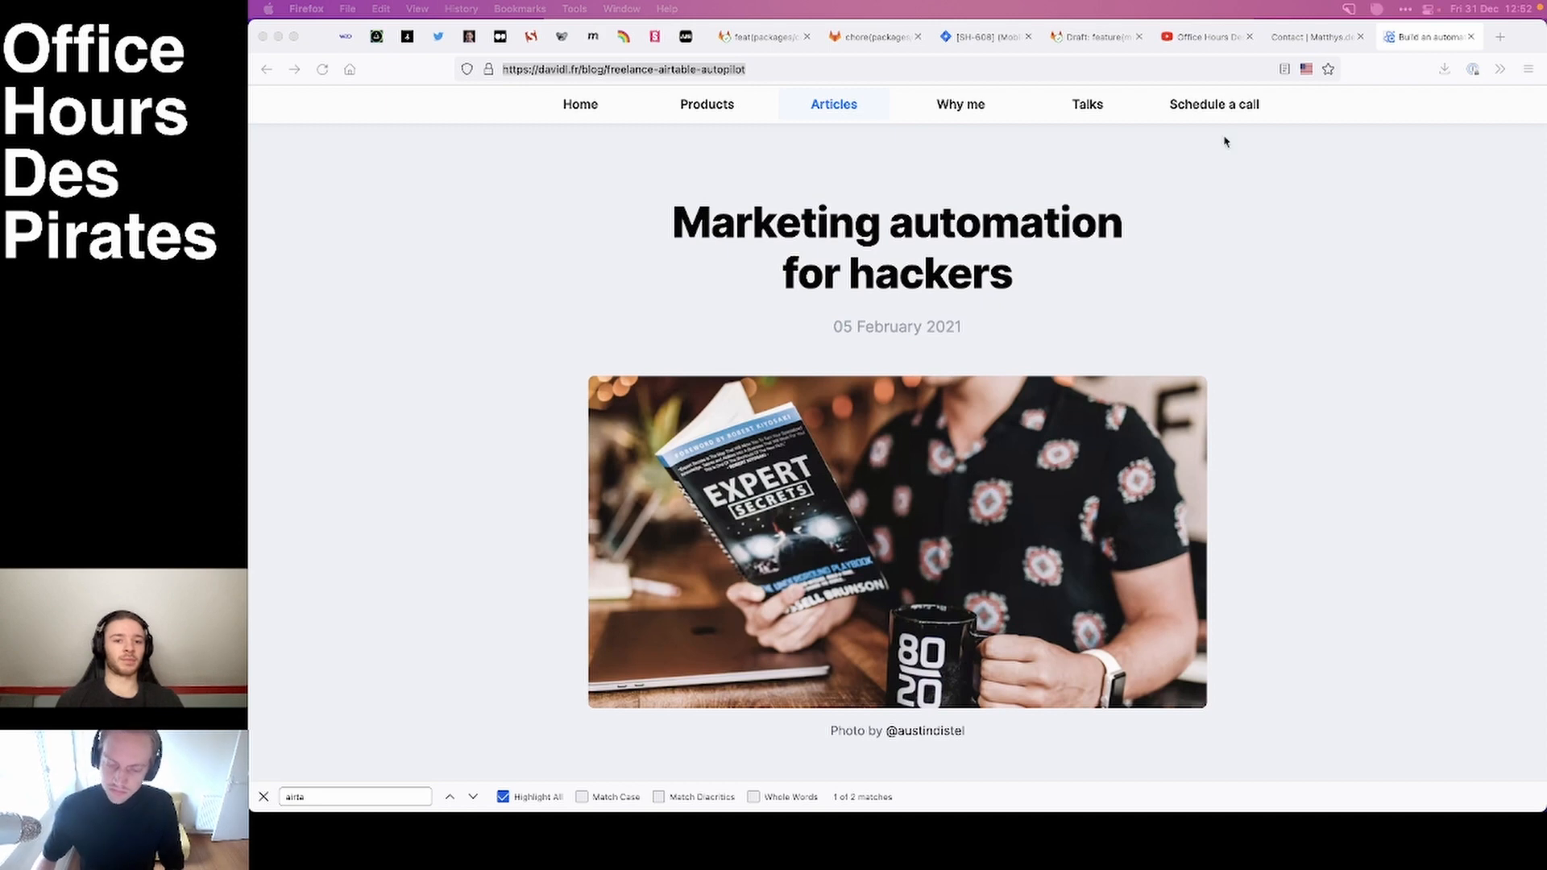
pyautogui.click(1227, 258)
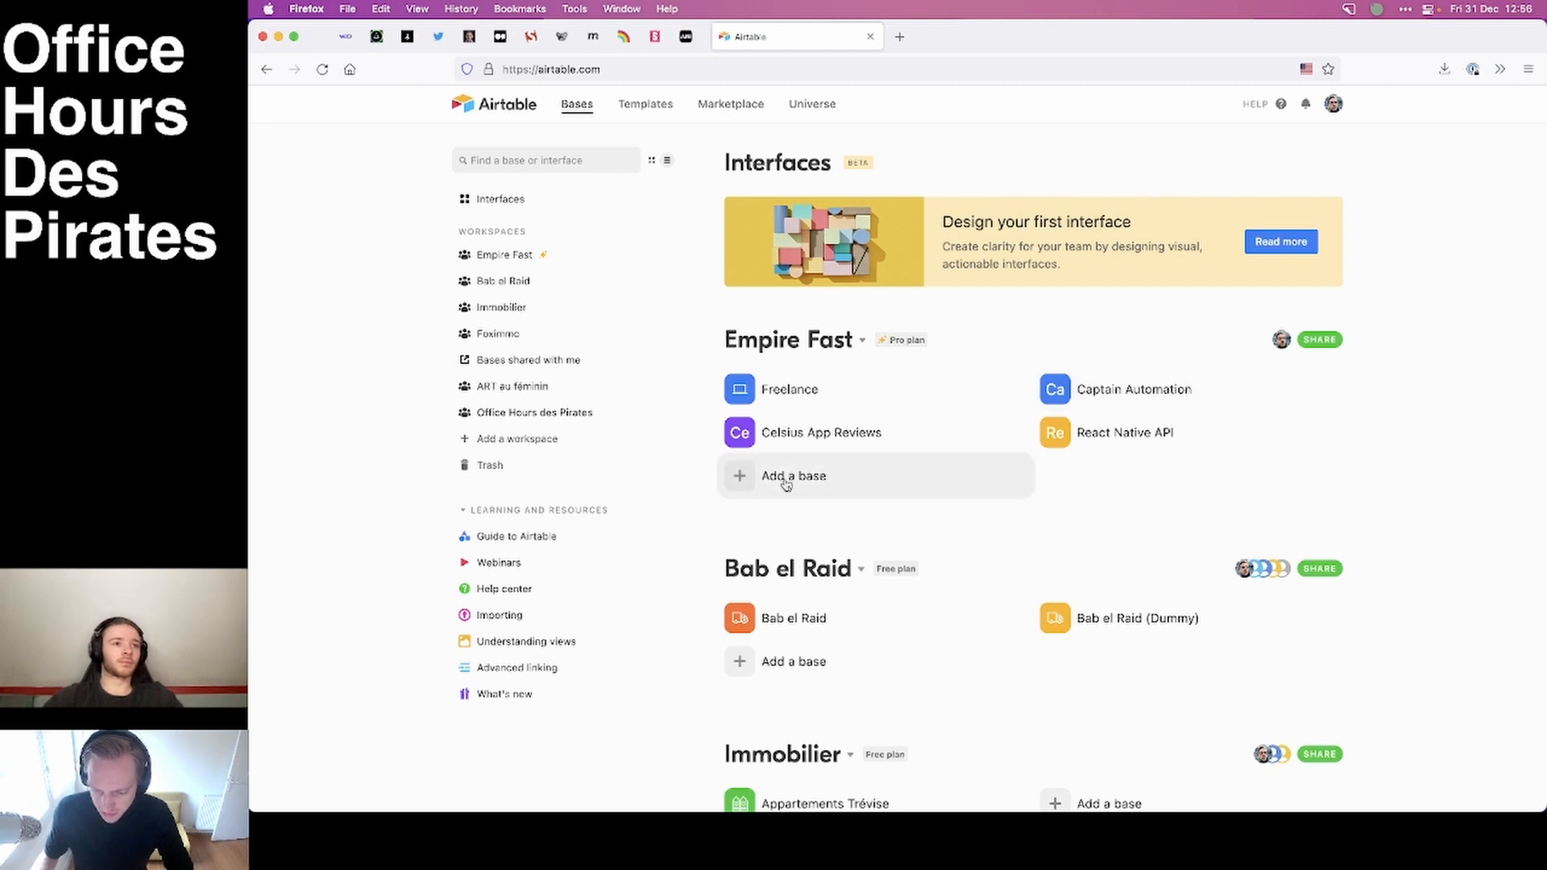
# Add a new base to the Empire Fast workspace and delete its default fields except Name.
pyautogui.click(823, 477)
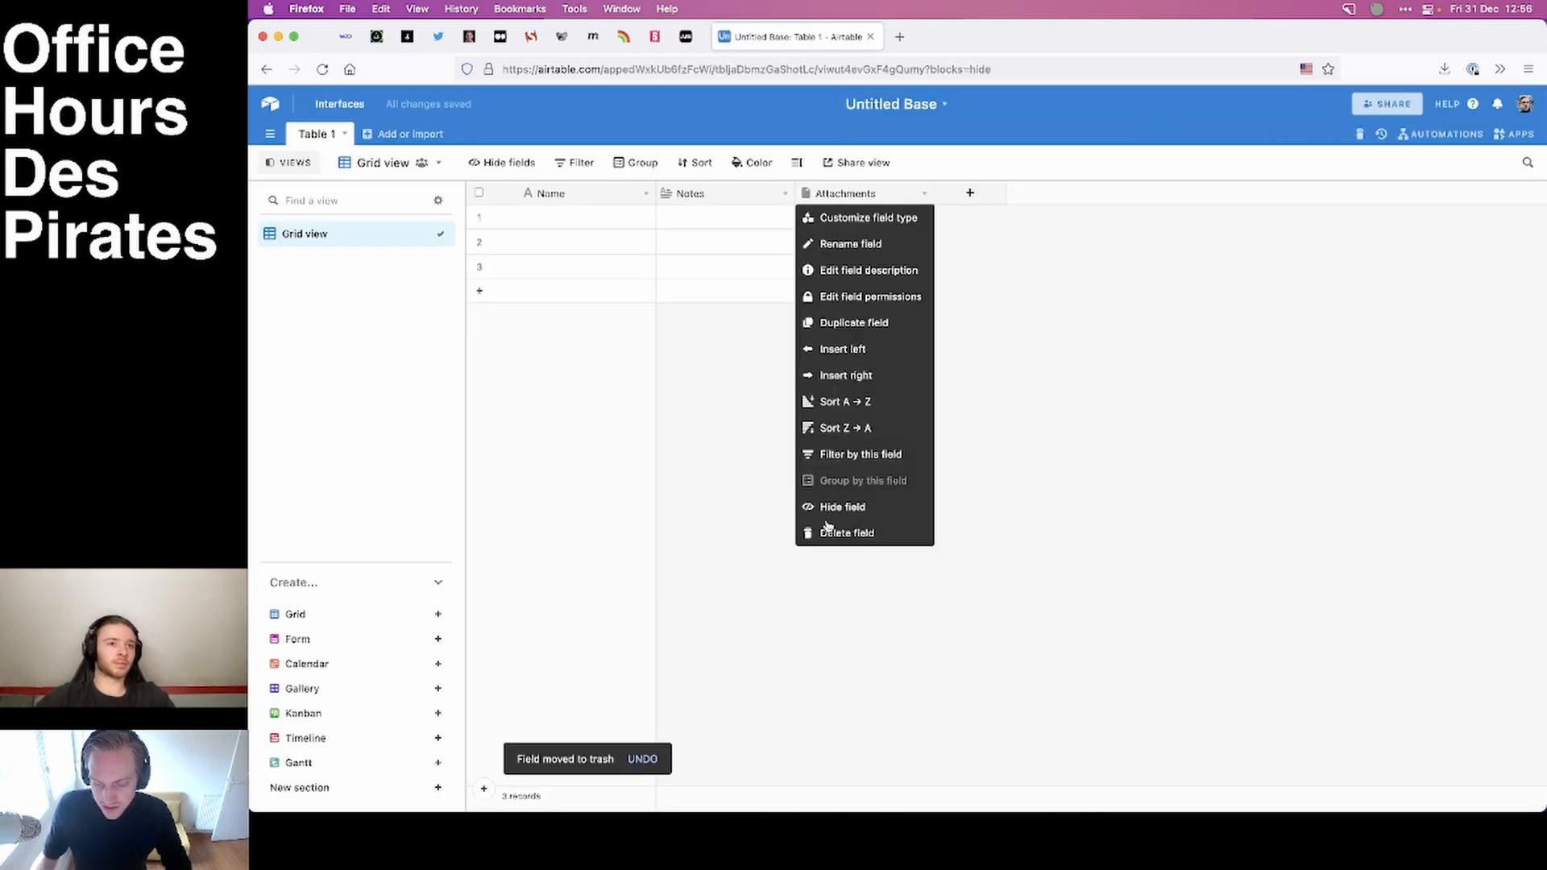
pyautogui.click(828, 525)
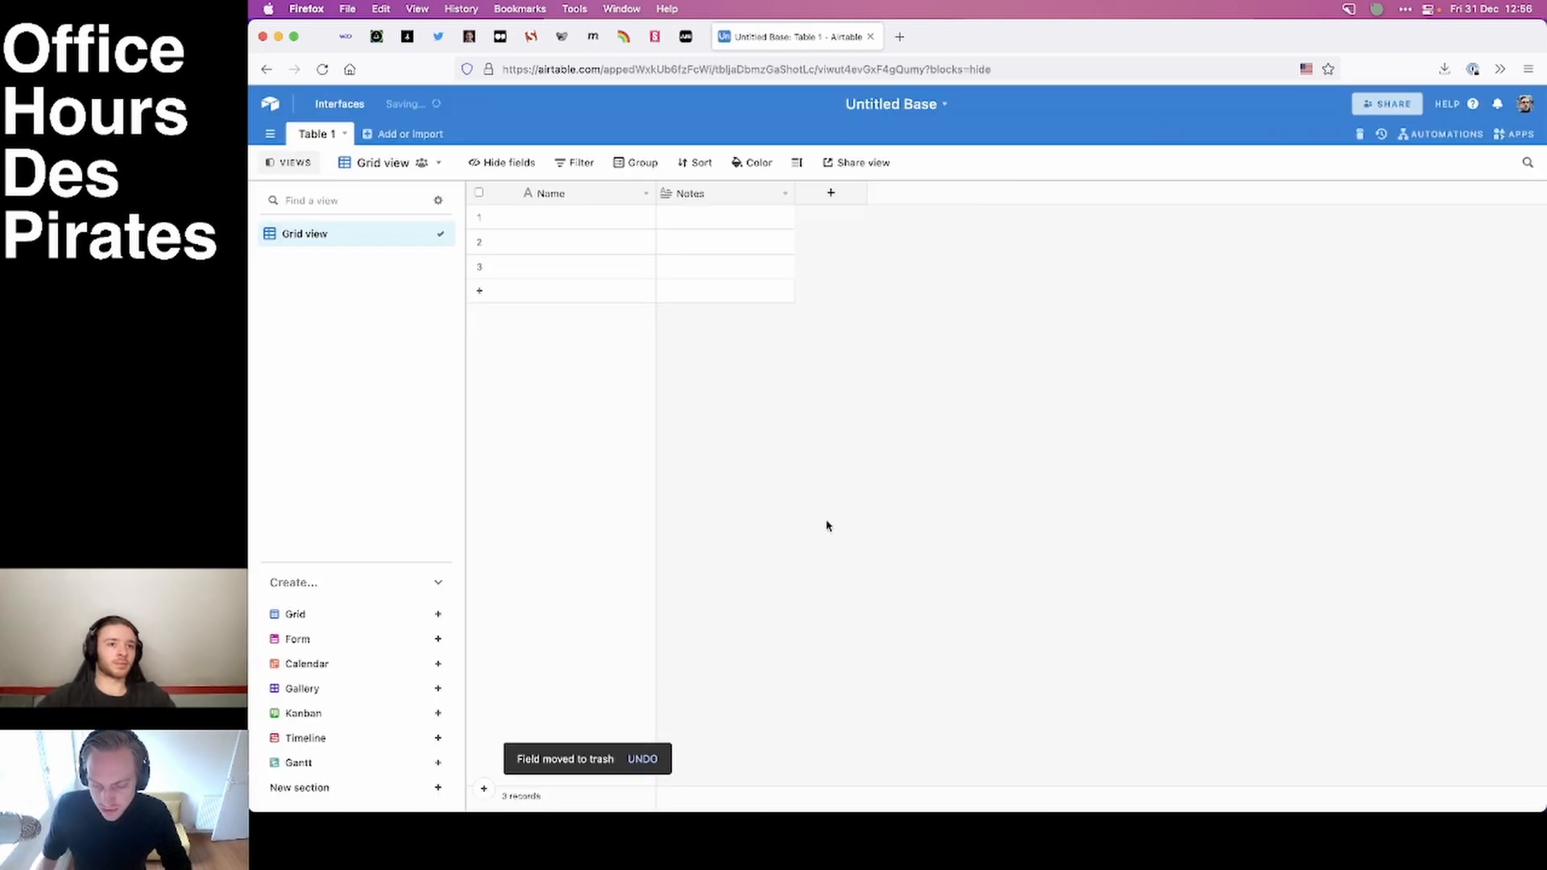
pyautogui.click(782, 193)
pyautogui.click(725, 533)
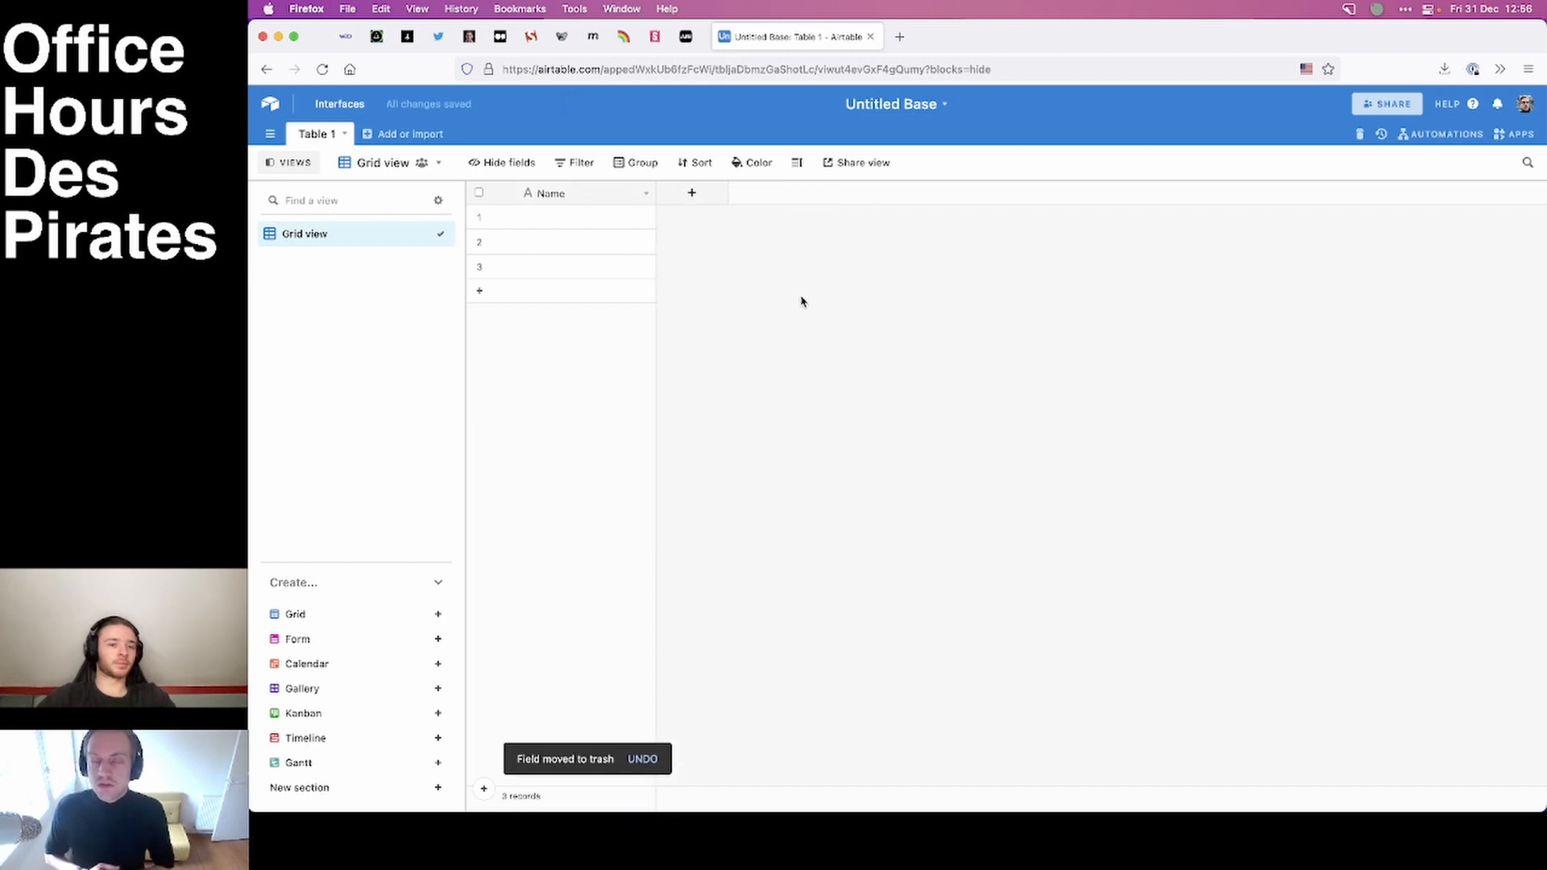
# View the Airtable template gallery in a separate tab and close that tab.
pyautogui.press('super+t')
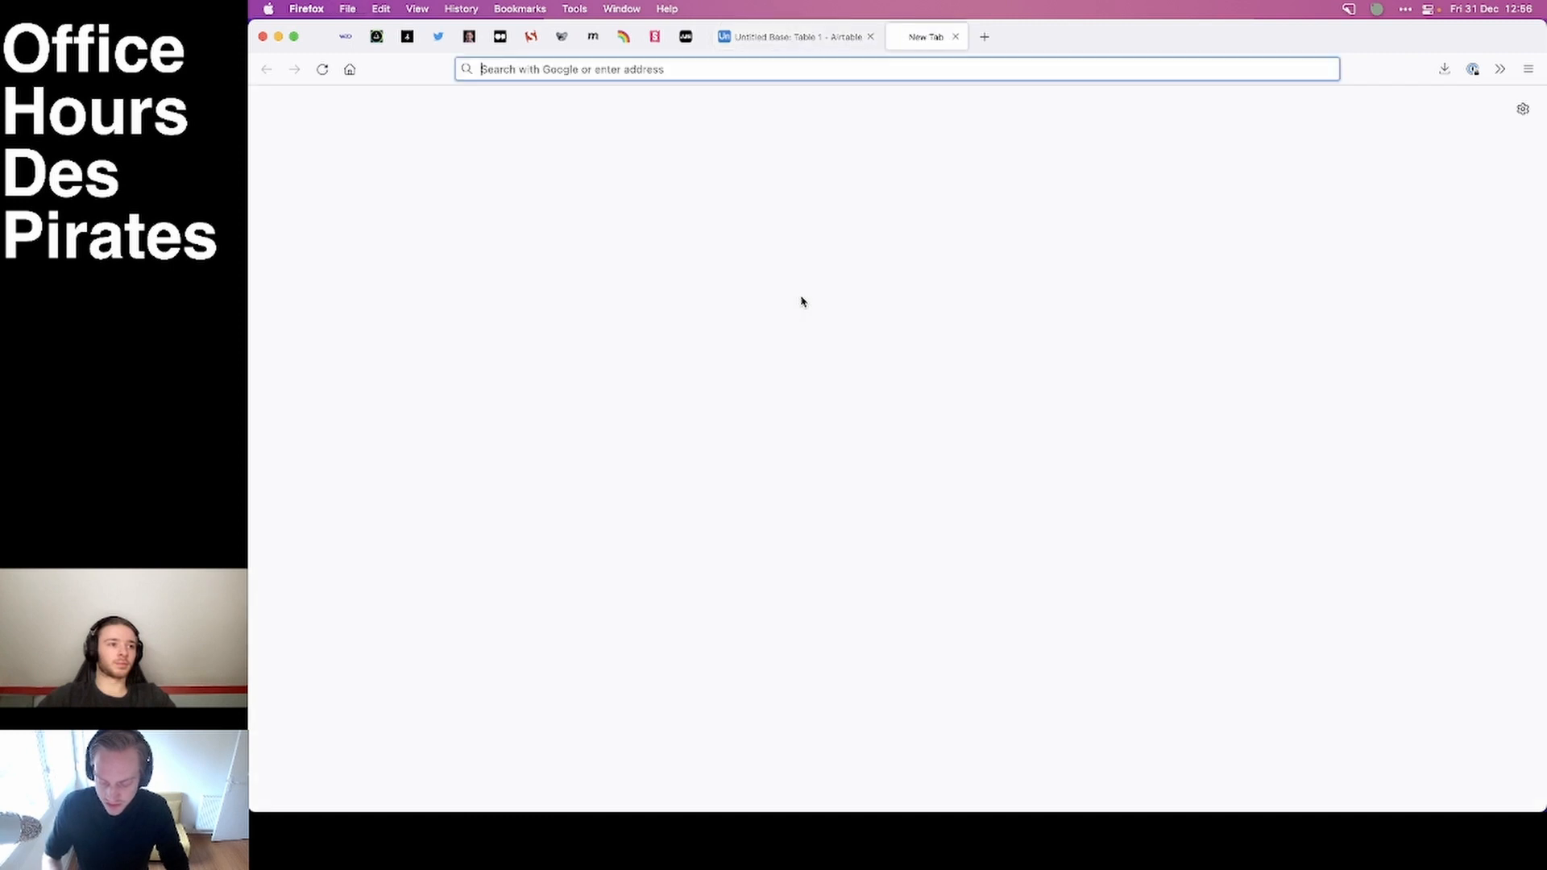
pyautogui.write('airtable.com')
pyautogui.press('Return')
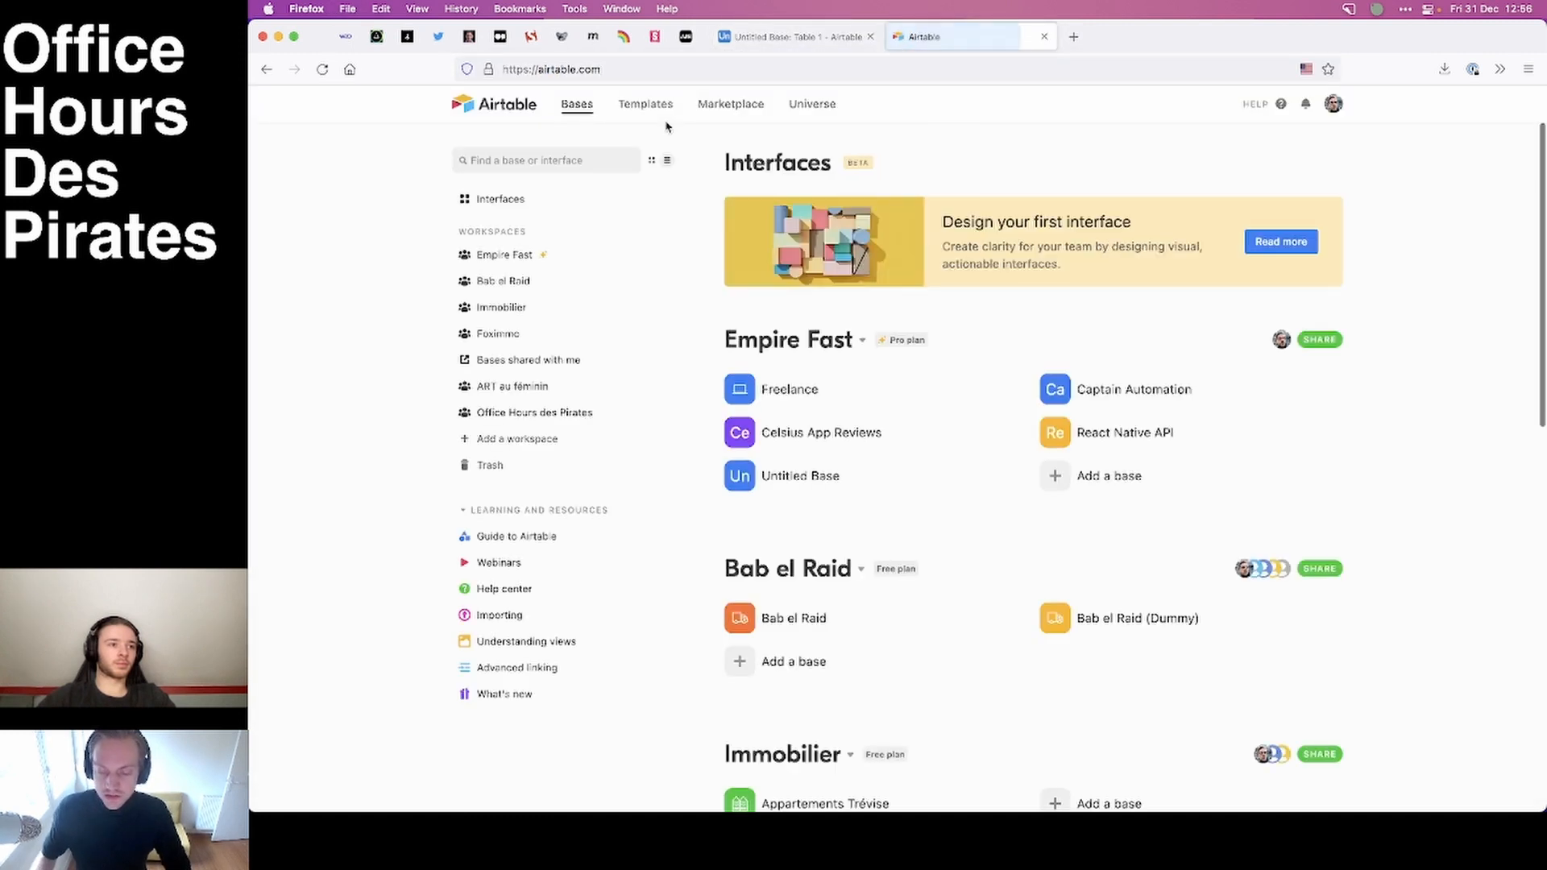
pyautogui.click(666, 104)
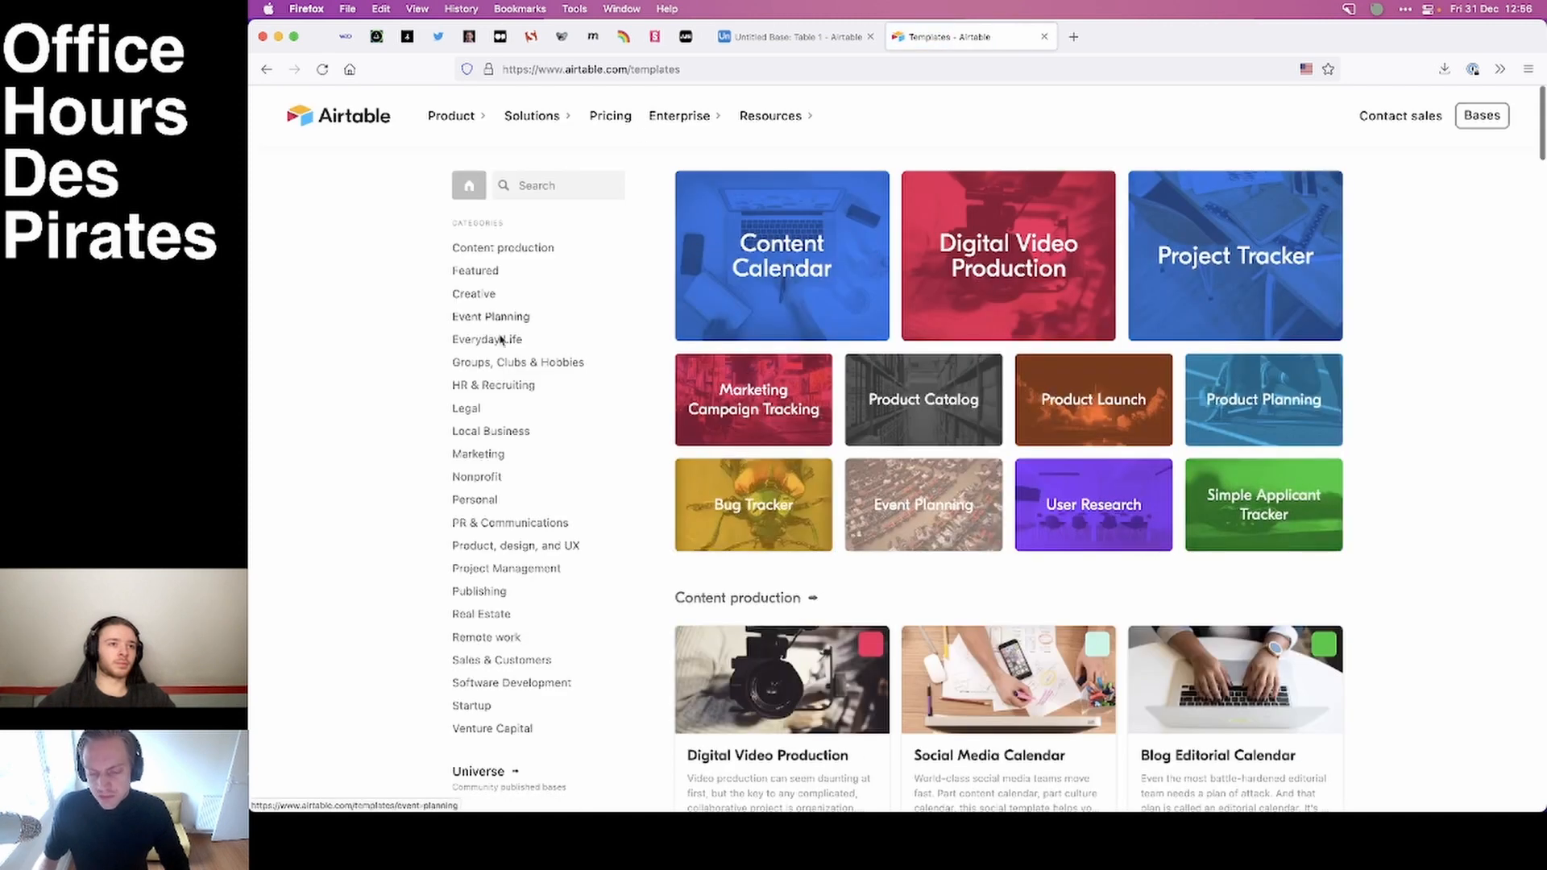
pyautogui.click(1045, 37)
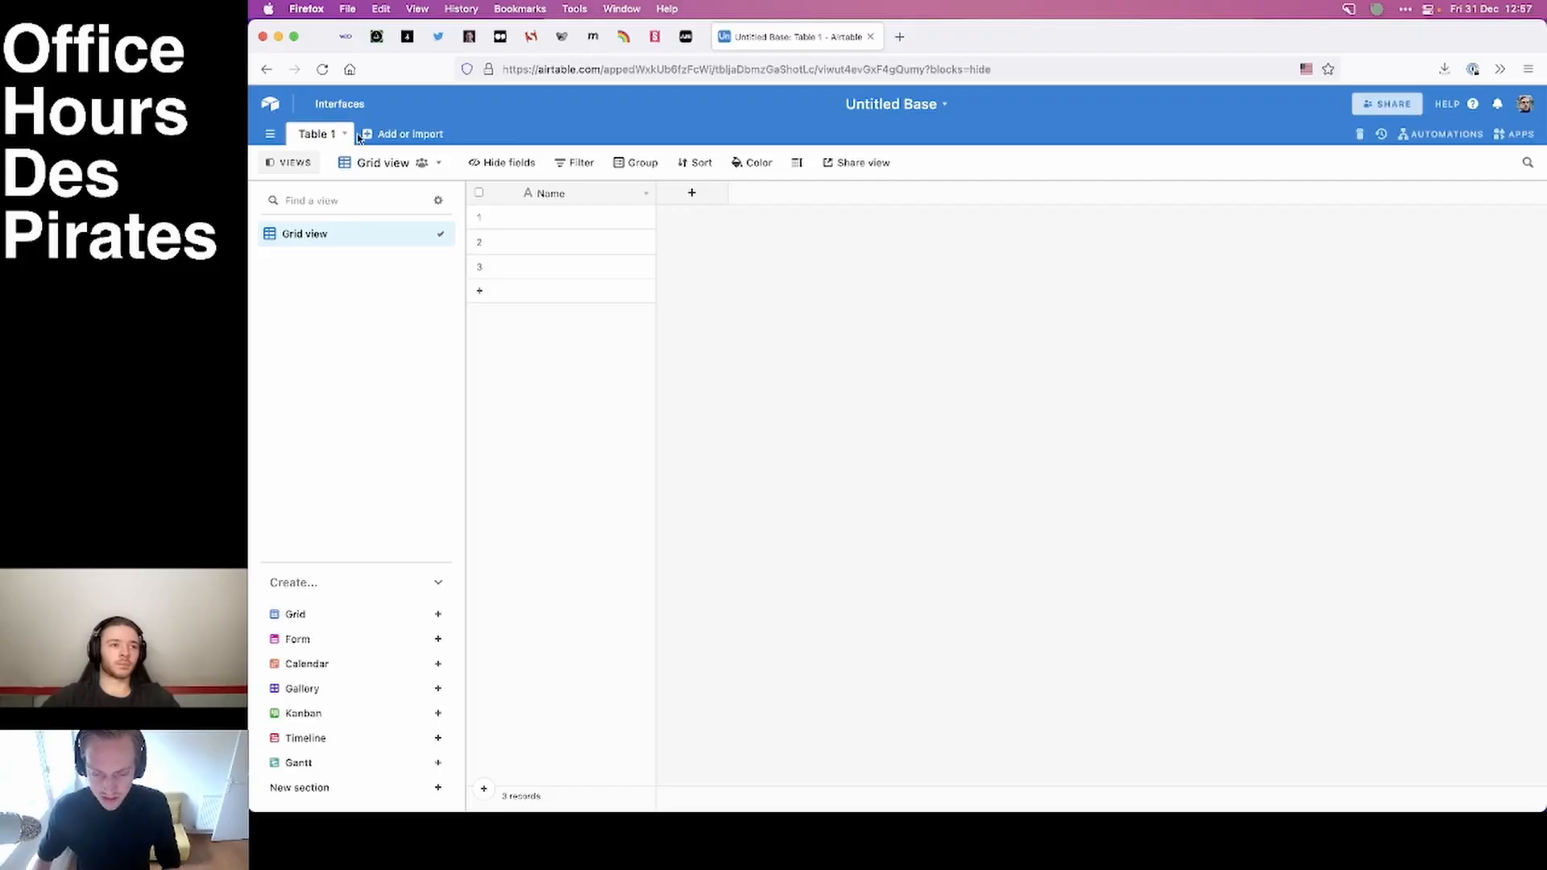
# Rename the table Table 1 as people.
pyautogui.click(344, 134)
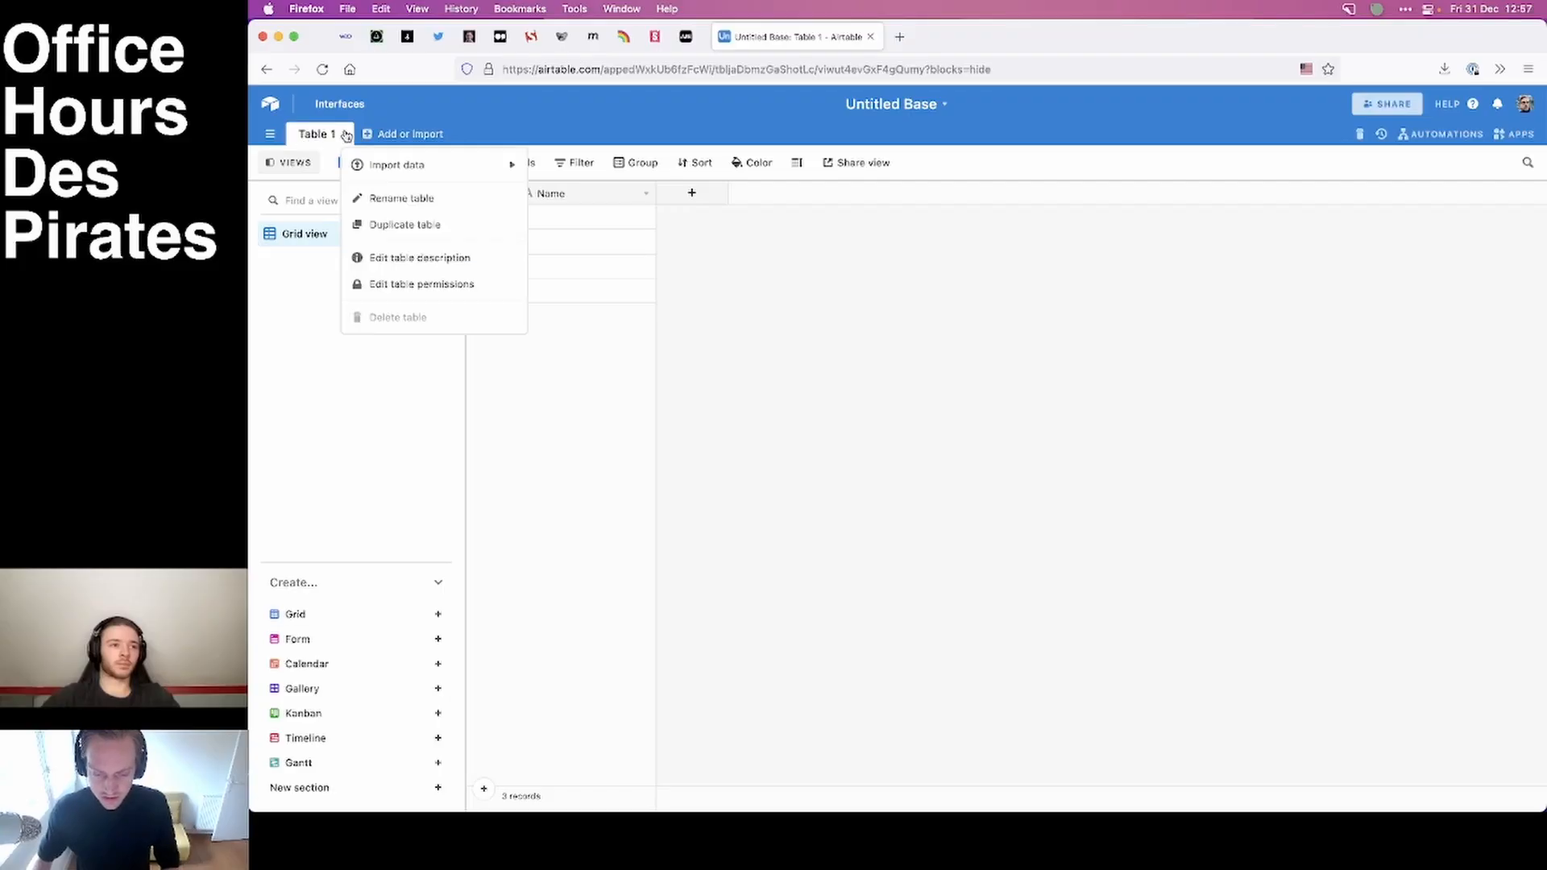
pyautogui.moveTo(392, 167)
pyautogui.click(401, 197)
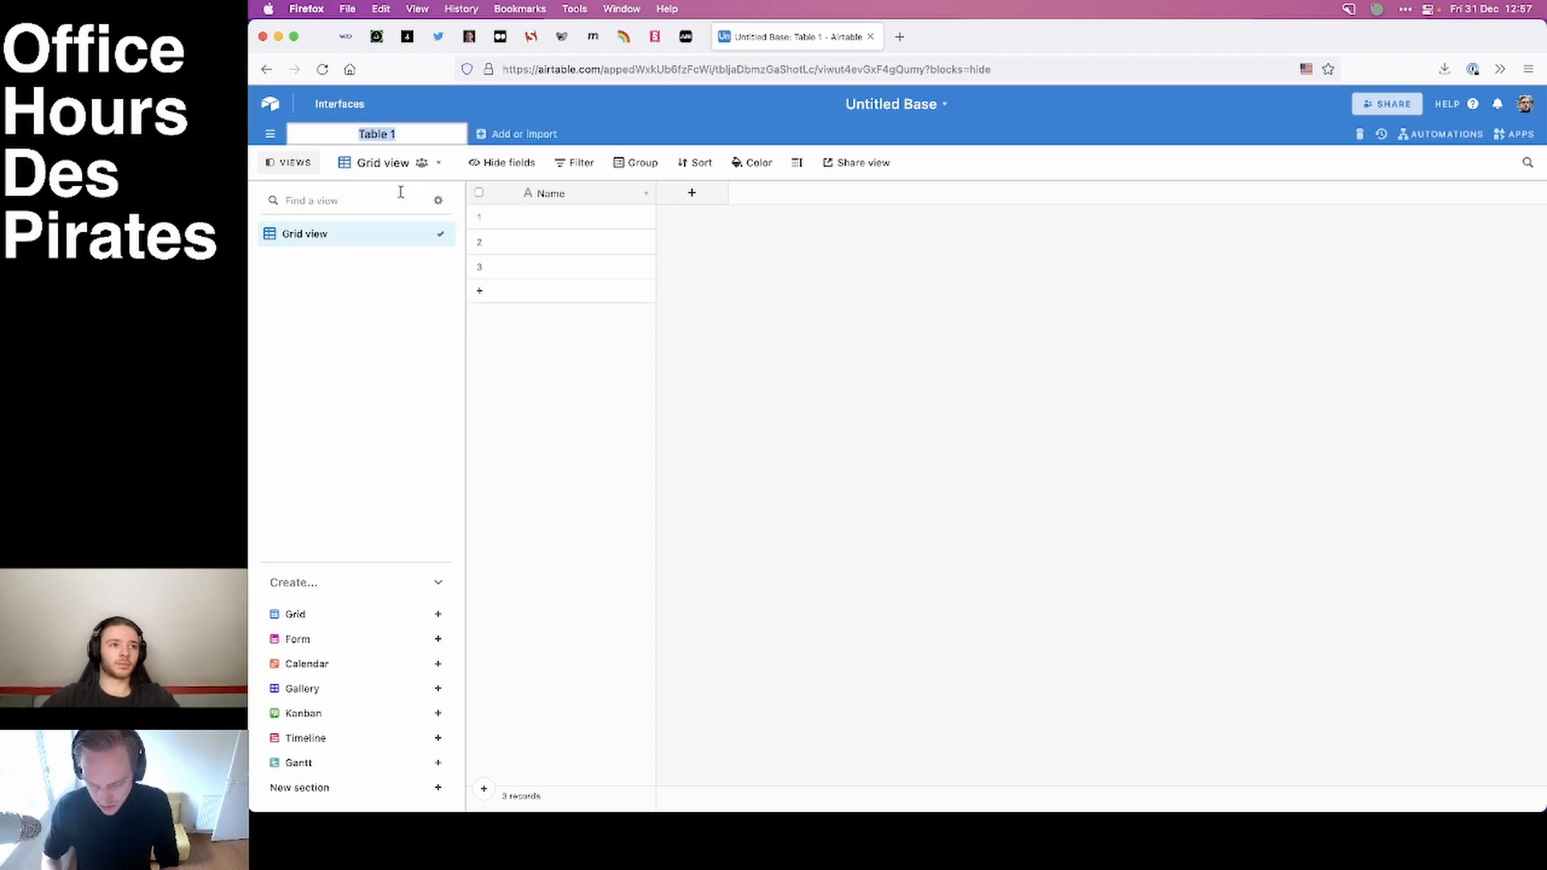
pyautogui.write('people')
pyautogui.press('Return')
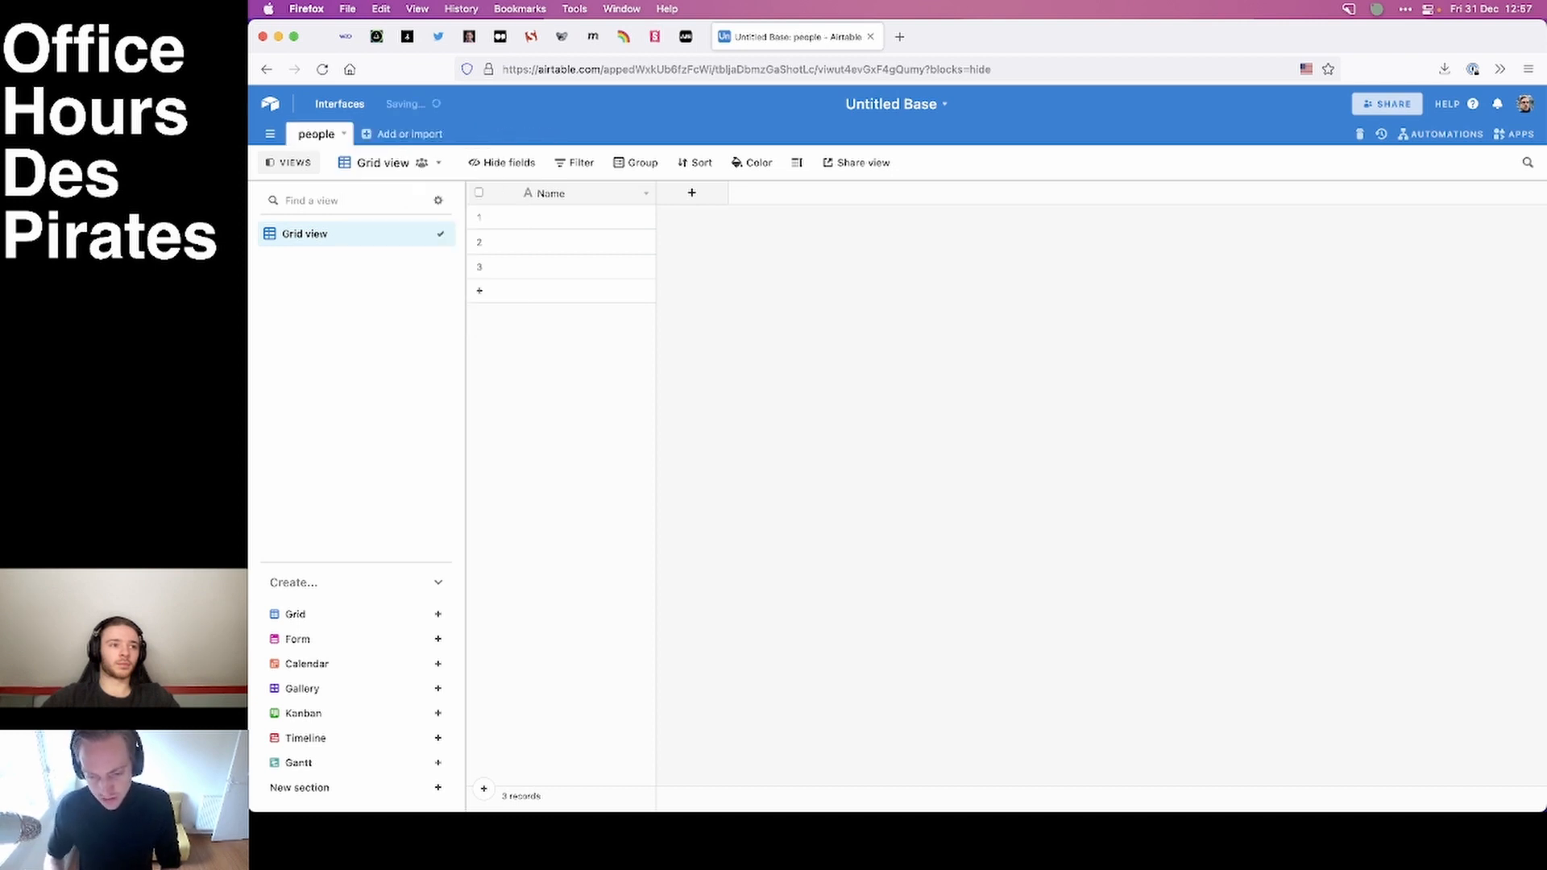
# Examine the field types available for the people table's primary Name field.
pyautogui.click(645, 195)
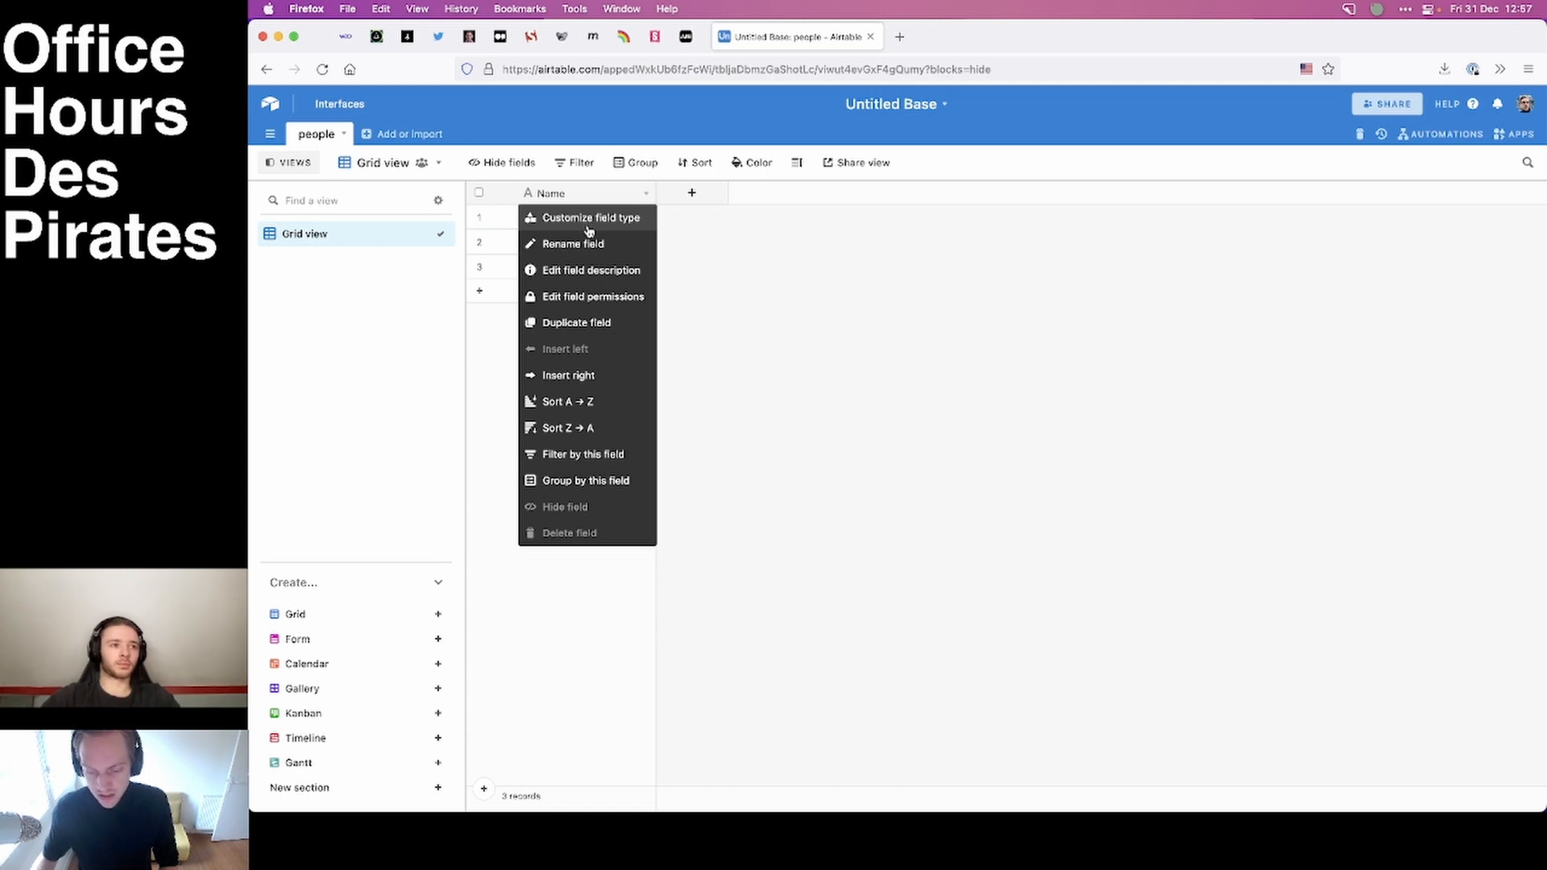
pyautogui.click(585, 219)
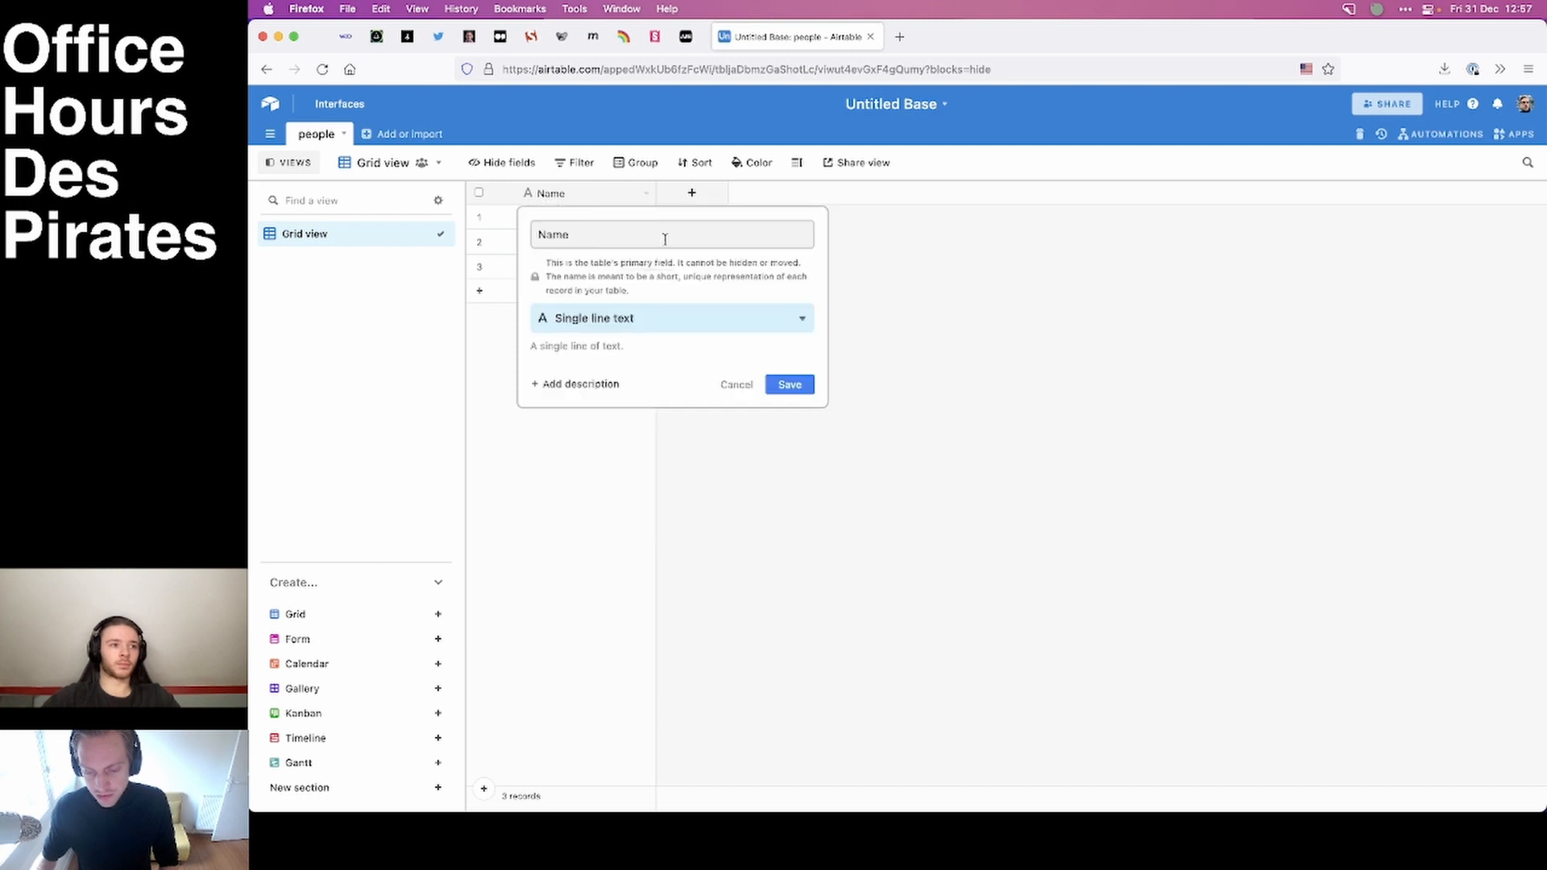
pyautogui.click(643, 320)
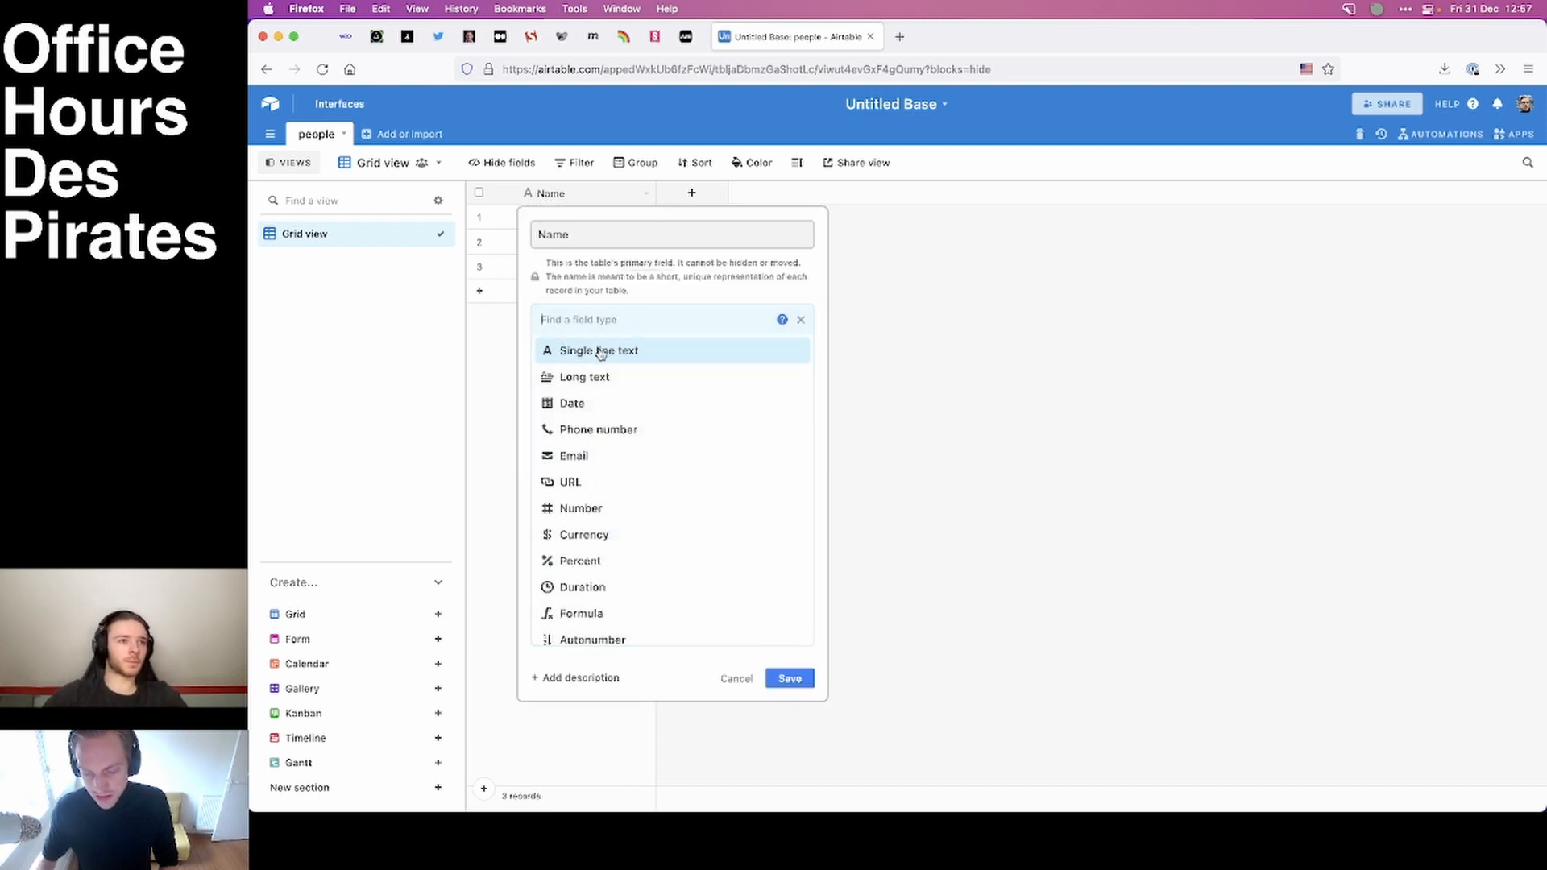
pyautogui.scroll(-1, 615, 527)
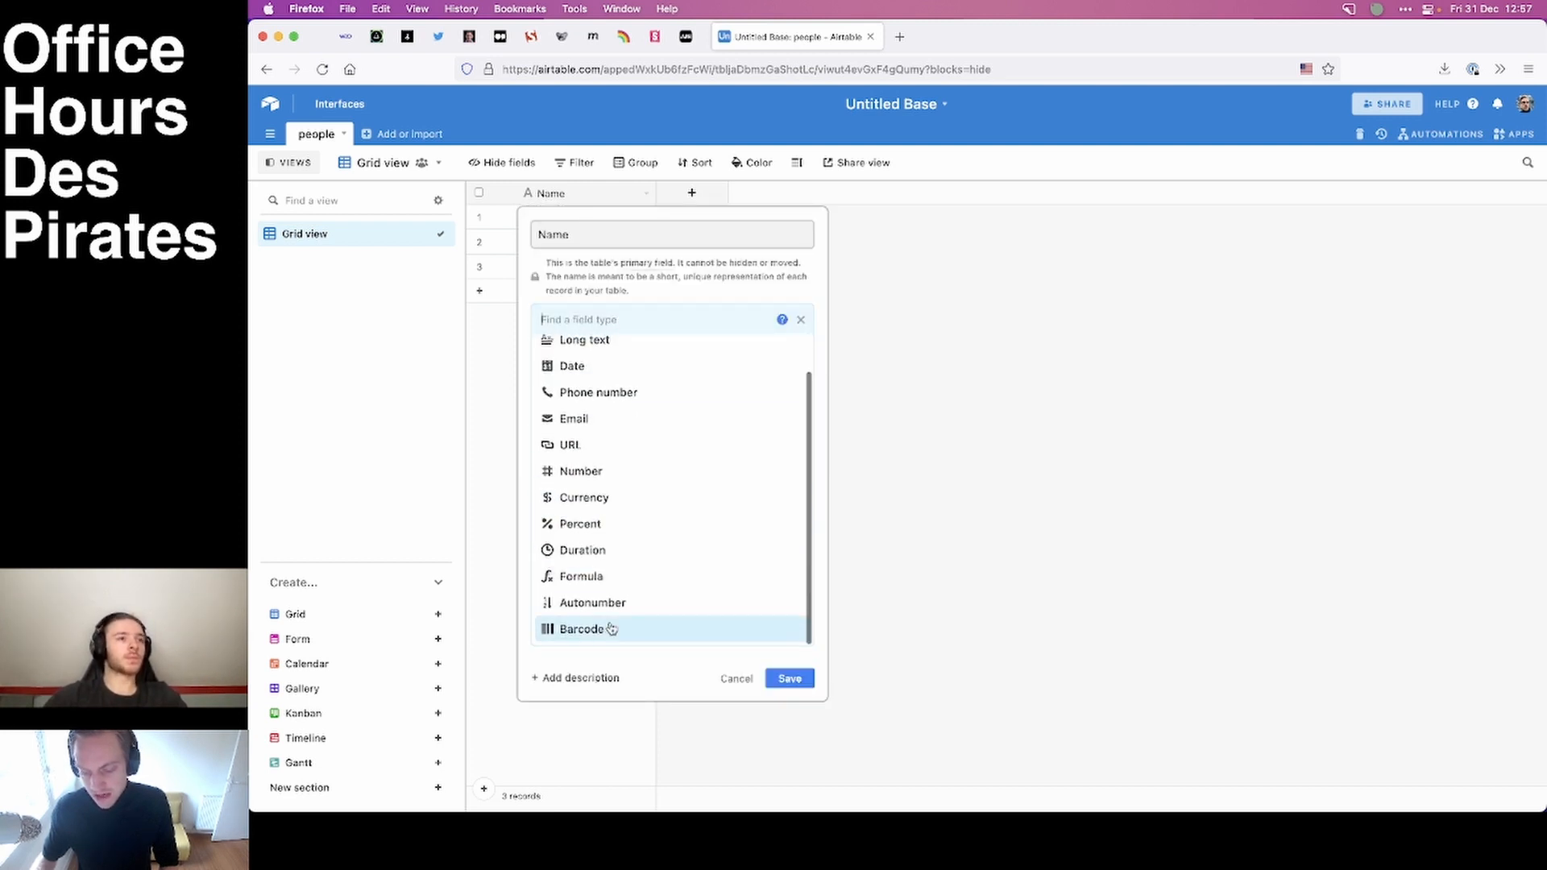
pyautogui.scroll(1, 621, 419)
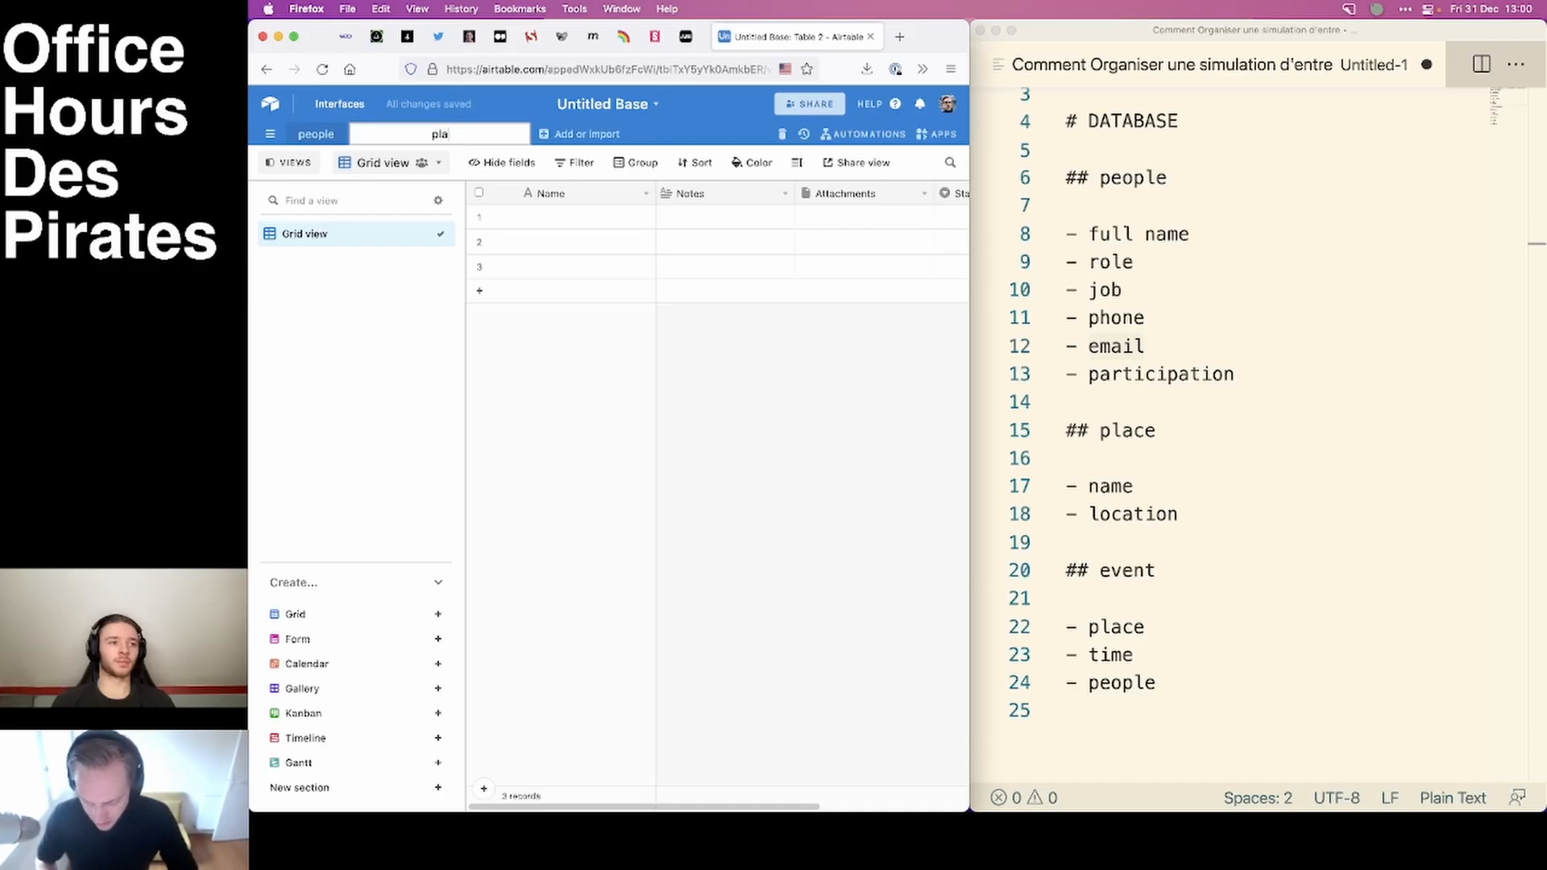
# Name the new table place and delete its default Notes, Attachments and Status fields.
pyautogui.write('place')
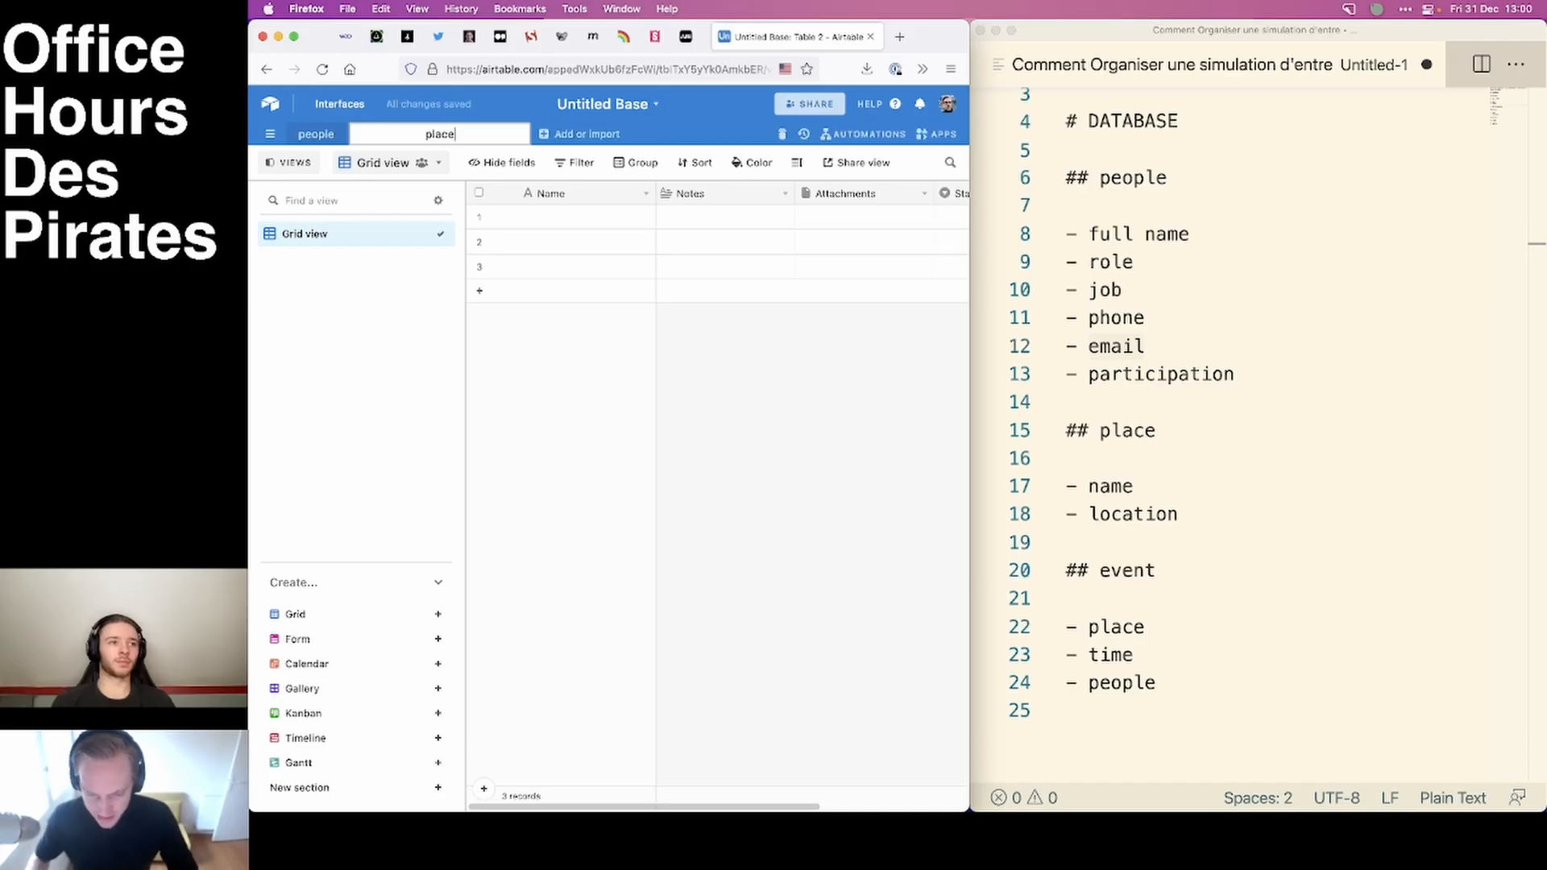
pyautogui.press('Return')
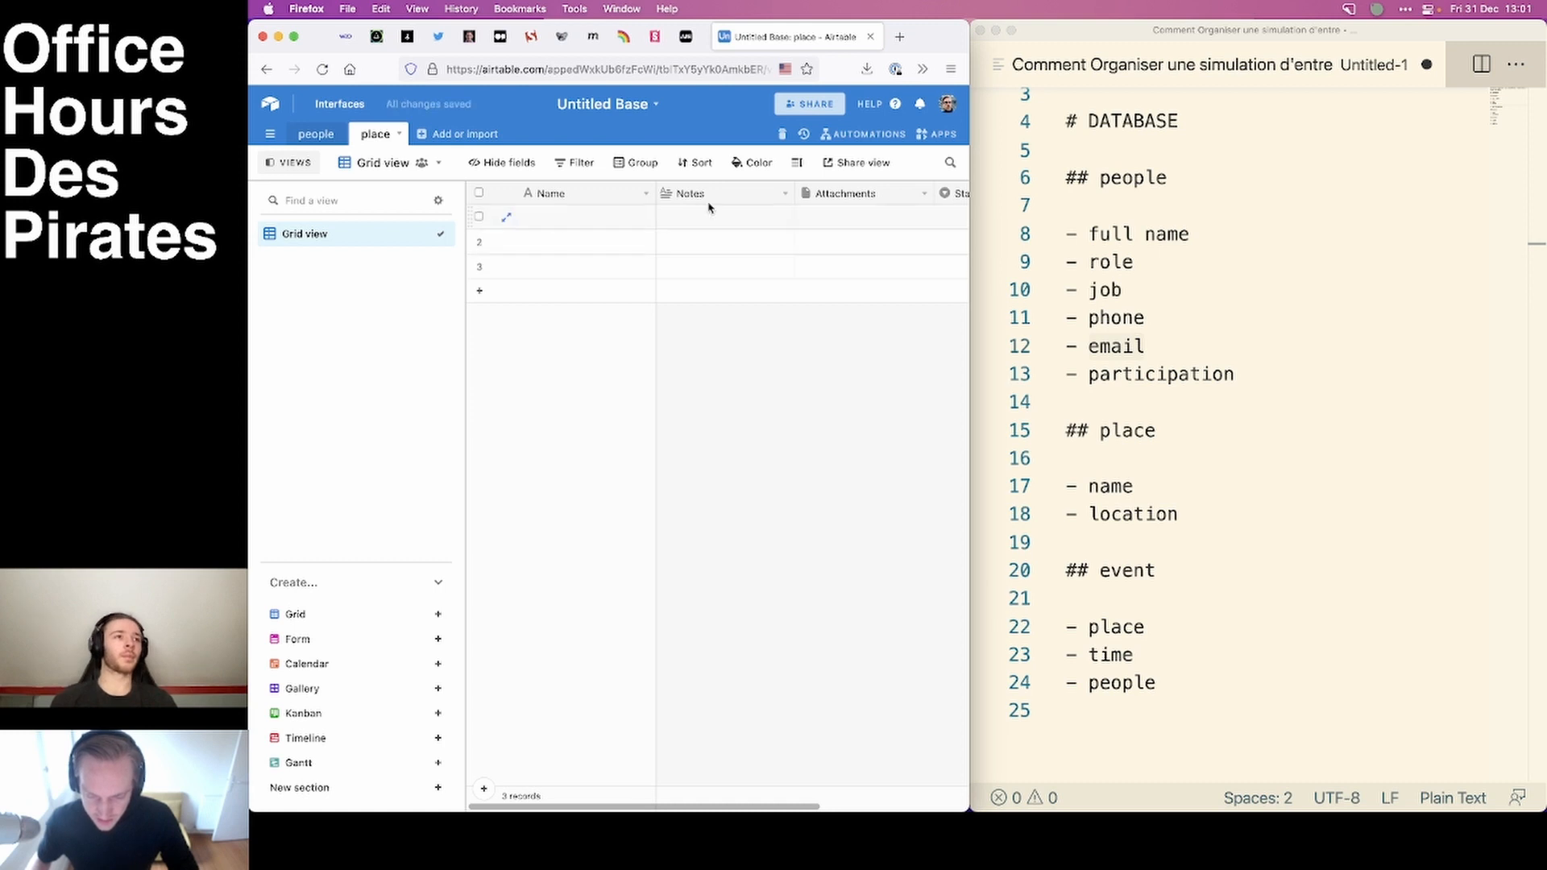
pyautogui.click(785, 193)
pyautogui.click(694, 535)
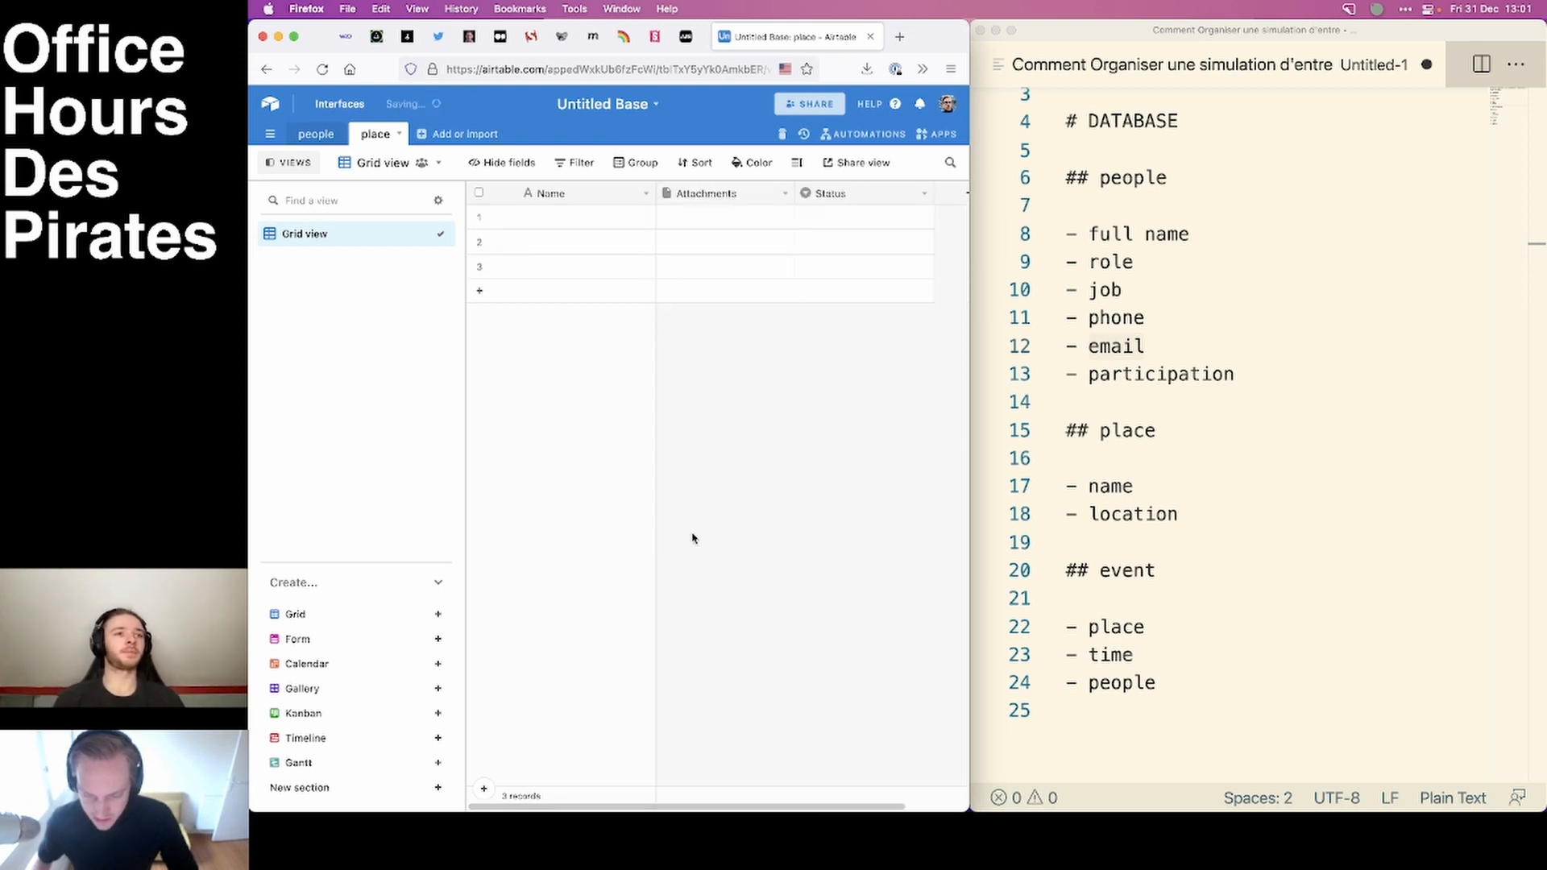
pyautogui.click(785, 193)
pyautogui.click(708, 533)
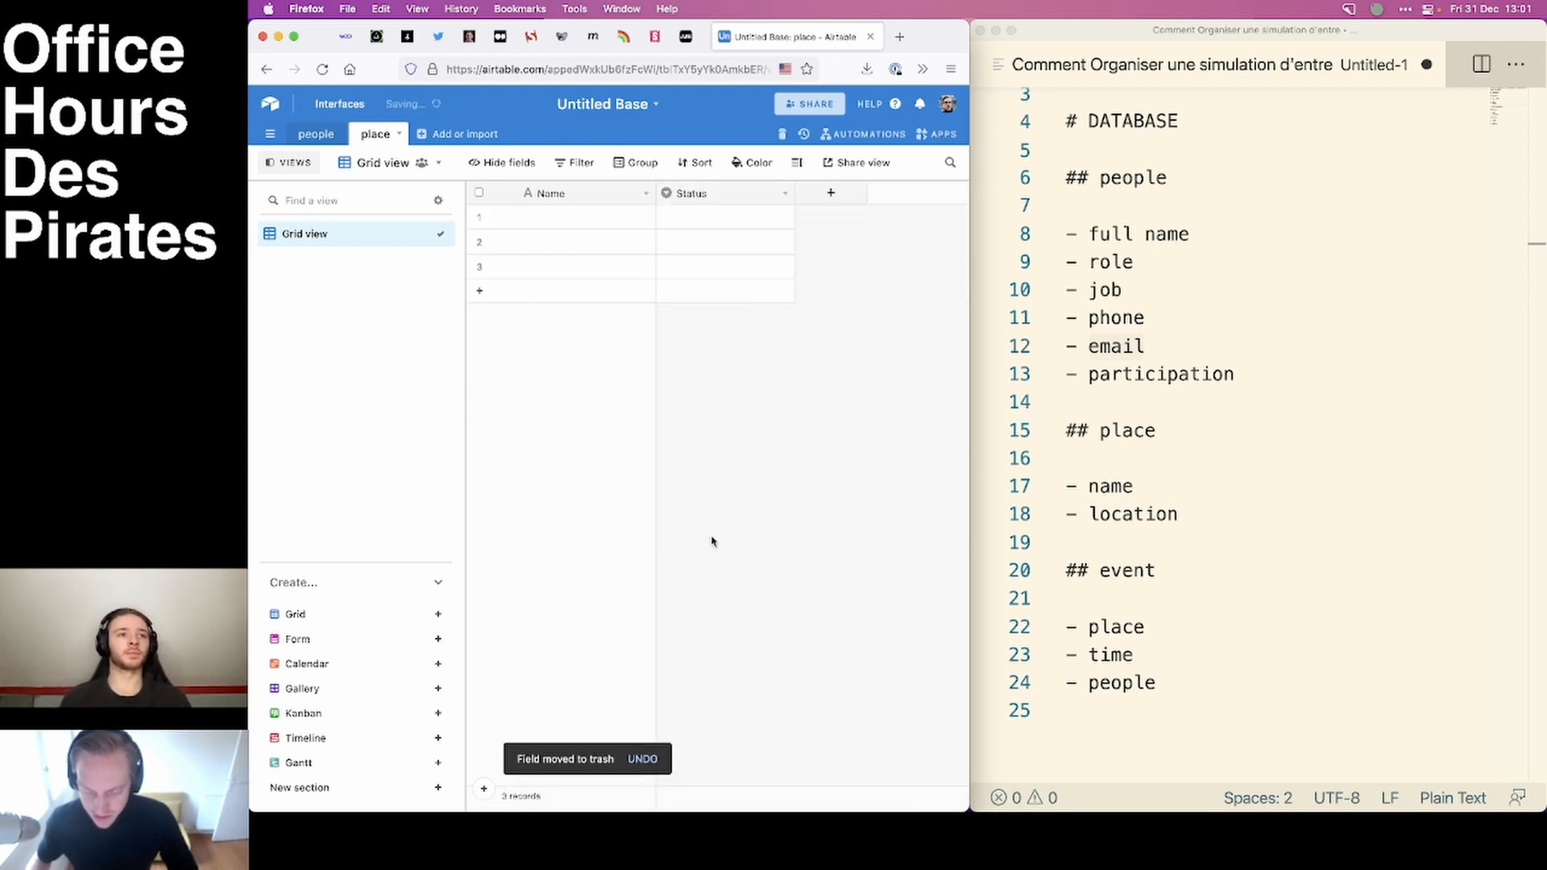
pyautogui.click(785, 193)
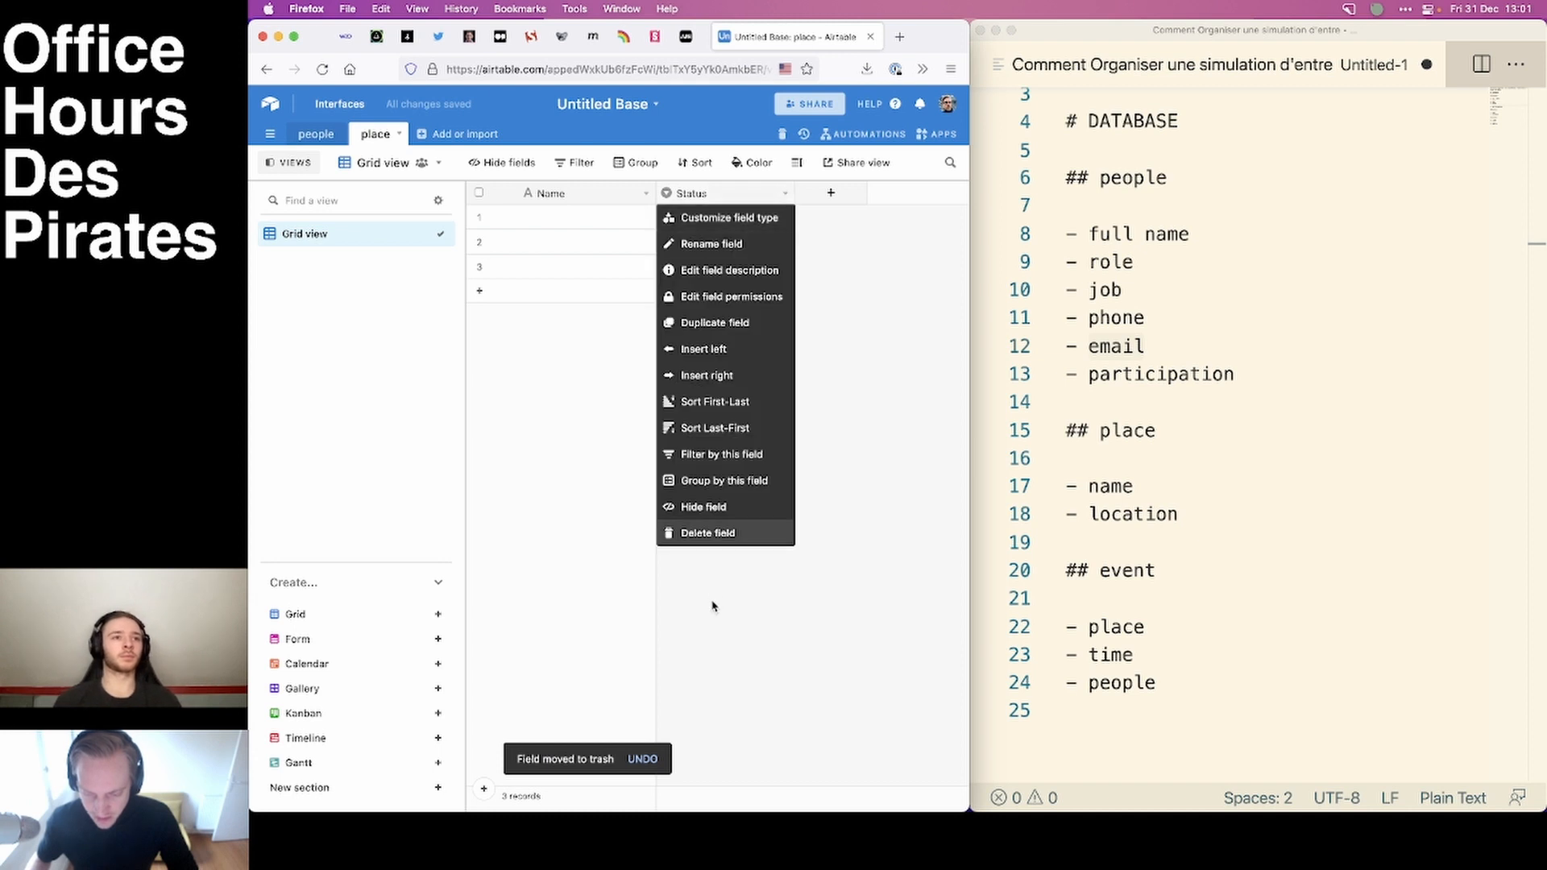
pyautogui.click(707, 532)
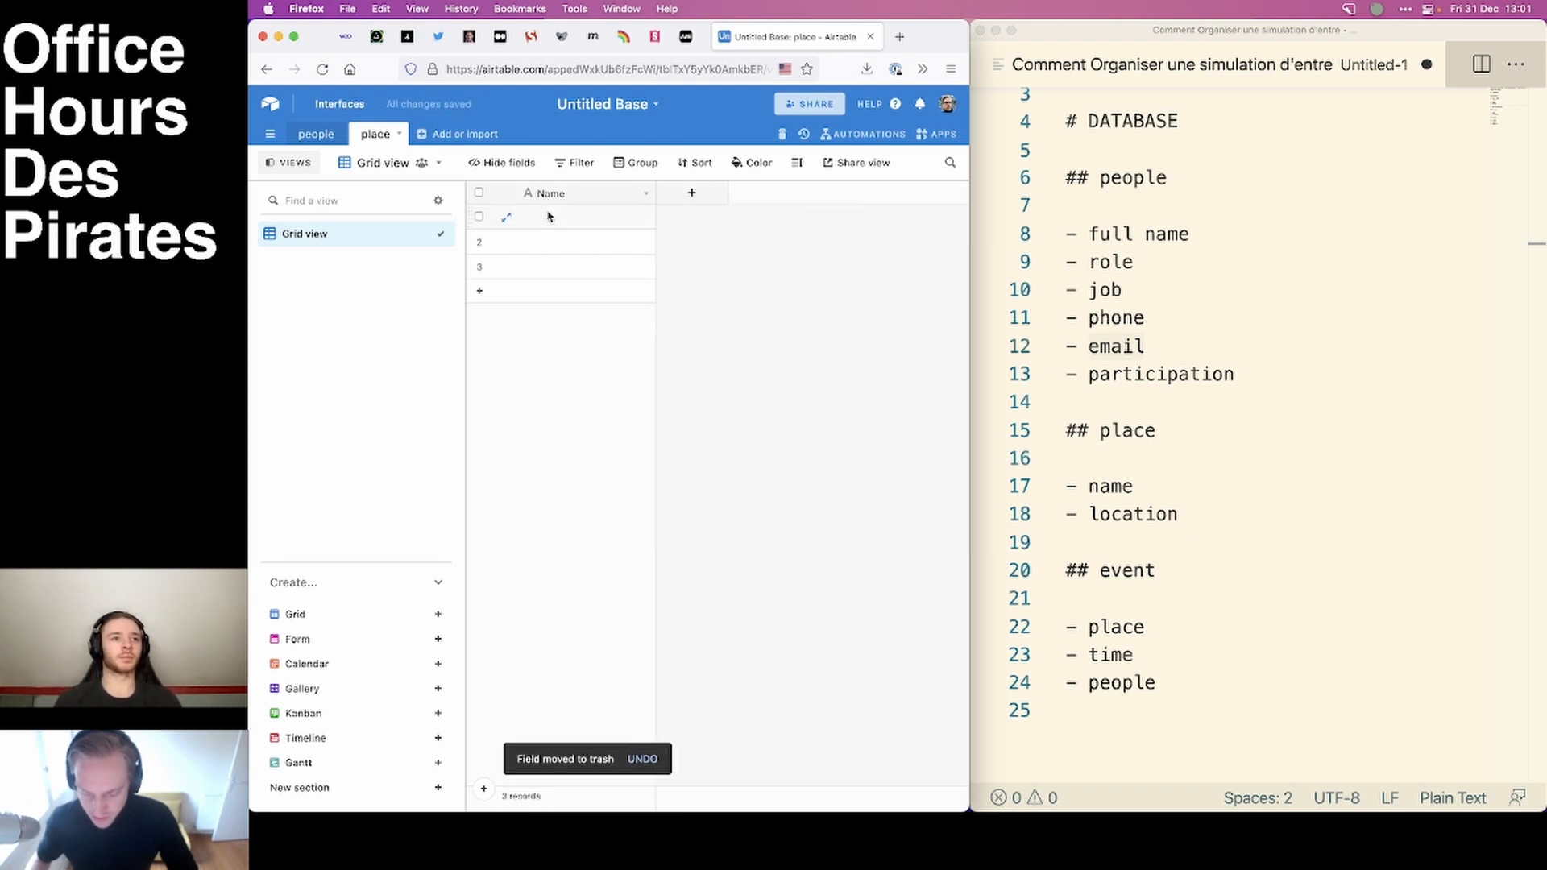
pyautogui.click(632, 192)
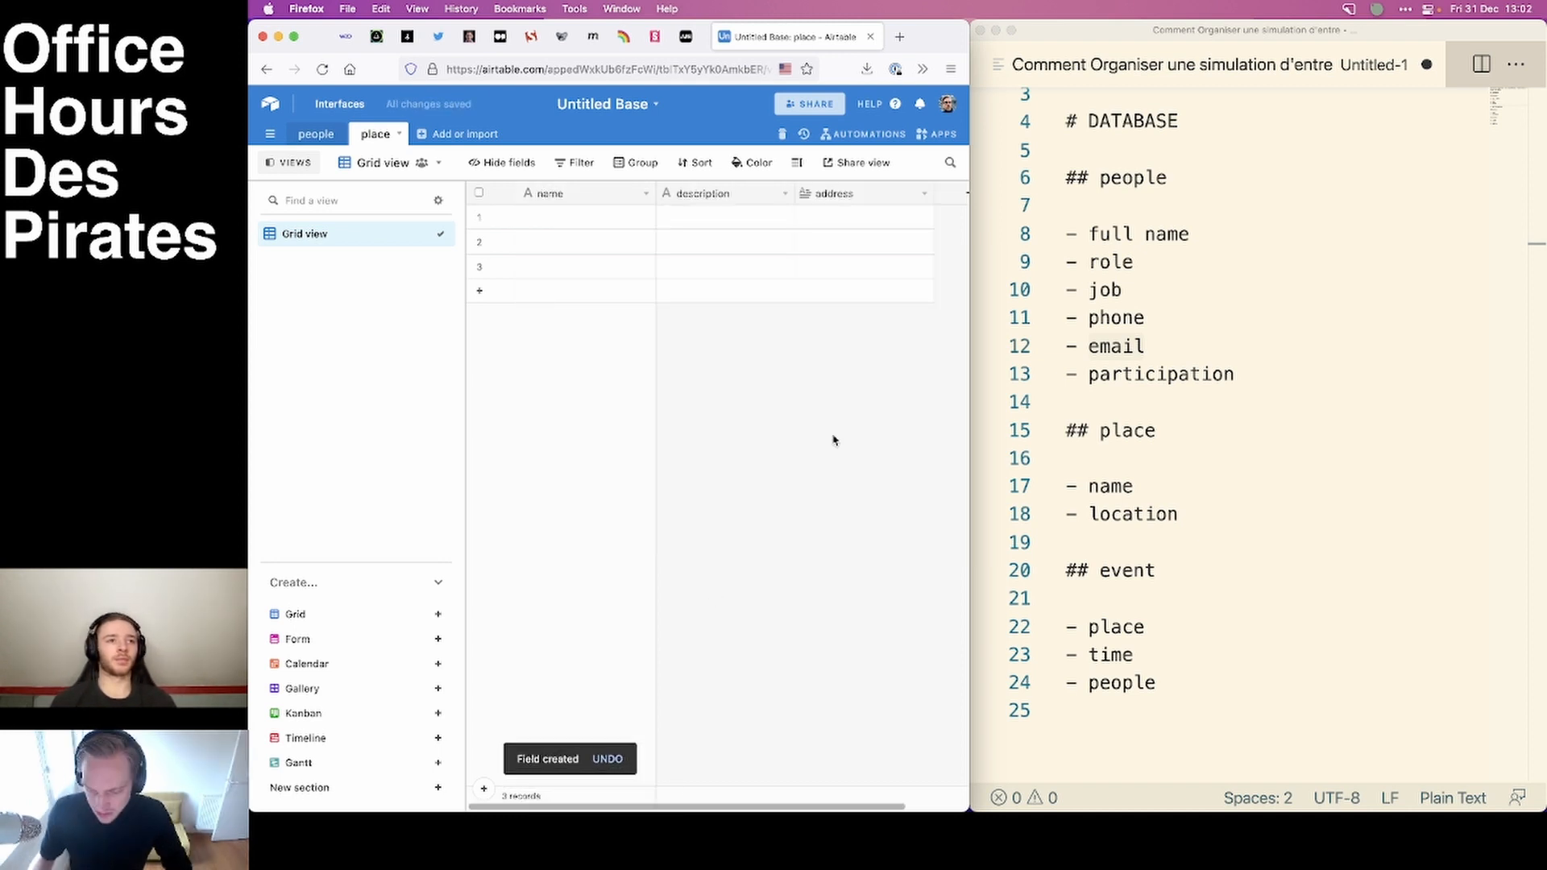
# Create an empty table named event.
pyautogui.click(440, 135)
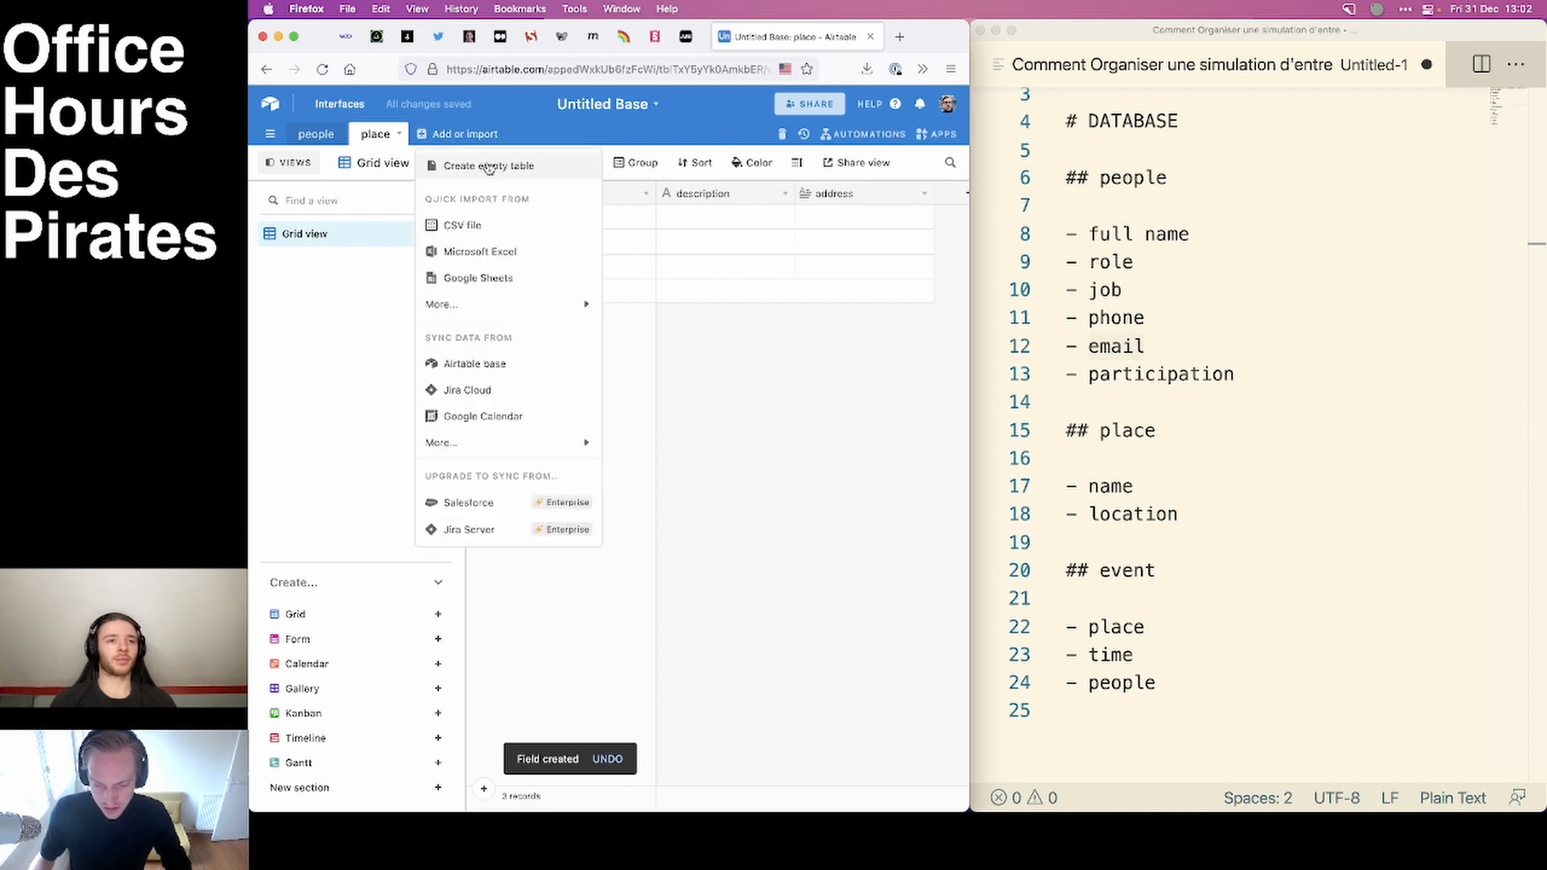
pyautogui.click(528, 167)
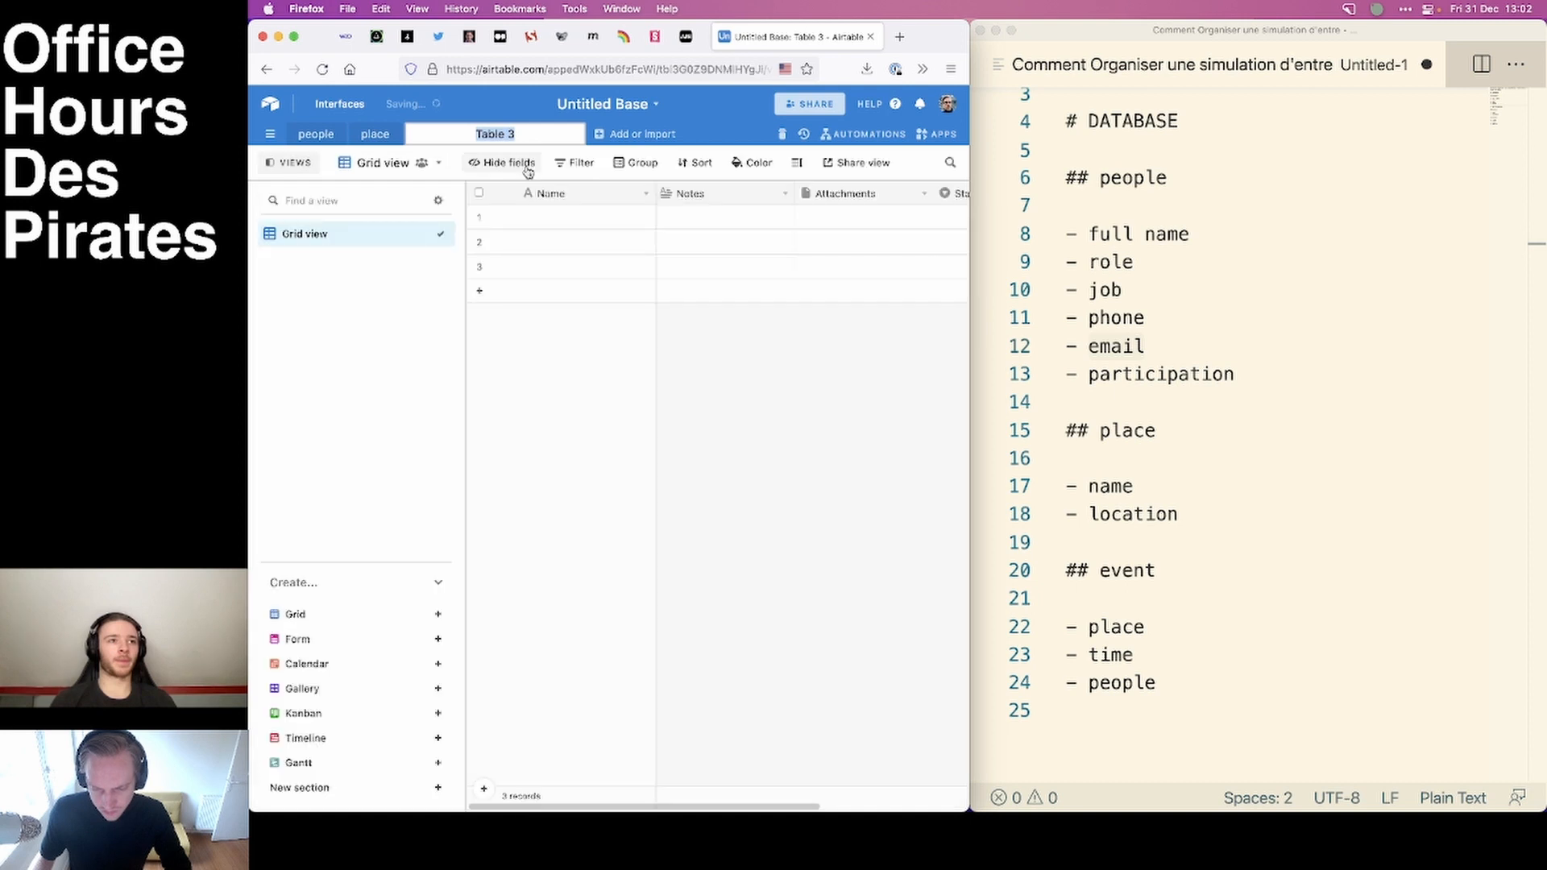
pyautogui.write('eve')
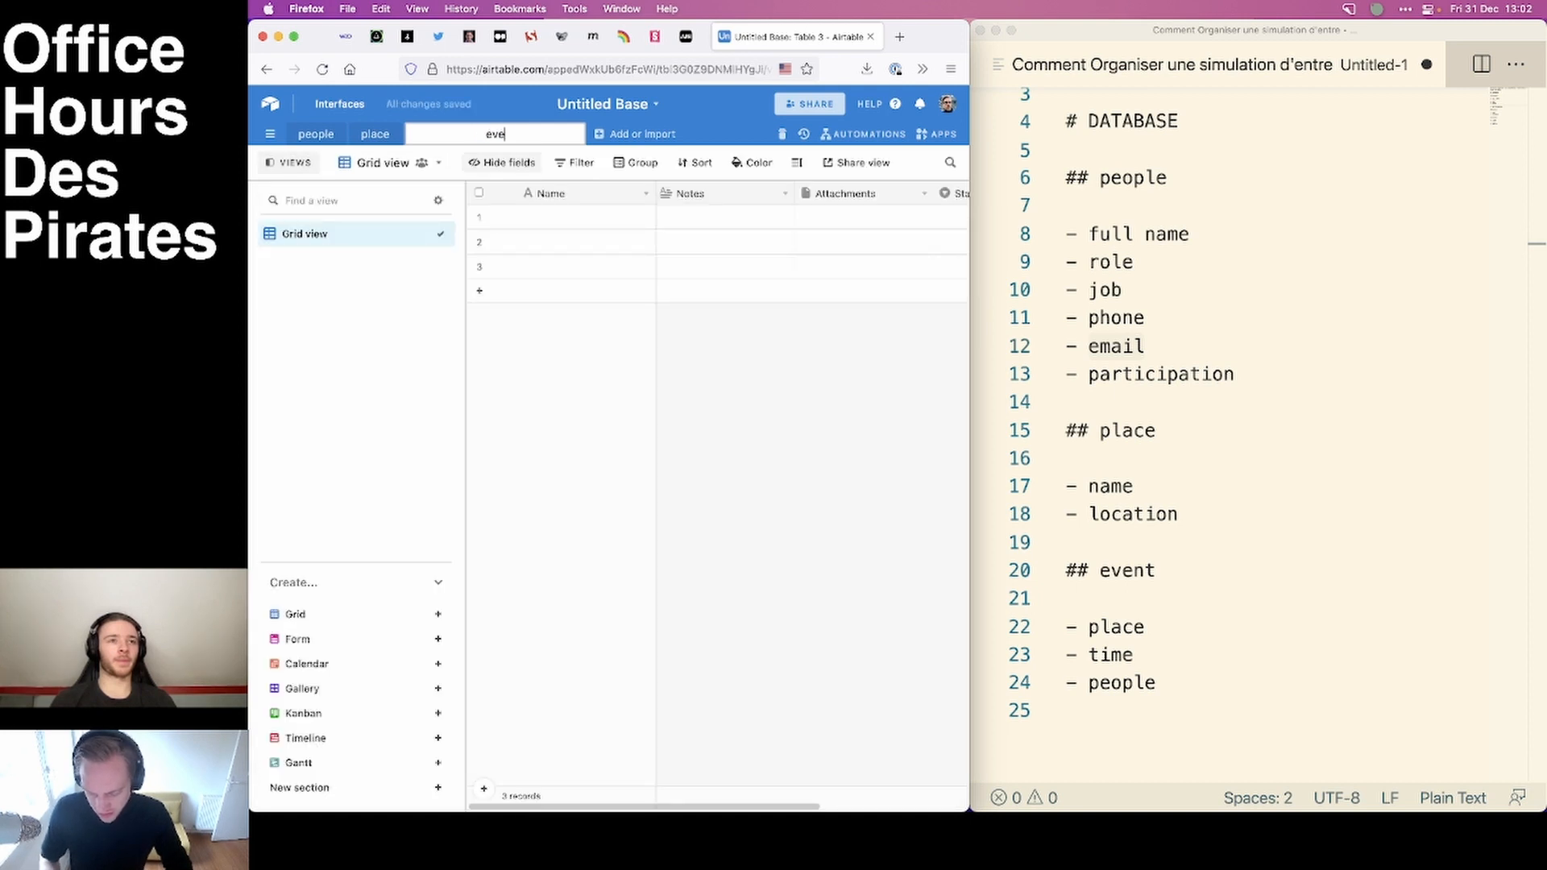
pyautogui.write('nt')
pyautogui.press('Return')
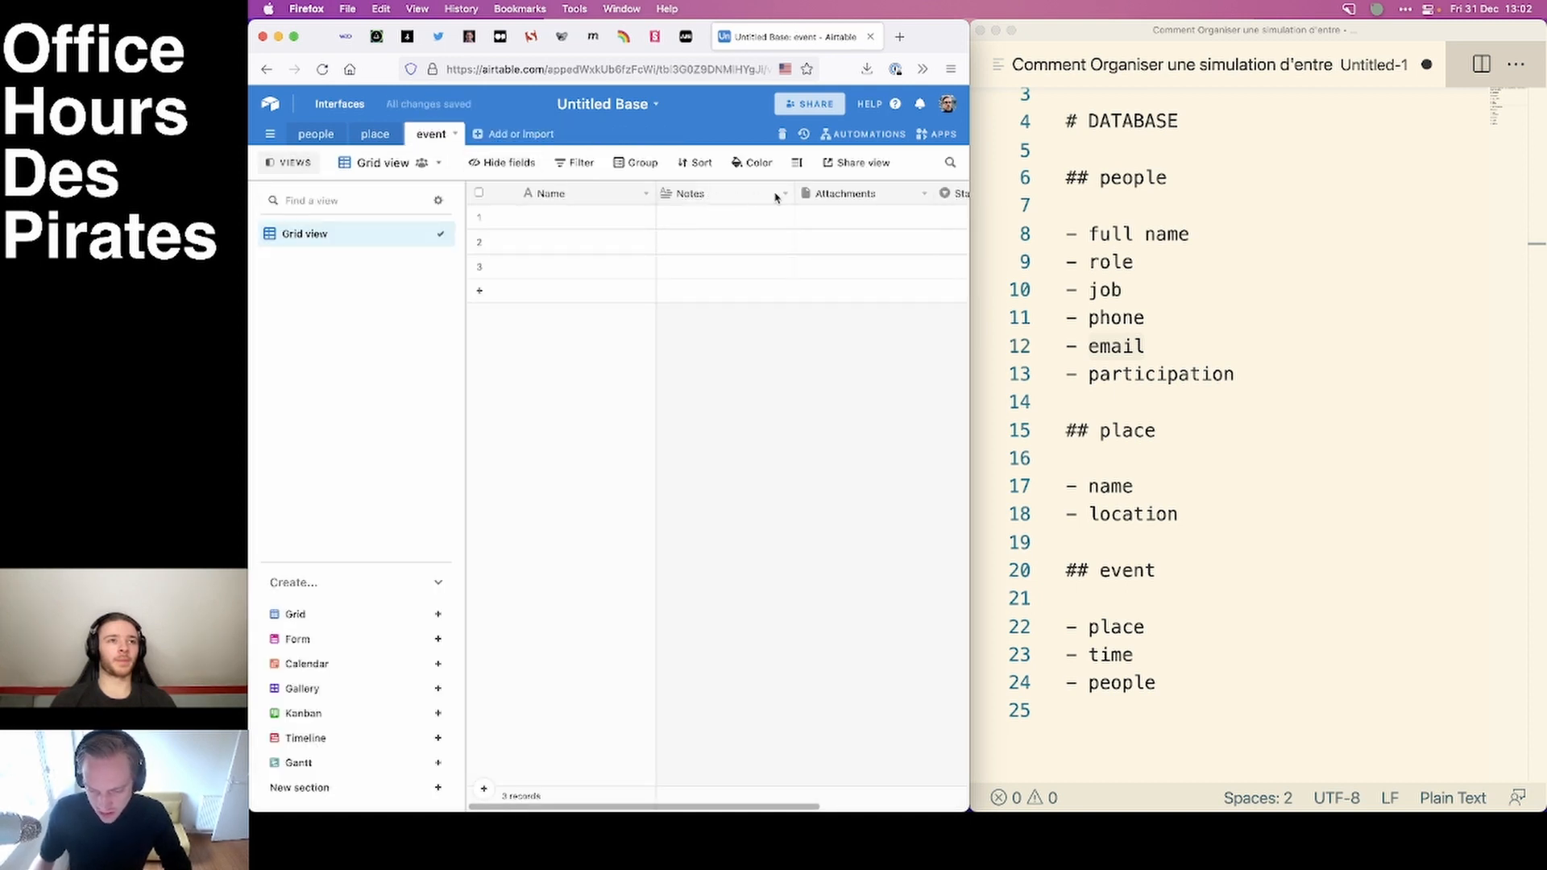
# Delete the default Notes, Attachments and Status fields from the event table.
pyautogui.click(783, 194)
pyautogui.click(709, 540)
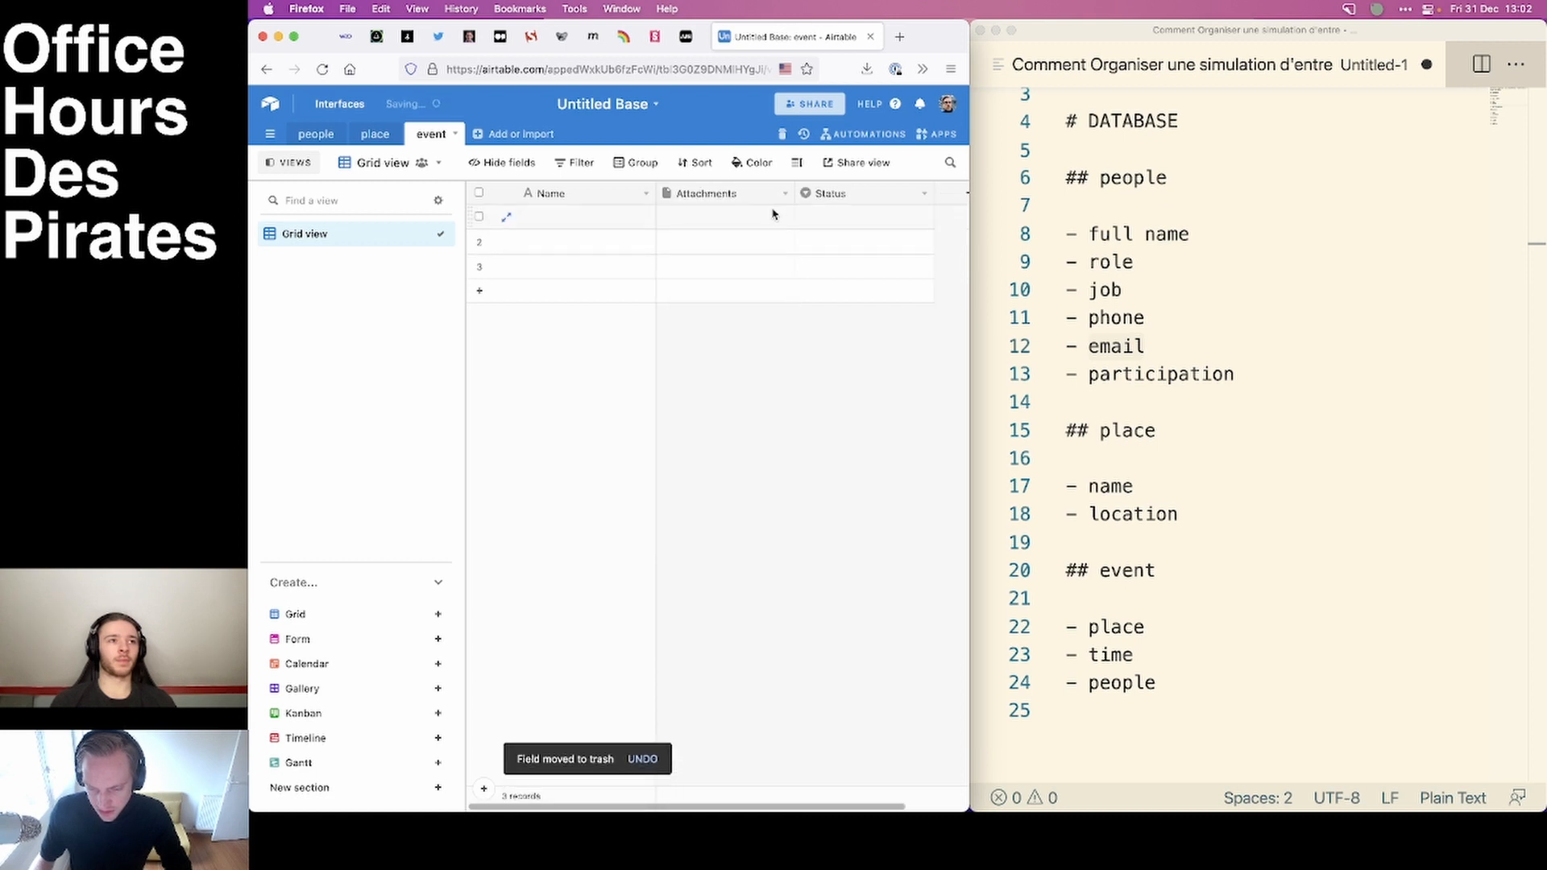
pyautogui.click(784, 194)
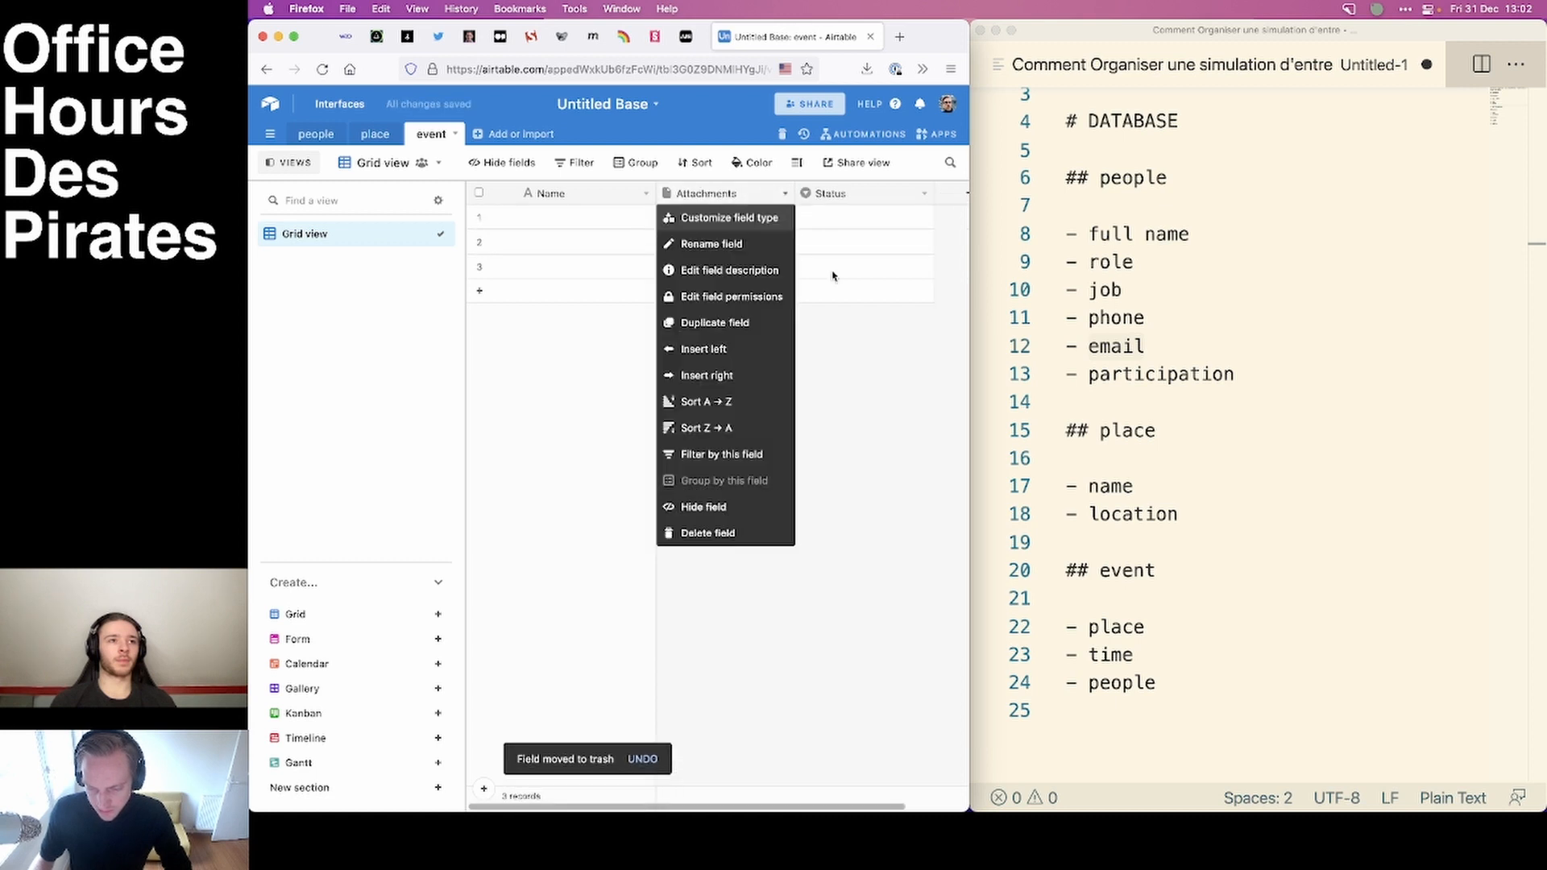
pyautogui.click(720, 530)
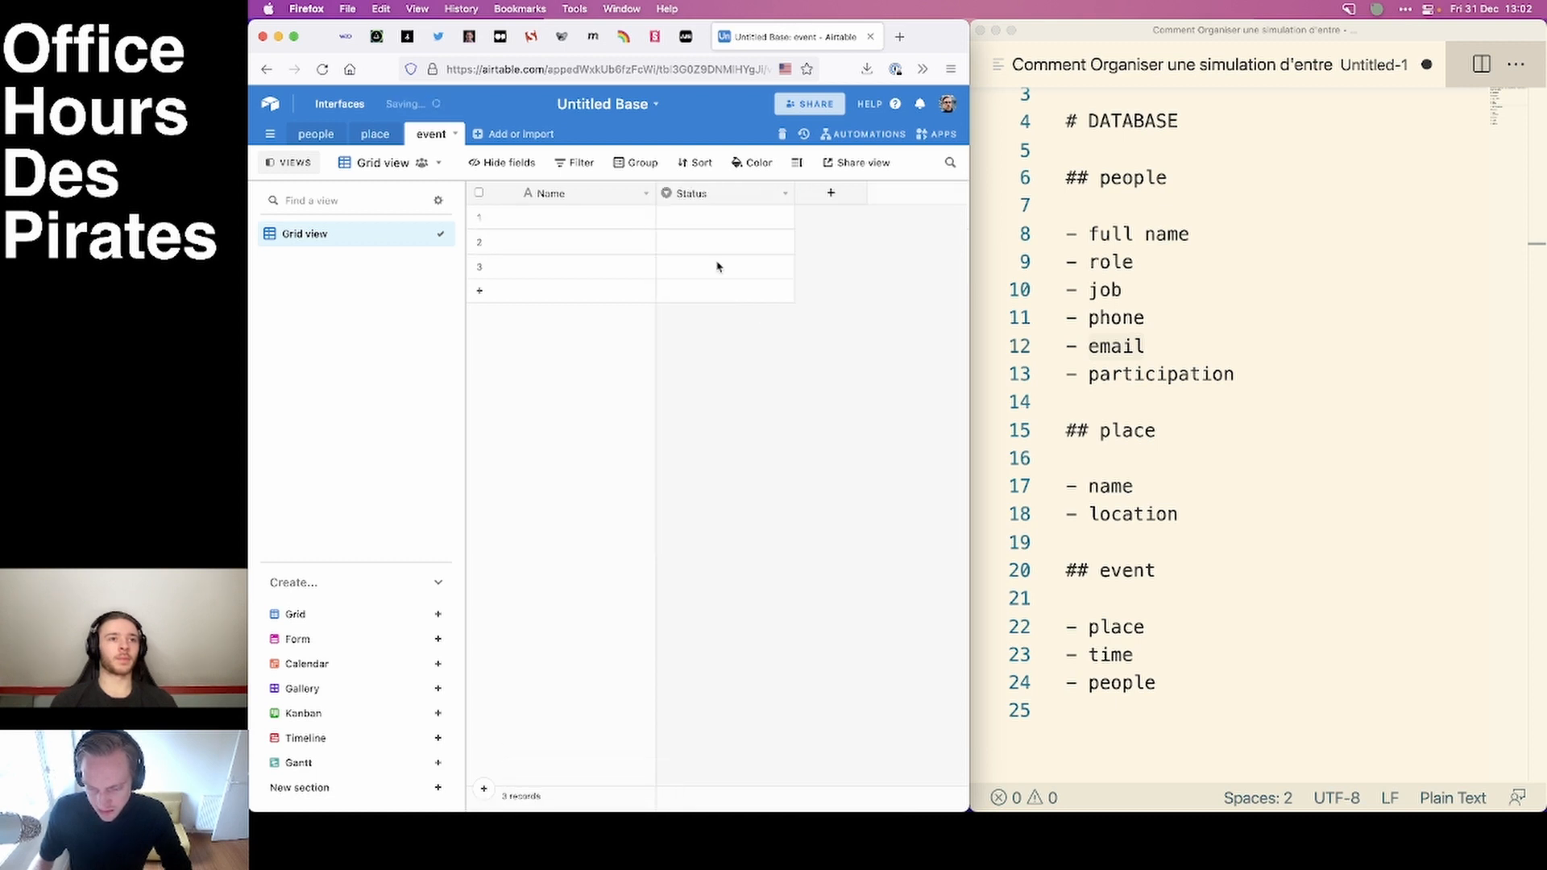
pyautogui.click(781, 195)
pyautogui.click(716, 533)
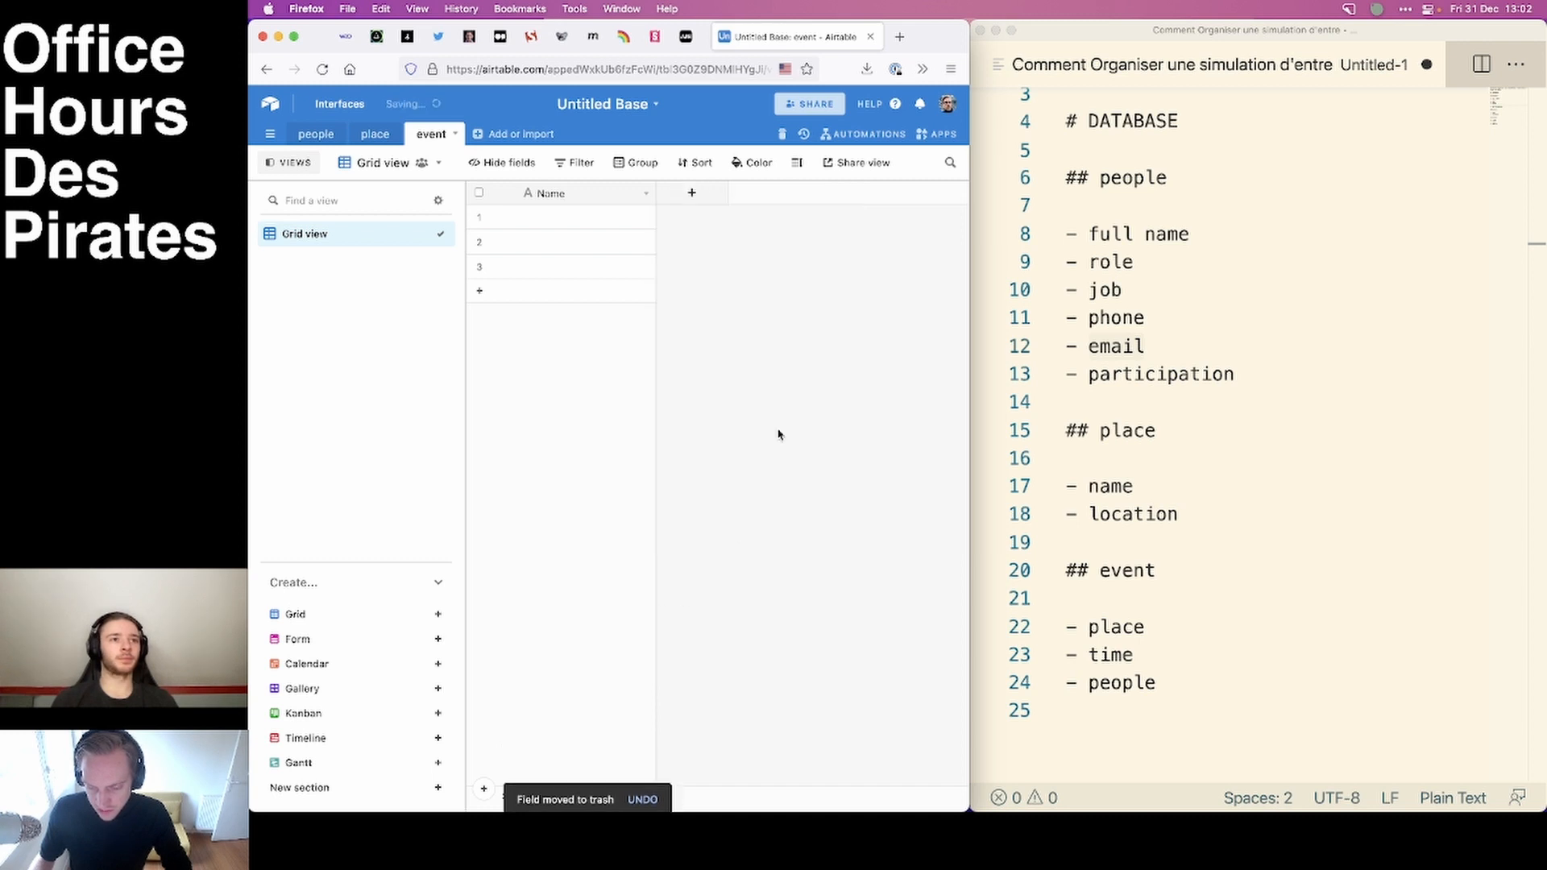
# Add a field to the event table that links to multiple records in the people table.
pyautogui.click(692, 193)
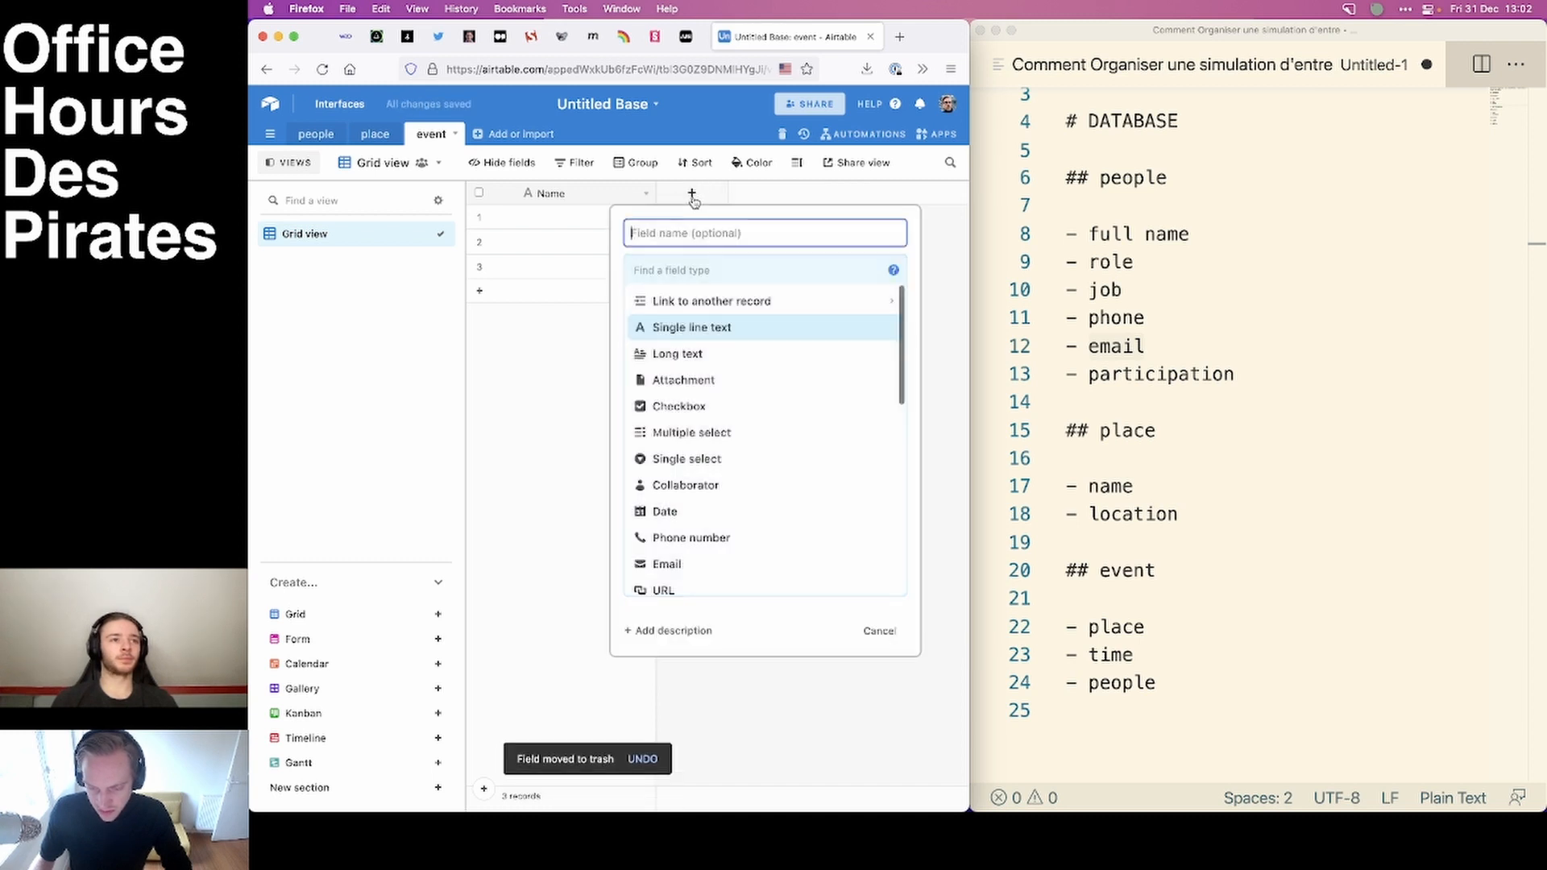
pyautogui.click(702, 266)
pyautogui.click(752, 302)
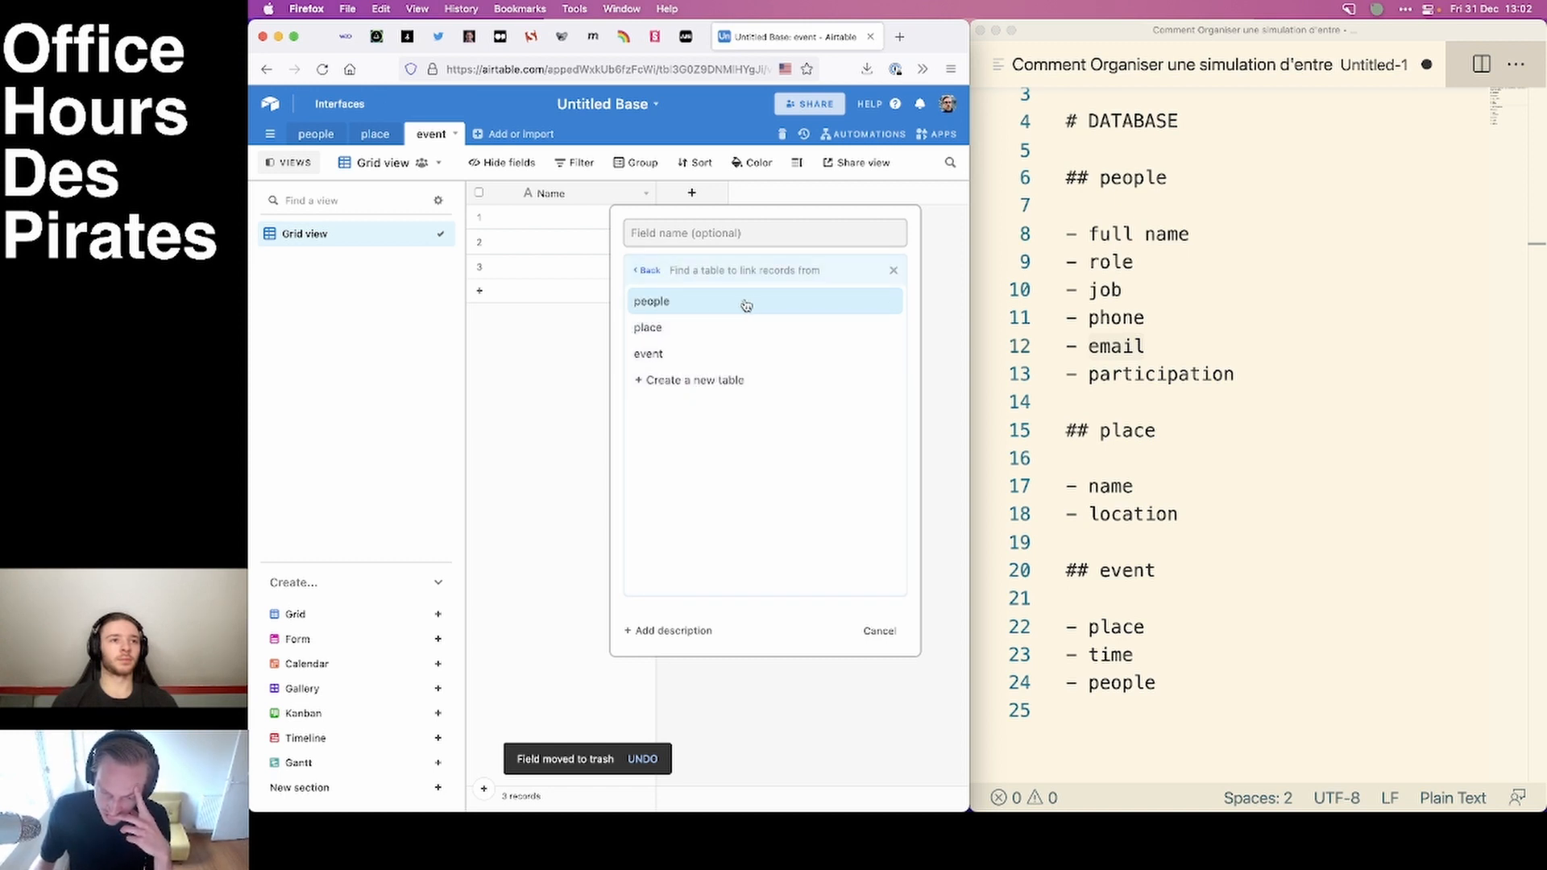
pyautogui.click(743, 302)
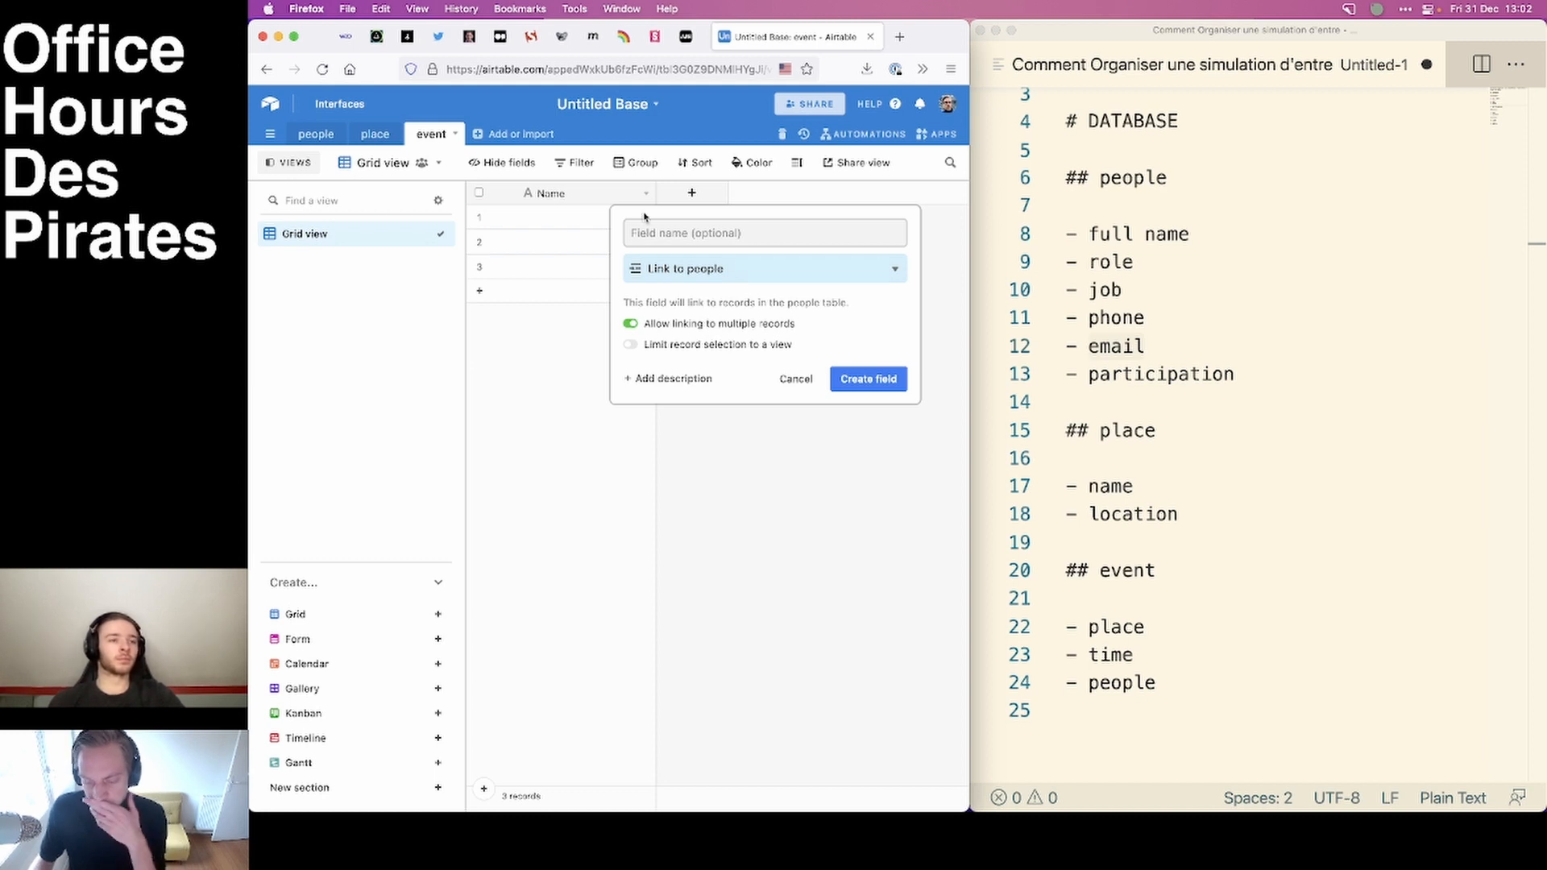
pyautogui.click(864, 388)
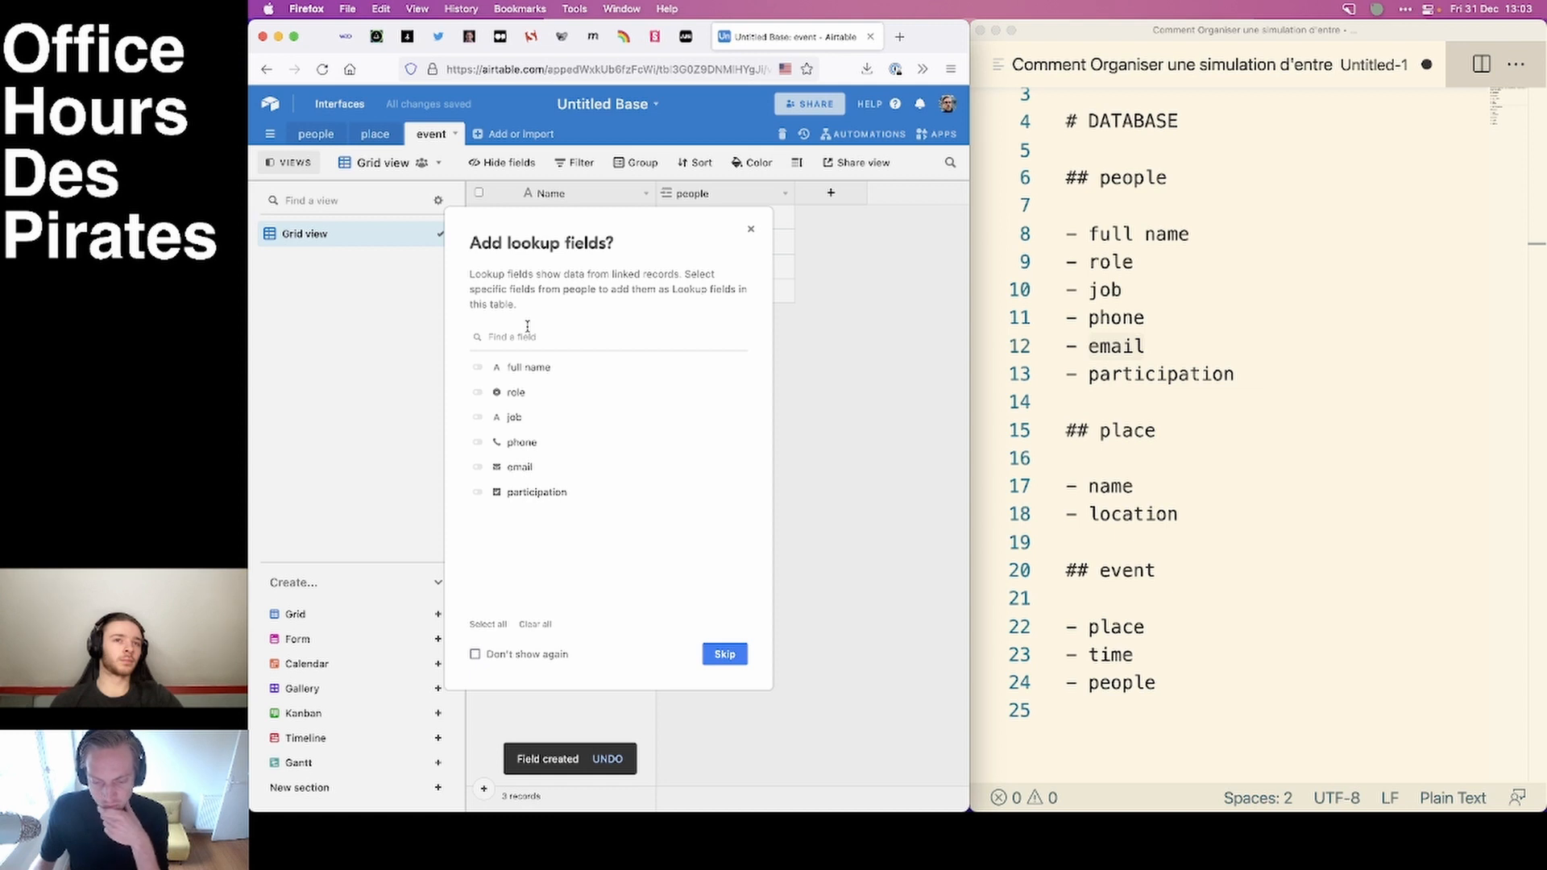
# Add the full name and participation lookup fields from the people table to the event table.
pyautogui.click(479, 369)
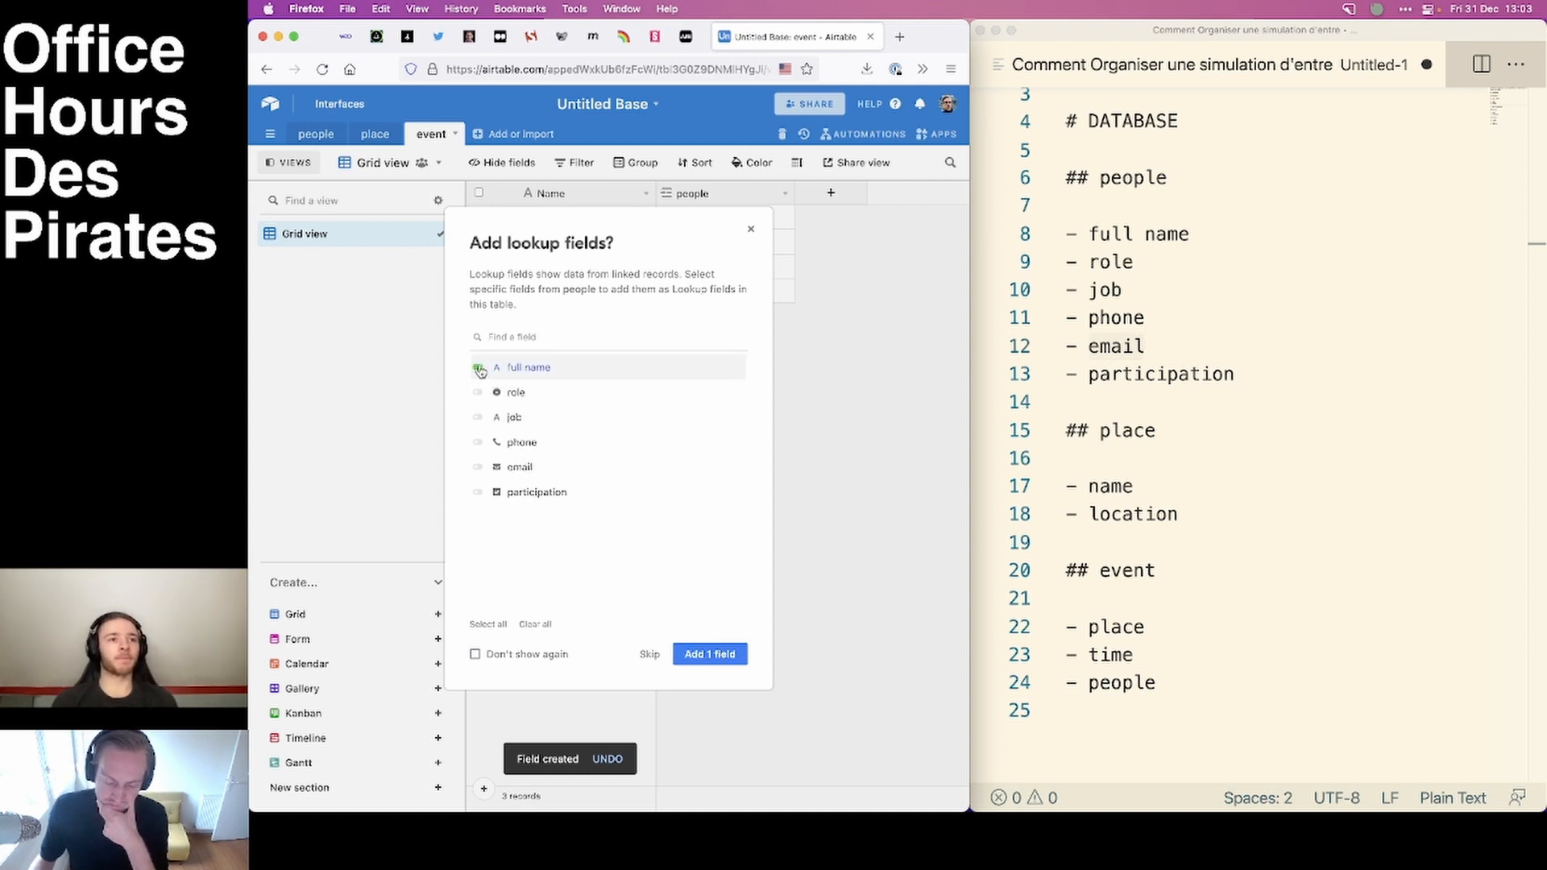
pyautogui.click(478, 494)
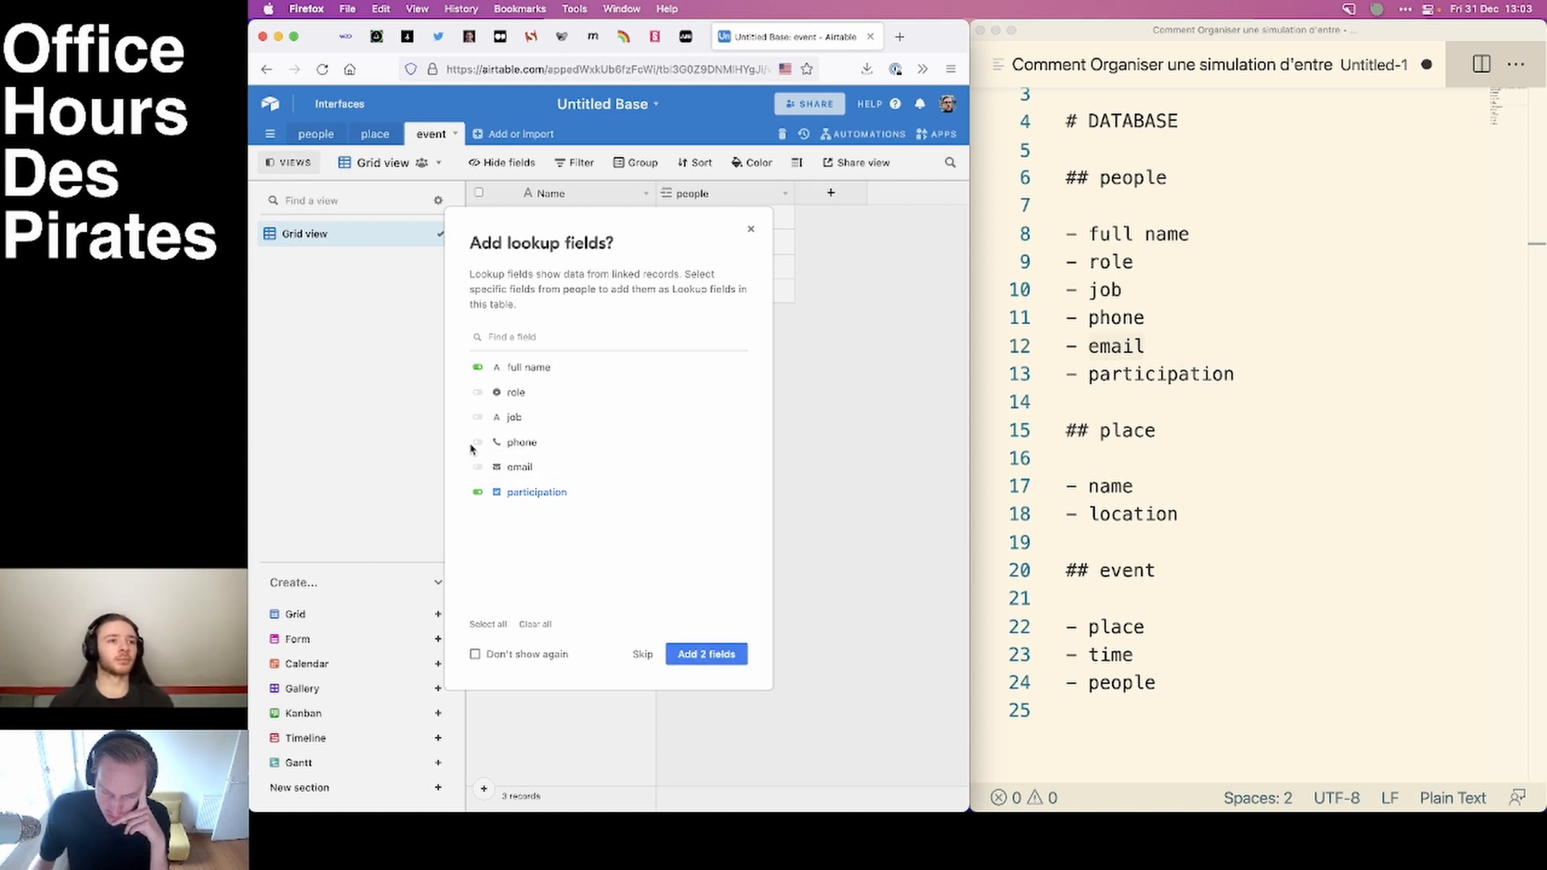
pyautogui.click(718, 653)
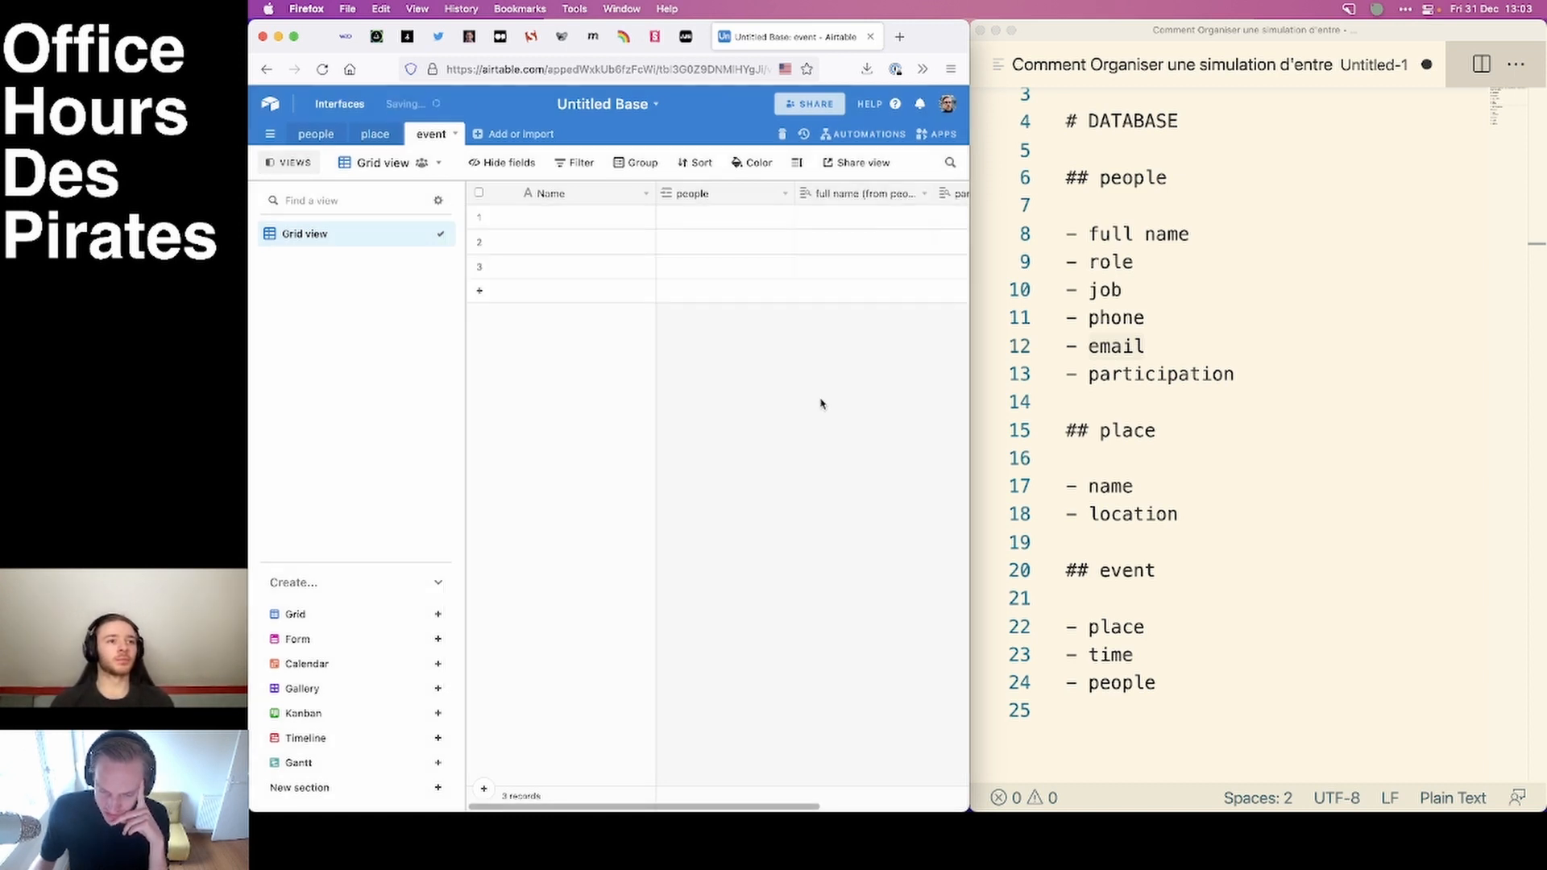
# Add a field to the event table linking to a single record in the place table, with name as a lookup field.
pyautogui.hscroll(4, 854, 242)
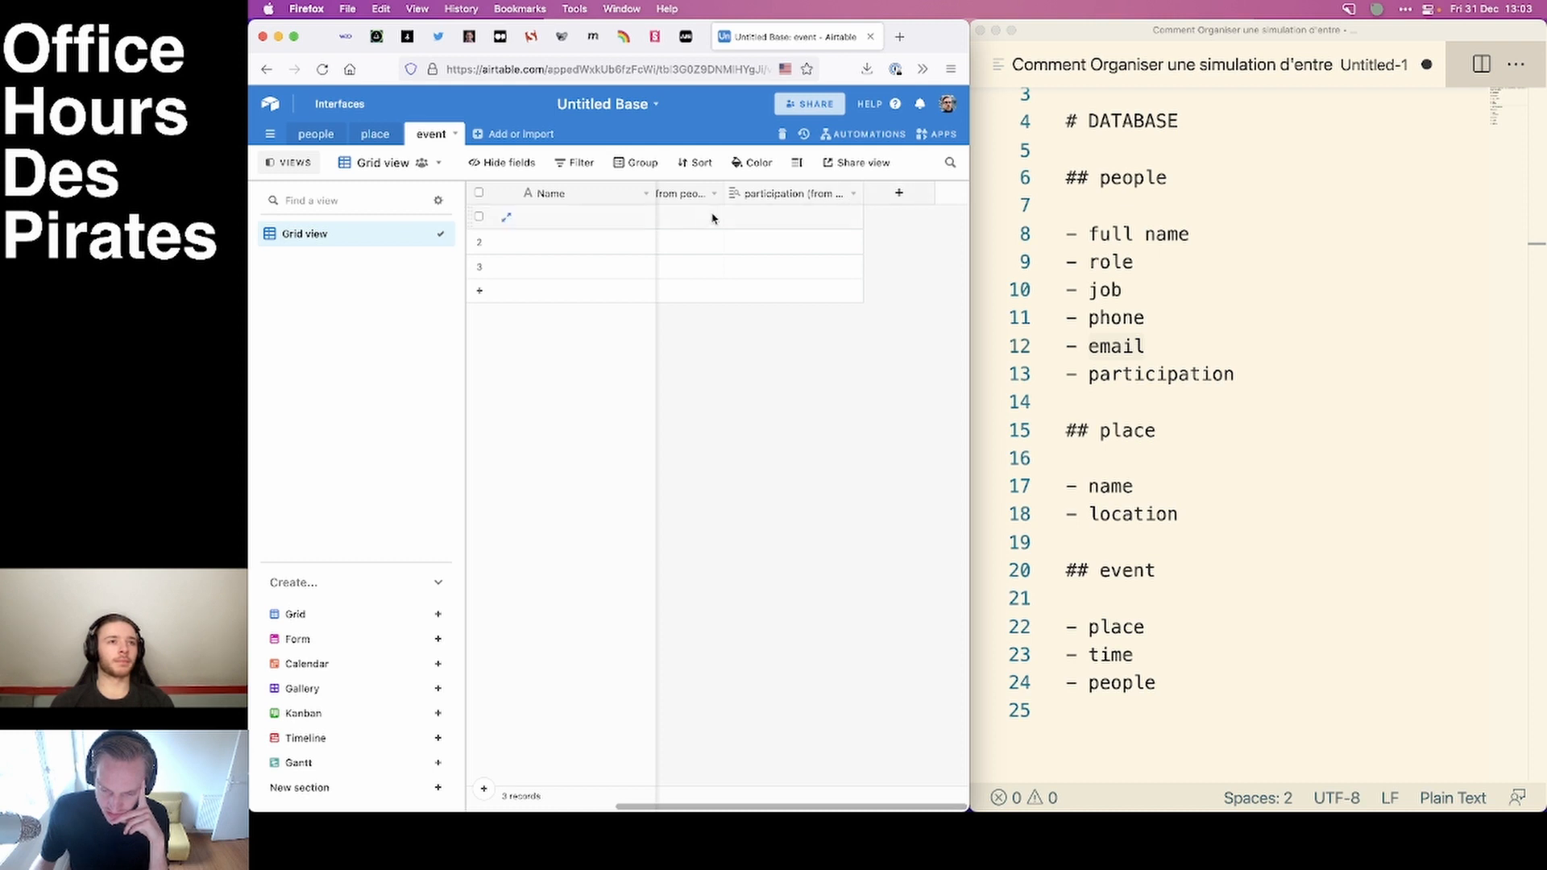
pyautogui.click(892, 199)
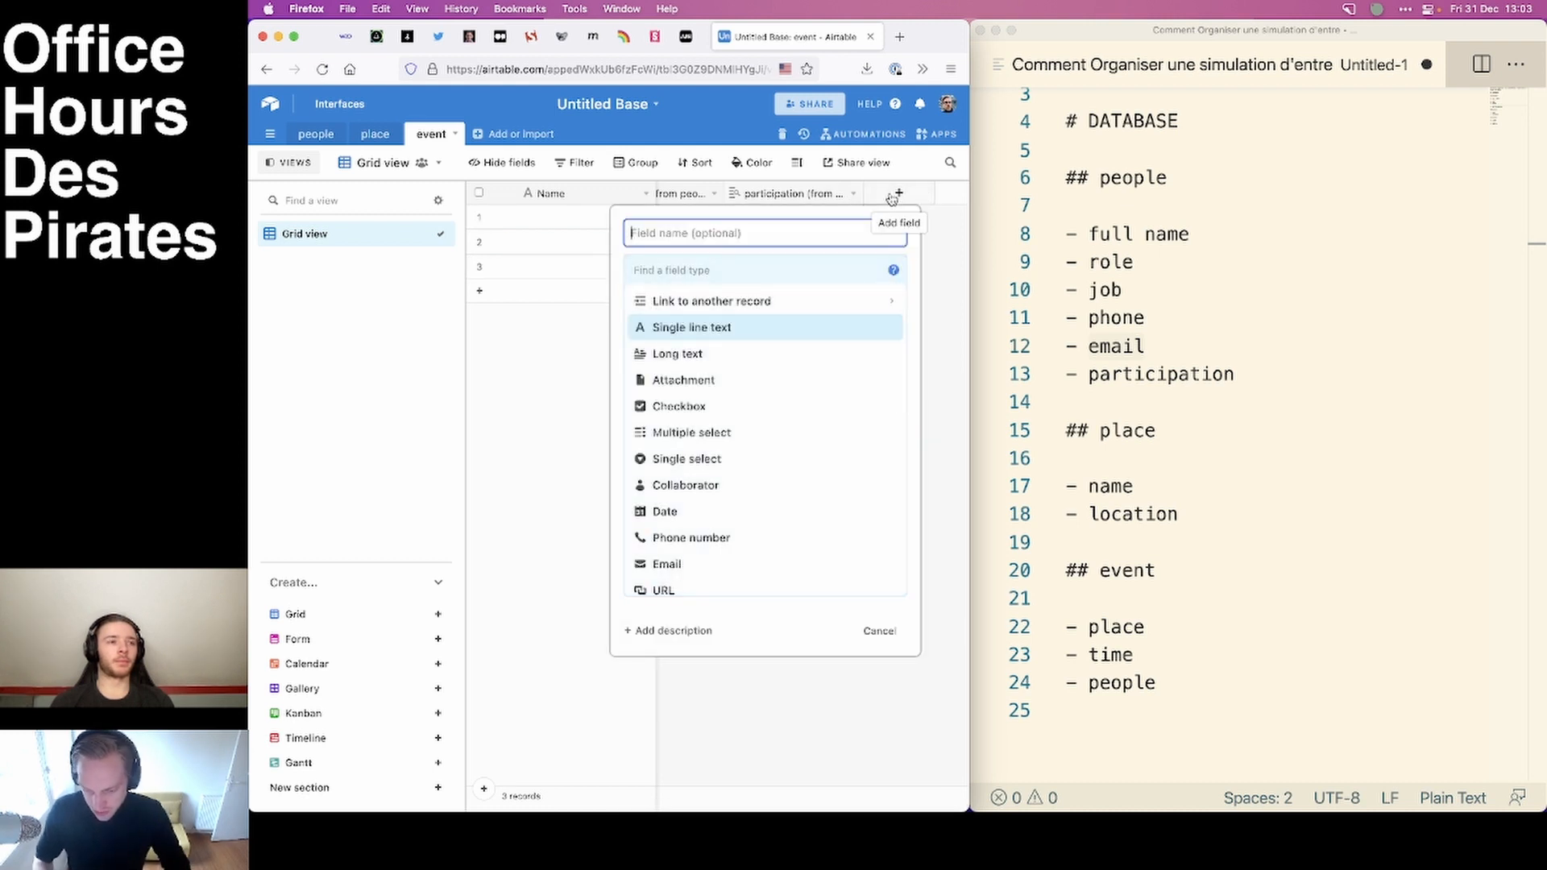
pyautogui.click(753, 303)
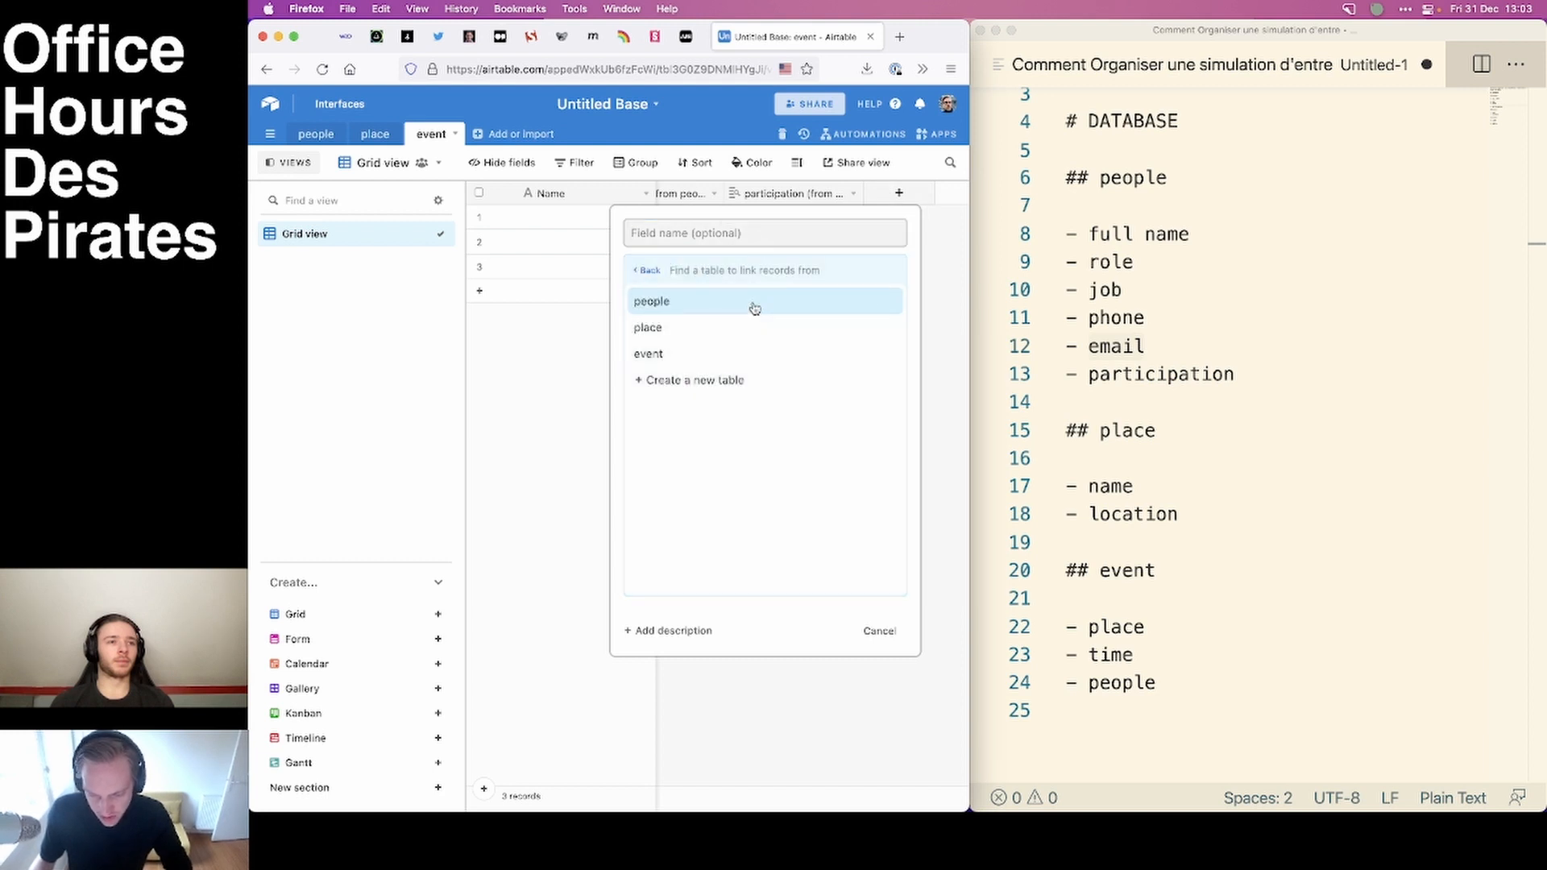
pyautogui.click(677, 335)
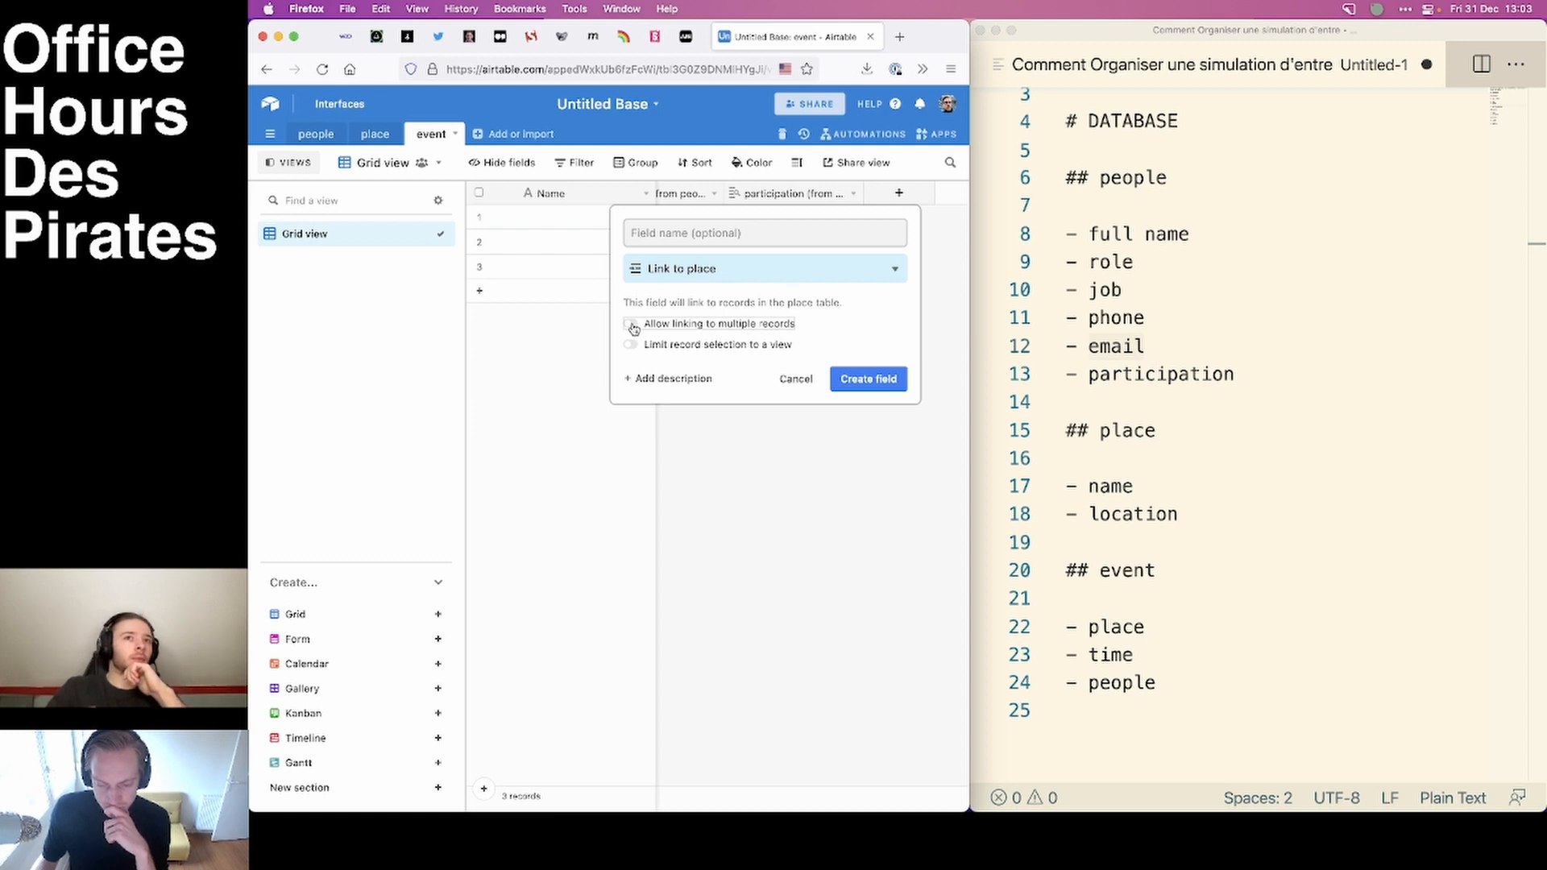
pyautogui.click(875, 384)
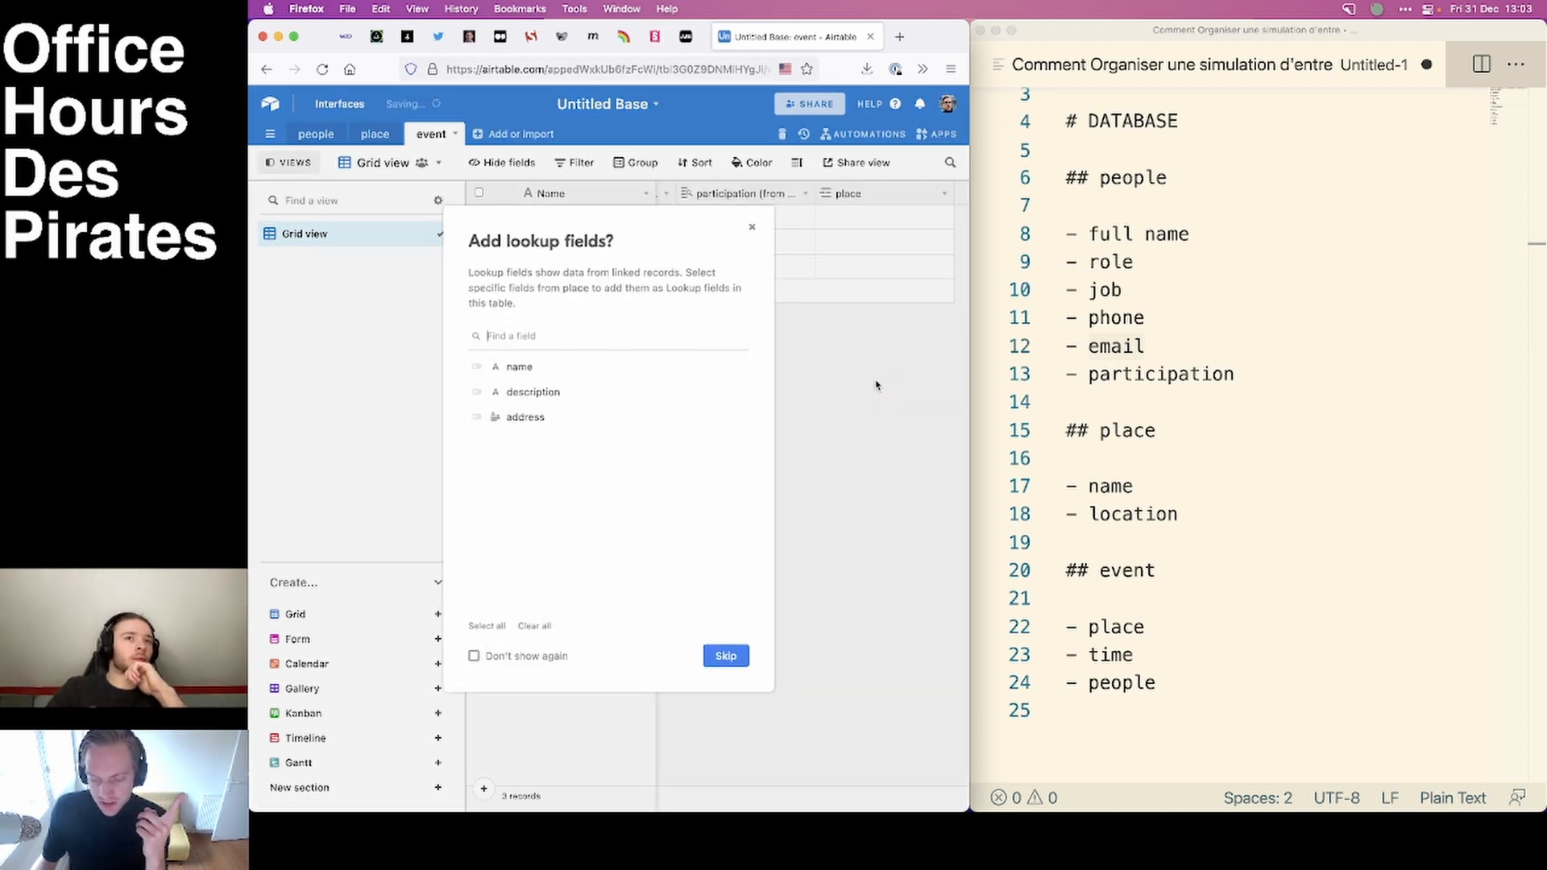
pyautogui.click(478, 367)
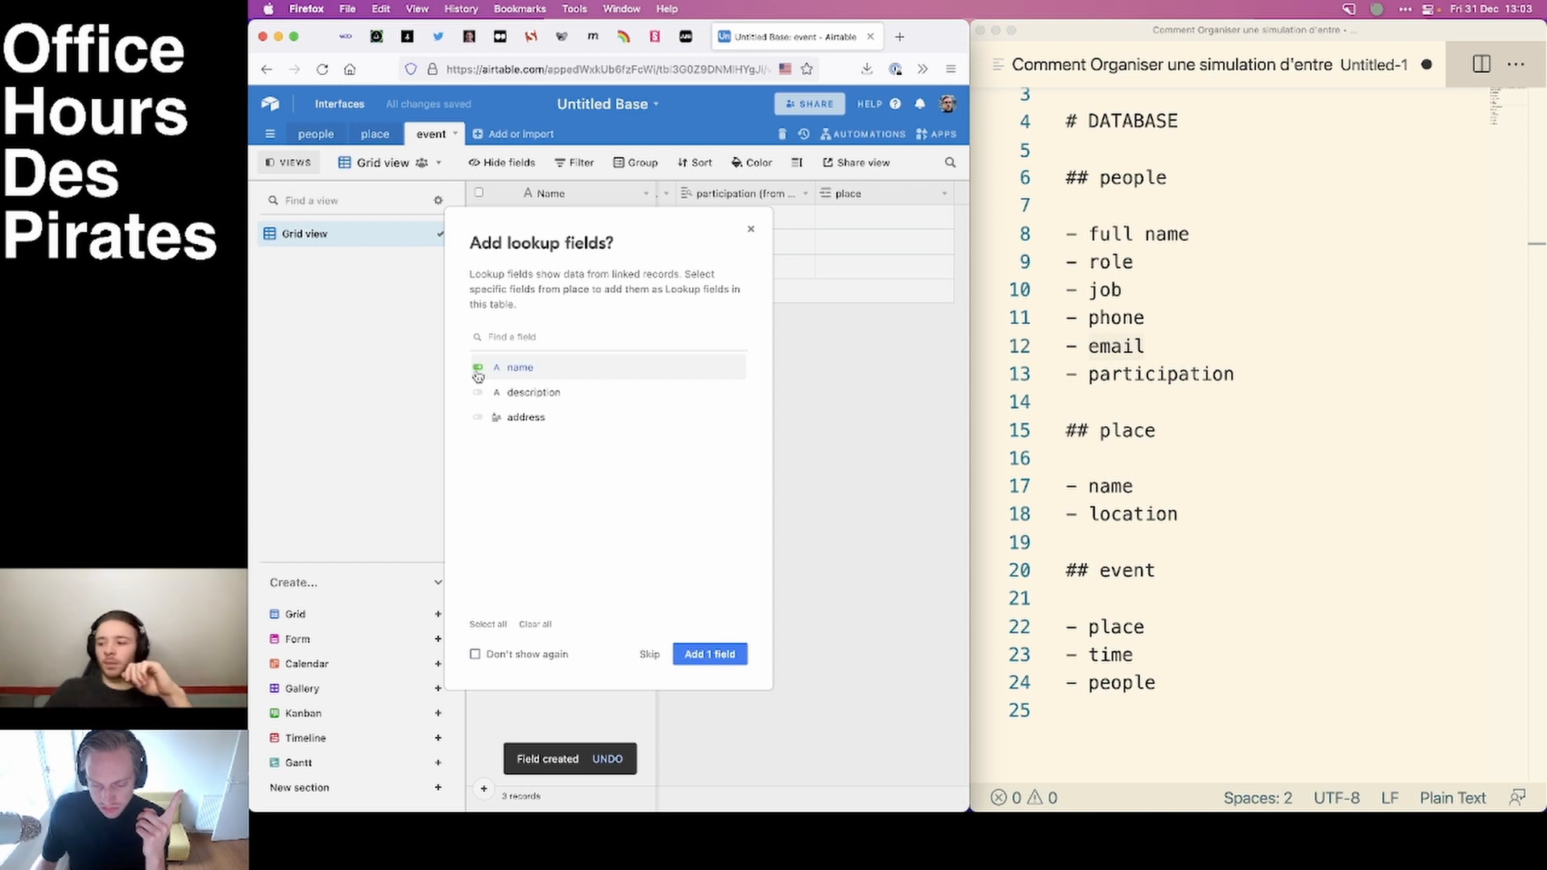
pyautogui.click(711, 654)
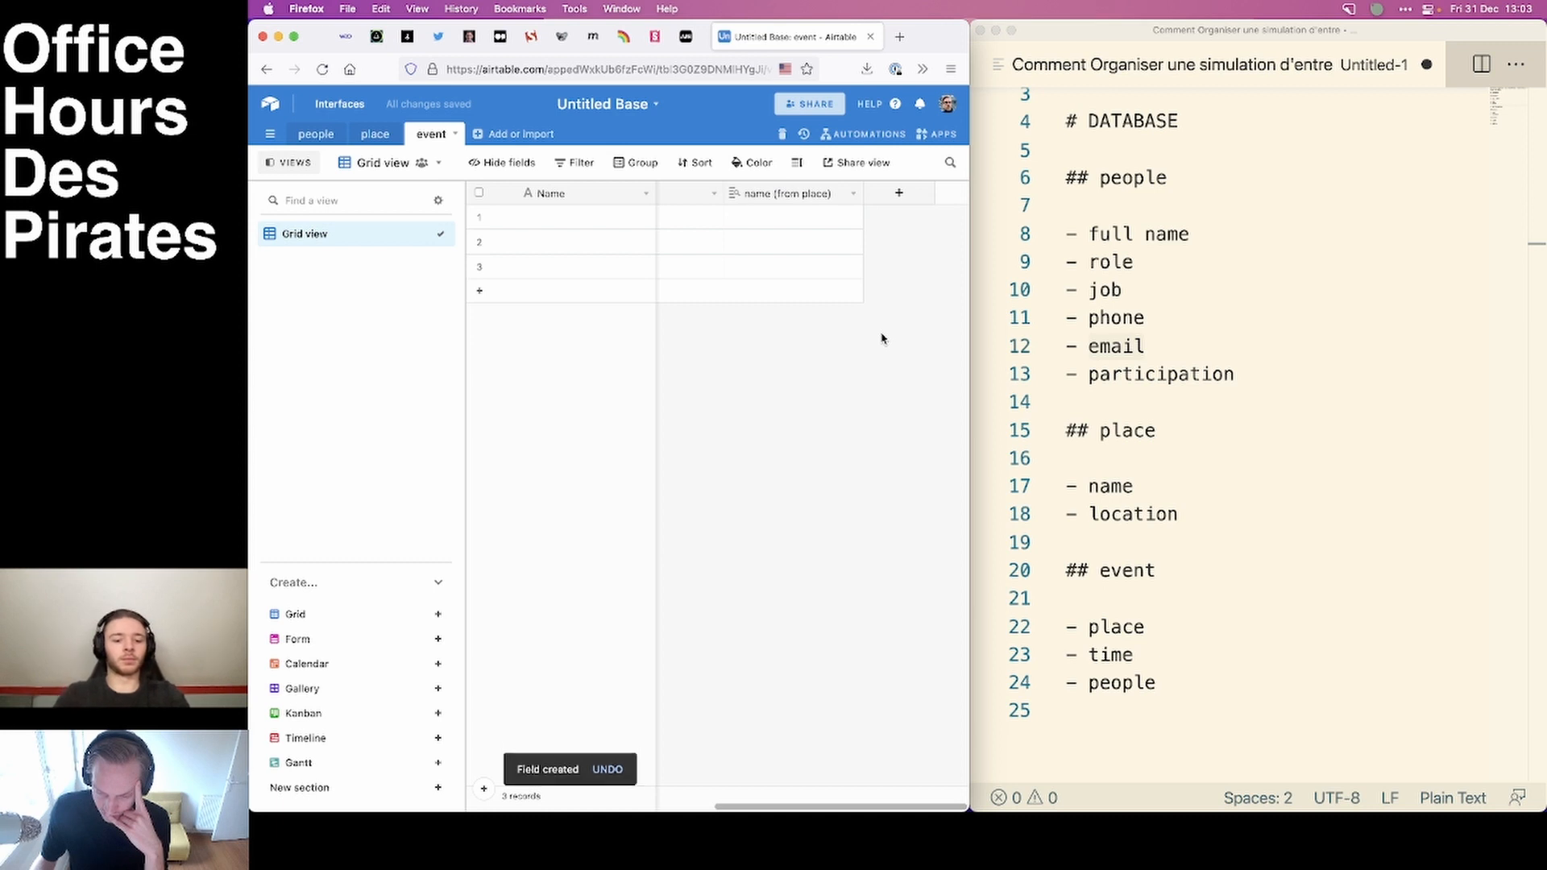
# Add a date field named date to the event table, using the European date format.
pyautogui.click(900, 195)
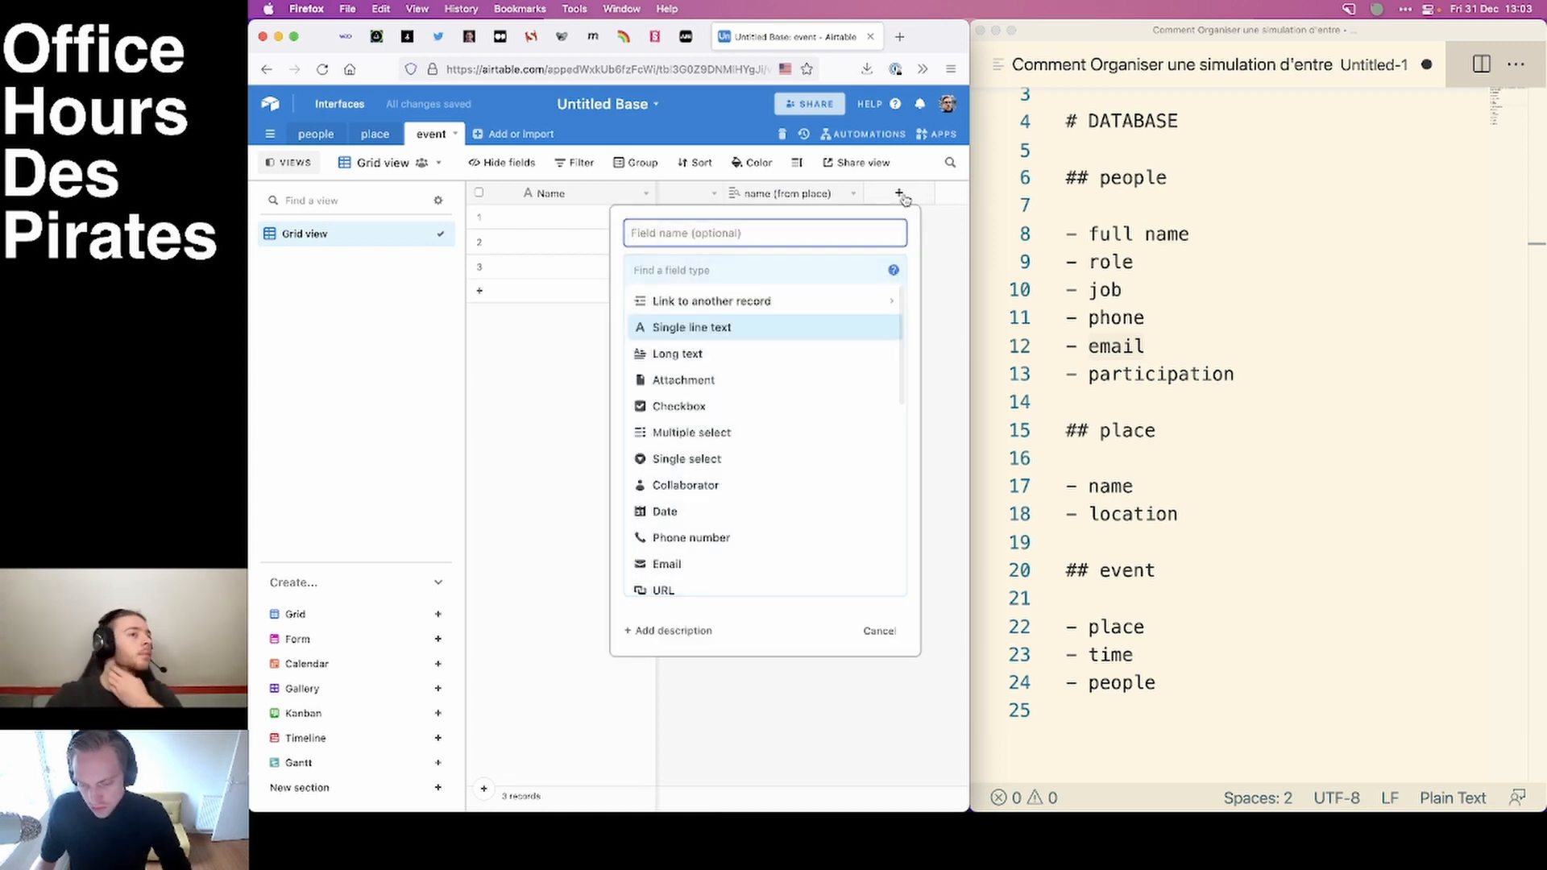
pyautogui.write('date')
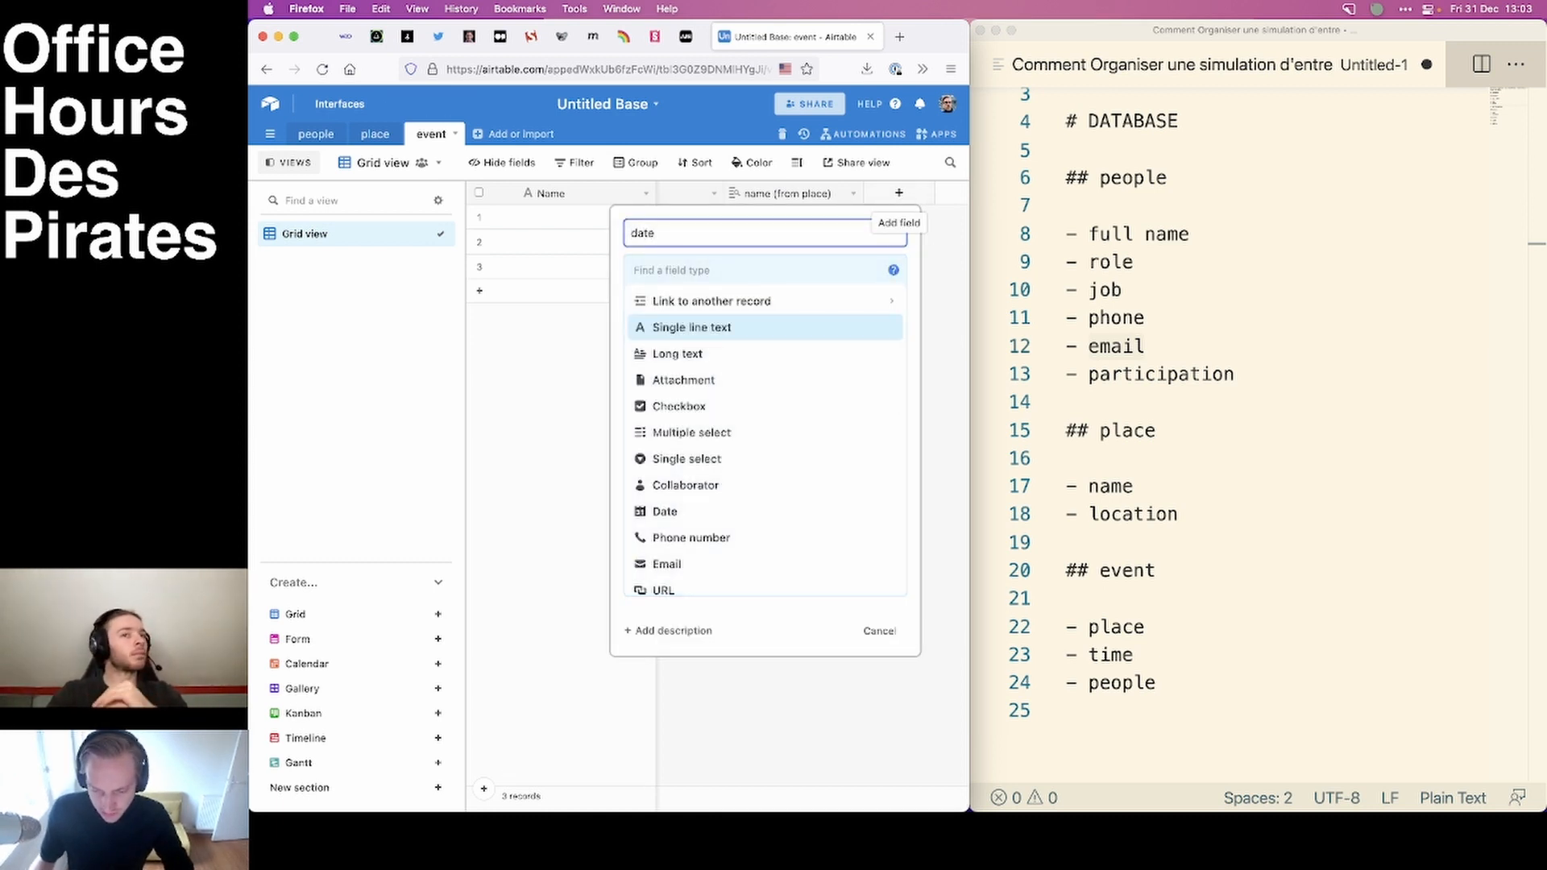
pyautogui.click(688, 268)
pyautogui.write('date')
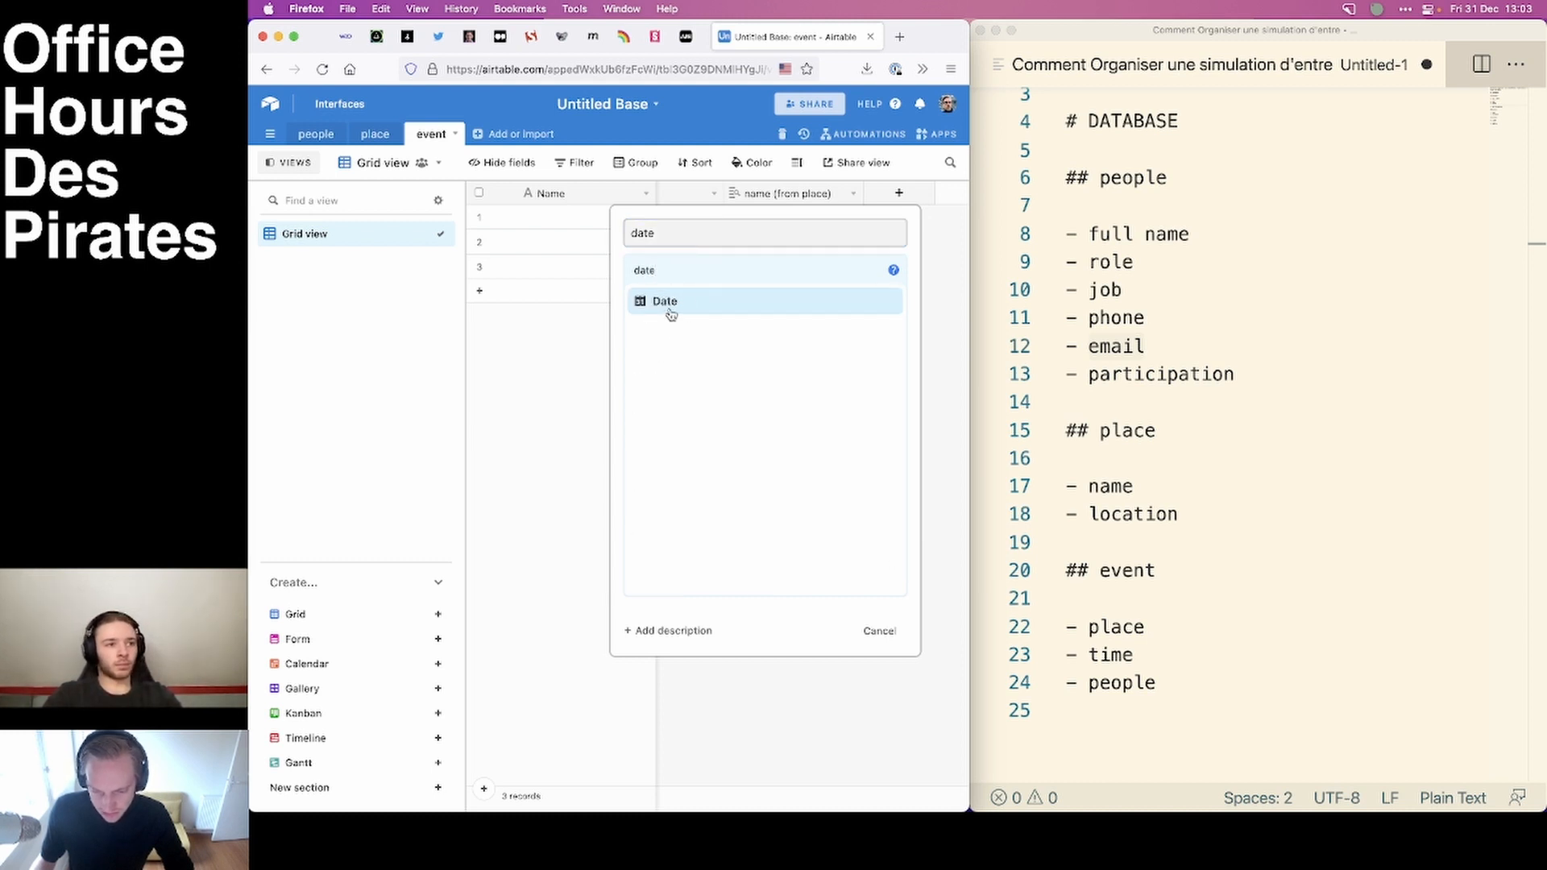
pyautogui.click(669, 309)
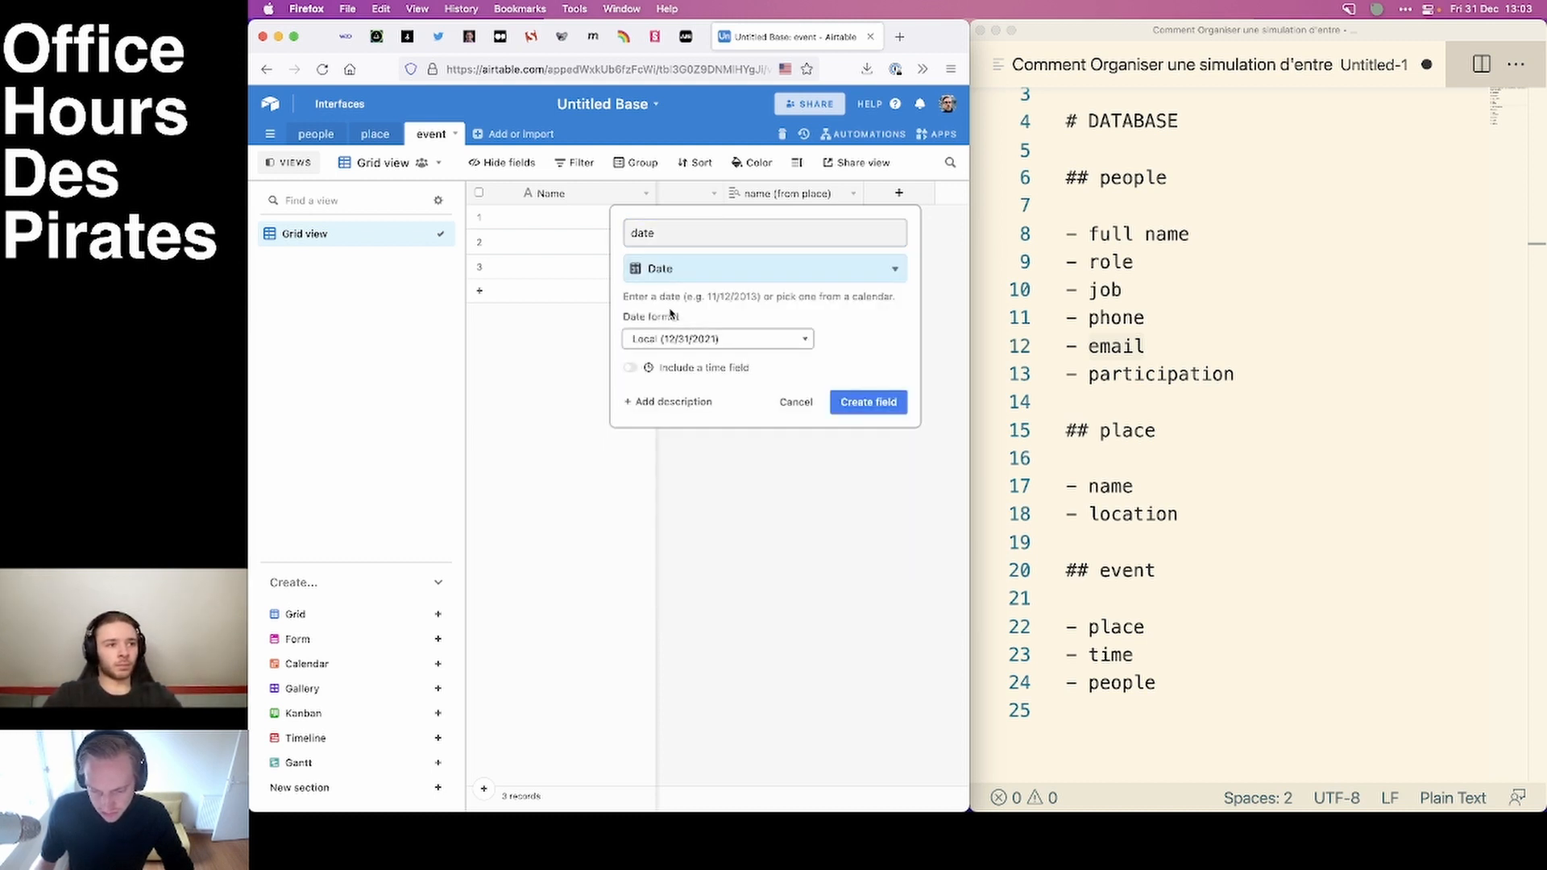
pyautogui.click(734, 346)
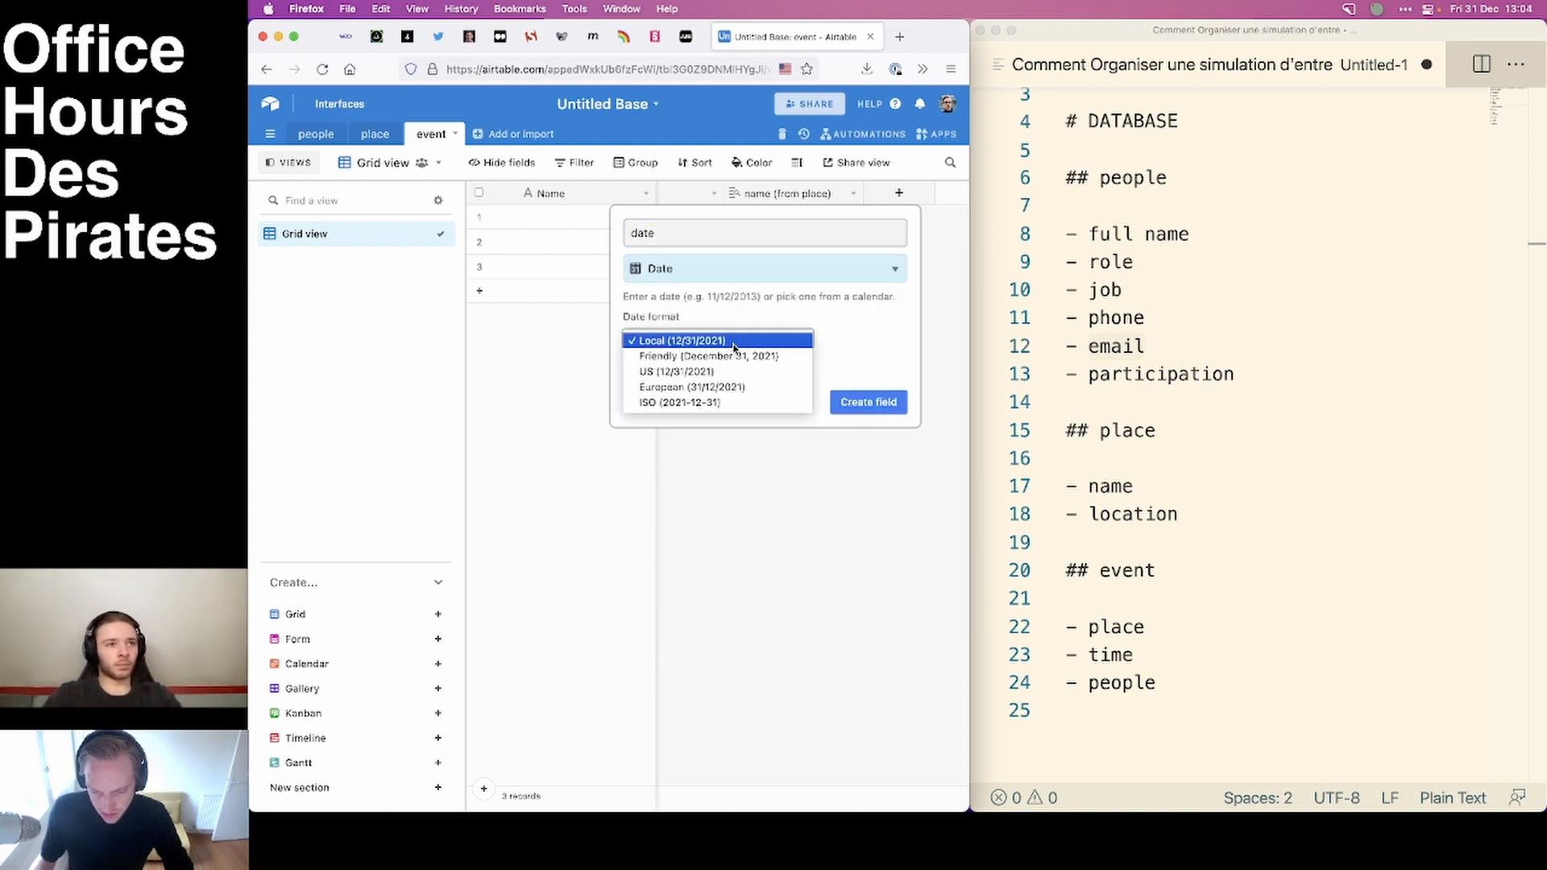
pyautogui.click(721, 388)
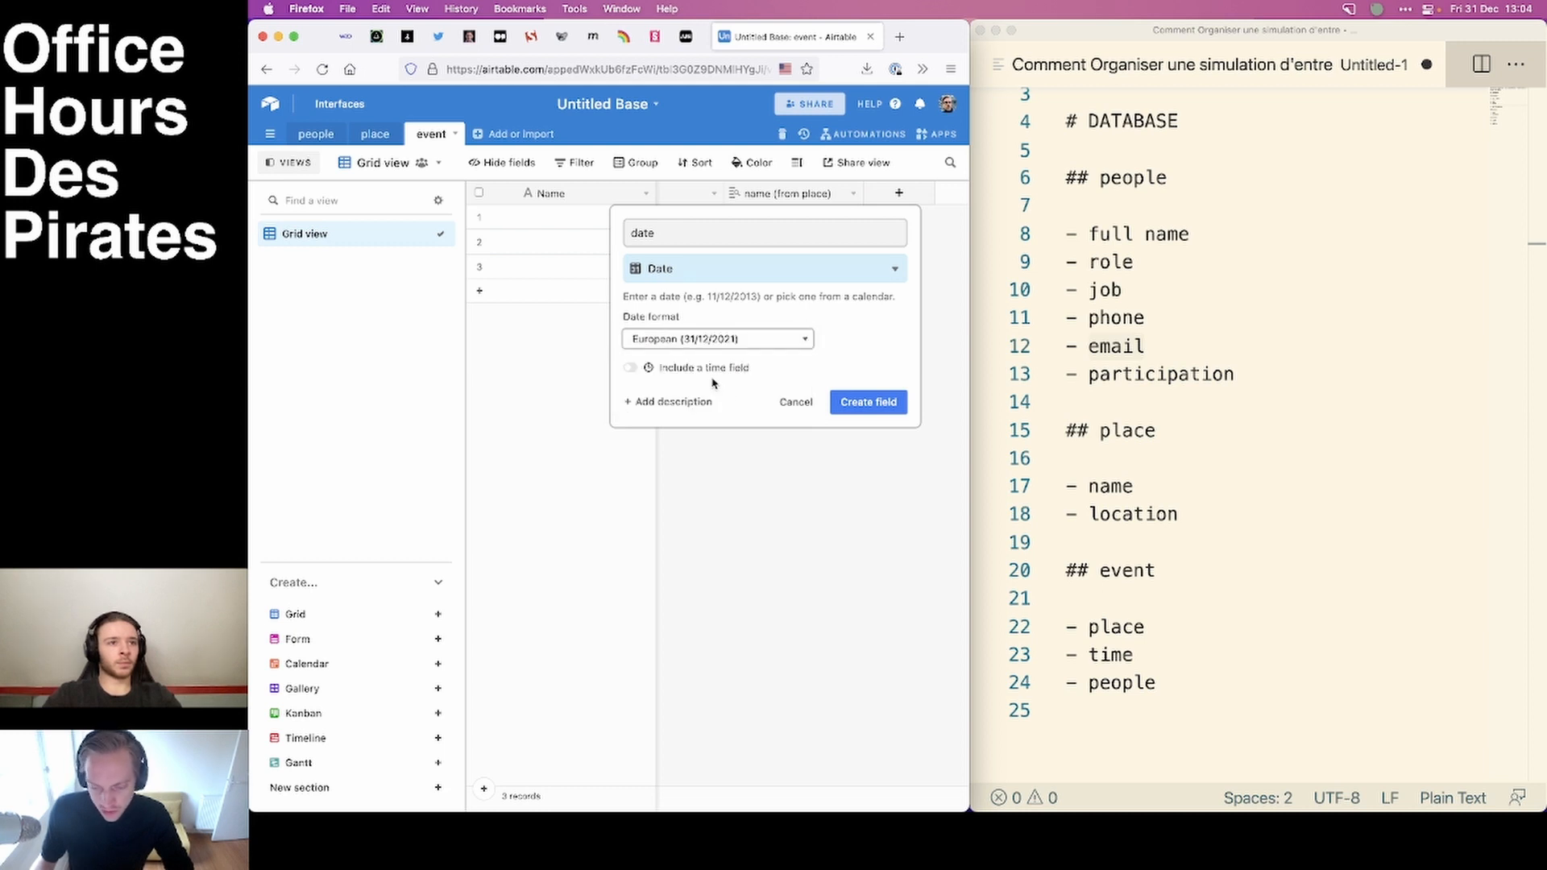
pyautogui.click(870, 402)
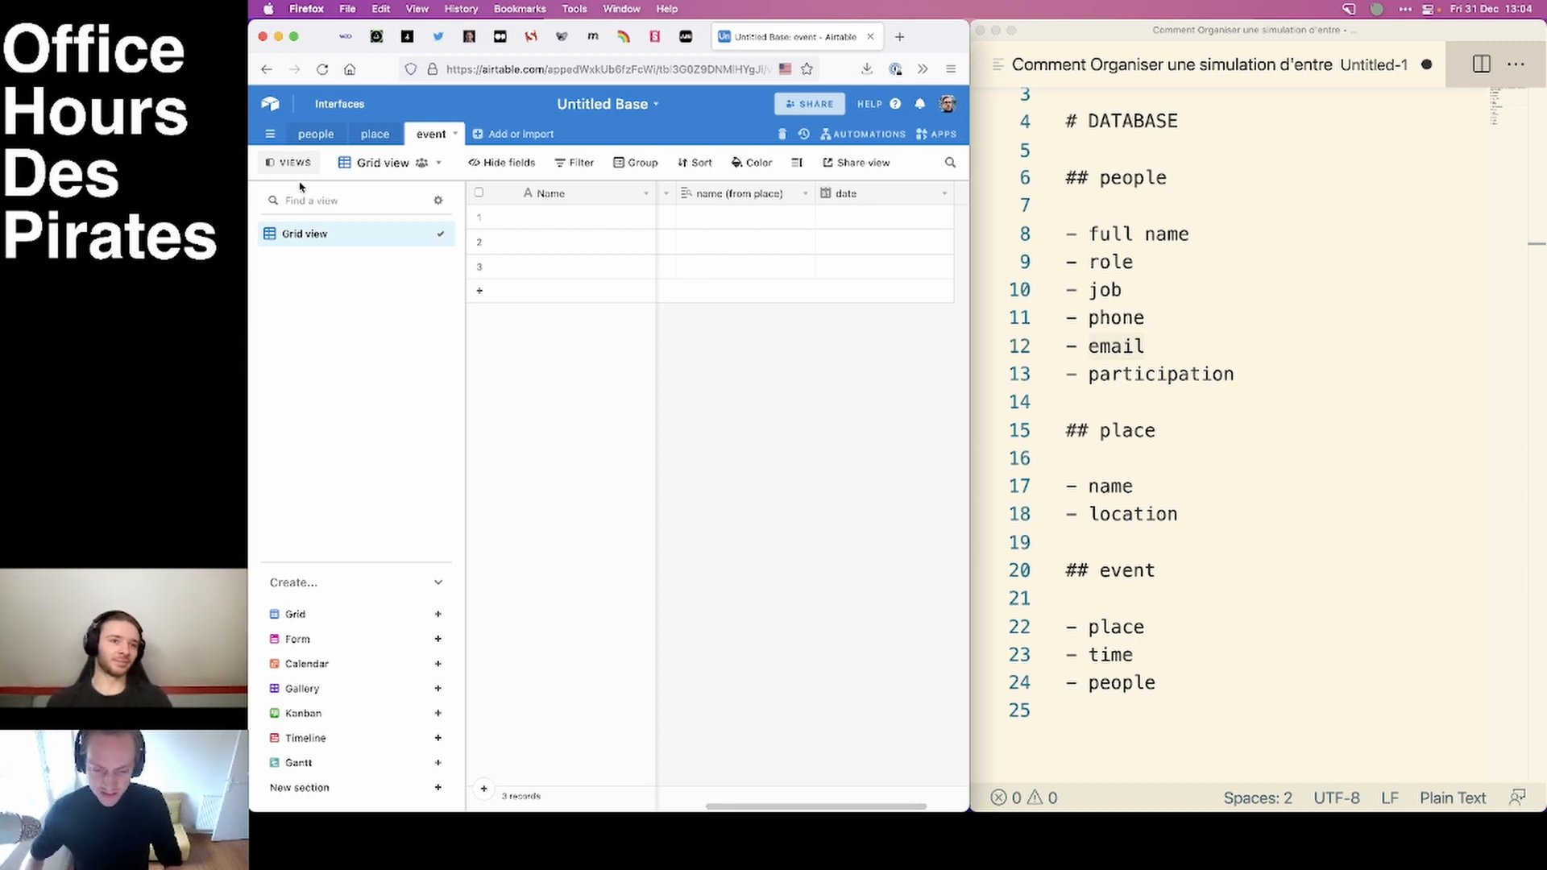
# Delete all three records from the people table.
pyautogui.click(321, 134)
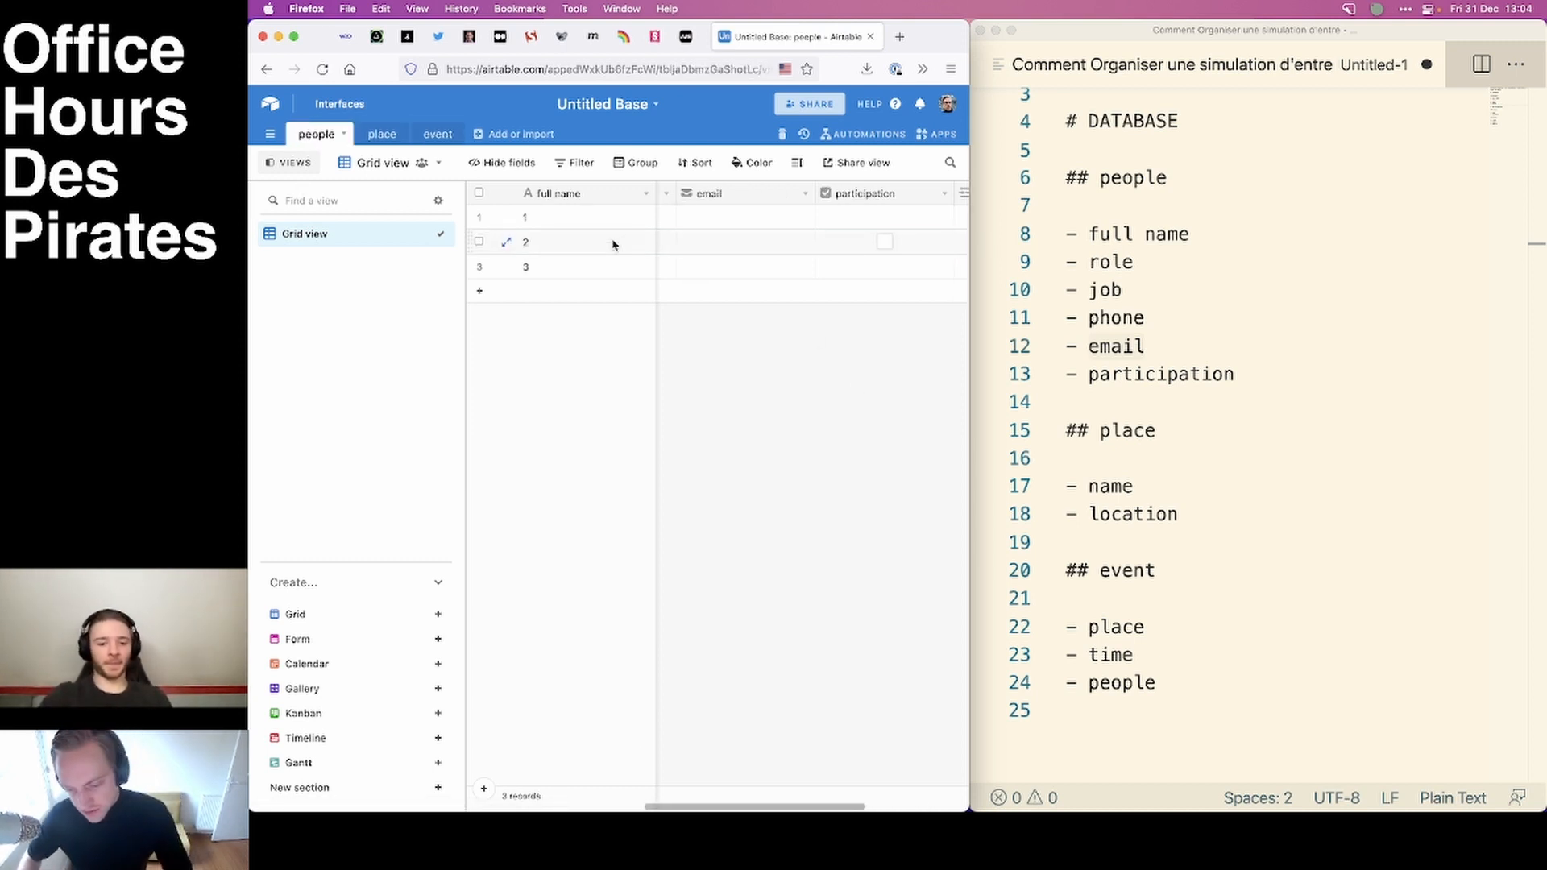
pyautogui.rightClick(479, 218)
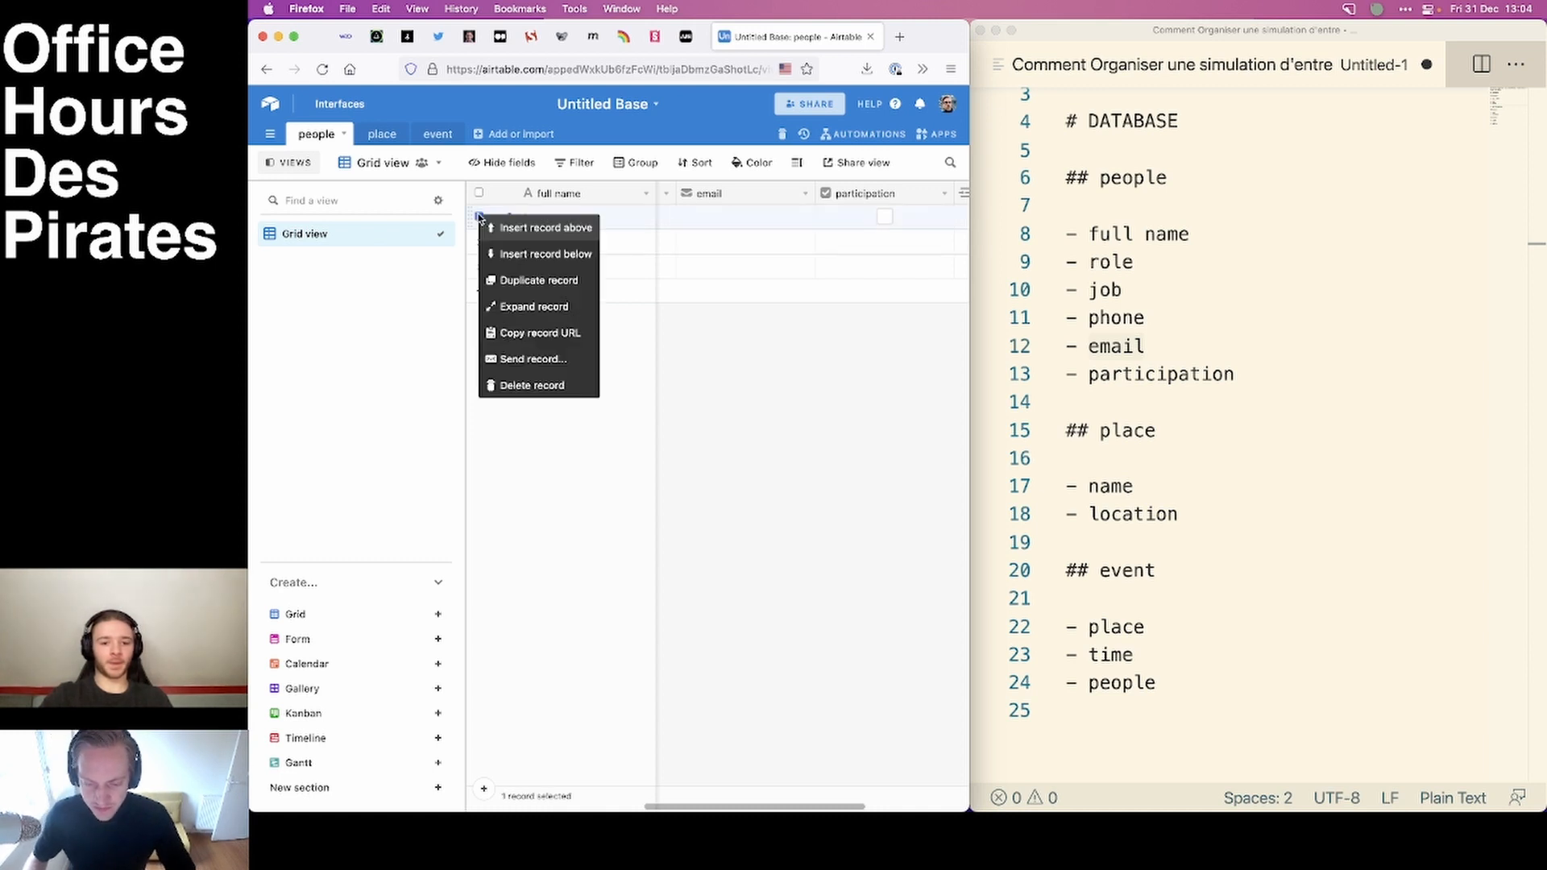
pyautogui.click(532, 384)
pyautogui.rightClick(491, 217)
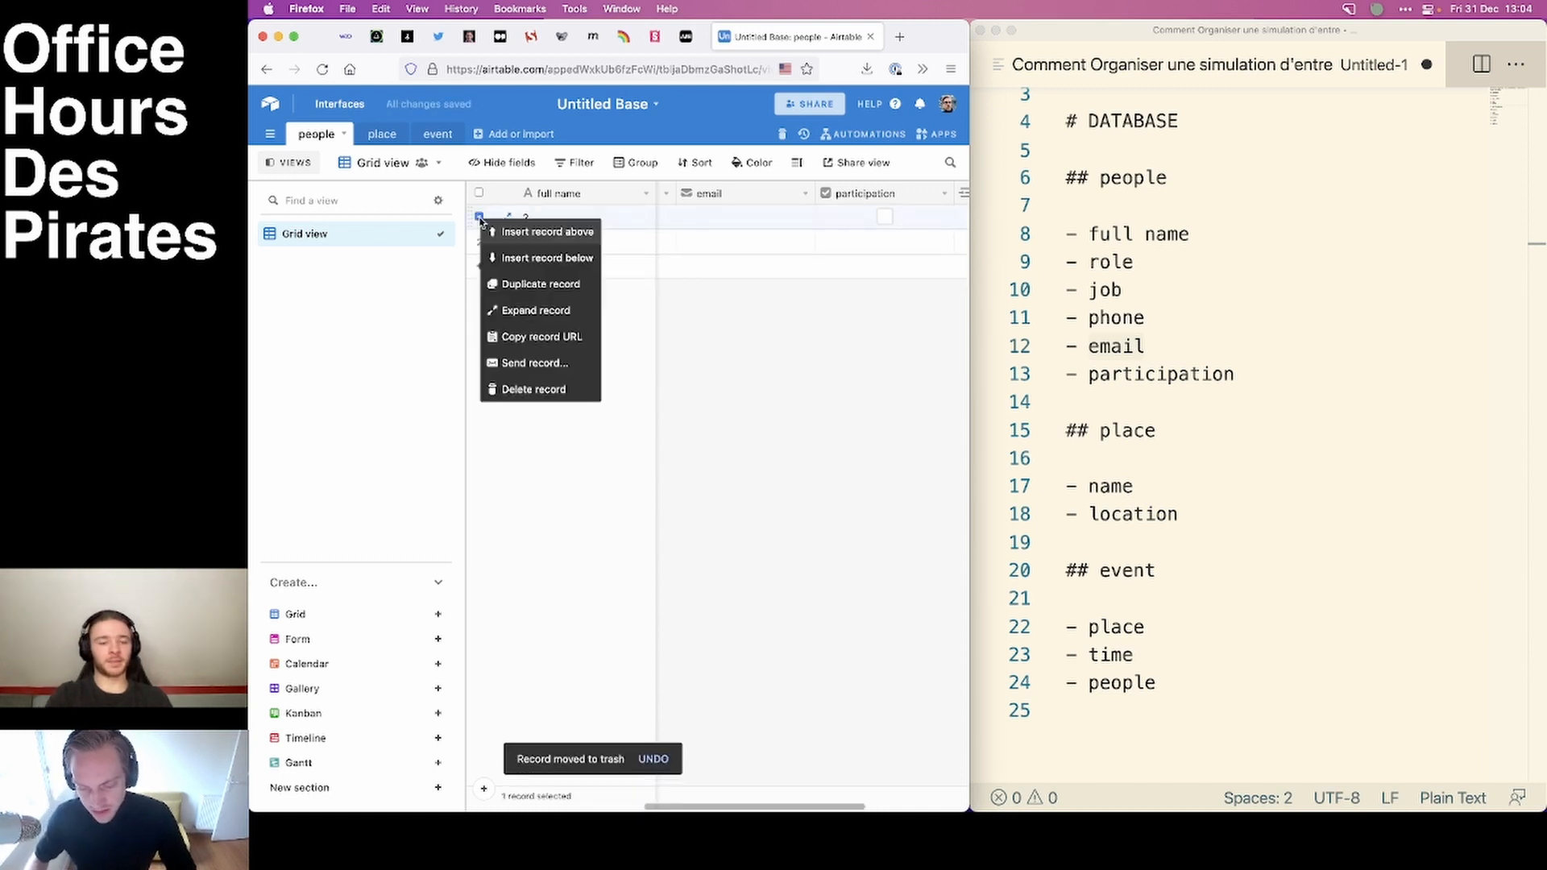
pyautogui.click(532, 385)
pyautogui.rightClick(478, 222)
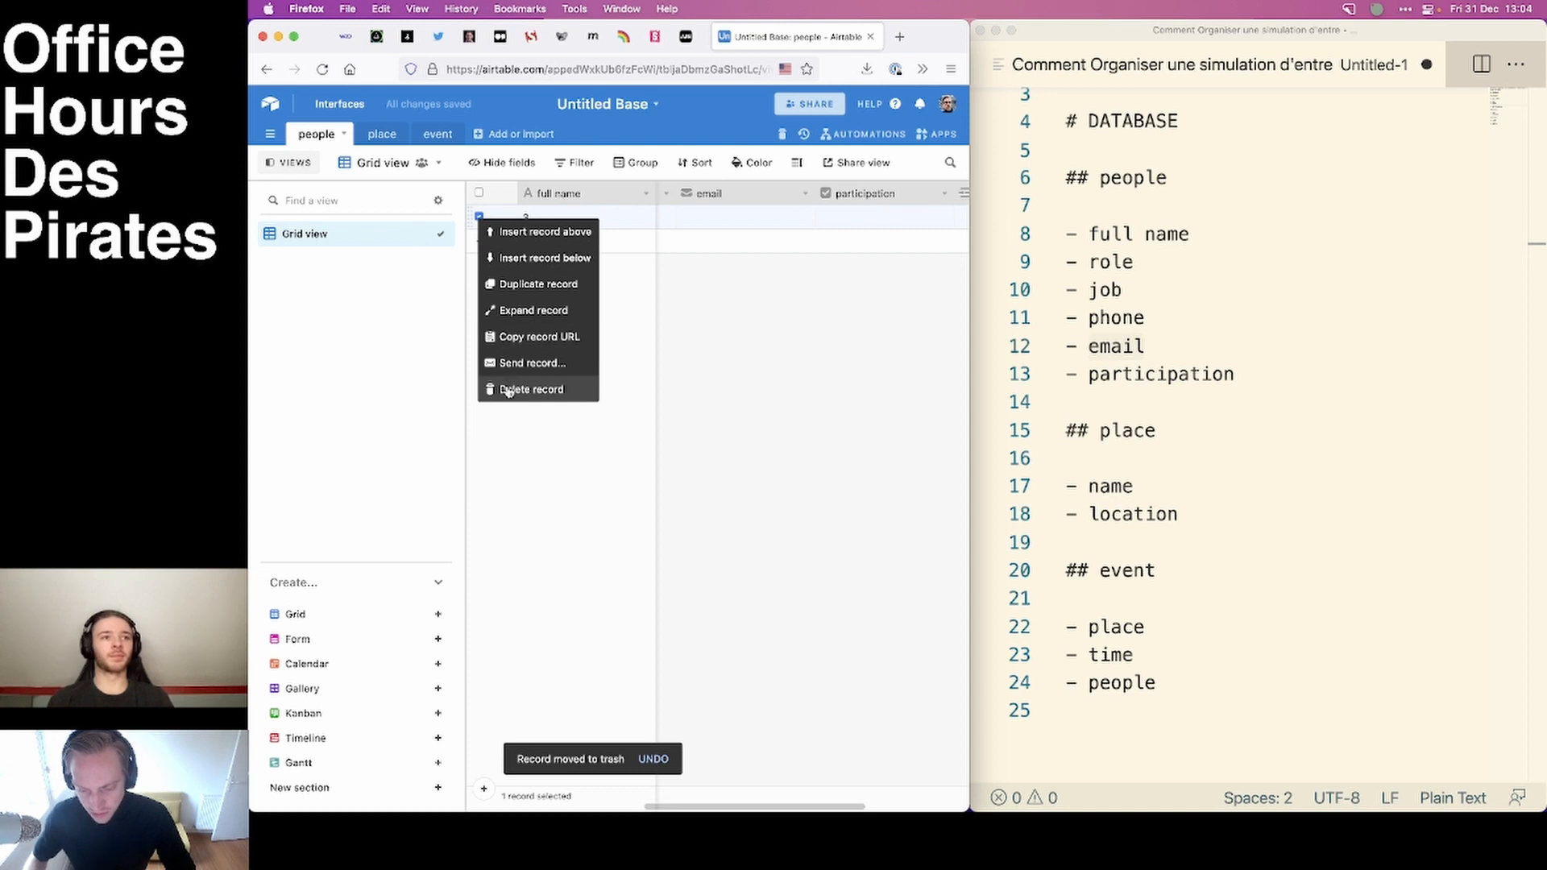
pyautogui.click(509, 387)
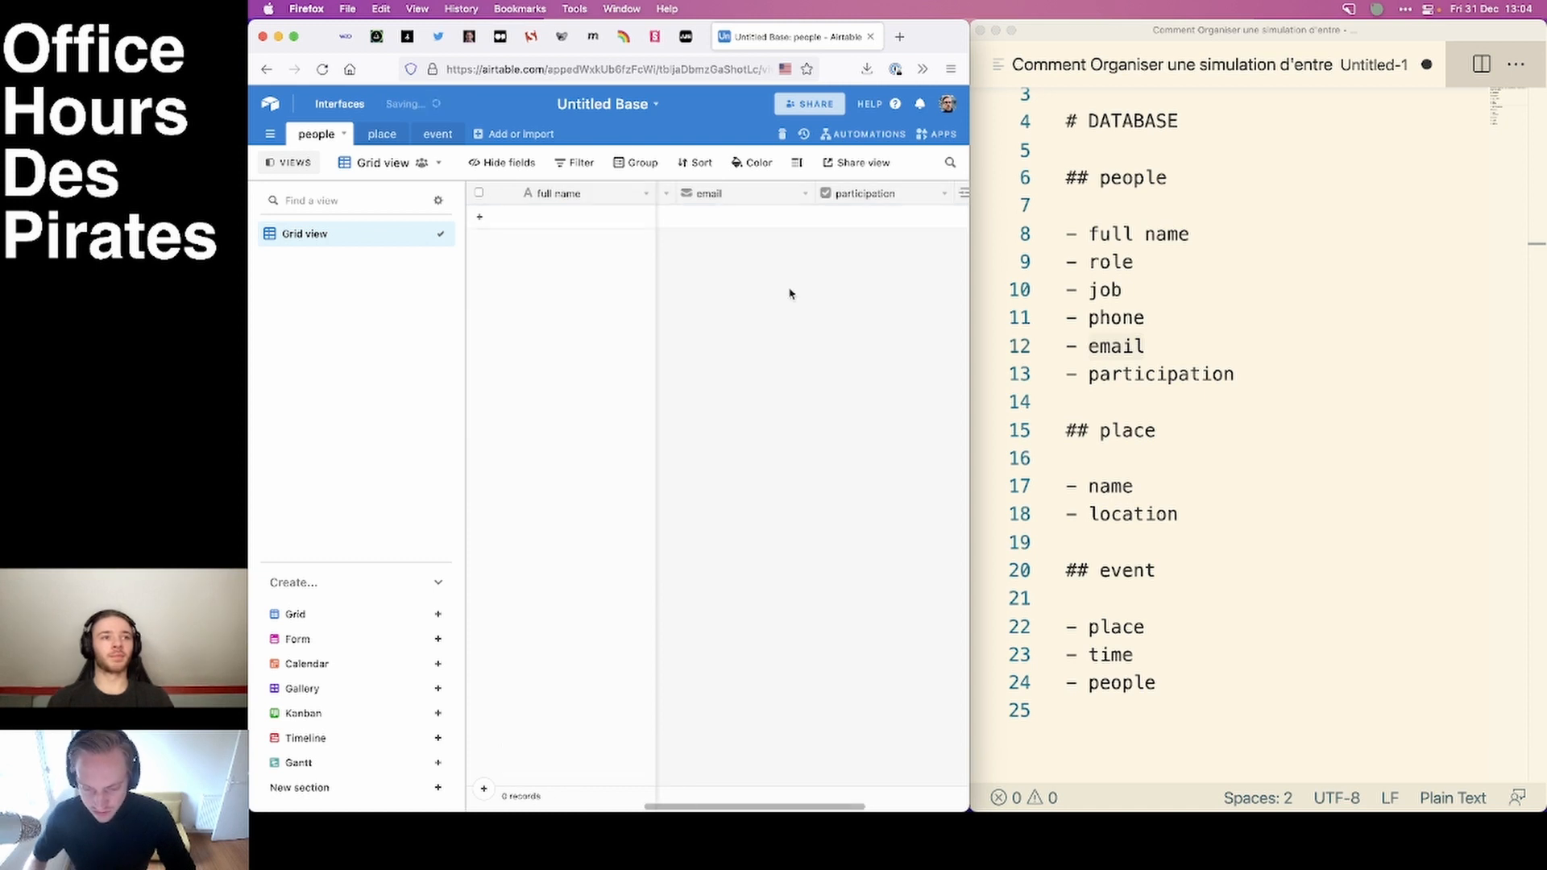
# Add an attachment field named picture to the place table.
pyautogui.click(377, 137)
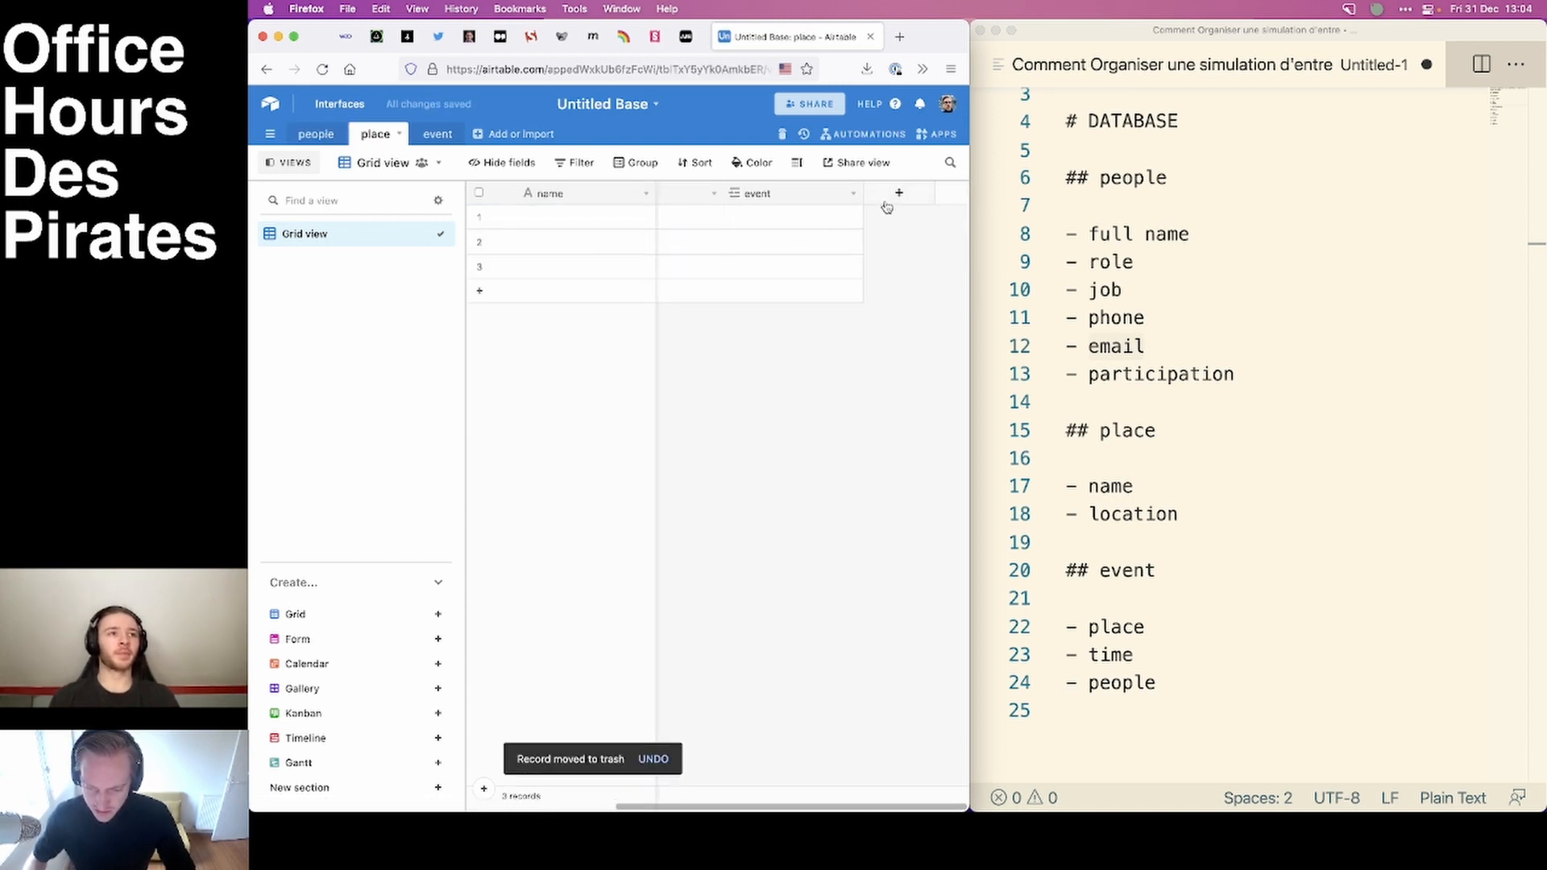
pyautogui.click(900, 193)
pyautogui.write('picture')
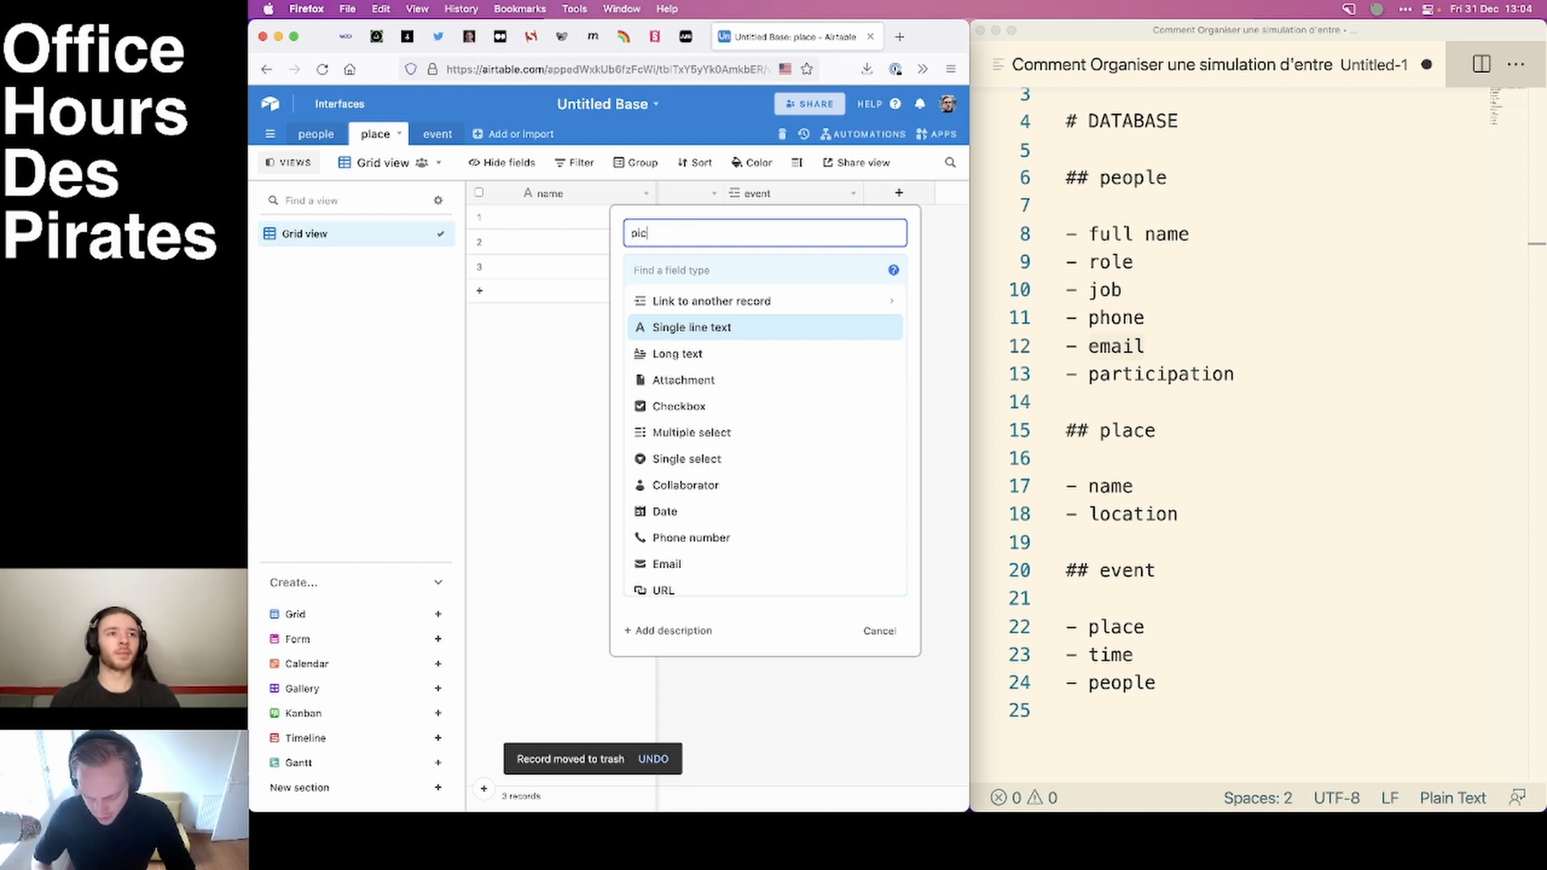
pyautogui.click(717, 381)
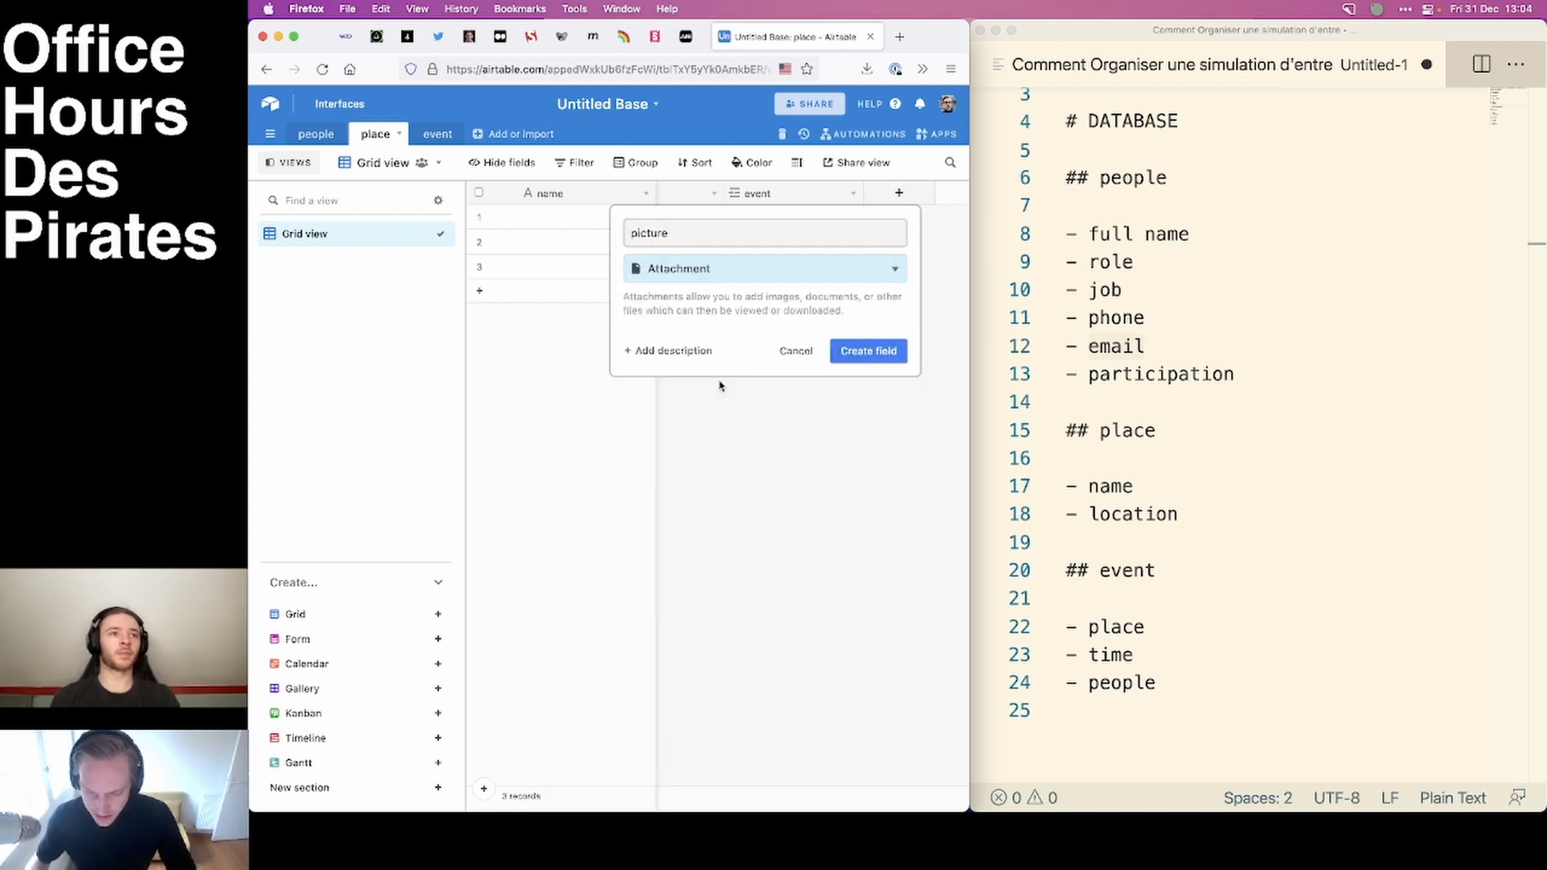
pyautogui.click(724, 277)
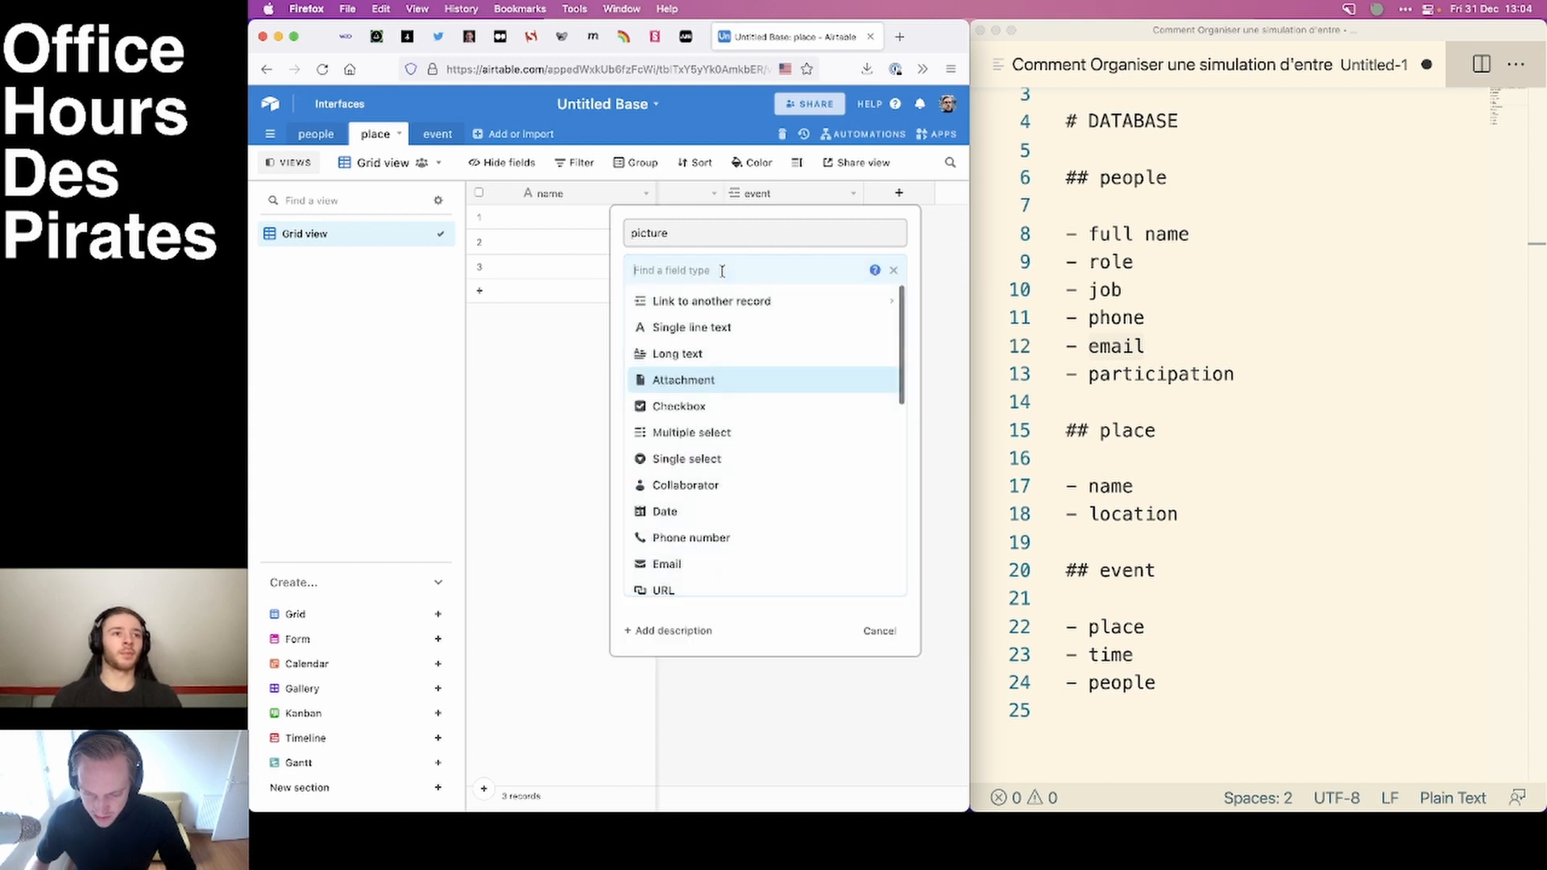
pyautogui.click(683, 381)
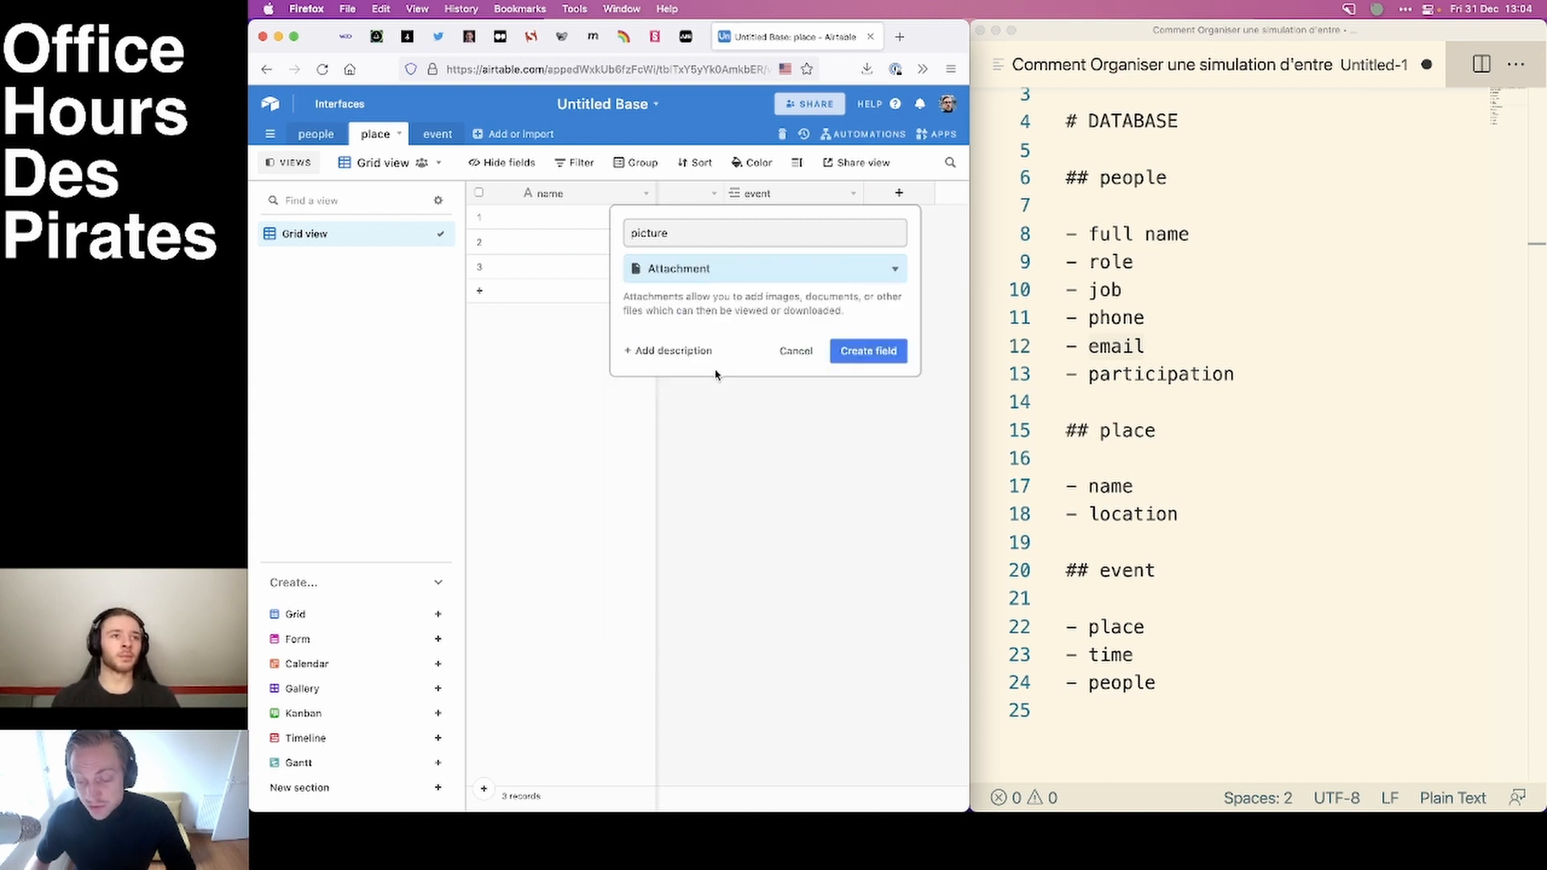
pyautogui.click(868, 351)
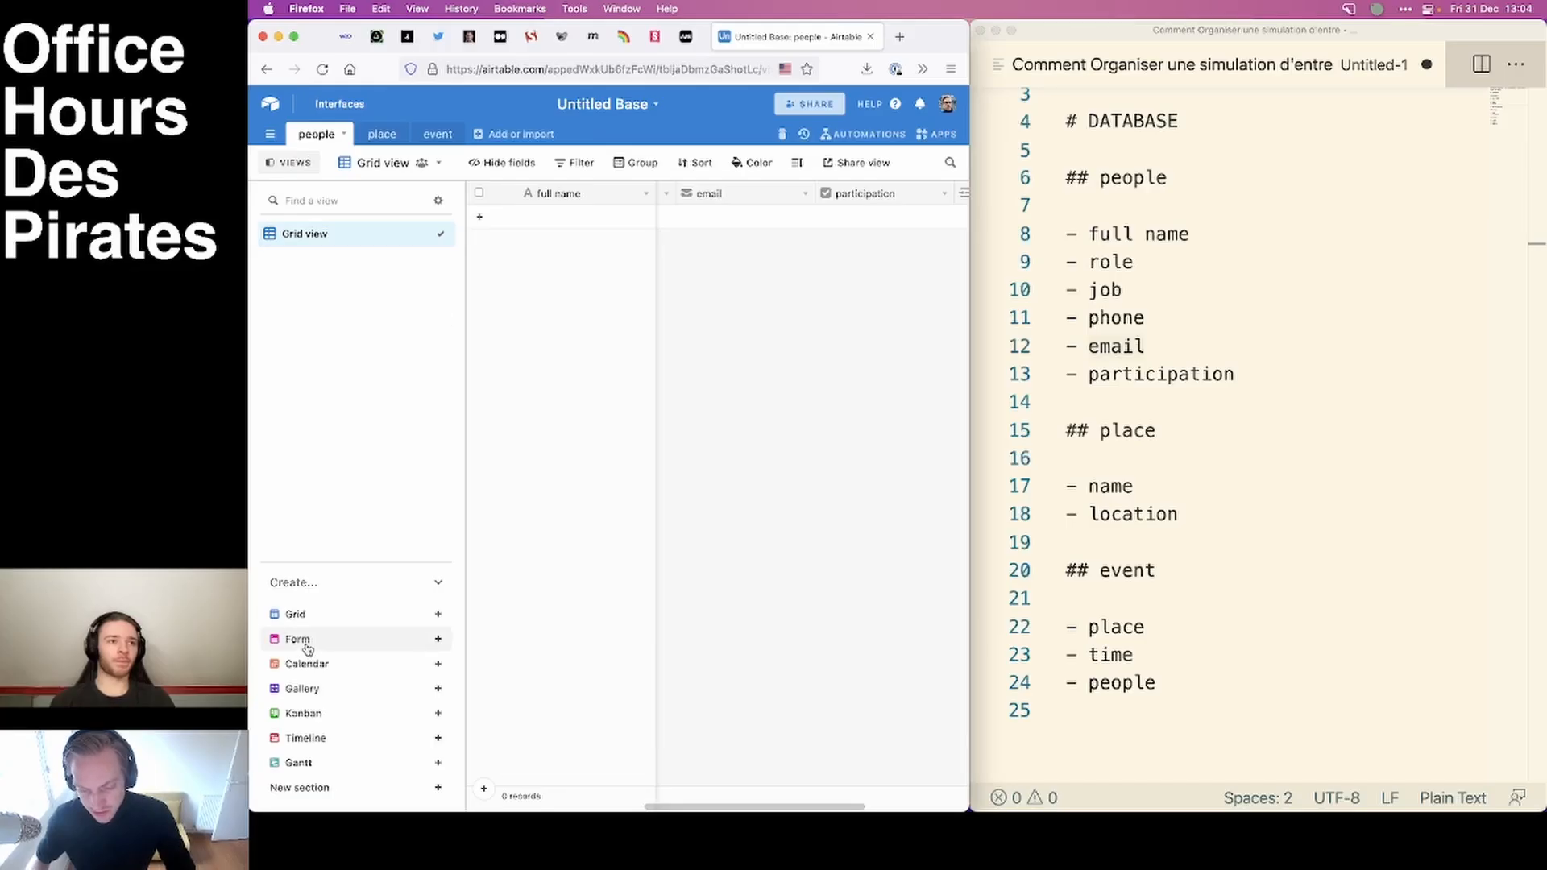
# Create a collaborative form view named Participations for the people table, with the description "Bonjour, pourriez vous prendre 3 minutes pour remplir vos informations?".
pyautogui.click(306, 642)
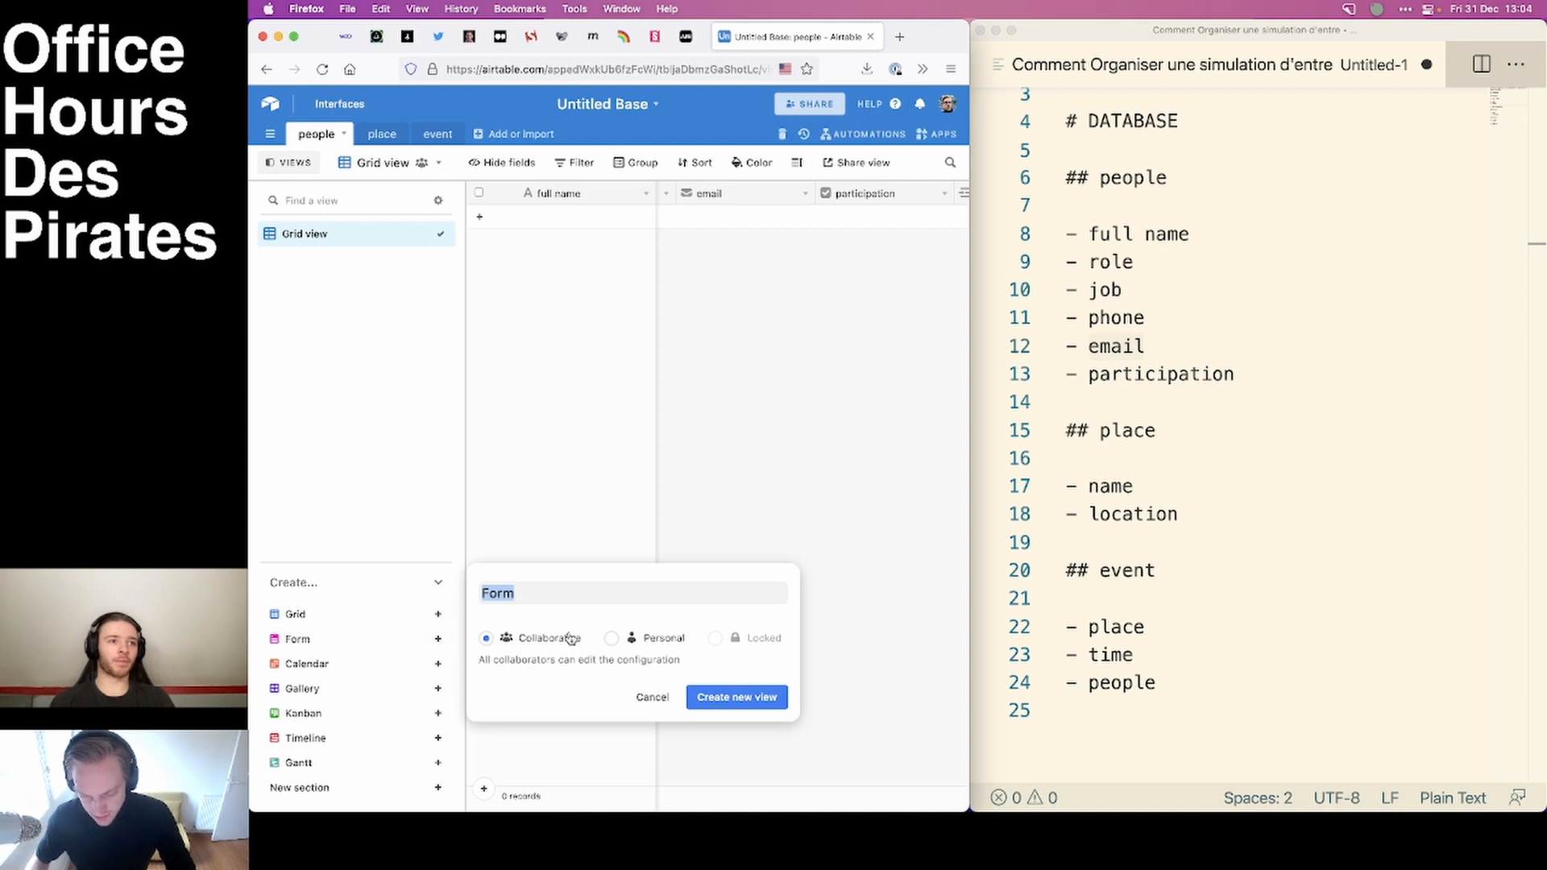
pyautogui.write('Par')
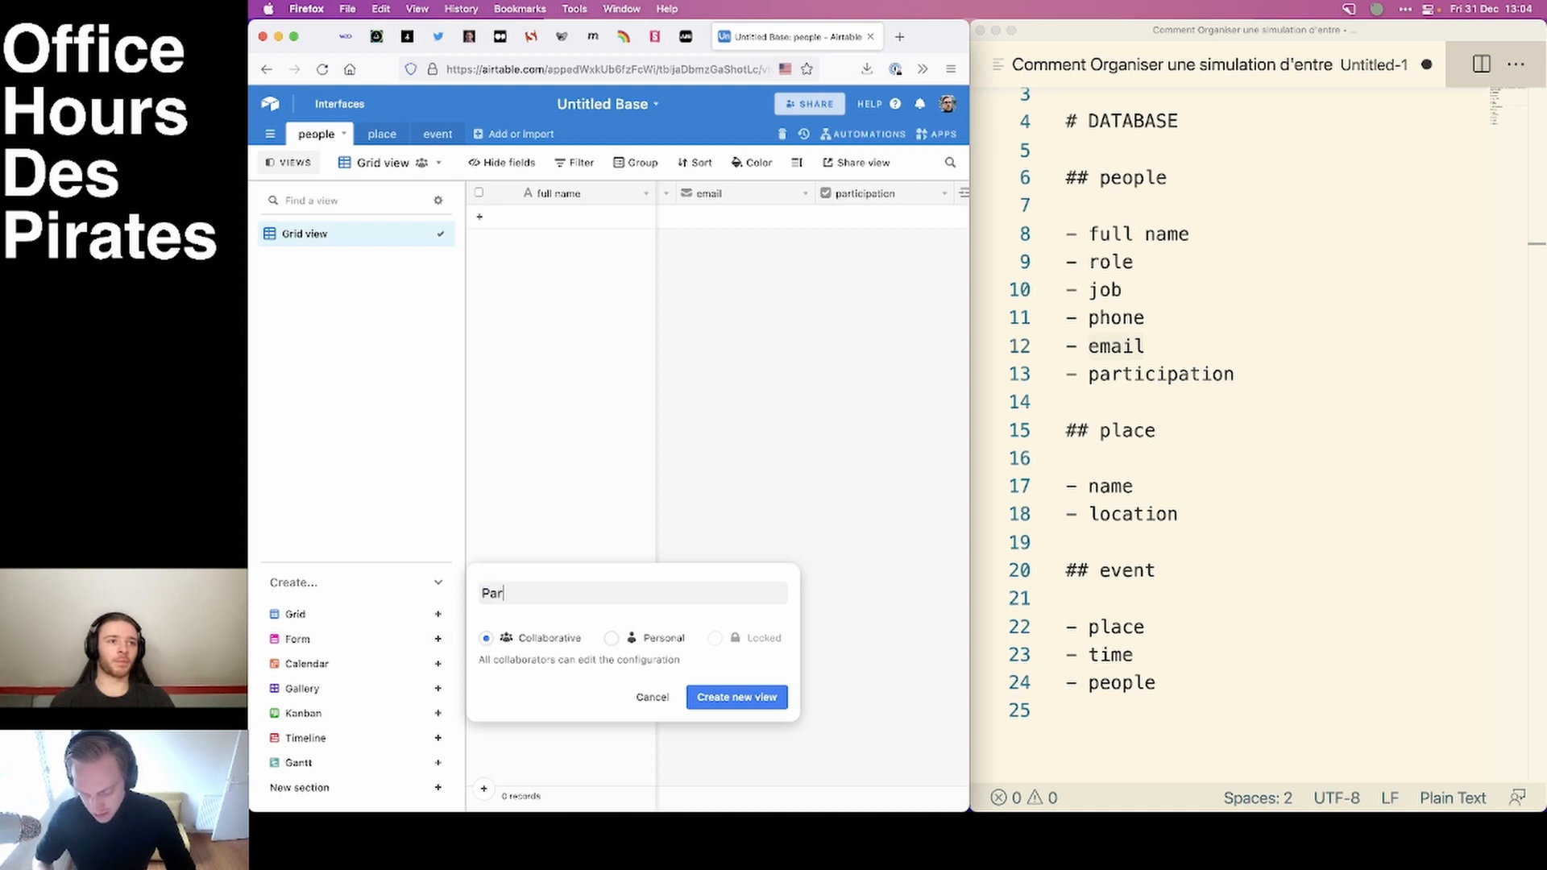
pyautogui.write('ticipations')
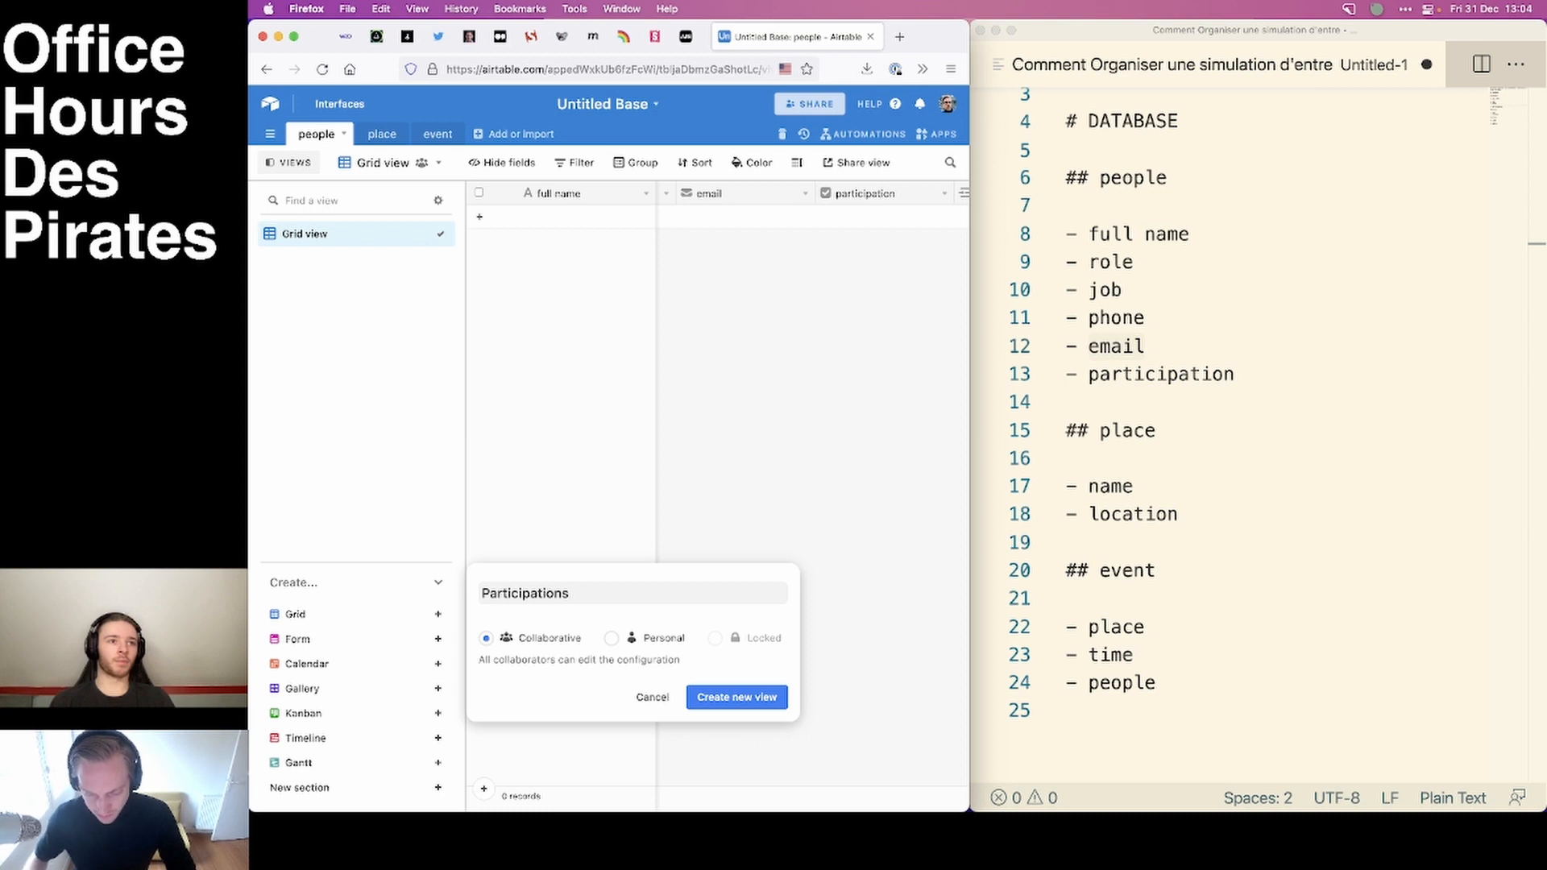
pyautogui.click(730, 711)
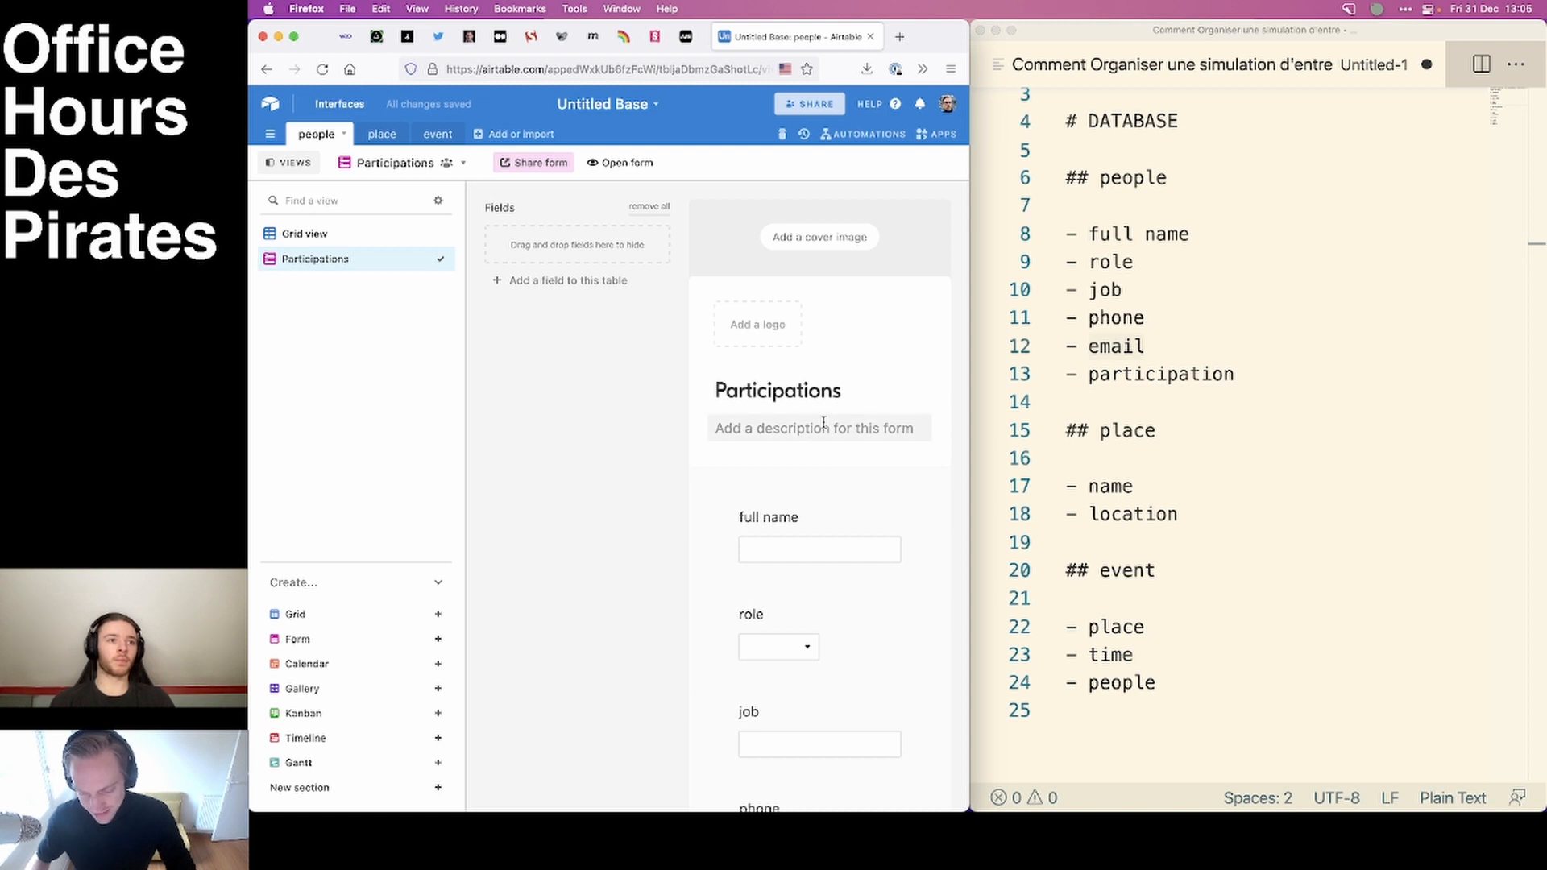
pyautogui.click(789, 428)
pyautogui.write('Bon')
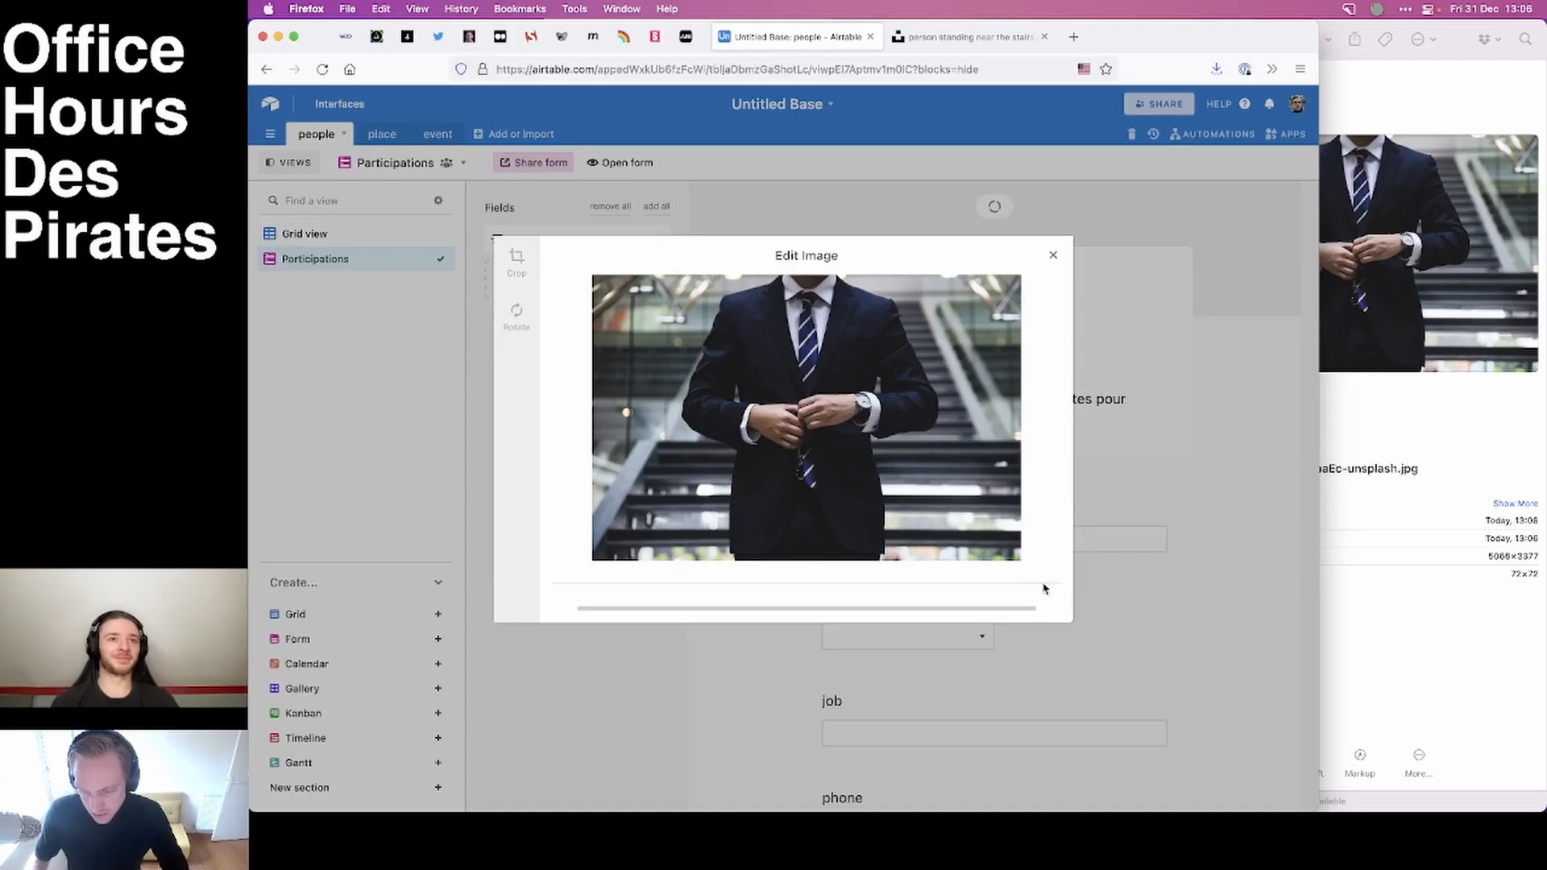
# Close the Finder window showing the Downloads folder and look over the fields of the Participations form.
pyautogui.click(1452, 58)
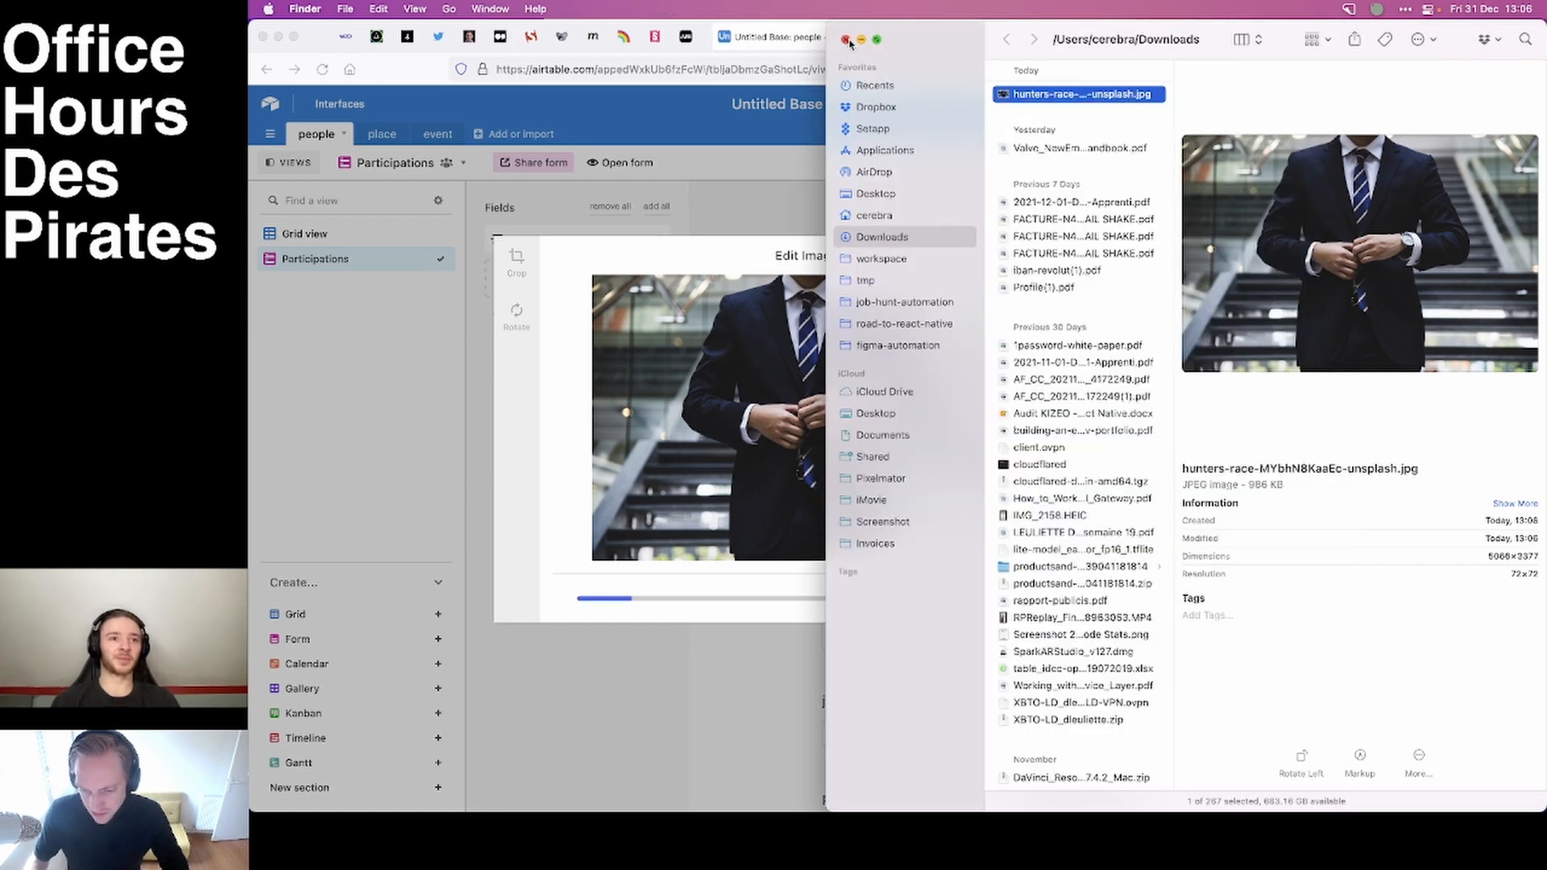
pyautogui.click(848, 37)
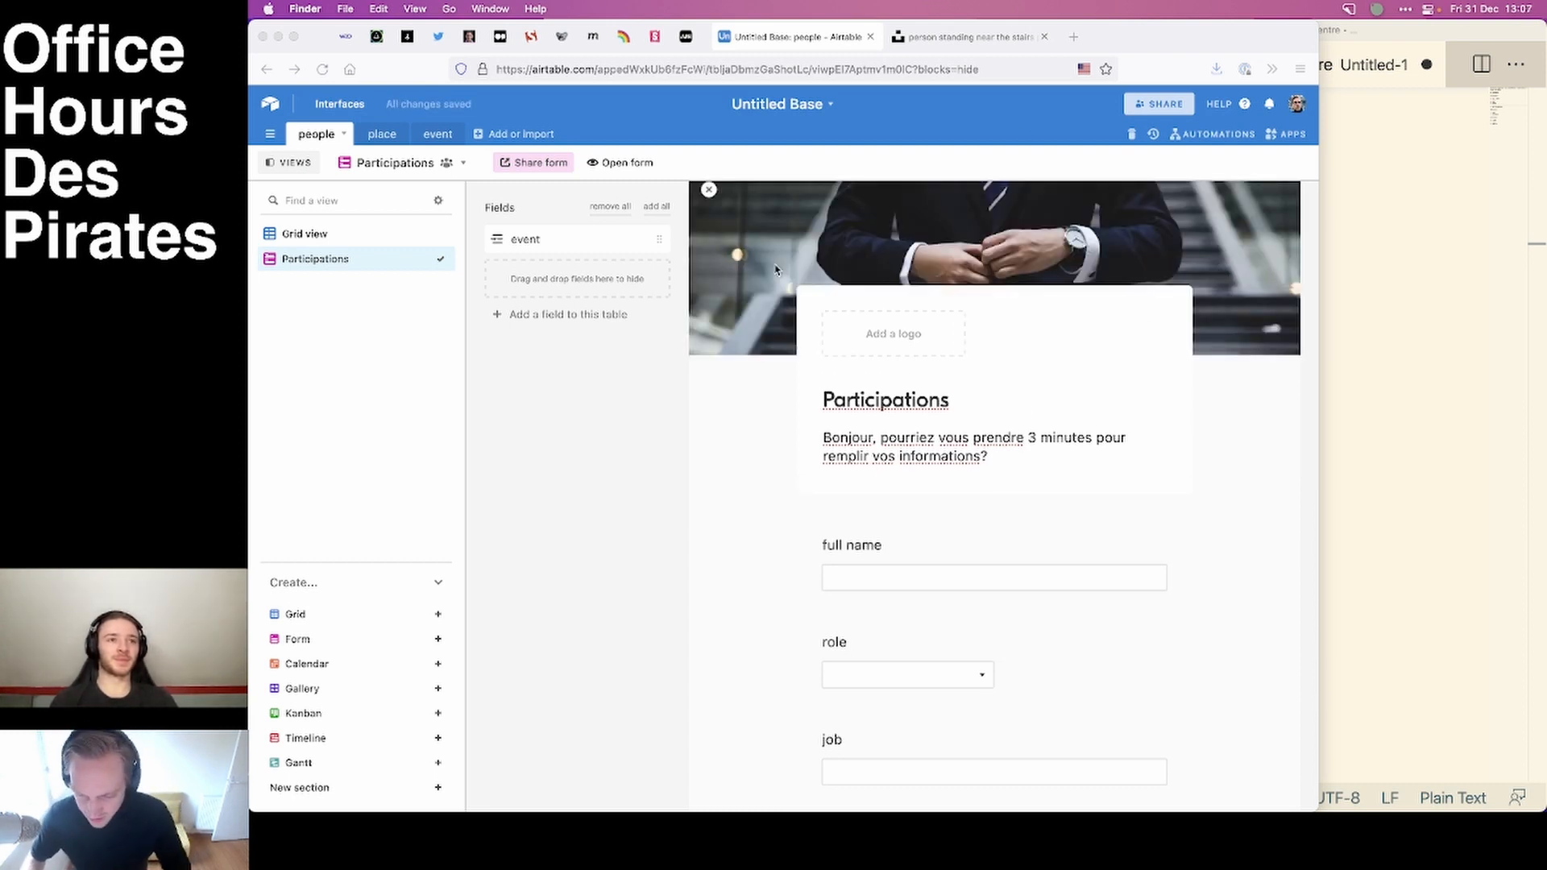
pyautogui.scroll(-3, 758, 451)
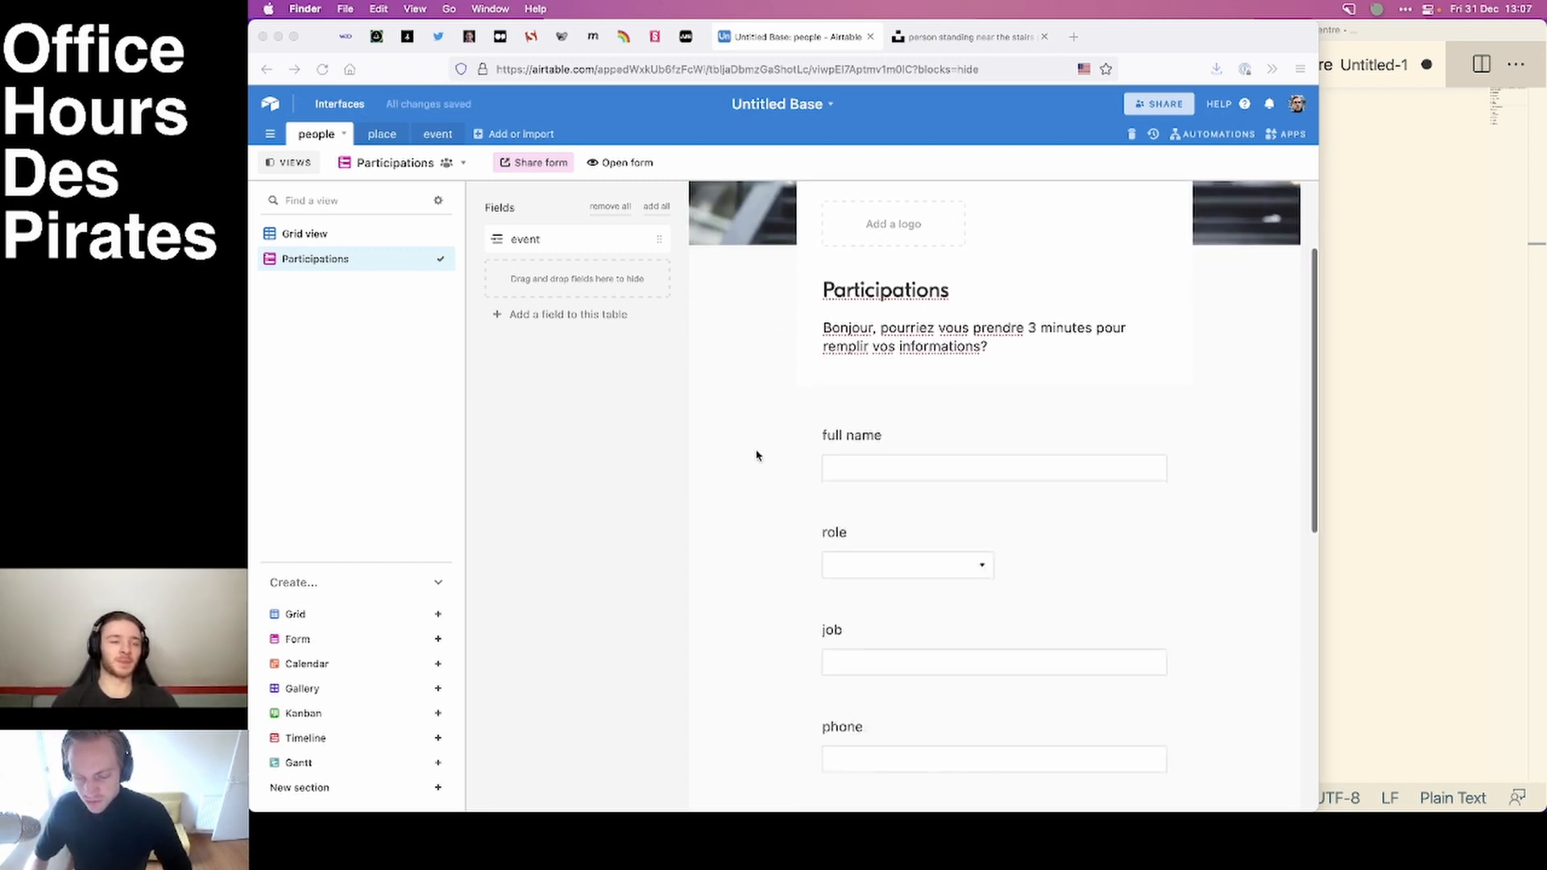
pyautogui.scroll(-6, 757, 455)
pyautogui.scroll(8, 757, 456)
# Change the label of the form's full name question to "Votre nom".
pyautogui.click(881, 583)
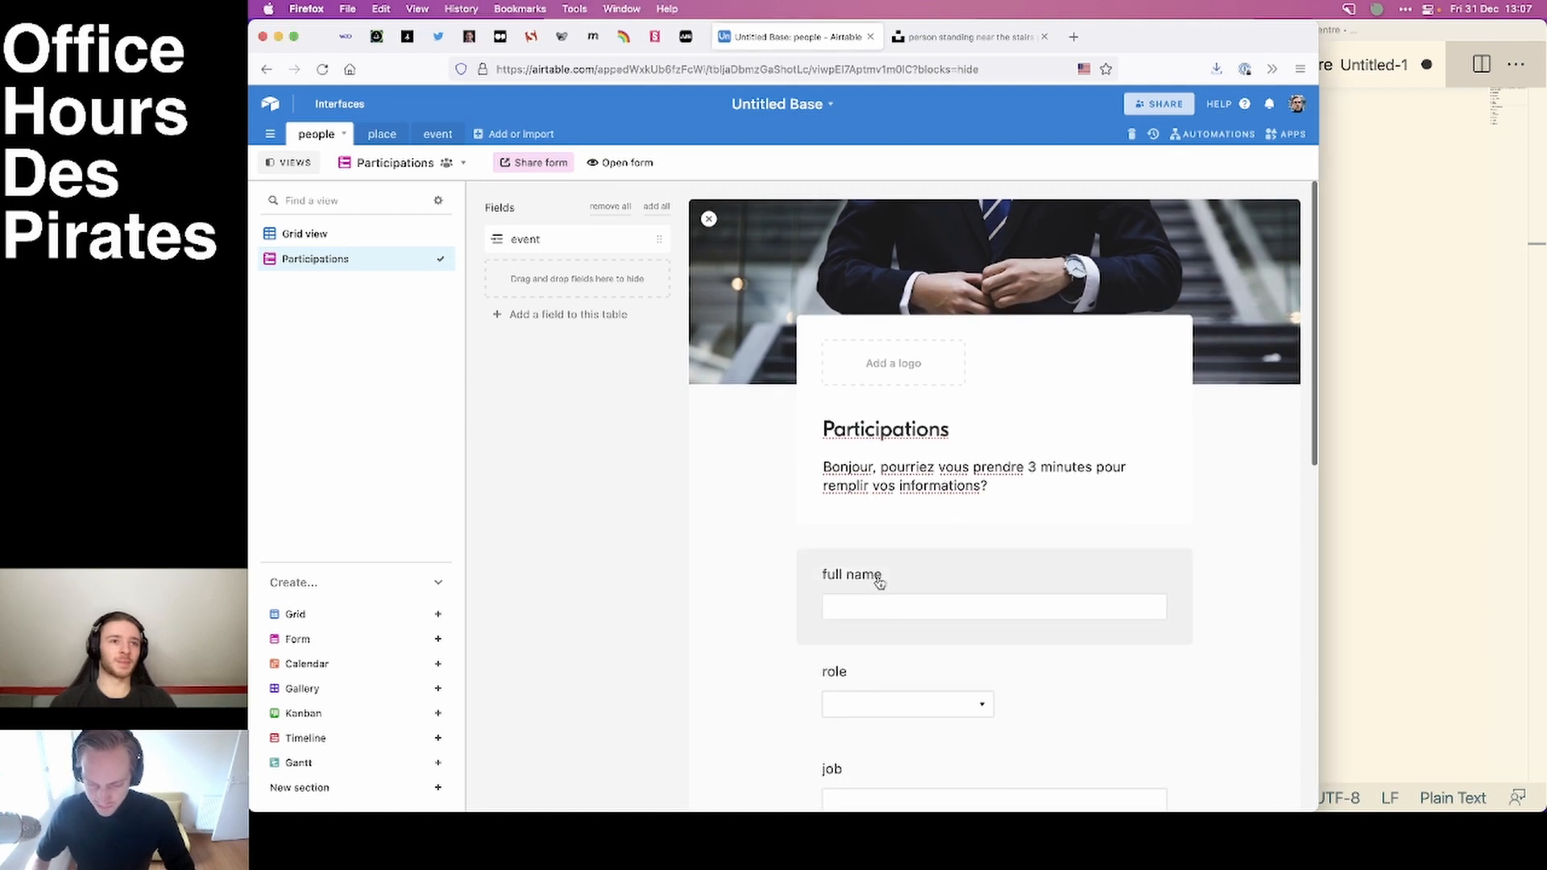
pyautogui.click(879, 582)
pyautogui.tripleClick(898, 625)
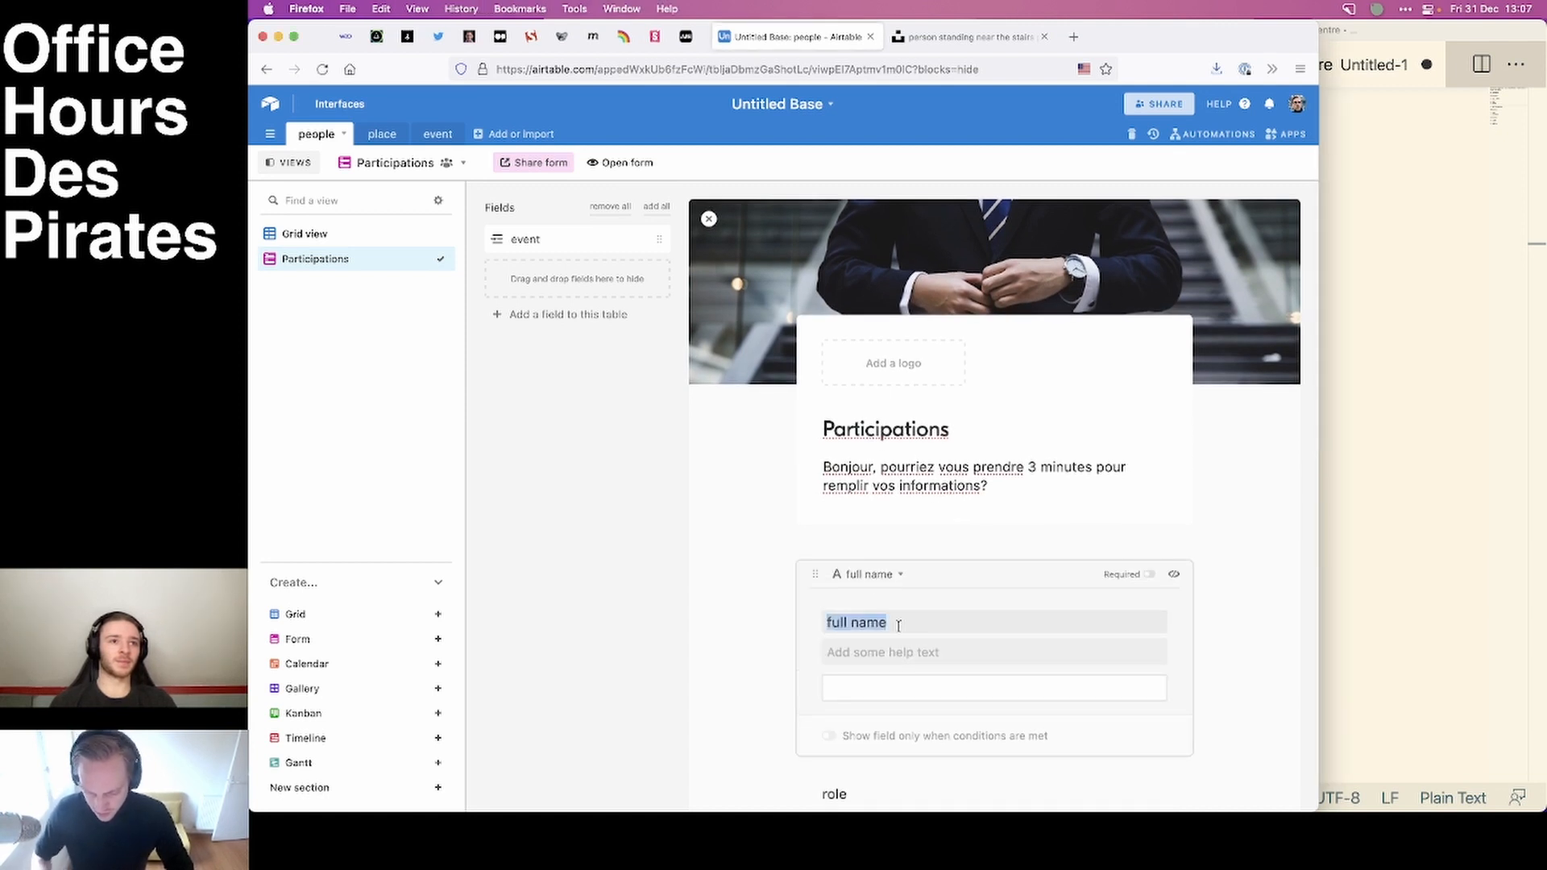
pyautogui.write('Votre ni')
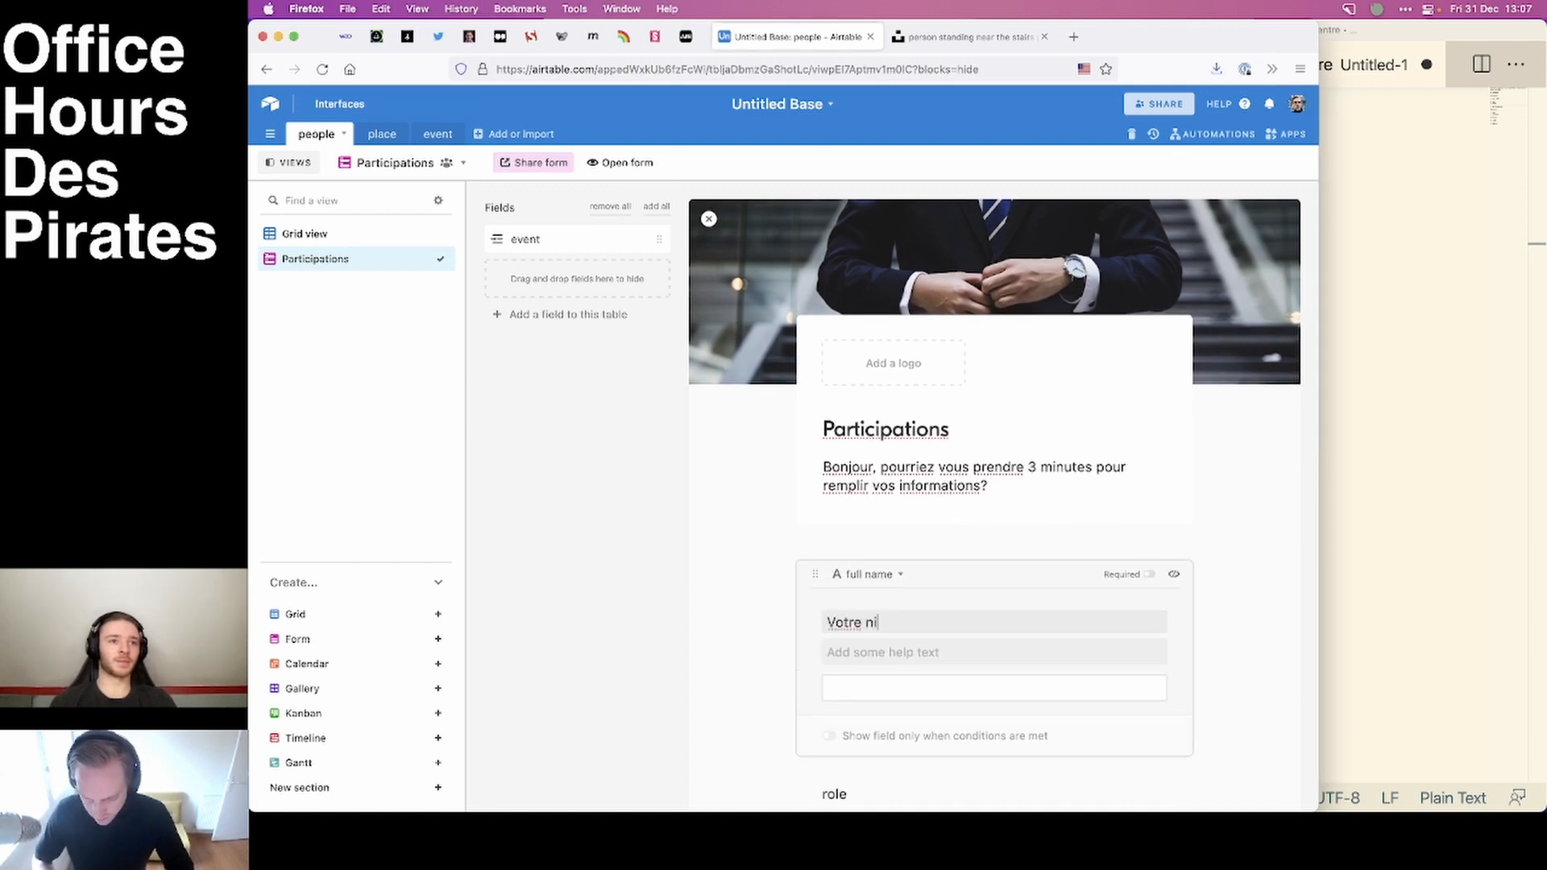
pyautogui.write('oom')
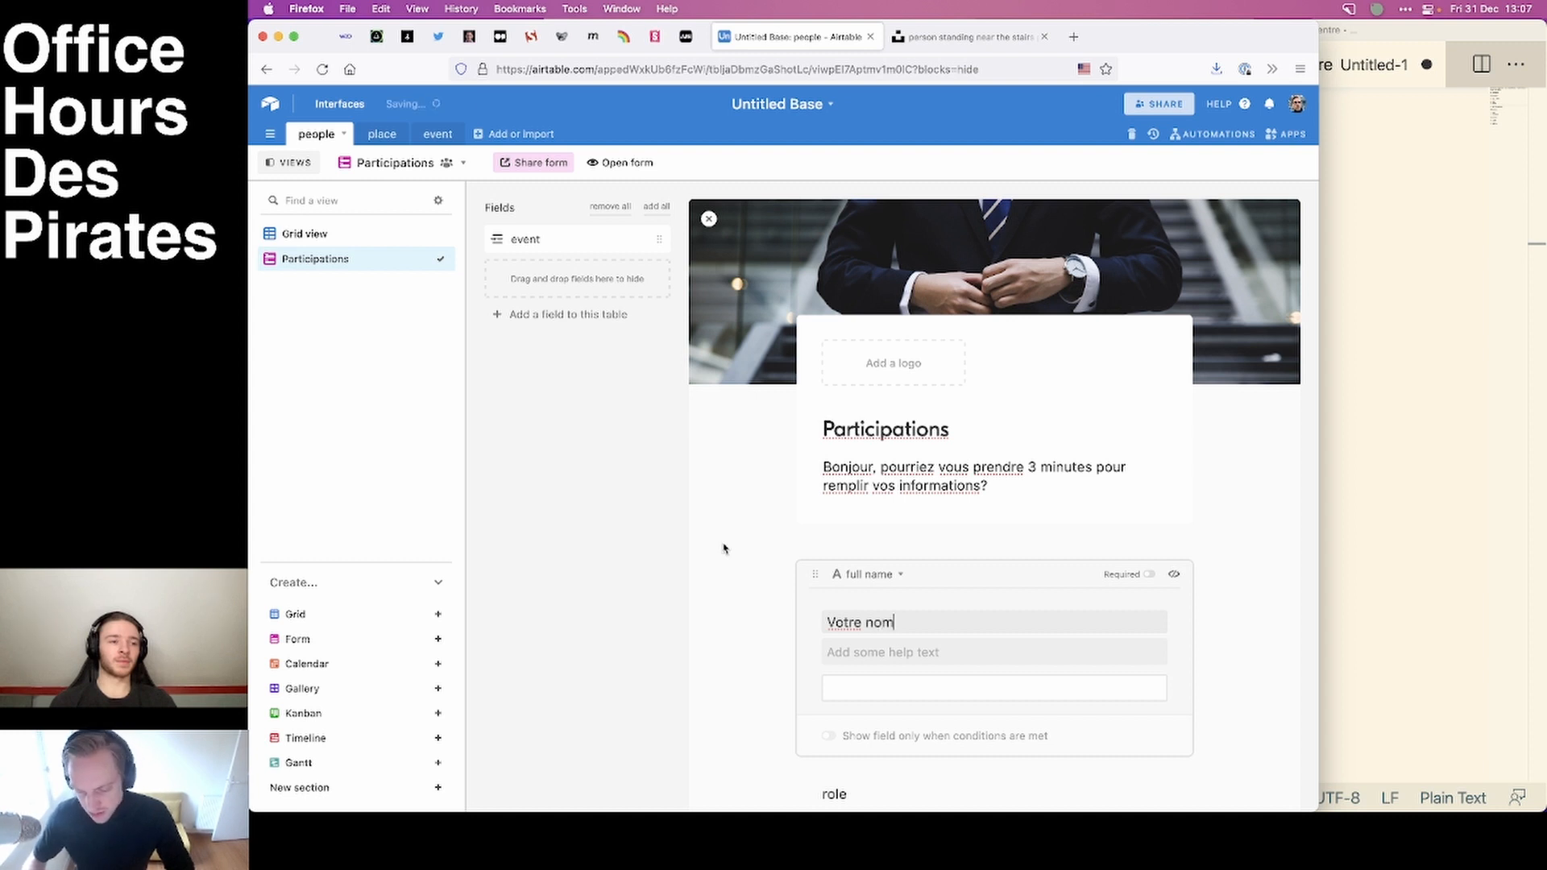
# Add help text to the "Votre nom" question, starting with "Exemple:" and followed by a sample full name.
pyautogui.click(883, 662)
pyautogui.write('Exempl')
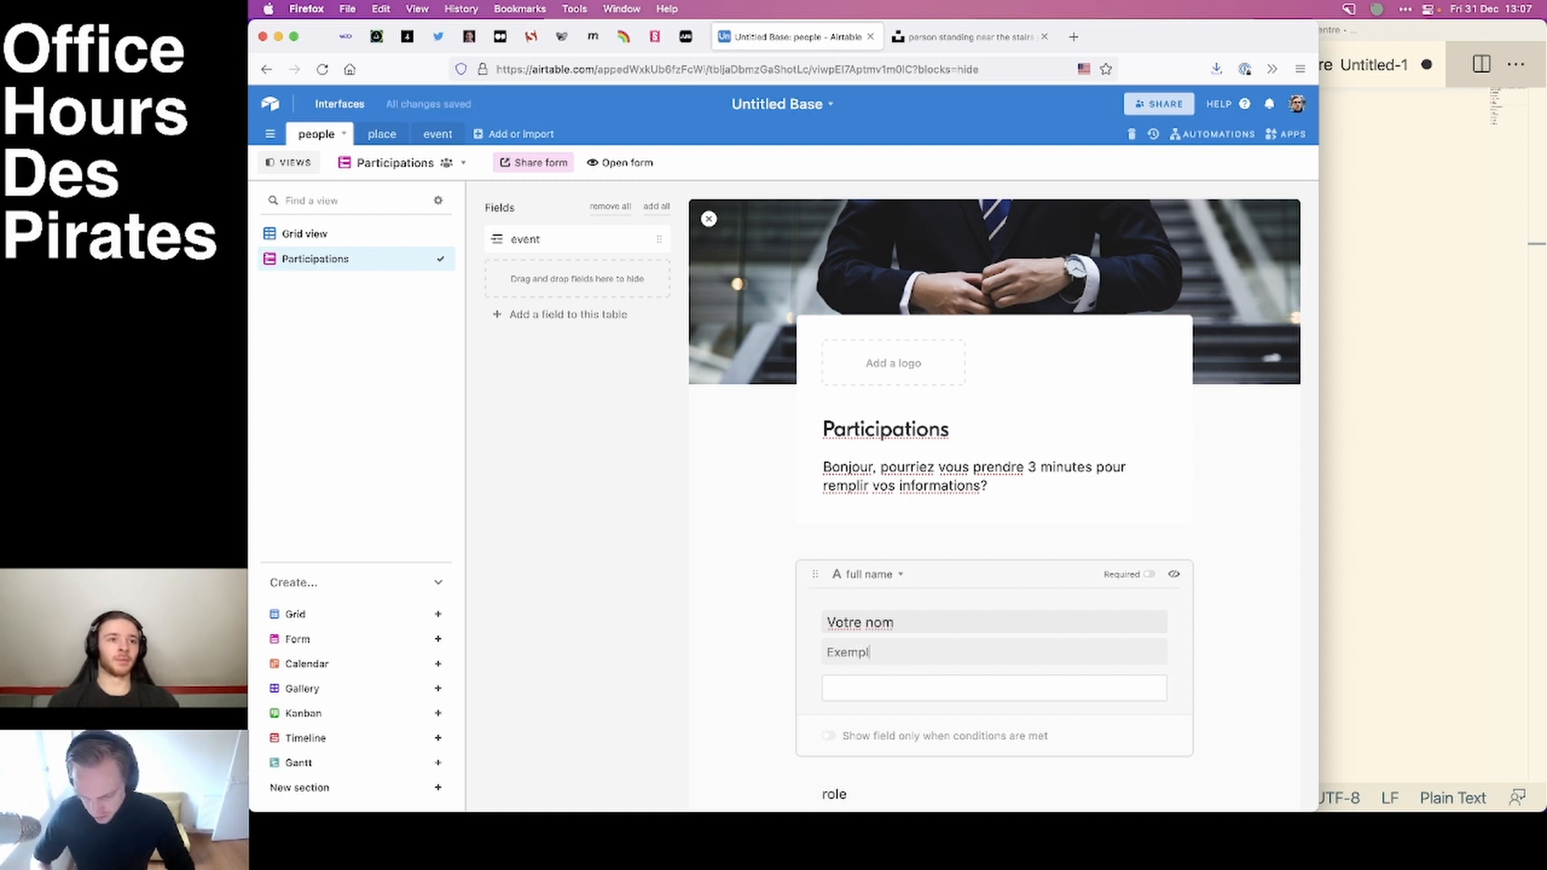
pyautogui.write('e: ')
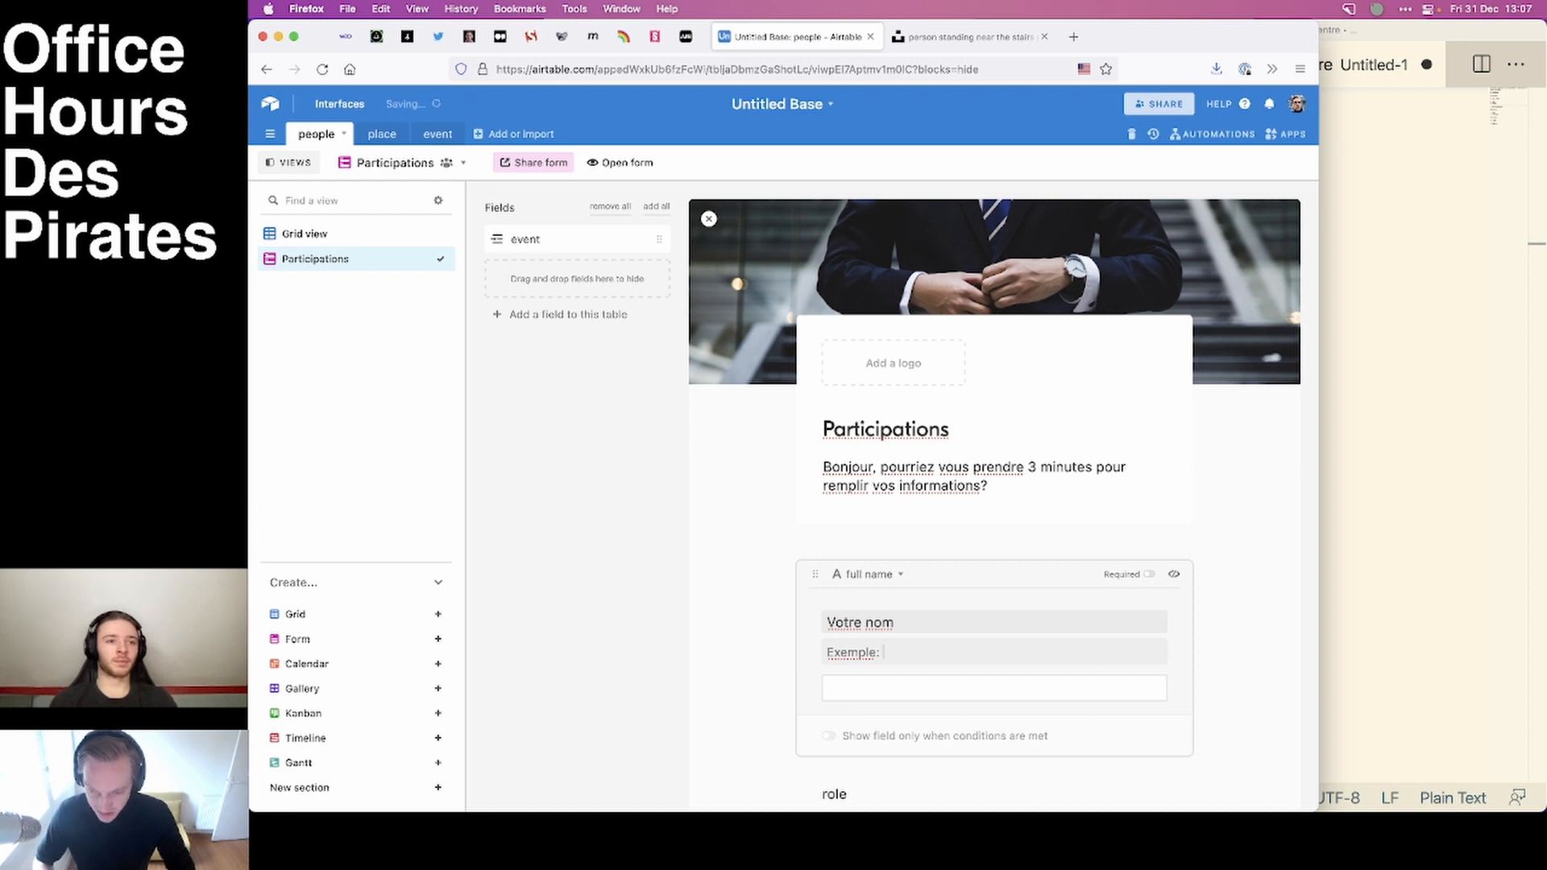
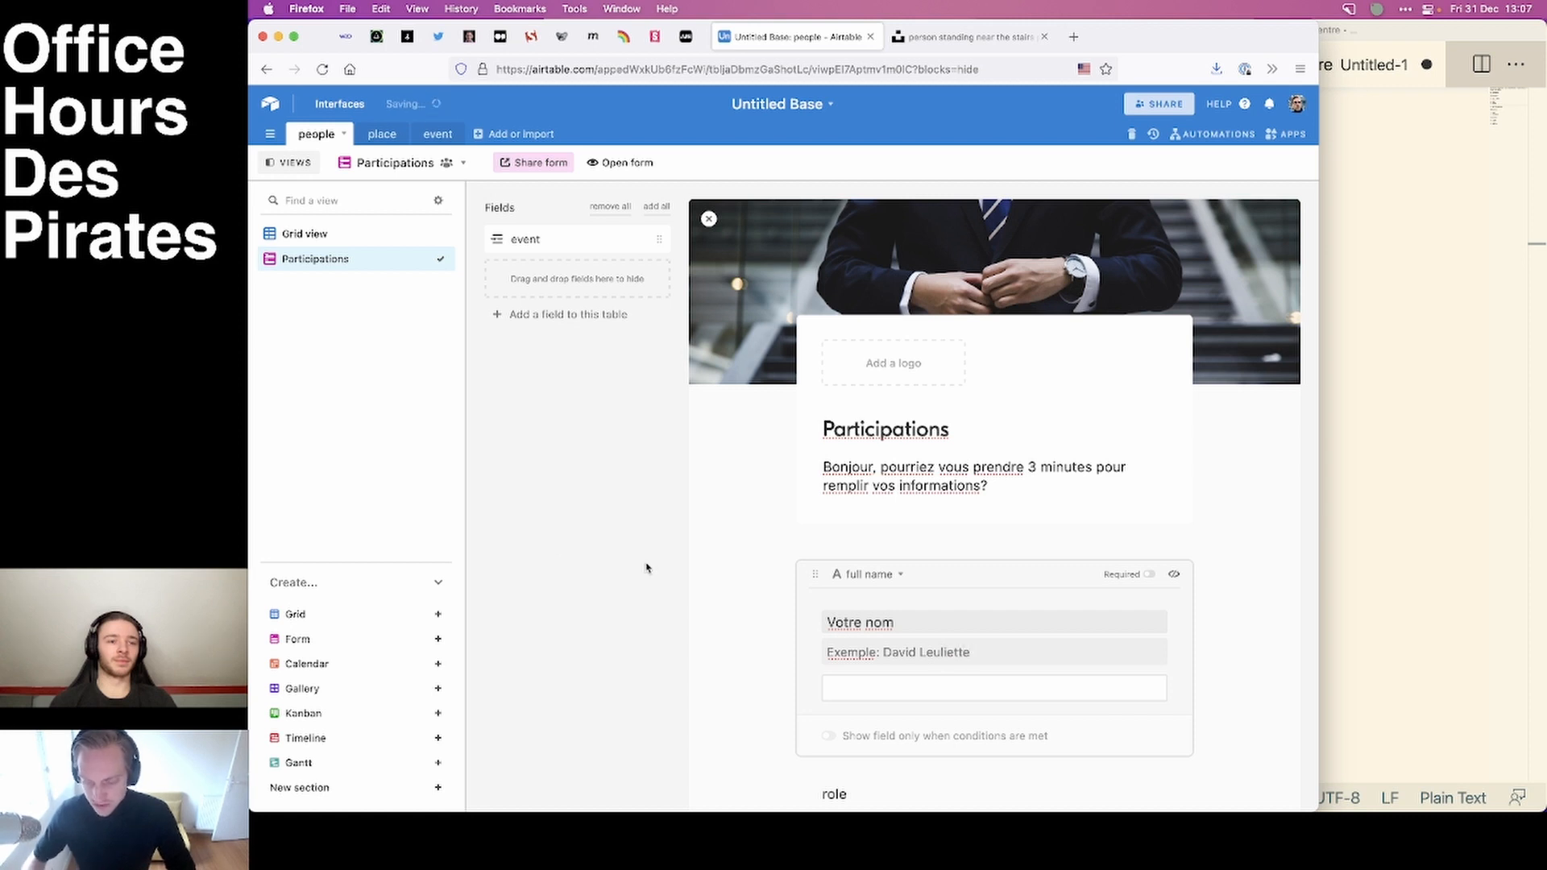
pyautogui.click(687, 570)
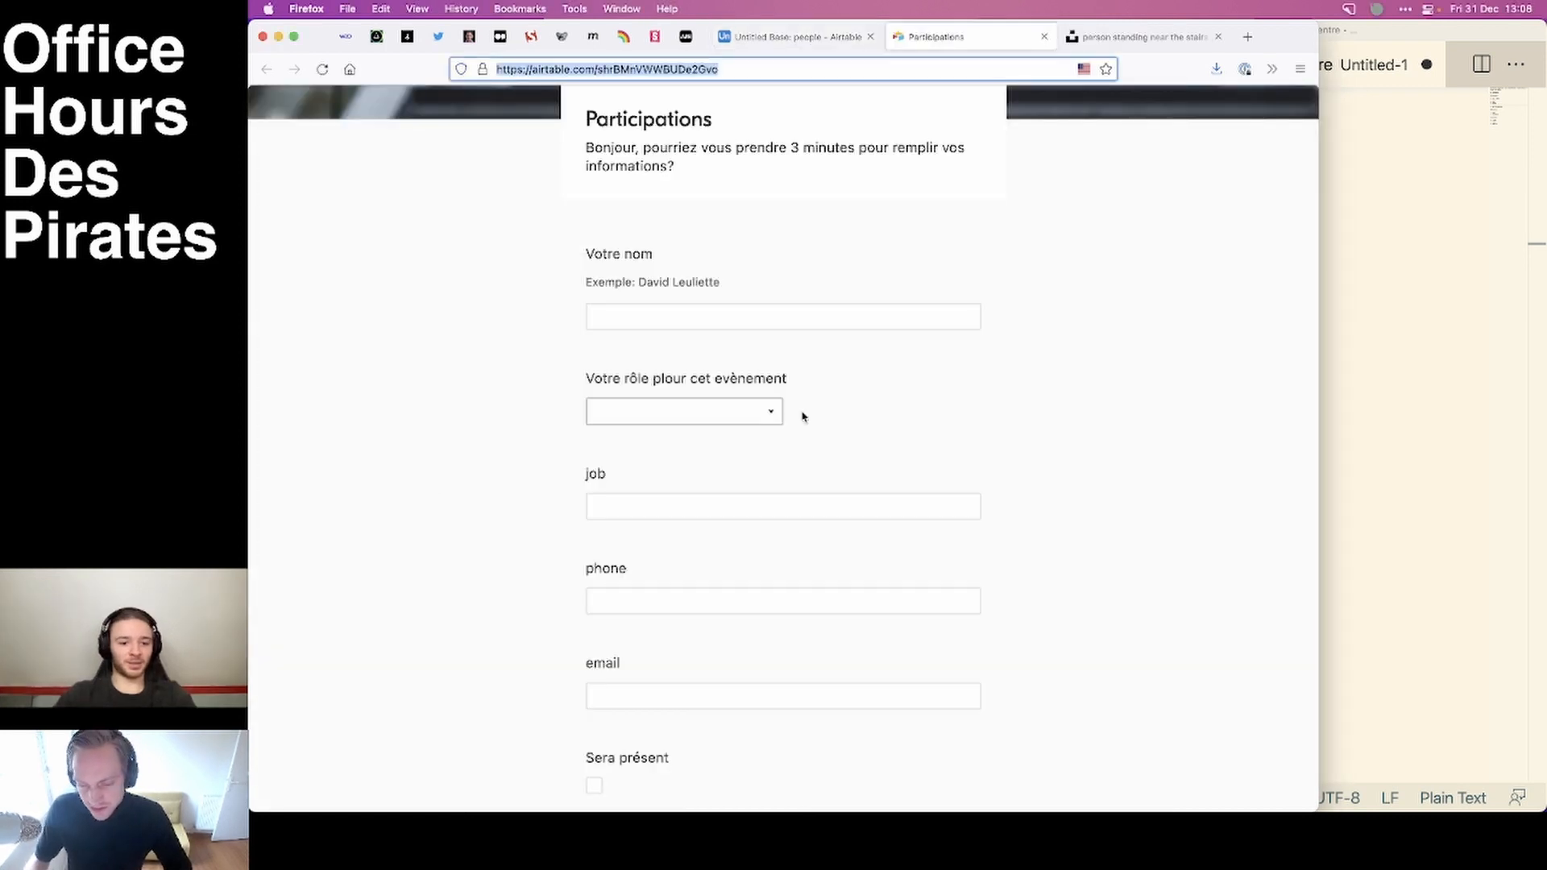
# Enter the respondent's full name in the public Participations form and choose professional as the role.
pyautogui.click(692, 300)
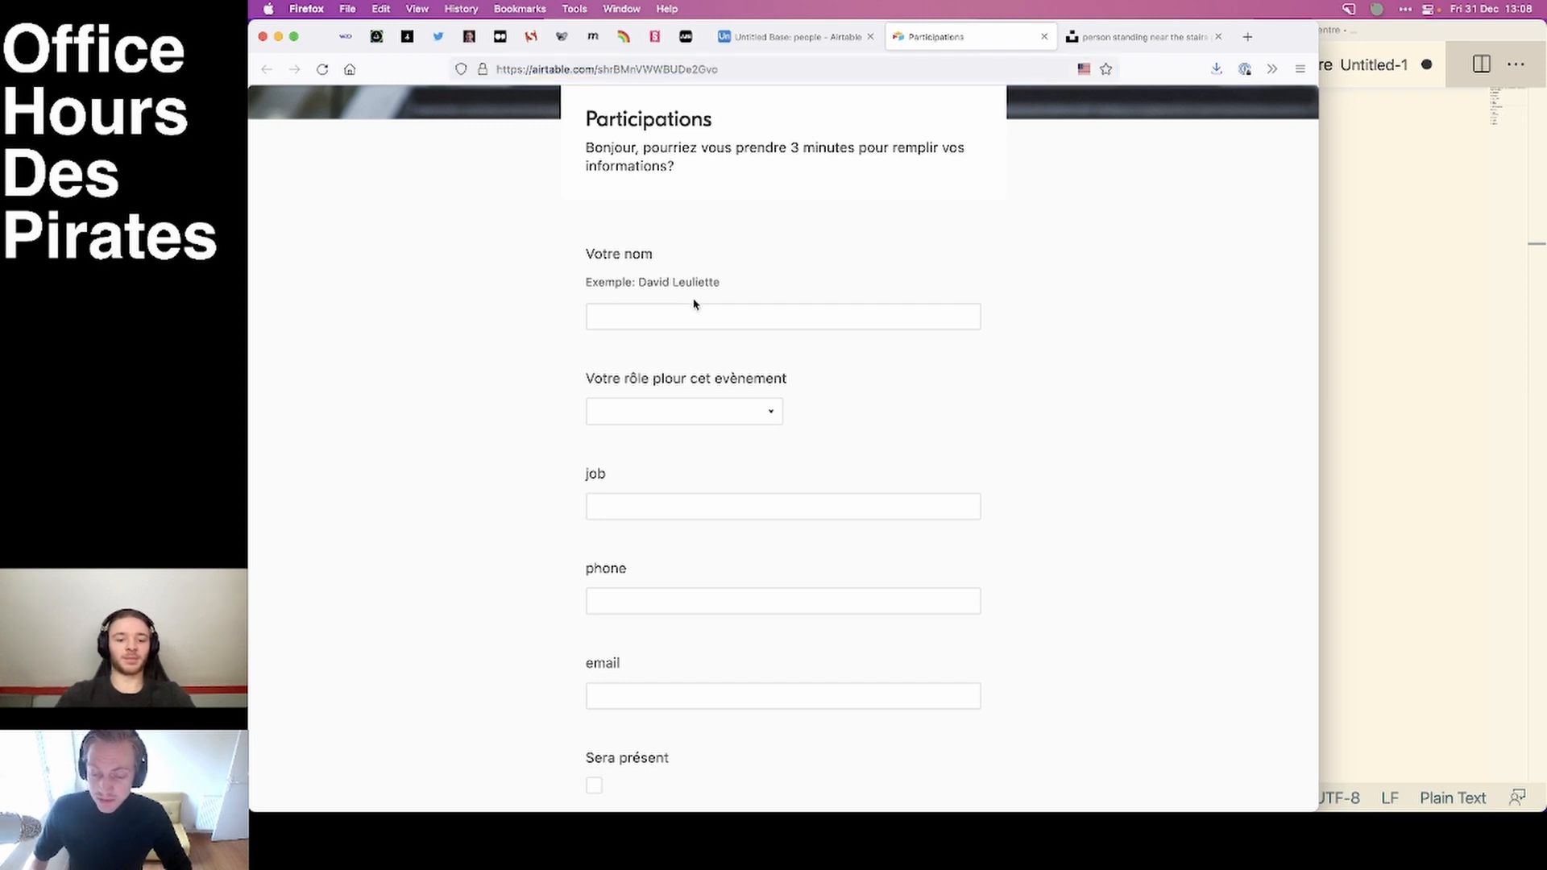
pyautogui.click(712, 316)
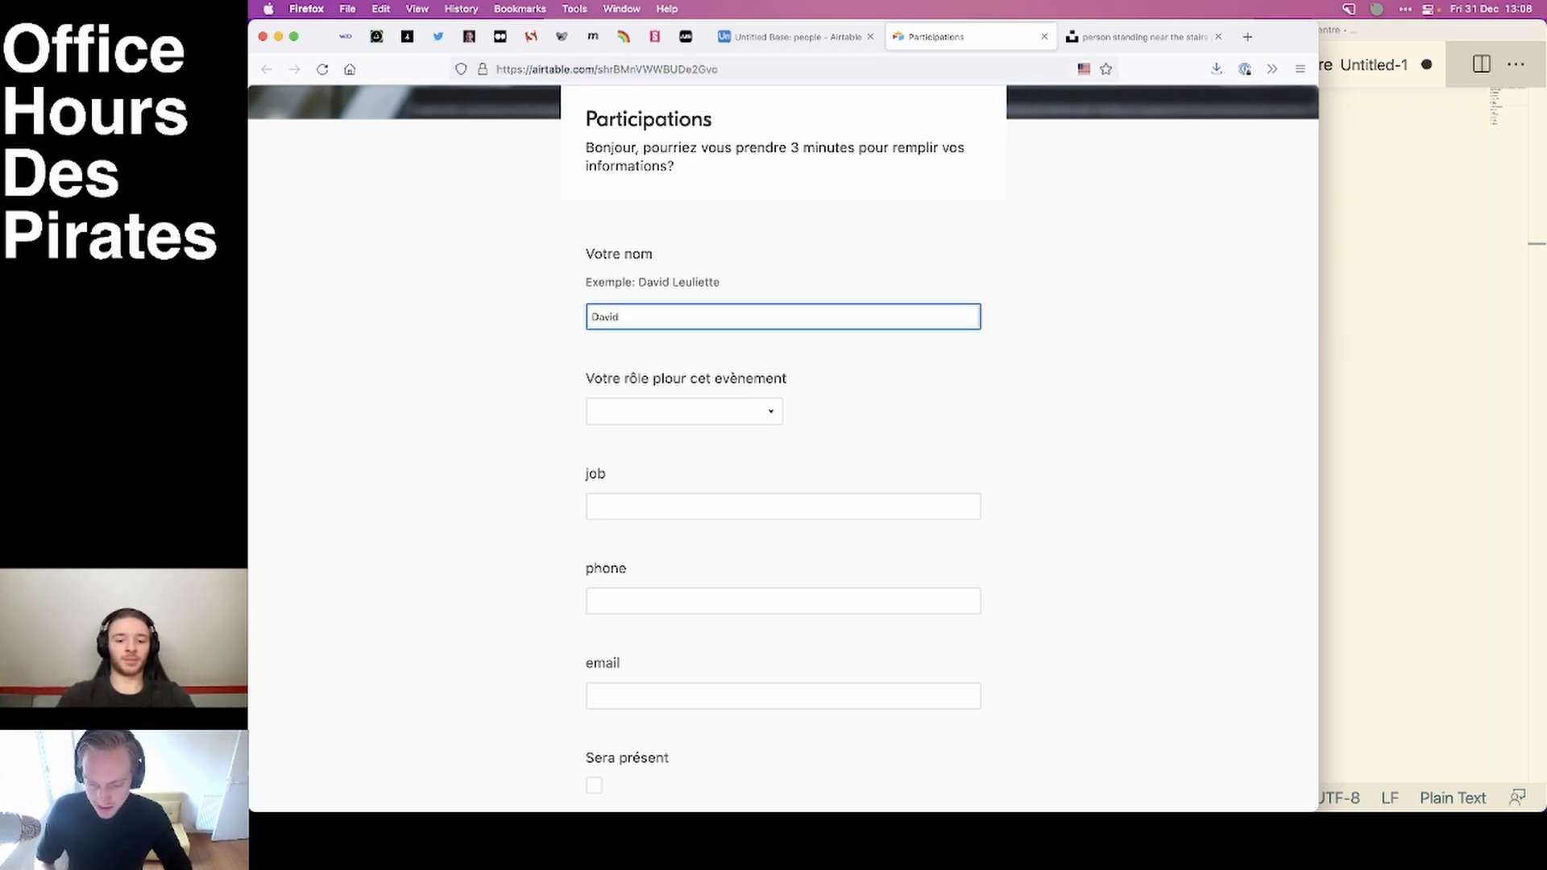
pyautogui.click(681, 415)
pyautogui.click(643, 544)
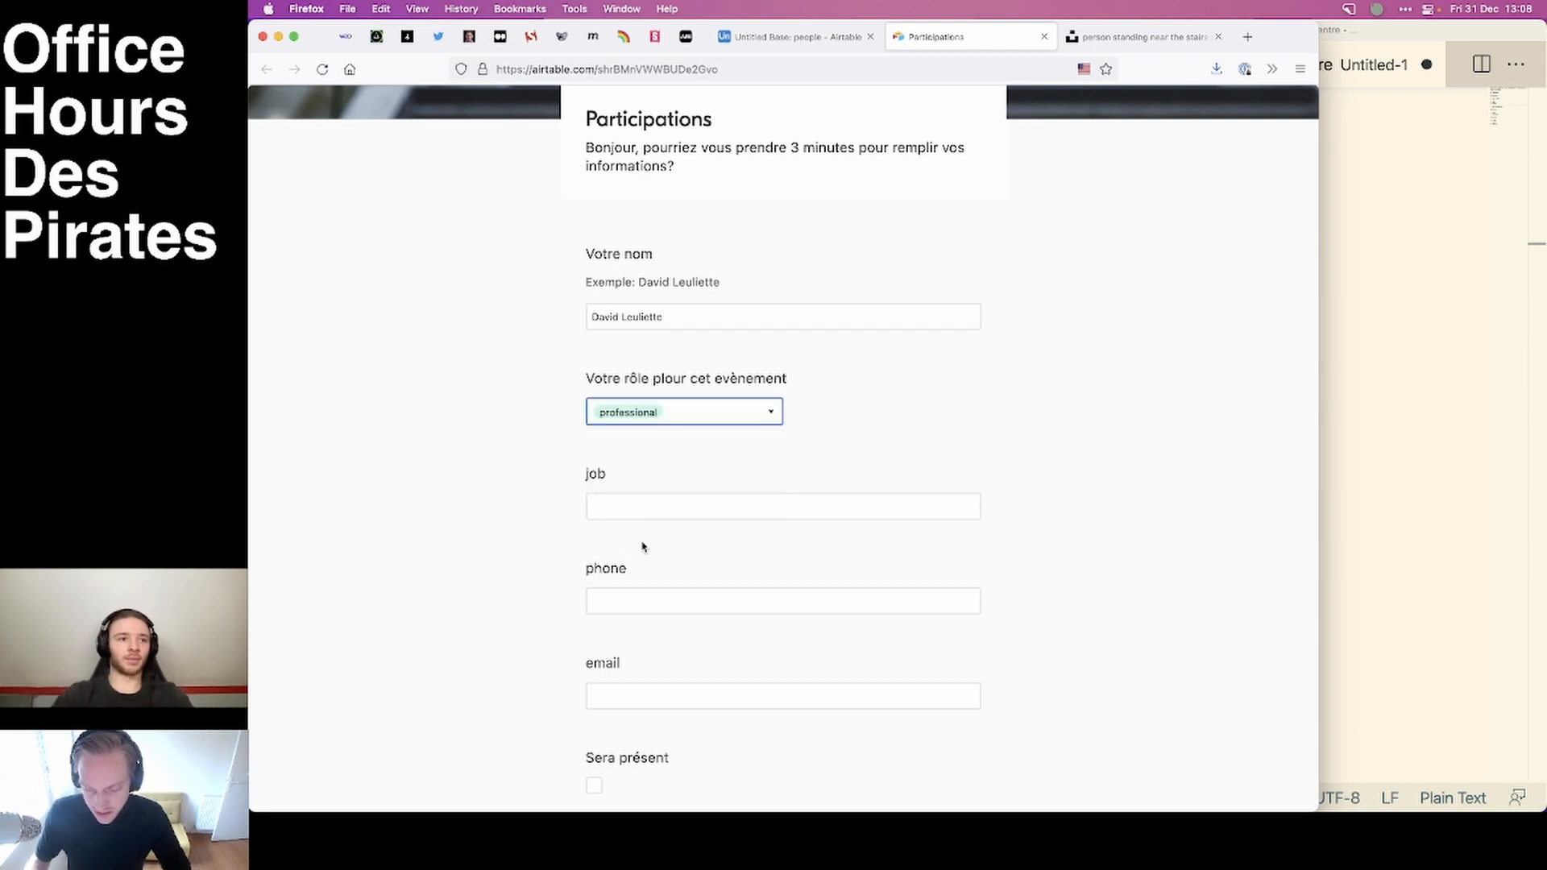
# Fill in the form's job question with "Developpeur Freelance".
pyautogui.click(666, 500)
pyautogui.write('Deve')
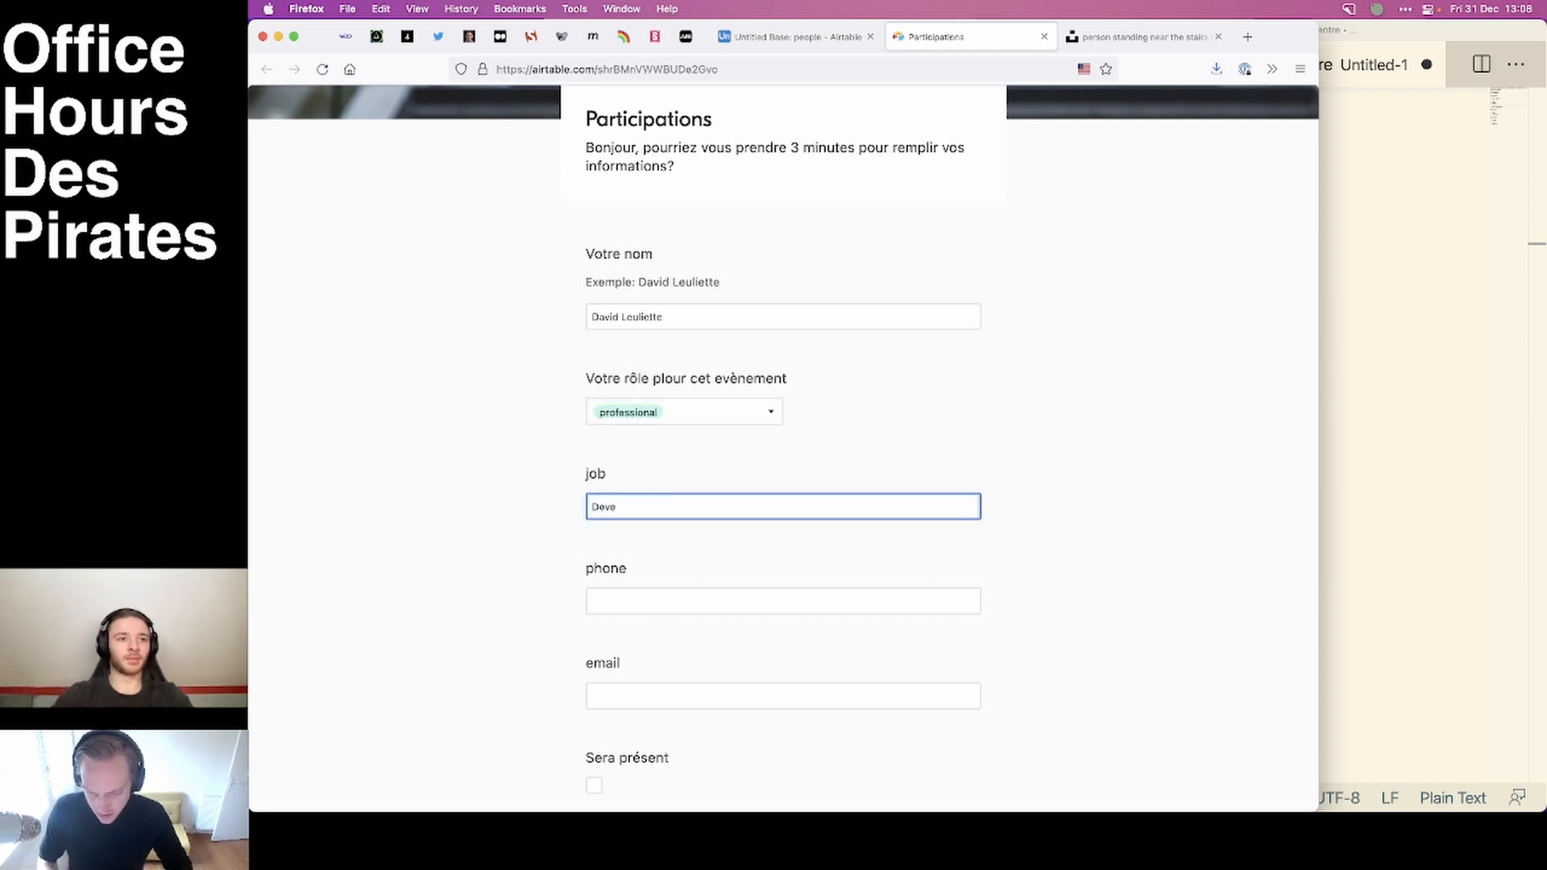
pyautogui.write('loppeur Fr')
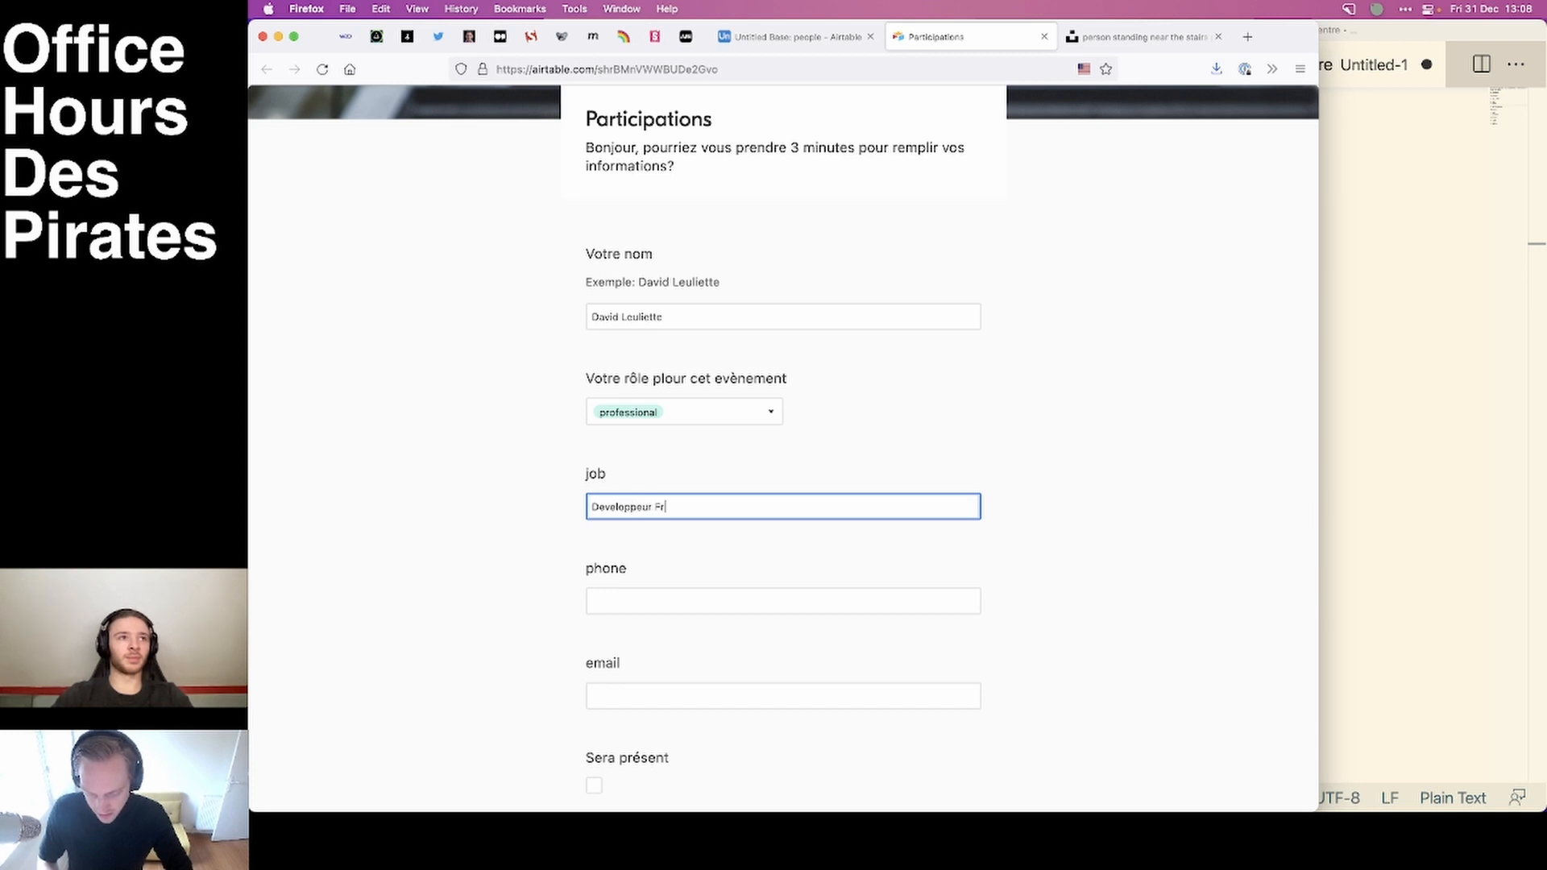
pyautogui.write('eelance')
pyautogui.click(440, 510)
# Fill in the respondent's e-mail address, leaving the phone question empty, and mark "Sera présent" as checked.
pyautogui.click(644, 600)
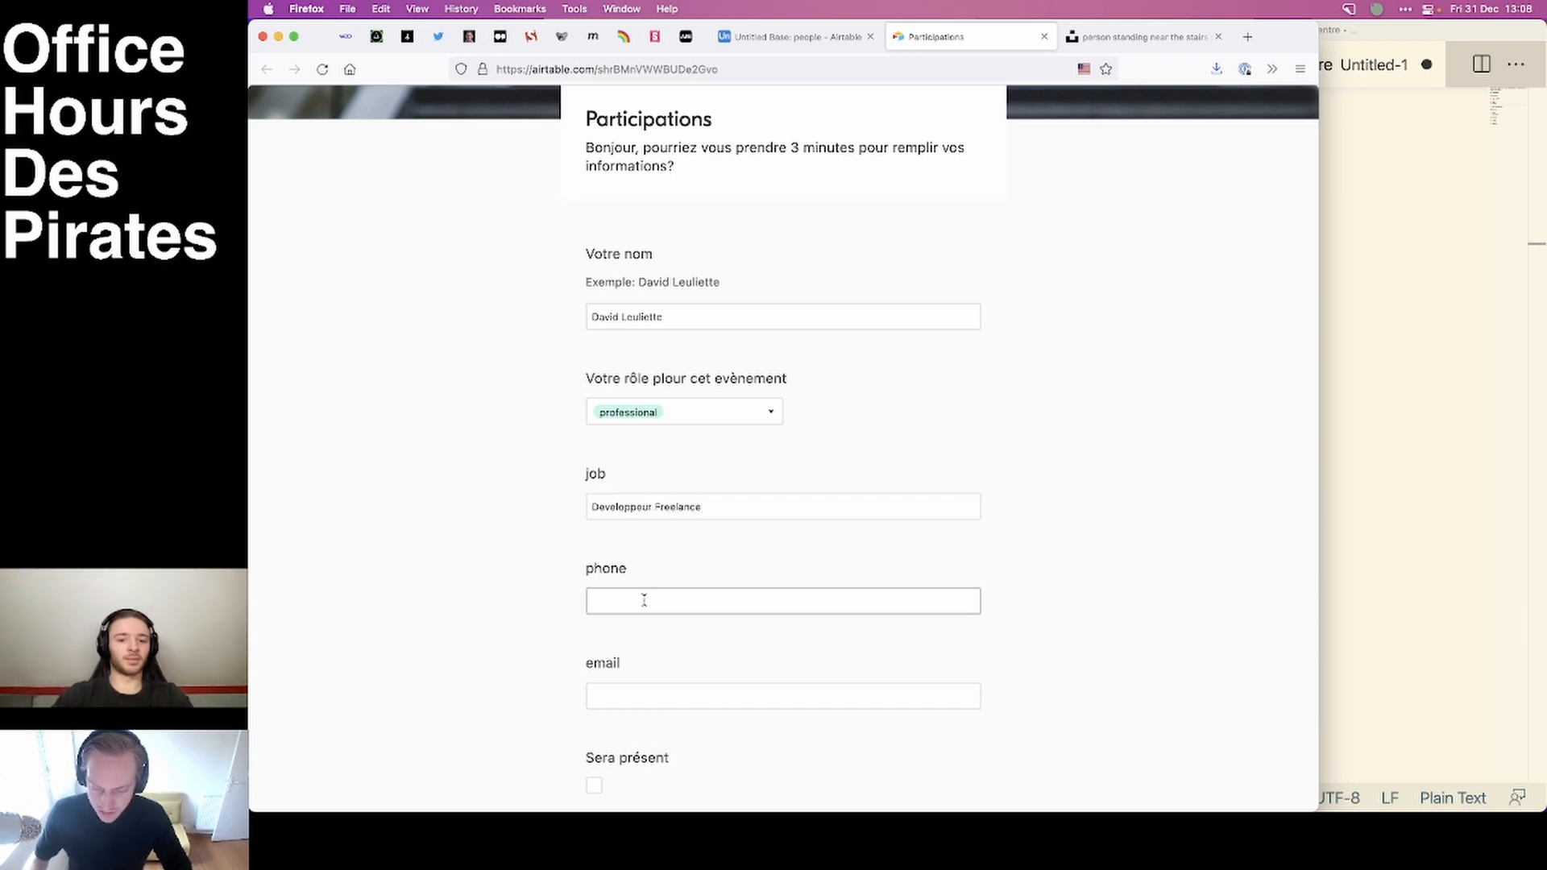
pyautogui.scroll(-3, 456, 529)
pyautogui.click(627, 553)
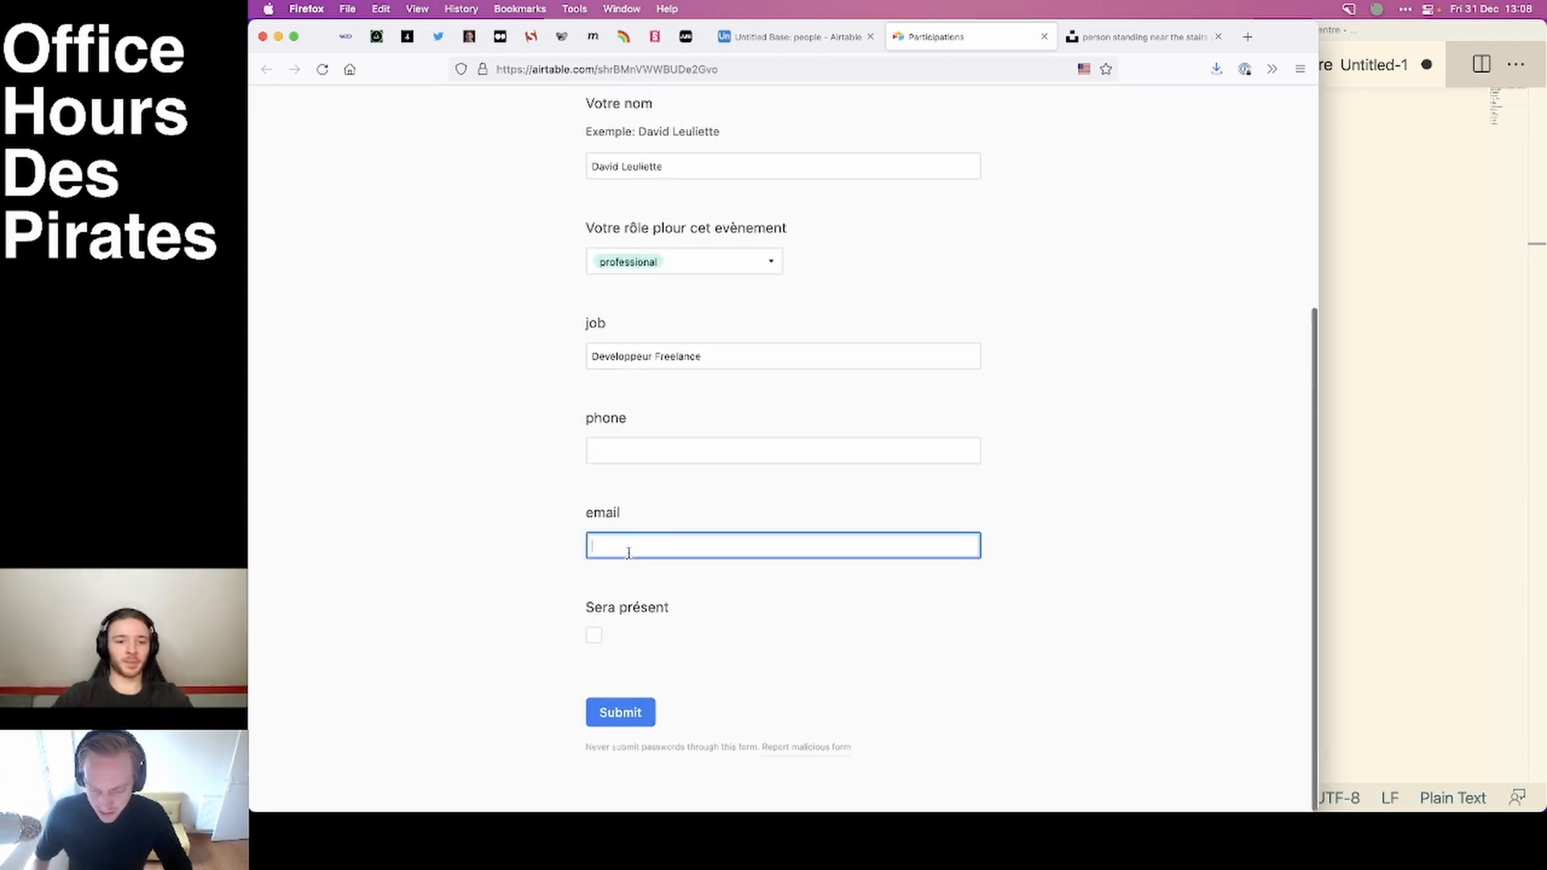
pyautogui.press('super+v')
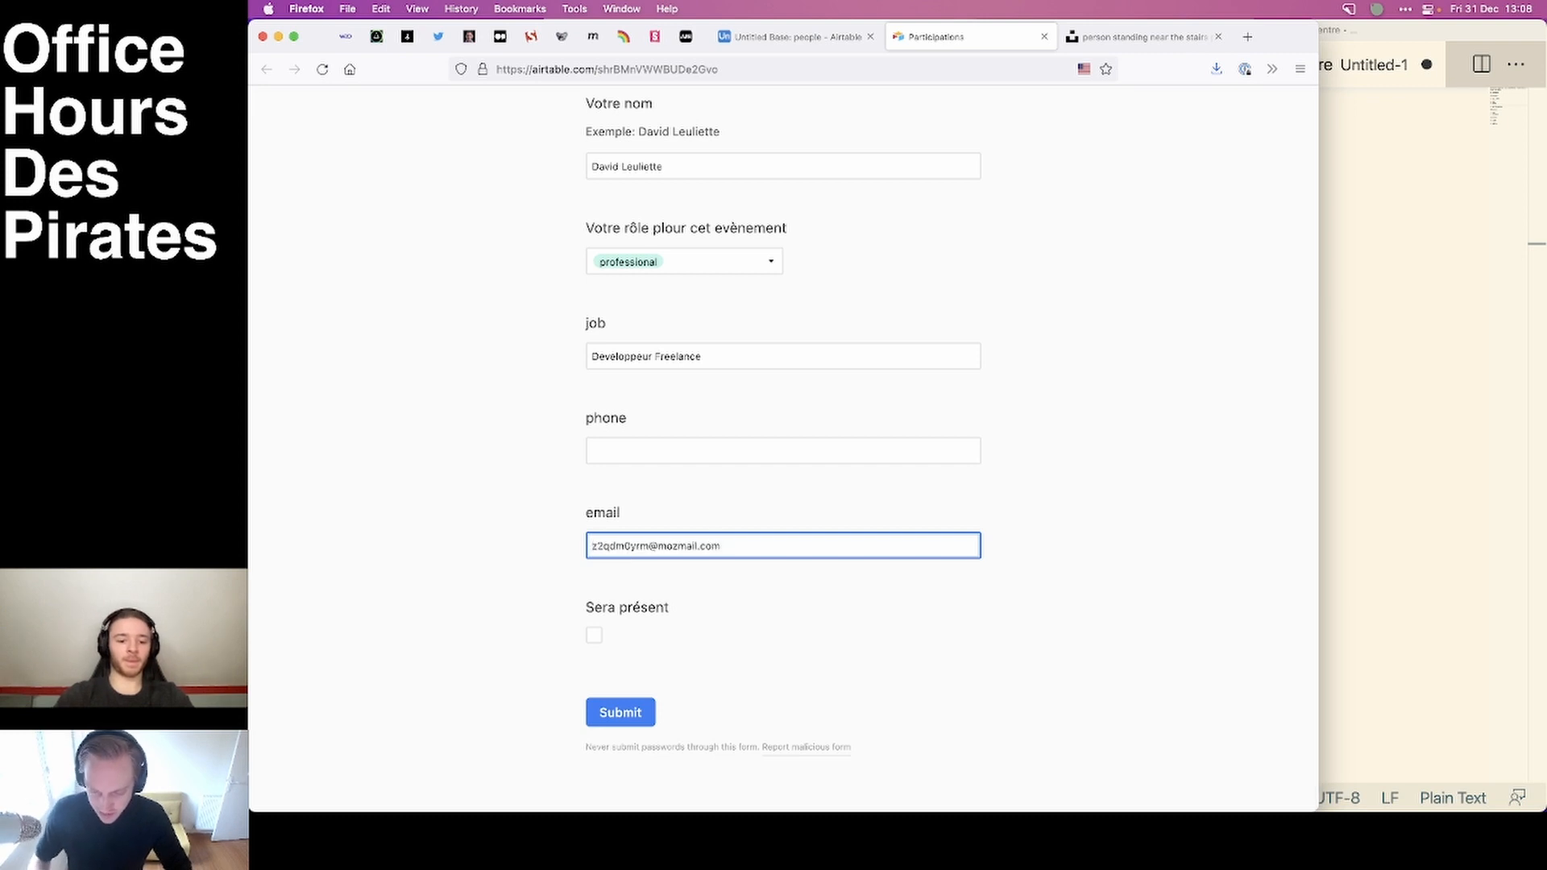
pyautogui.press('super+a')
pyautogui.press('BackSpace')
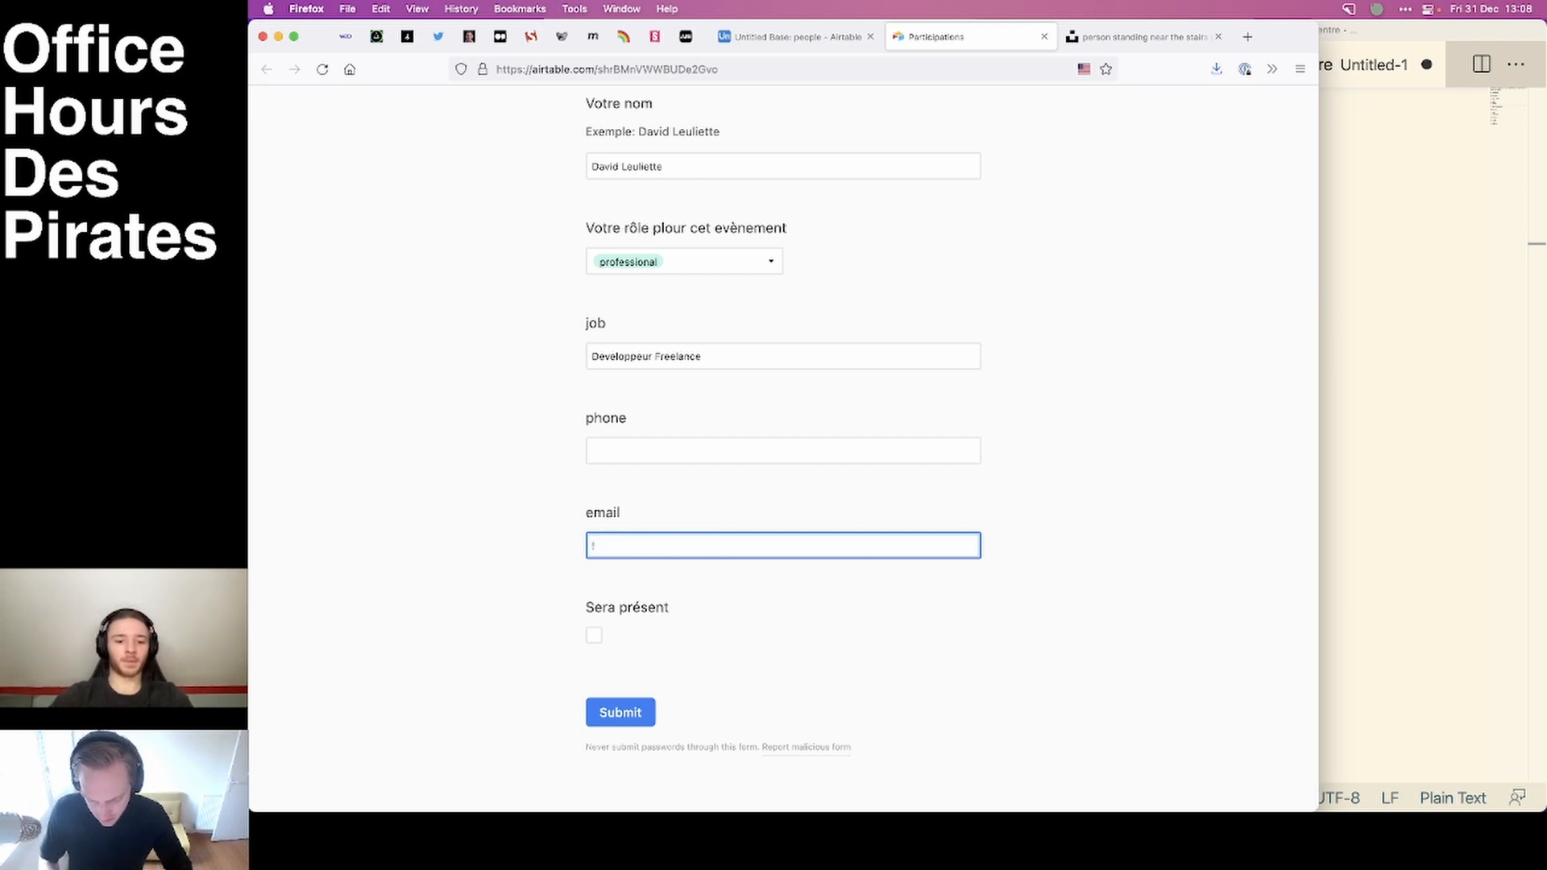
pyautogui.press('super+v')
pyautogui.click(453, 580)
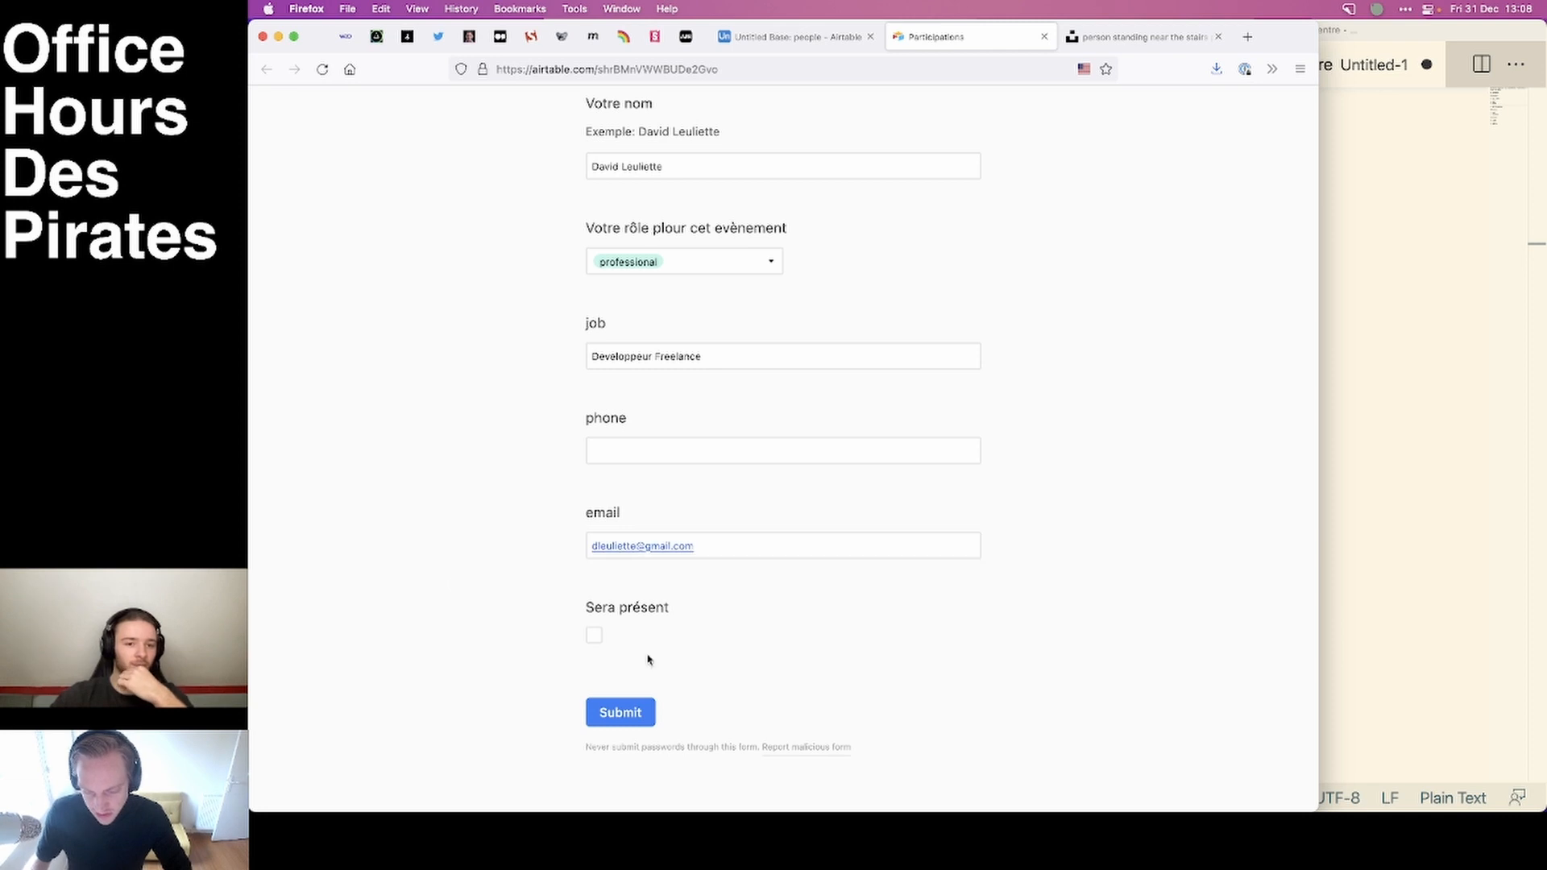
pyautogui.click(594, 636)
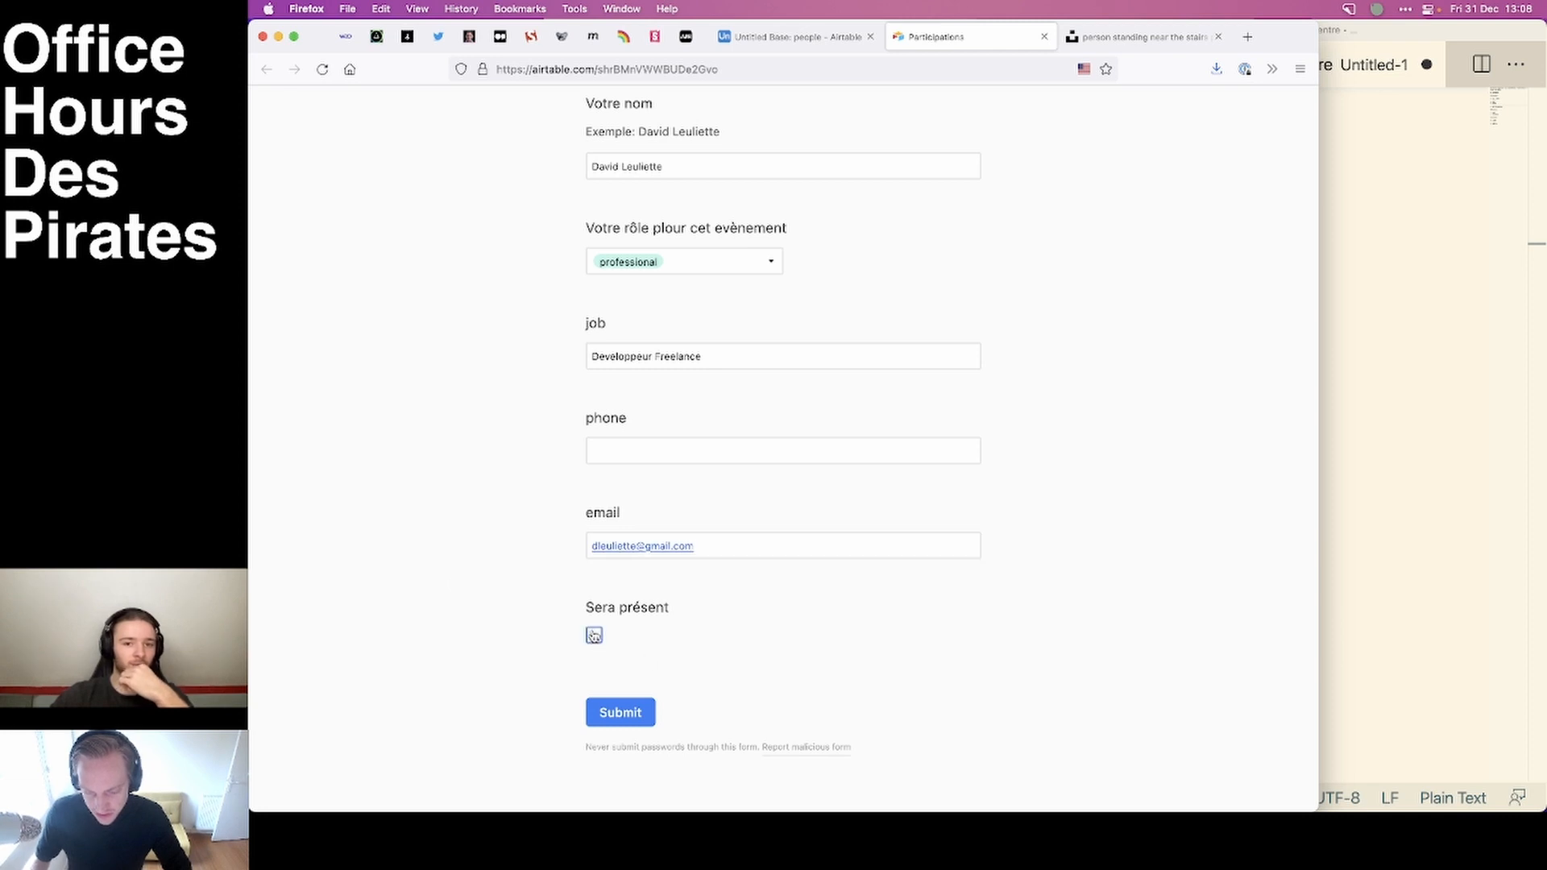
# In the form editor, make the role question and the "Votre nom" question required.
pyautogui.click(787, 45)
pyautogui.click(1291, 533)
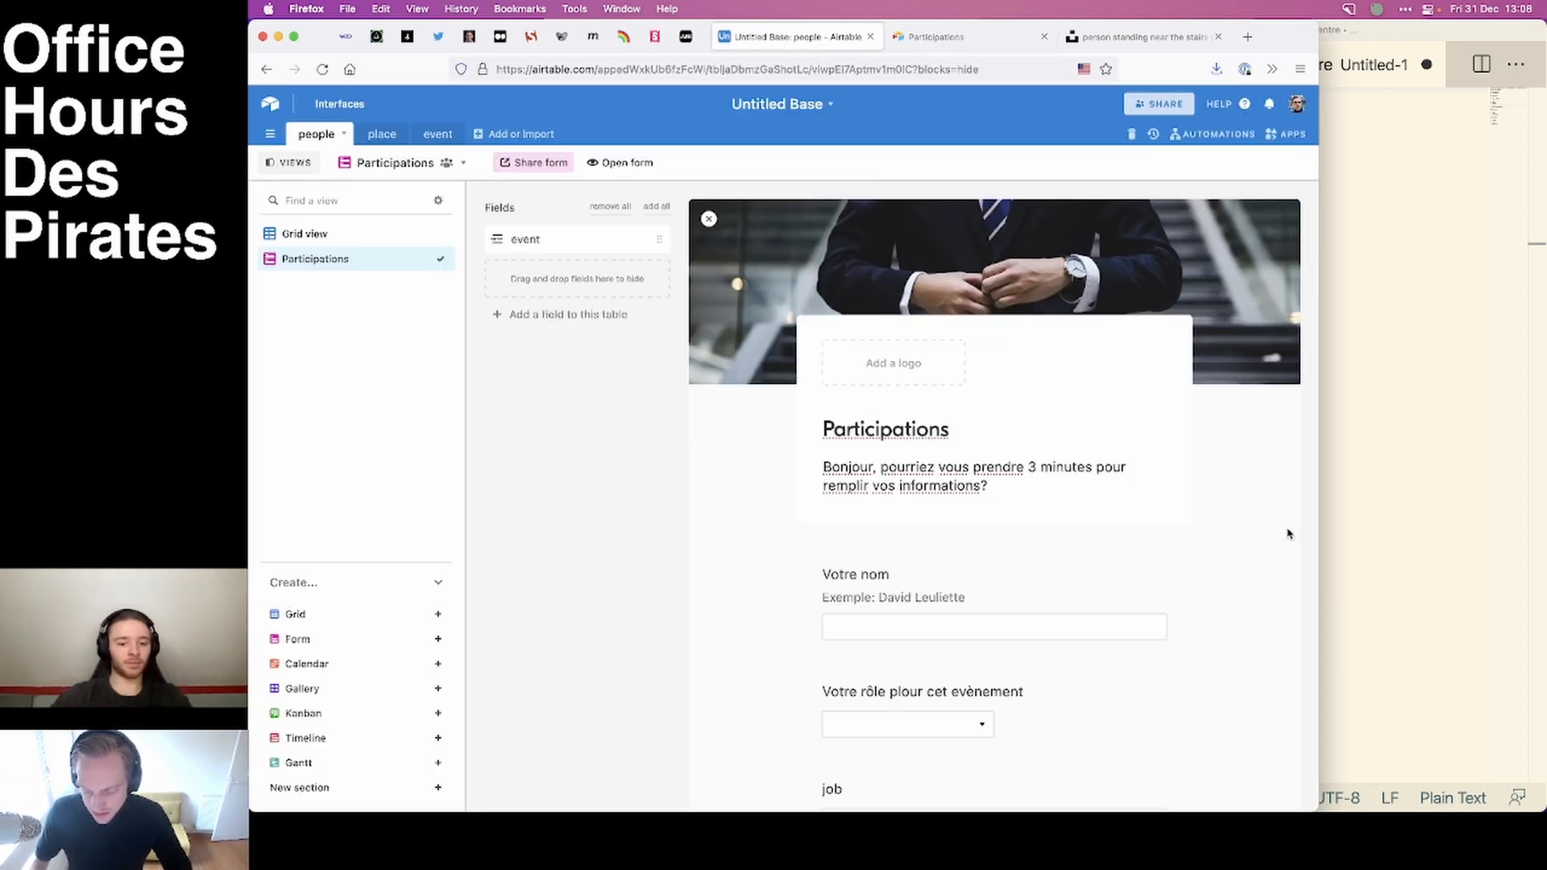
pyautogui.scroll(-2, 1245, 555)
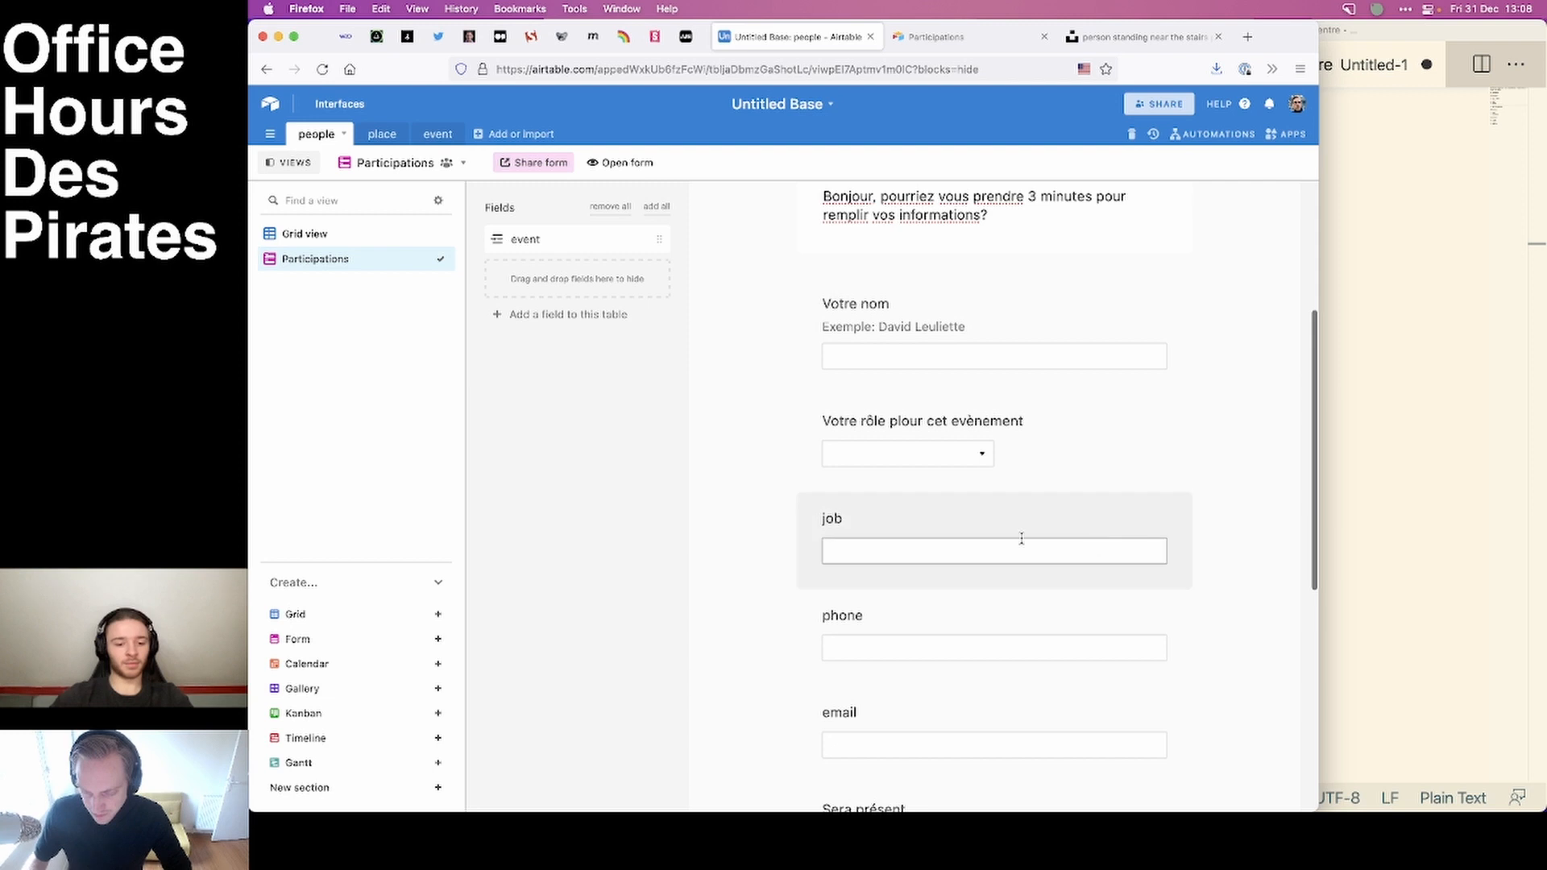
pyautogui.click(1062, 433)
pyautogui.click(1149, 420)
pyautogui.click(1091, 319)
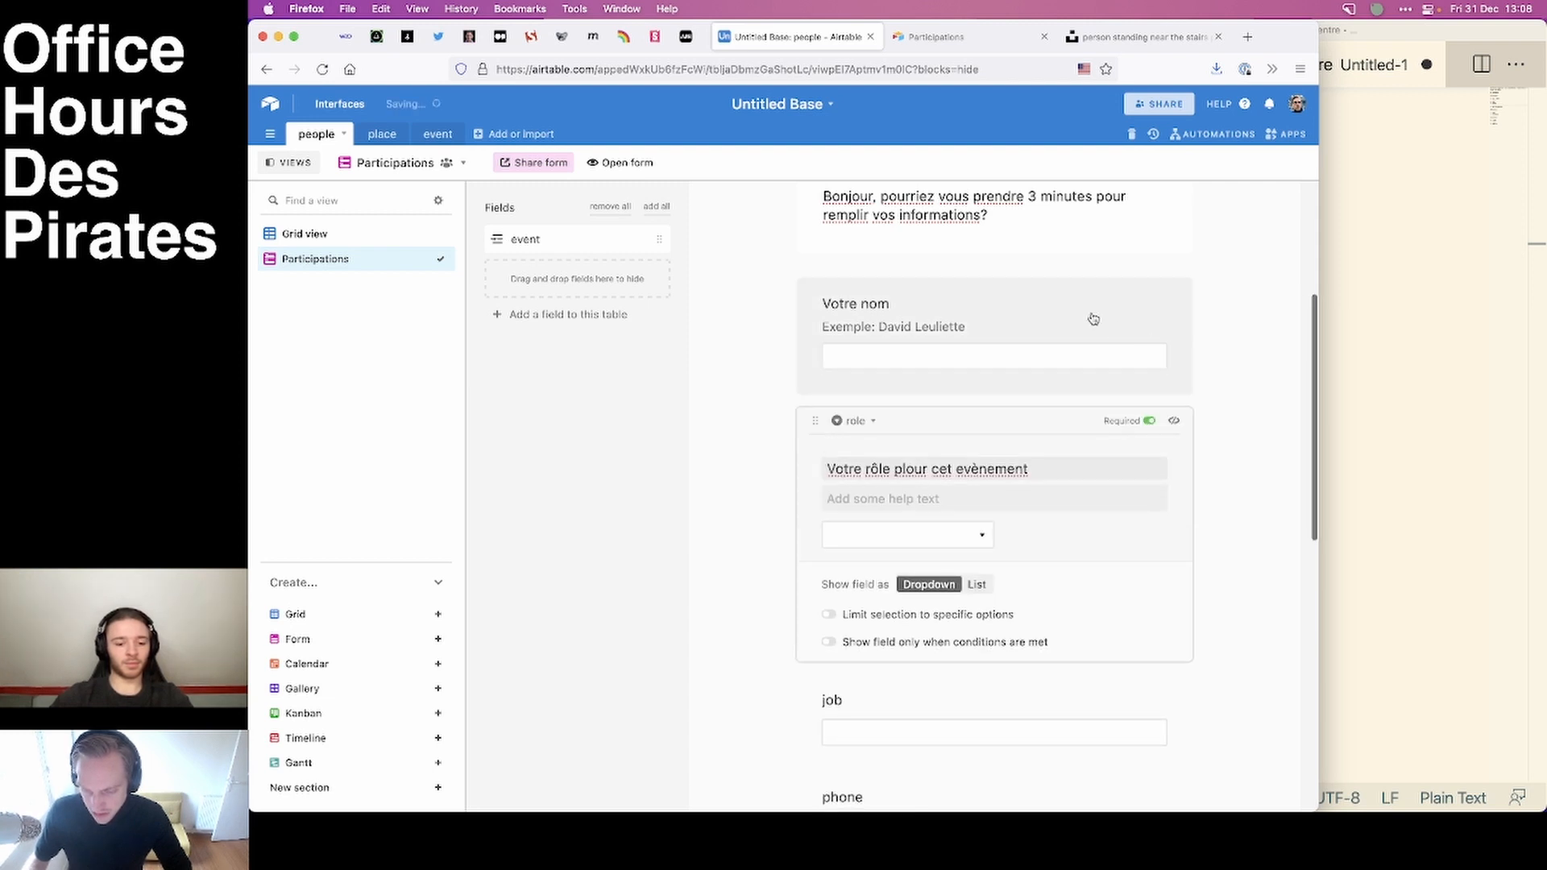
pyautogui.click(1149, 304)
pyautogui.click(1243, 346)
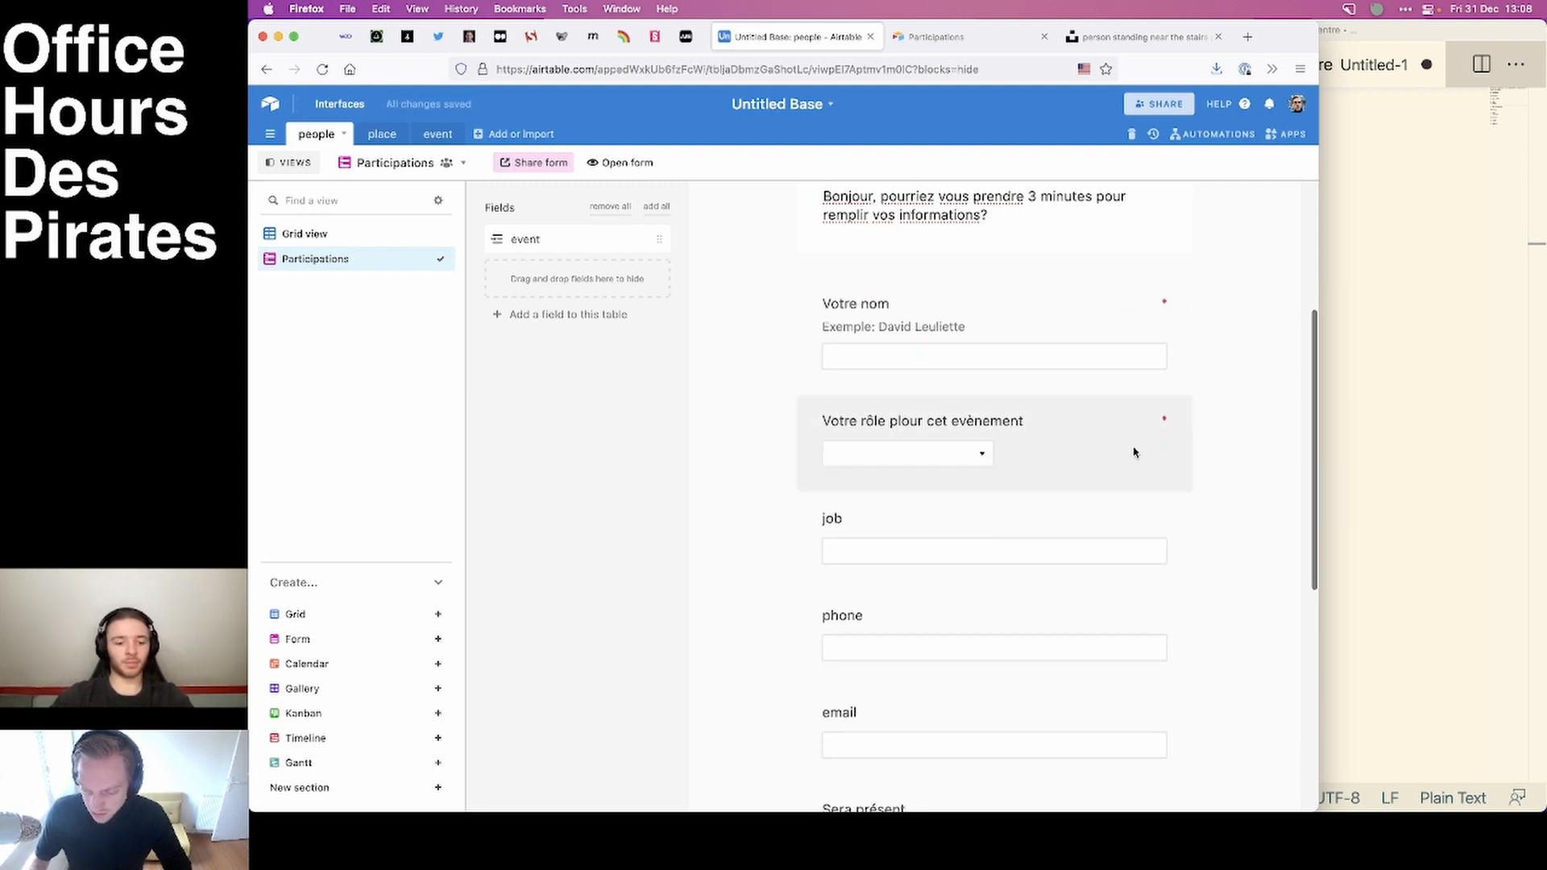
# Make the email and "Sera présent" questions of the Participations form required.
pyautogui.scroll(-3, 1134, 452)
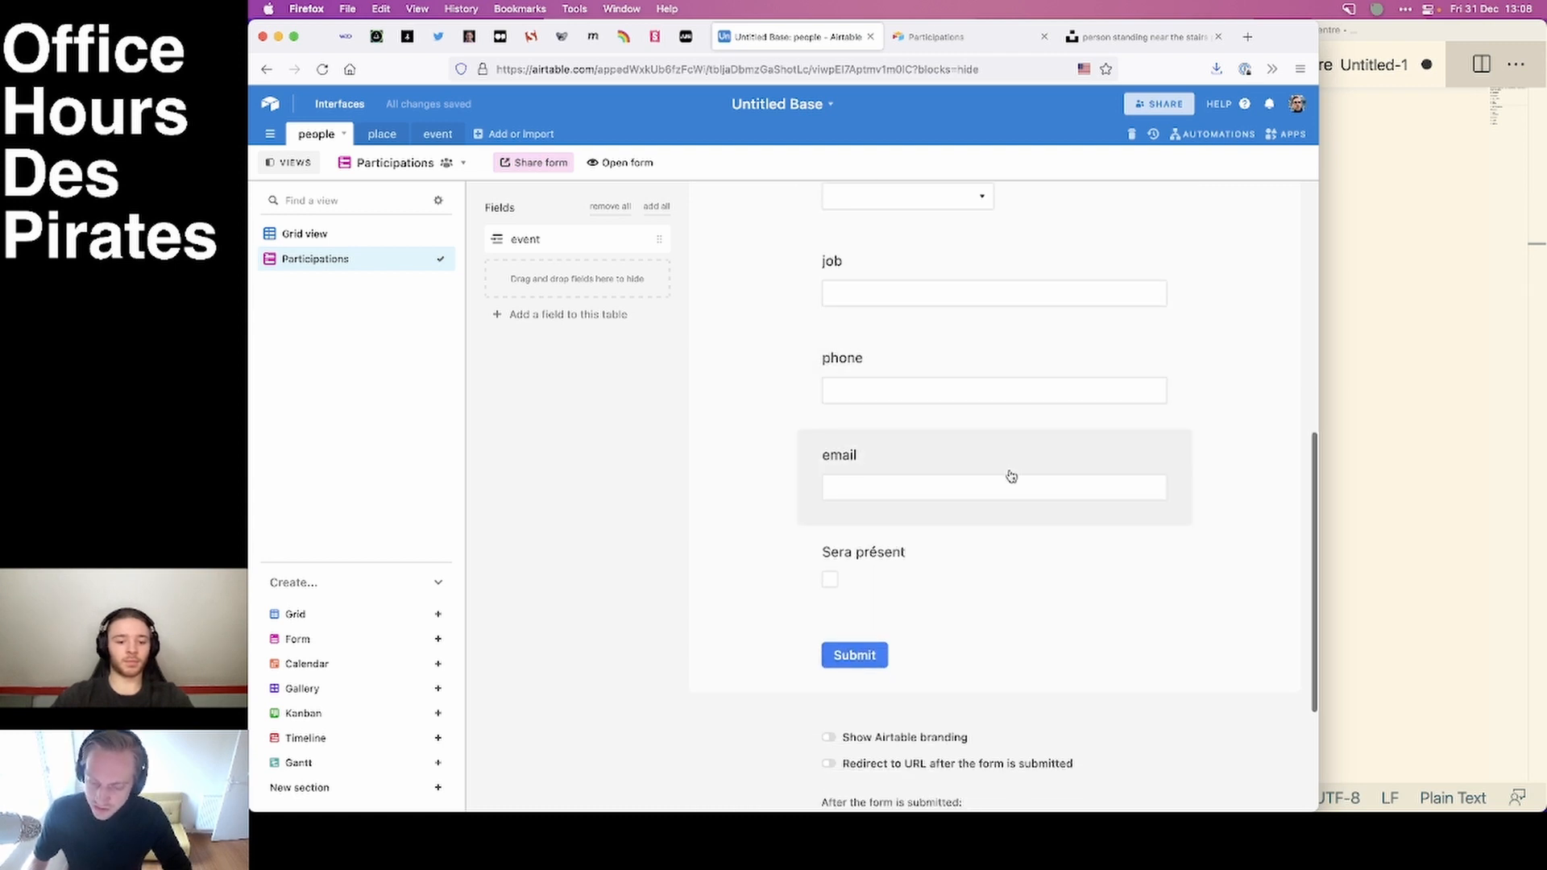
pyautogui.click(1012, 475)
pyautogui.click(1148, 456)
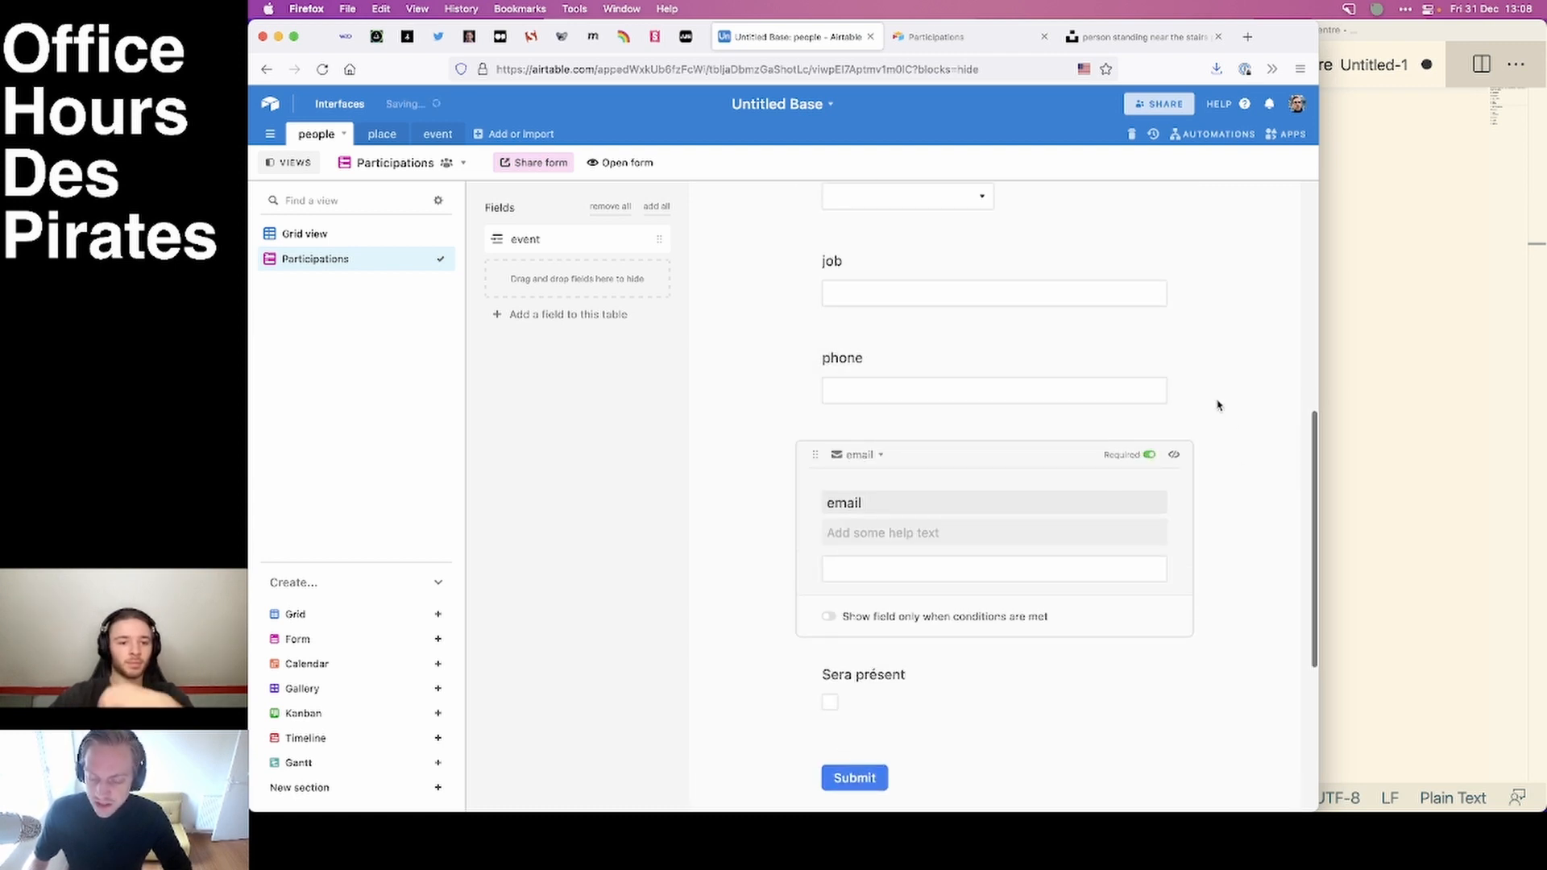
pyautogui.click(1218, 406)
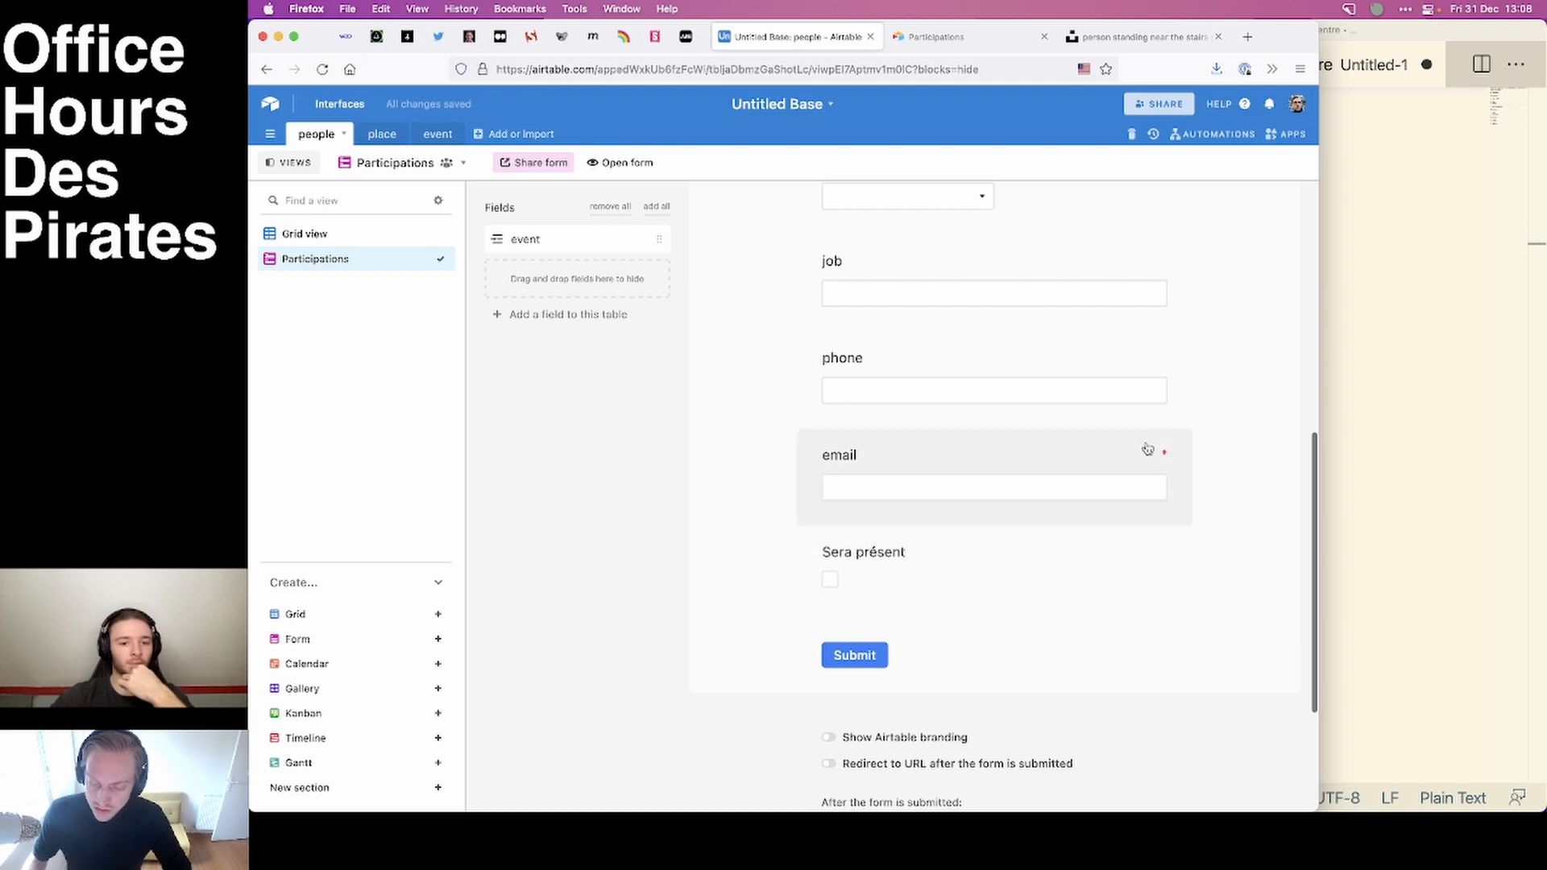
pyautogui.click(937, 551)
pyautogui.click(1149, 554)
pyautogui.click(1239, 509)
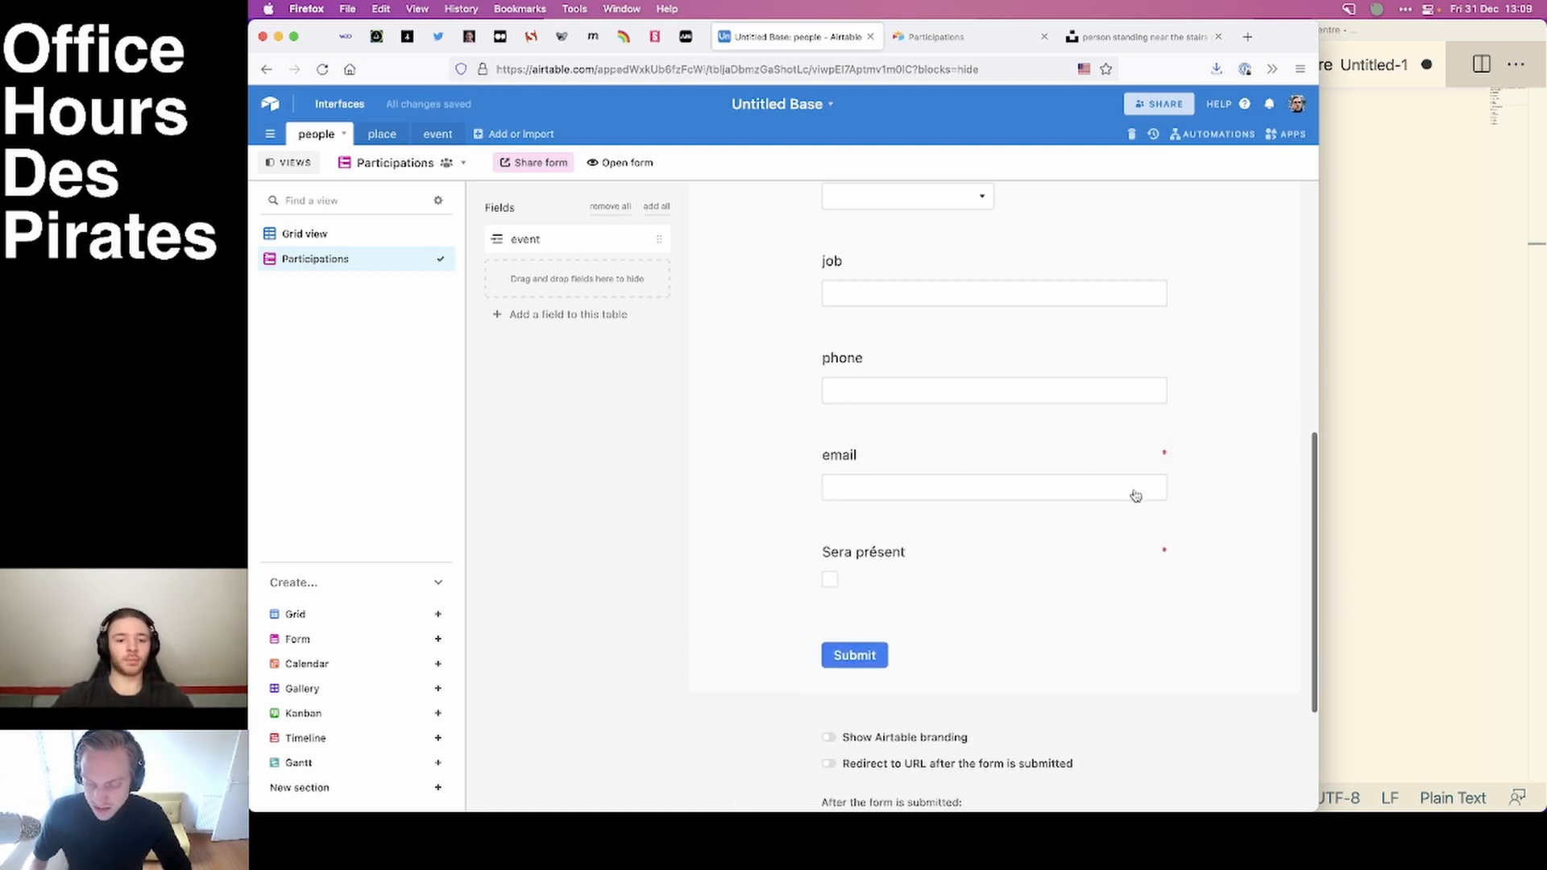
# Submit the filled-in public Participations form and return to the form editor.
pyautogui.click(935, 37)
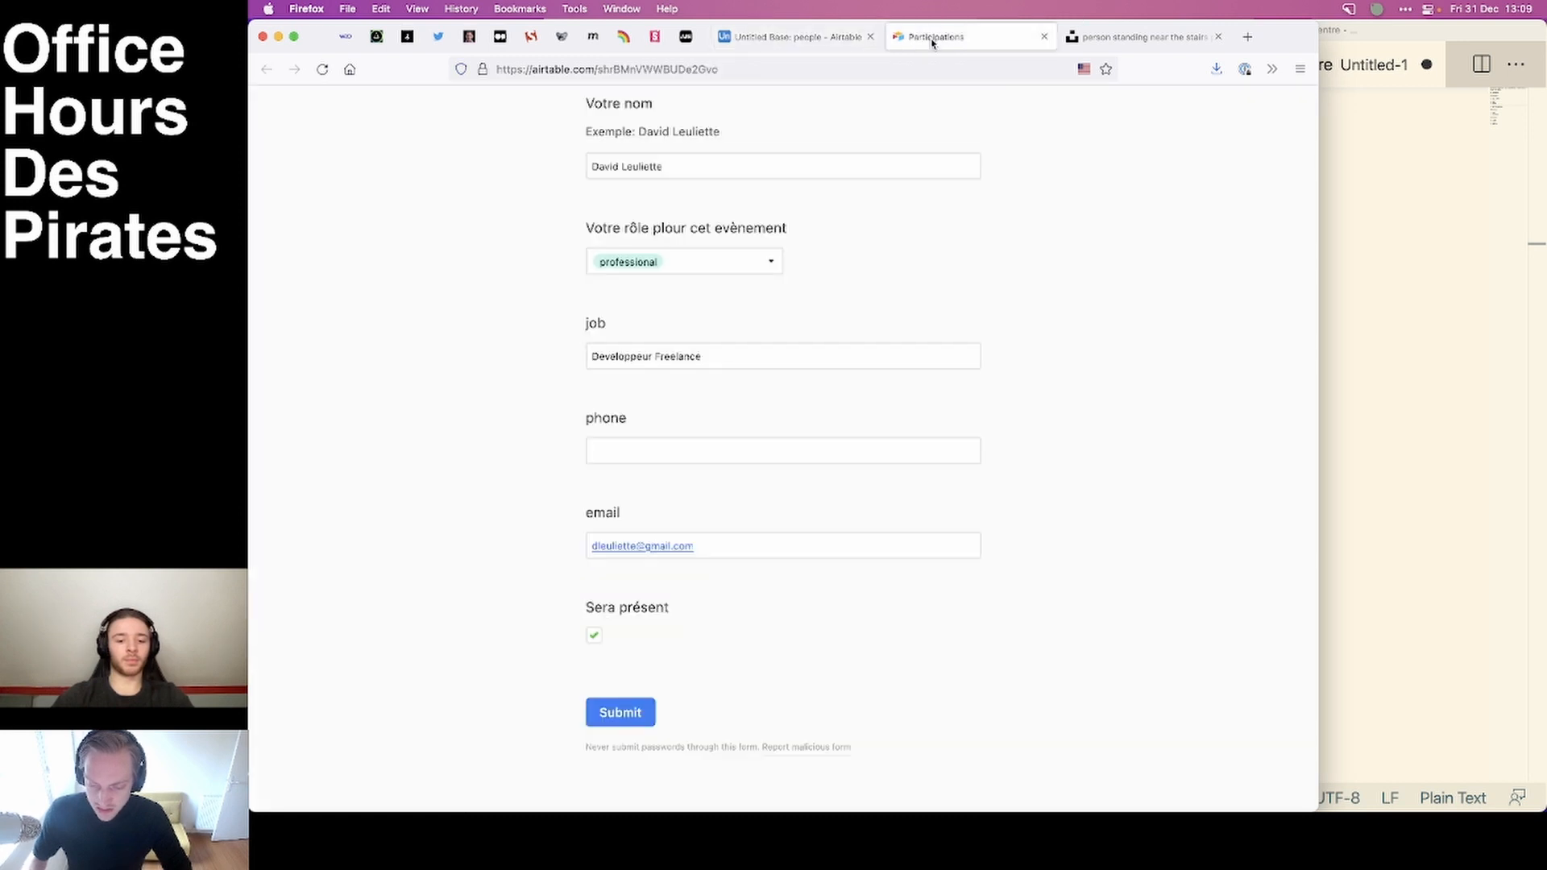
pyautogui.click(624, 711)
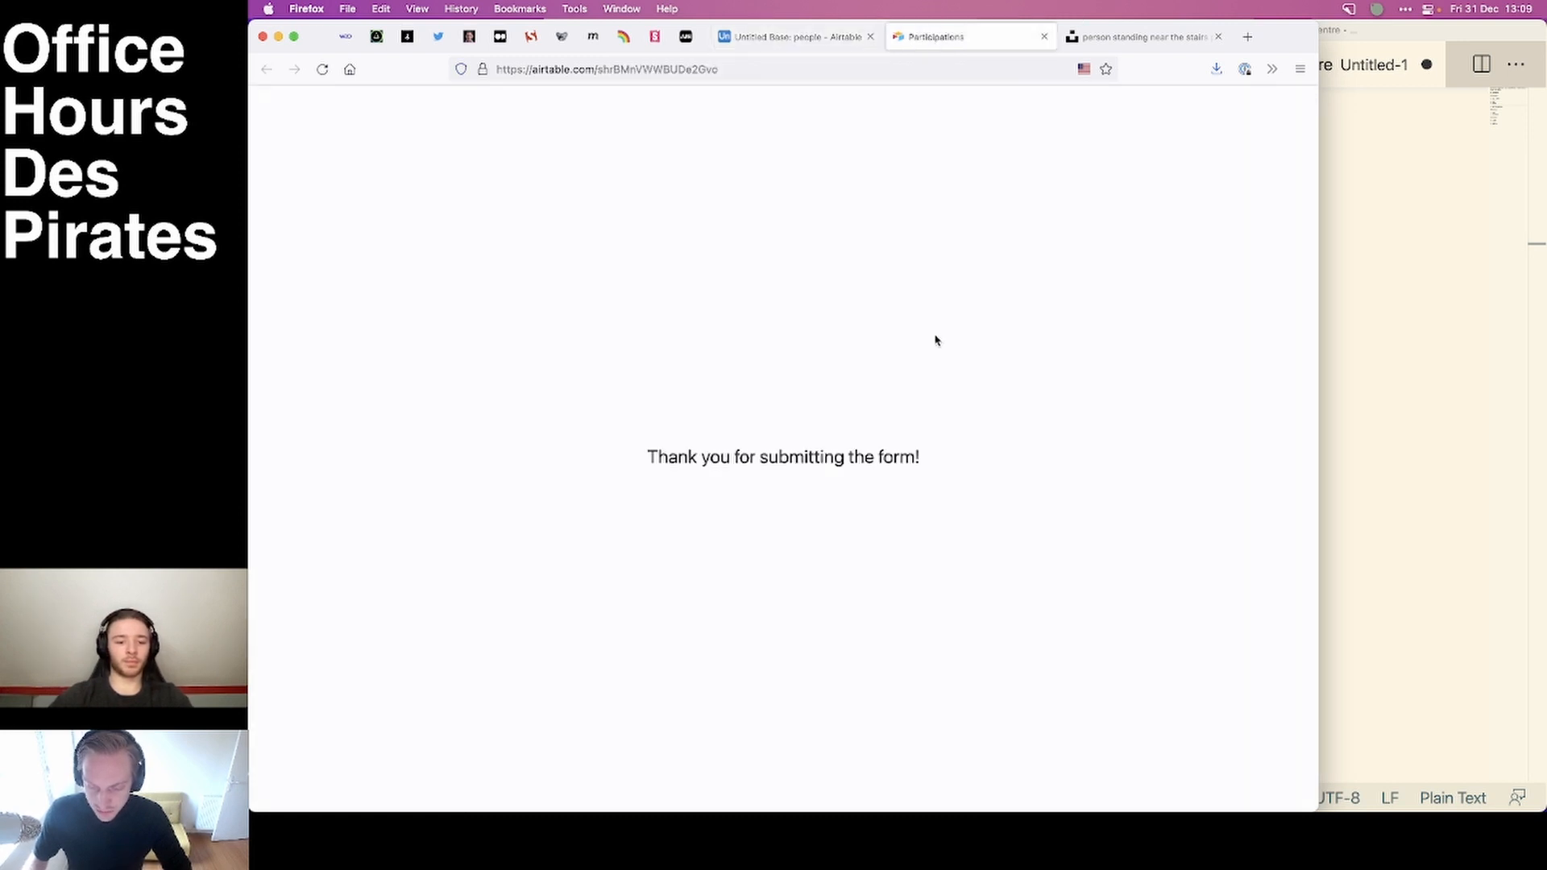
pyautogui.click(830, 37)
# Replace the message shown after form submission with a French text starting with "à tr".
pyautogui.scroll(-5, 1209, 499)
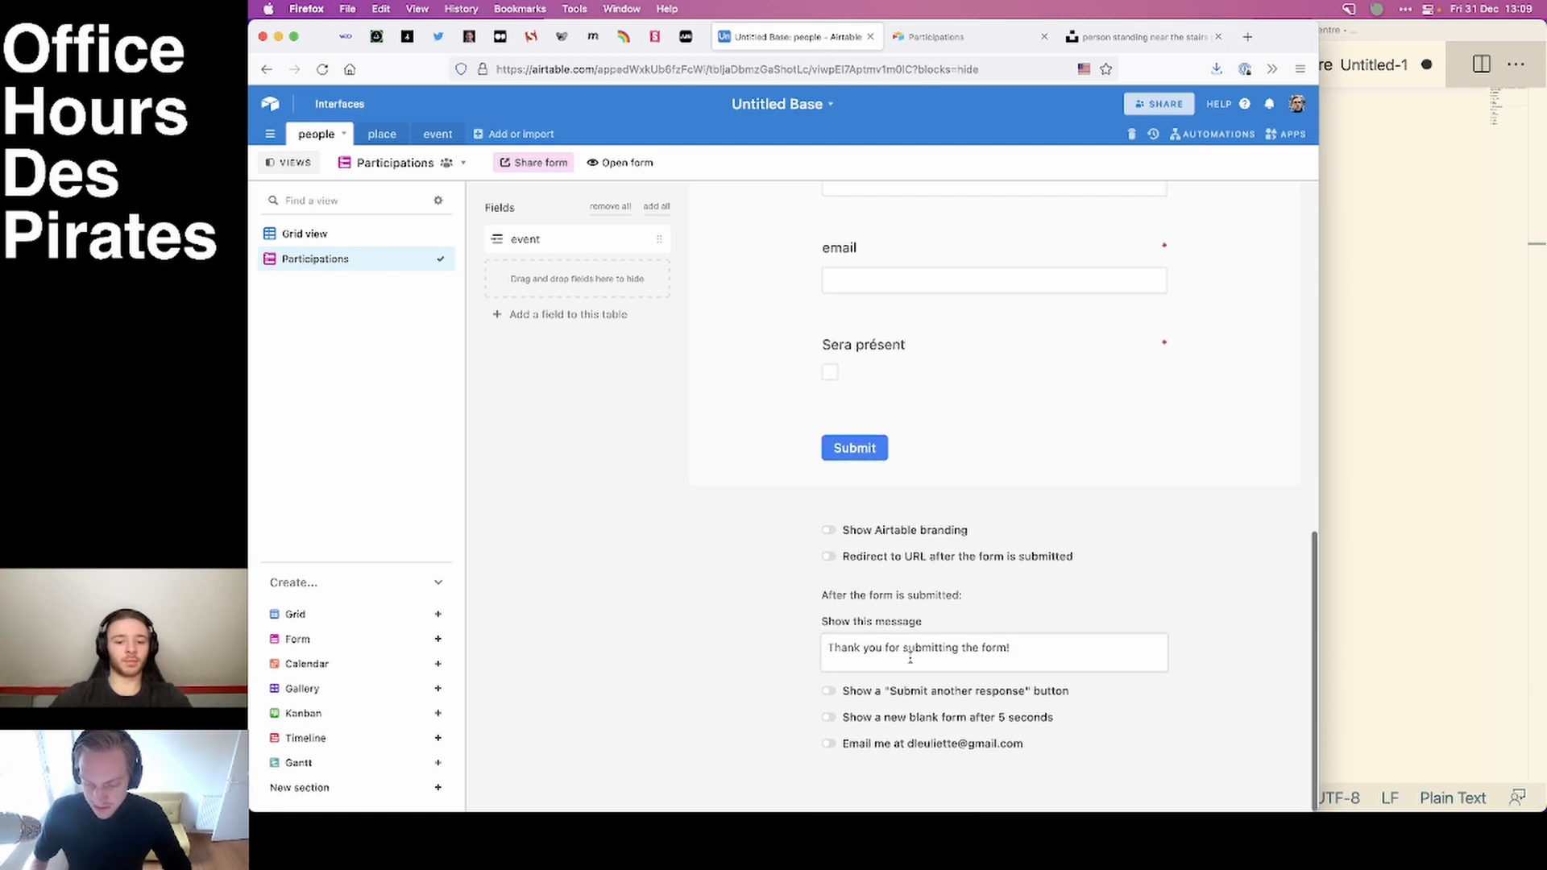
pyautogui.click(910, 659)
pyautogui.press('super+a')
pyautogui.write('à')
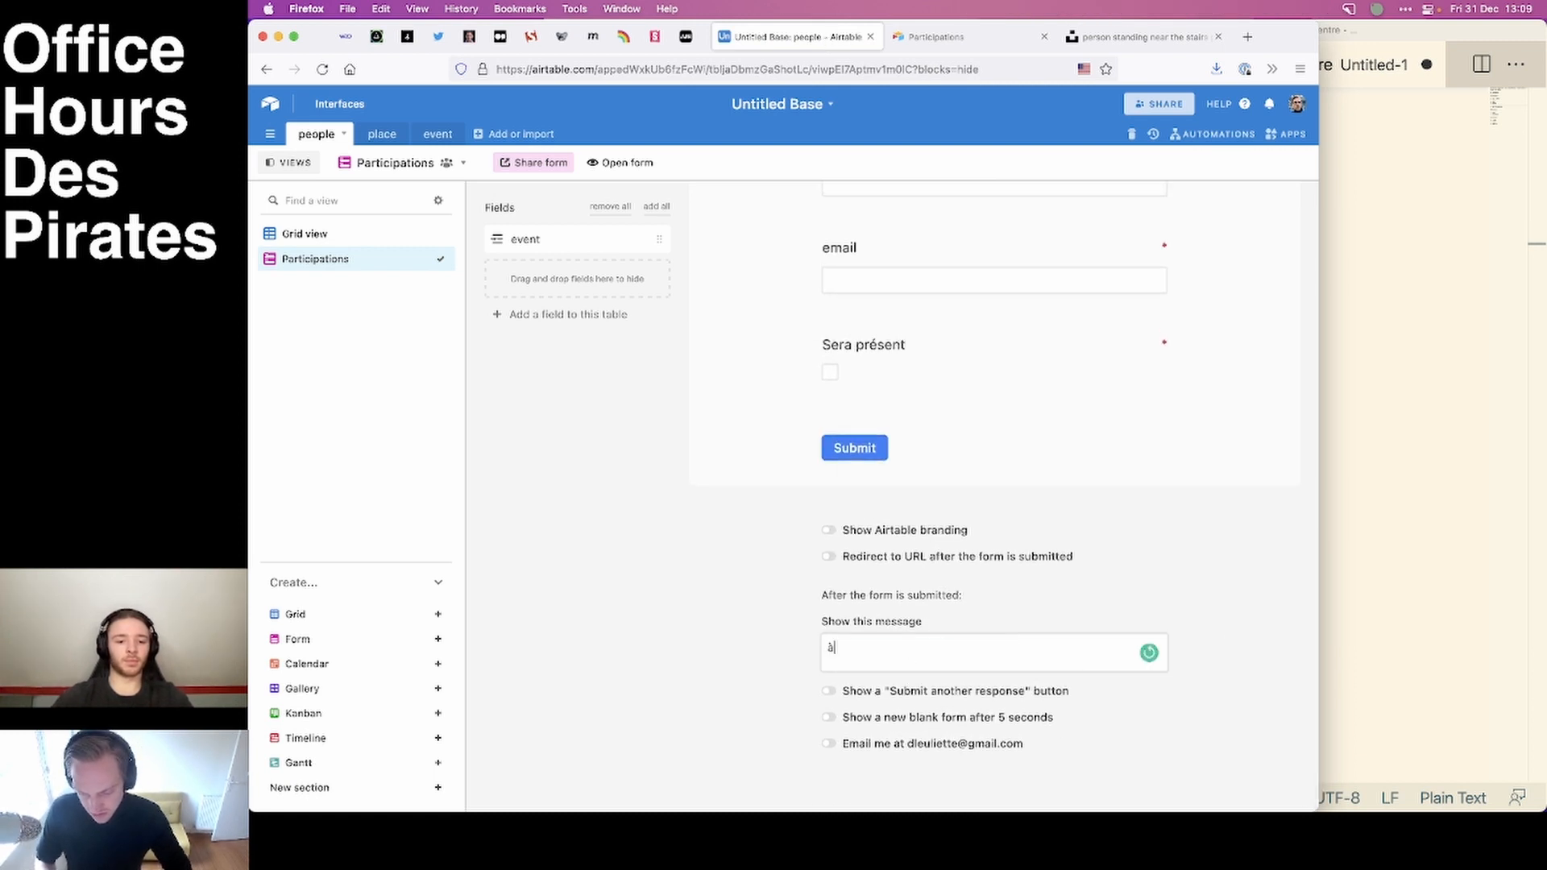
pyautogui.write(' trè')
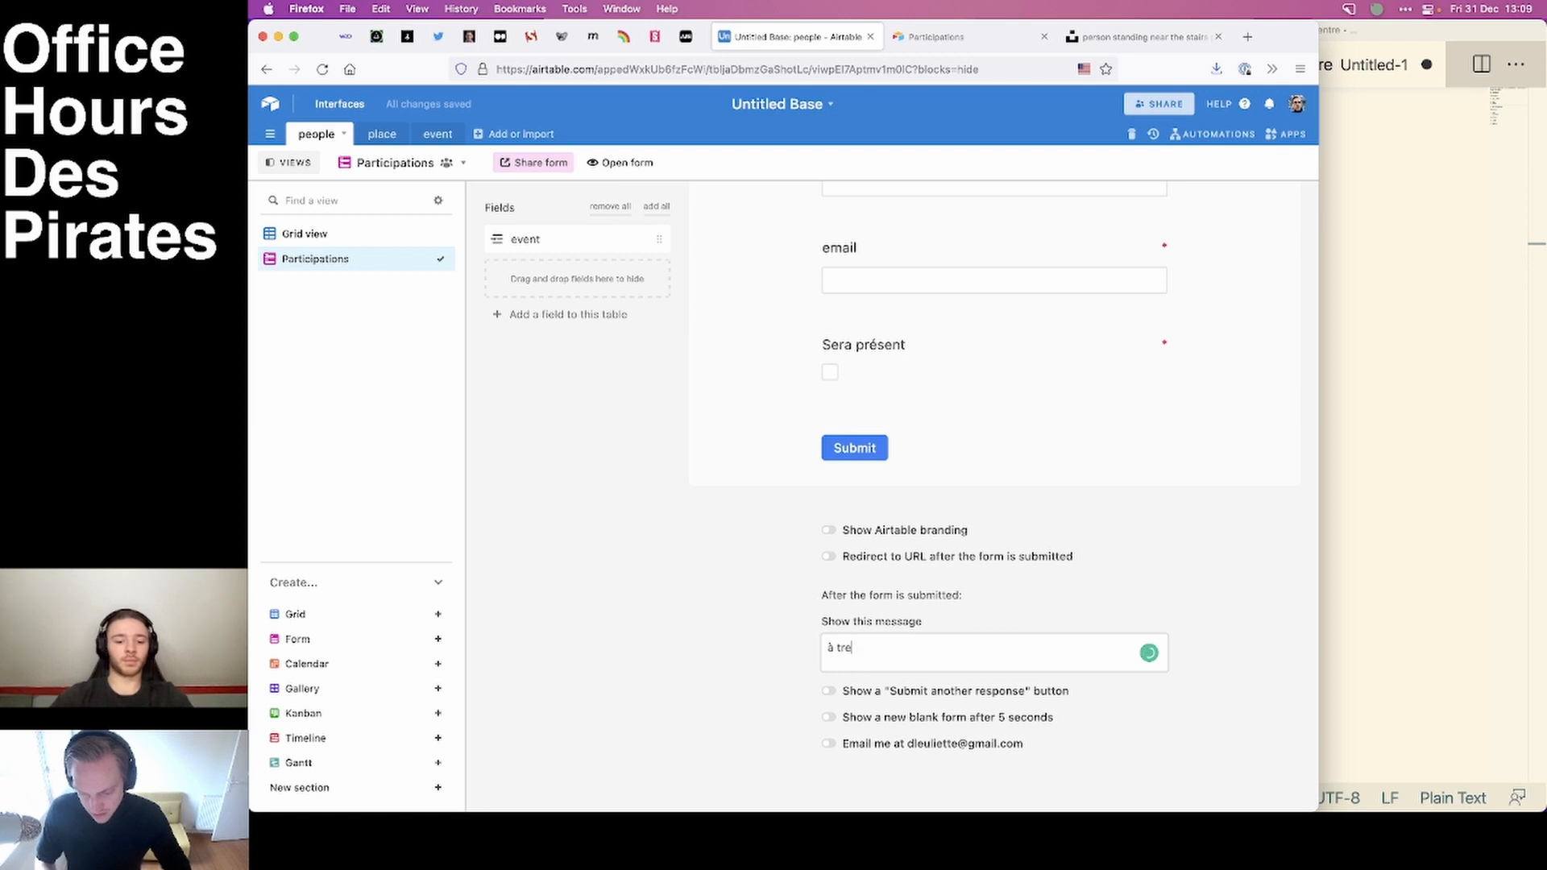
pyautogui.write('s')
pyautogui.press('BackSpace')
pyautogui.press('BackSpace')
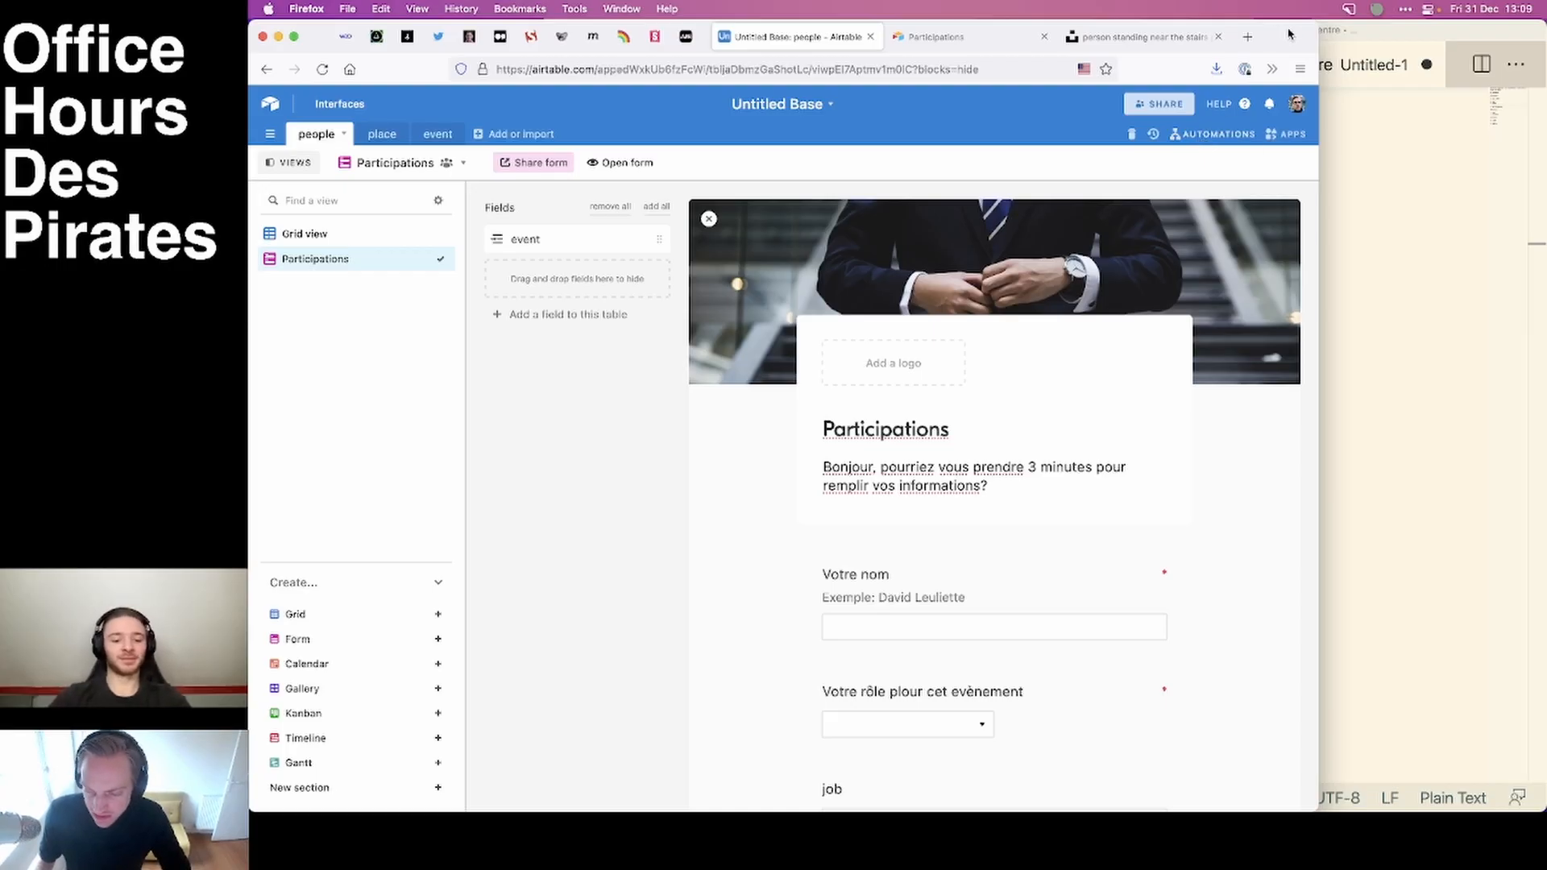
# Create a custom automation that is triggered when a record is created.
pyautogui.click(1203, 135)
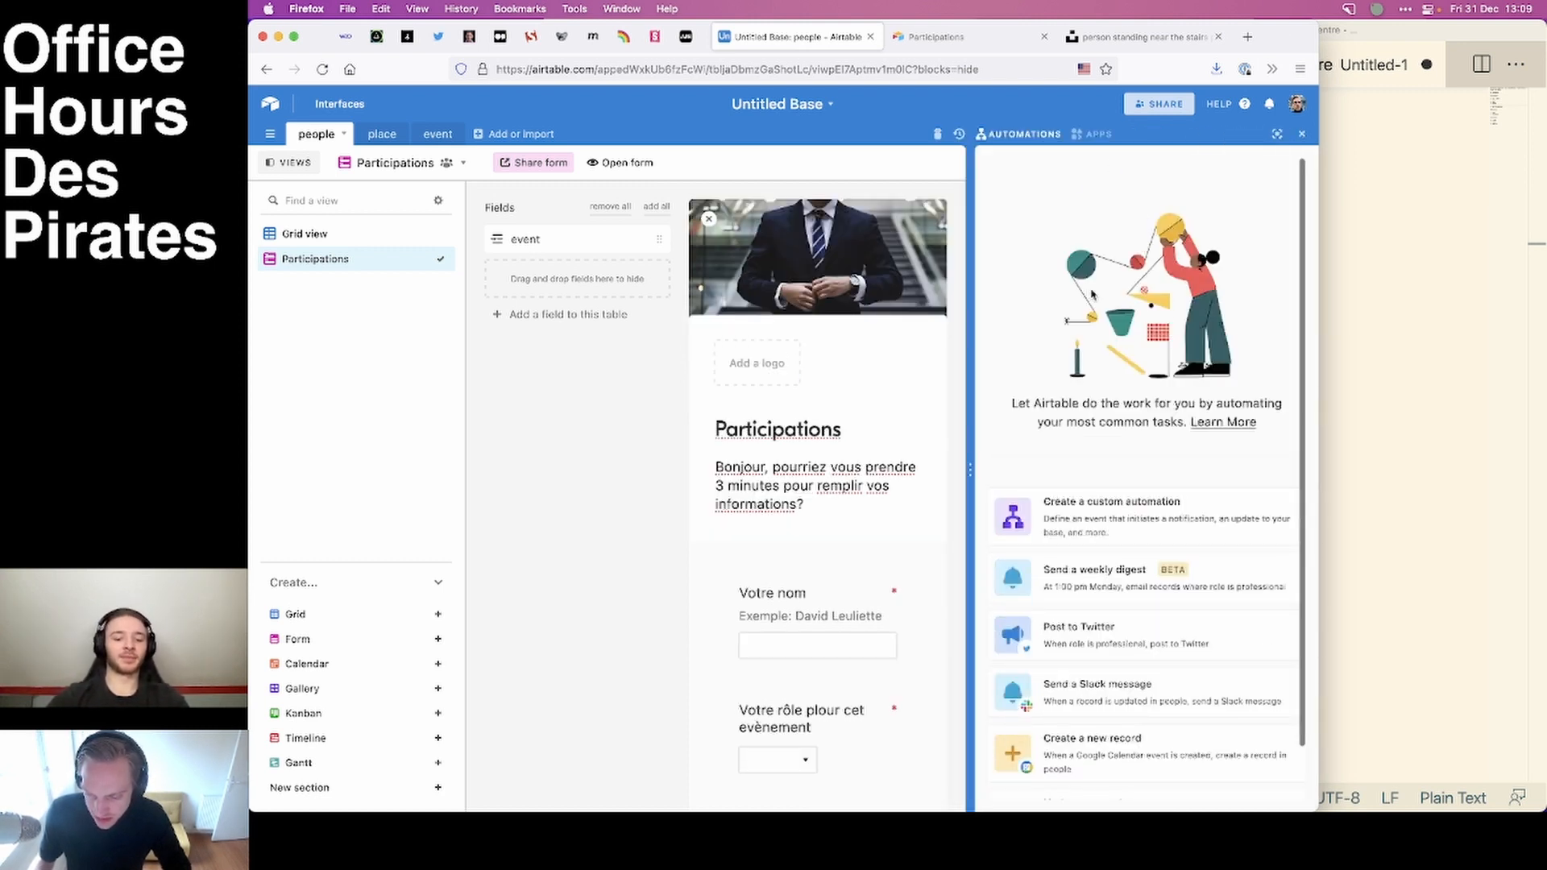
pyautogui.click(1121, 523)
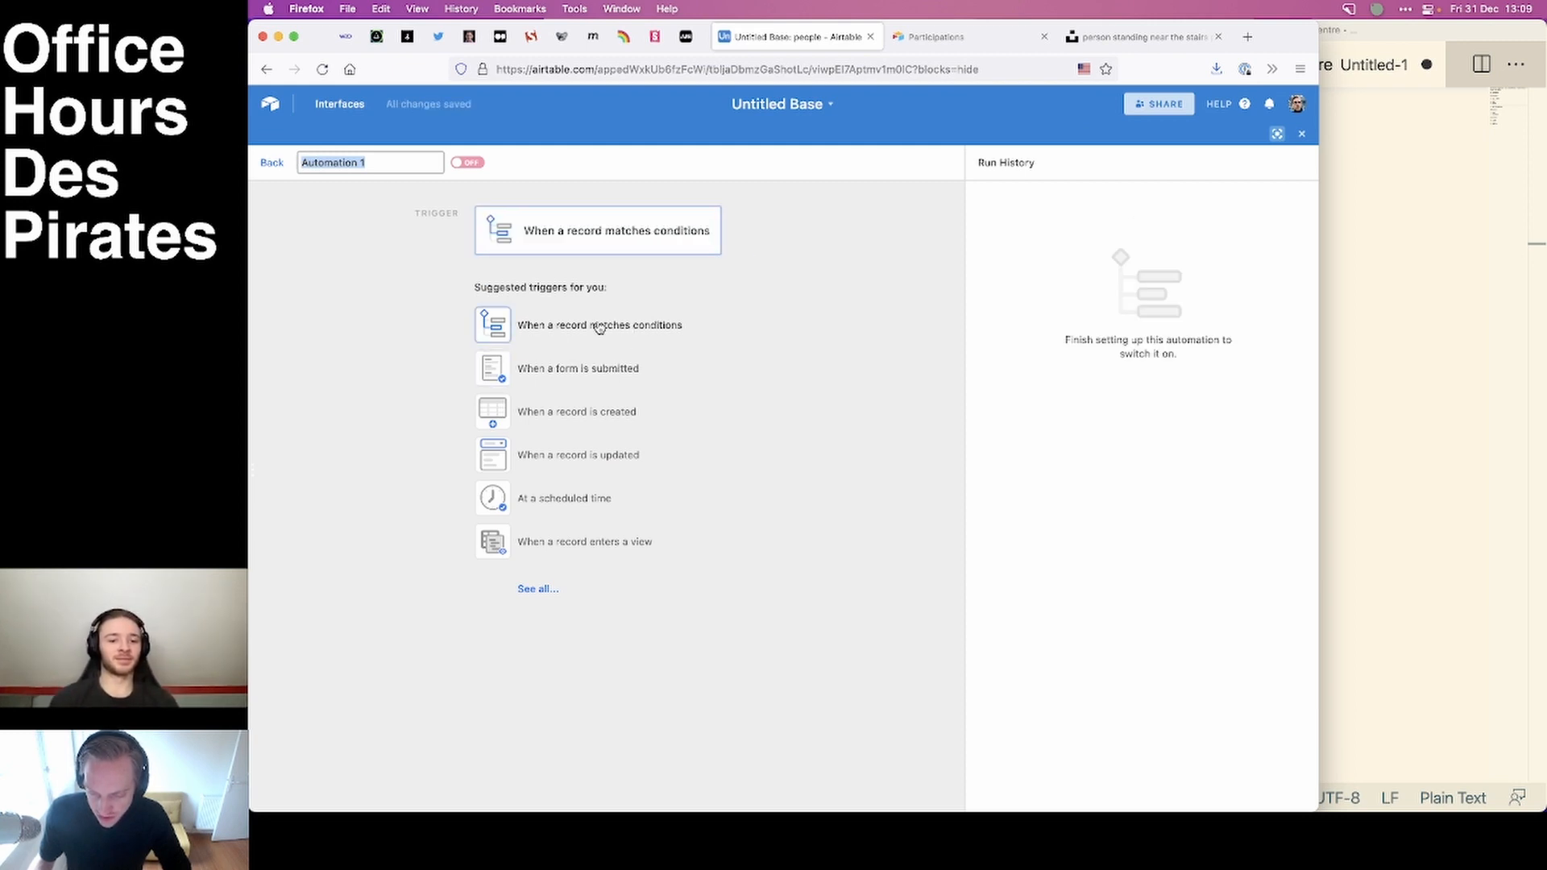
pyautogui.click(576, 414)
# Set the trigger's table to people and run a test of the trigger.
pyautogui.click(607, 392)
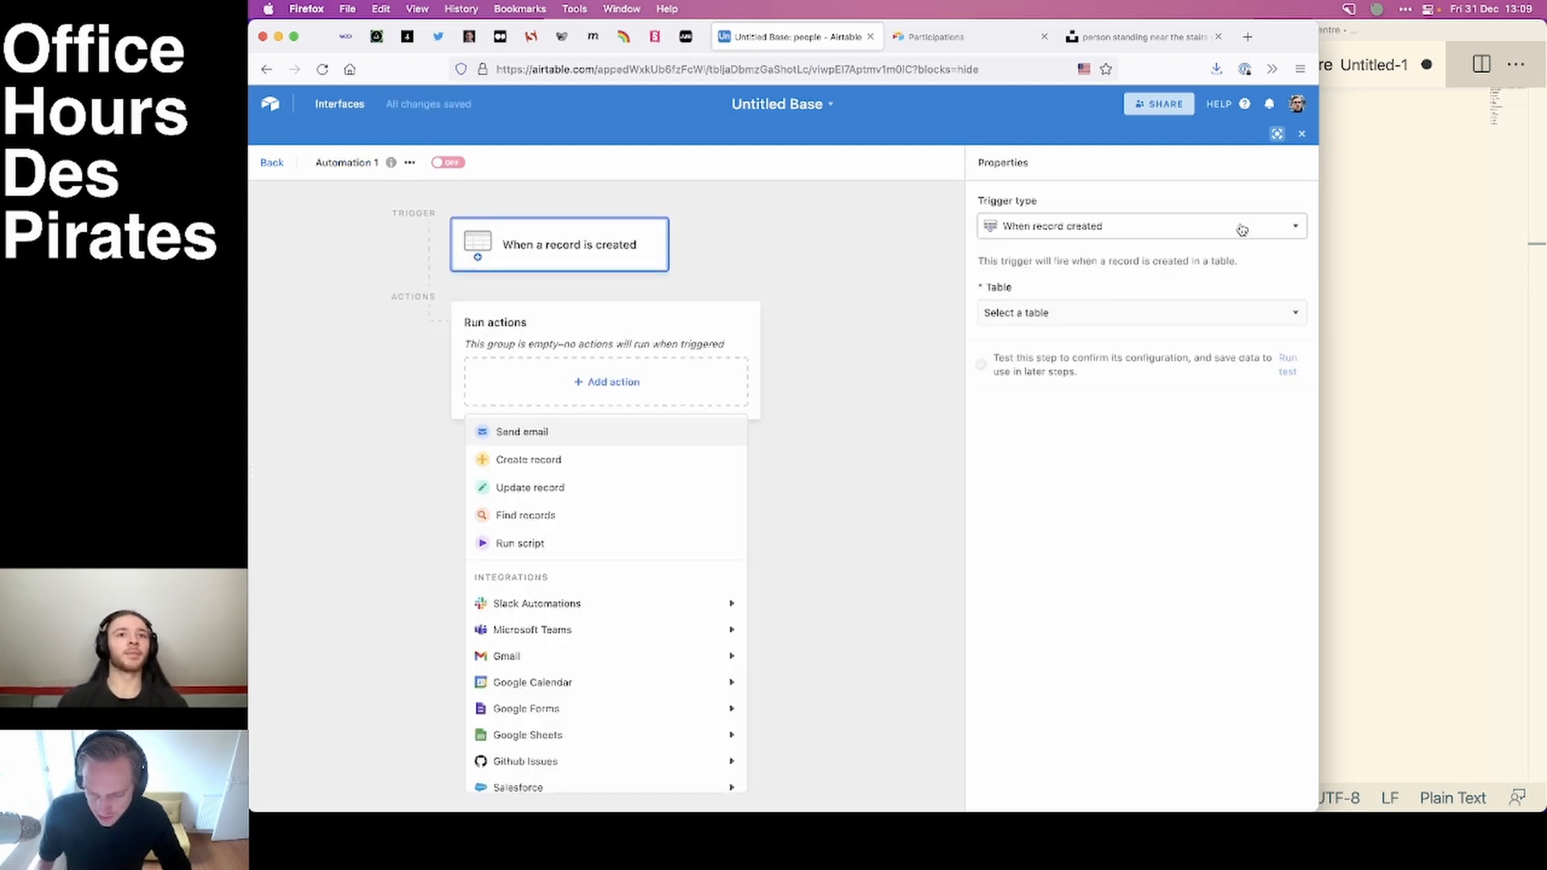
pyautogui.click(1076, 228)
pyautogui.click(1077, 228)
pyautogui.click(1079, 319)
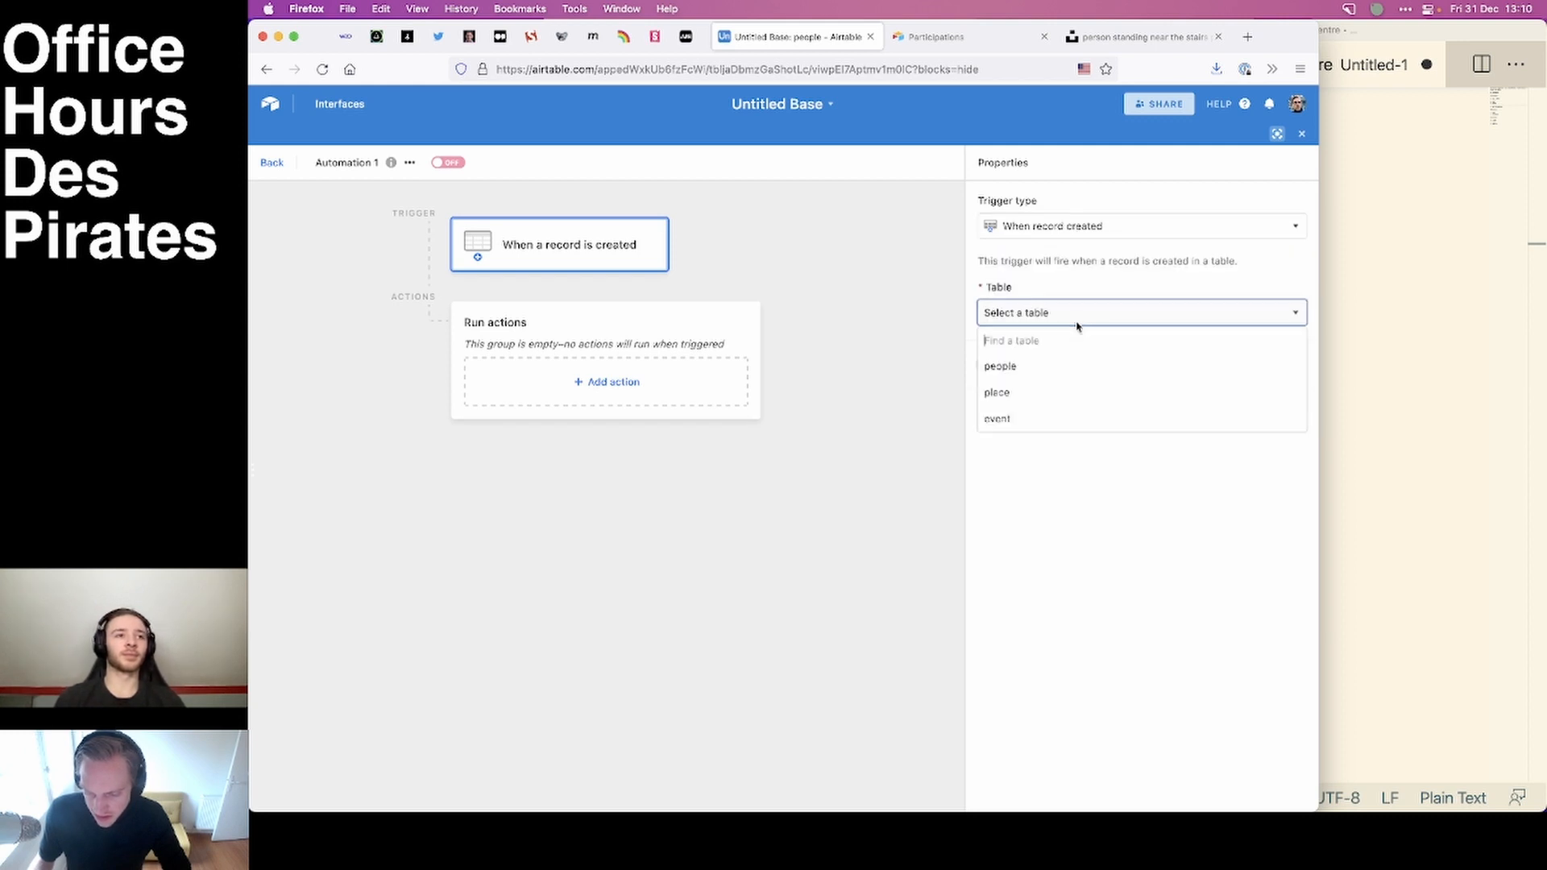
pyautogui.click(1048, 376)
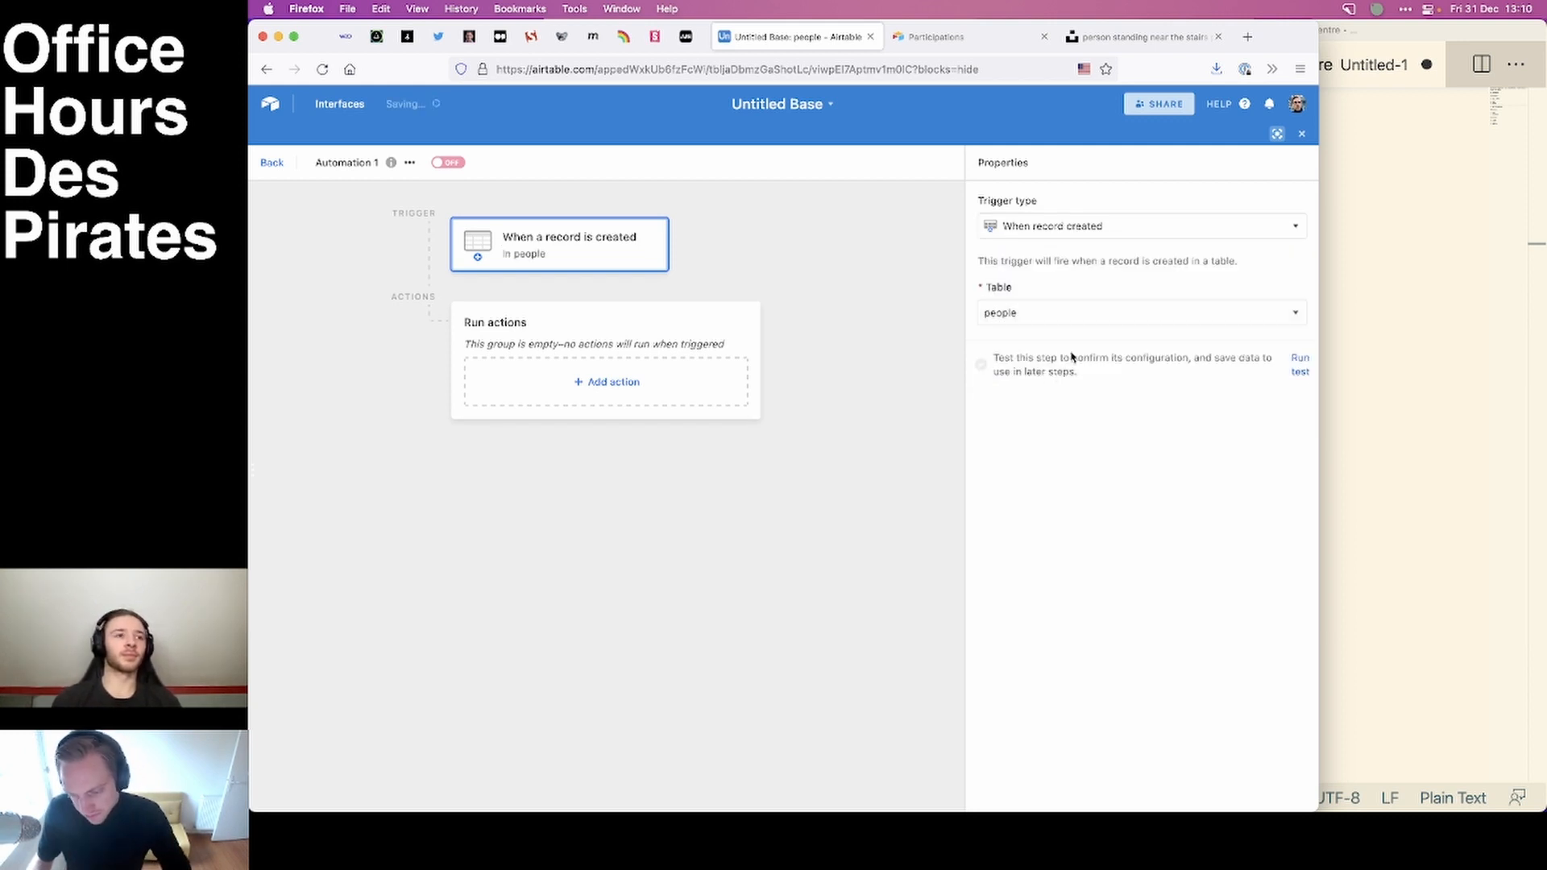
pyautogui.click(1300, 365)
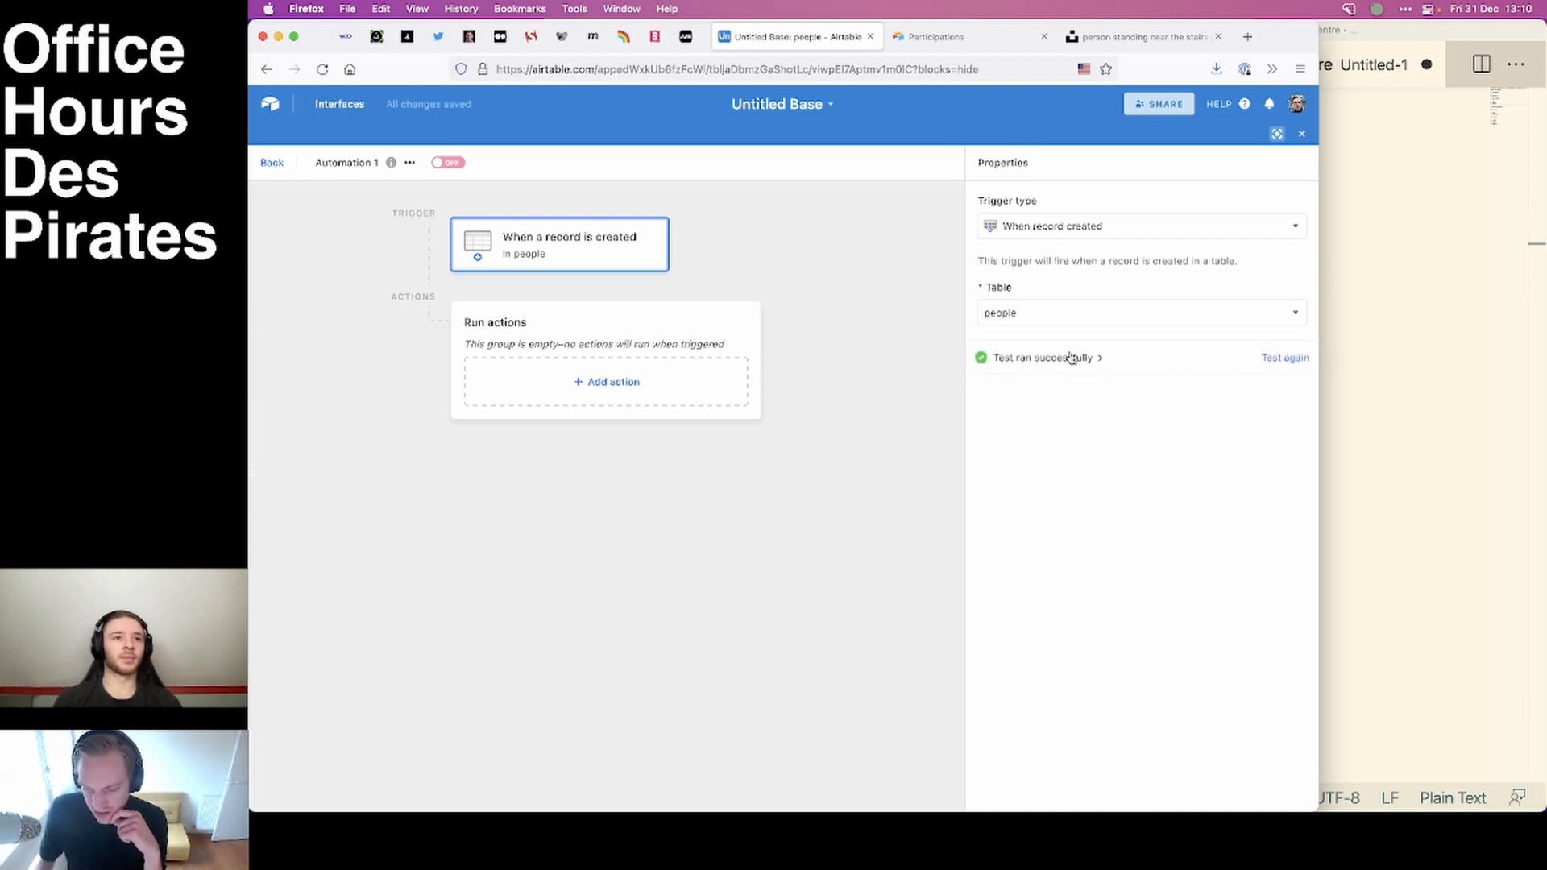
# Add a Gmail Send email action to the automation and select the connected Gmail account.
pyautogui.click(566, 390)
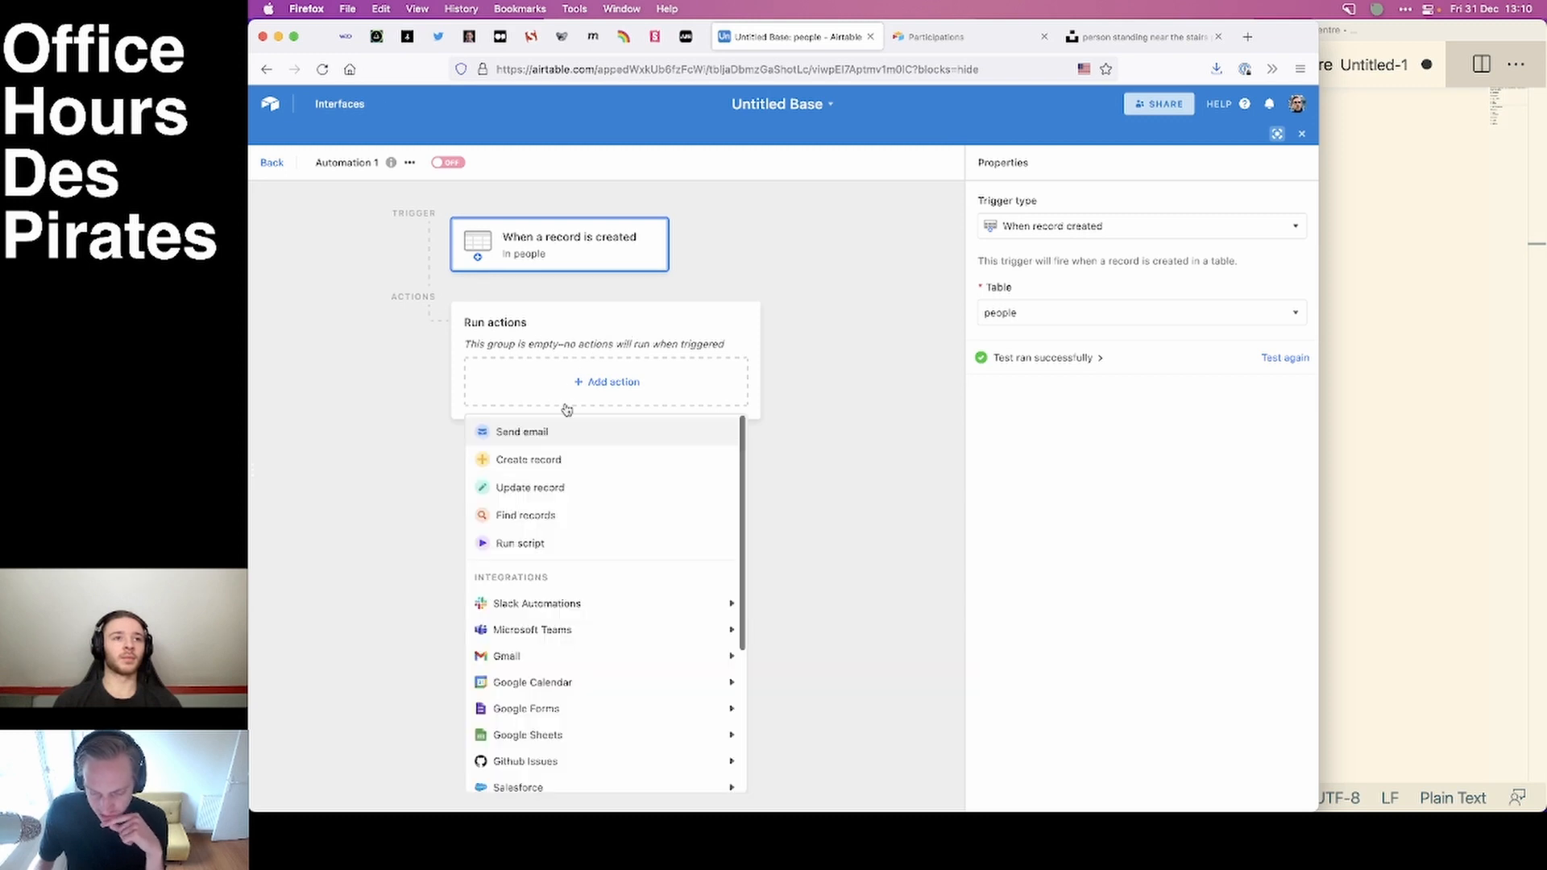
pyautogui.moveTo(582, 601)
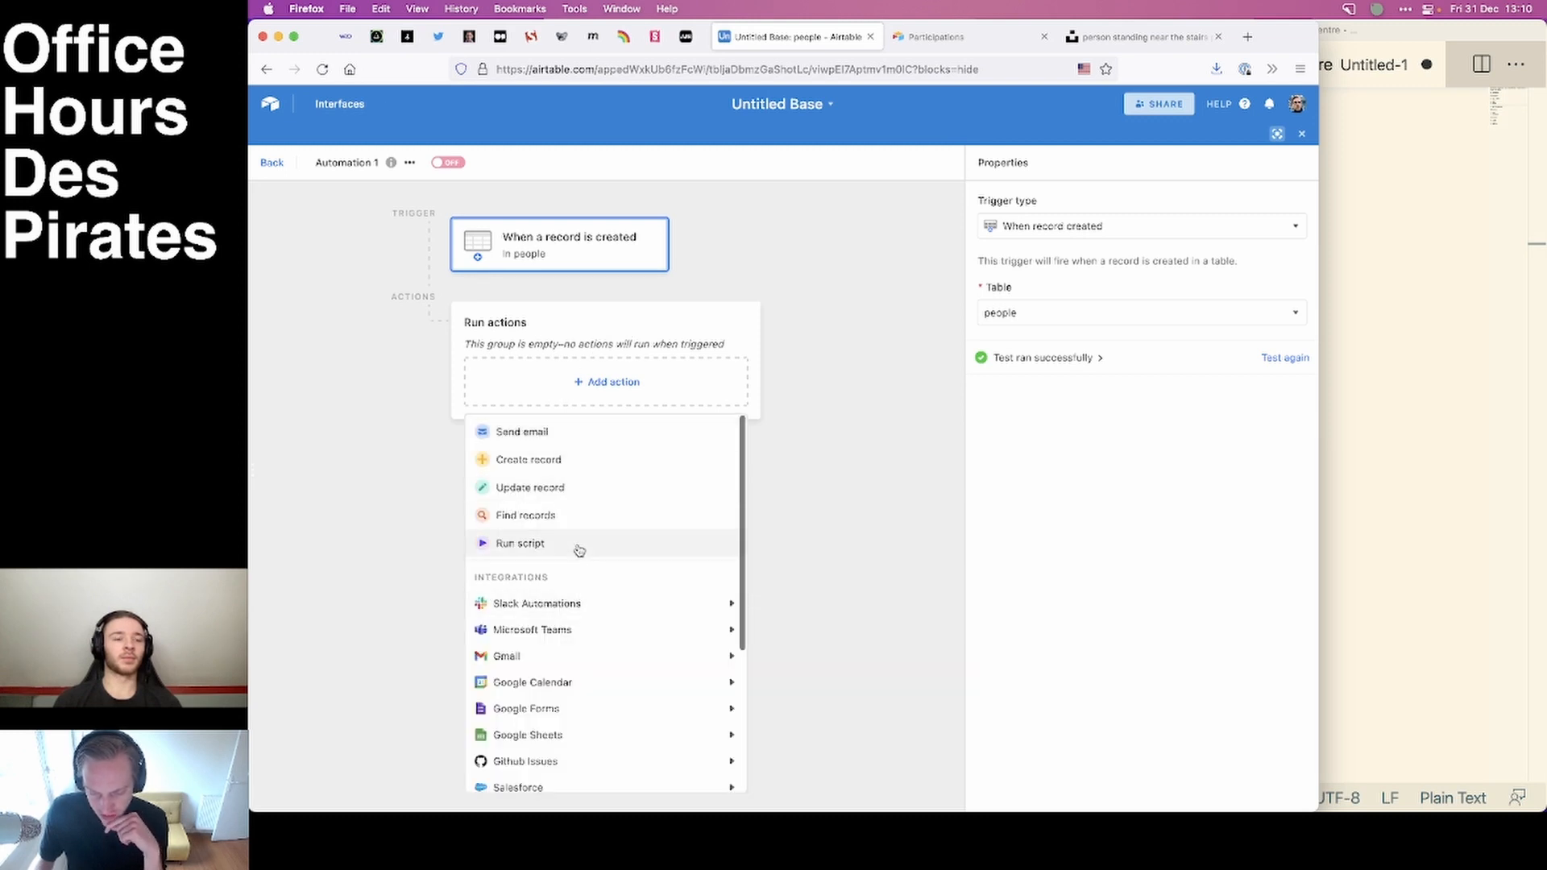
pyautogui.moveTo(569, 653)
pyautogui.click(773, 656)
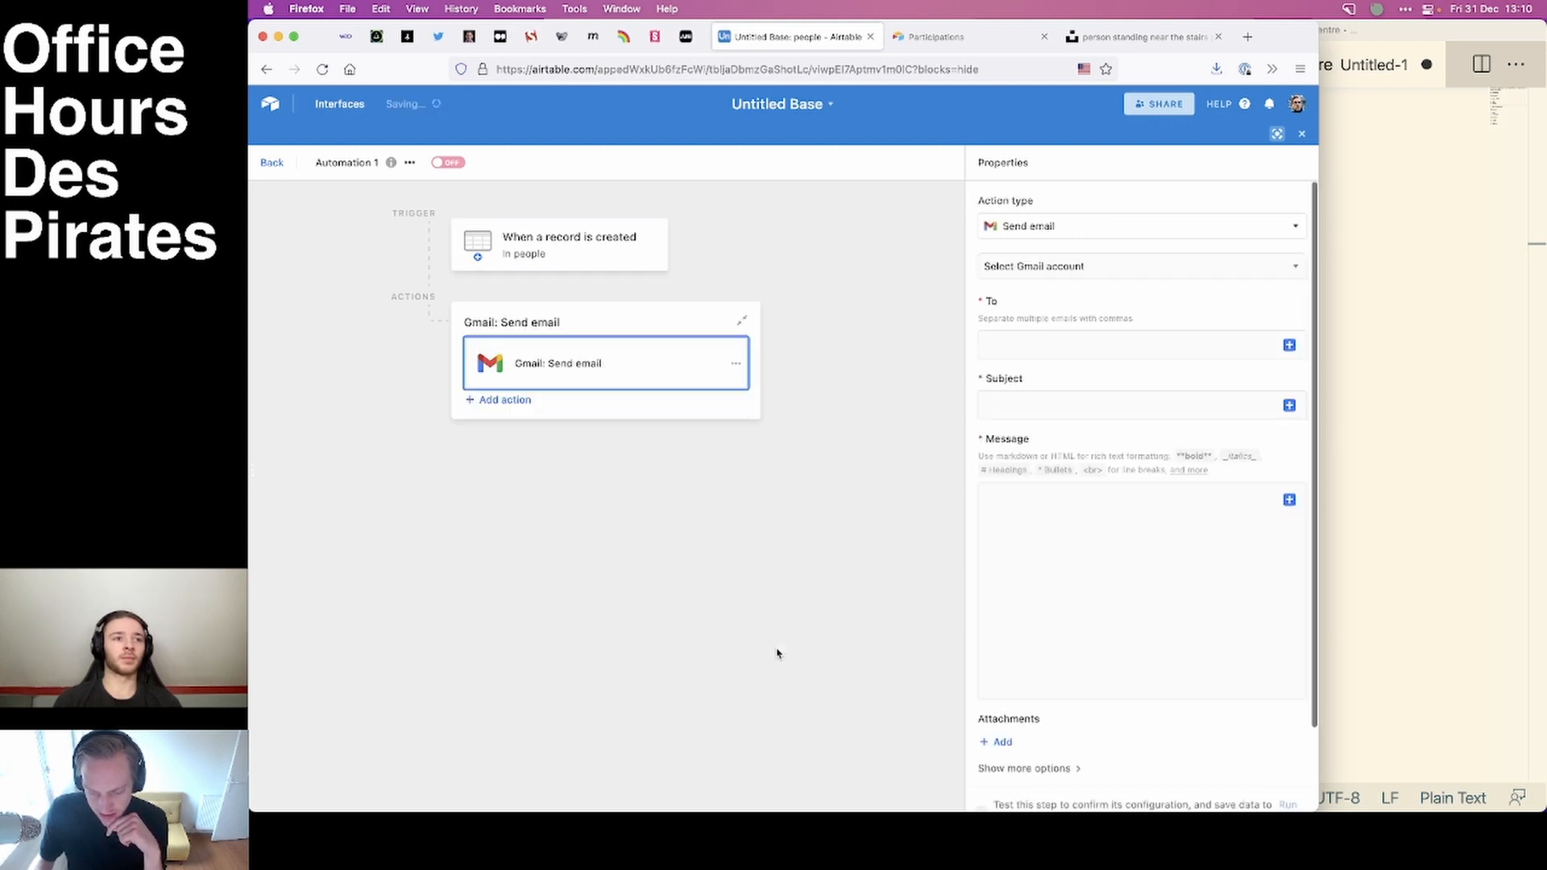
pyautogui.click(1066, 272)
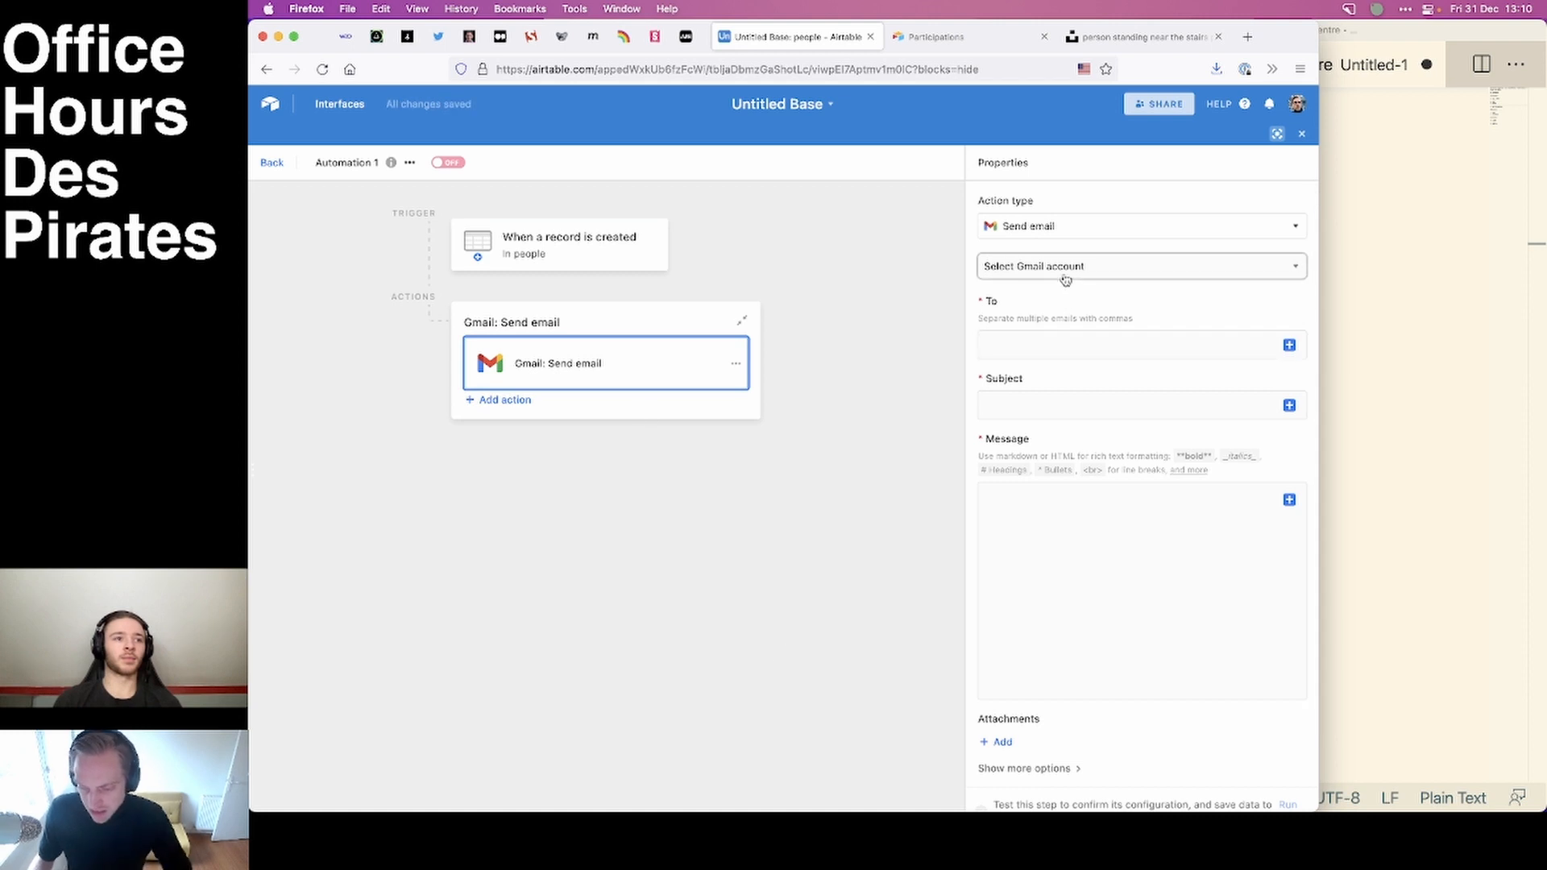
pyautogui.click(1046, 320)
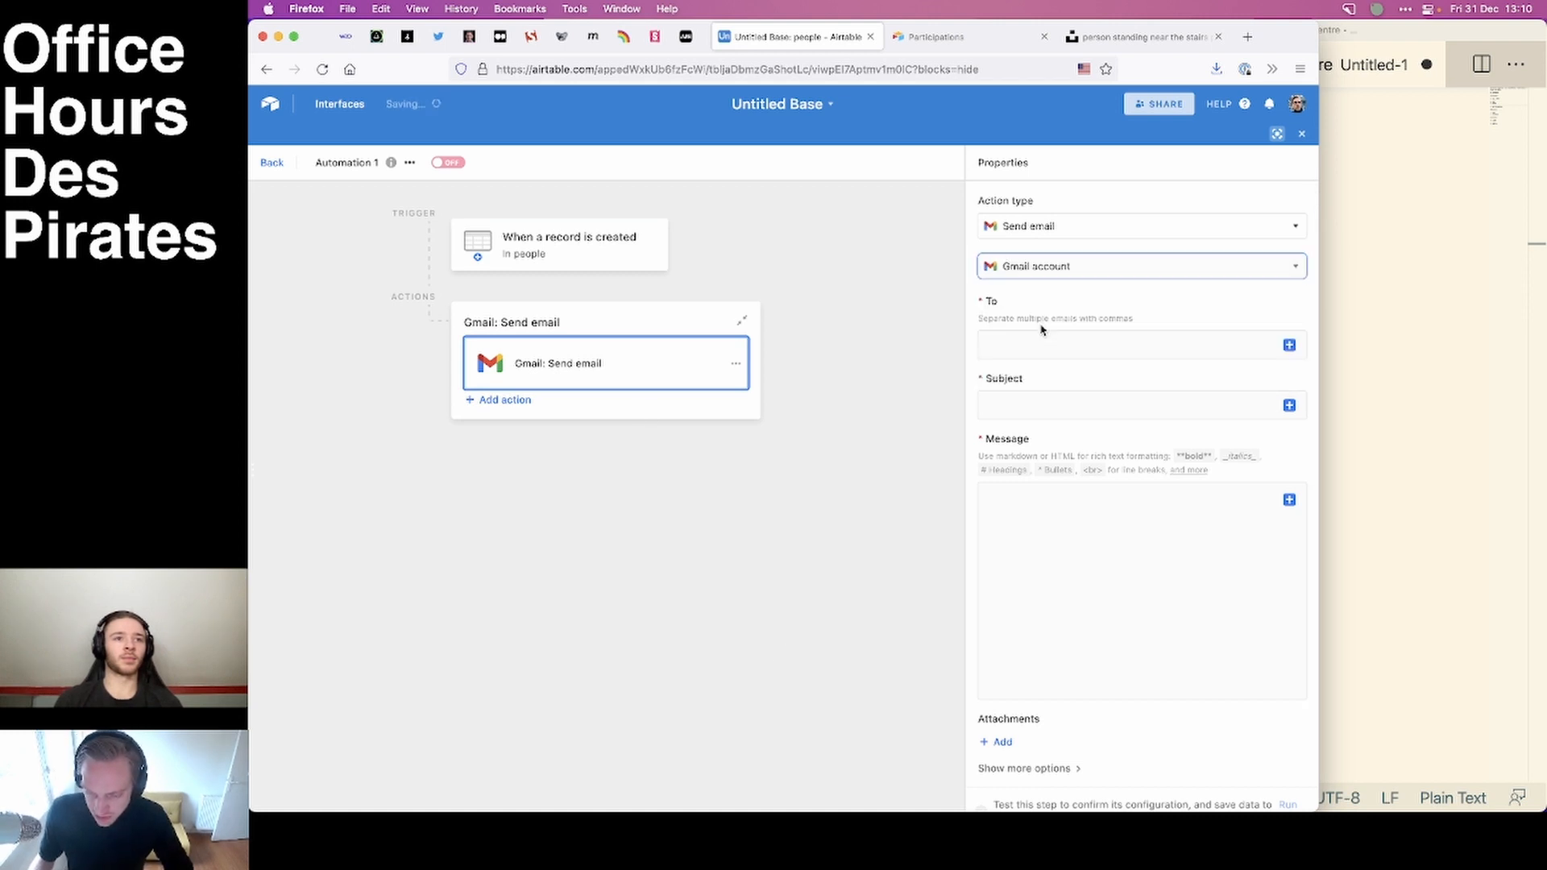
# Set the e-mail's recipient to the email field of the record from the trigger.
pyautogui.click(1045, 344)
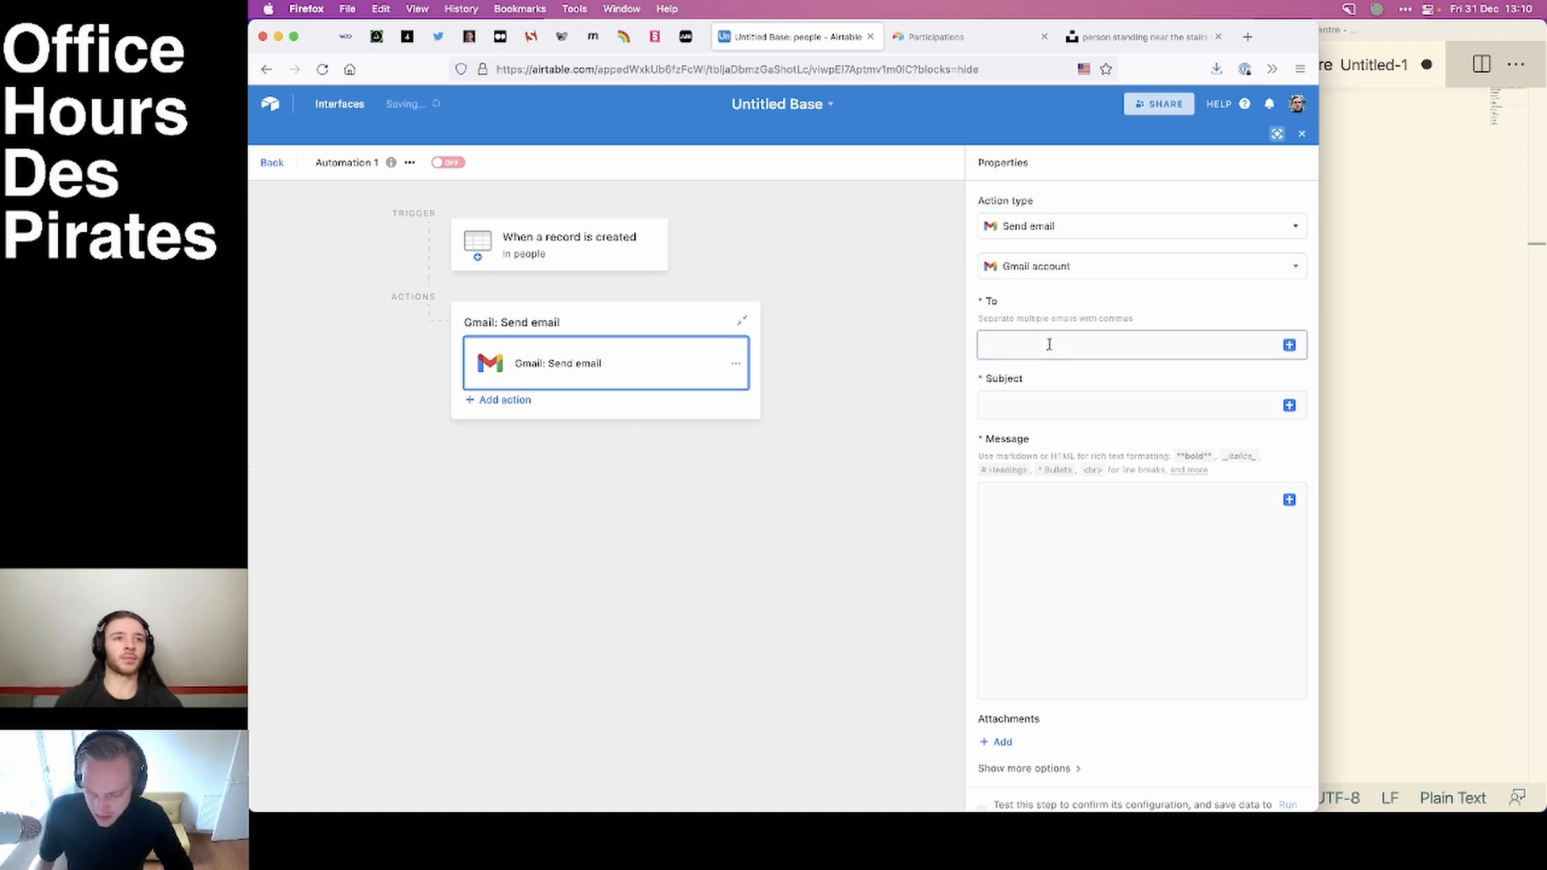
pyautogui.click(1289, 345)
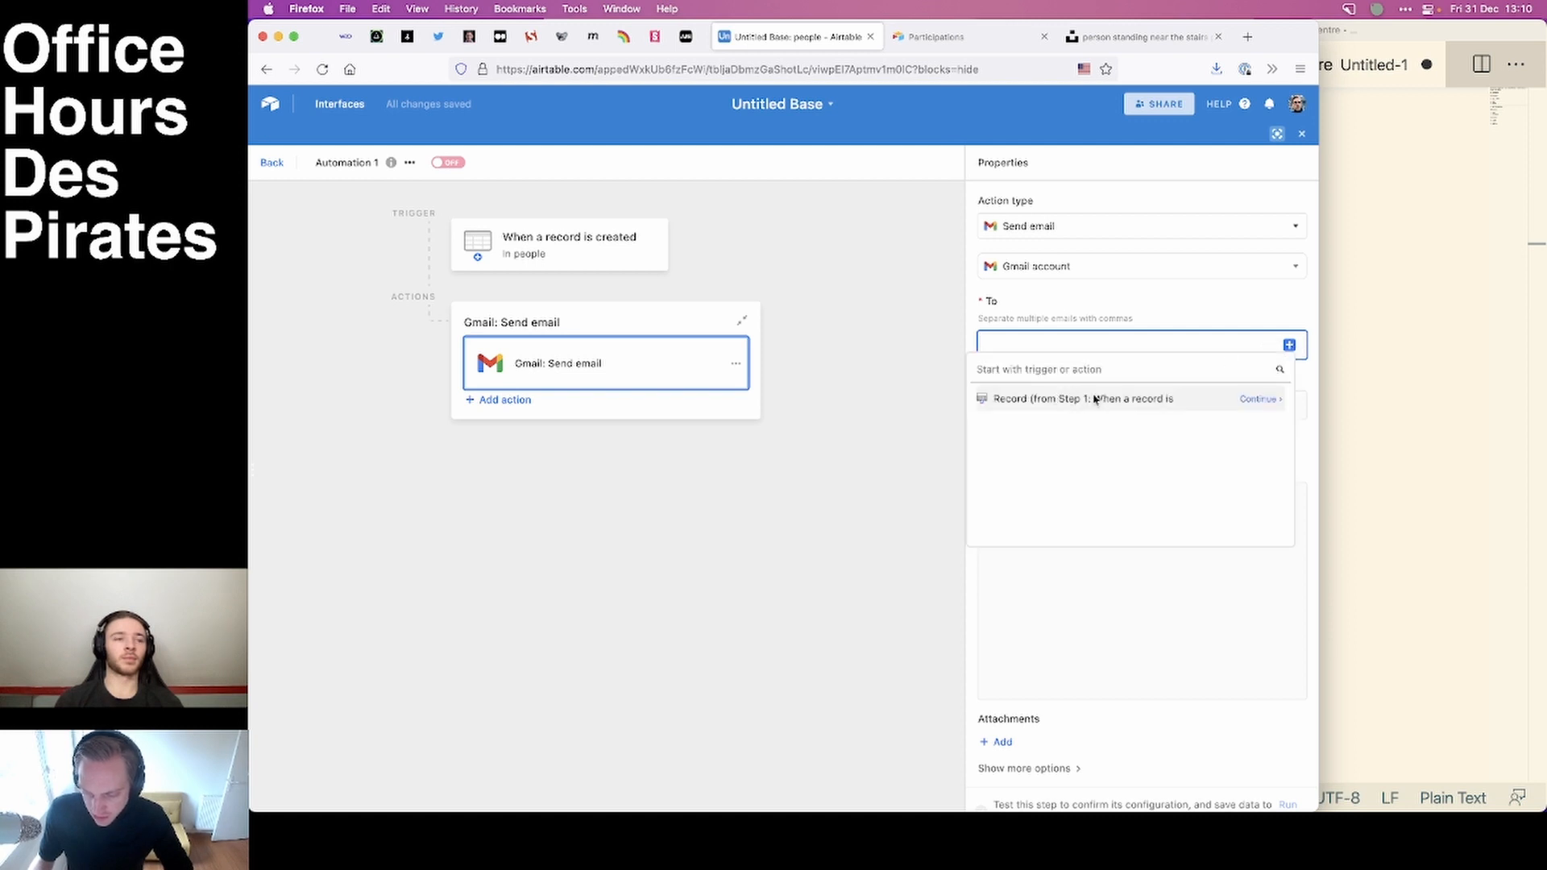
pyautogui.click(1260, 399)
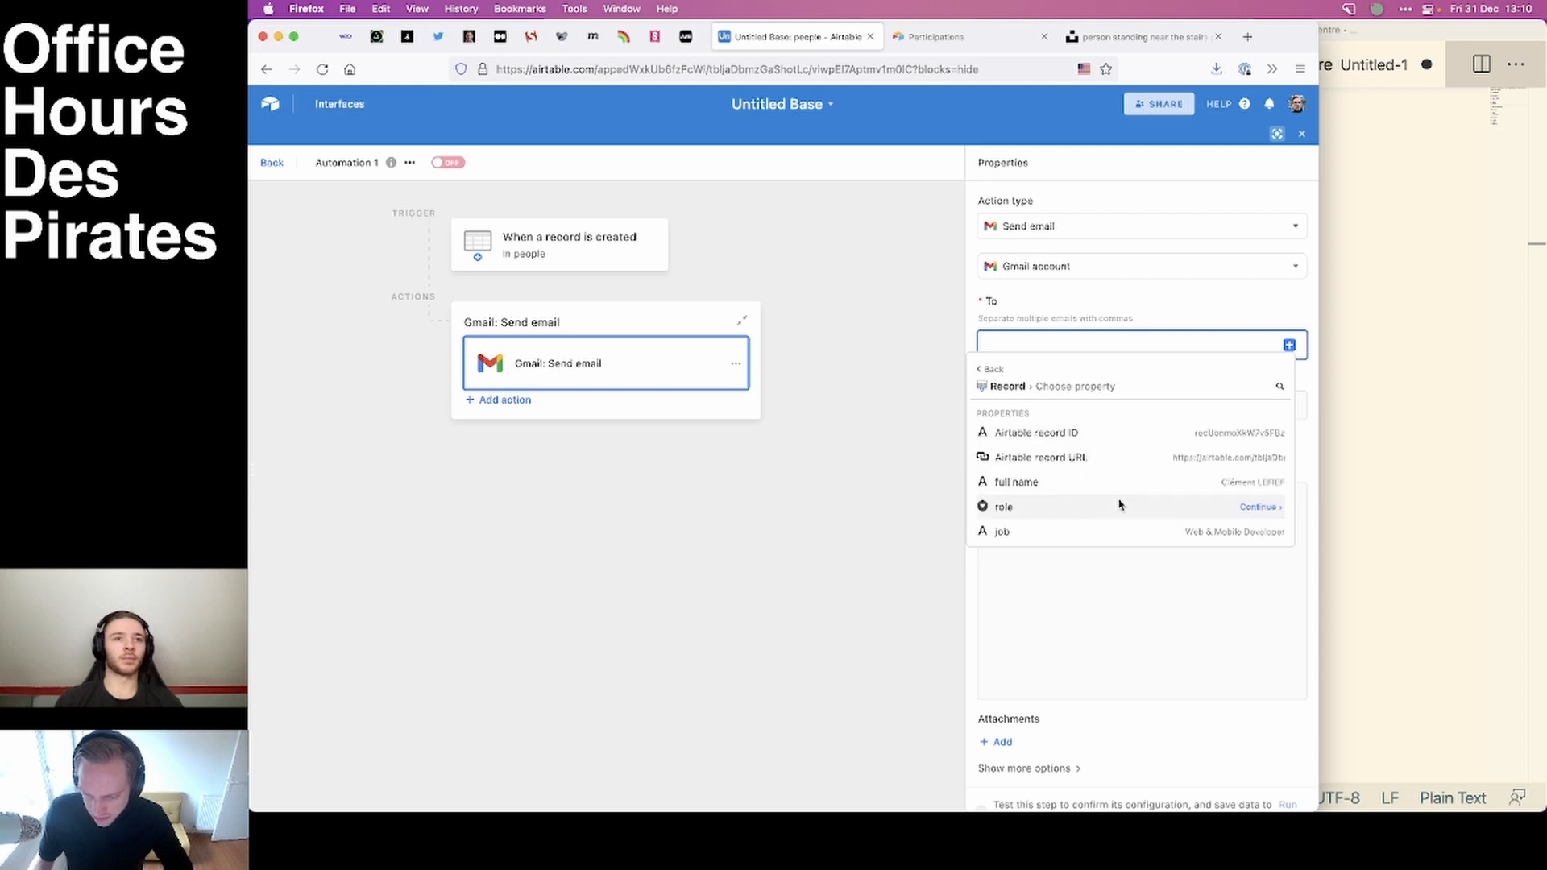
pyautogui.scroll(-2, 1119, 504)
pyautogui.scroll(-1, 1119, 505)
pyautogui.moveTo(1084, 513)
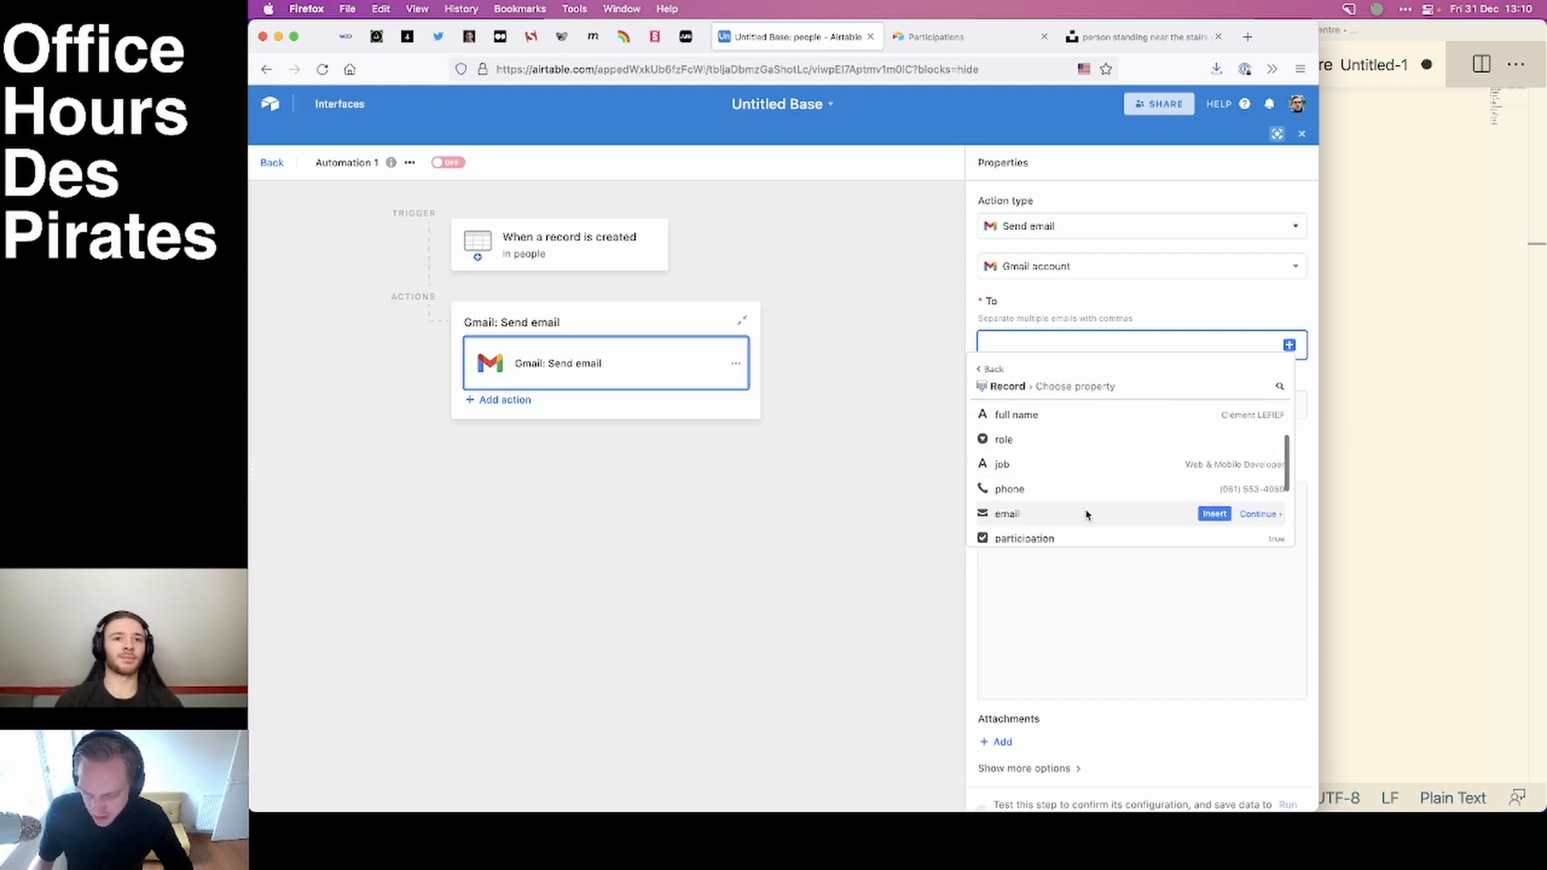
pyautogui.click(1214, 514)
# Set the e-mail's subject to "Préparez votre prochain entretien".
pyautogui.click(1033, 404)
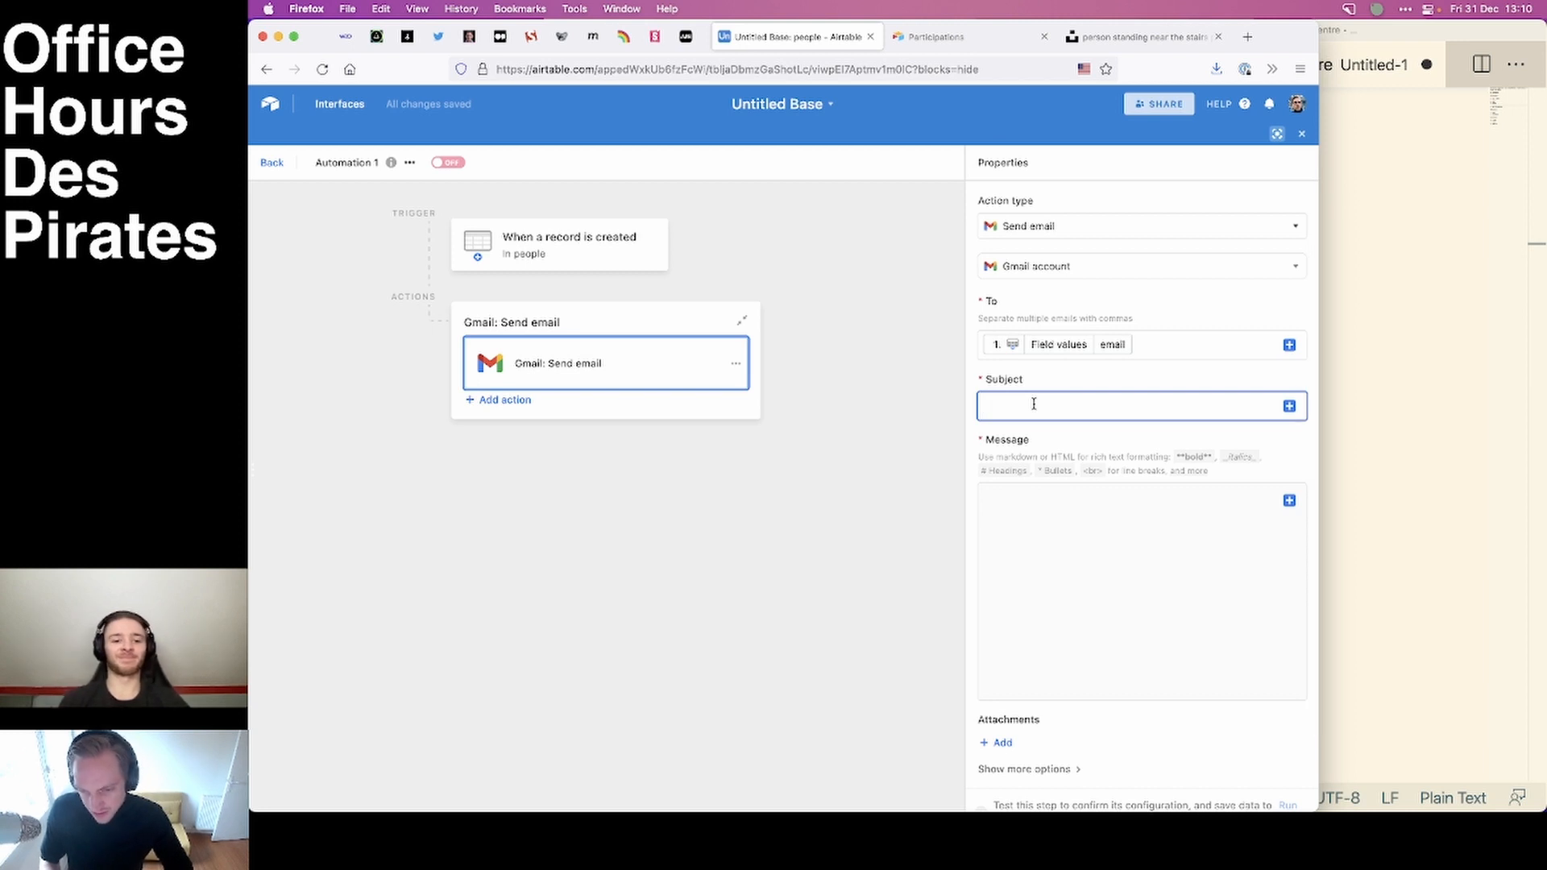
pyautogui.write('MErci')
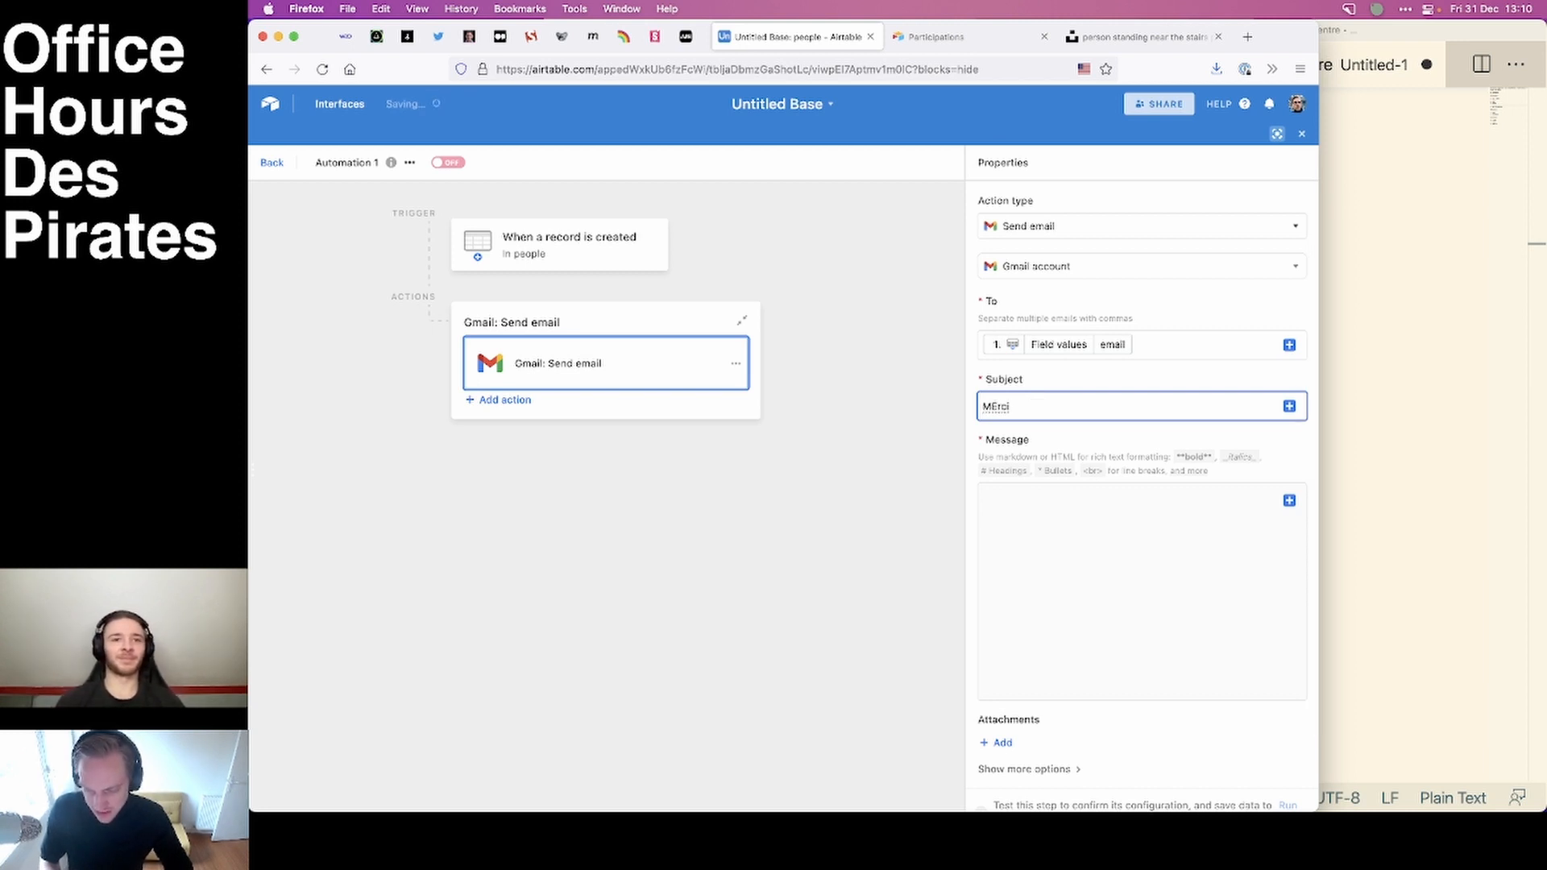
pyautogui.press('BackSpace')
pyautogui.press('BackSpace')
pyautogui.press('BackSpace')
pyautogui.press('BackSpace')
pyautogui.press('BackSpace')
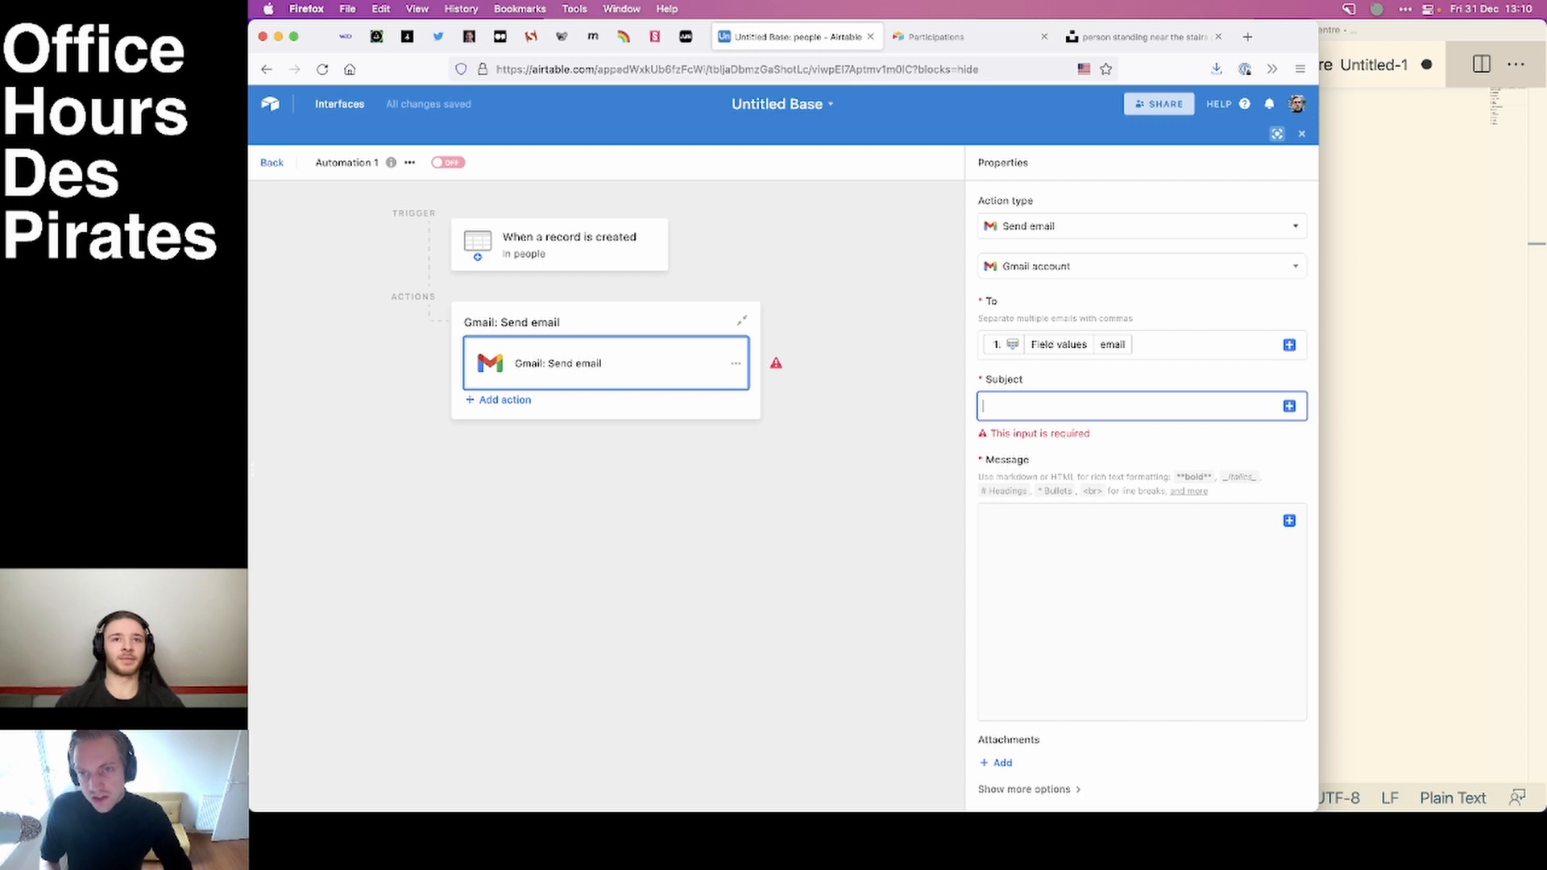
pyautogui.write('Prépar')
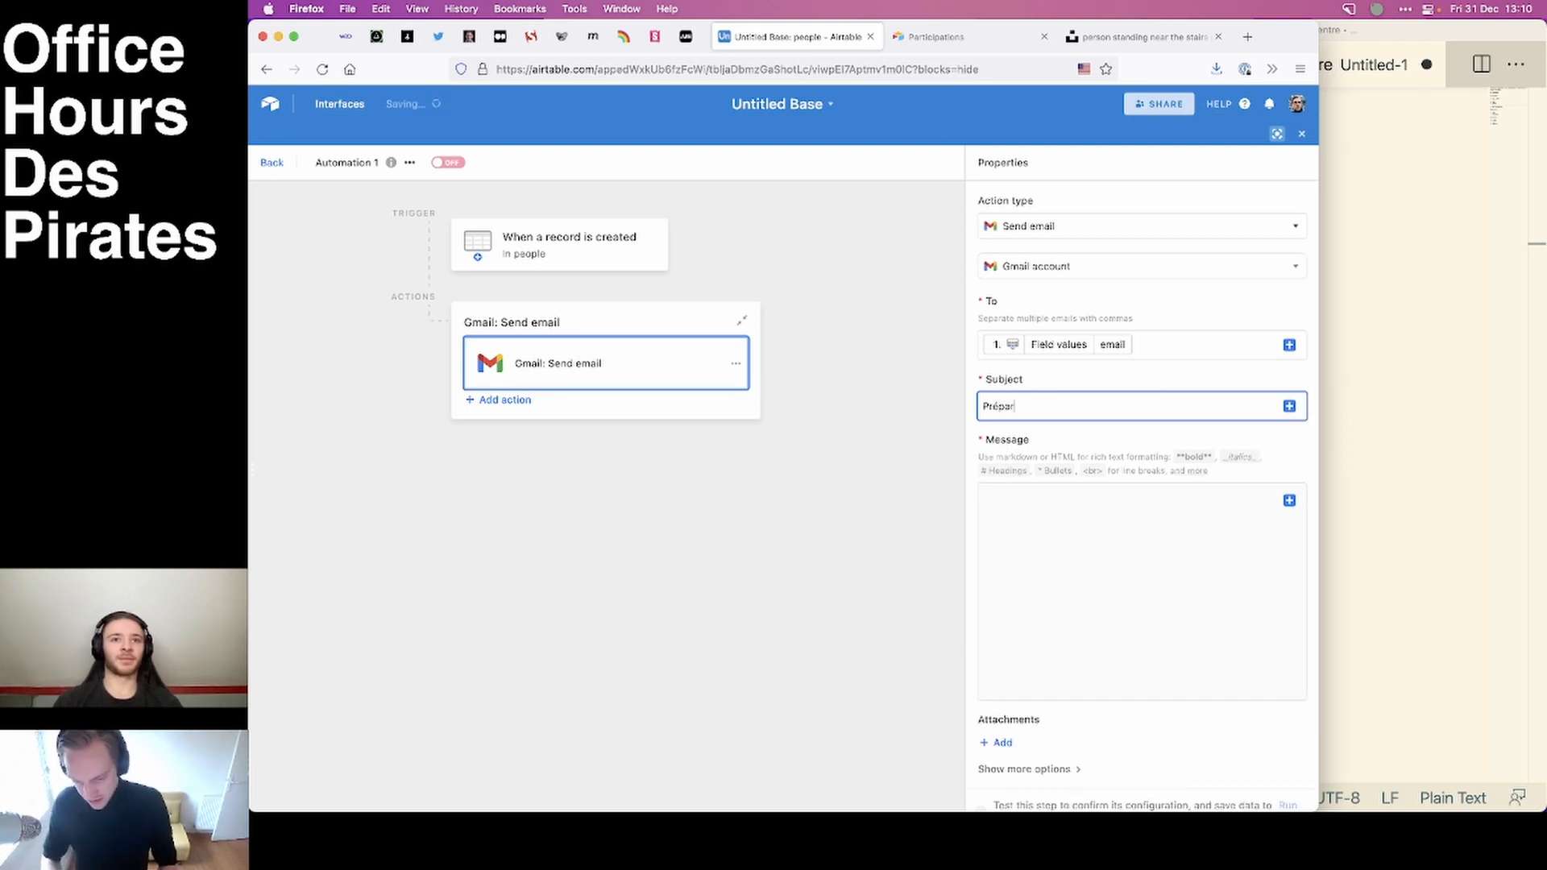
pyautogui.write('ez votre p')
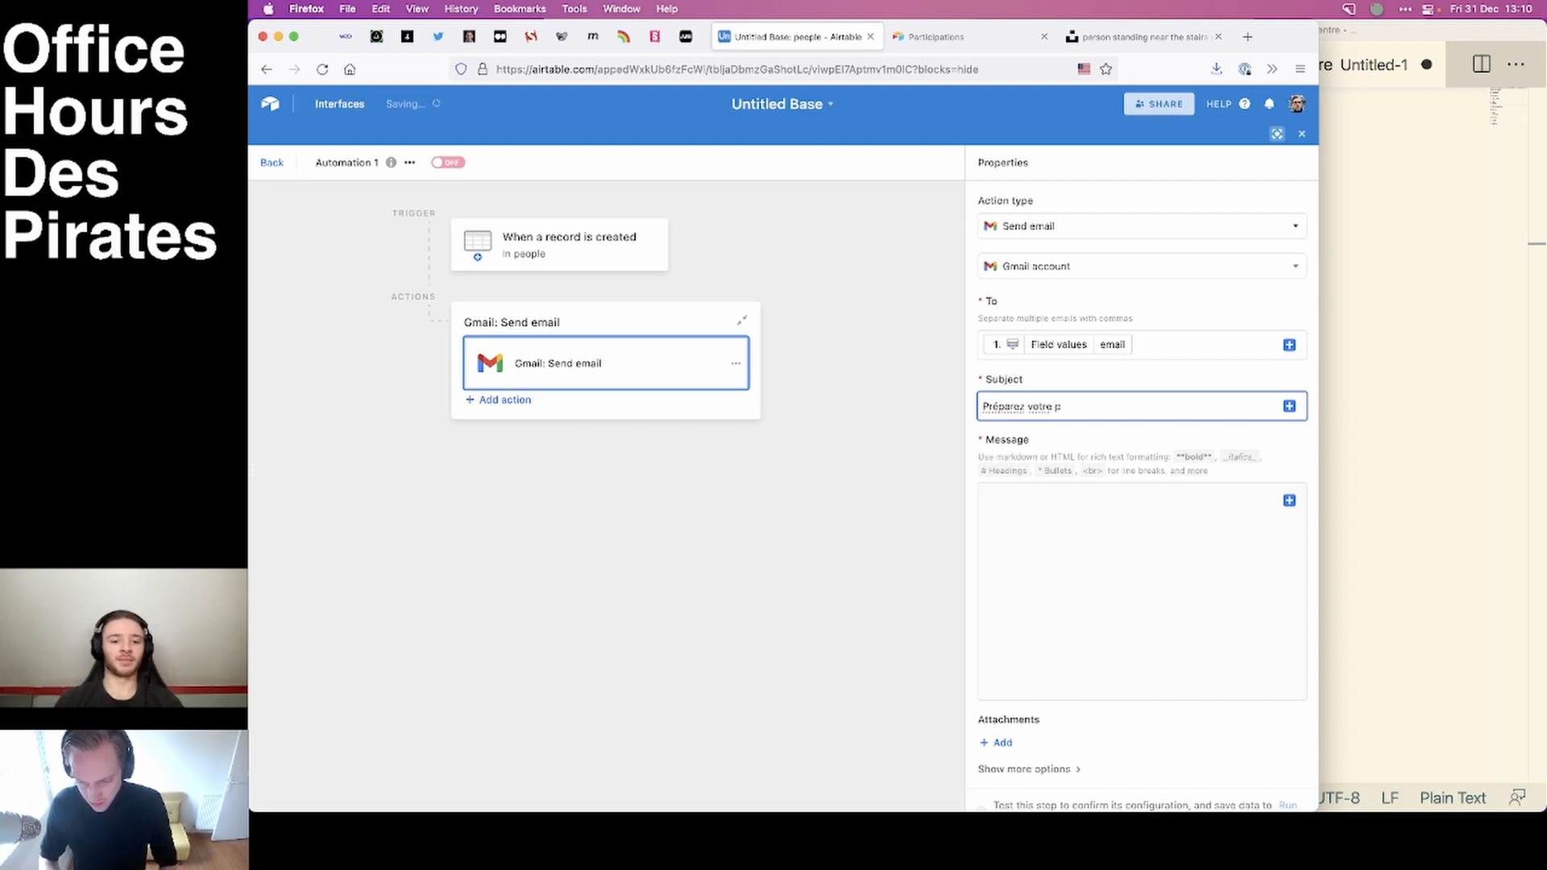
pyautogui.write('rochain entretien')
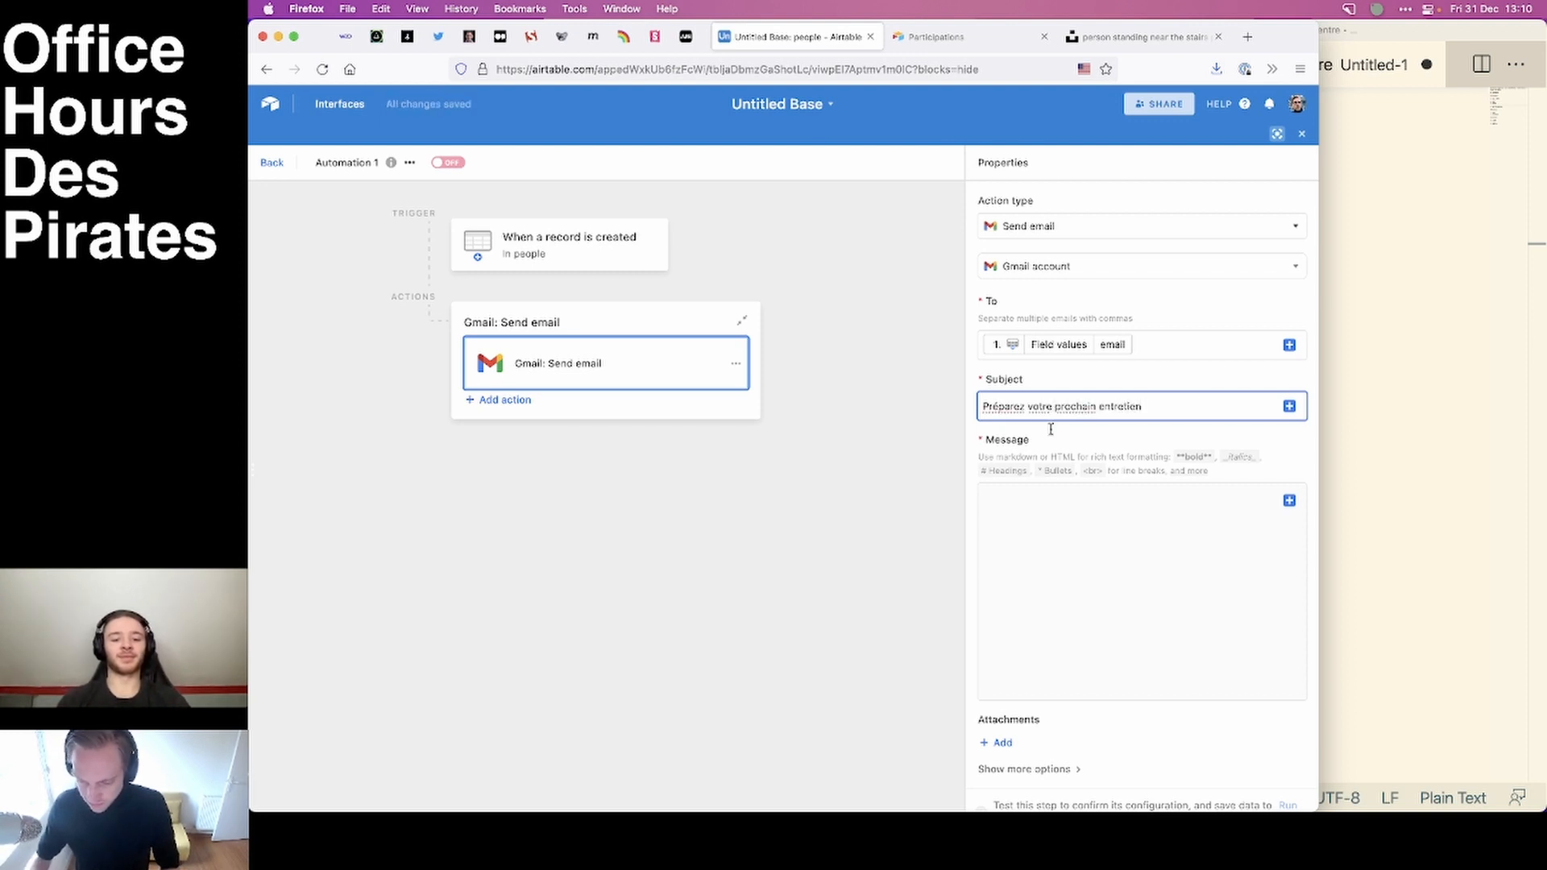
# Start the e-mail message with "Bonjour,", a blank line and "Notre", and return to the list of automations.
pyautogui.click(1079, 573)
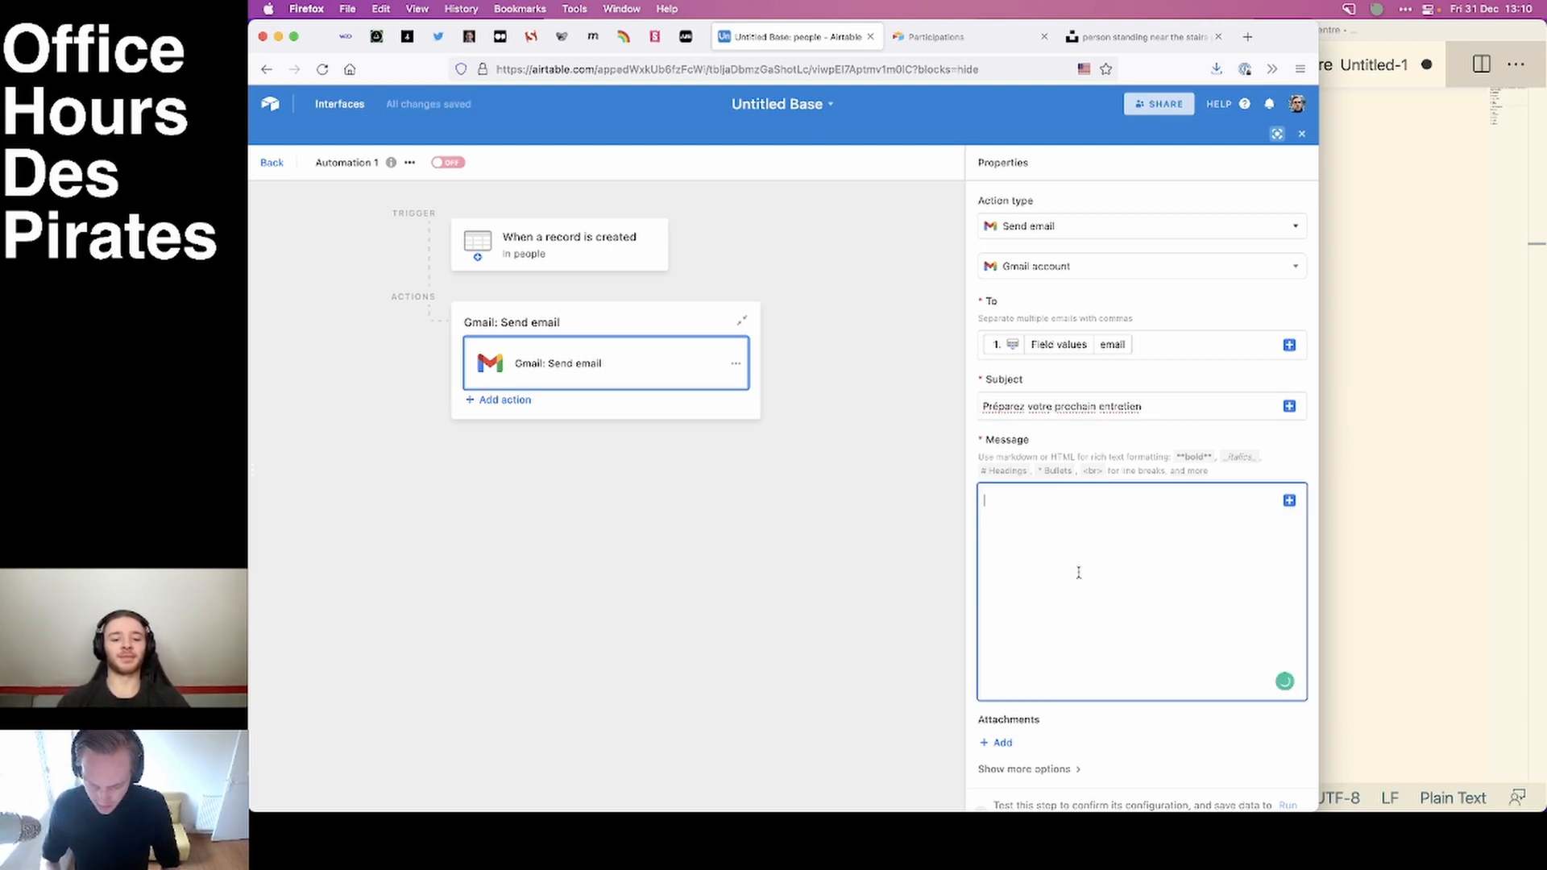
pyautogui.write('Bonjour,')
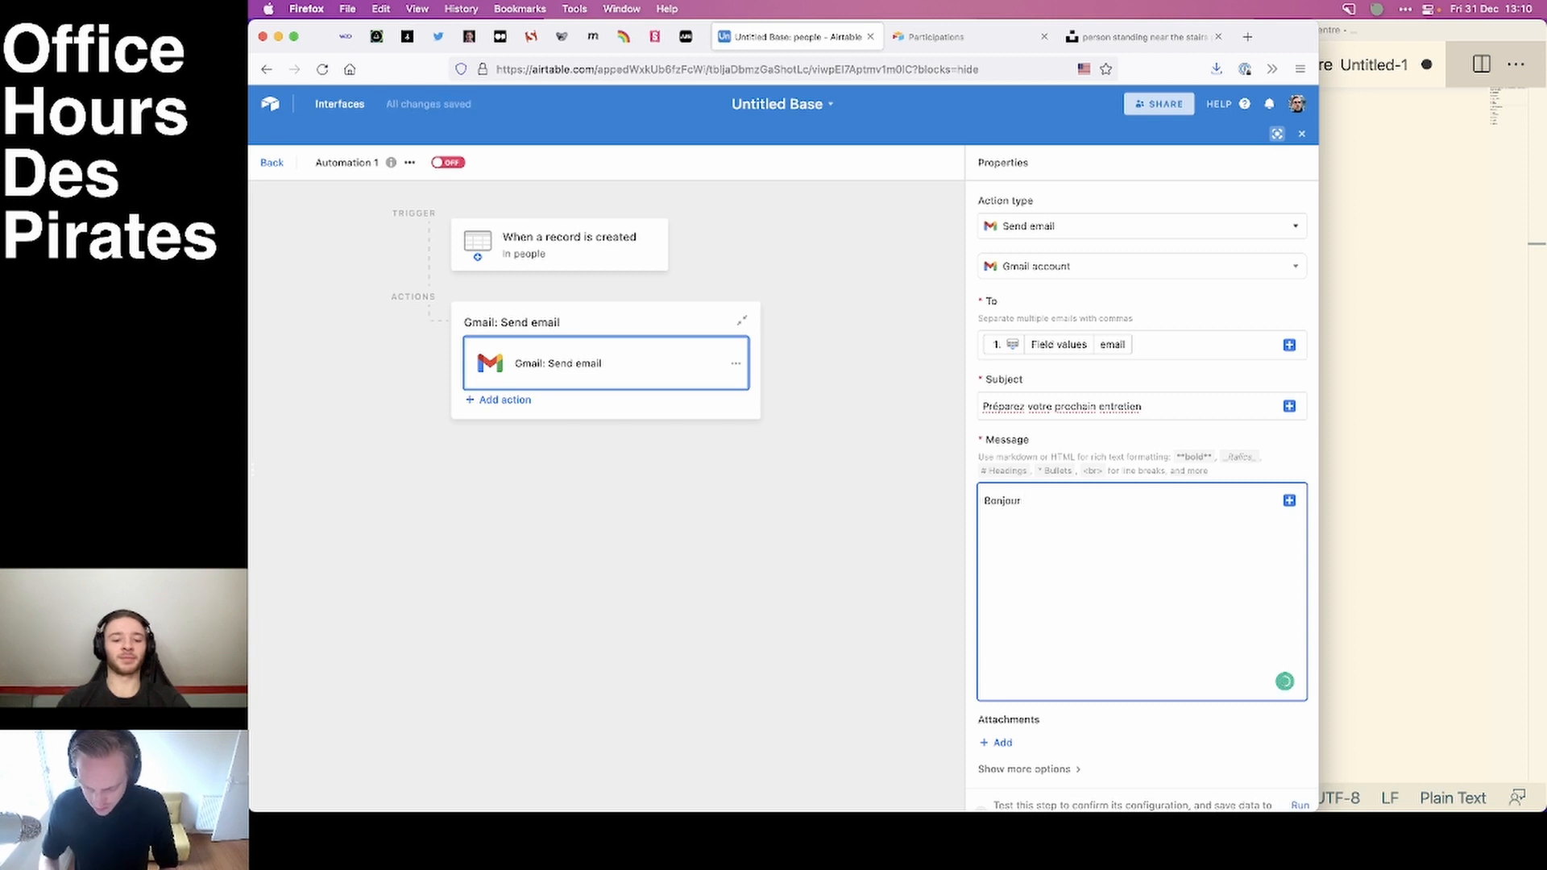
pyautogui.press('Return')
pyautogui.press('Return')
pyautogui.write("Notre simulation d'entretien a lieu")
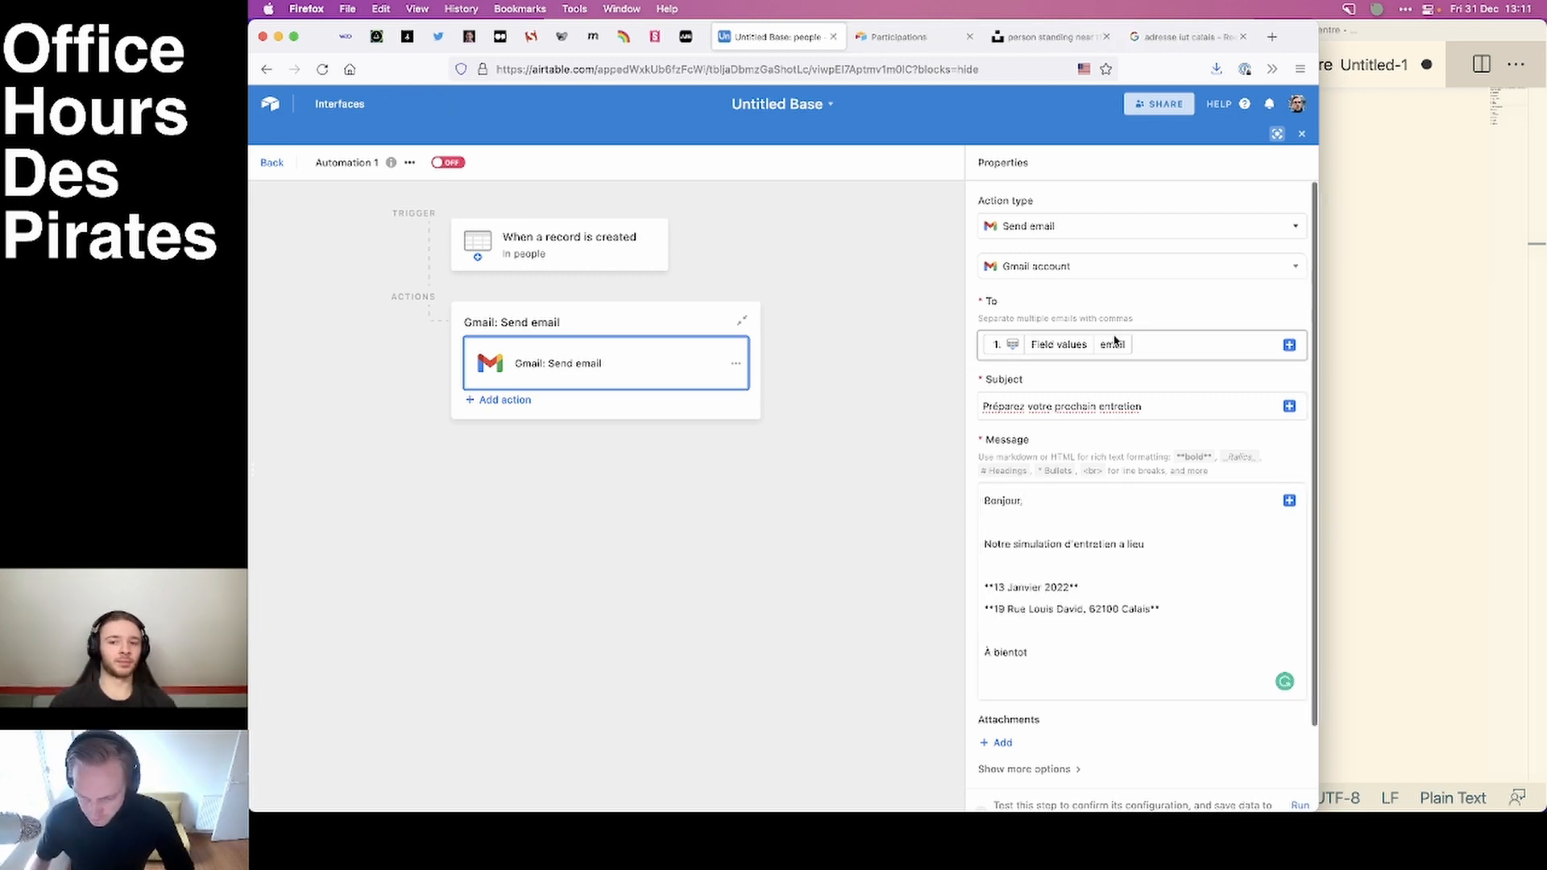
pyautogui.scroll(-3, 1141, 484)
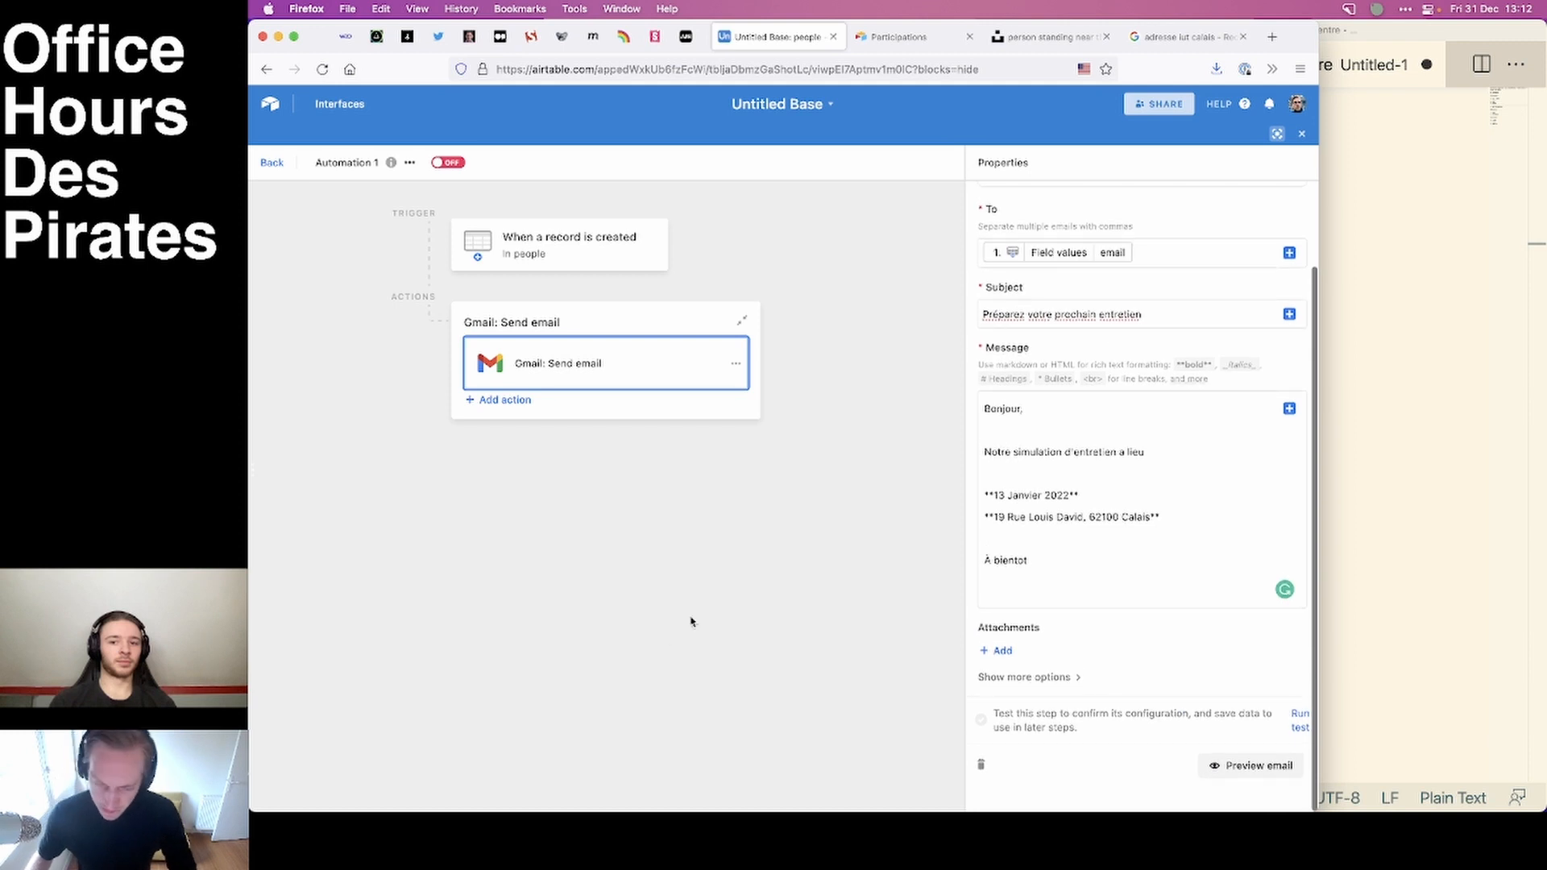
pyautogui.click(500, 182)
pyautogui.click(273, 163)
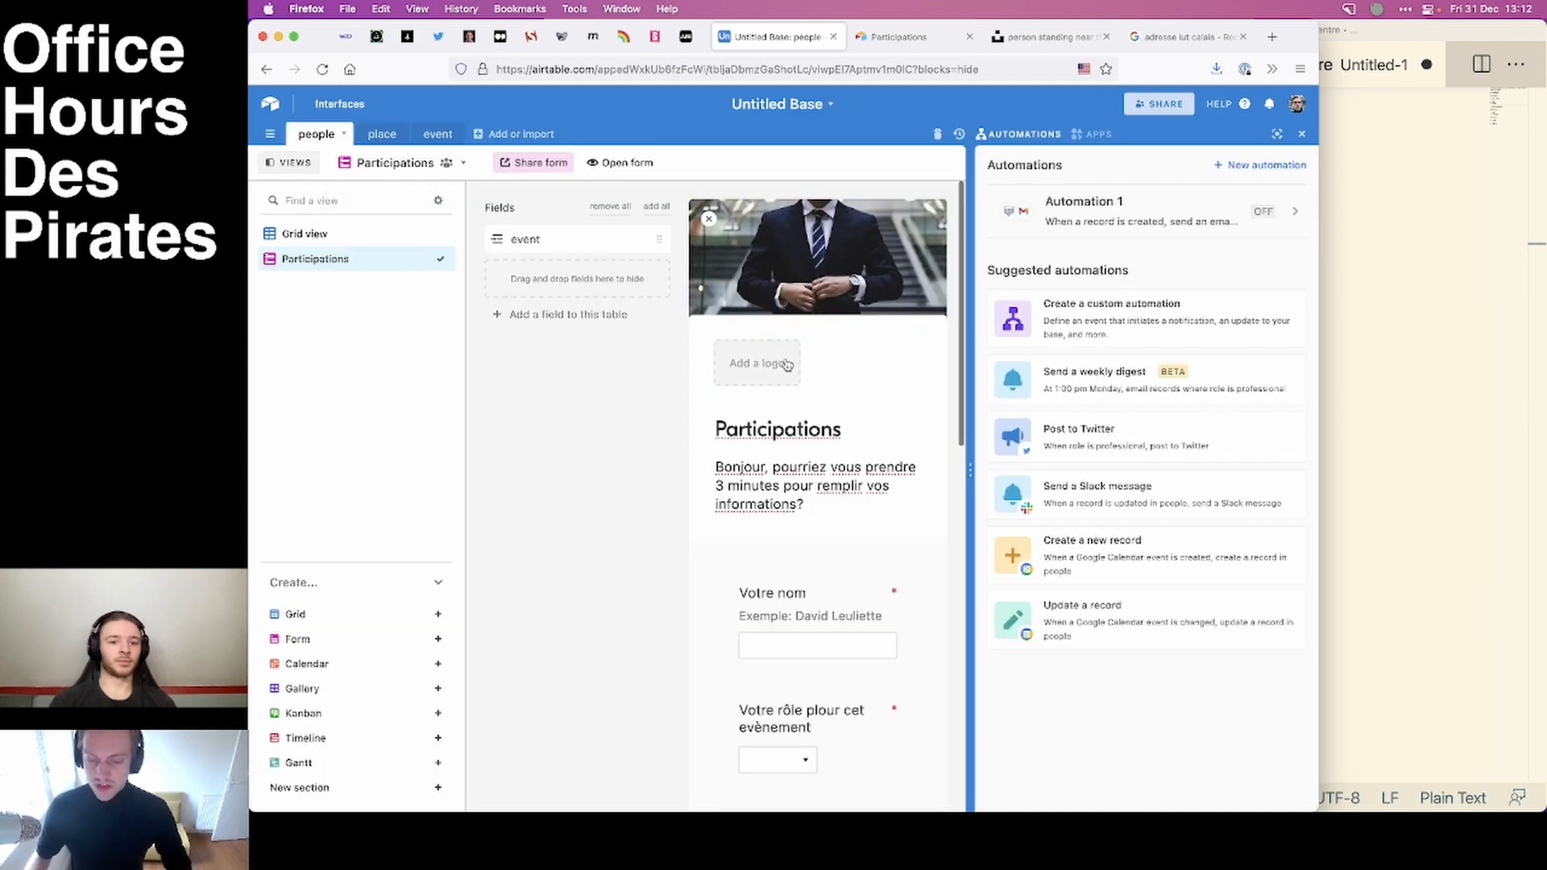
# Switch to Code - Insiders and create a new text file containing "ONBOARINDG".
pyautogui.click(1482, 366)
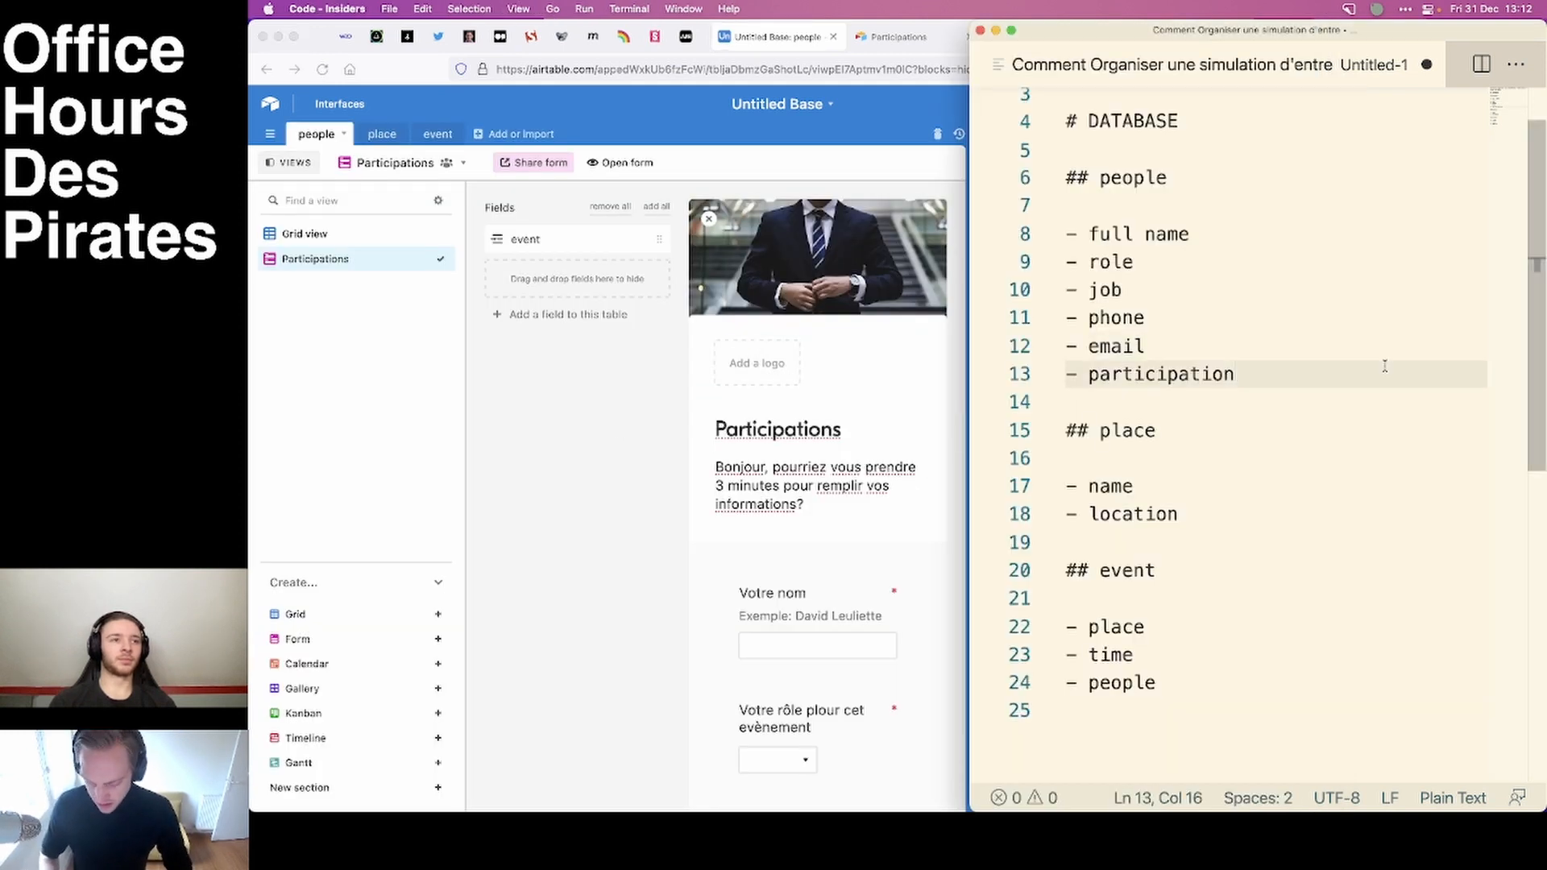
pyautogui.press('super+n')
pyautogui.write('O')
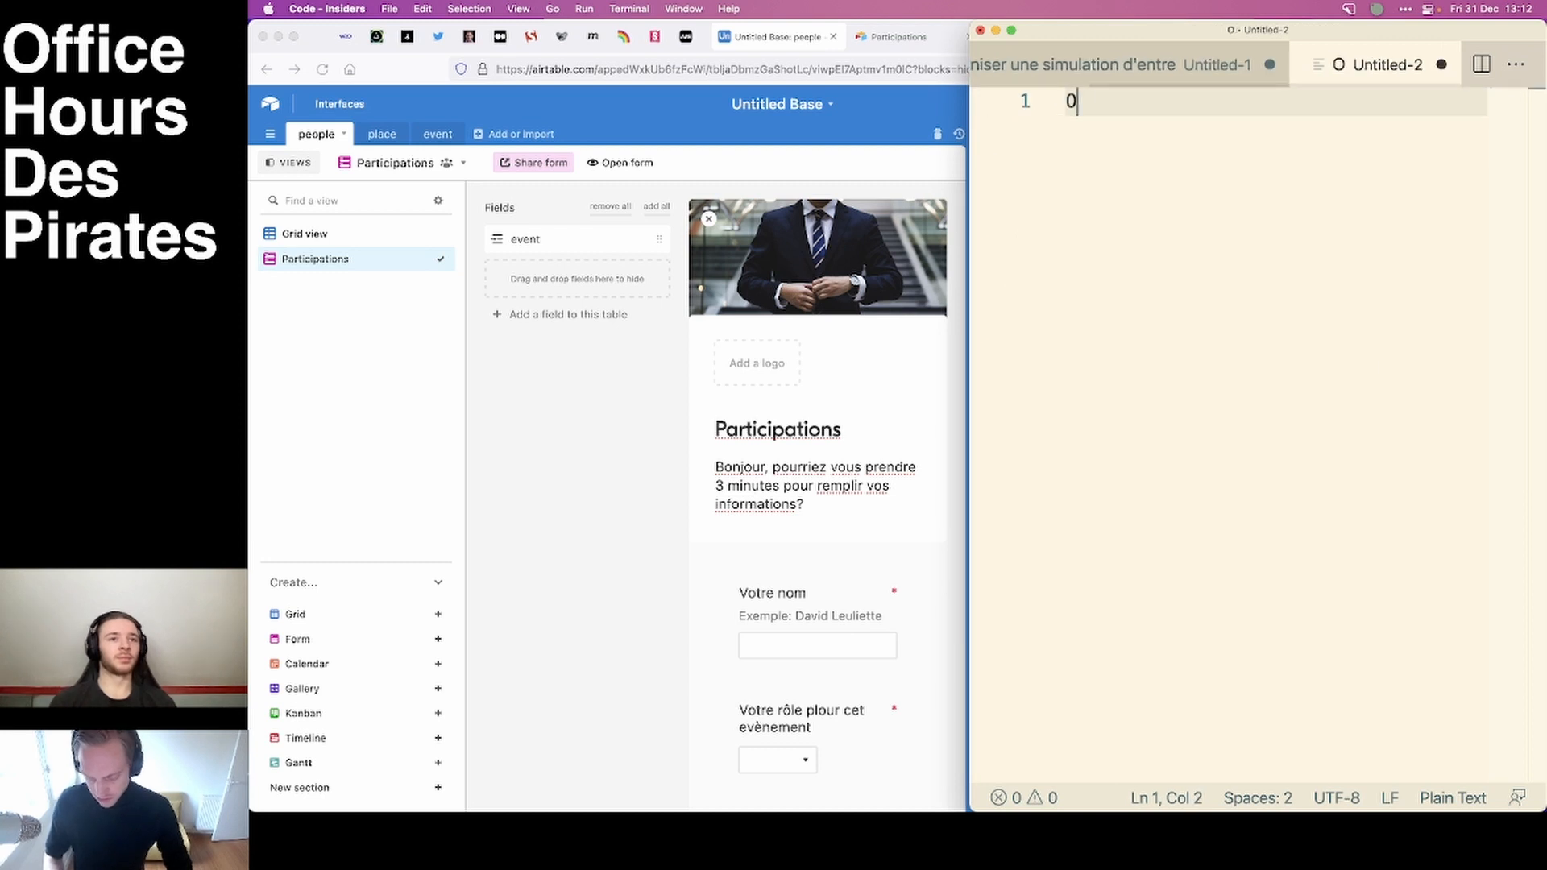
pyautogui.write('NBOARINDG')
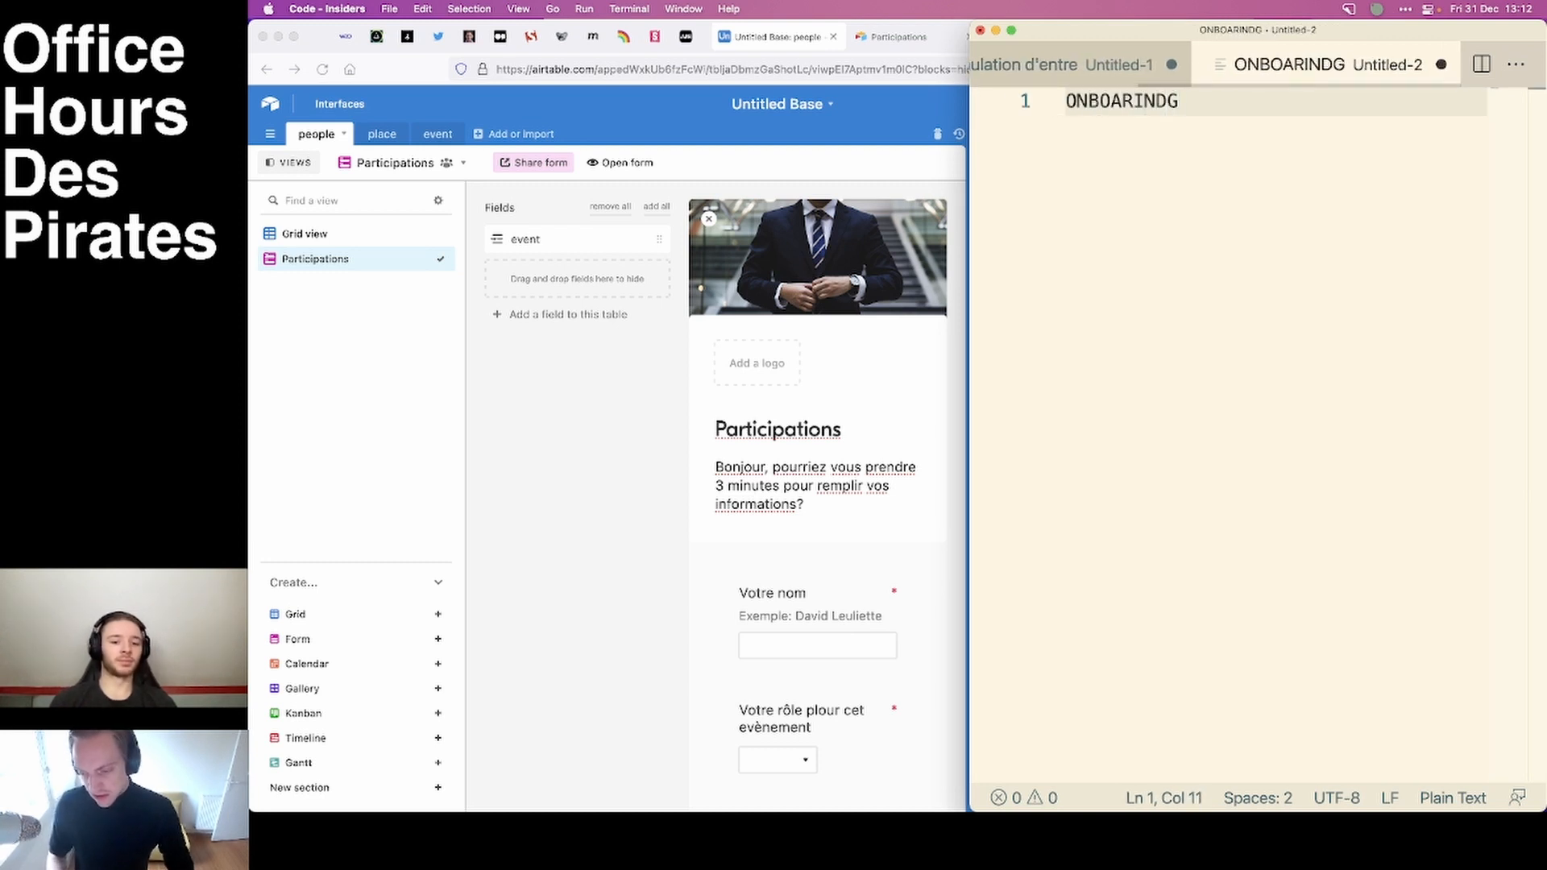
# Insert the heading "AUTOMATIONS" above the existing line, separated by a blank line.
pyautogui.press('super+Left')
pyautogui.press('Return')
pyautogui.press('Return')
pyautogui.press('Up')
pyautogui.write('A')
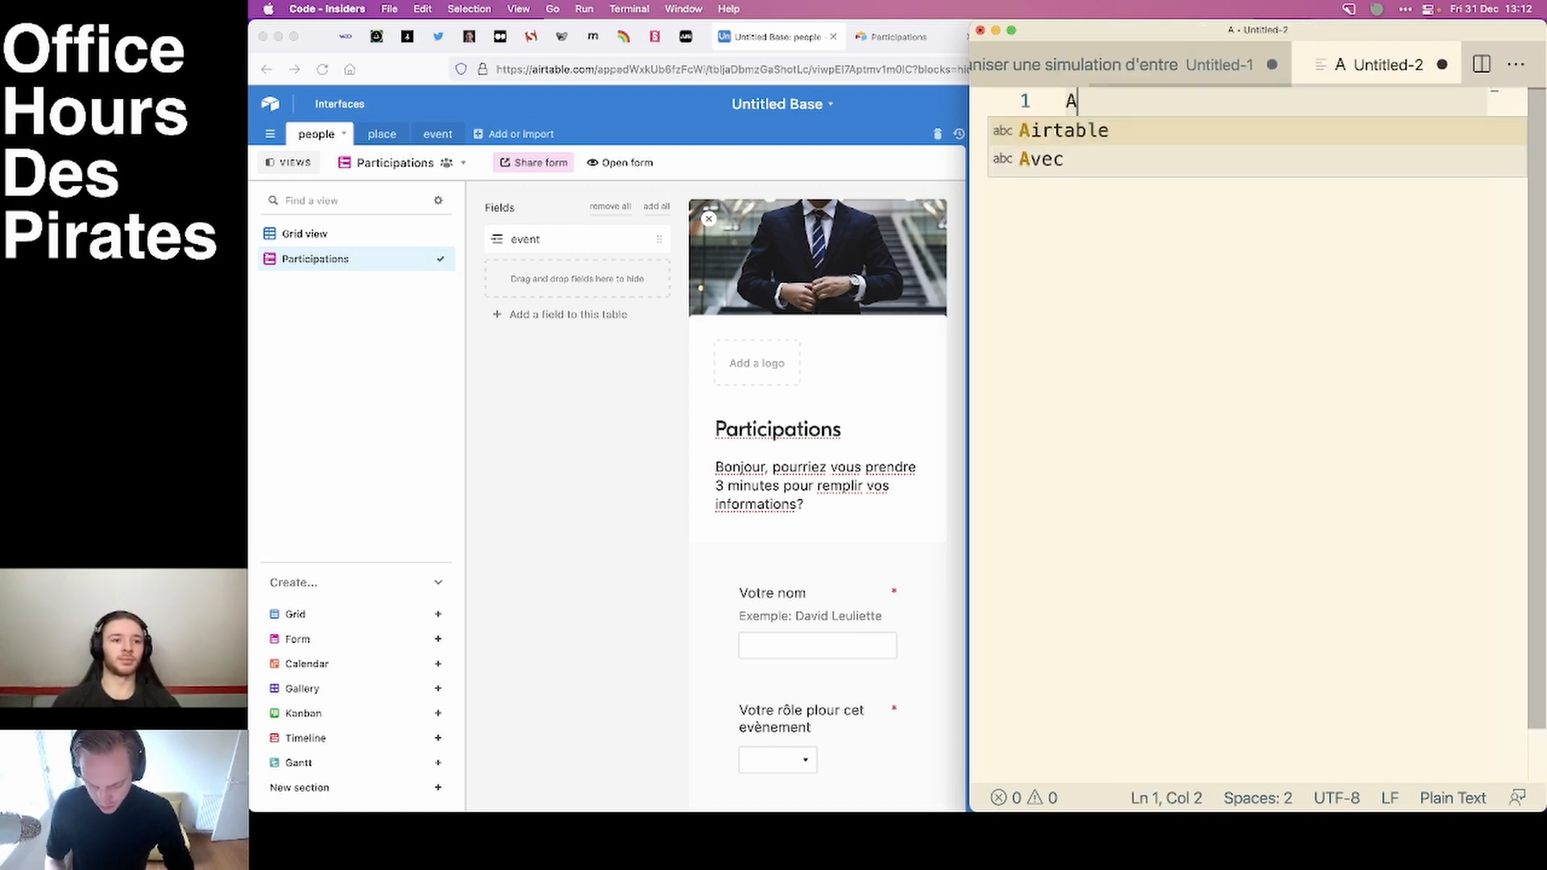
pyautogui.write('UTOMATIONS')
pyautogui.press('Down')
pyautogui.press('Down')
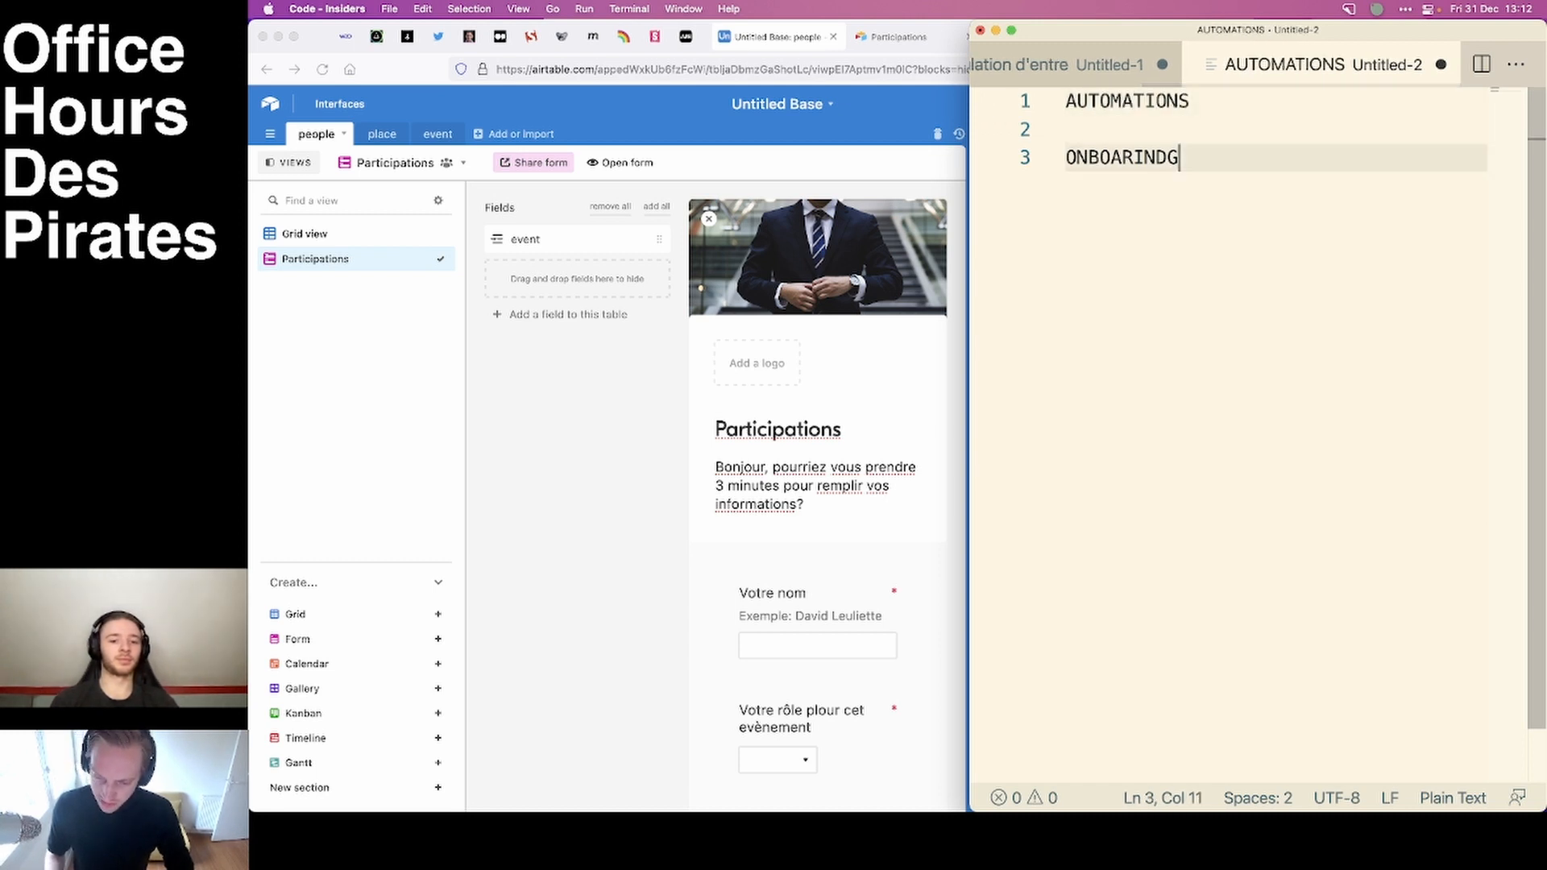
# Transform the third line to lowercase and capitalize its first letter.
pyautogui.press('super+Left')
pyautogui.press('super+shift+p')
pyautogui.write('lower')
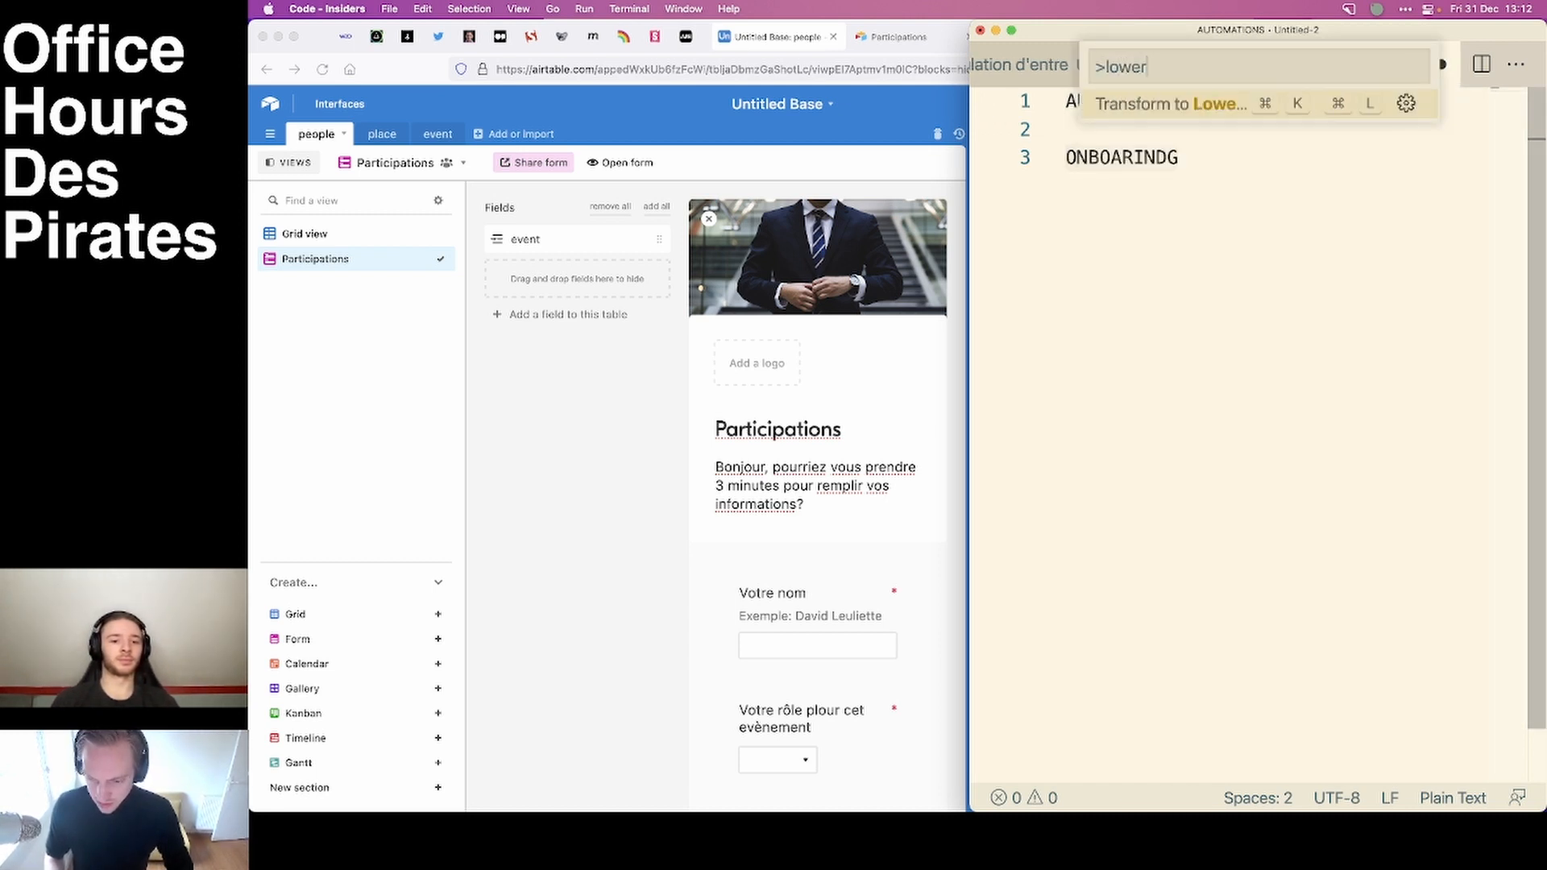
pyautogui.press('Return')
pyautogui.press('Up')
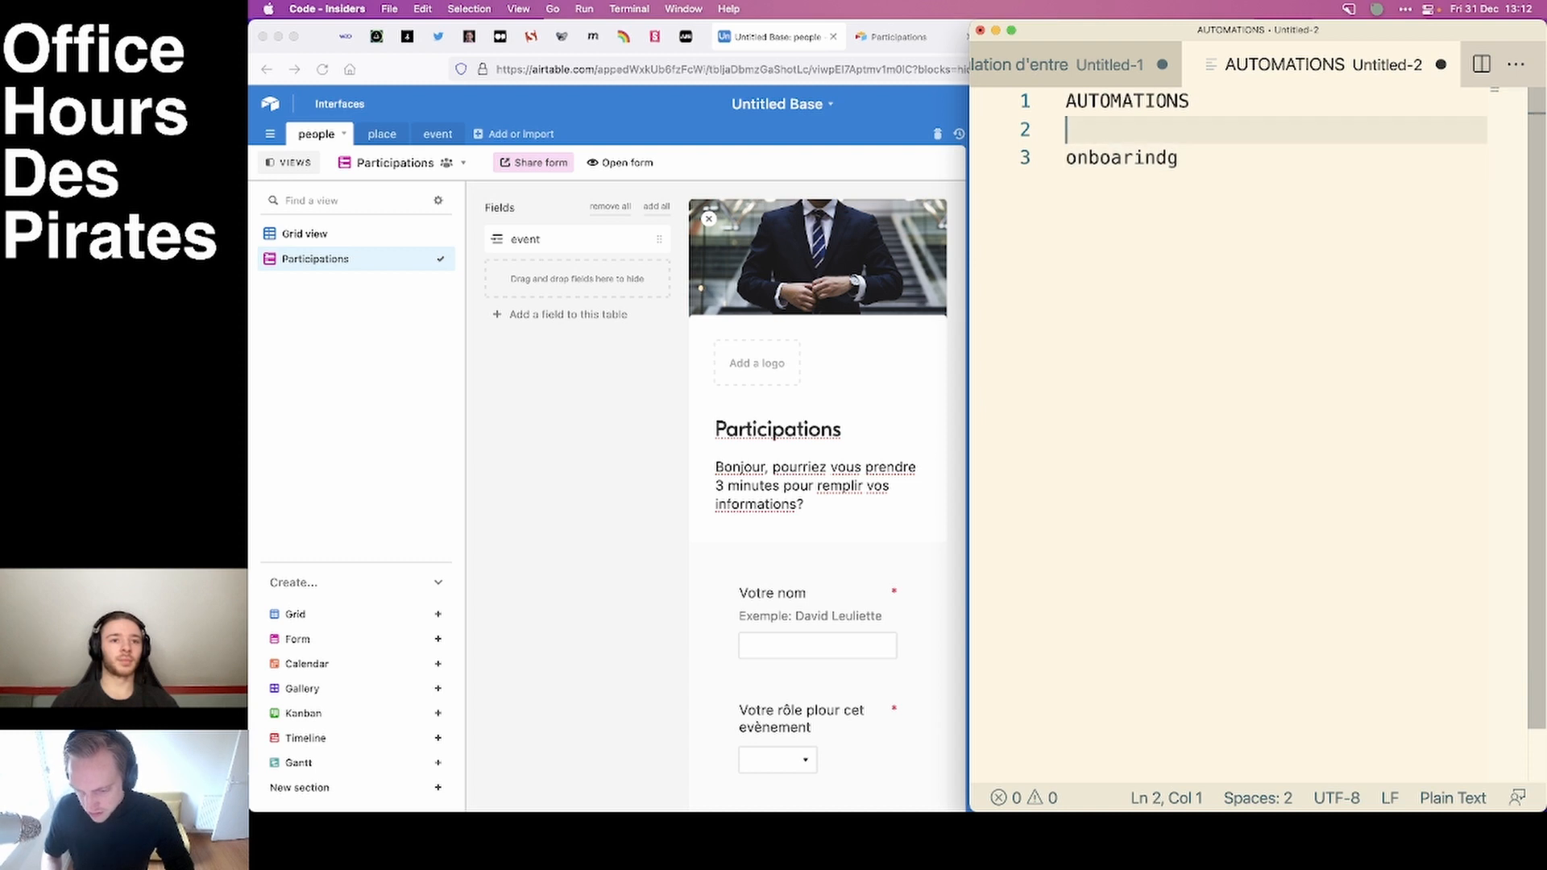
pyautogui.press('Down')
pyautogui.press('Right')
pyautogui.press('BackSpace')
pyautogui.write('O')
# Correct the spelling of the third line to "Onboarding" and add blank lines below it.
pyautogui.press('super+Right')
pyautogui.press('BackSpace')
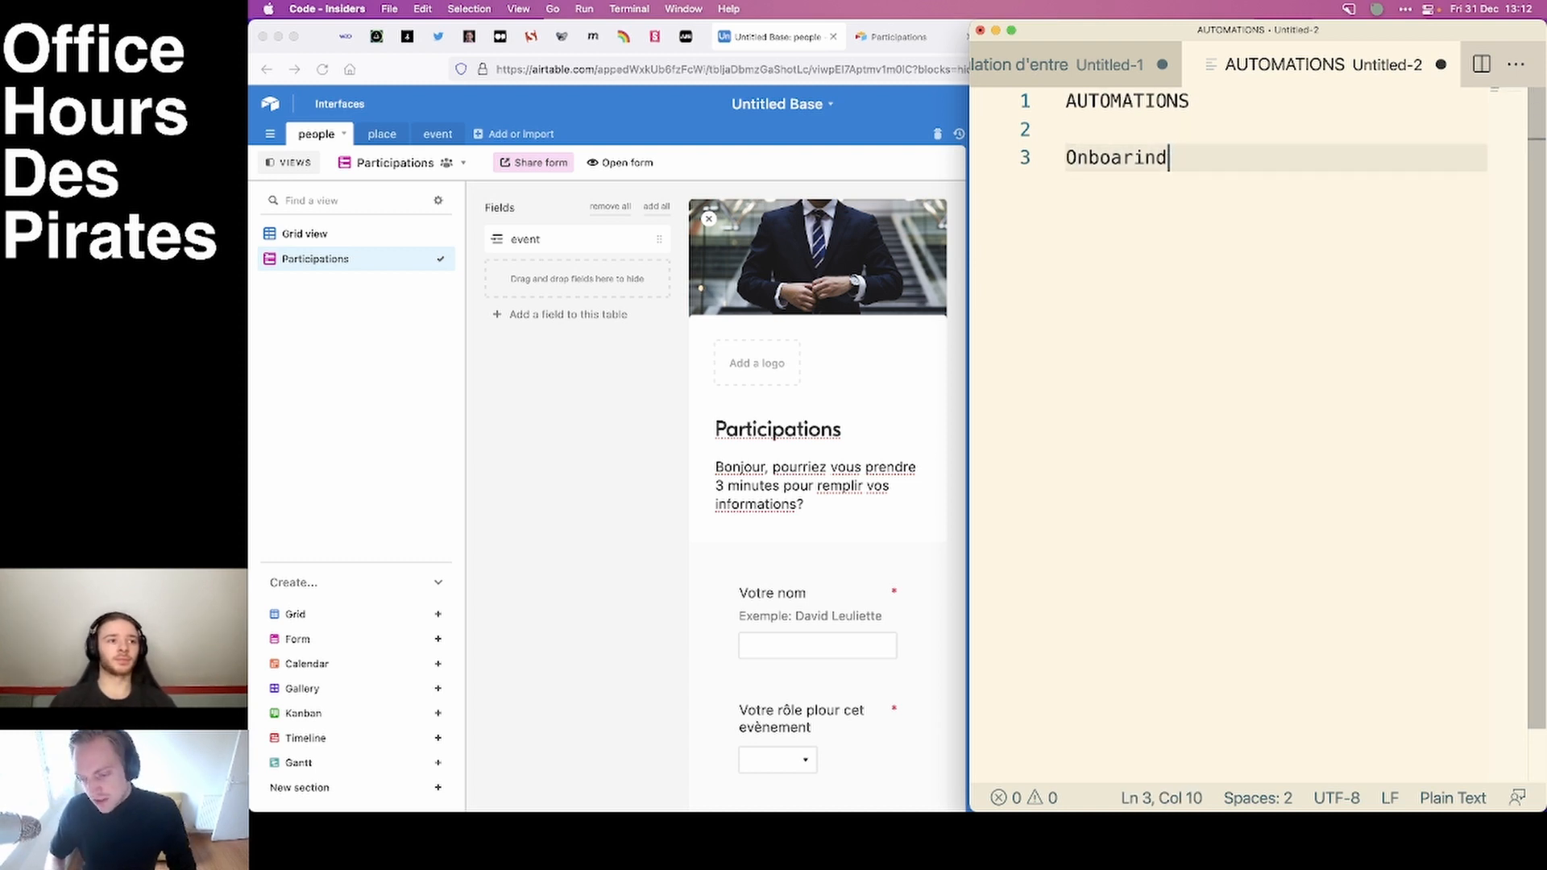
pyautogui.press('Return')
pyautogui.press('Return')
pyautogui.press('Up')
pyautogui.press('Up')
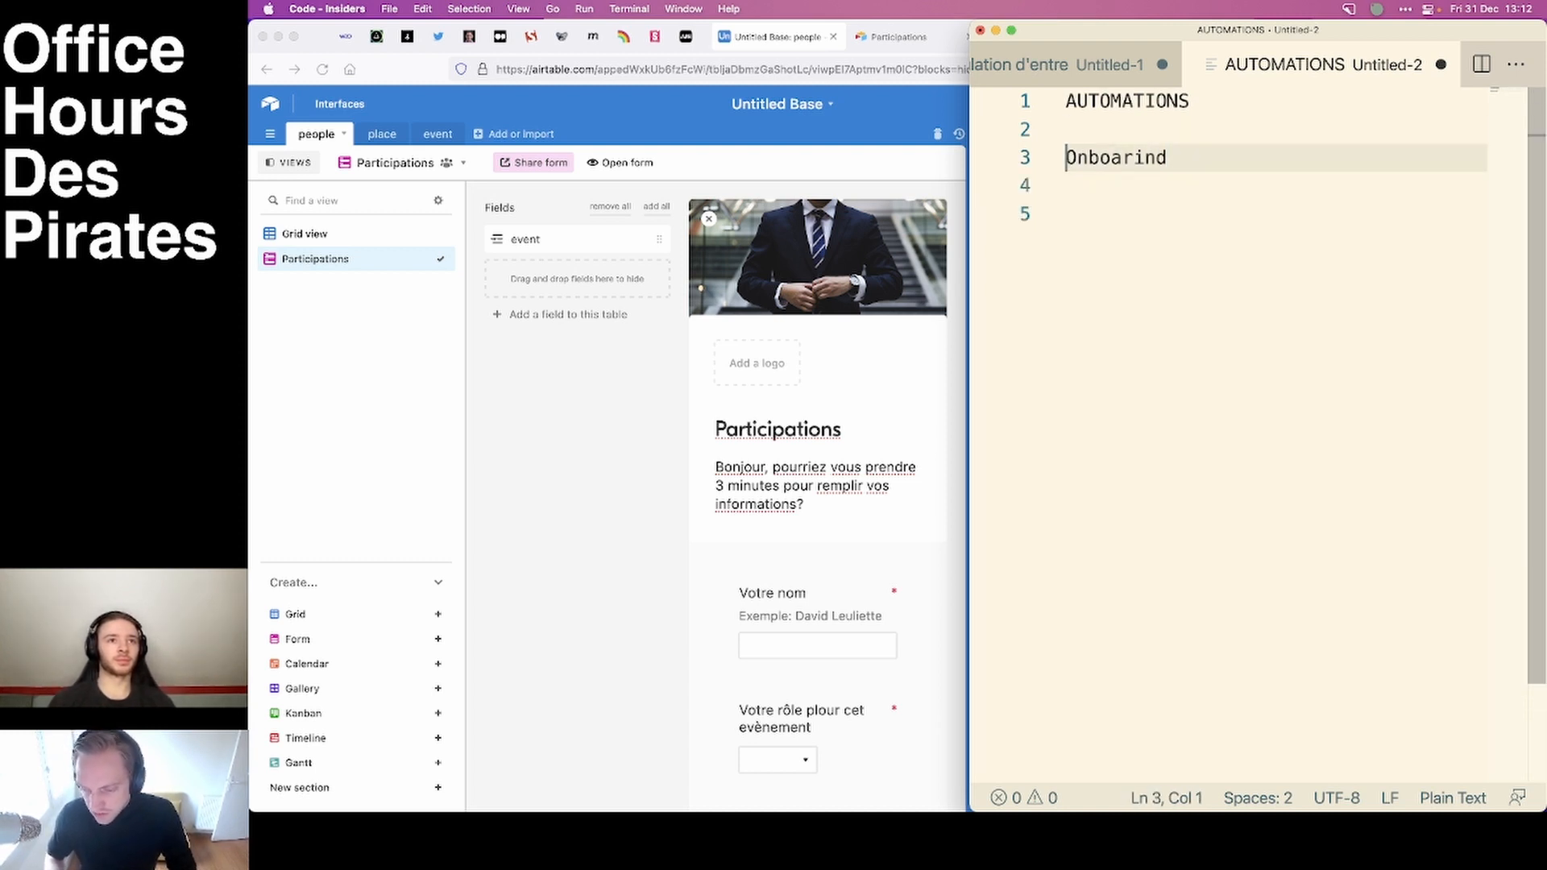
pyautogui.press('super+Right')
pyautogui.press('Left')
pyautogui.press('Left')
pyautogui.press('Left')
pyautogui.write('d')
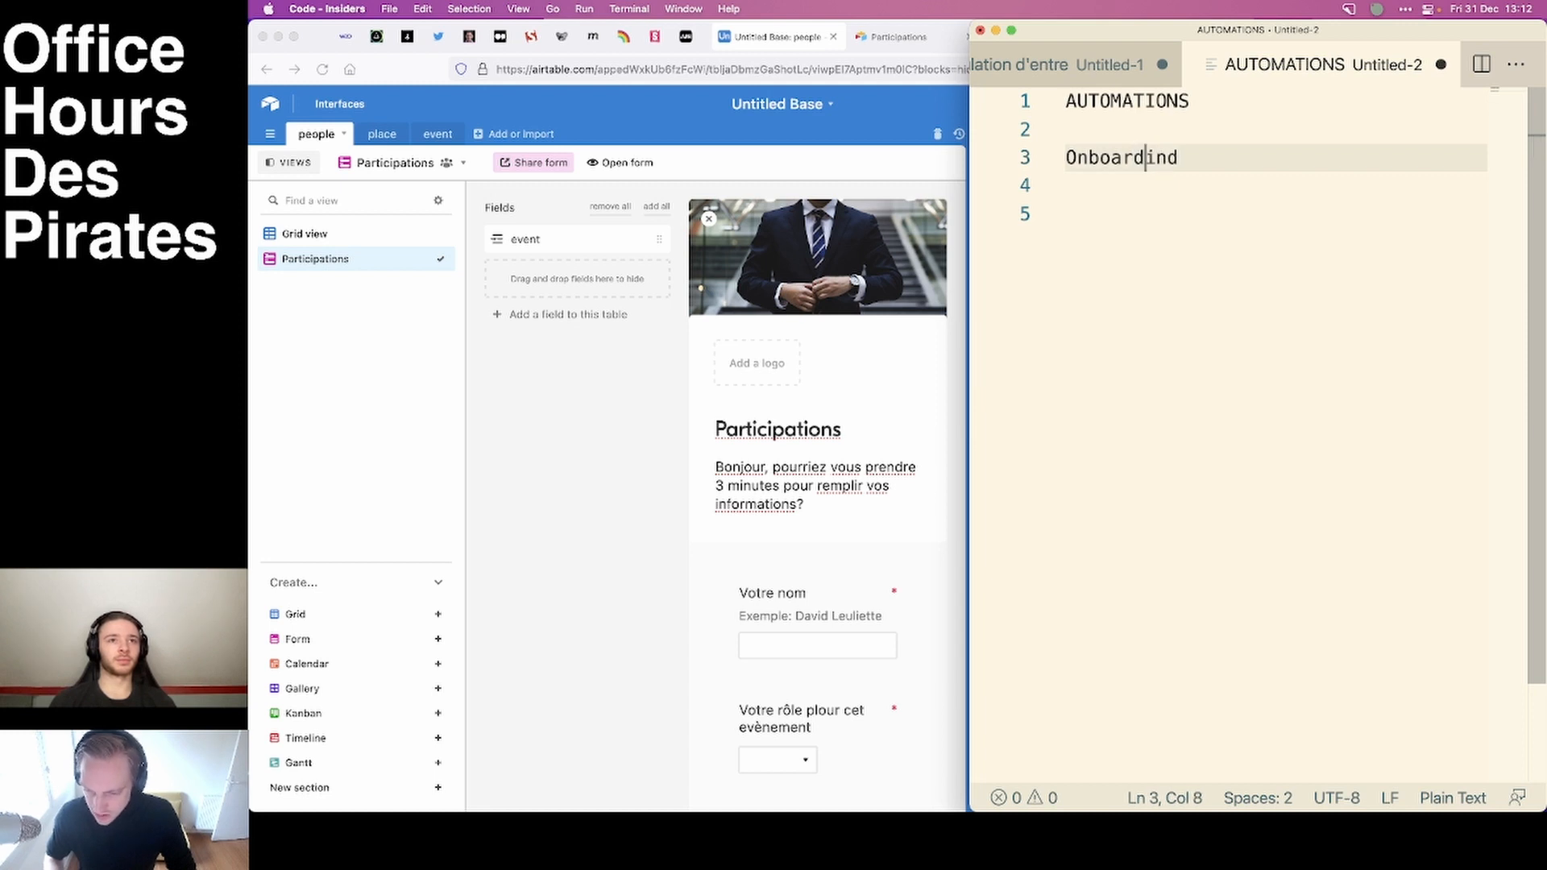
pyautogui.press('super+Right')
pyautogui.press('BackSpace')
pyautogui.write('g')
# Add the numbered item "1. send email date + location" under Onboarding, after a blank line.
pyautogui.press('Return')
pyautogui.press('Return')
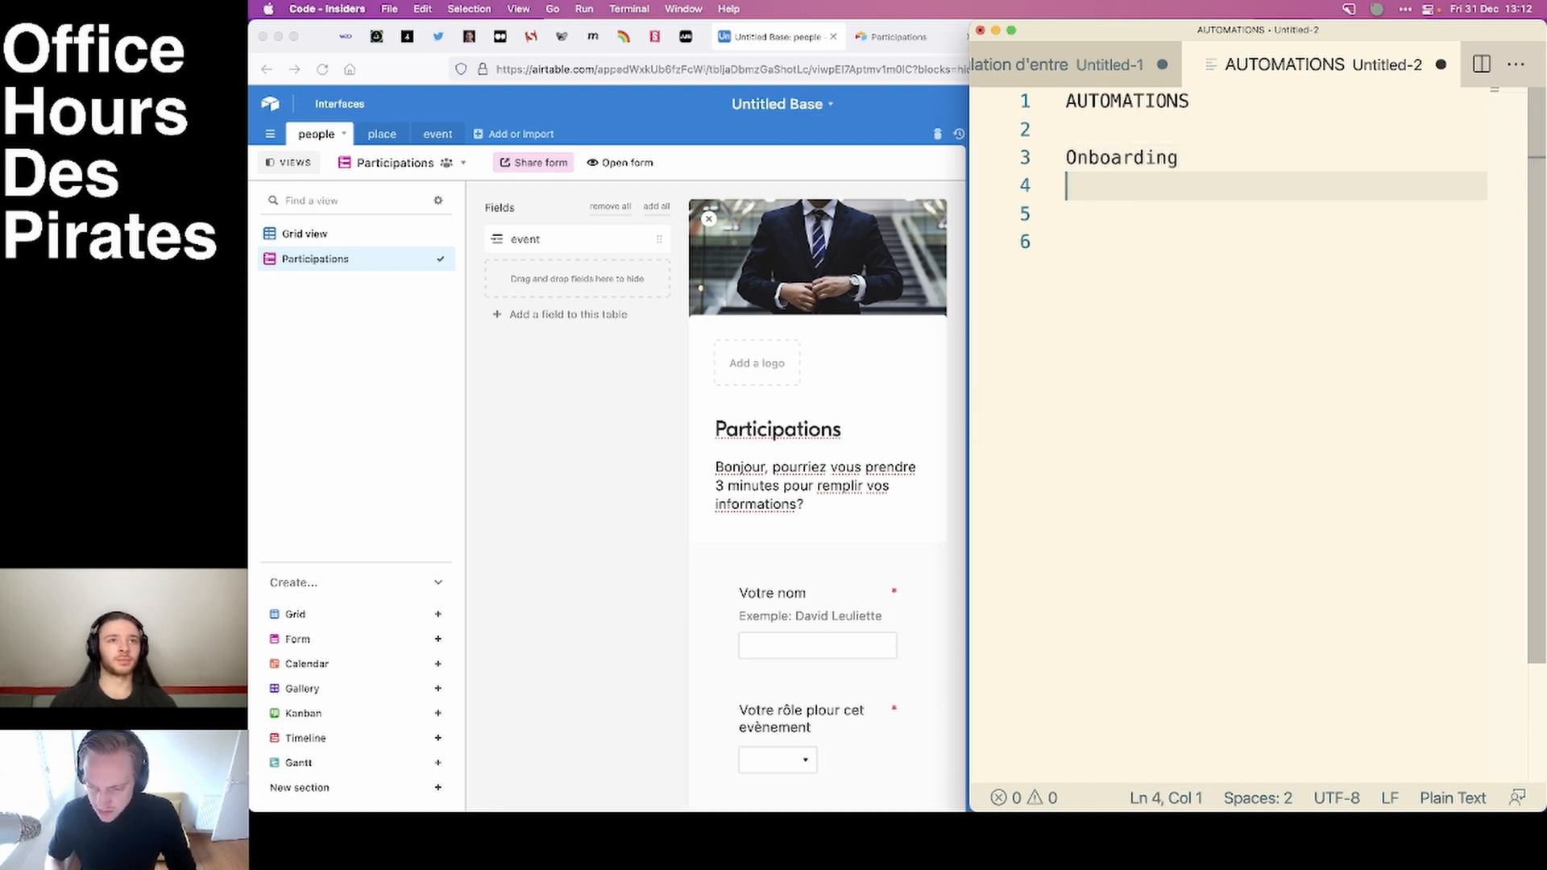
pyautogui.write('1. ')
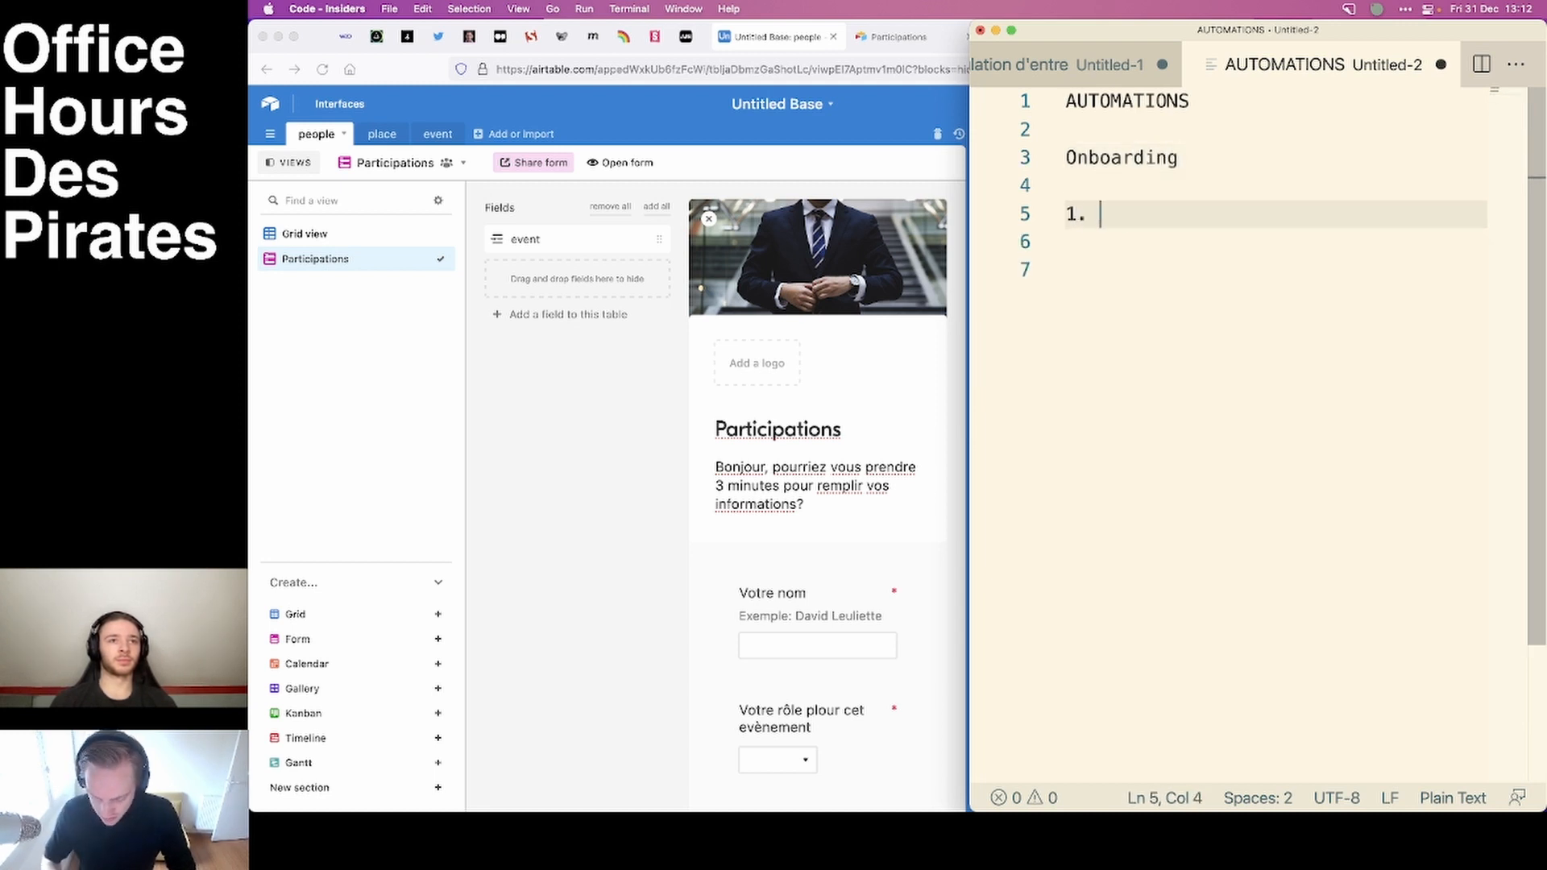
pyautogui.write('send emails')
pyautogui.press('BackSpace')
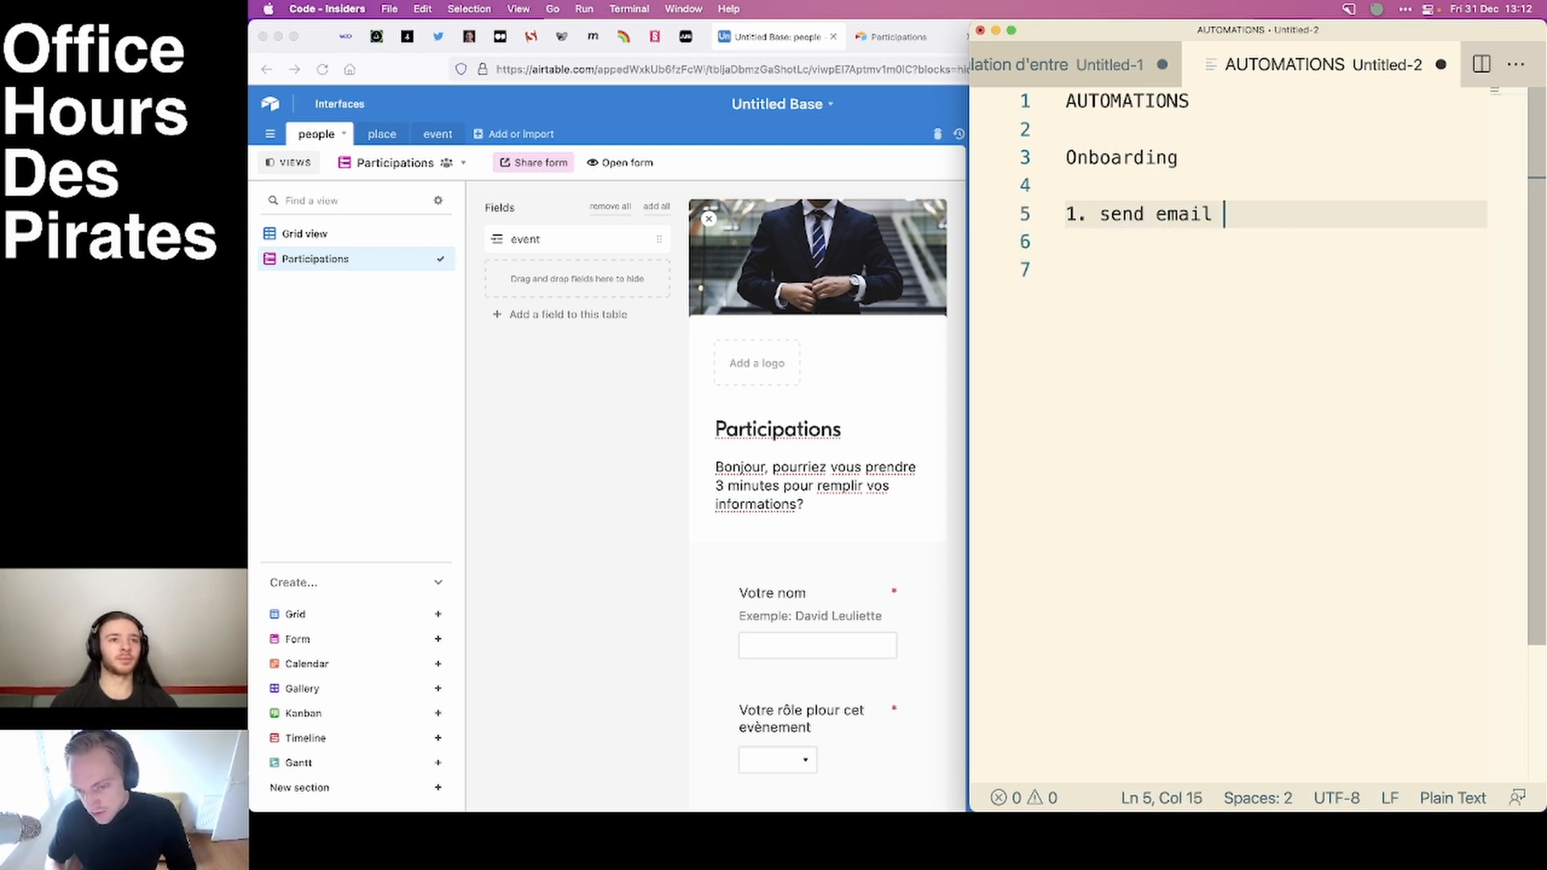
pyautogui.write('date + ')
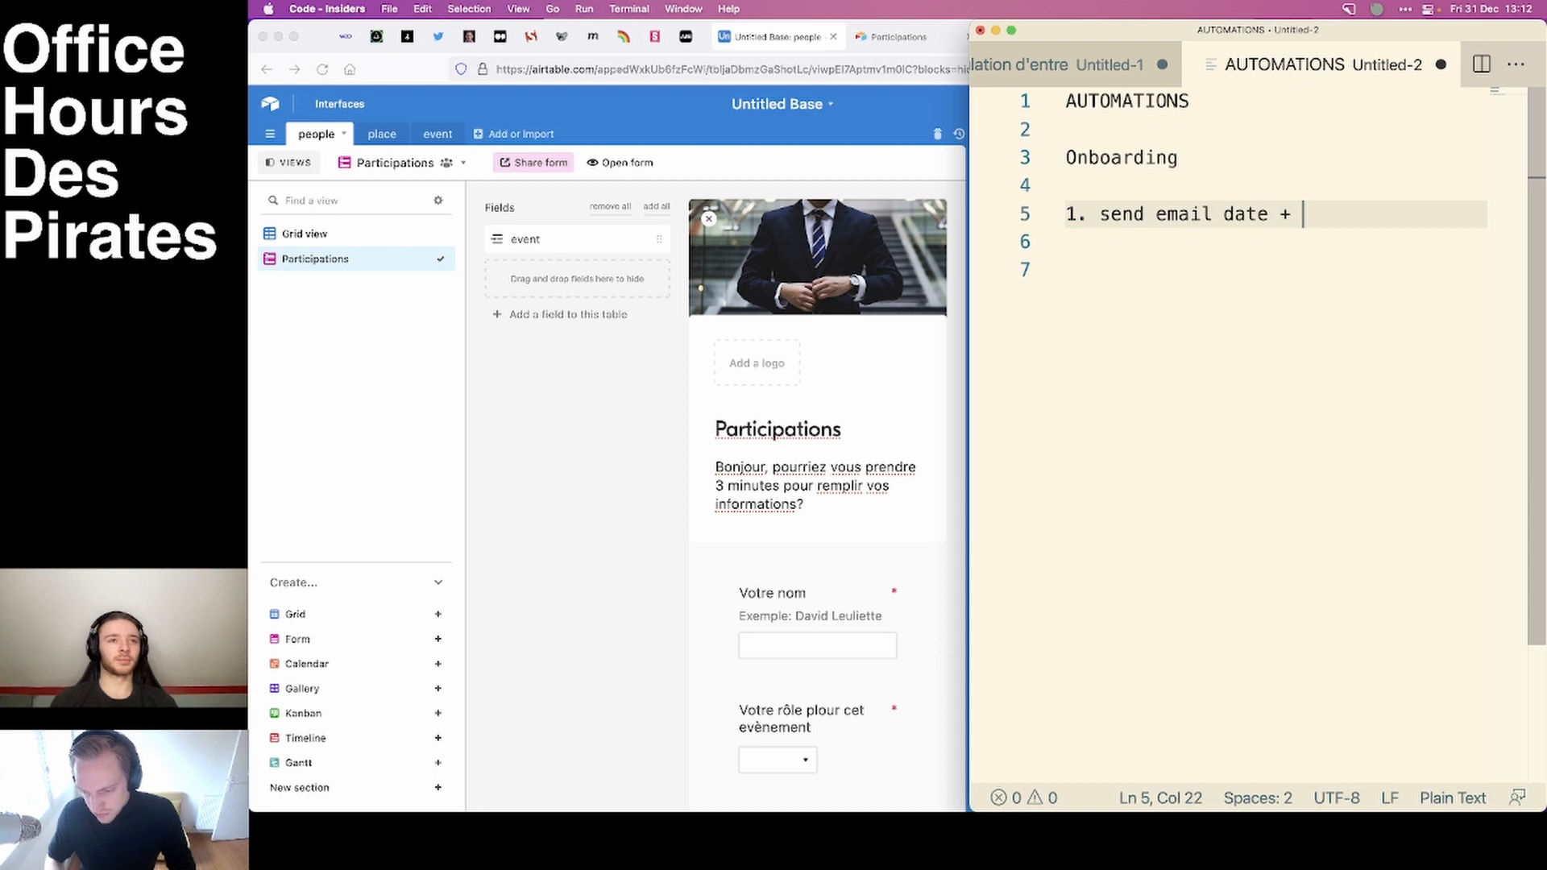
pyautogui.write('location')
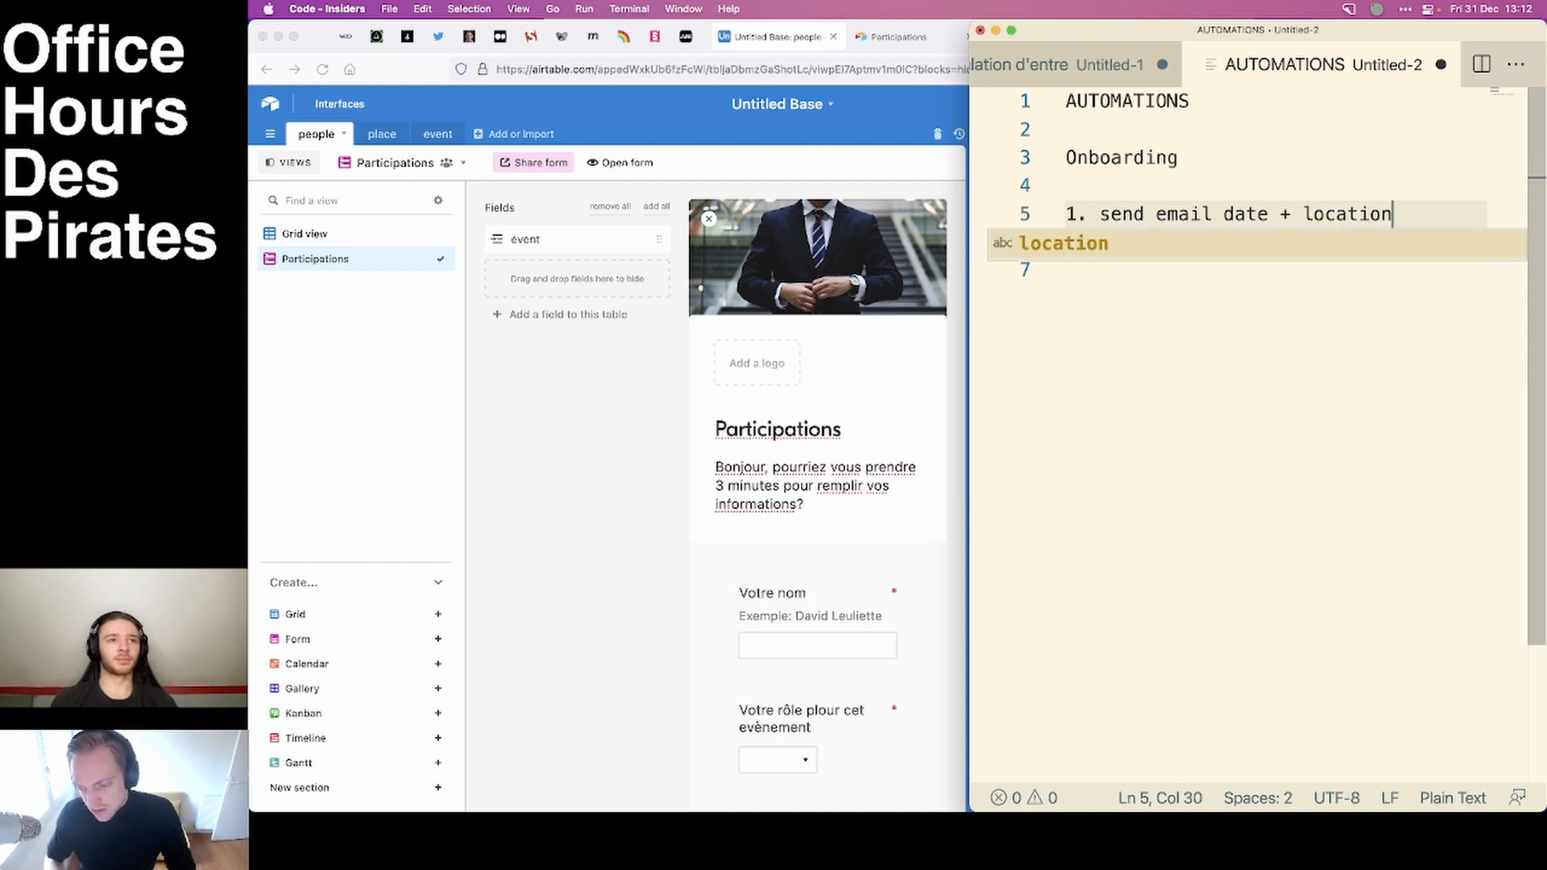
# Add two blank lines below the numbered item in the automation notes.
pyautogui.press('Return')
pyautogui.press('Return')
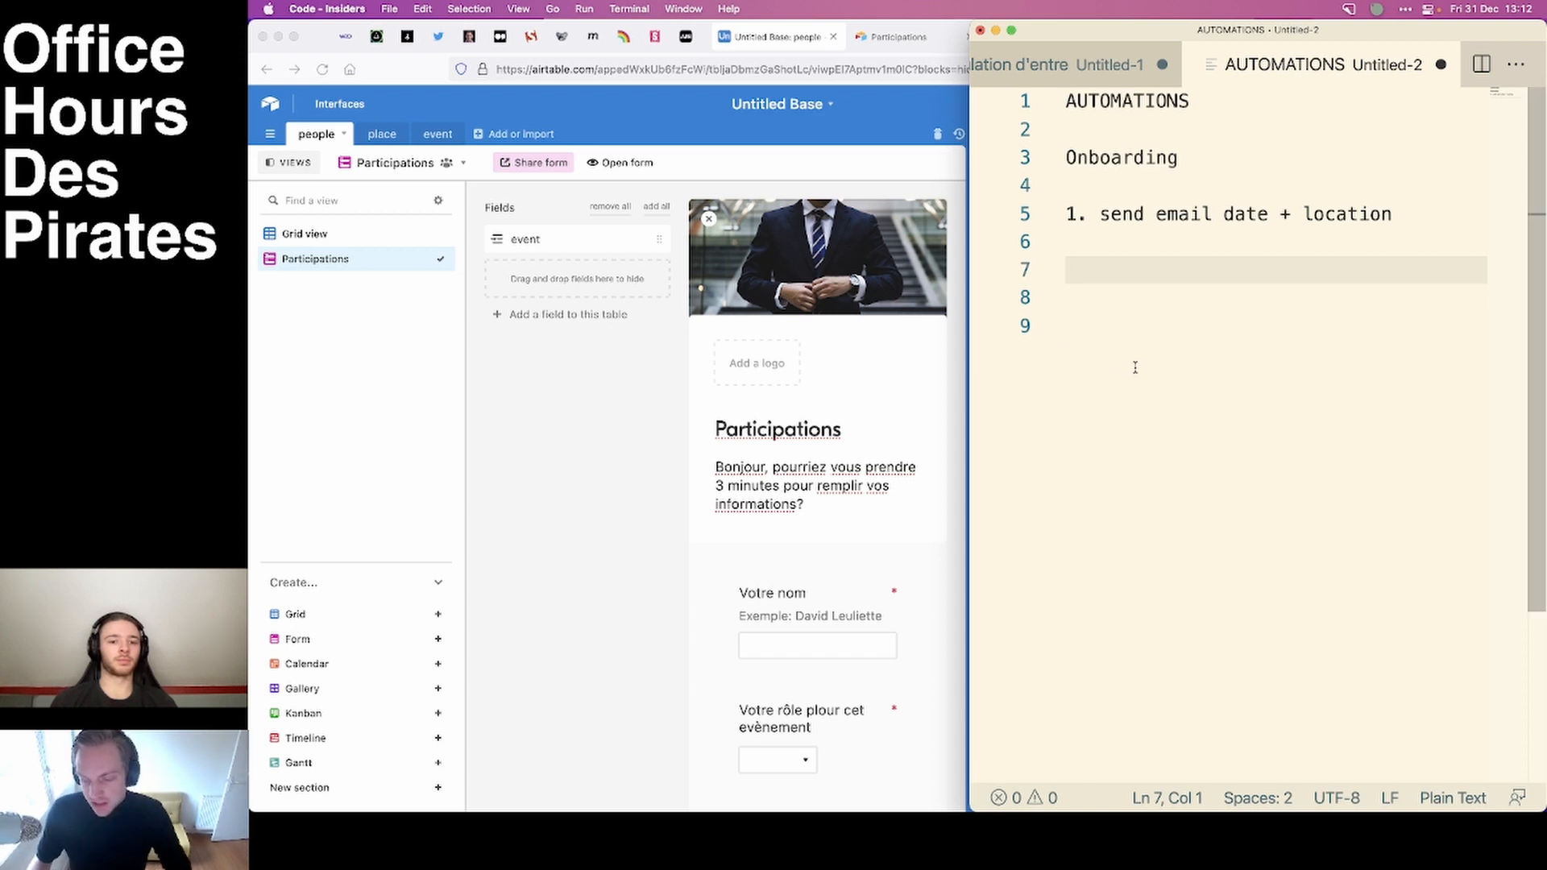
# Switch to Airtable and add a checkbox field named "convocation sent?" to the people table's grid view.
pyautogui.click(706, 392)
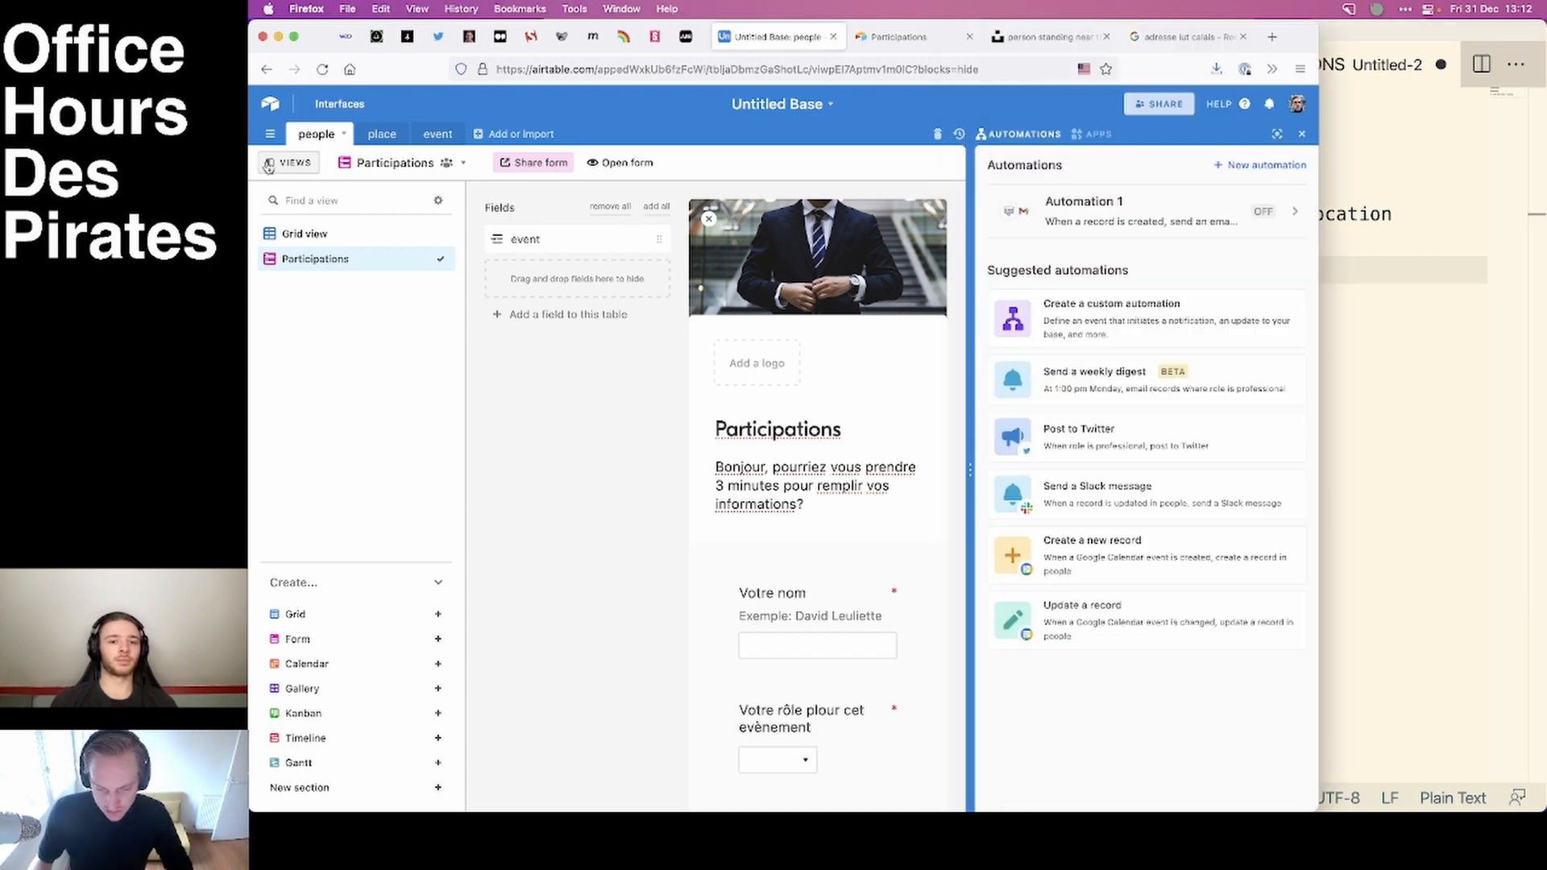
pyautogui.click(1301, 134)
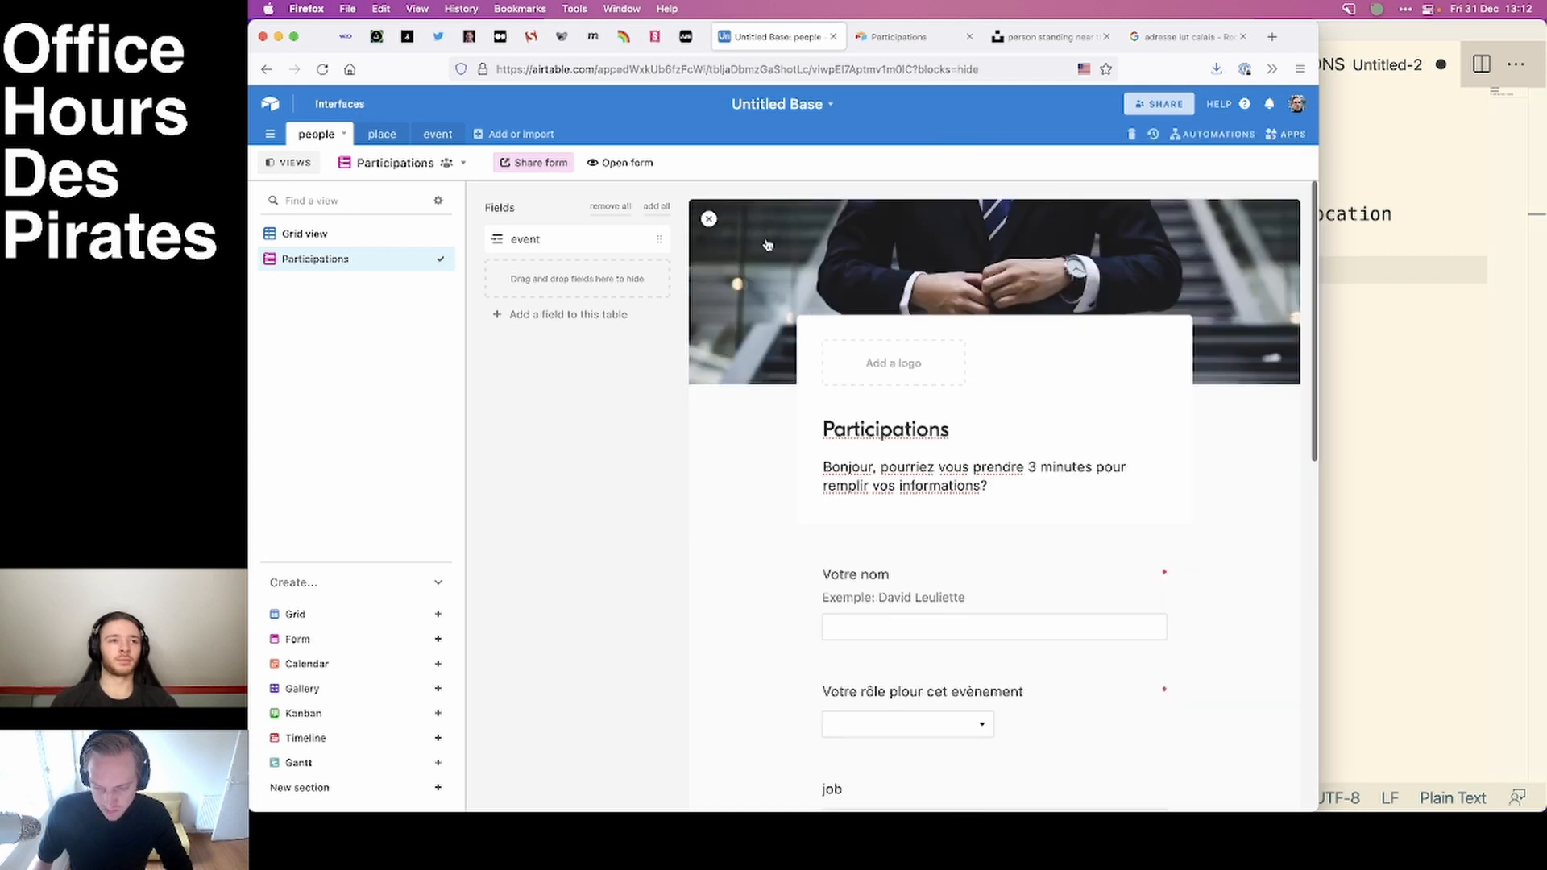
pyautogui.click(305, 233)
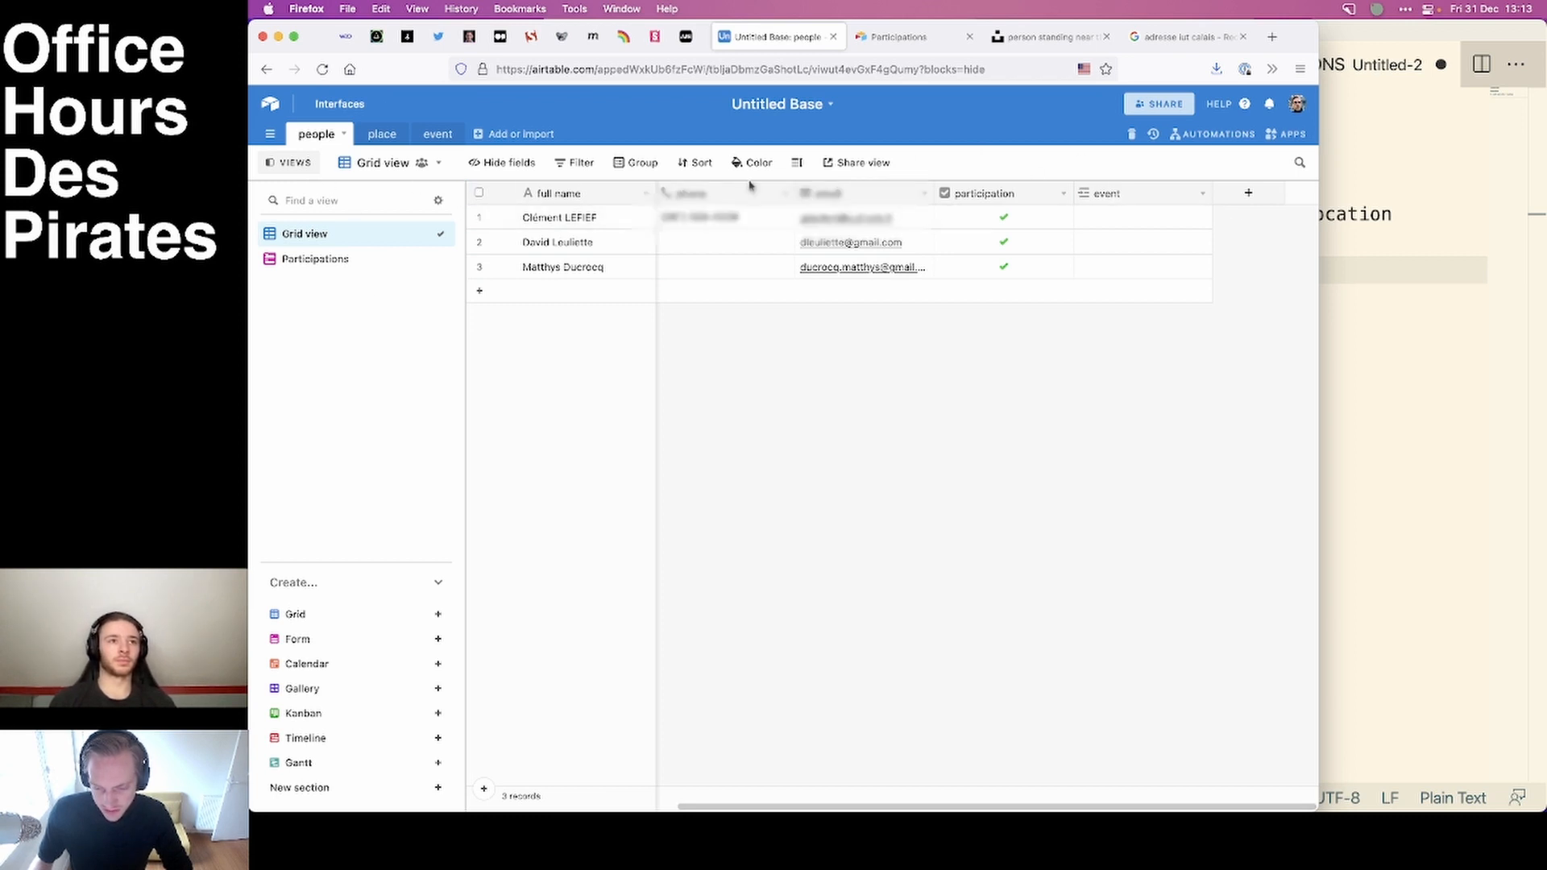
pyautogui.click(1245, 195)
pyautogui.write('conv')
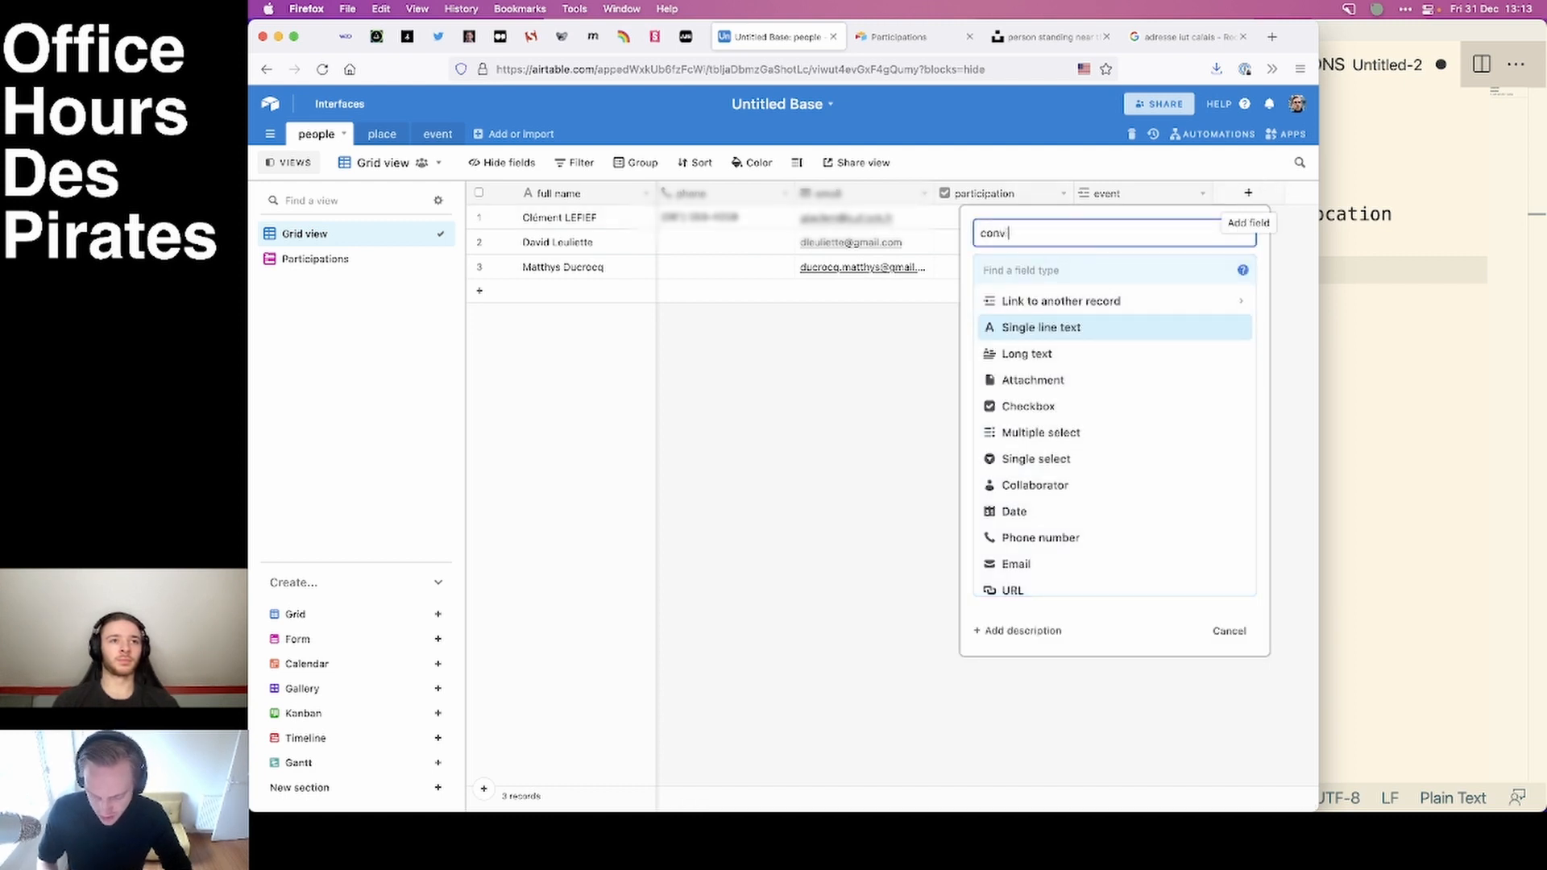
pyautogui.write('i')
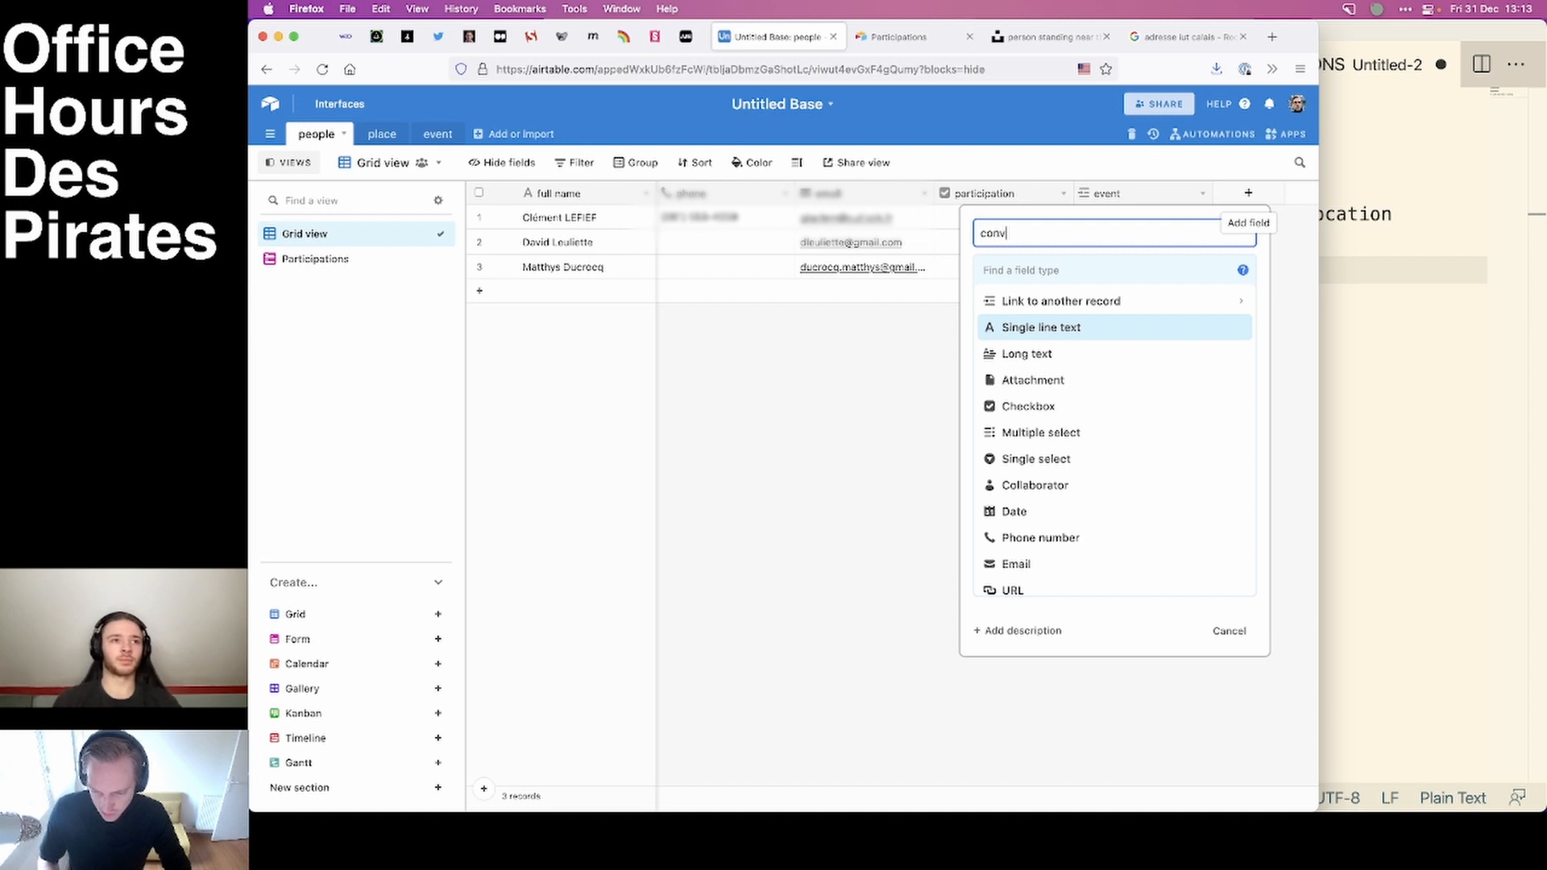
pyautogui.write('cation sent?')
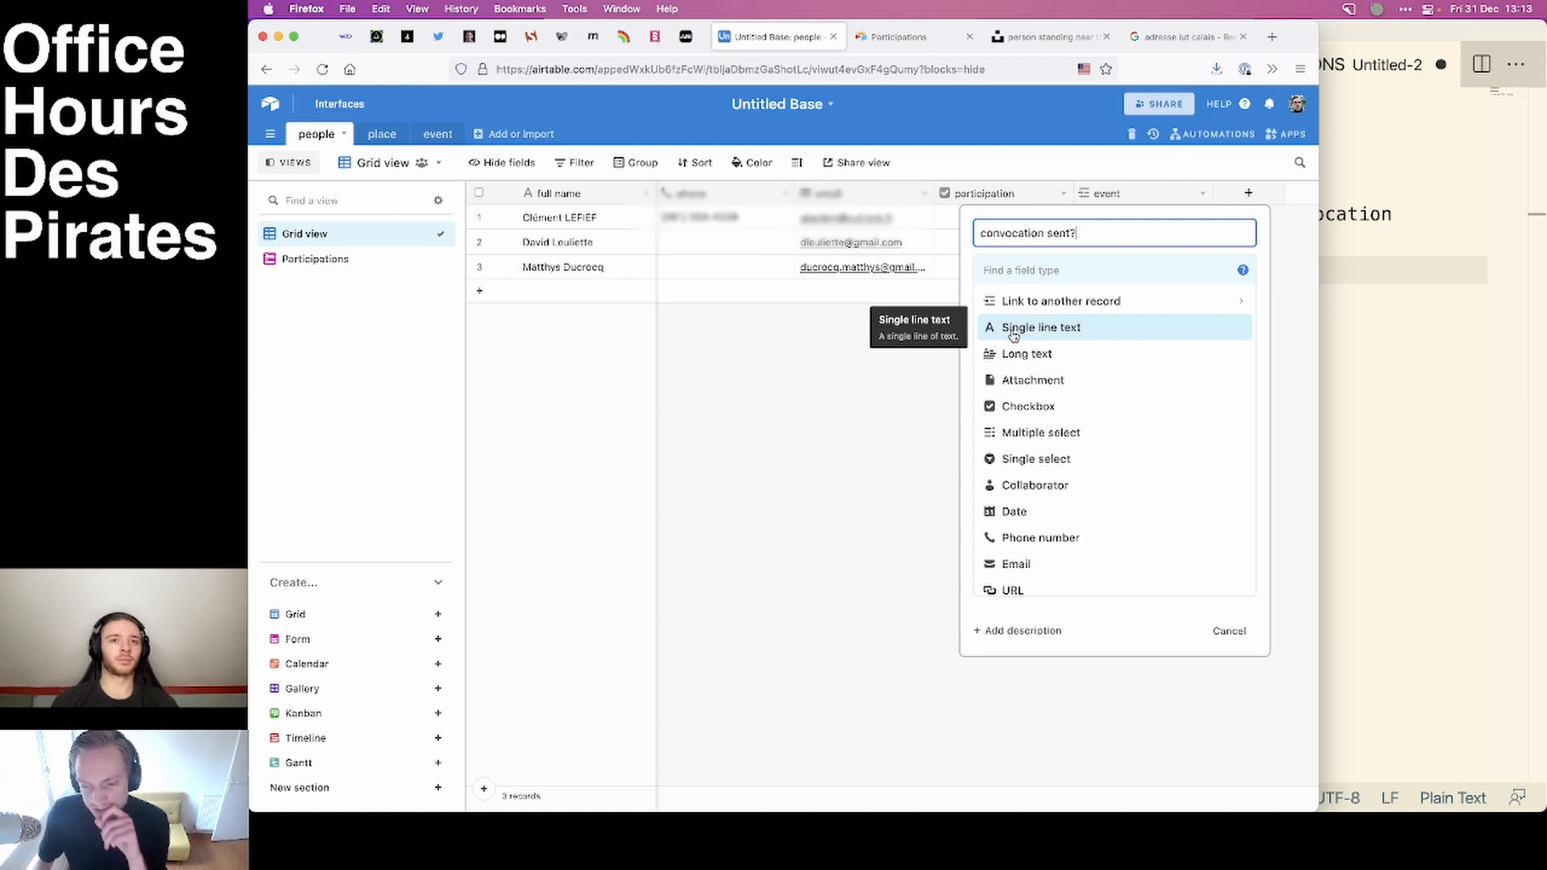
pyautogui.click(1045, 271)
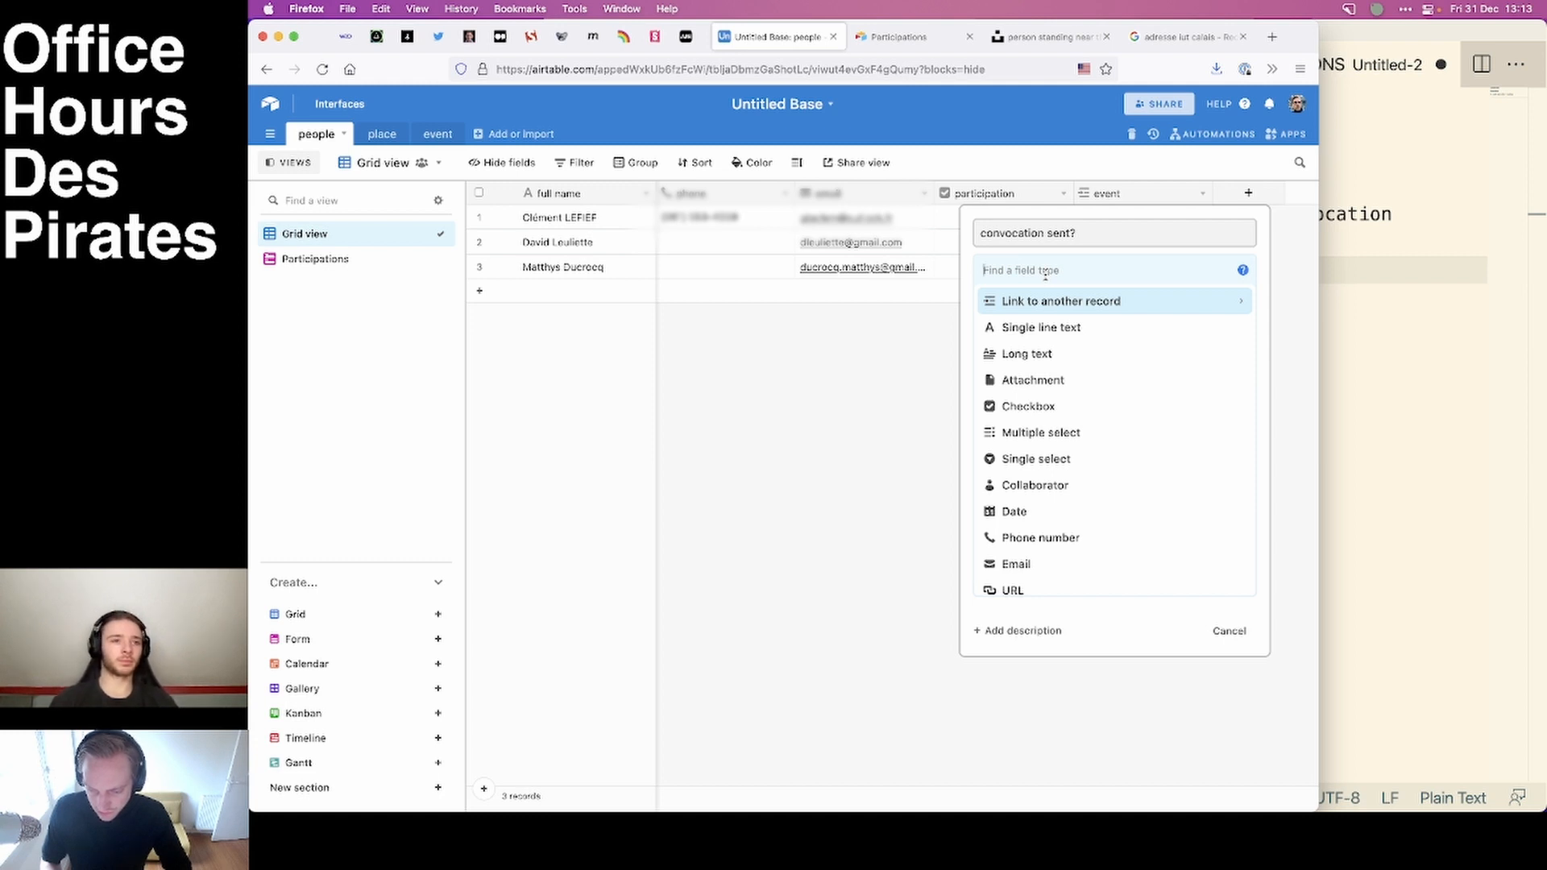
pyautogui.click(1023, 406)
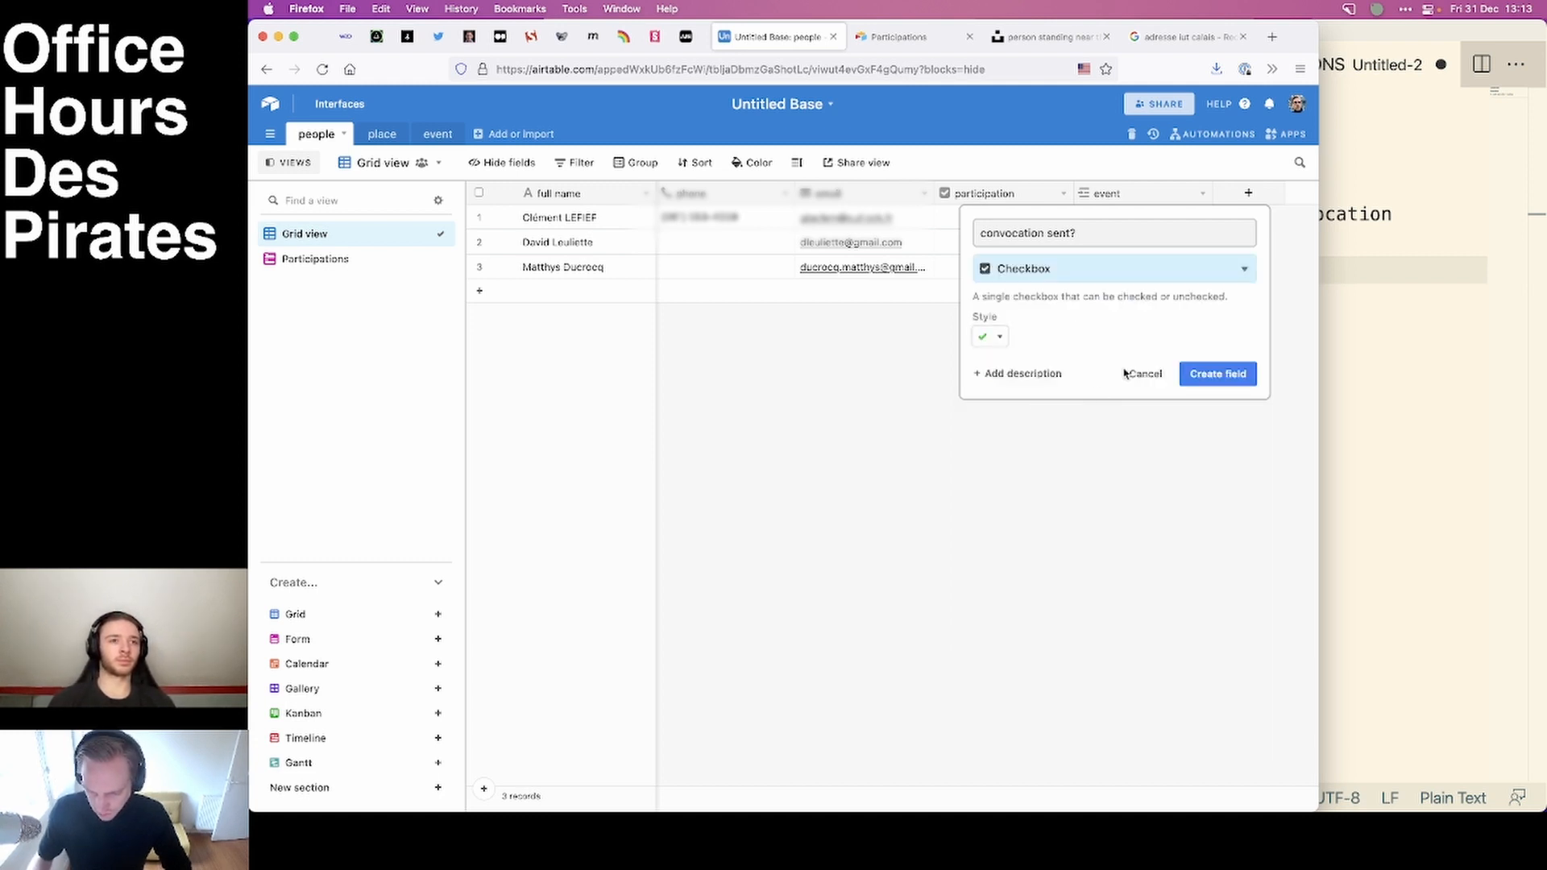
pyautogui.click(1249, 373)
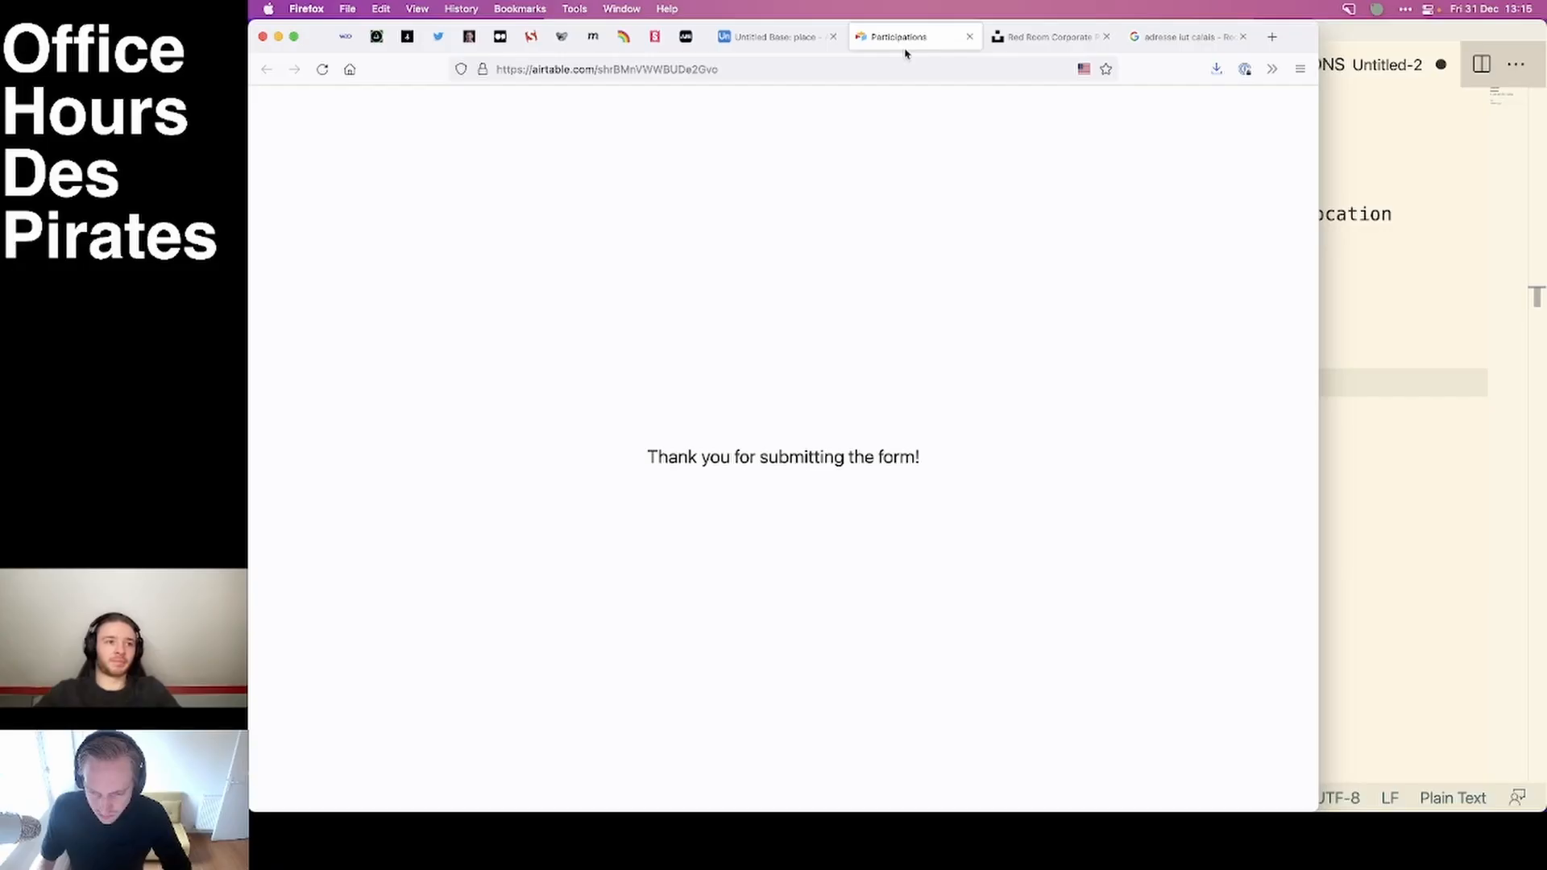
# Name the three records of the place table "red room", "green room" and "blue room".
pyautogui.click(777, 36)
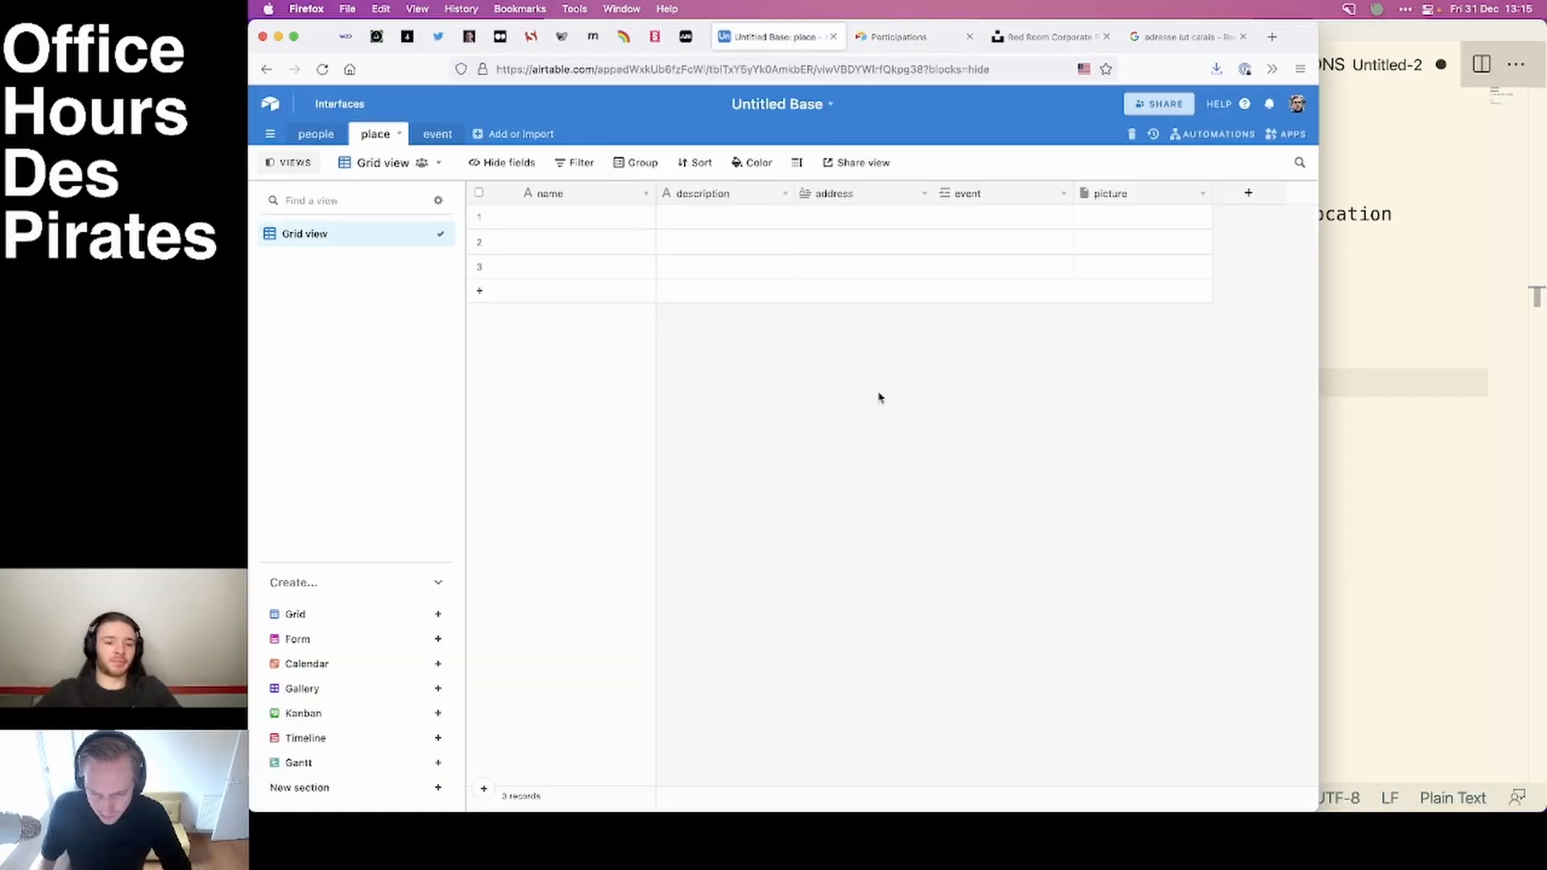
pyautogui.click(564, 220)
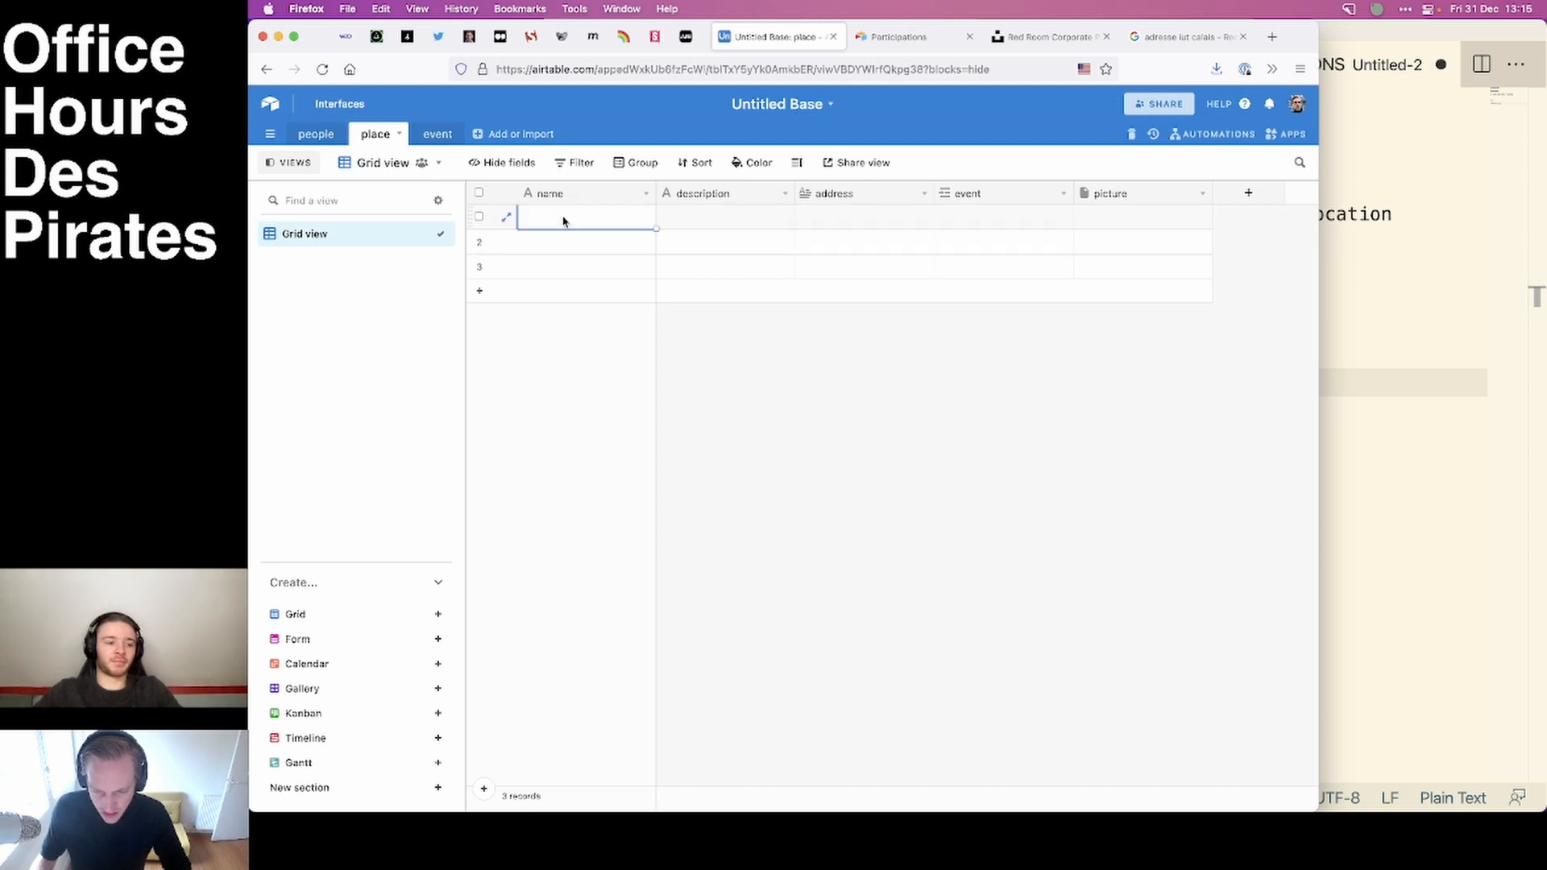
pyautogui.write('ref')
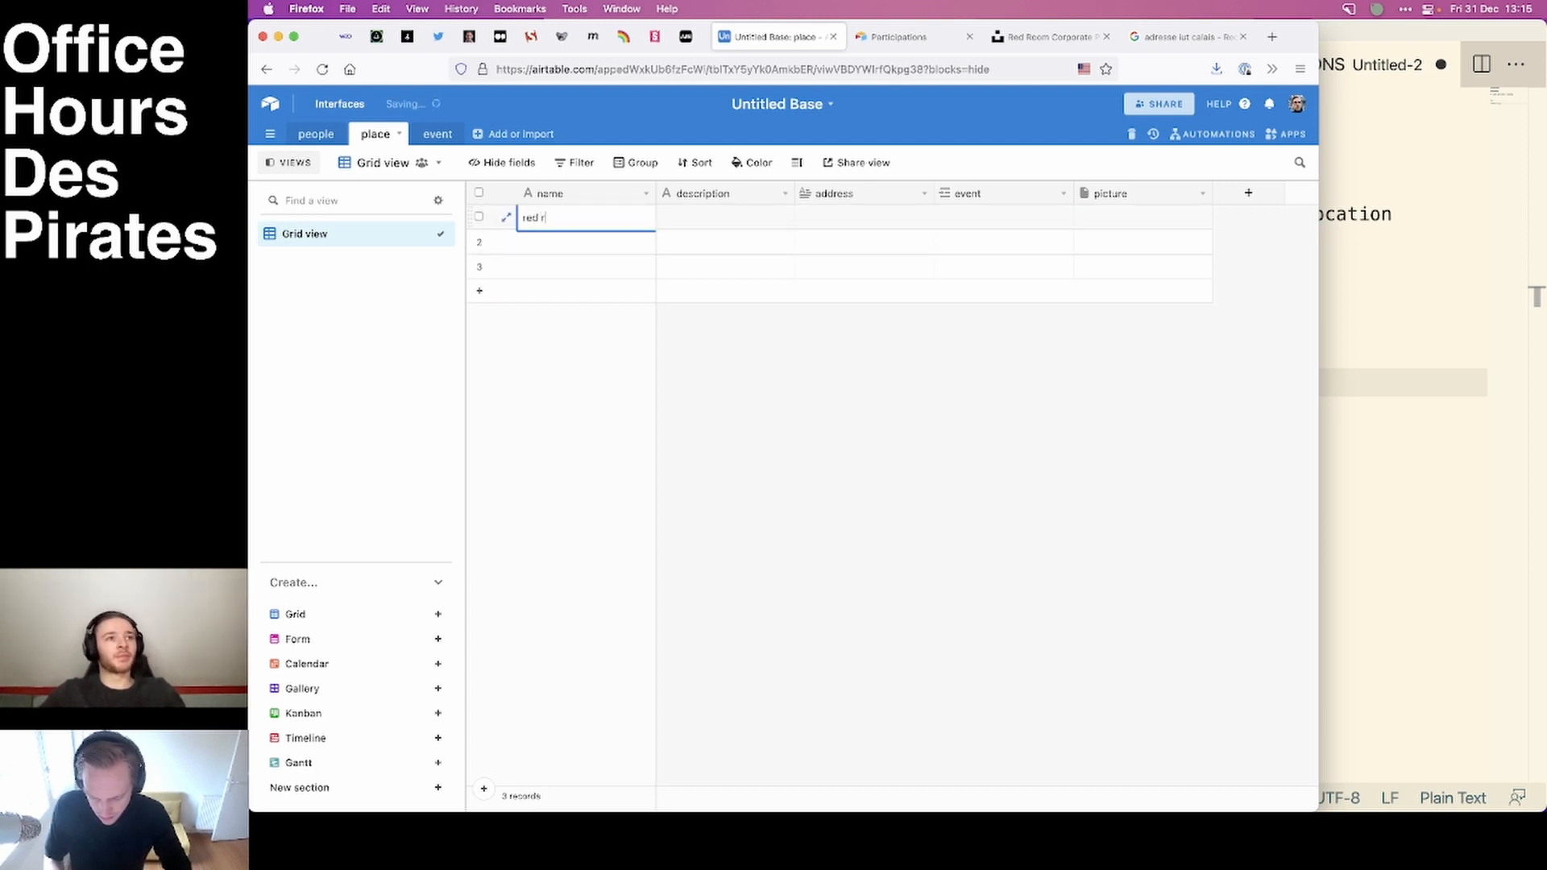
pyautogui.click(556, 246)
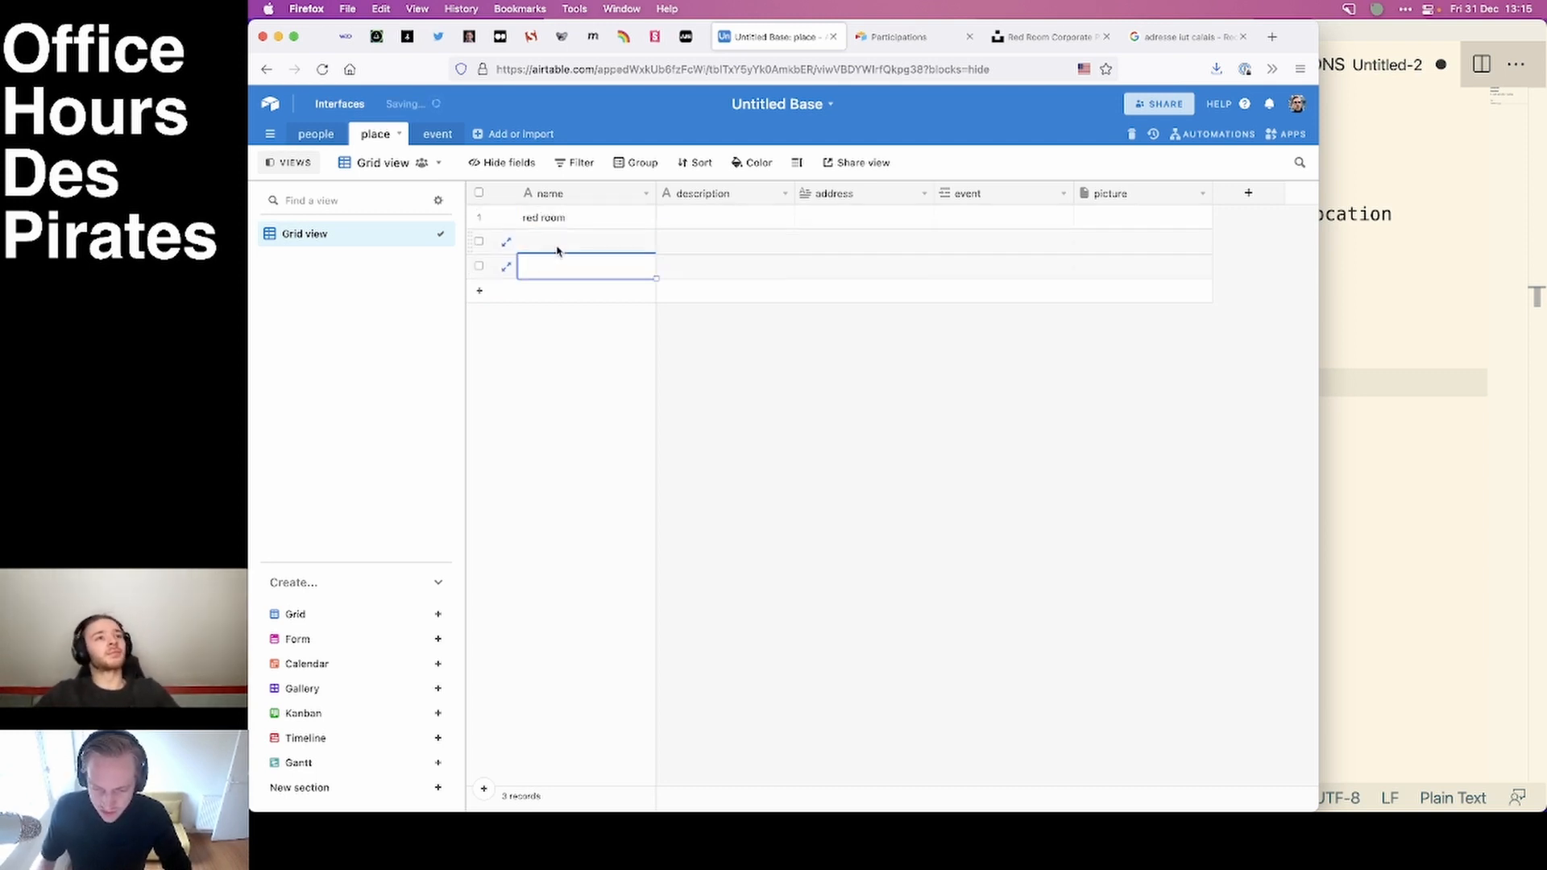
pyautogui.write('green')
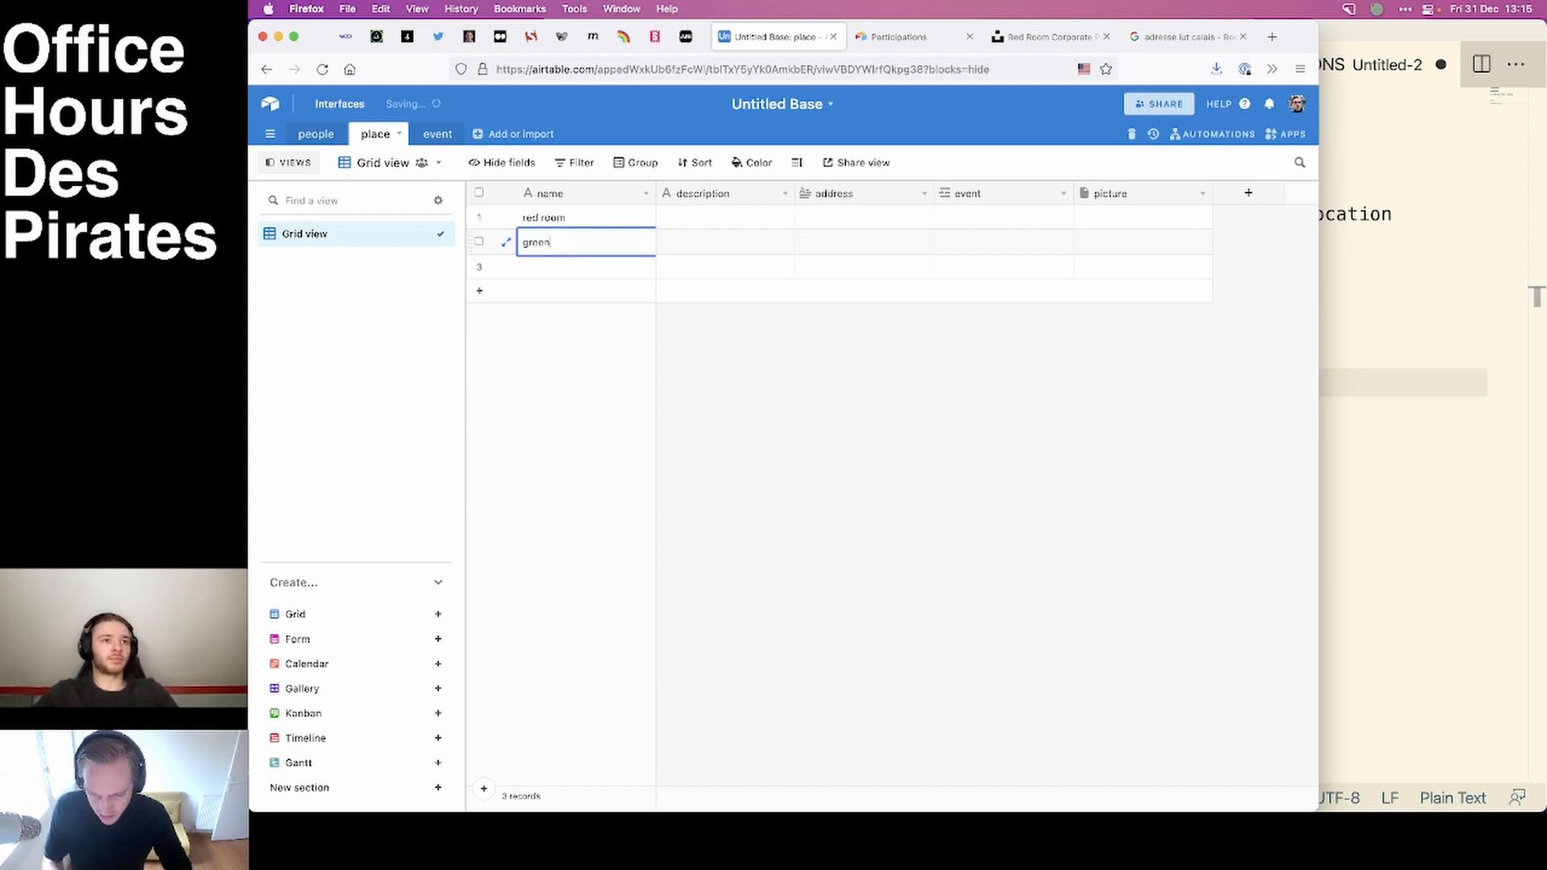
pyautogui.write(' room')
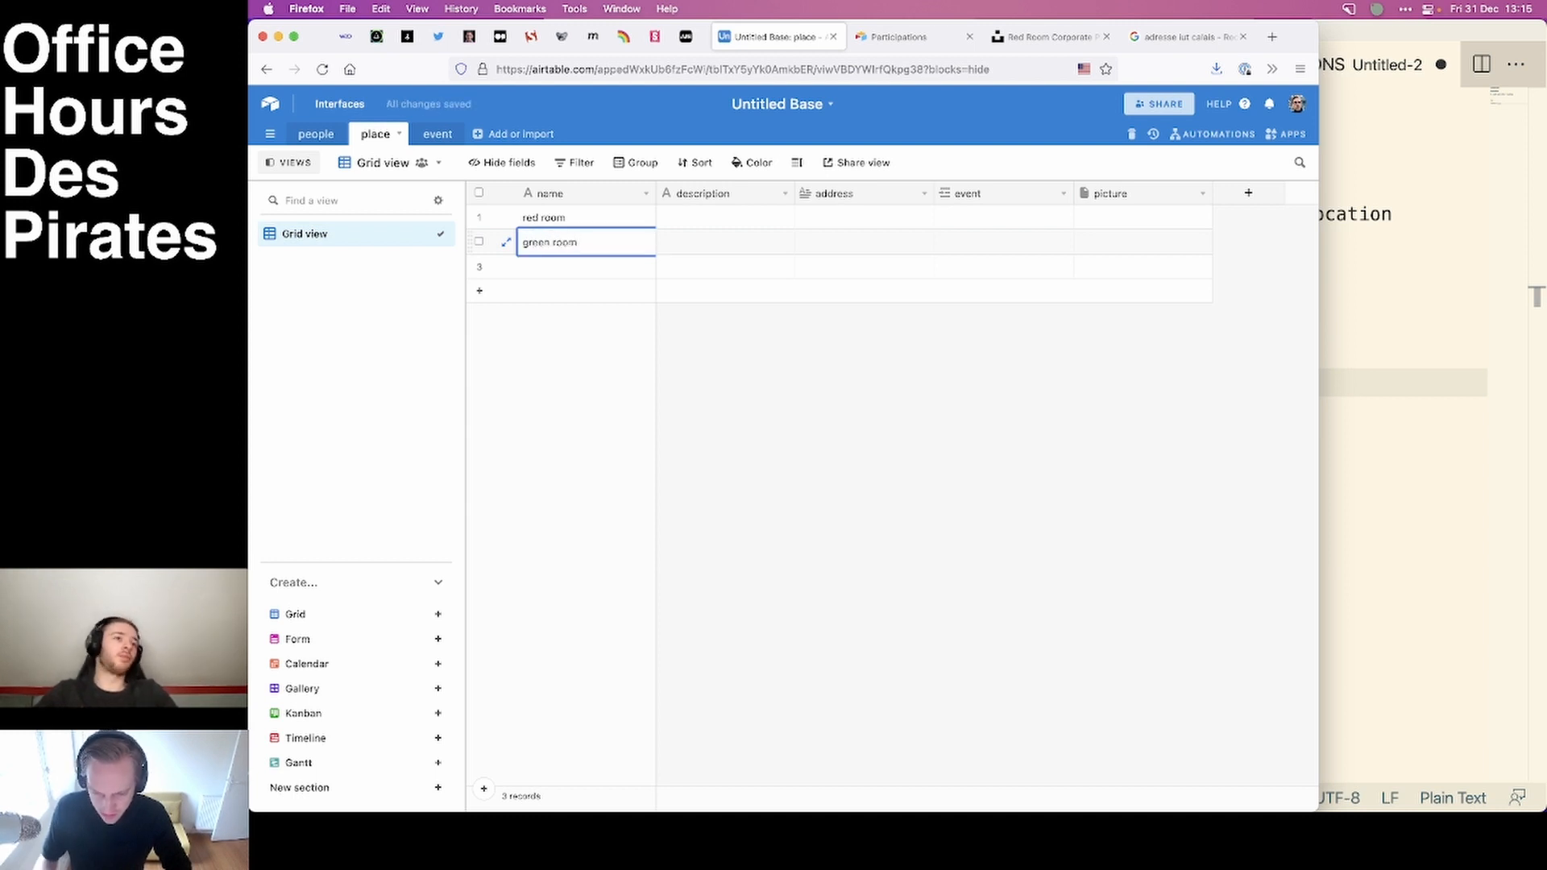
pyautogui.click(542, 265)
pyautogui.write('bl')
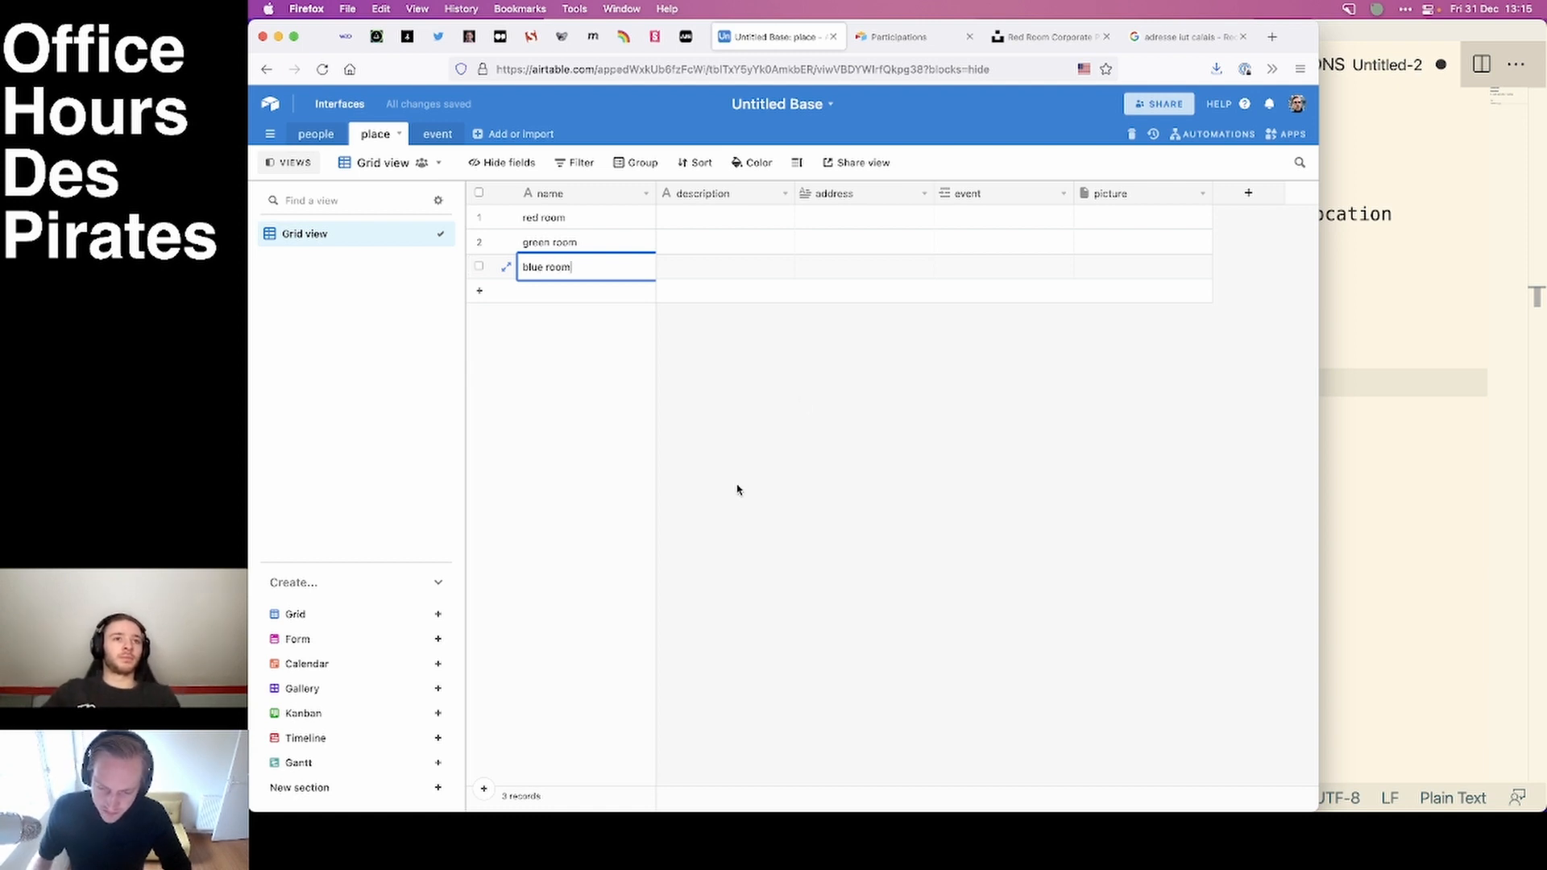
pyautogui.write('ue room')
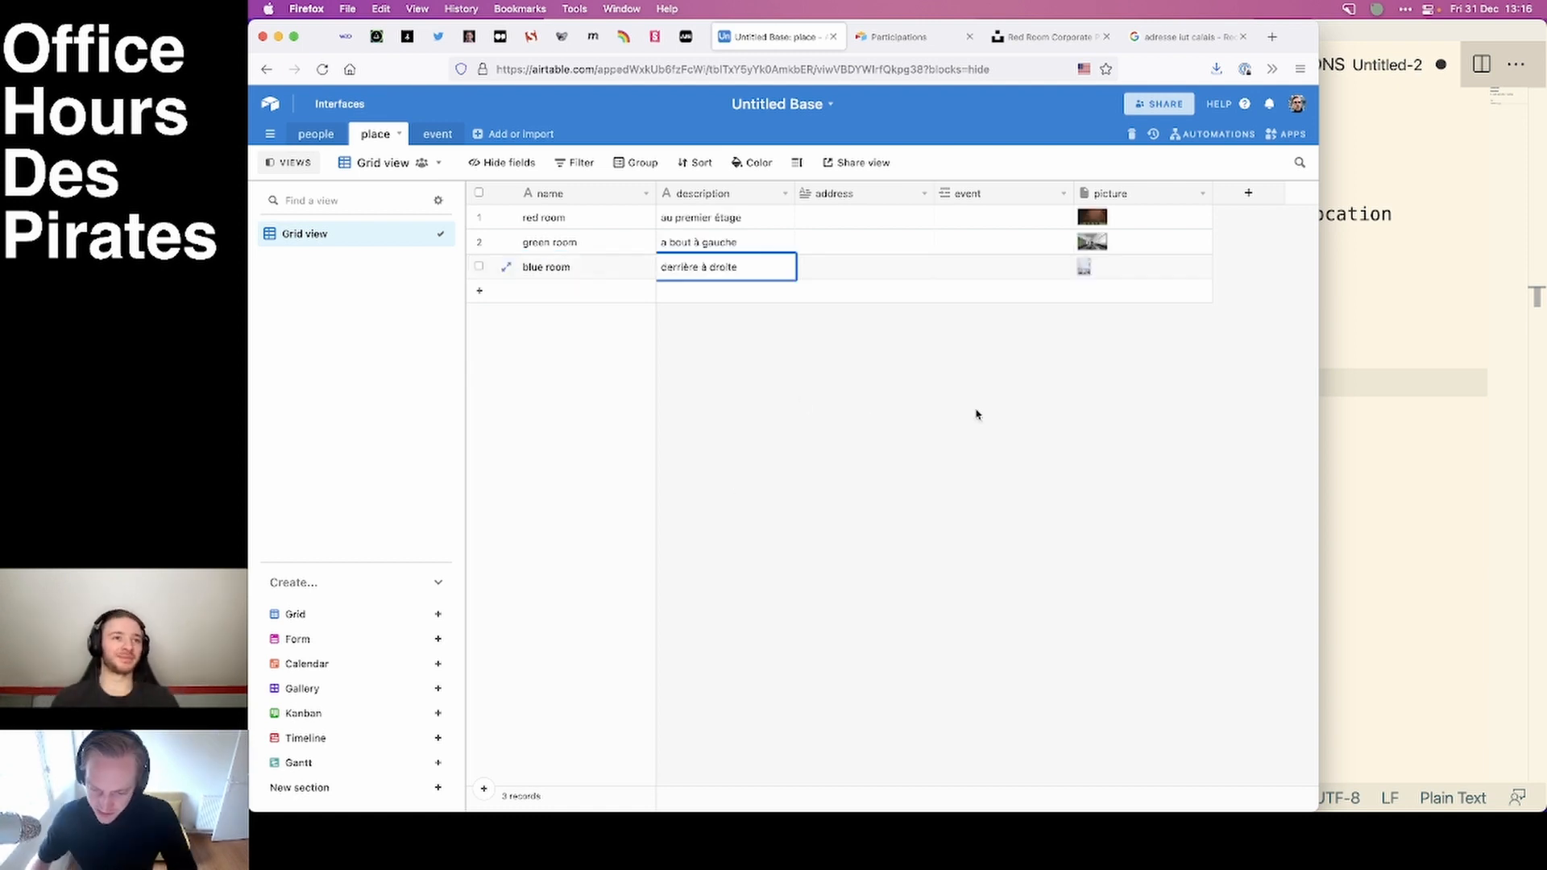
pyautogui.click(942, 510)
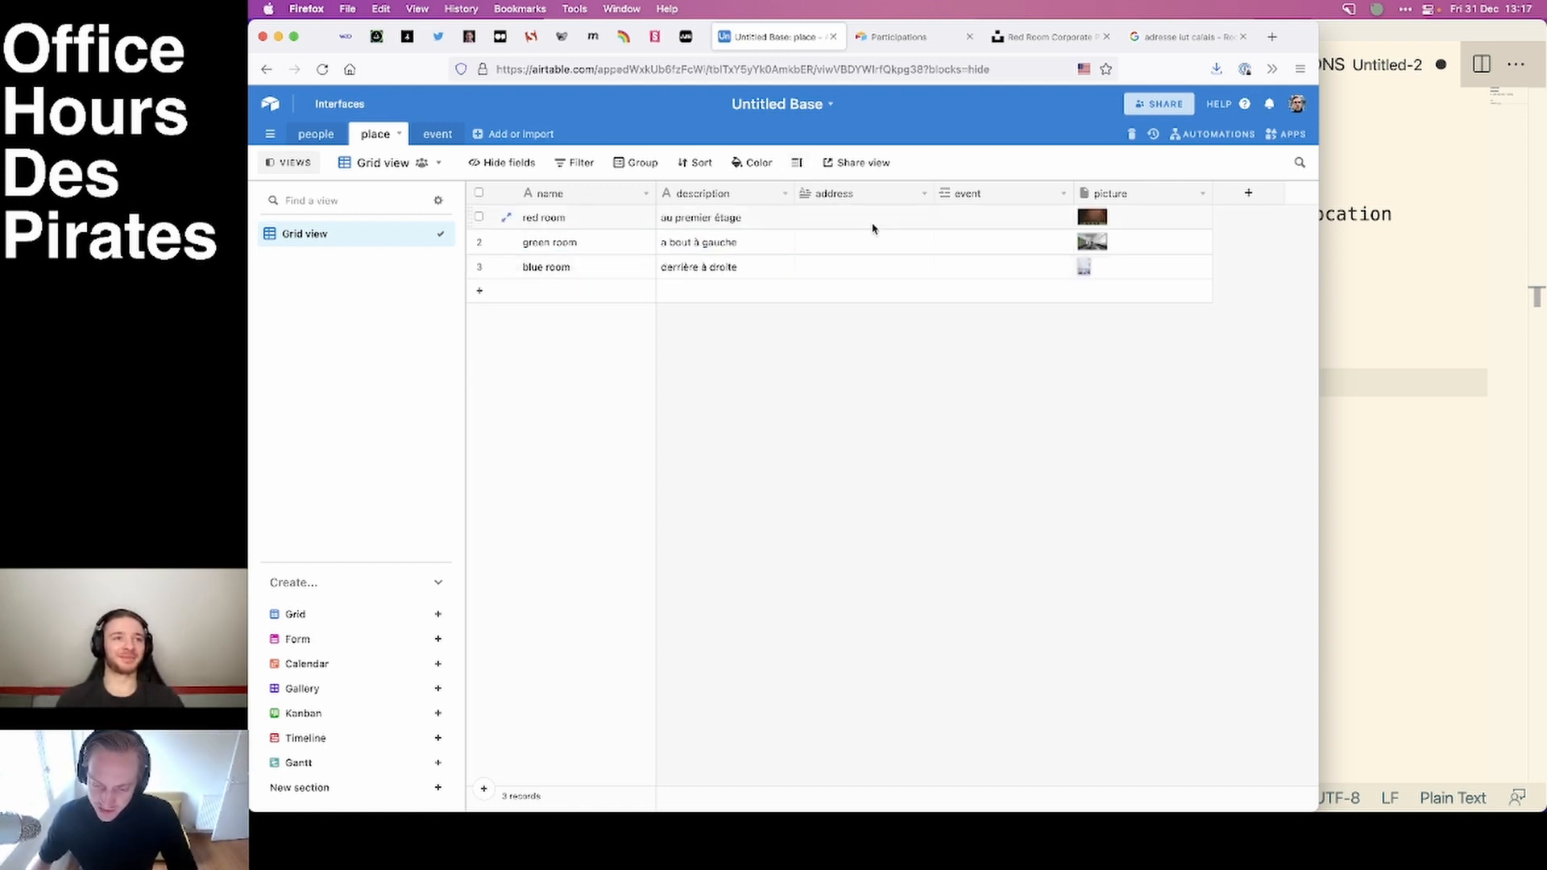
# Fill the address field of the red, green and blue rooms with the same copied street address.
pyautogui.click(855, 224)
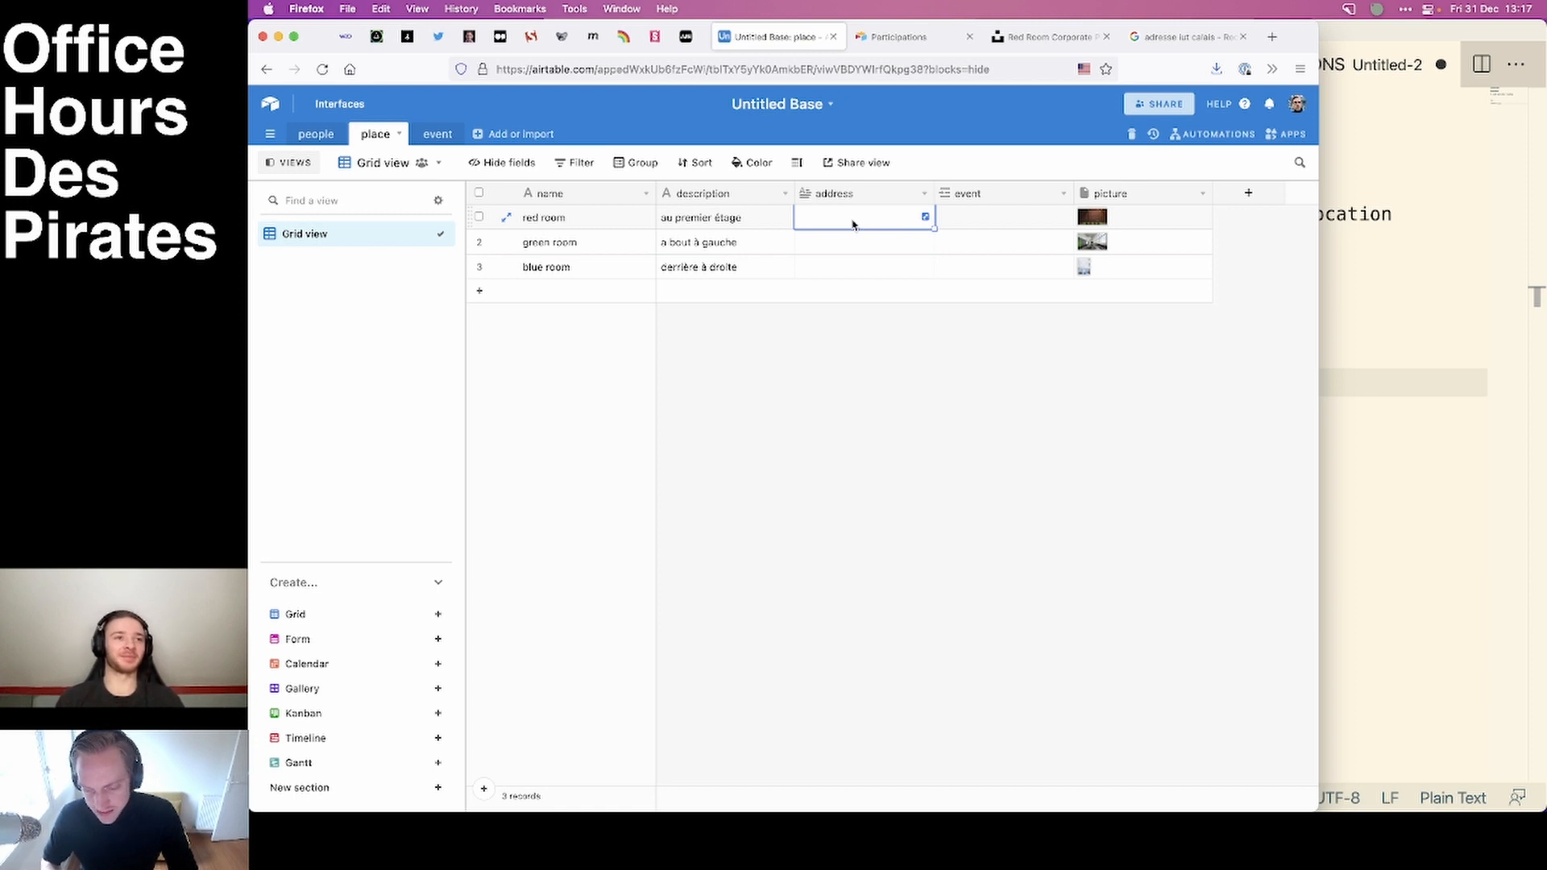
pyautogui.click(725, 229)
pyautogui.click(897, 222)
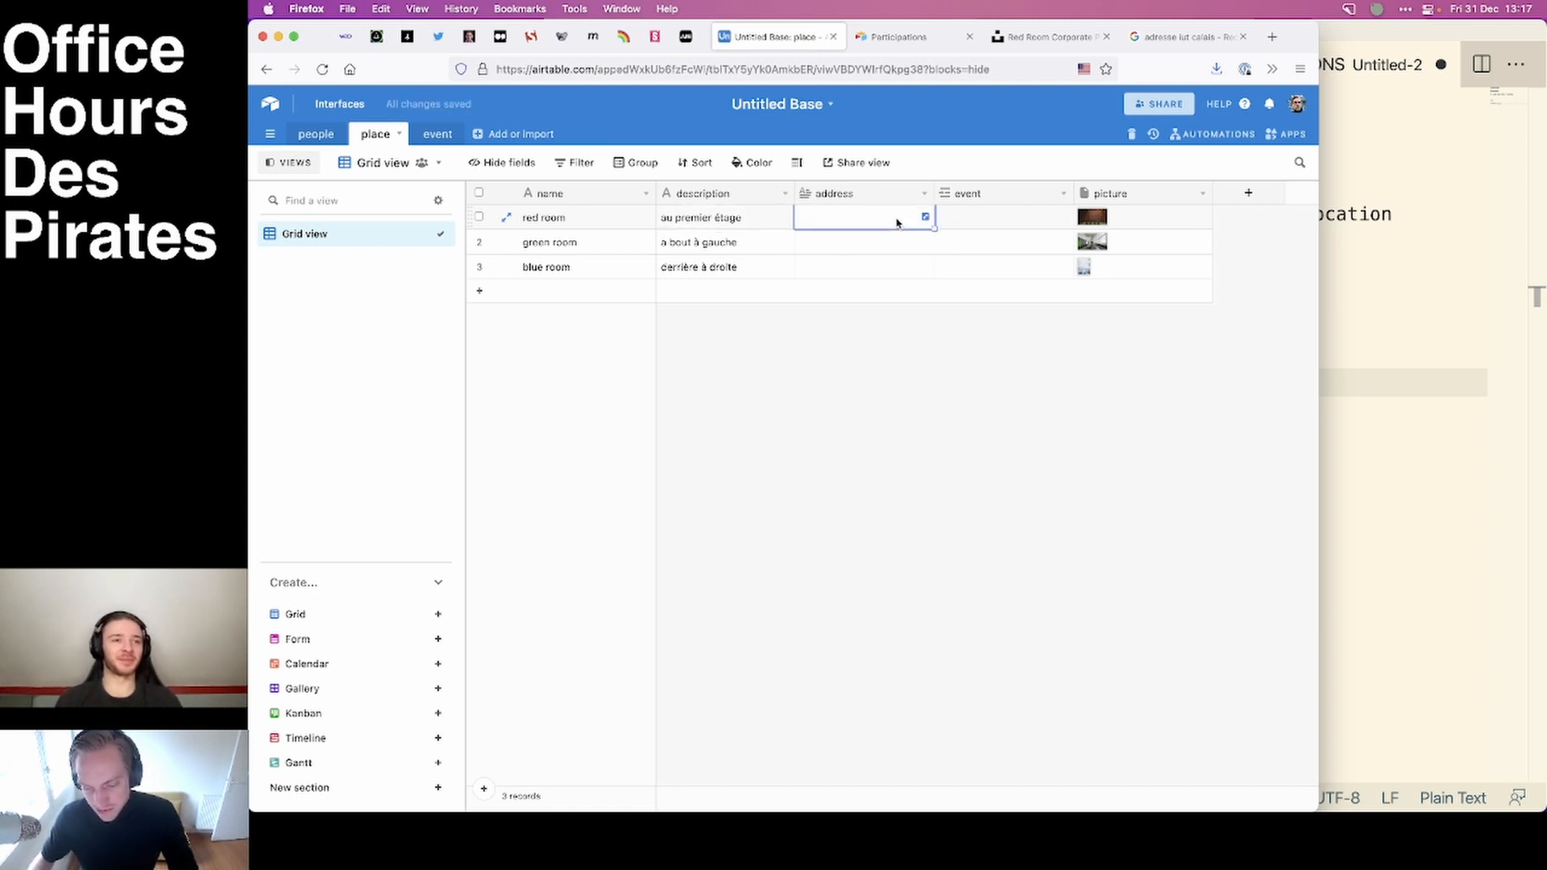
pyautogui.press('super+alt+c')
pyautogui.press('Return')
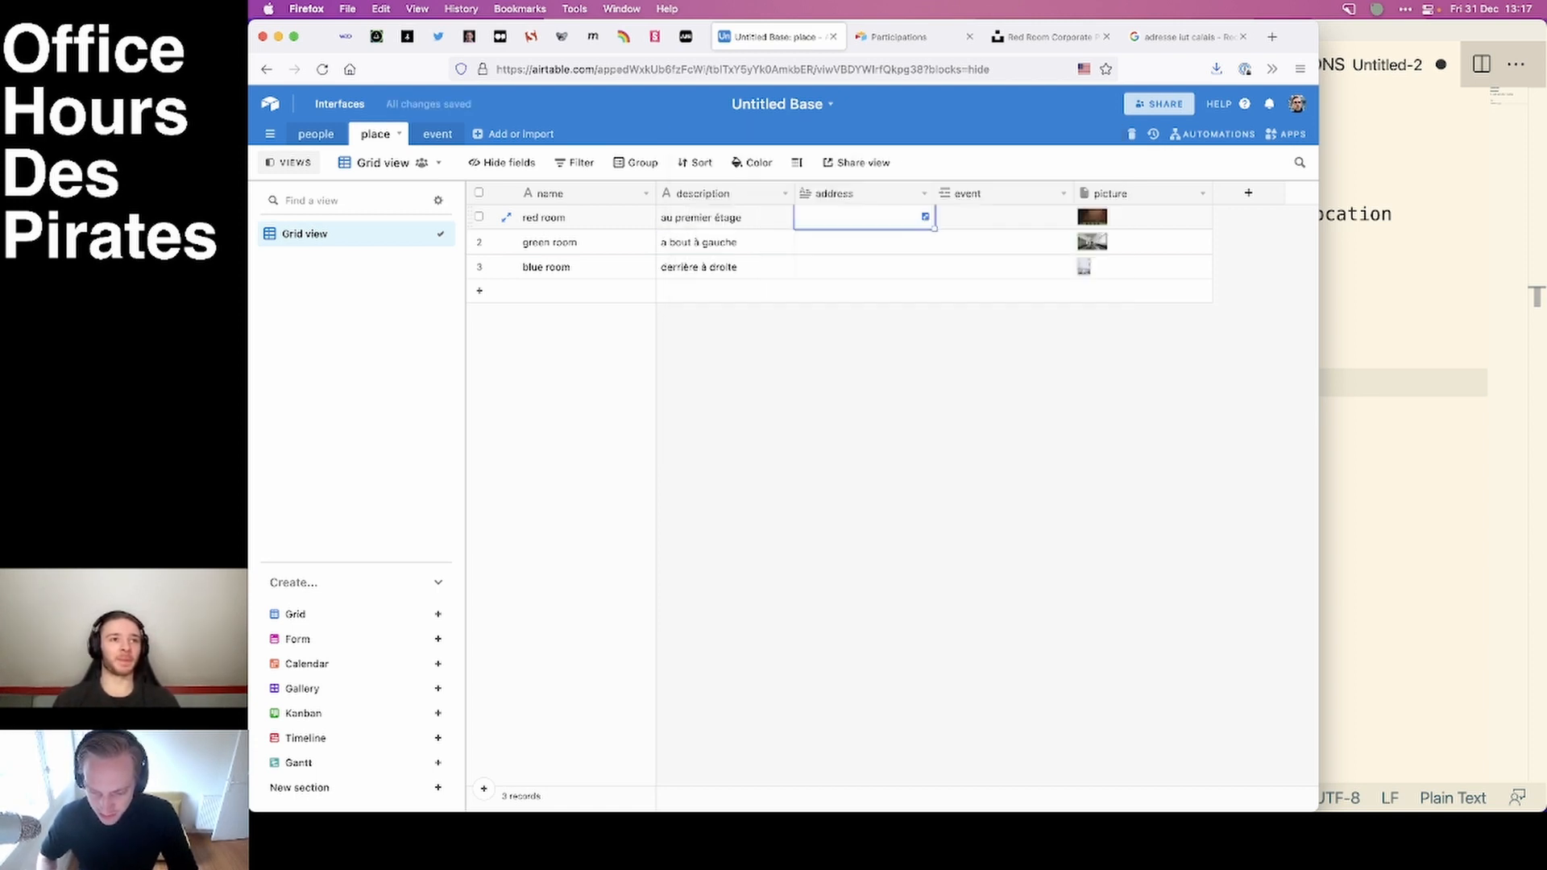
pyautogui.click(871, 556)
pyautogui.click(840, 249)
pyautogui.click(929, 426)
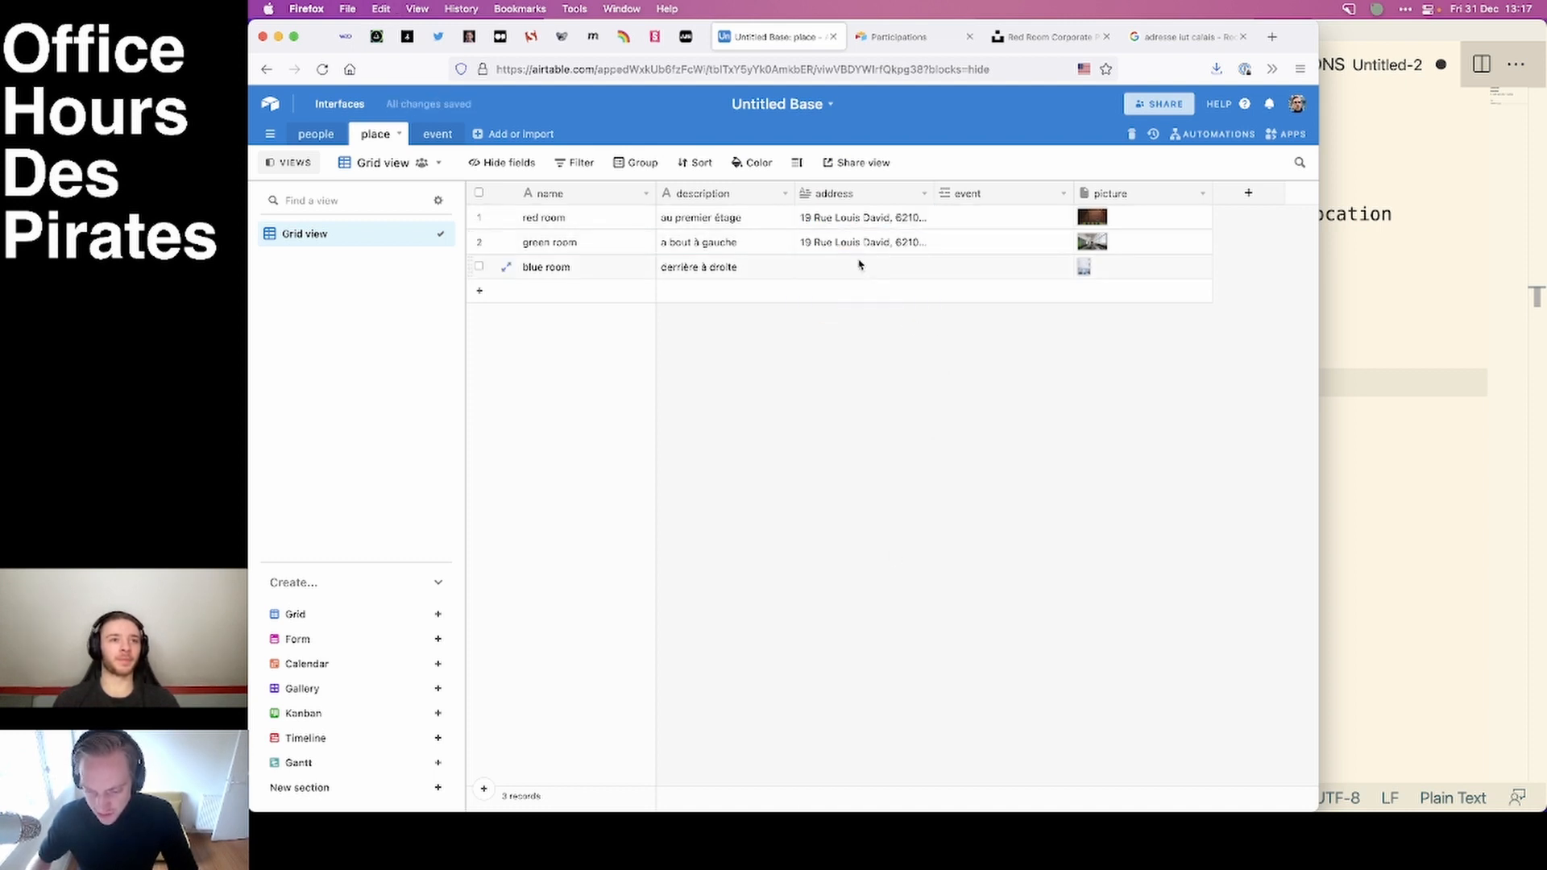
pyautogui.click(858, 266)
pyautogui.click(974, 515)
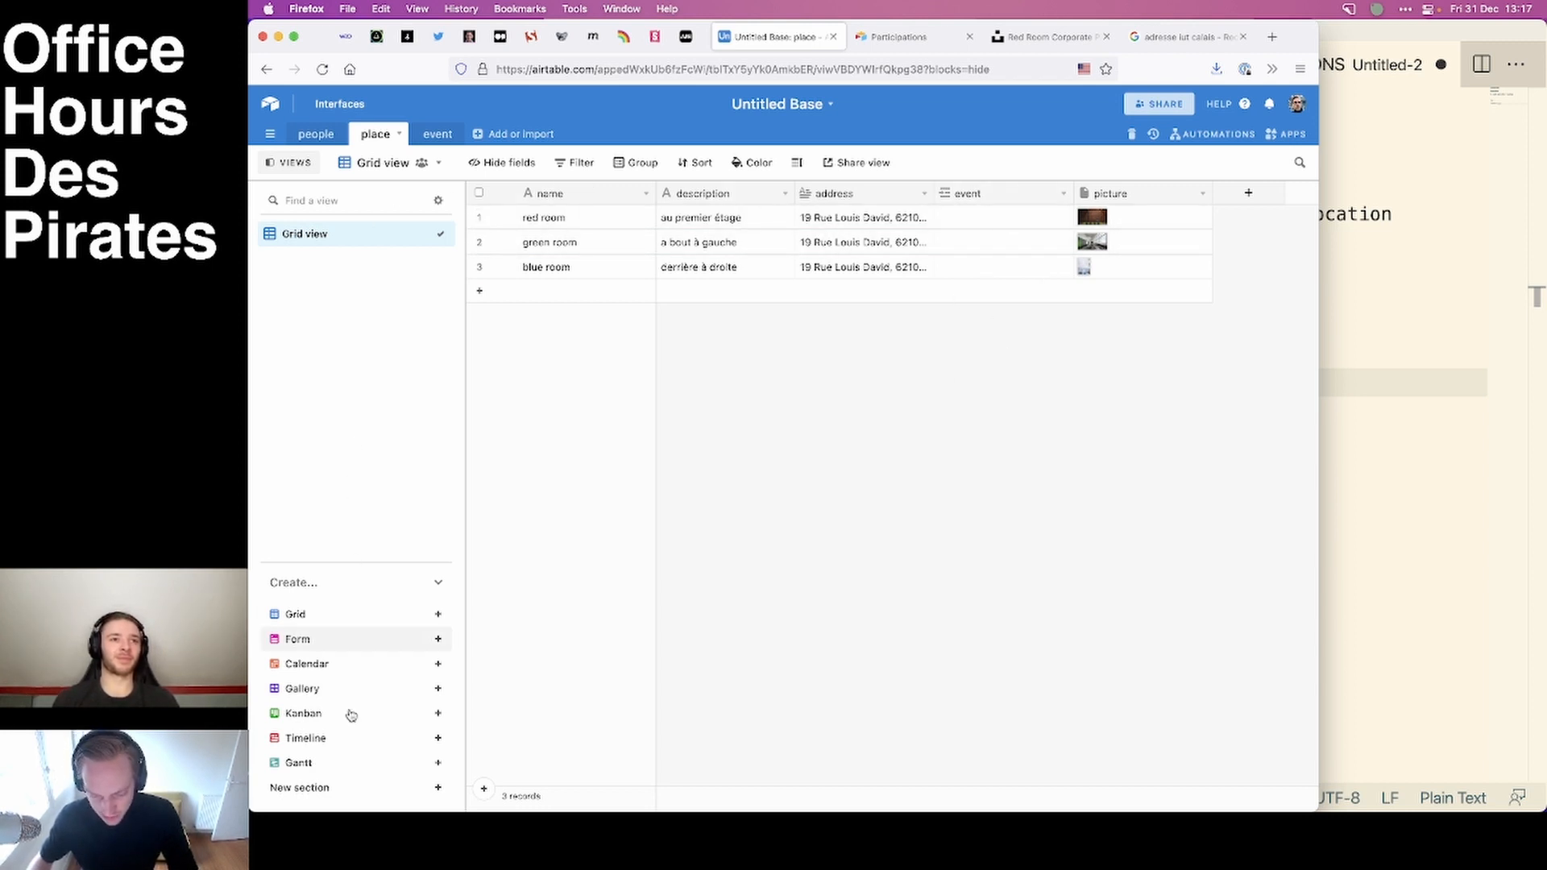
# Create a collaborative gallery view named "Gallery" for the place table.
pyautogui.moveTo(322, 690)
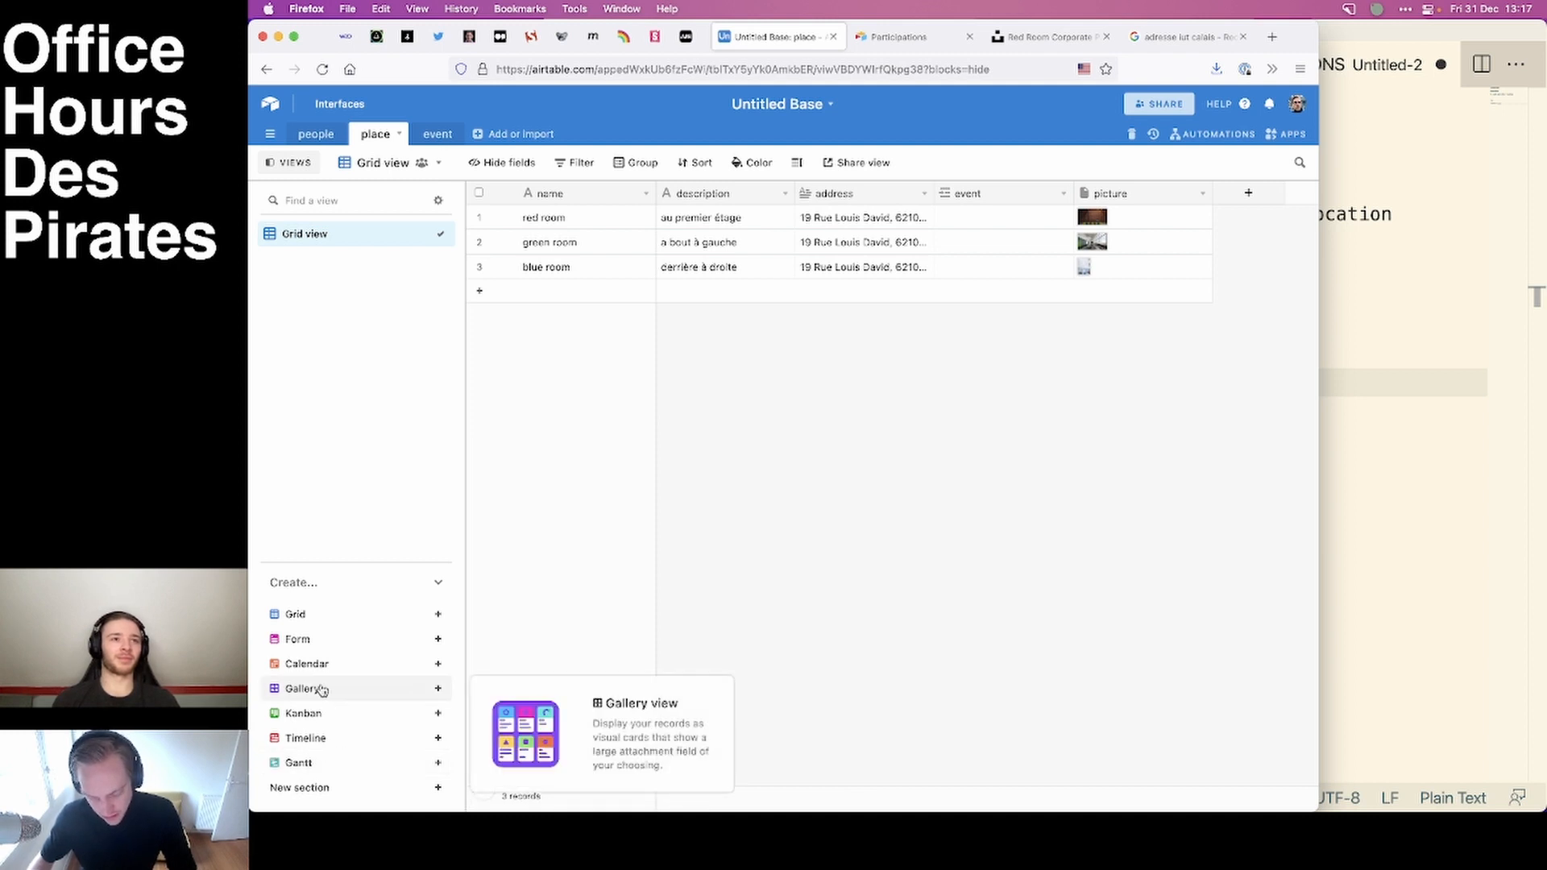
pyautogui.click(321, 690)
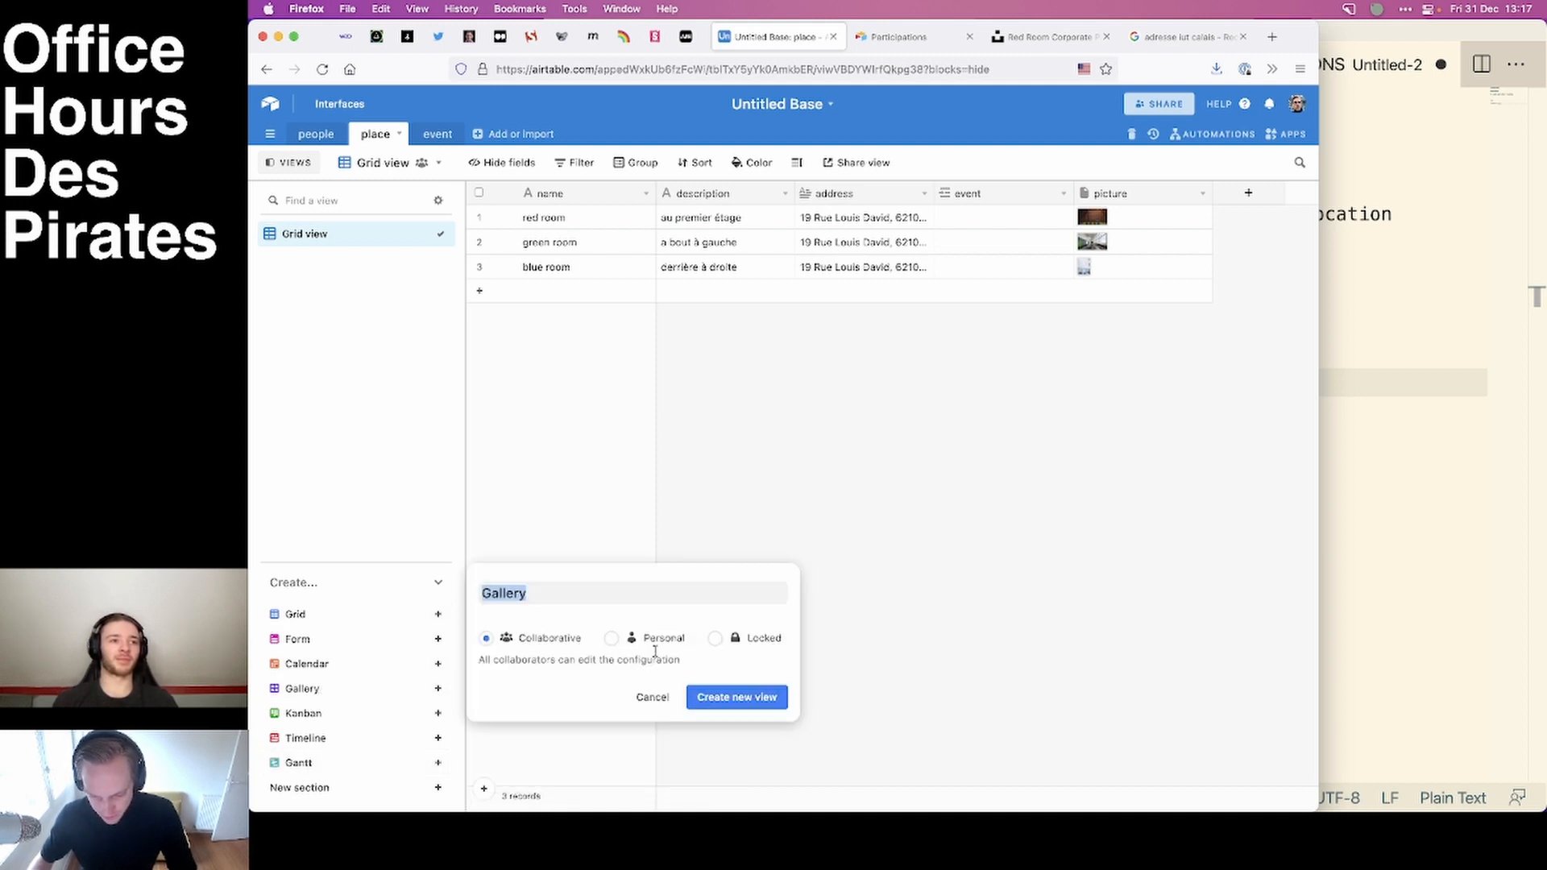
pyautogui.click(747, 698)
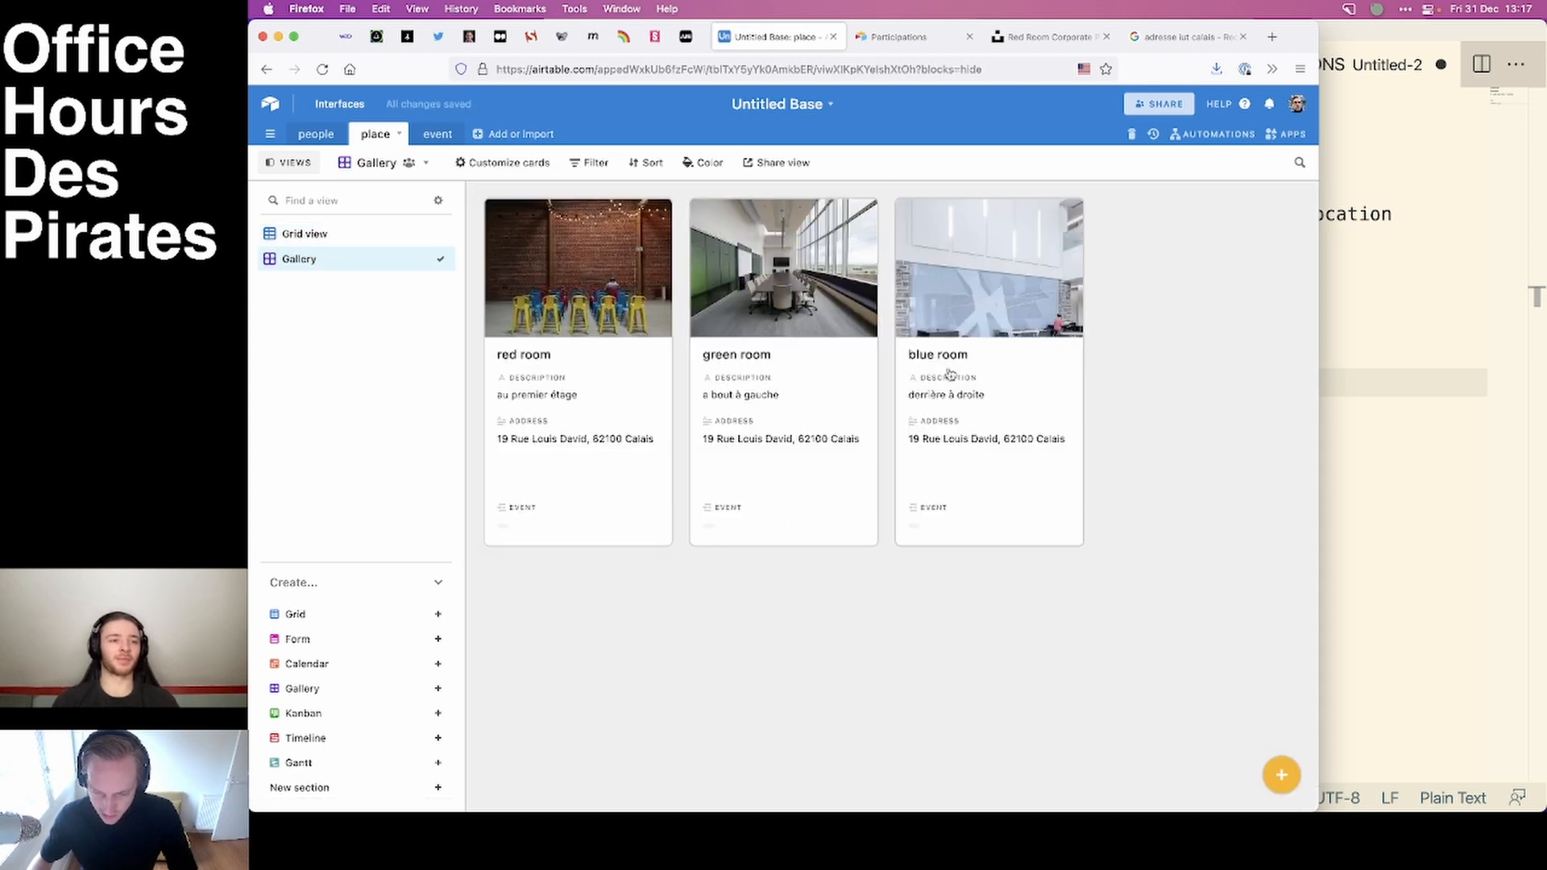
# Create a shareable link for the gallery view and stop viewers from copying data, leaving hidden fields unshared.
pyautogui.click(783, 163)
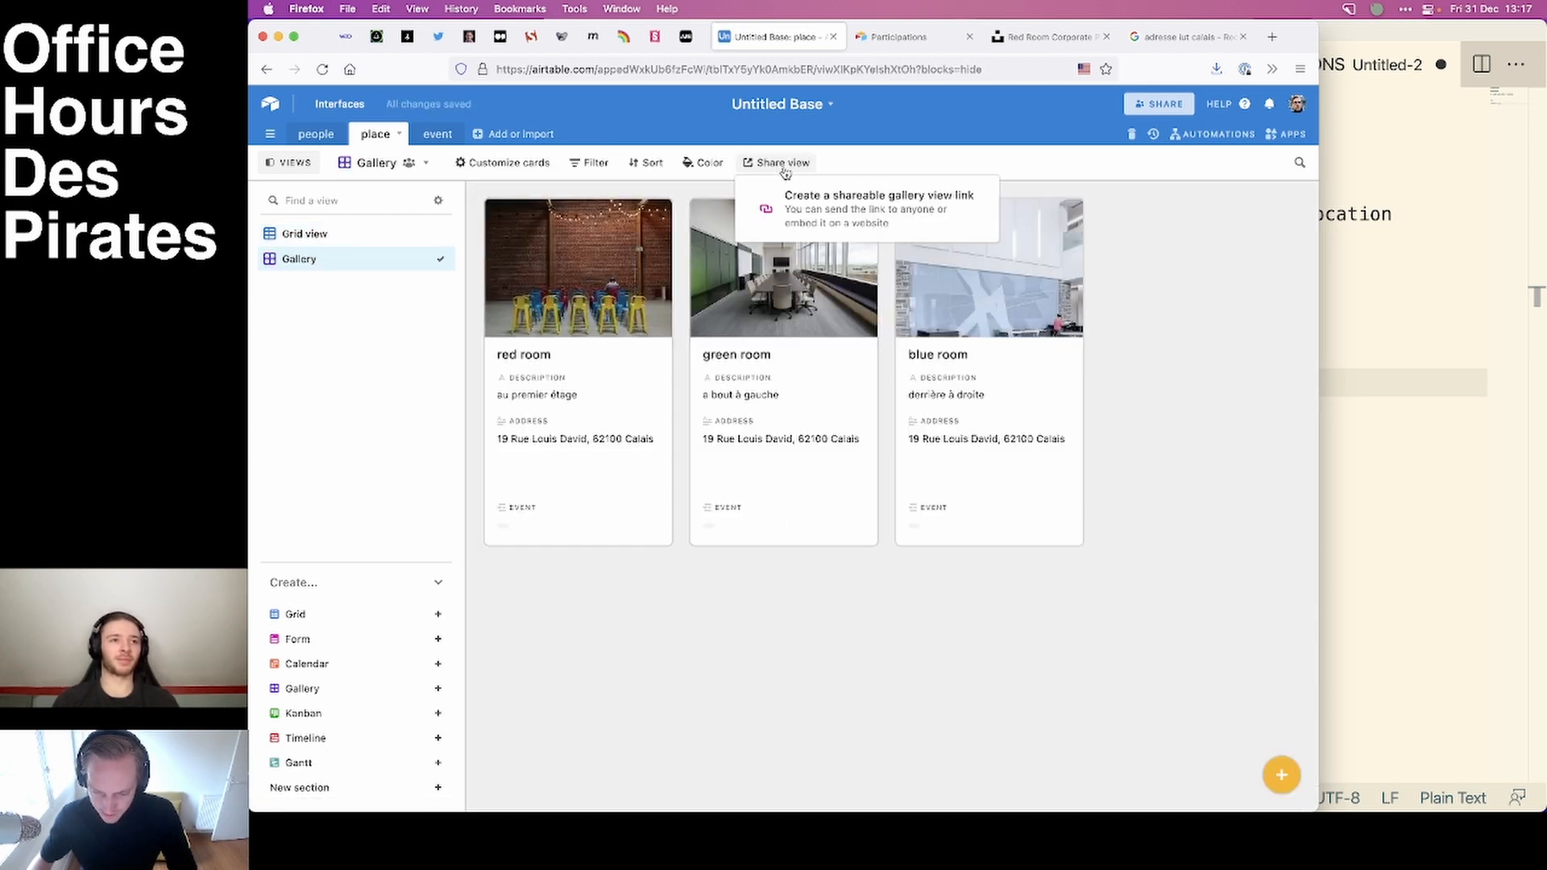
pyautogui.click(838, 213)
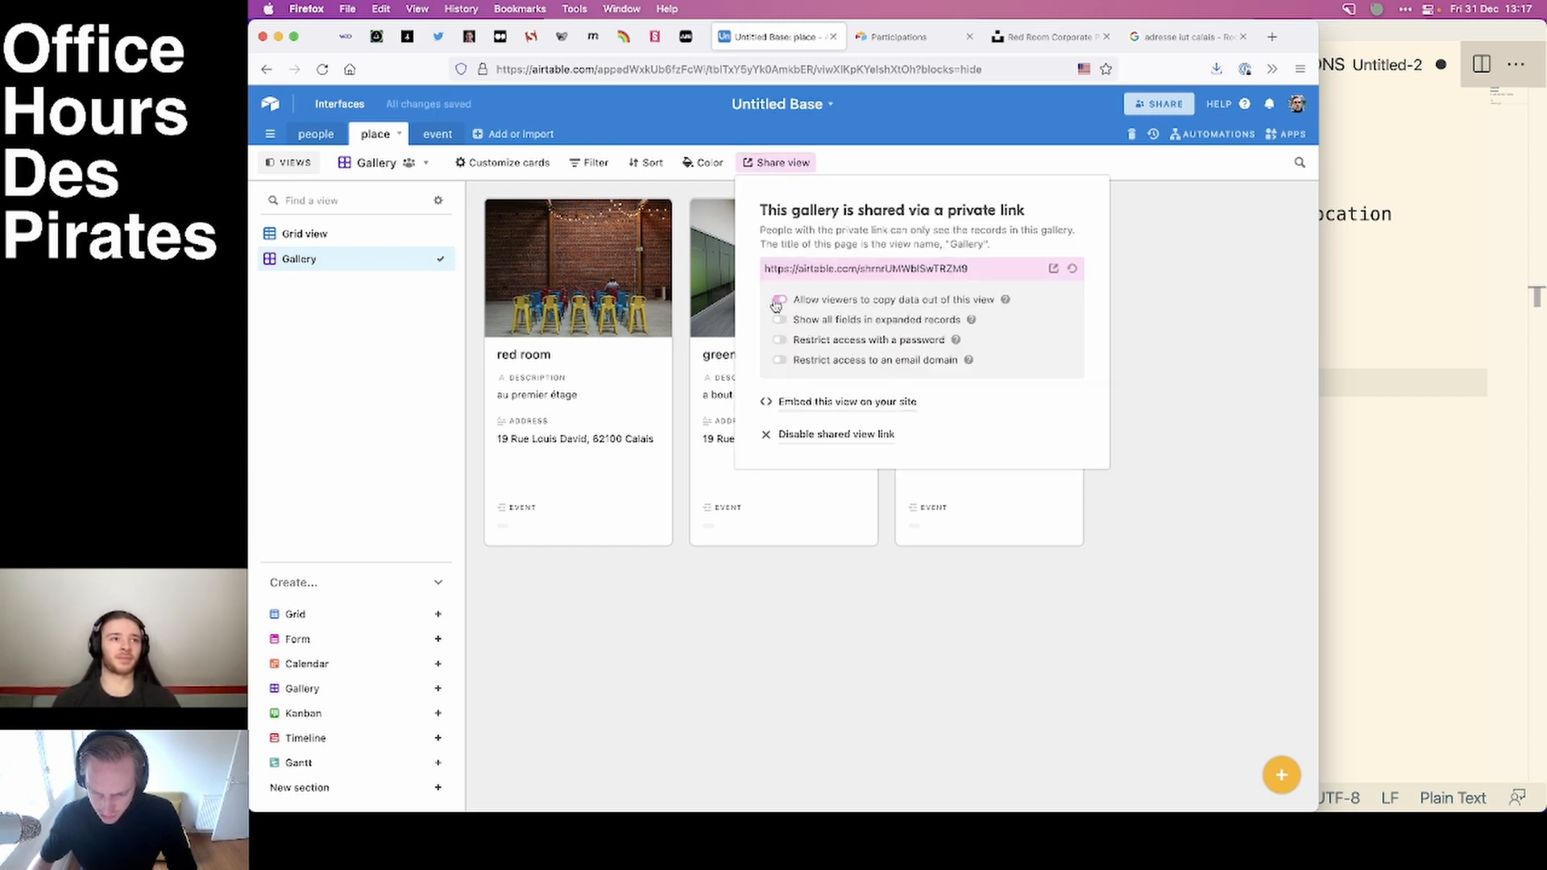
pyautogui.click(779, 299)
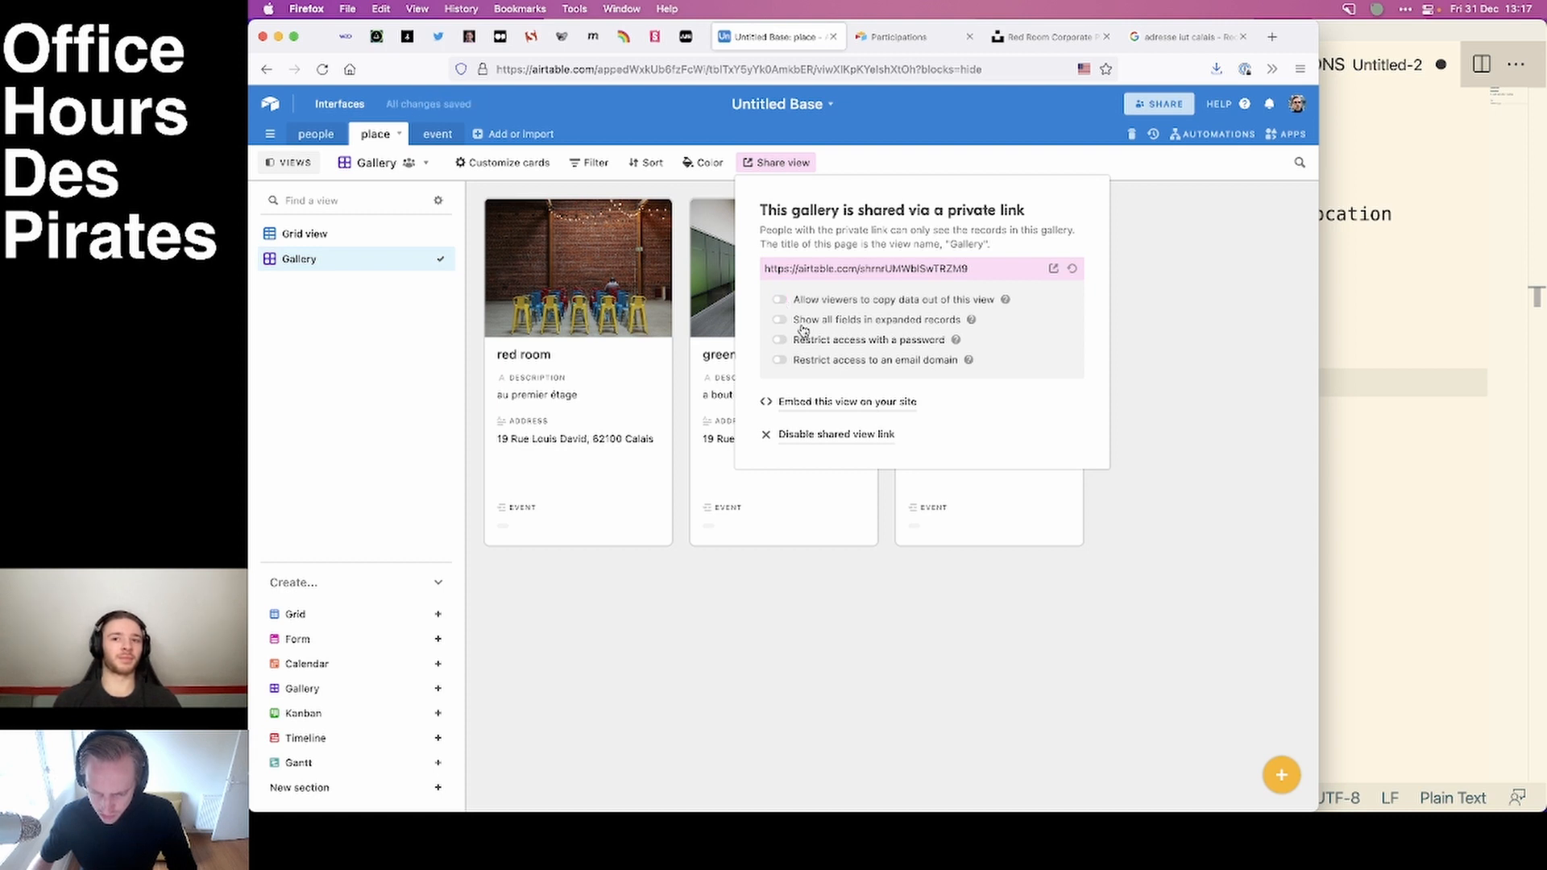
pyautogui.click(780, 320)
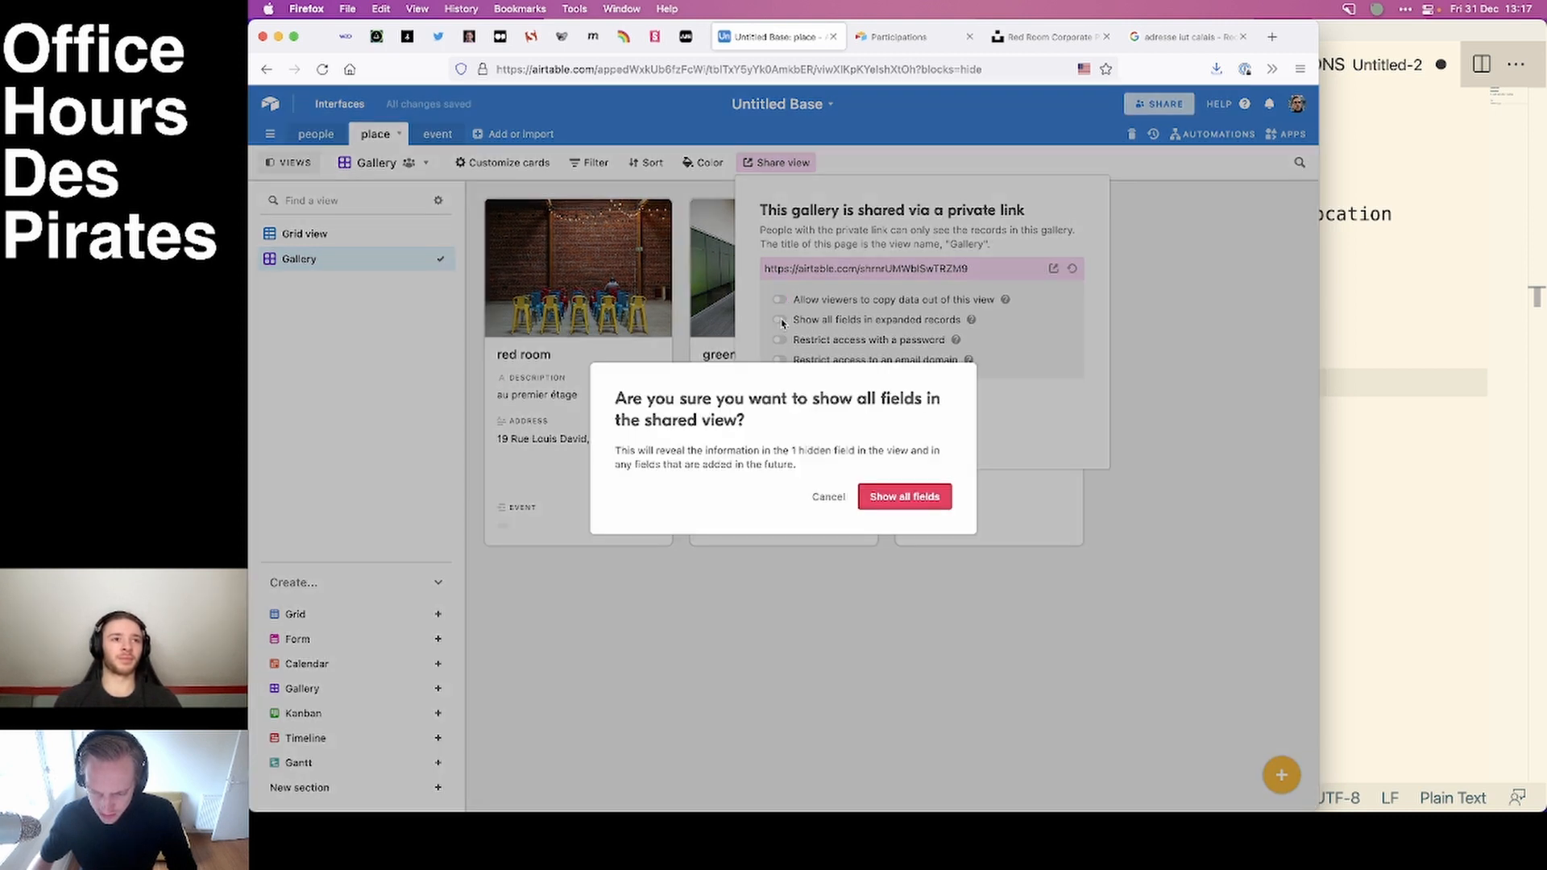
pyautogui.click(827, 496)
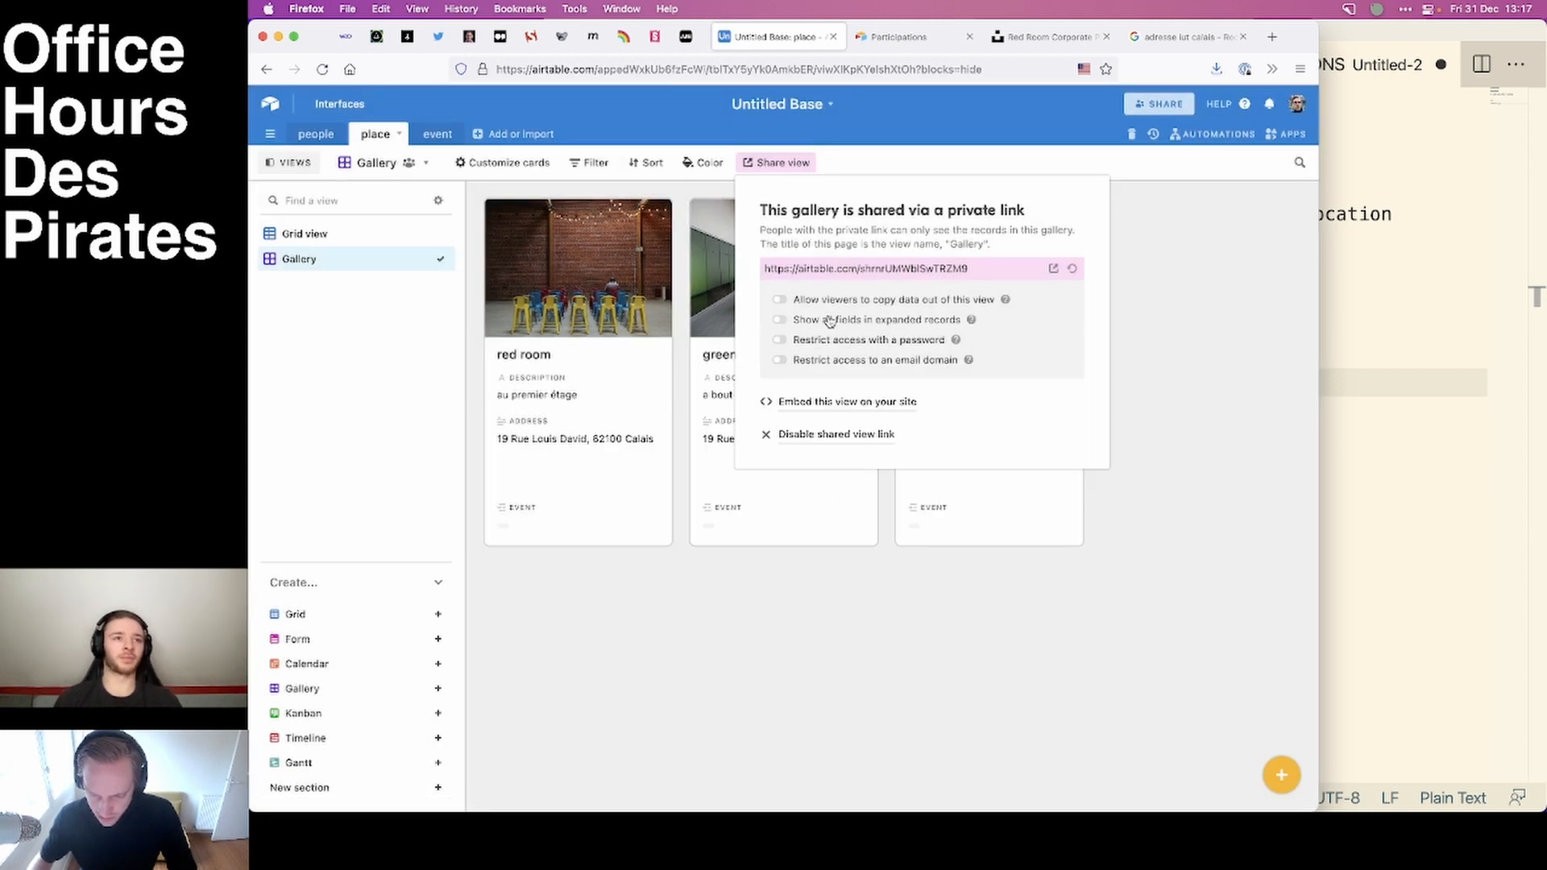
# Copy the gallery's private share link and open it in a new browser tab to preview the shared page.
pyautogui.click(866, 269)
pyautogui.press('super+c')
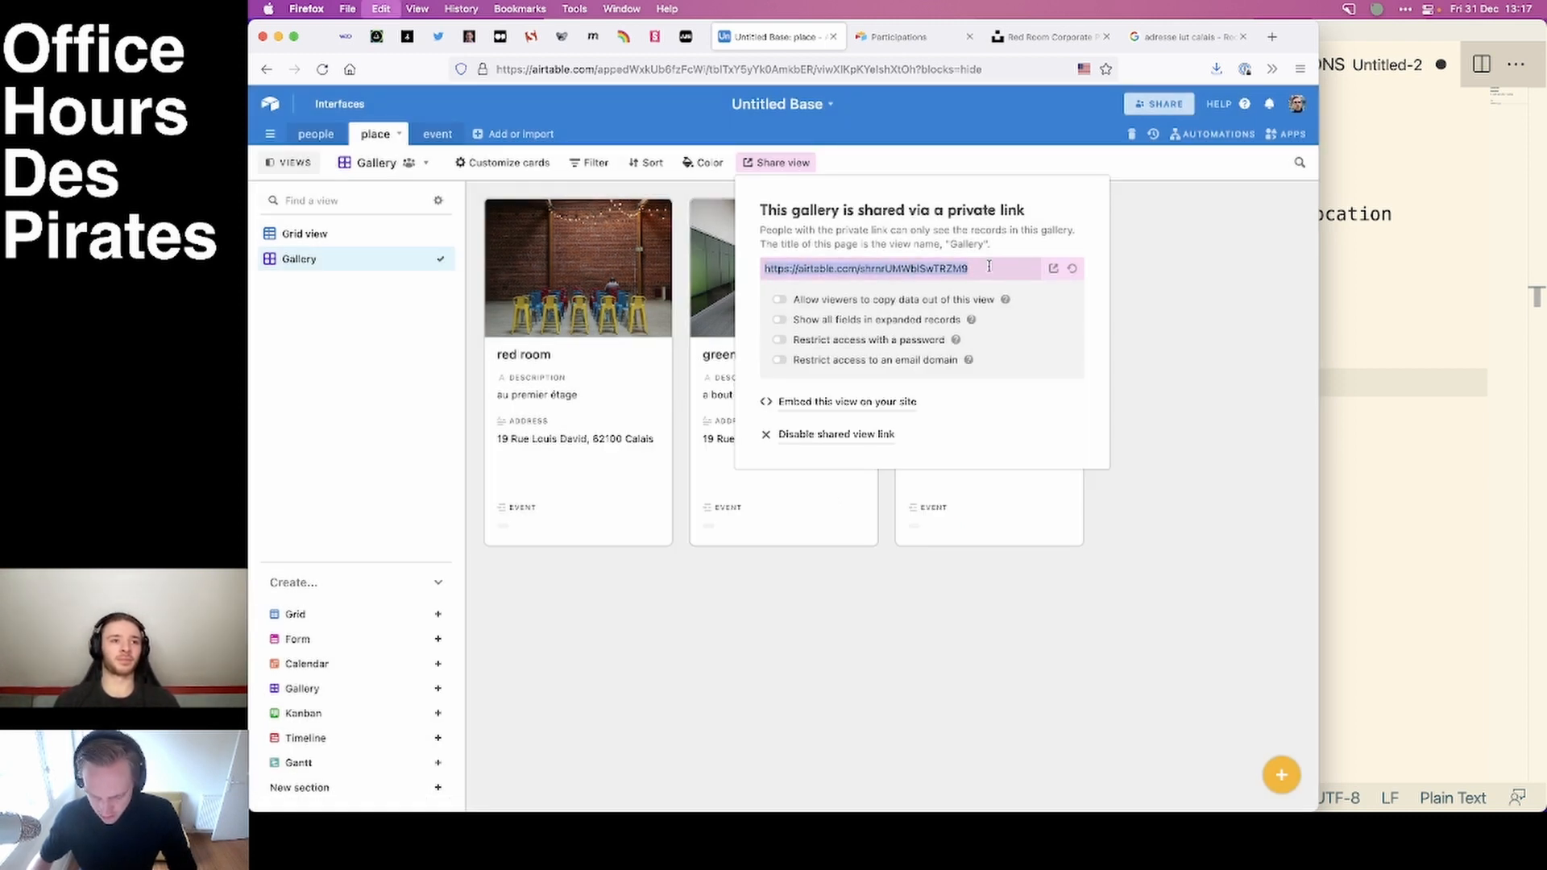
pyautogui.click(1195, 315)
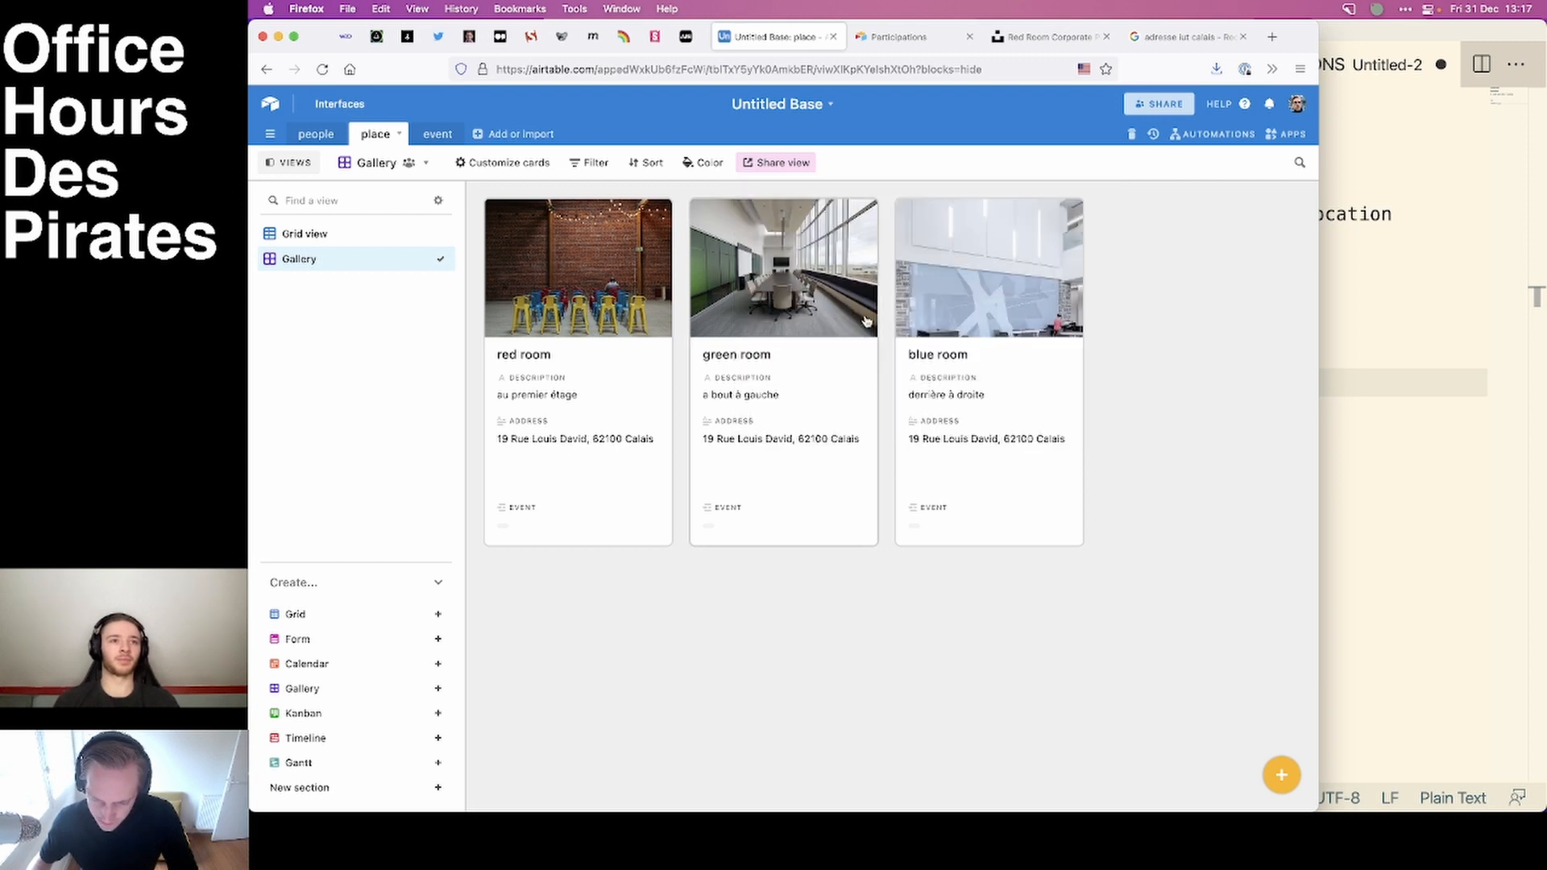
pyautogui.press('super+t')
pyautogui.press('super+v')
pyautogui.press('Return')
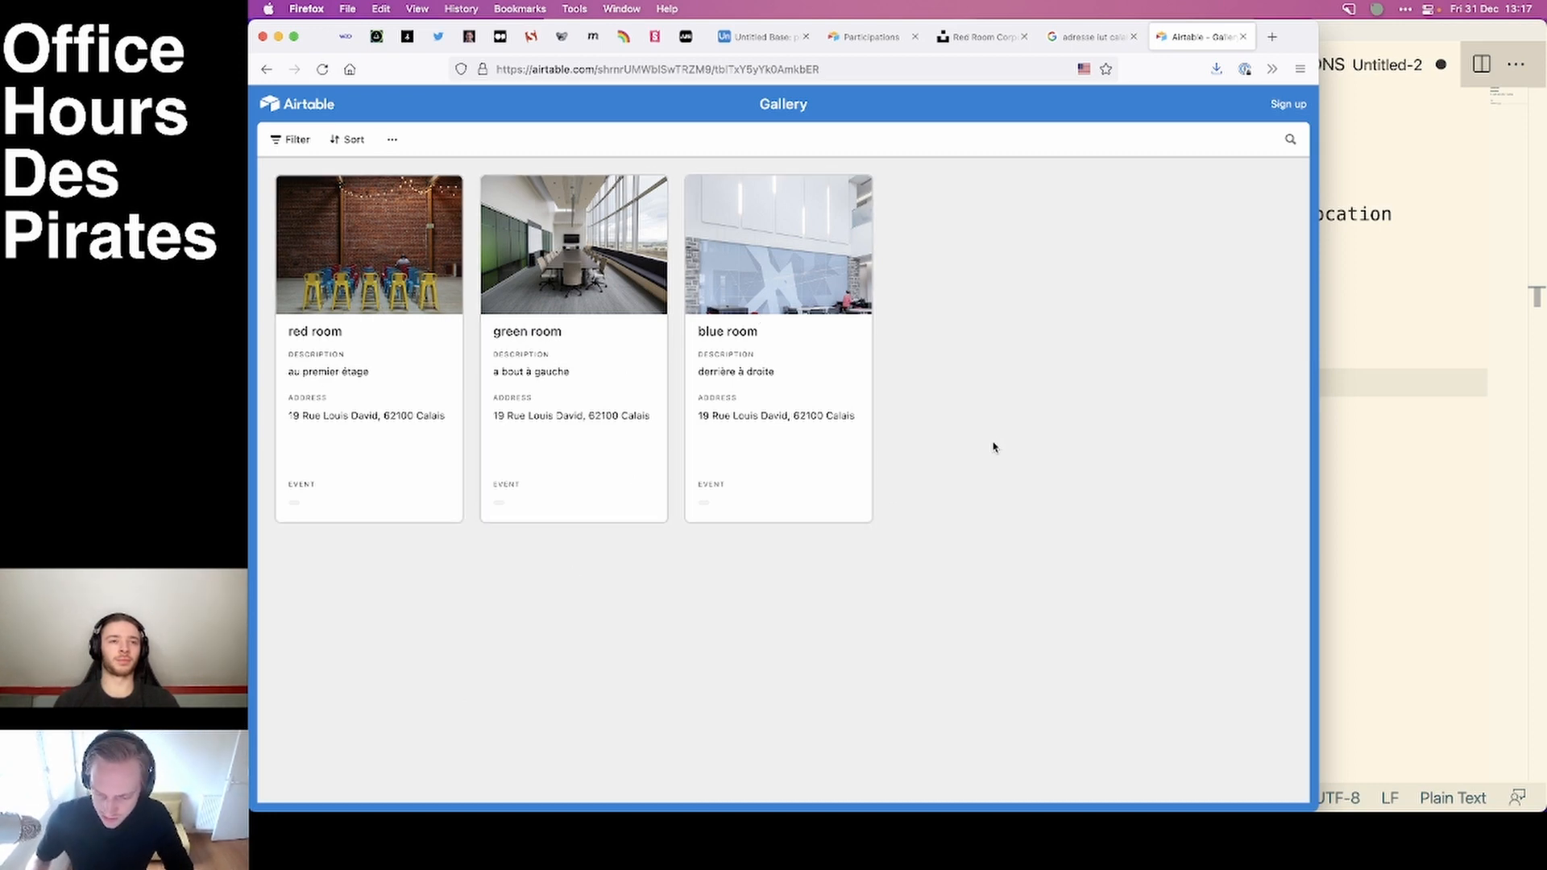
# Go back from the shared gallery page to the browser tab with the Participations form.
pyautogui.hotkey('ctrl', 'shift', 'Tab')
pyautogui.hotkey('ctrl', 'shift', 'Tab')
pyautogui.hotkey('ctrl', 'shift', 'Tab')
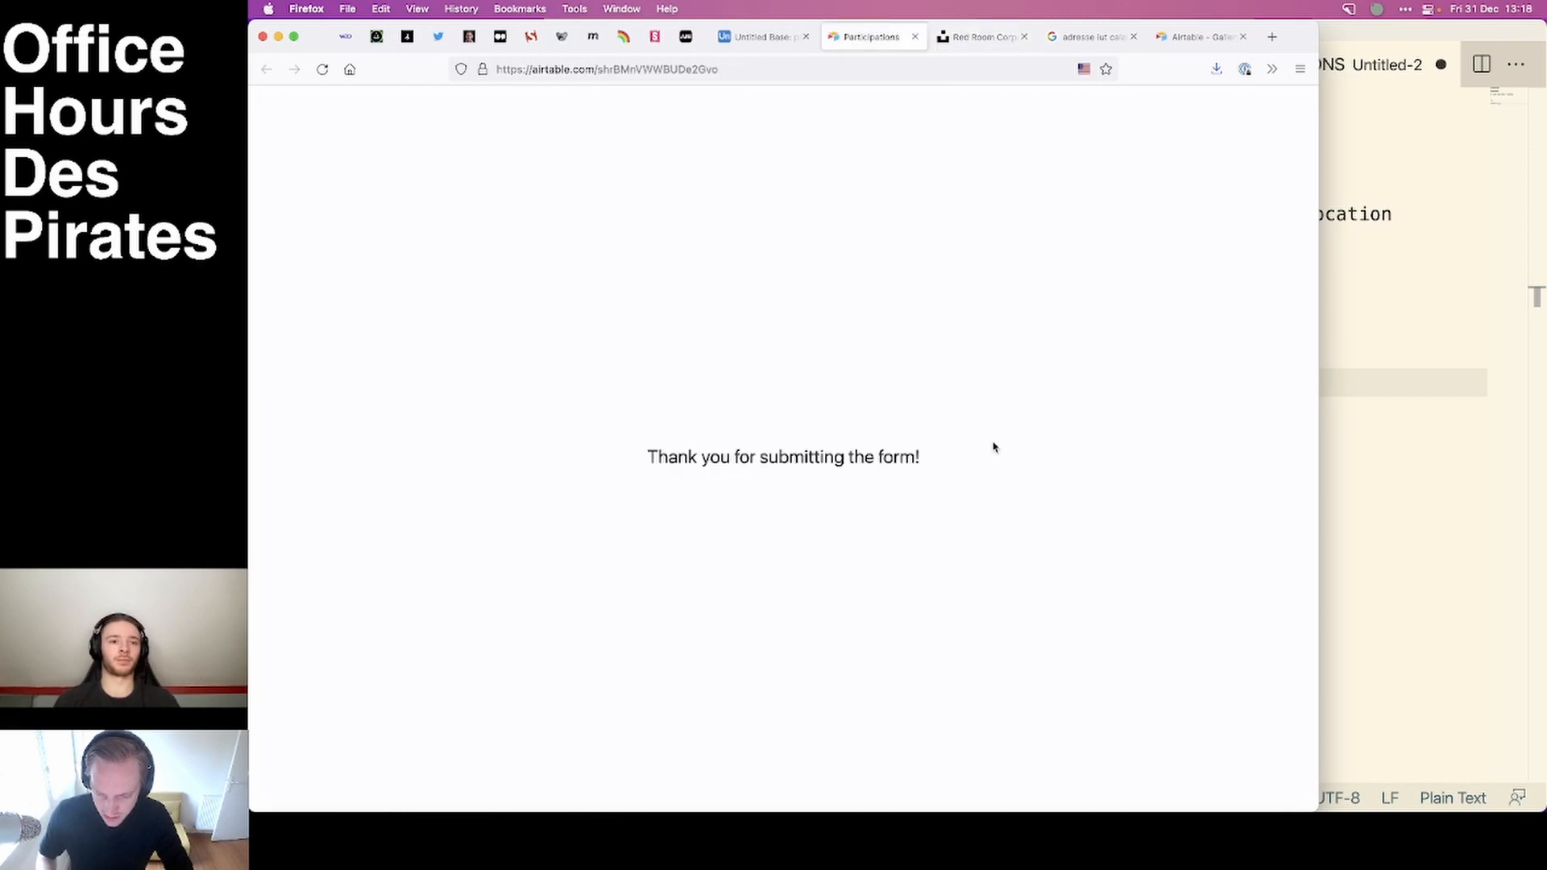
# Hide the event field on the place table's gallery cards and reload the shared gallery page to check the cards.
pyautogui.hotkey('ctrl', 'shift', 'Tab')
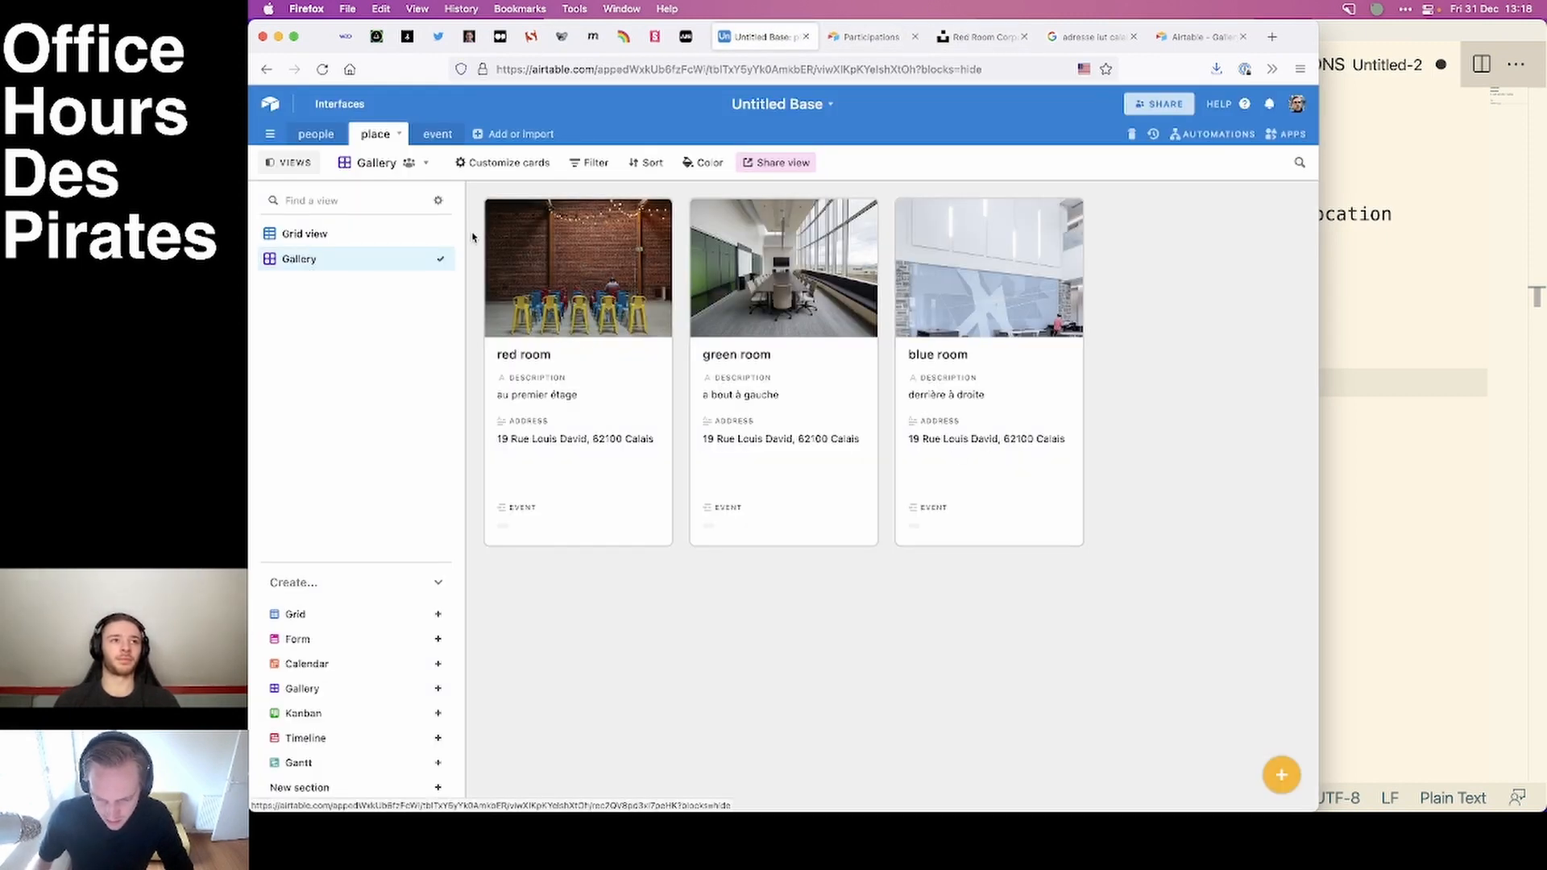
pyautogui.click(483, 164)
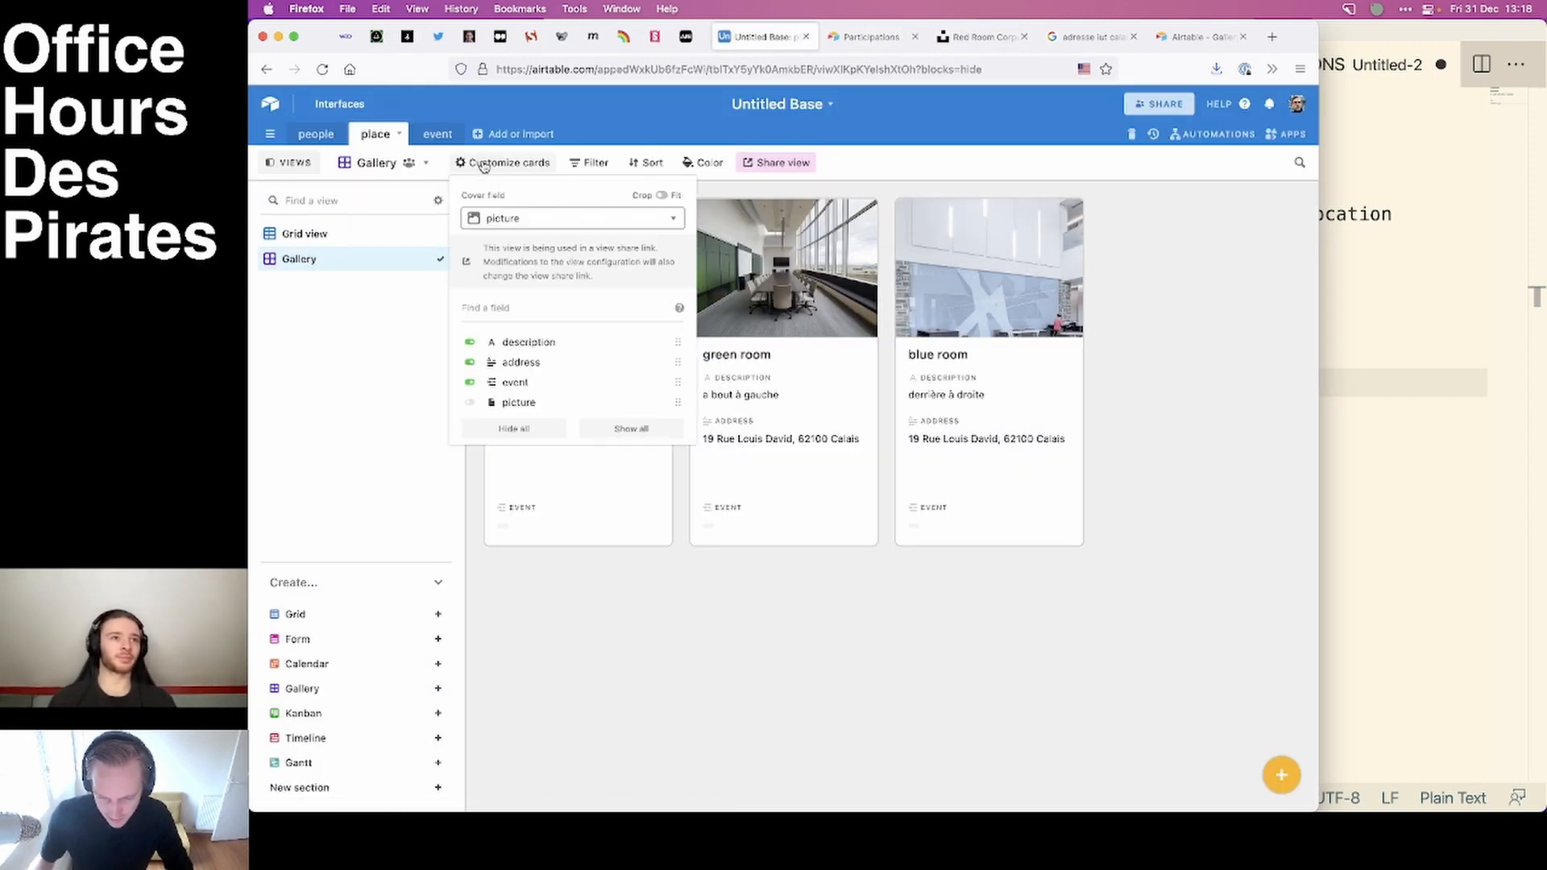
pyautogui.click(469, 382)
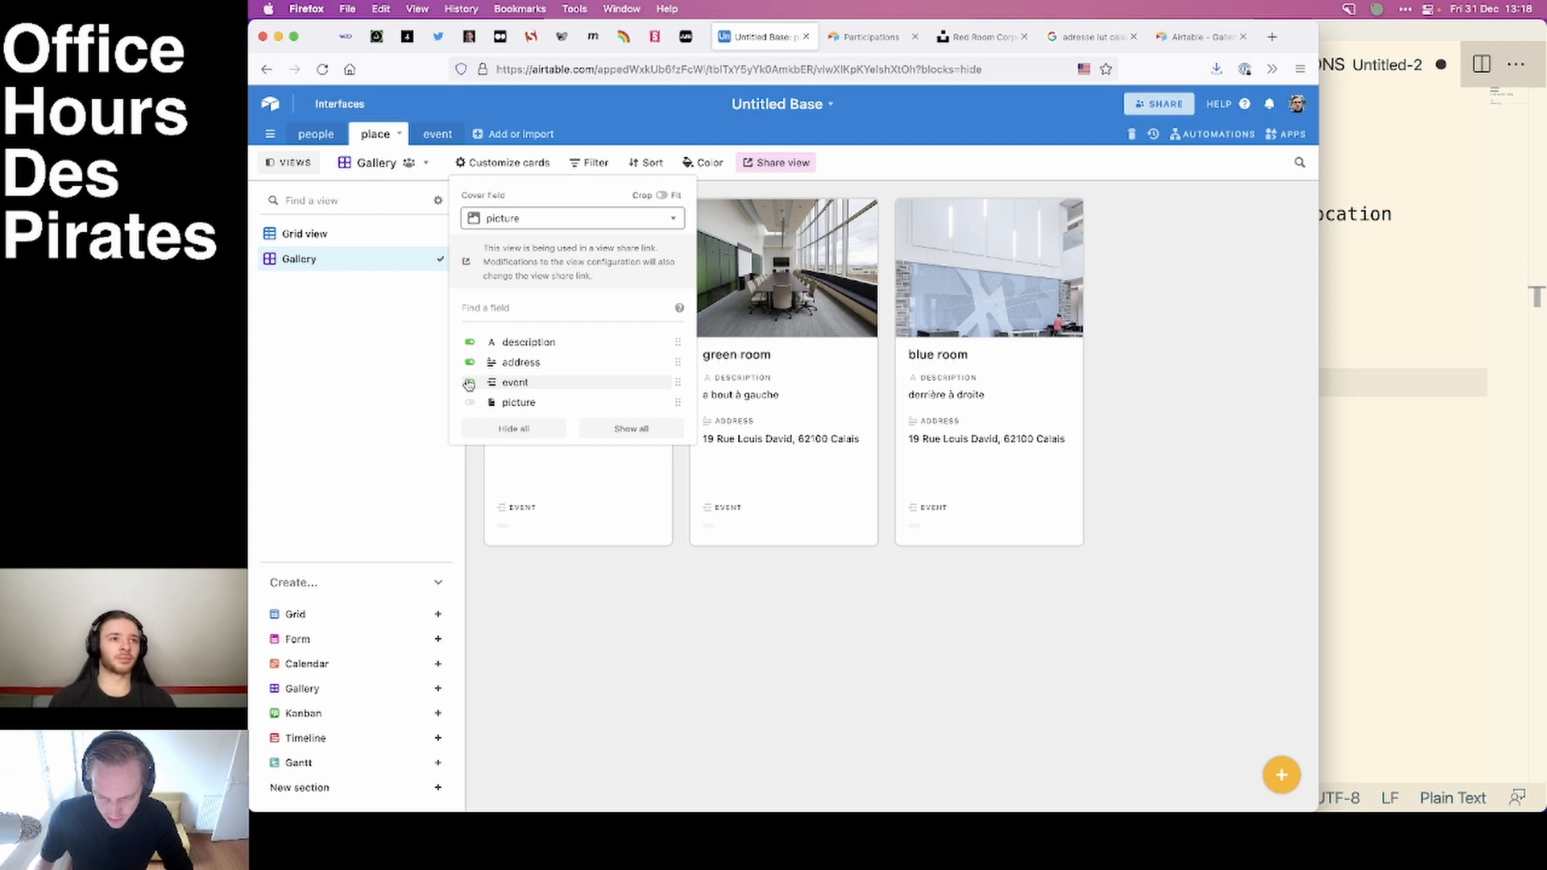
pyautogui.click(690, 652)
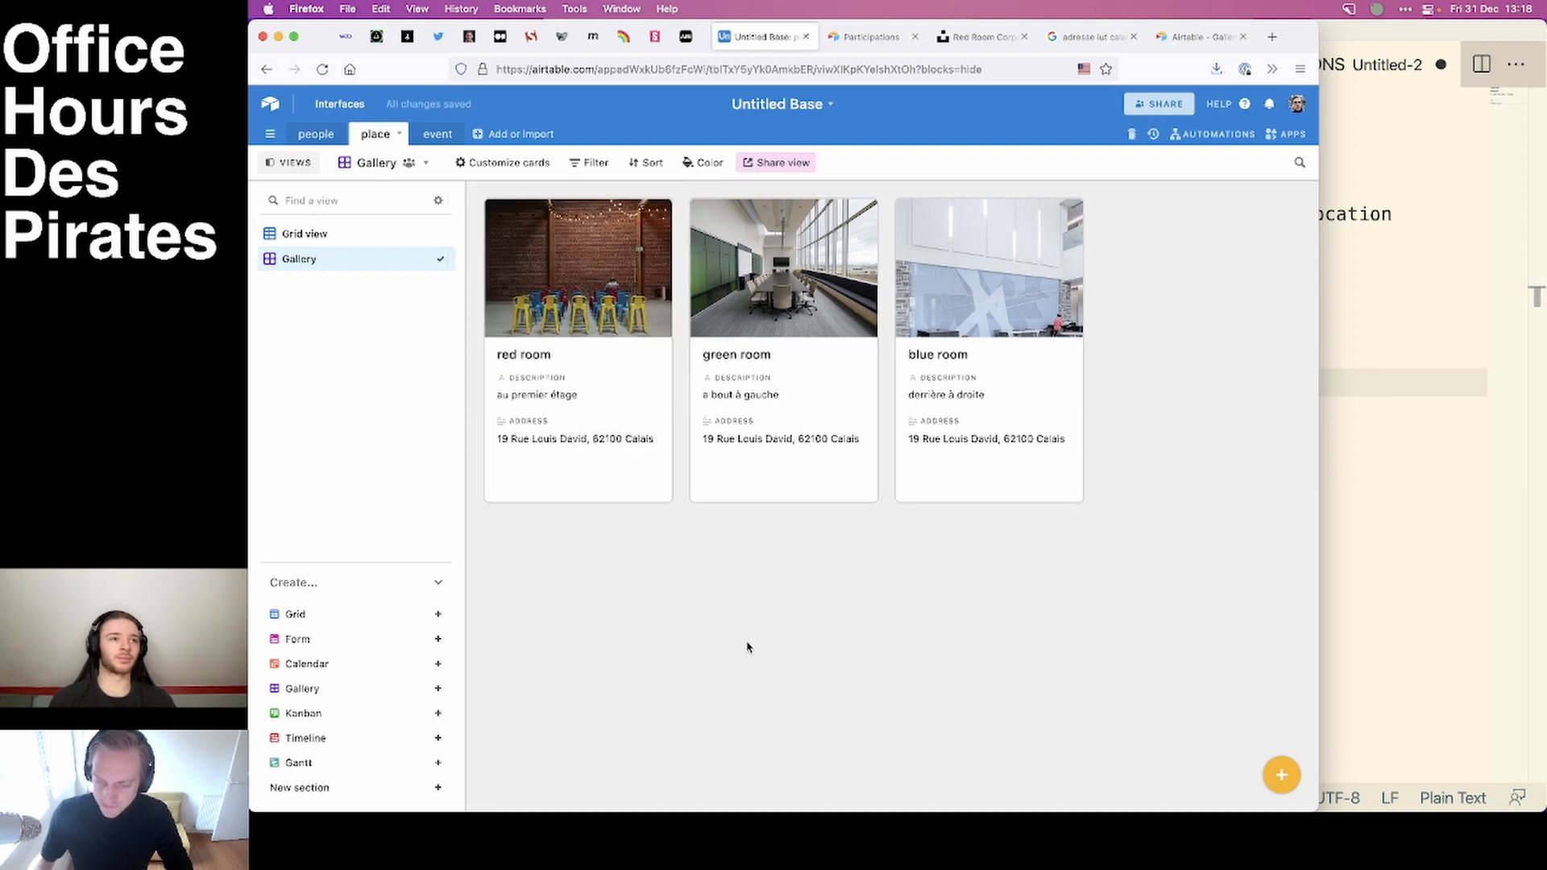
pyautogui.click(1175, 40)
pyautogui.press('super+r')
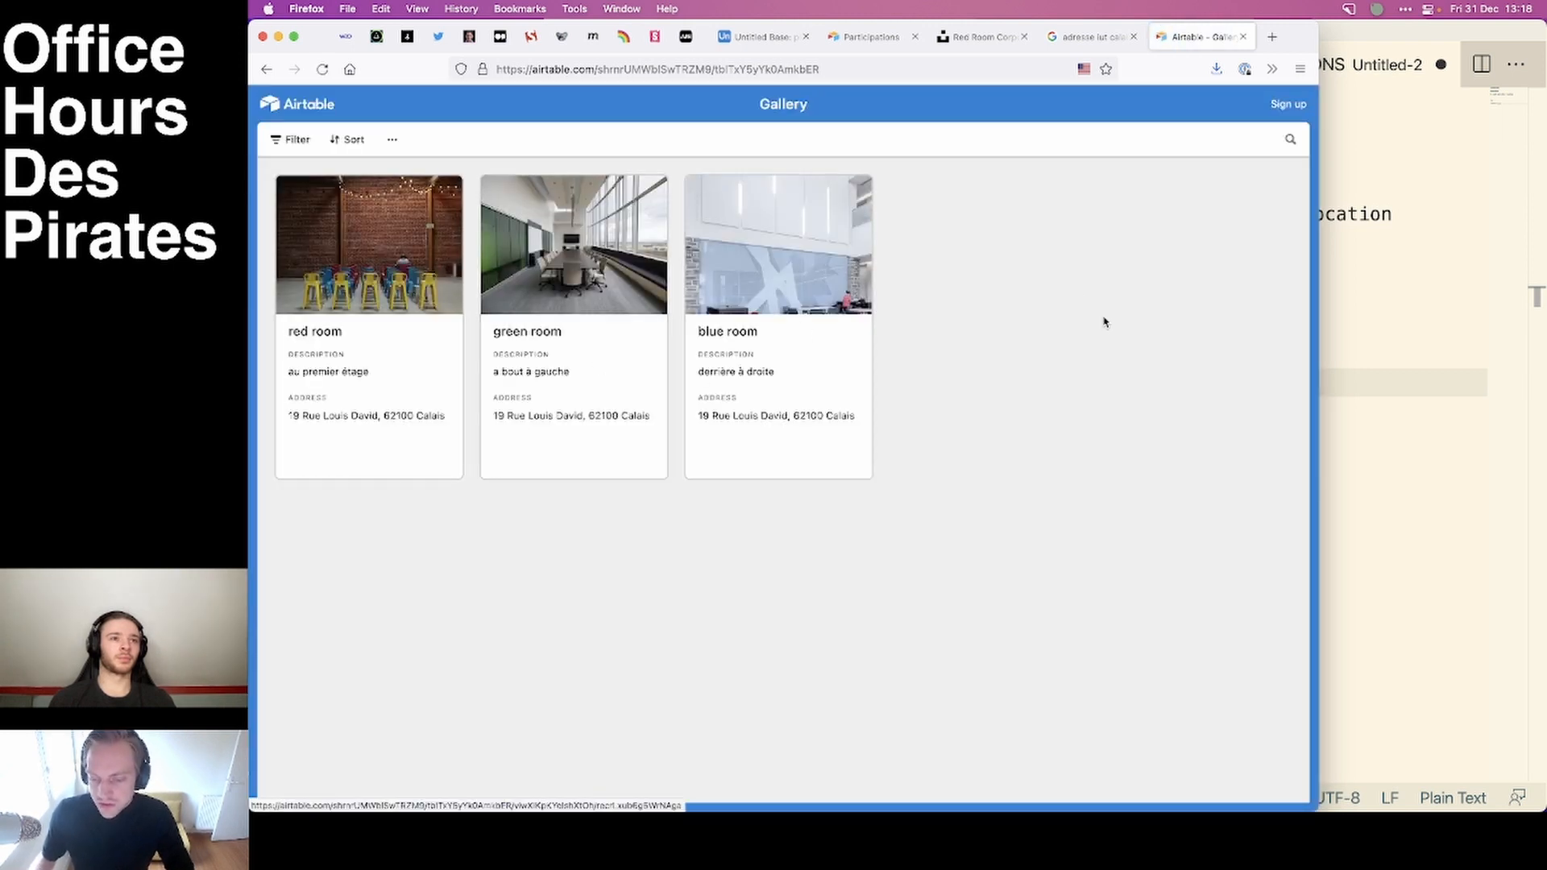
pyautogui.click(849, 70)
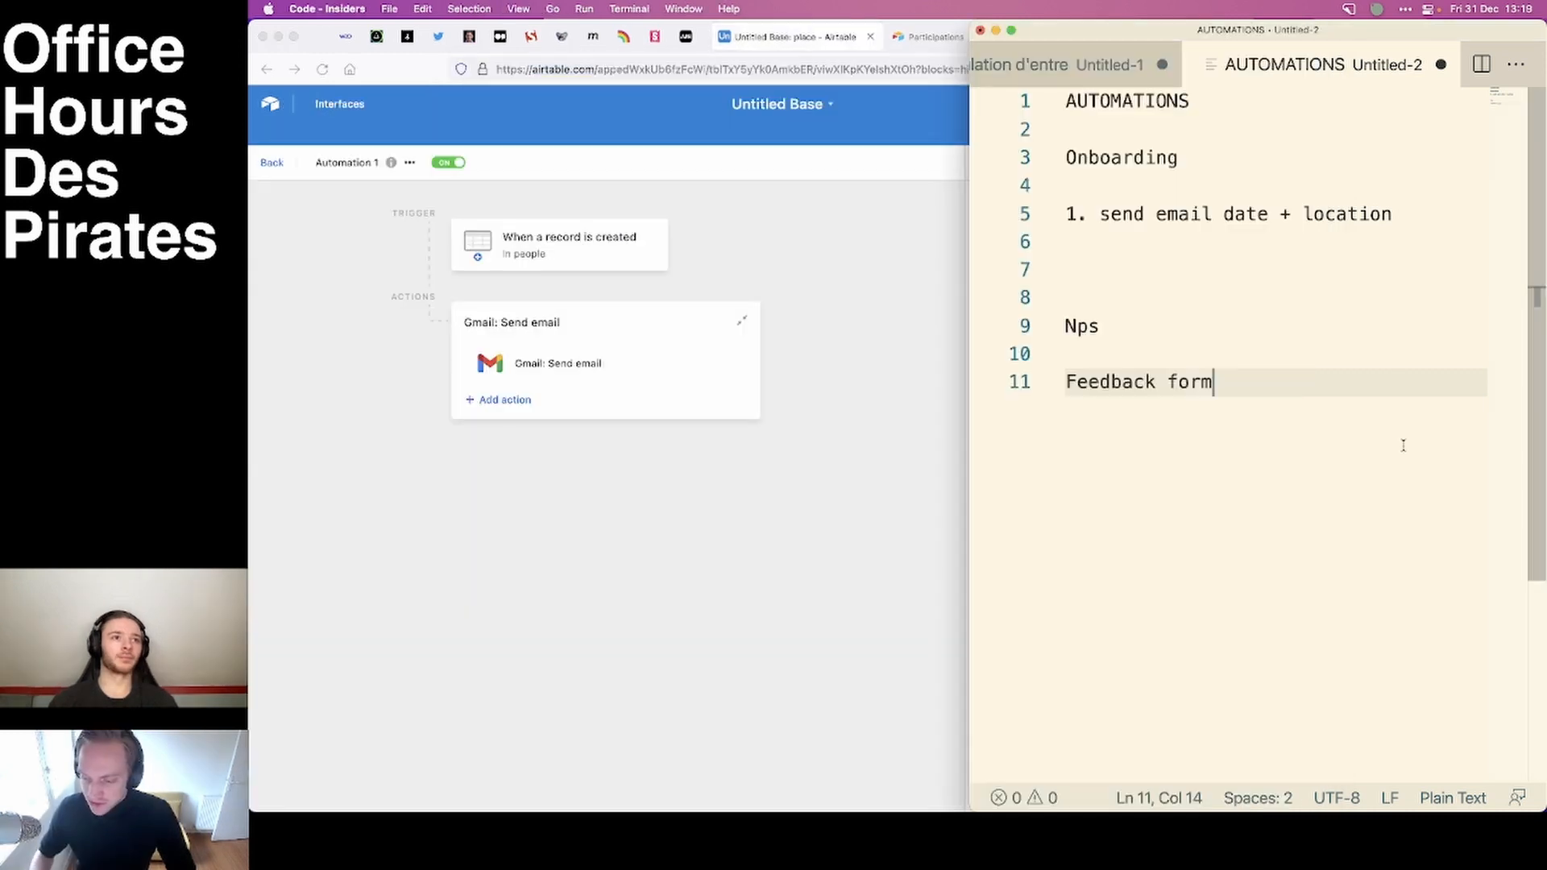
# Review the notes in the code editor, comparing the people, place and event database outline with the planned automations list.
pyautogui.hotkey('ctrl', 'Tab')
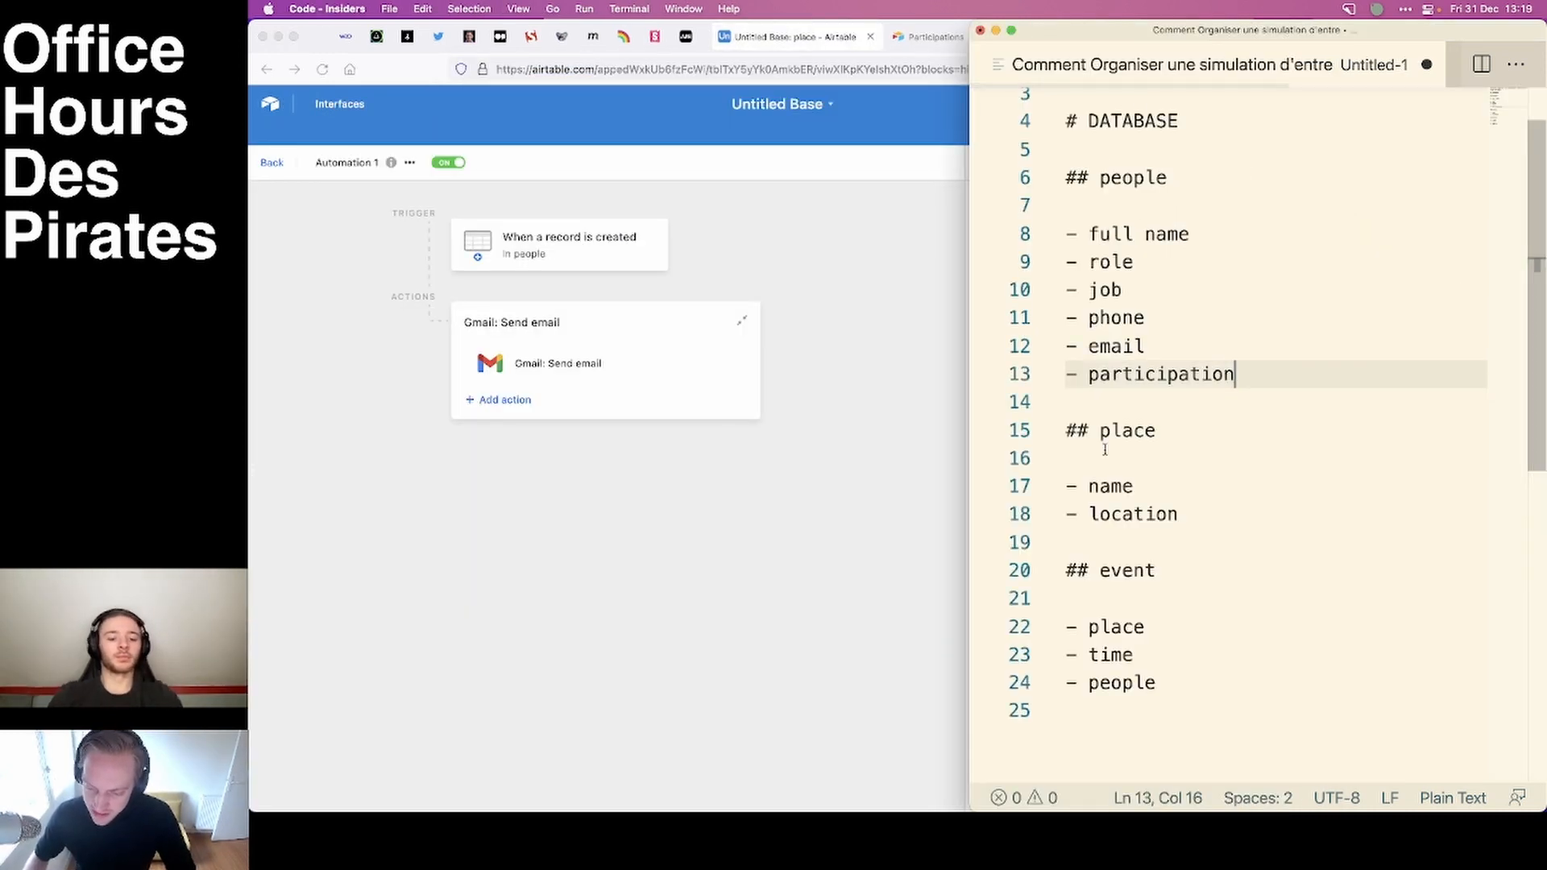
pyautogui.moveTo(1302, 355); pyautogui.dragTo(1062, 172)
pyautogui.moveTo(1205, 515); pyautogui.dragTo(1055, 415)
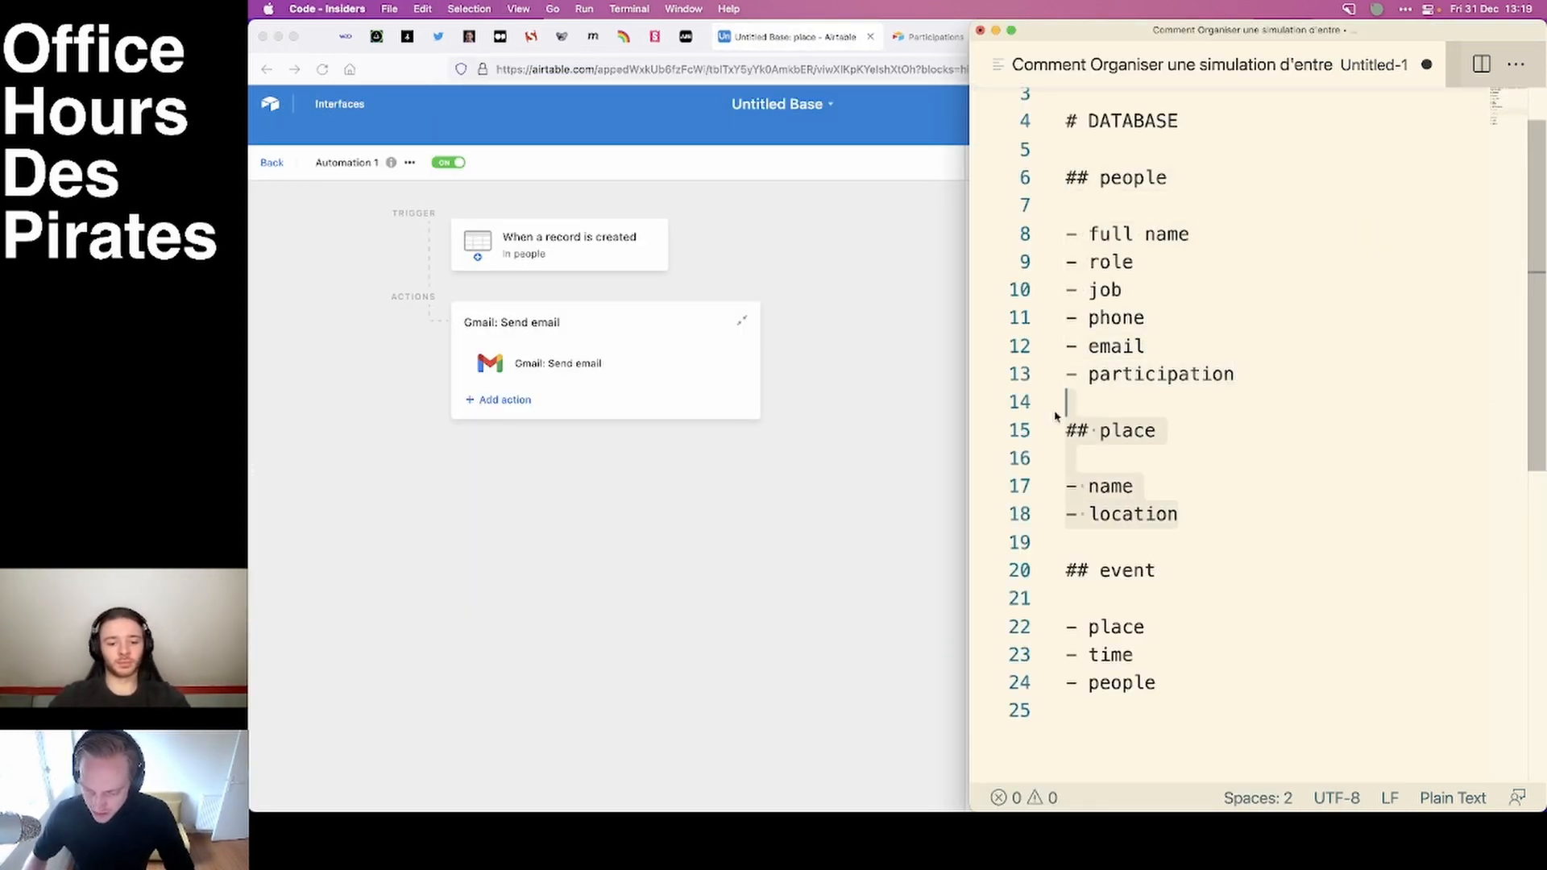
pyautogui.click(1324, 250)
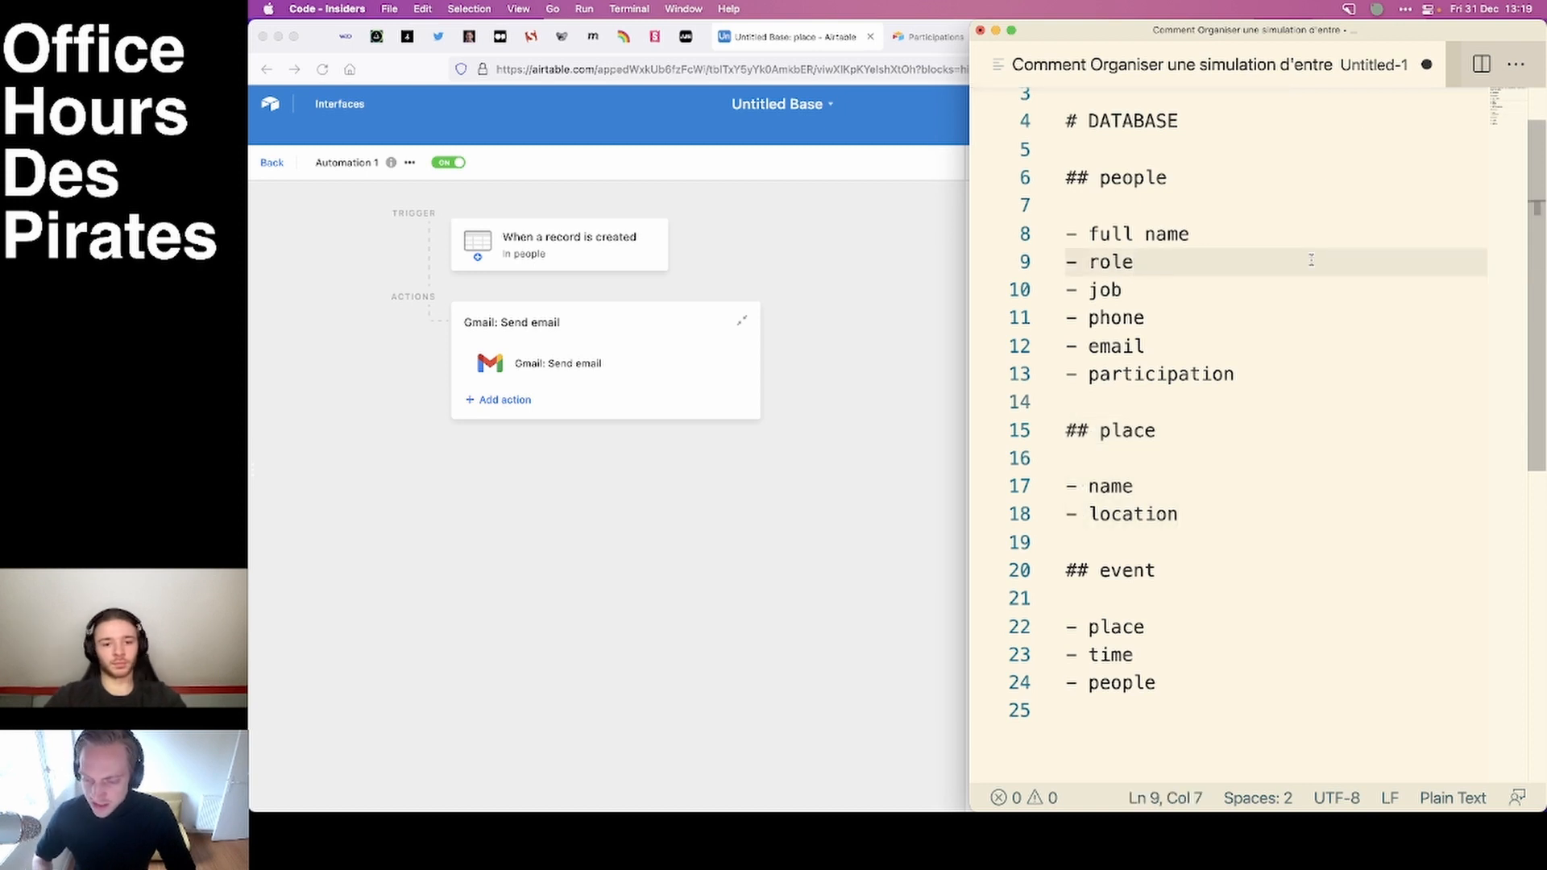
pyautogui.hotkey('ctrl', 'Tab')
pyautogui.press('super+a')
pyautogui.press('Up')
pyautogui.press('Down')
pyautogui.press('Down')
pyautogui.press('Down')
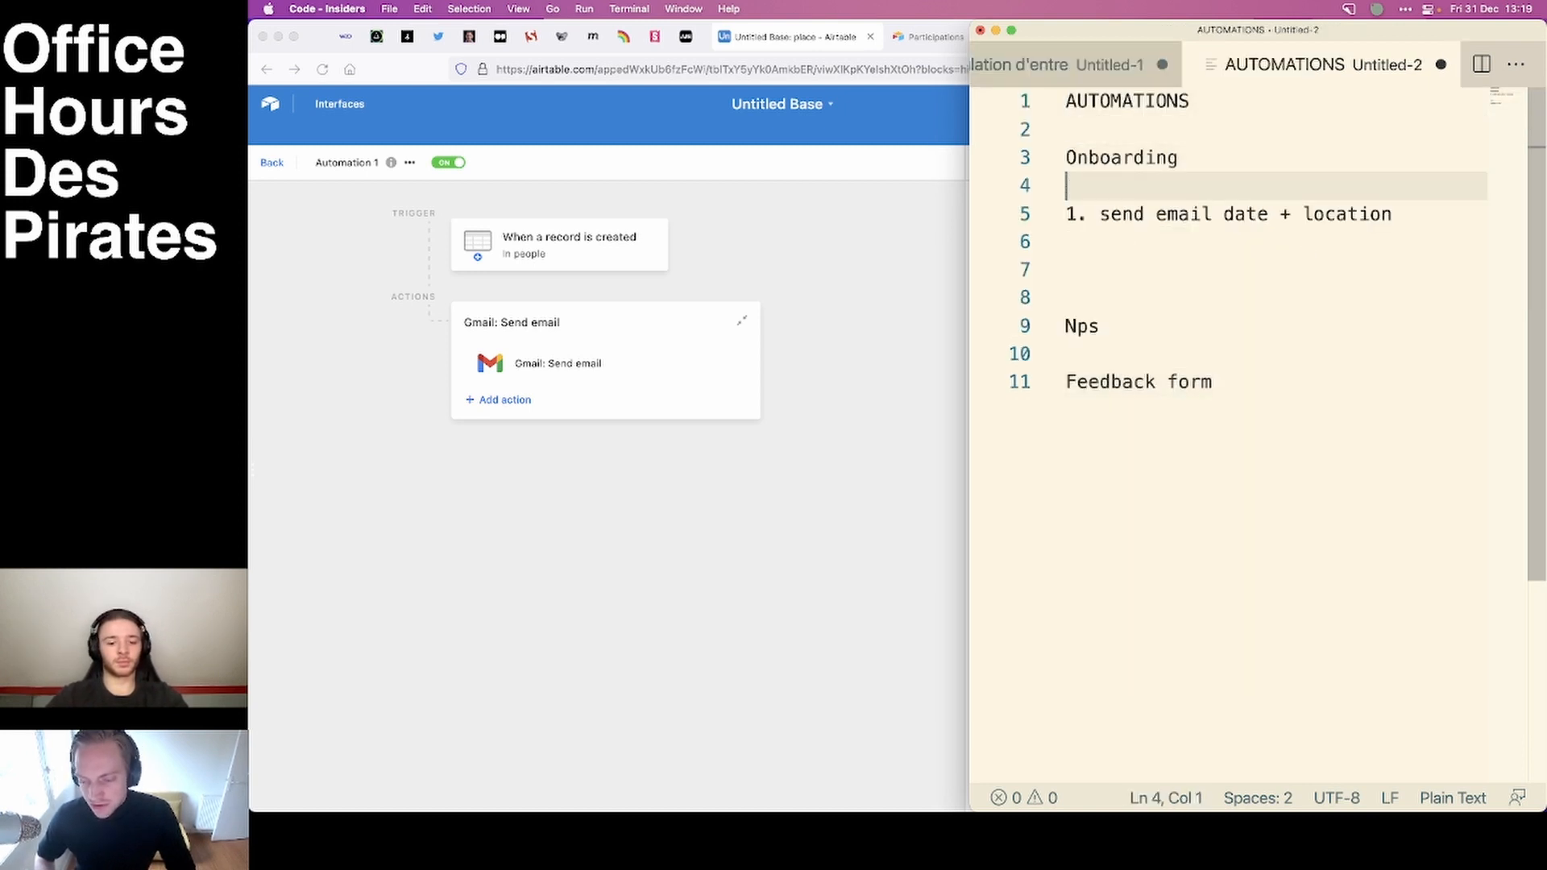
pyautogui.press('Down')
pyautogui.click(1214, 383)
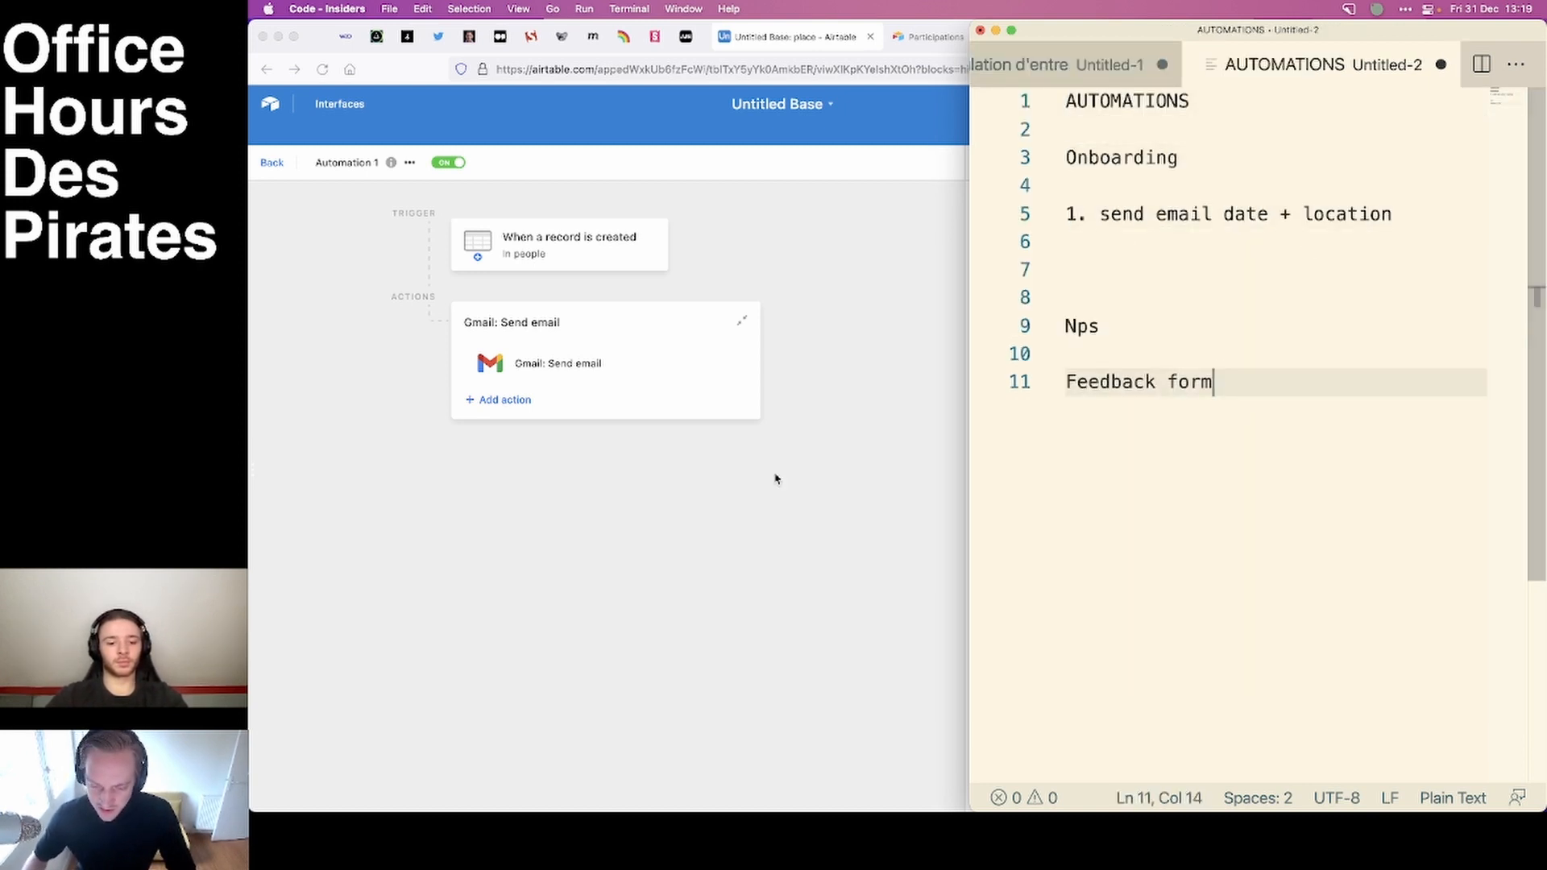
# Switch back to Airtable in the browser and rename the record-created email automation to "Onboarding + email".
pyautogui.click(773, 476)
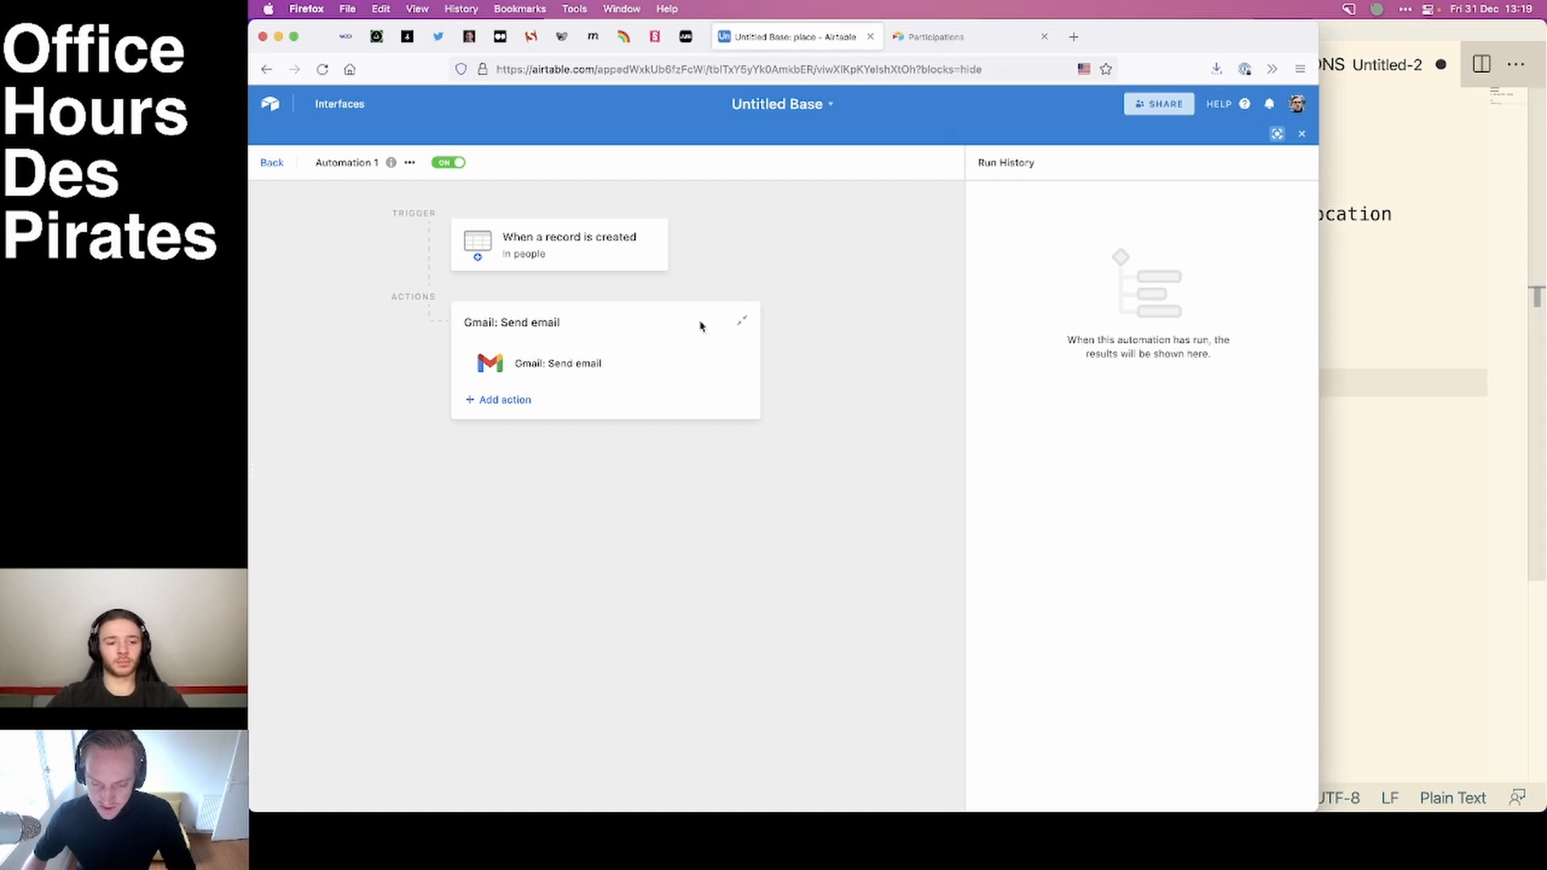
pyautogui.click(335, 164)
pyautogui.click(378, 189)
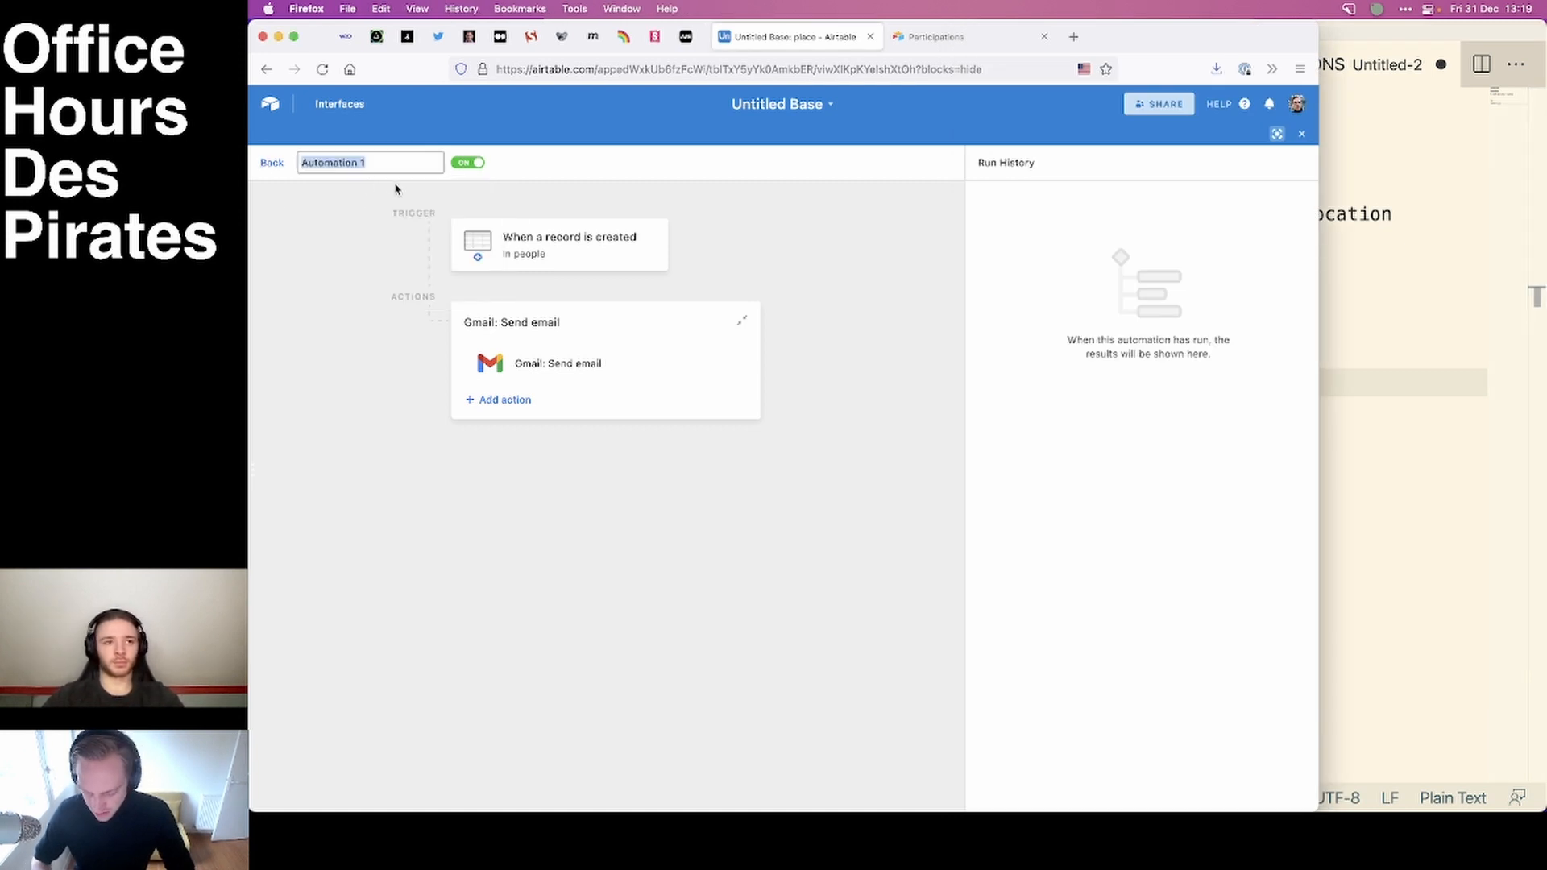
pyautogui.write('Onboarding')
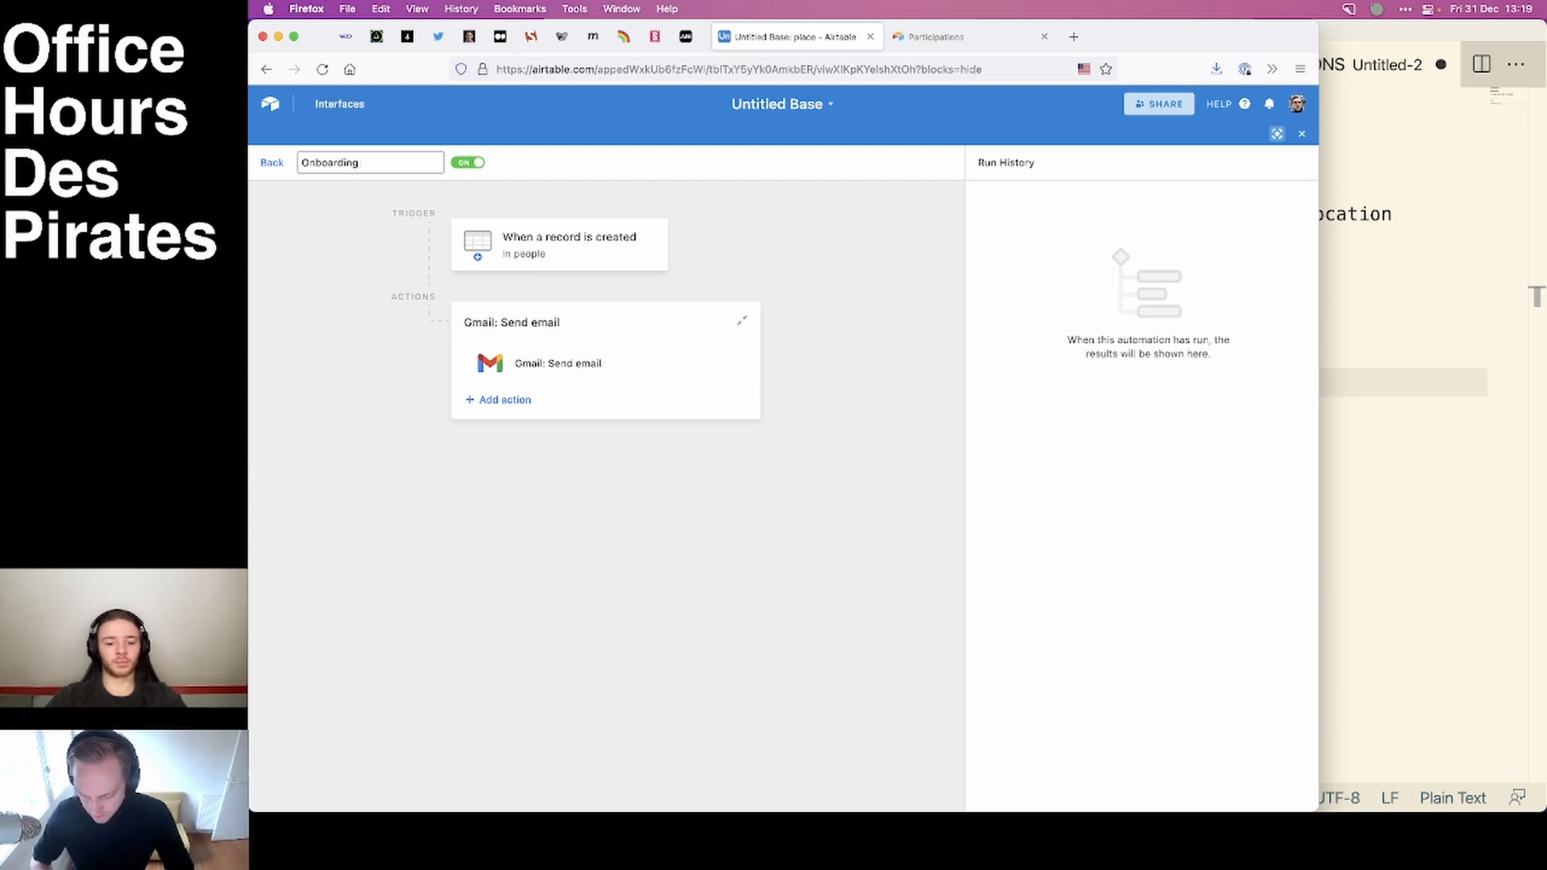
pyautogui.write(' + email')
pyautogui.press('Return')
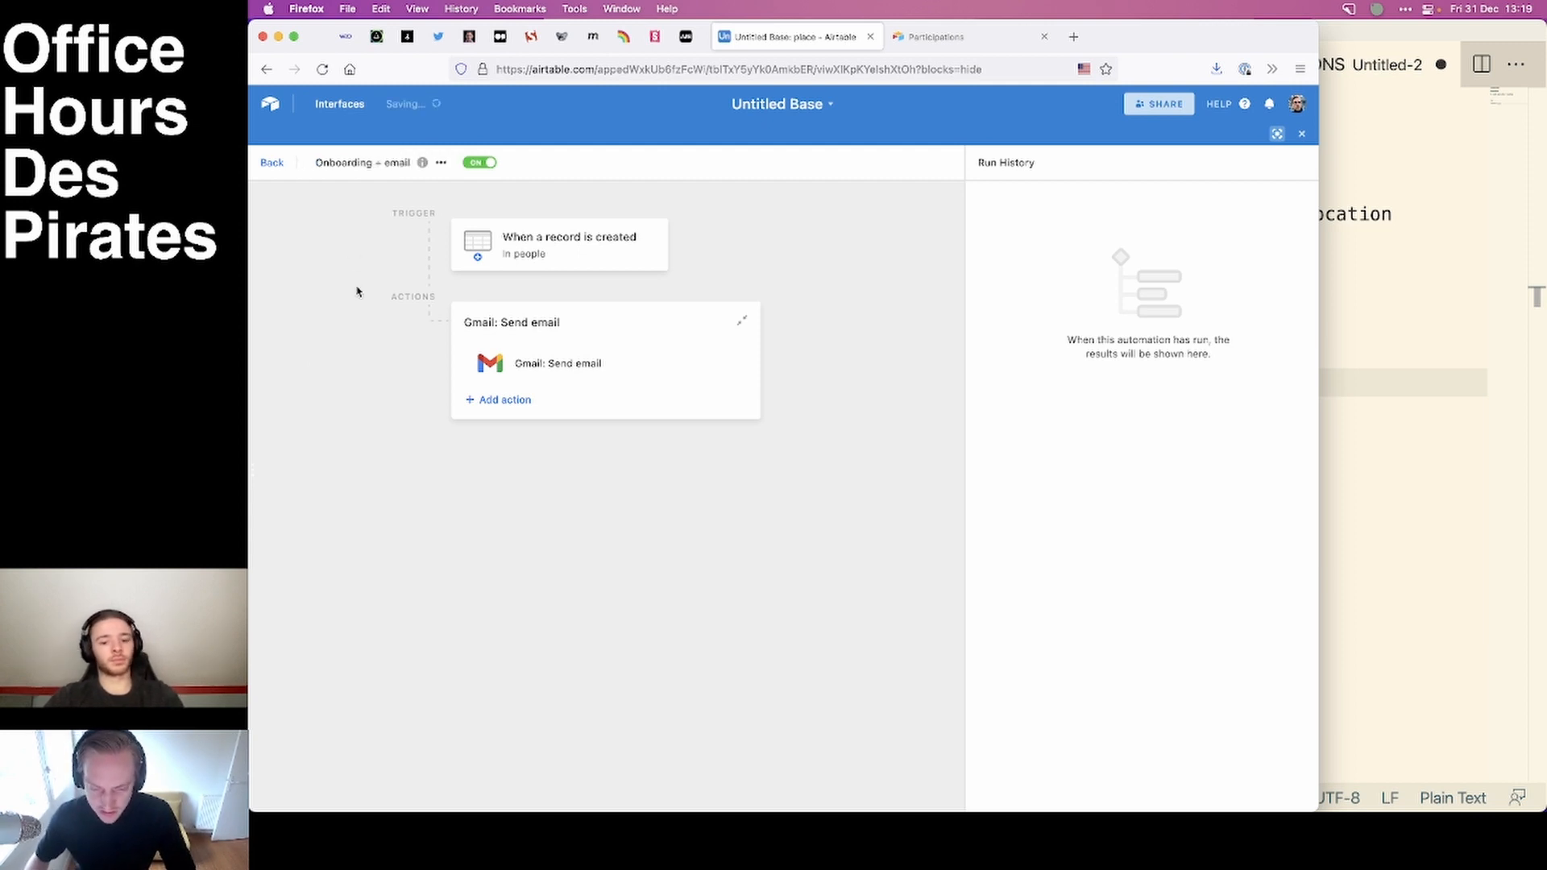
# Create a new automation that triggers when a record matches conditions.
pyautogui.click(273, 163)
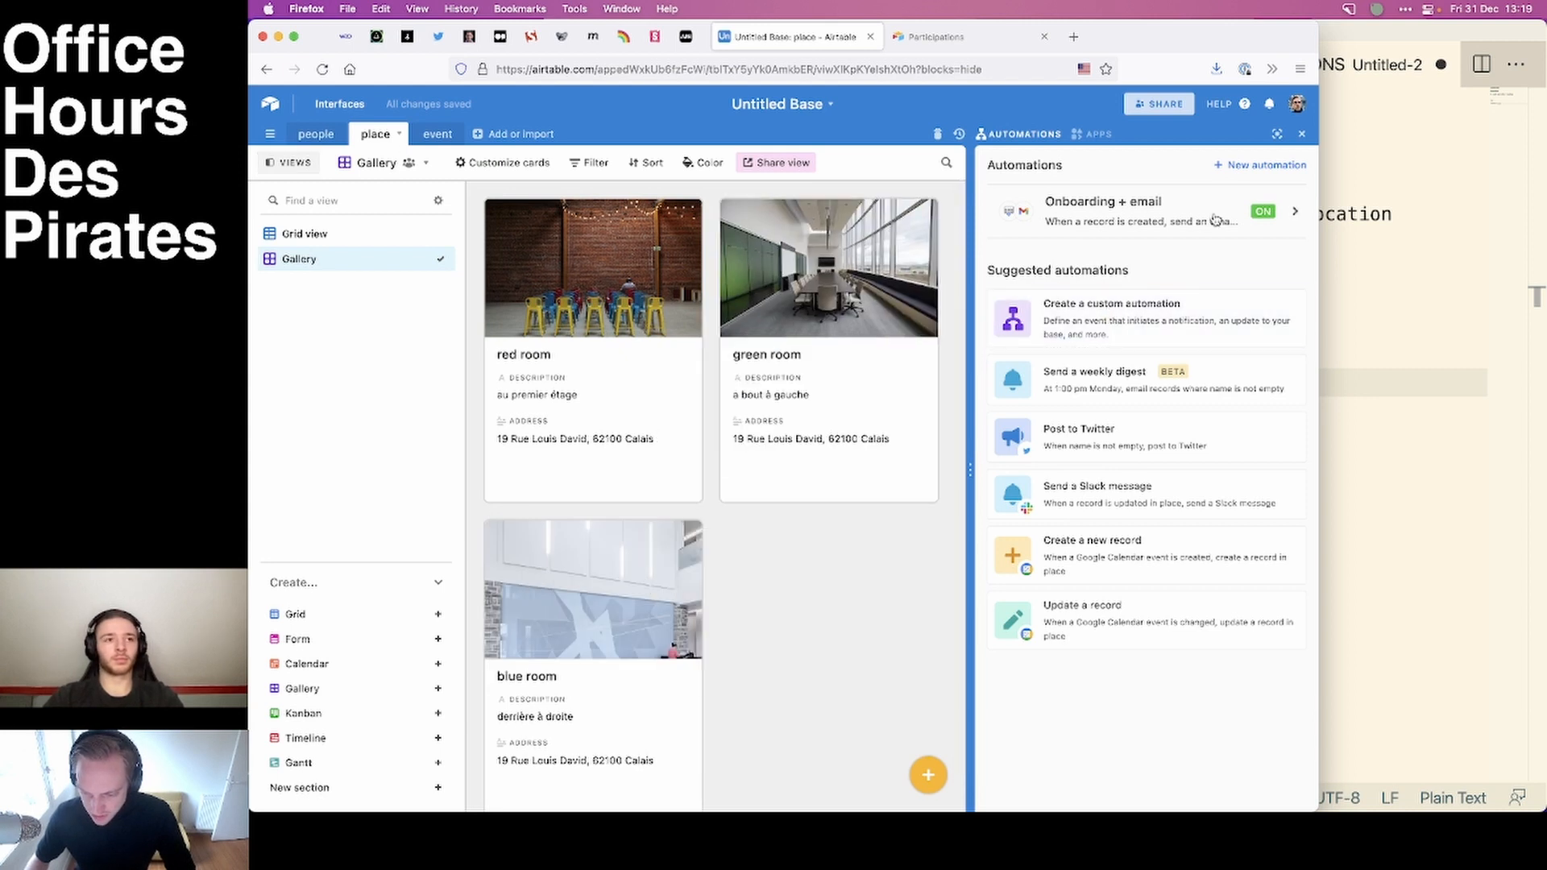
pyautogui.click(1260, 165)
pyautogui.click(562, 416)
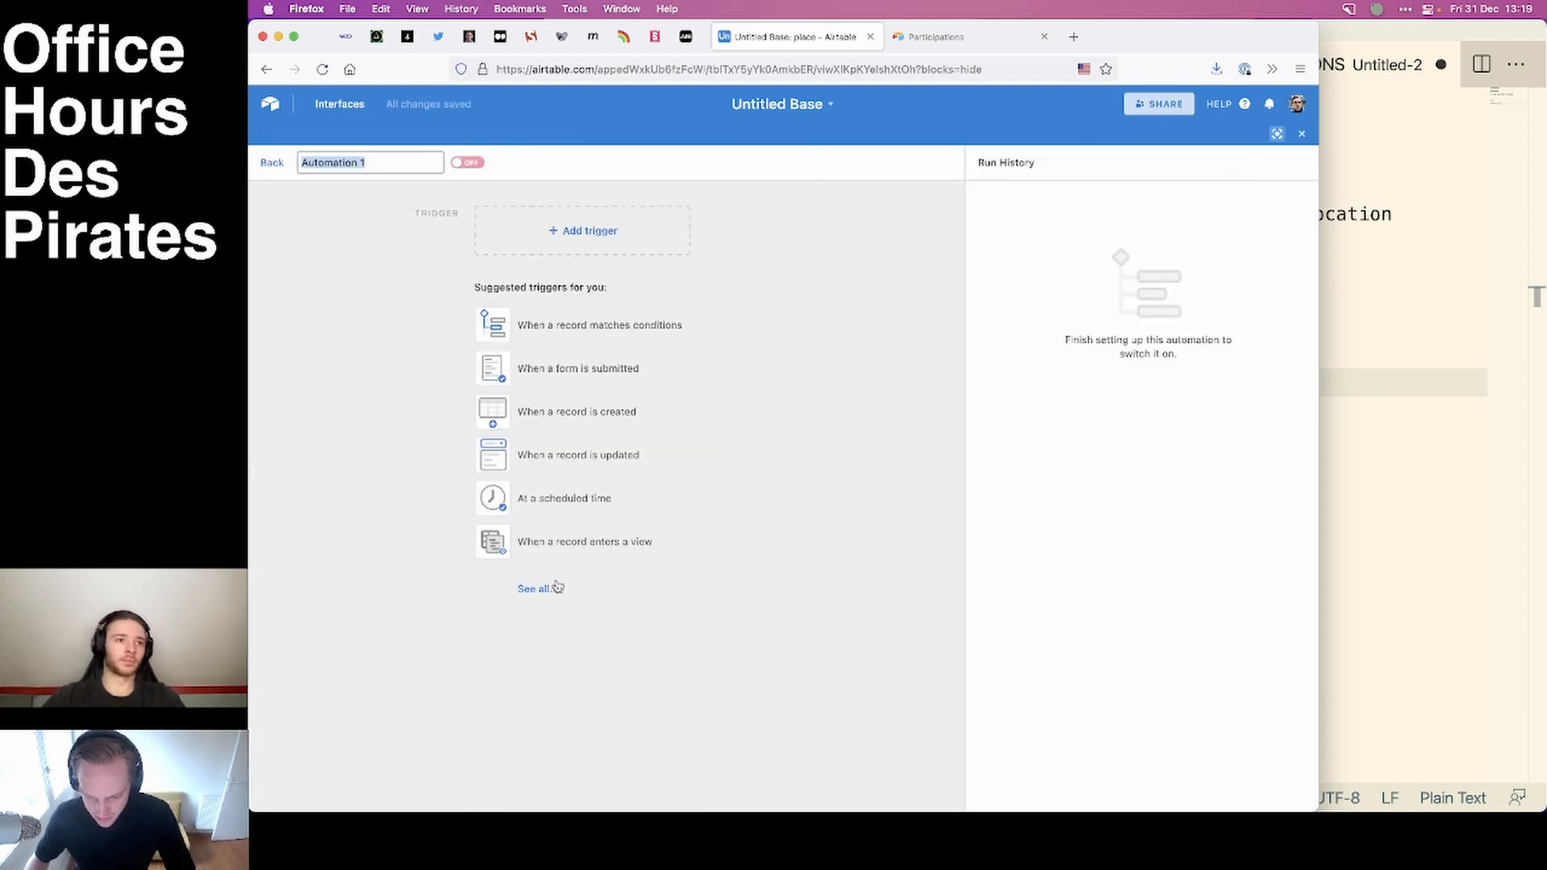
pyautogui.click(601, 326)
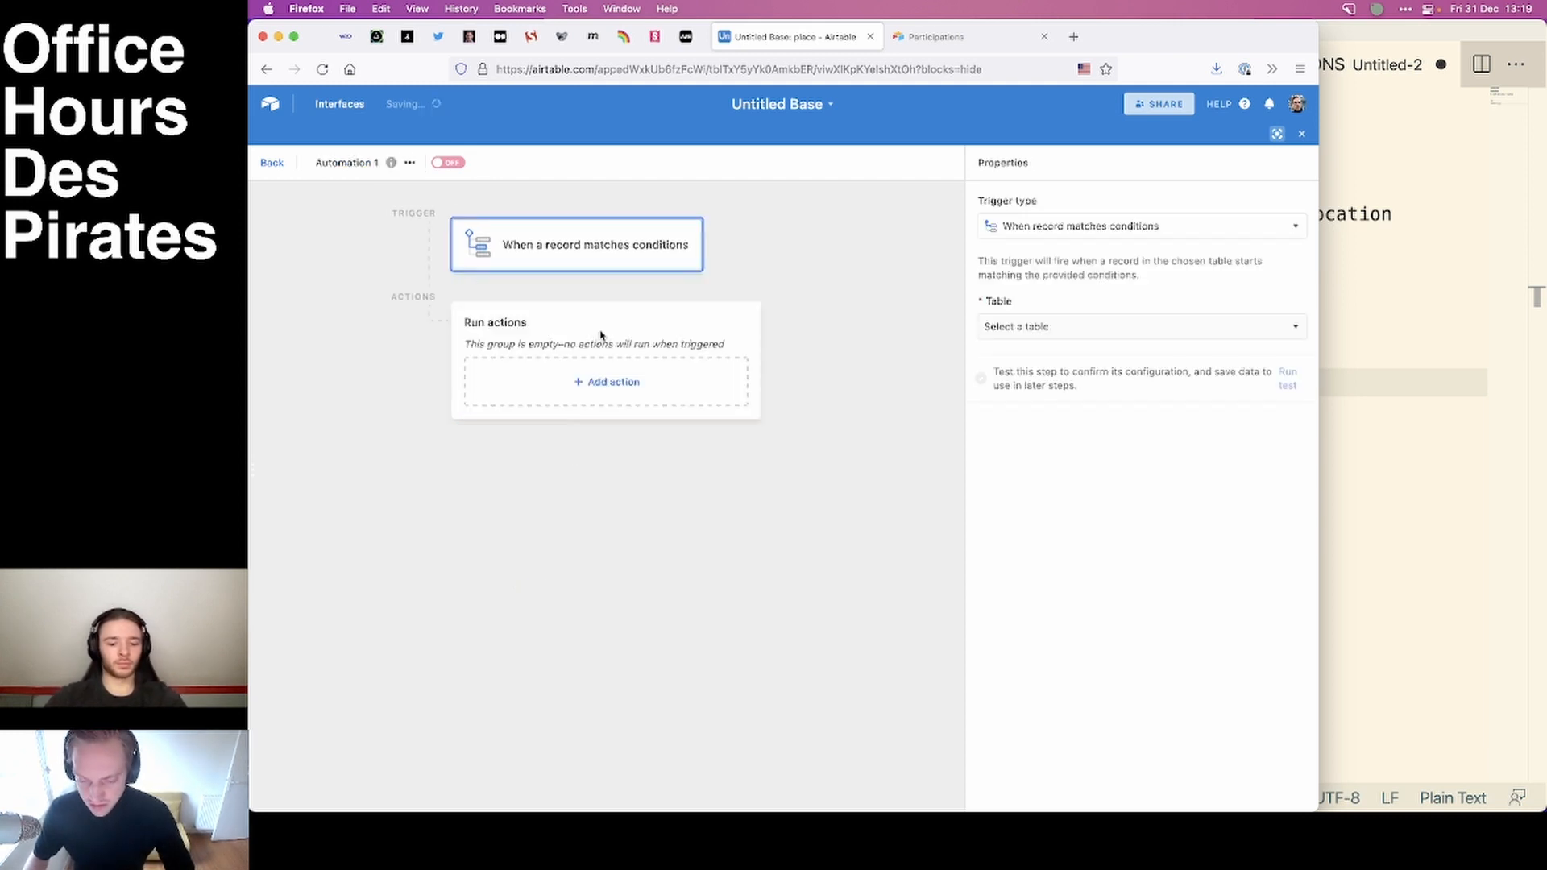
pyautogui.click(1099, 232)
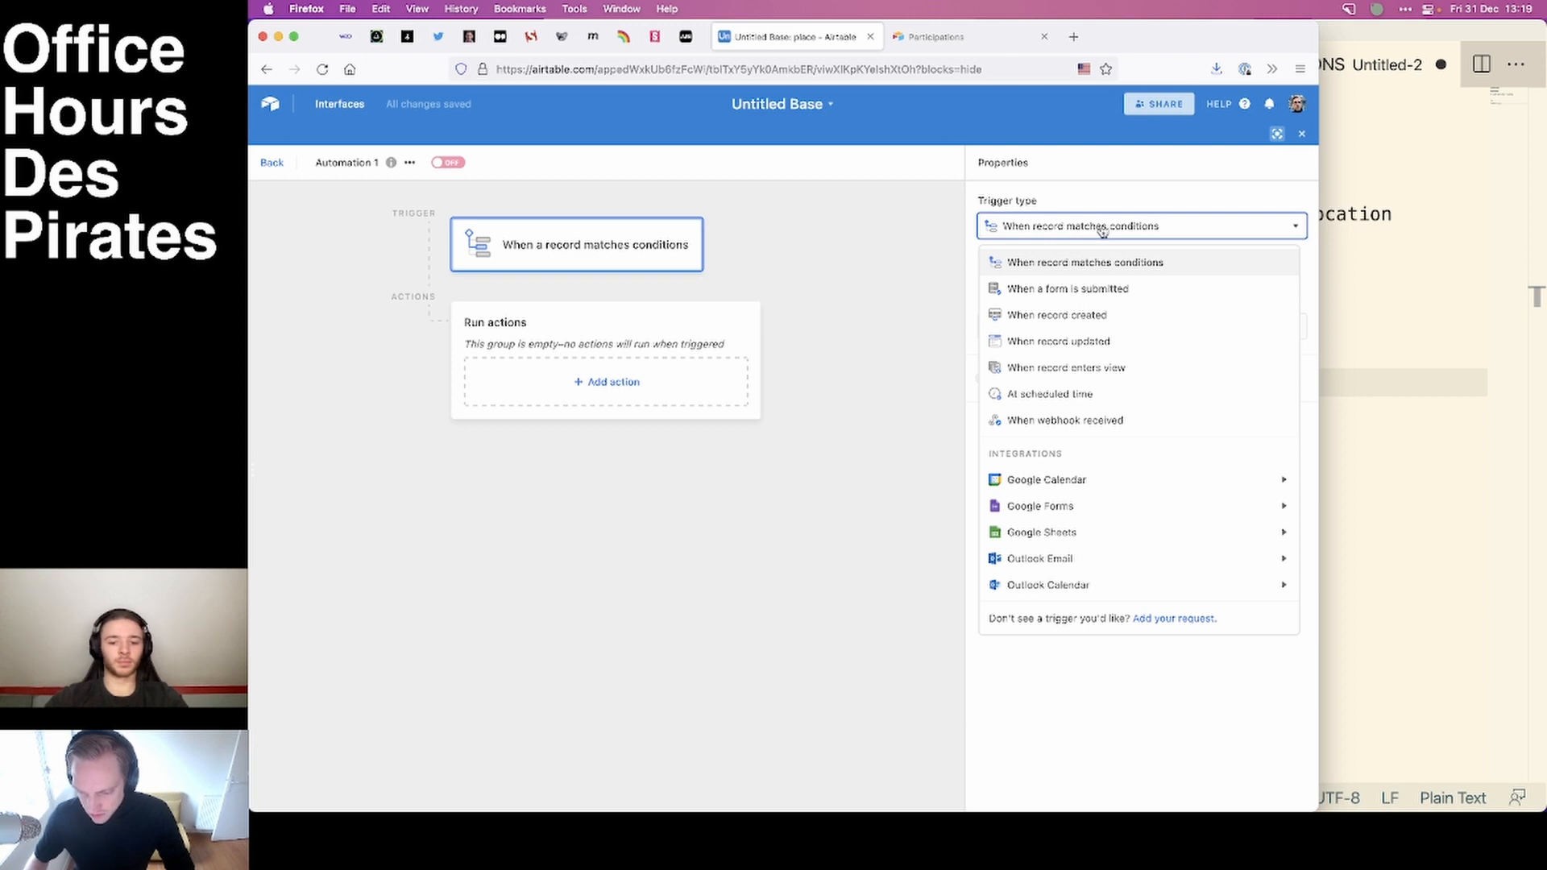
pyautogui.click(1157, 262)
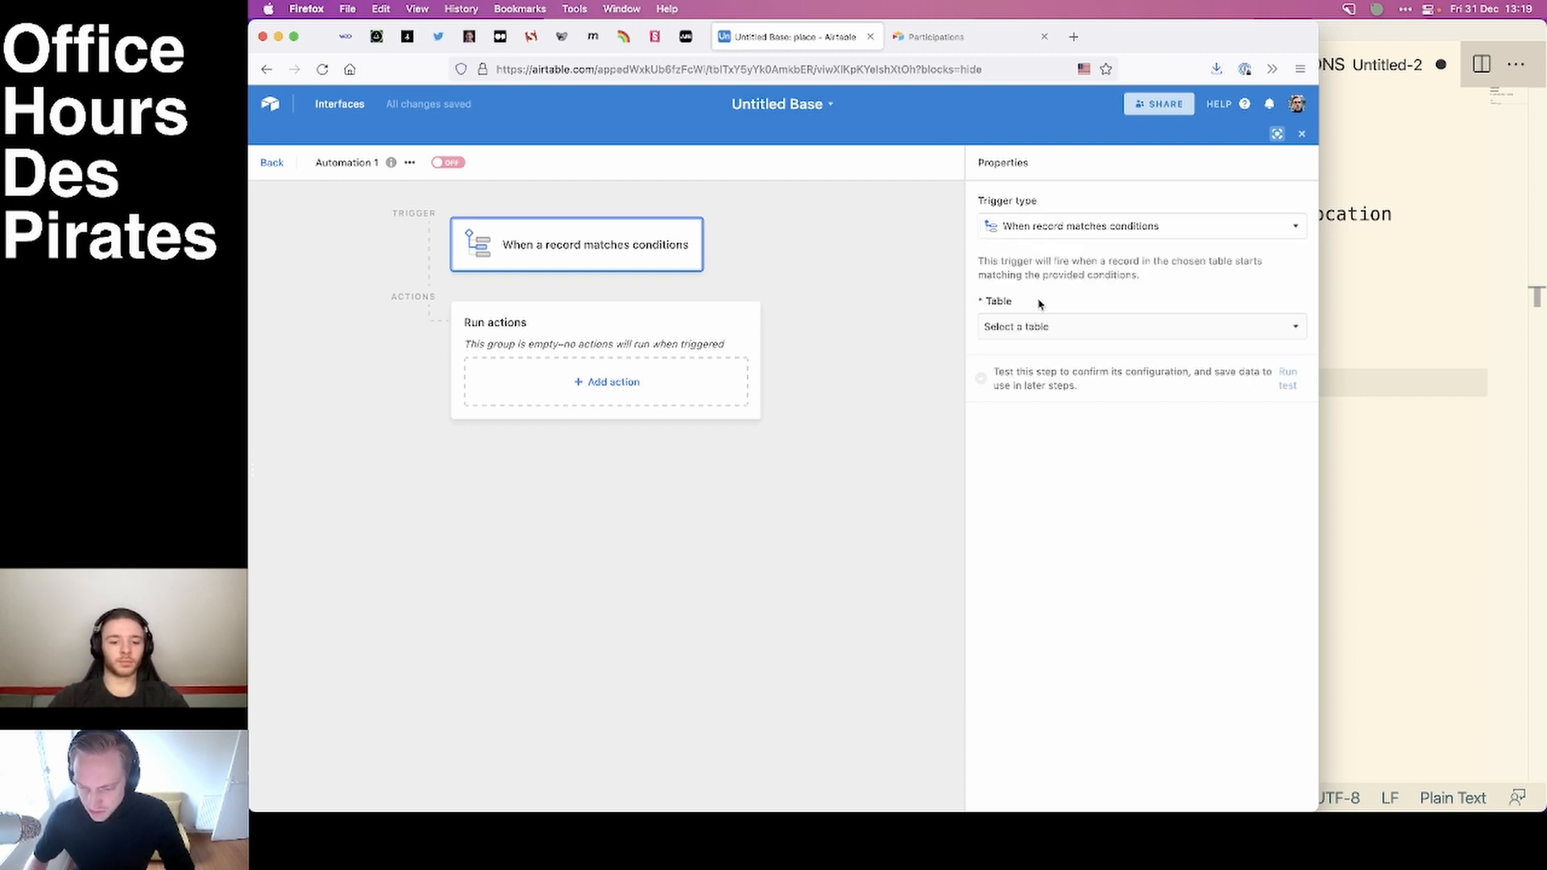
# Set the trigger to the people table with the condition that "convocation sent?" is checked.
pyautogui.click(1085, 330)
pyautogui.click(1002, 384)
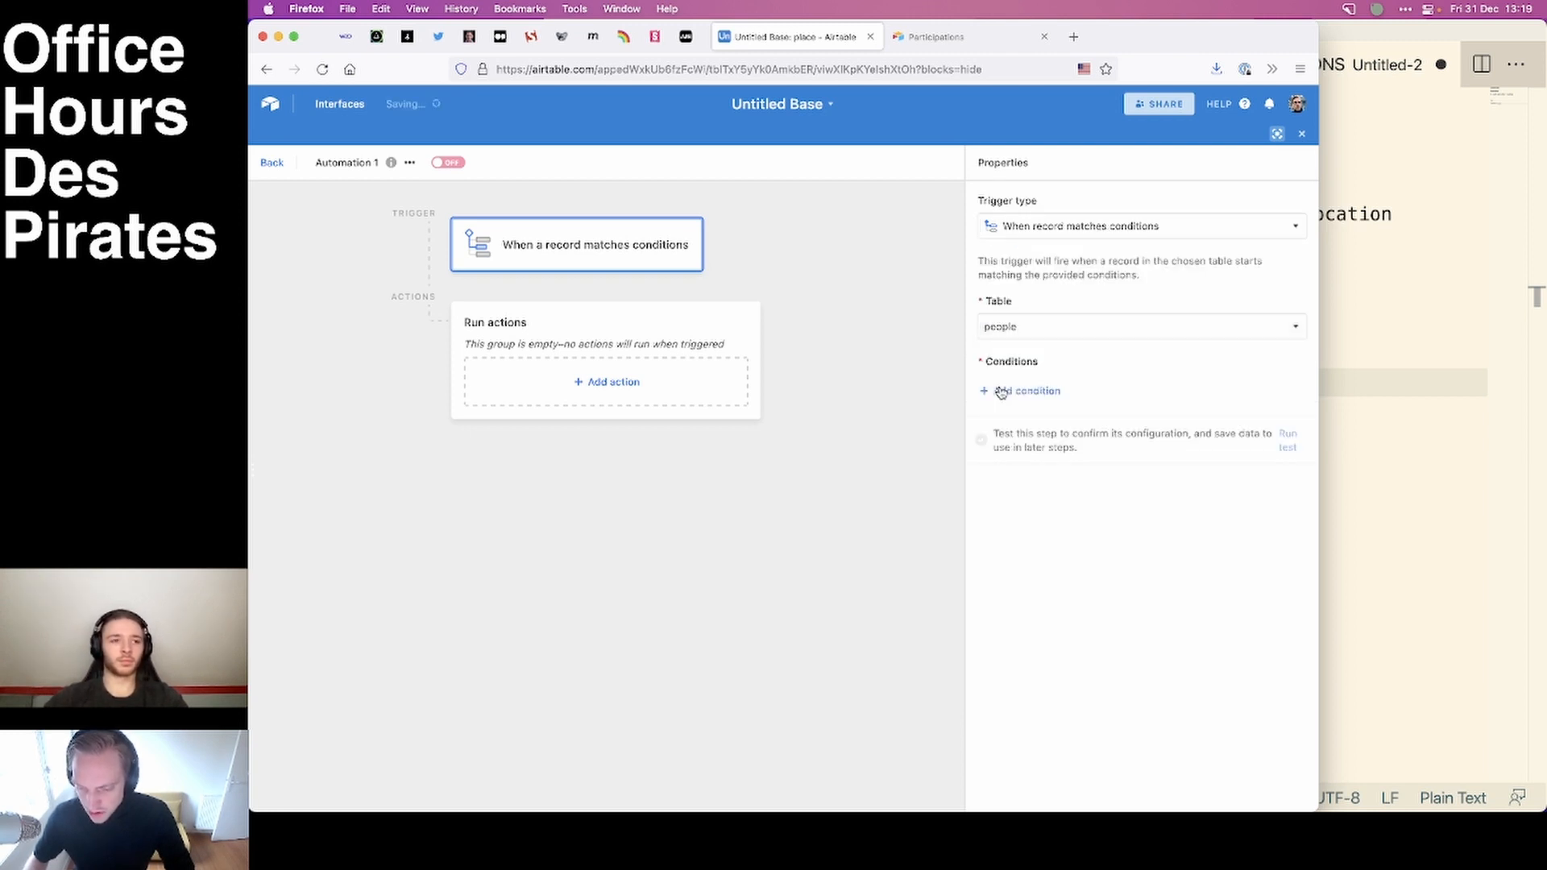
pyautogui.click(1057, 391)
pyautogui.click(1063, 392)
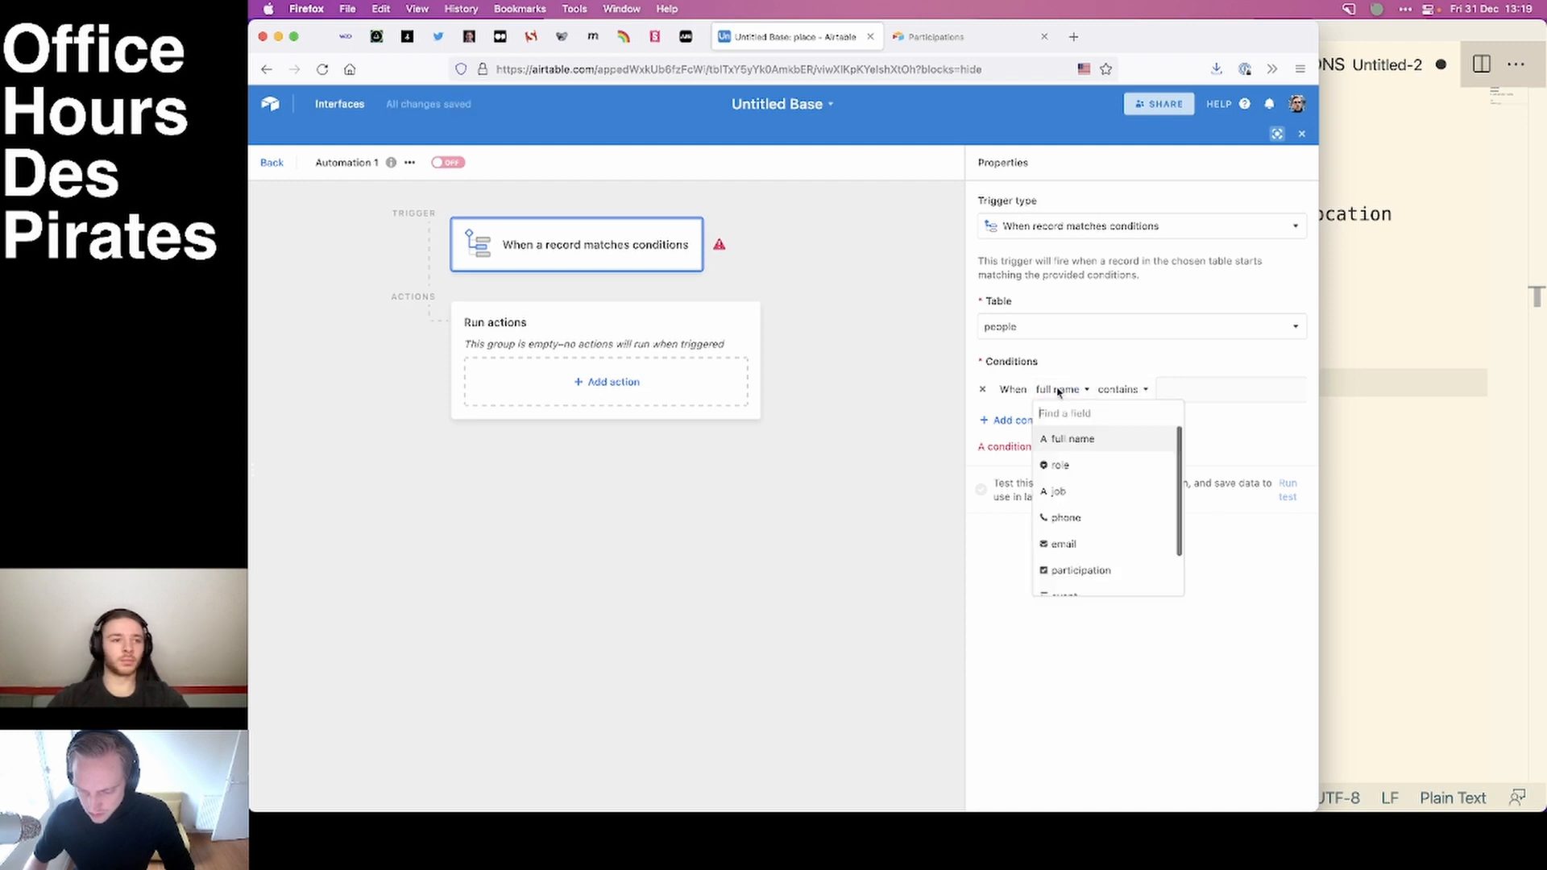
pyautogui.scroll(-2, 1090, 474)
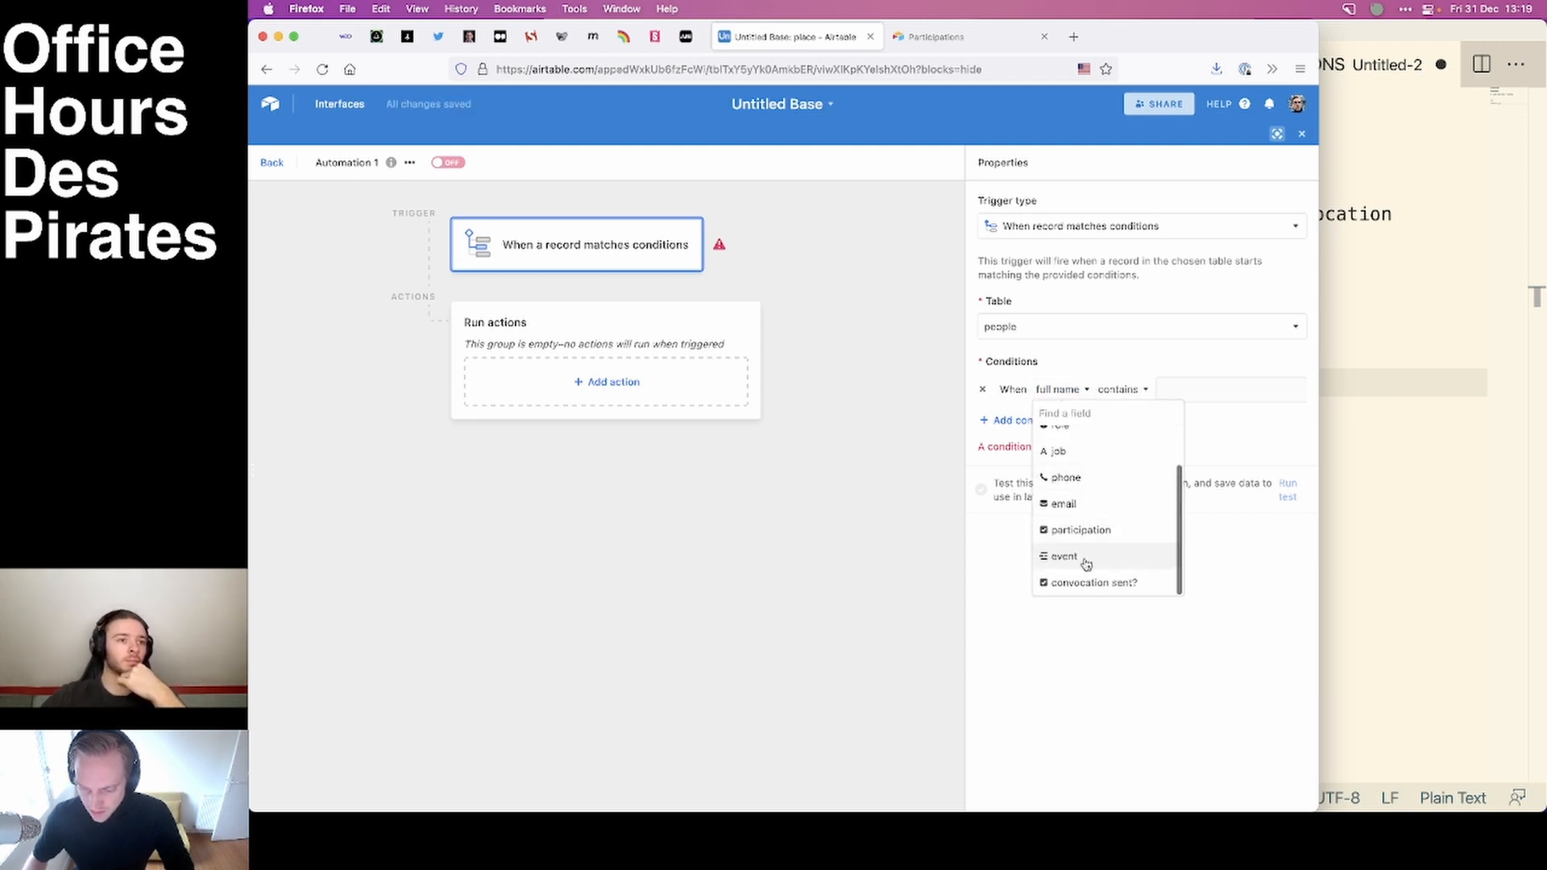
pyautogui.click(1086, 584)
pyautogui.click(1173, 390)
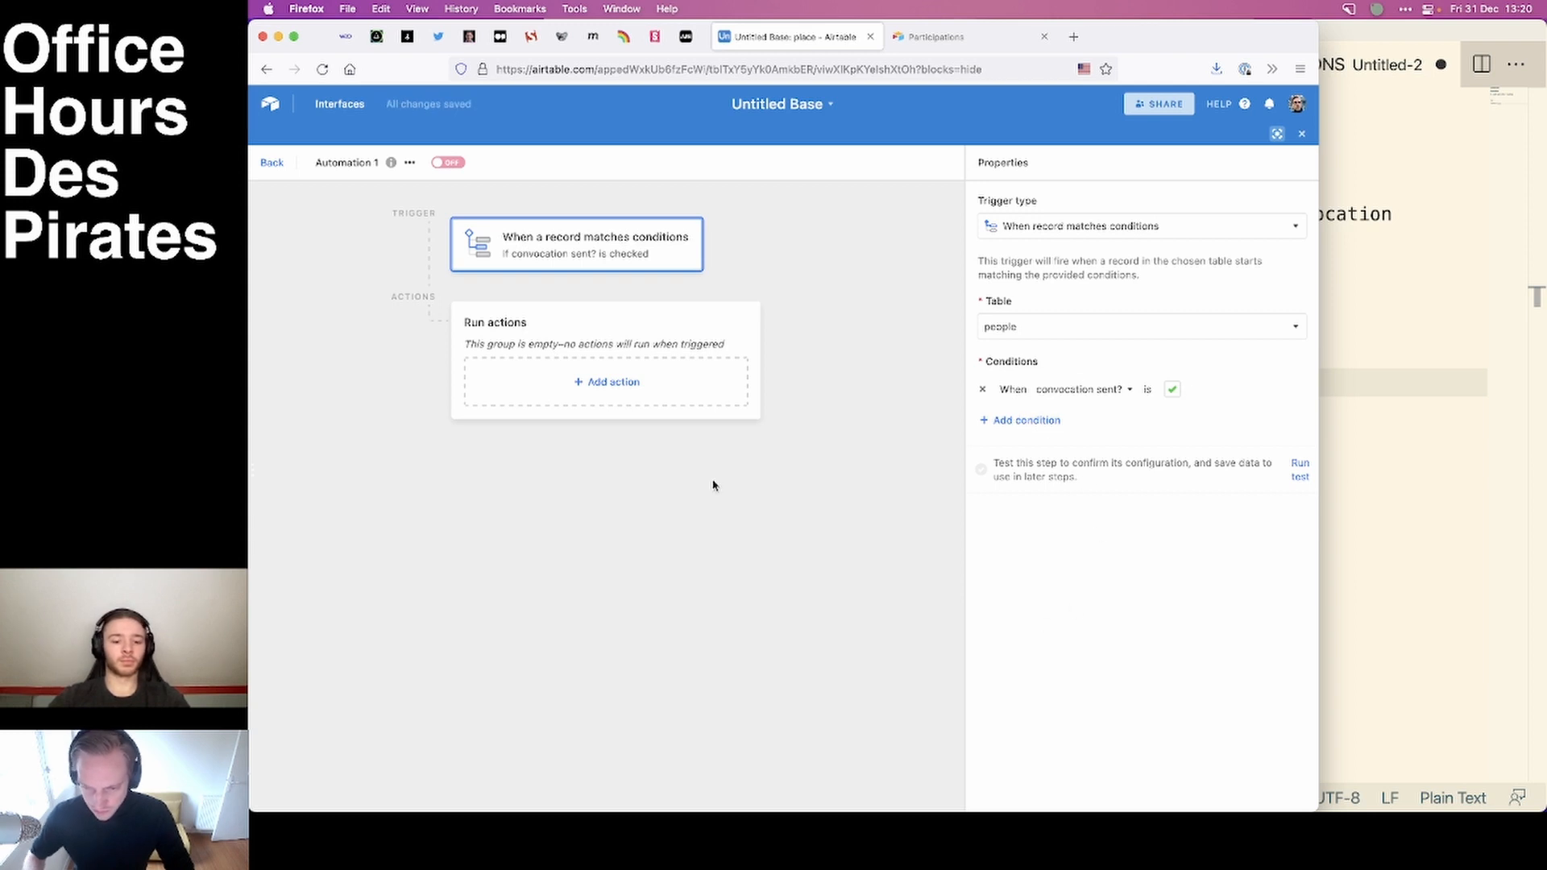
pyautogui.click(658, 510)
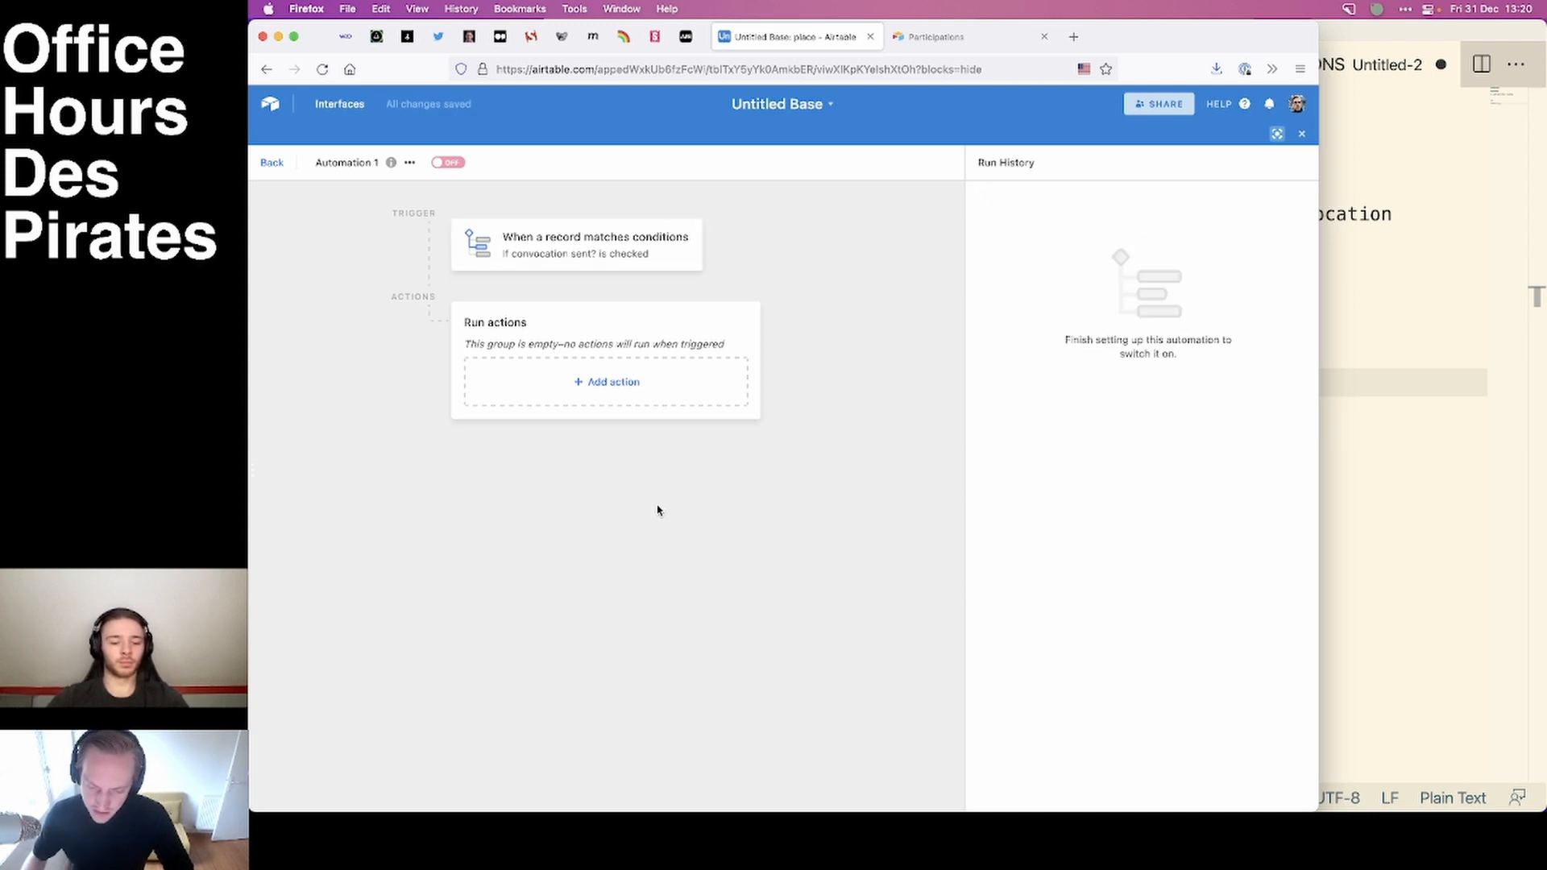
# Leave the automation's action group empty and rename the automation to "Convocation".
pyautogui.click(608, 382)
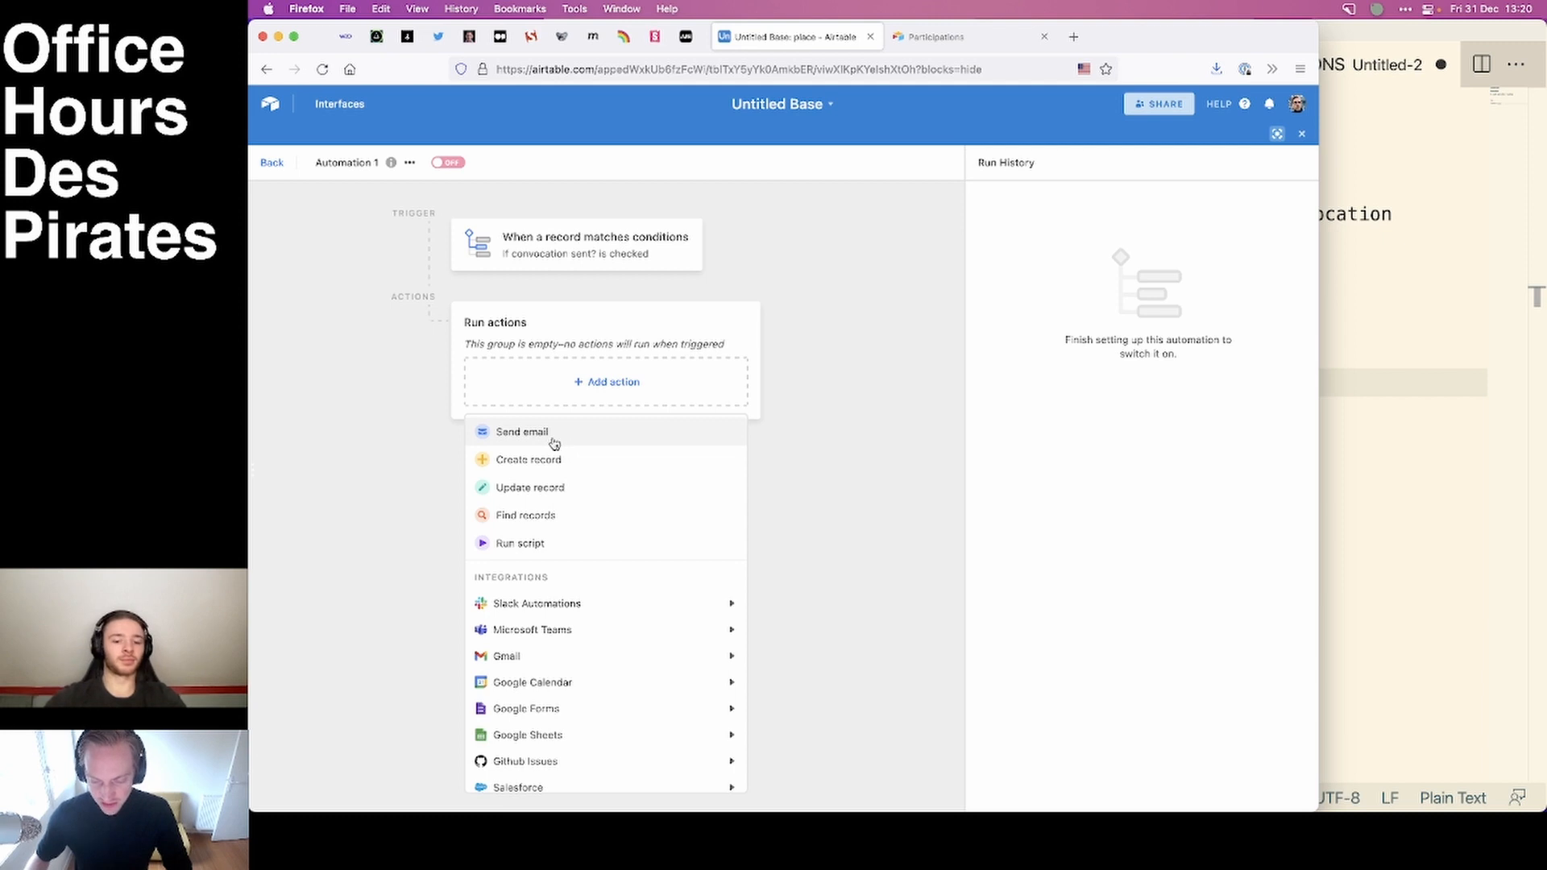
pyautogui.click(939, 414)
pyautogui.click(354, 164)
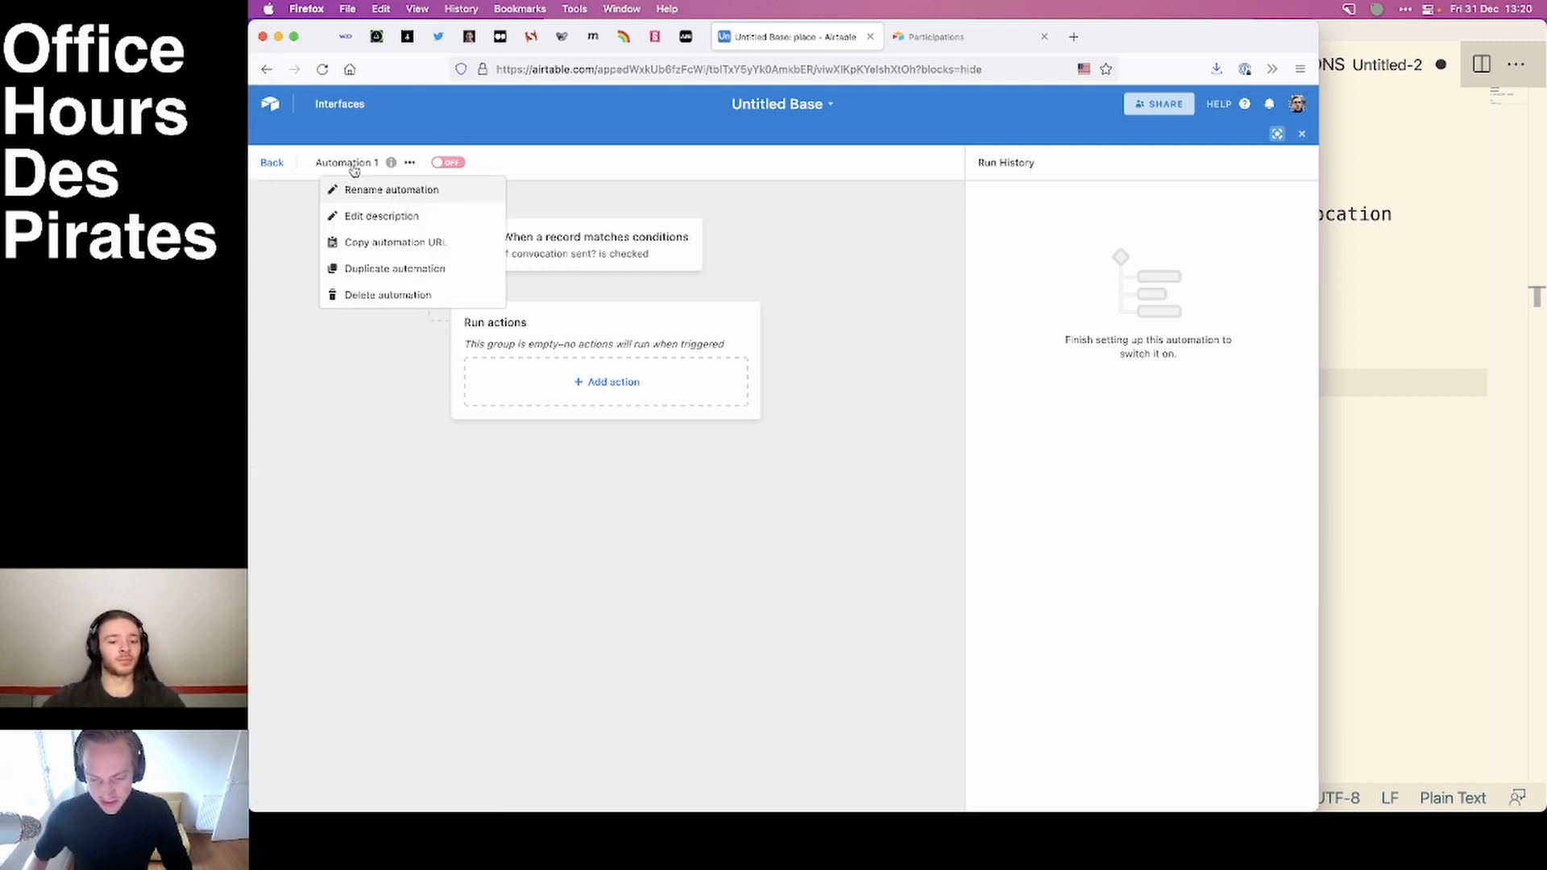
pyautogui.click(375, 188)
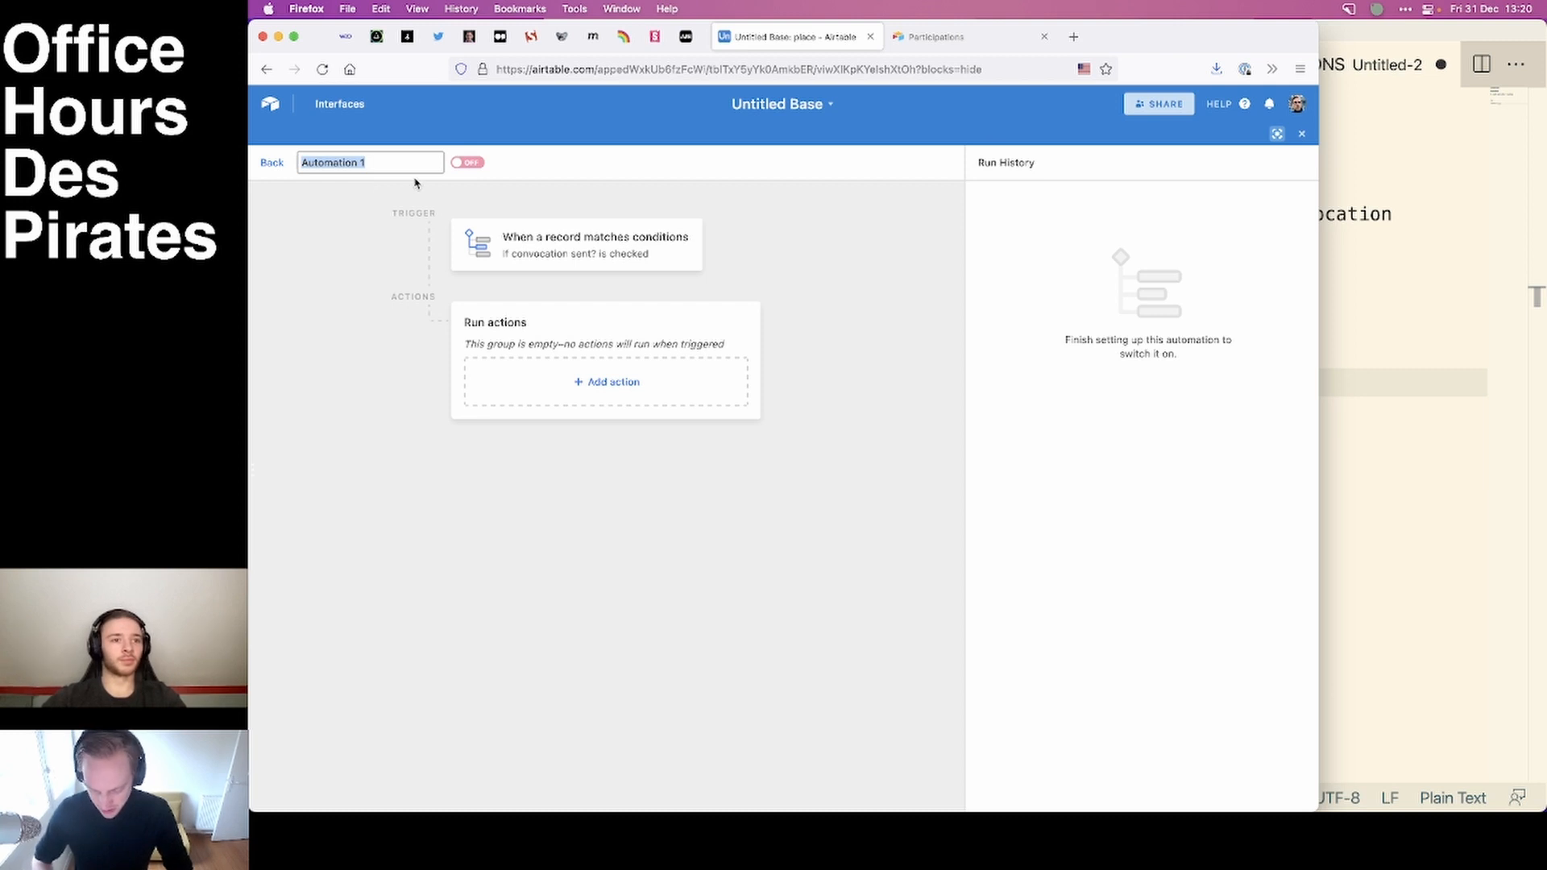
pyautogui.write('Convoc')
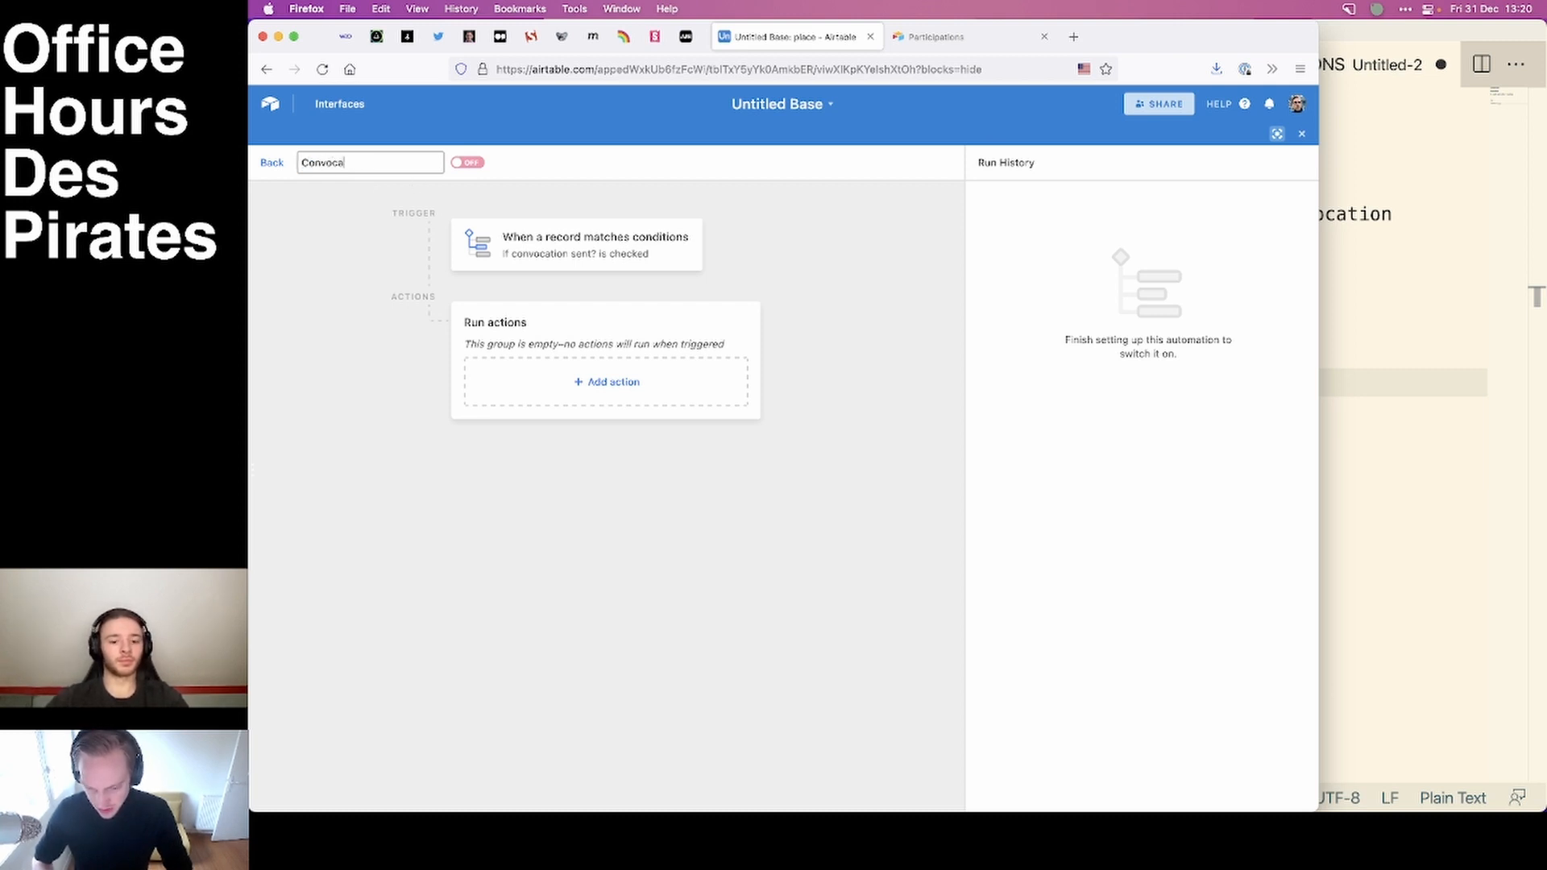
pyautogui.click(326, 238)
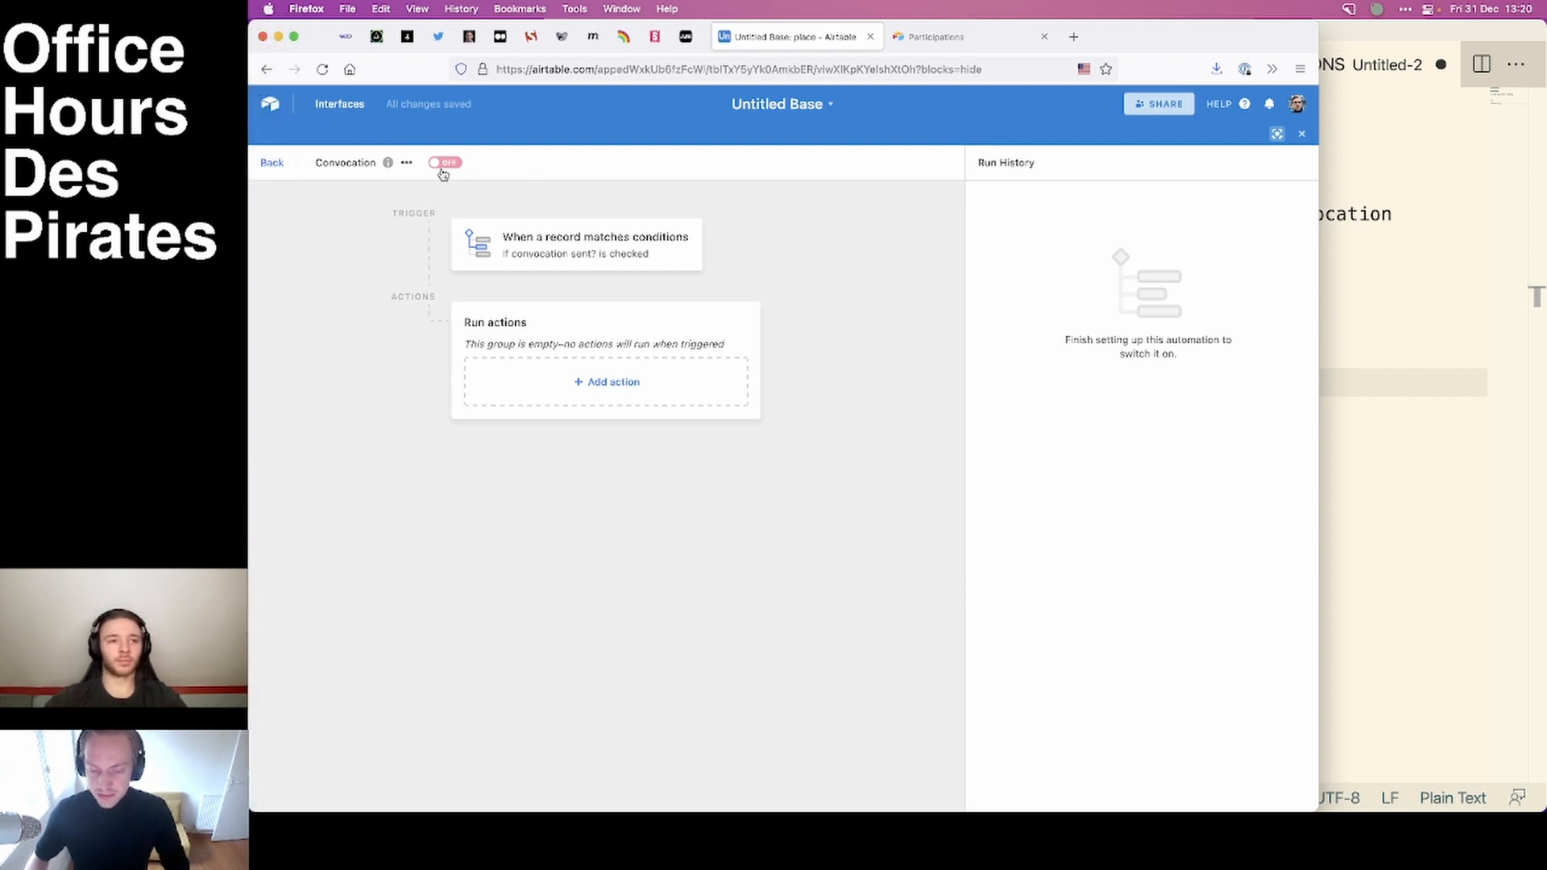
# Show the people table beside the automations list and widen the browser window to reveal more columns.
pyautogui.click(273, 164)
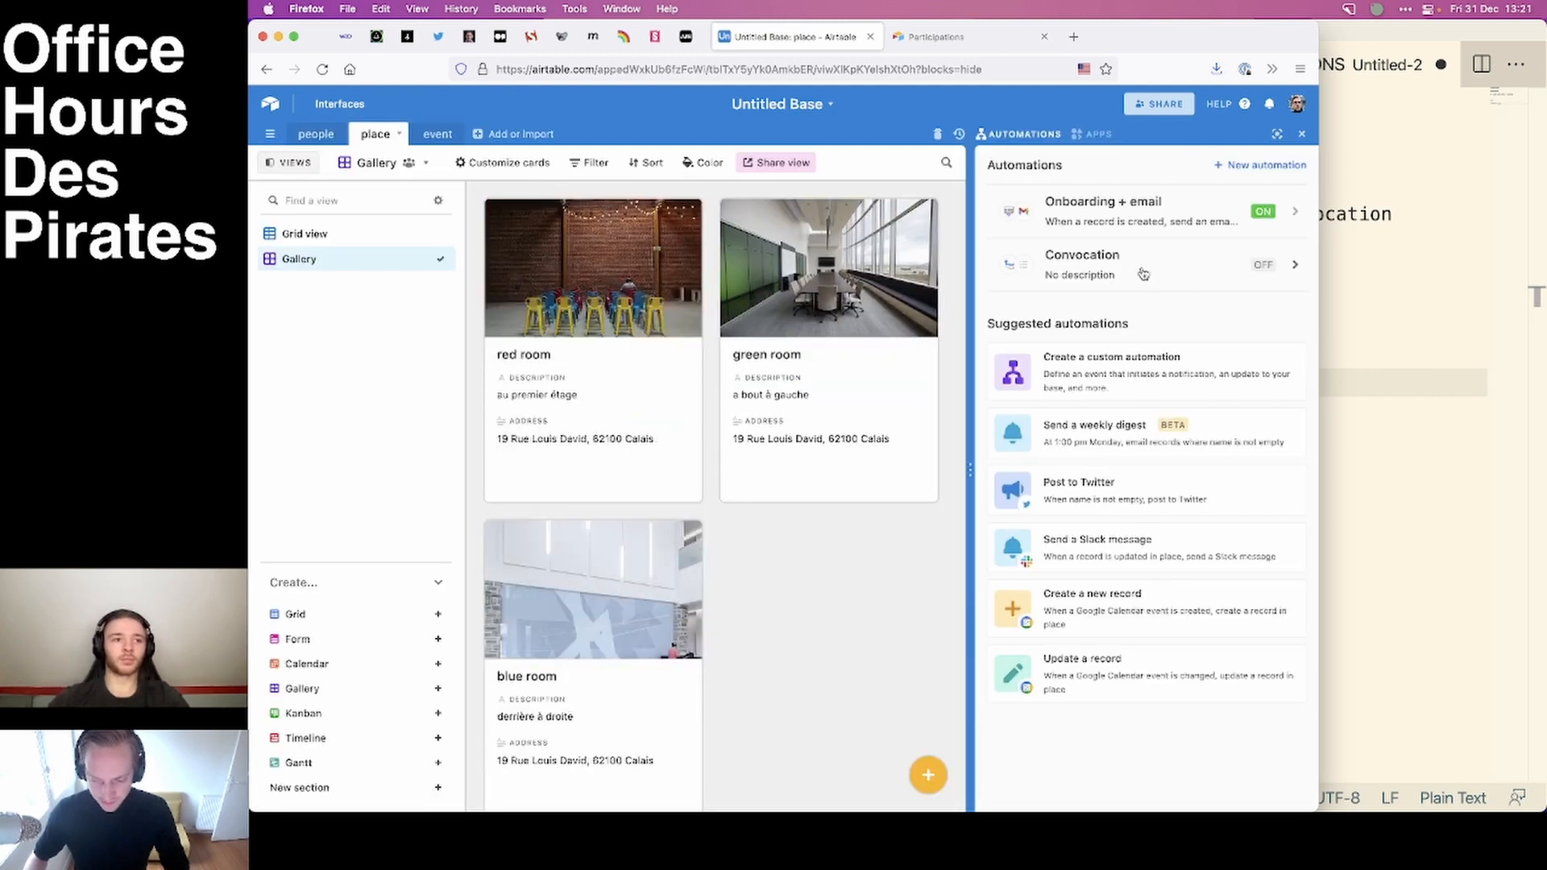
pyautogui.click(318, 137)
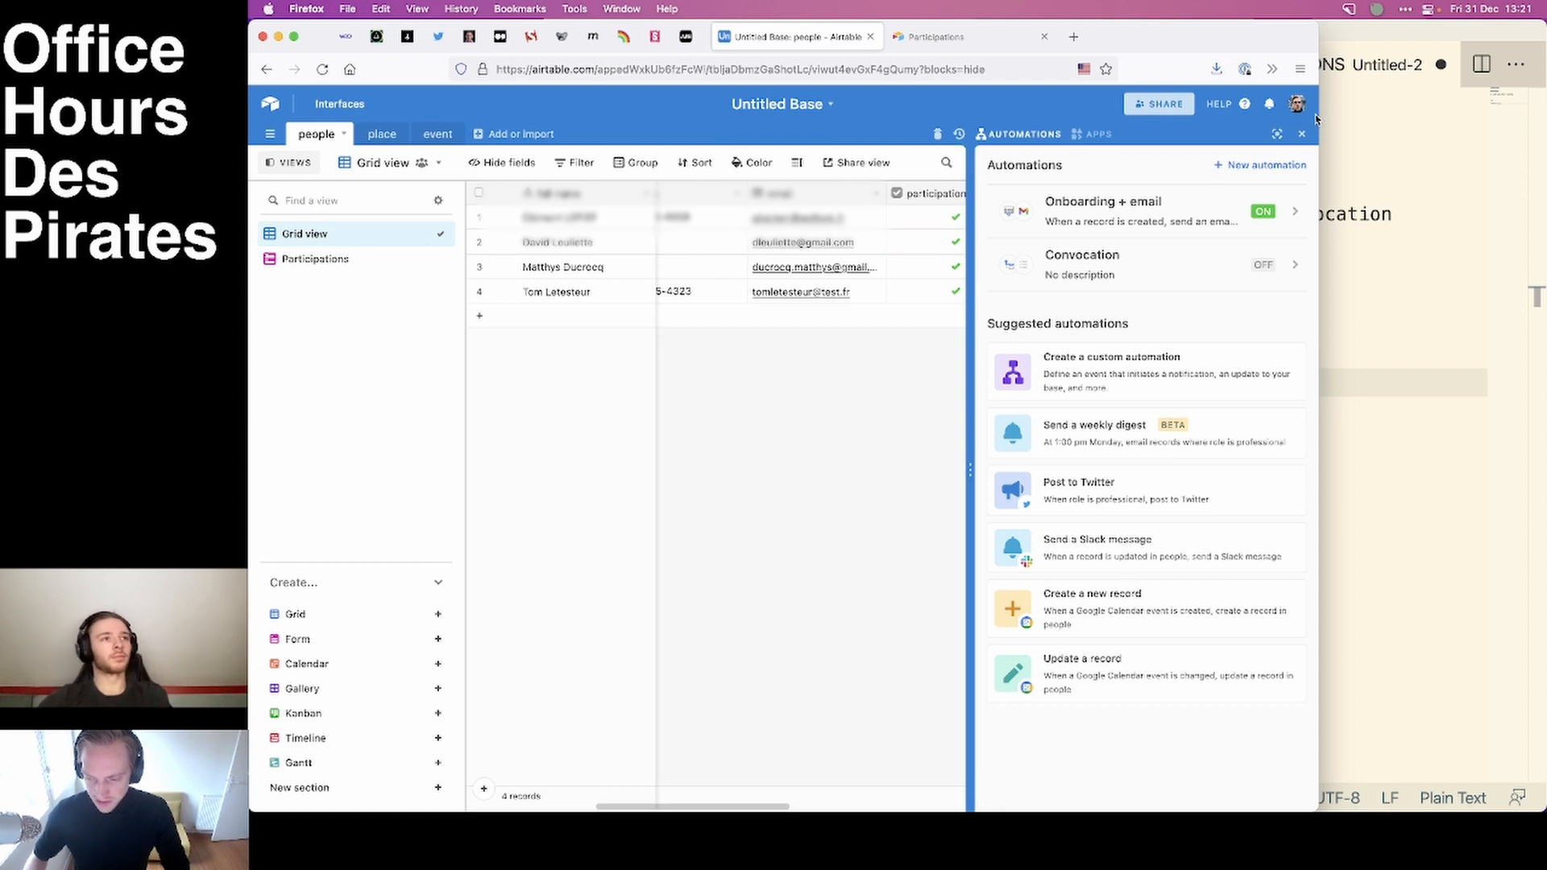
pyautogui.moveTo(1317, 115); pyautogui.dragTo(1543, 115)
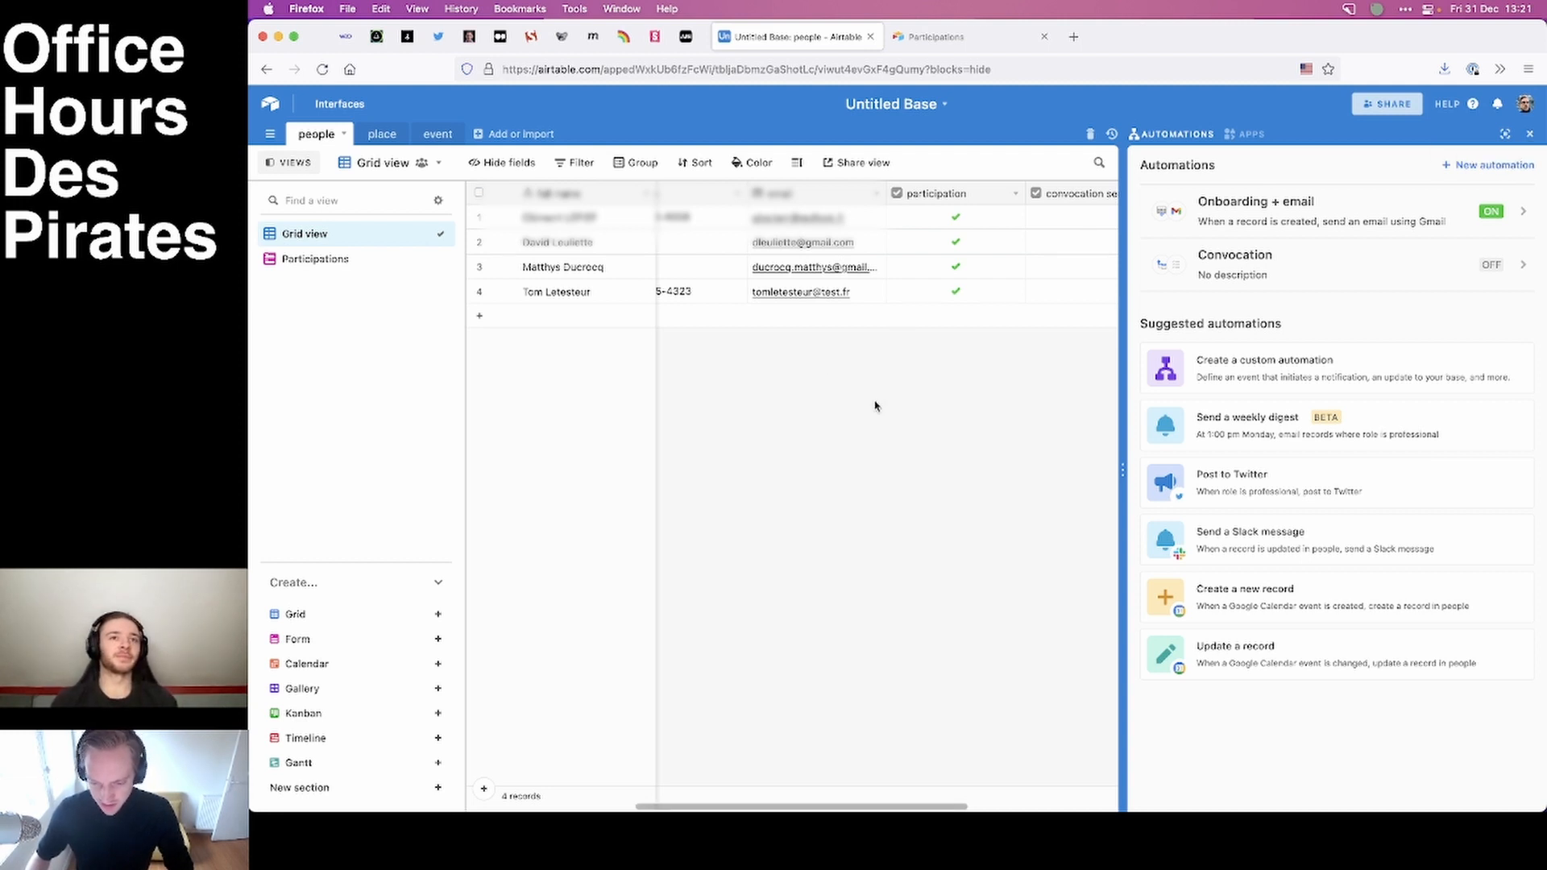
# In the Participations form, enter the name Leonard Da Vinci, choose the role teacher and set the job to inventor.
pyautogui.click(933, 35)
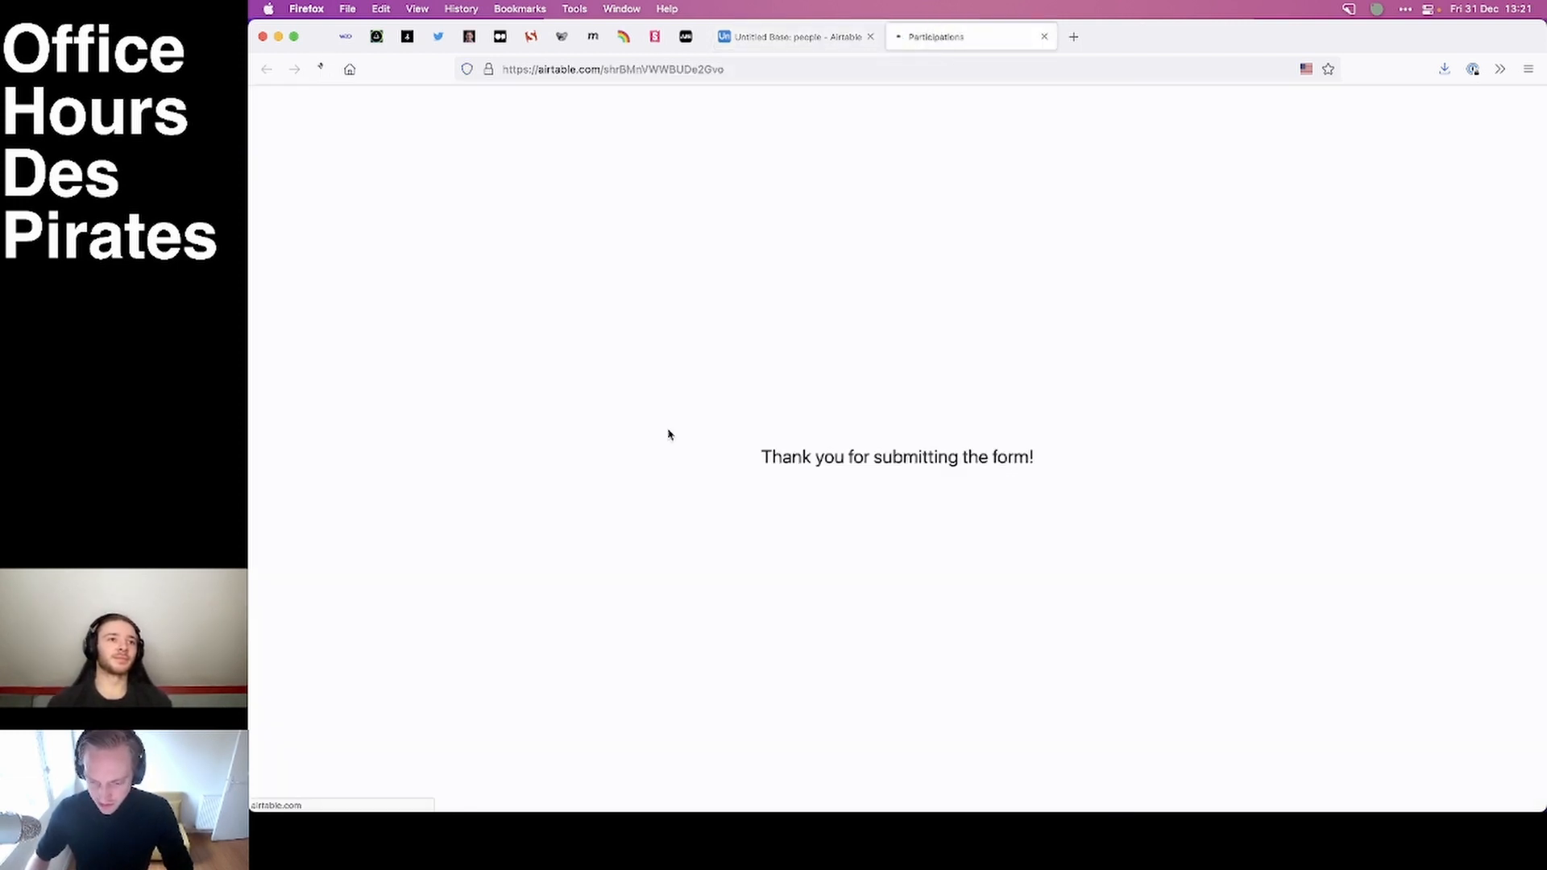
pyautogui.click(755, 464)
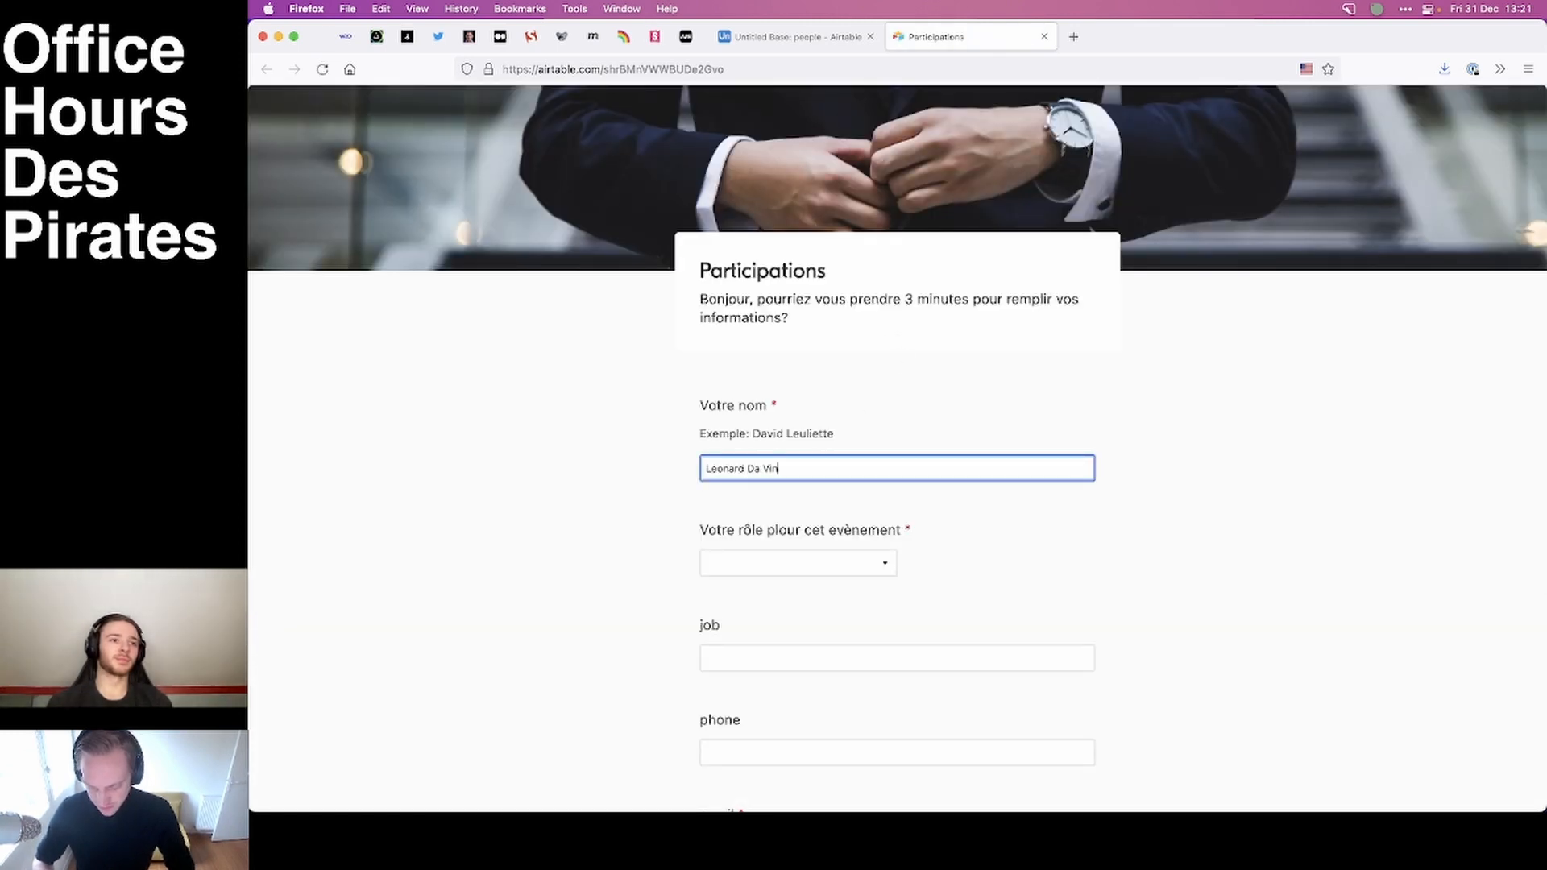
pyautogui.click(799, 563)
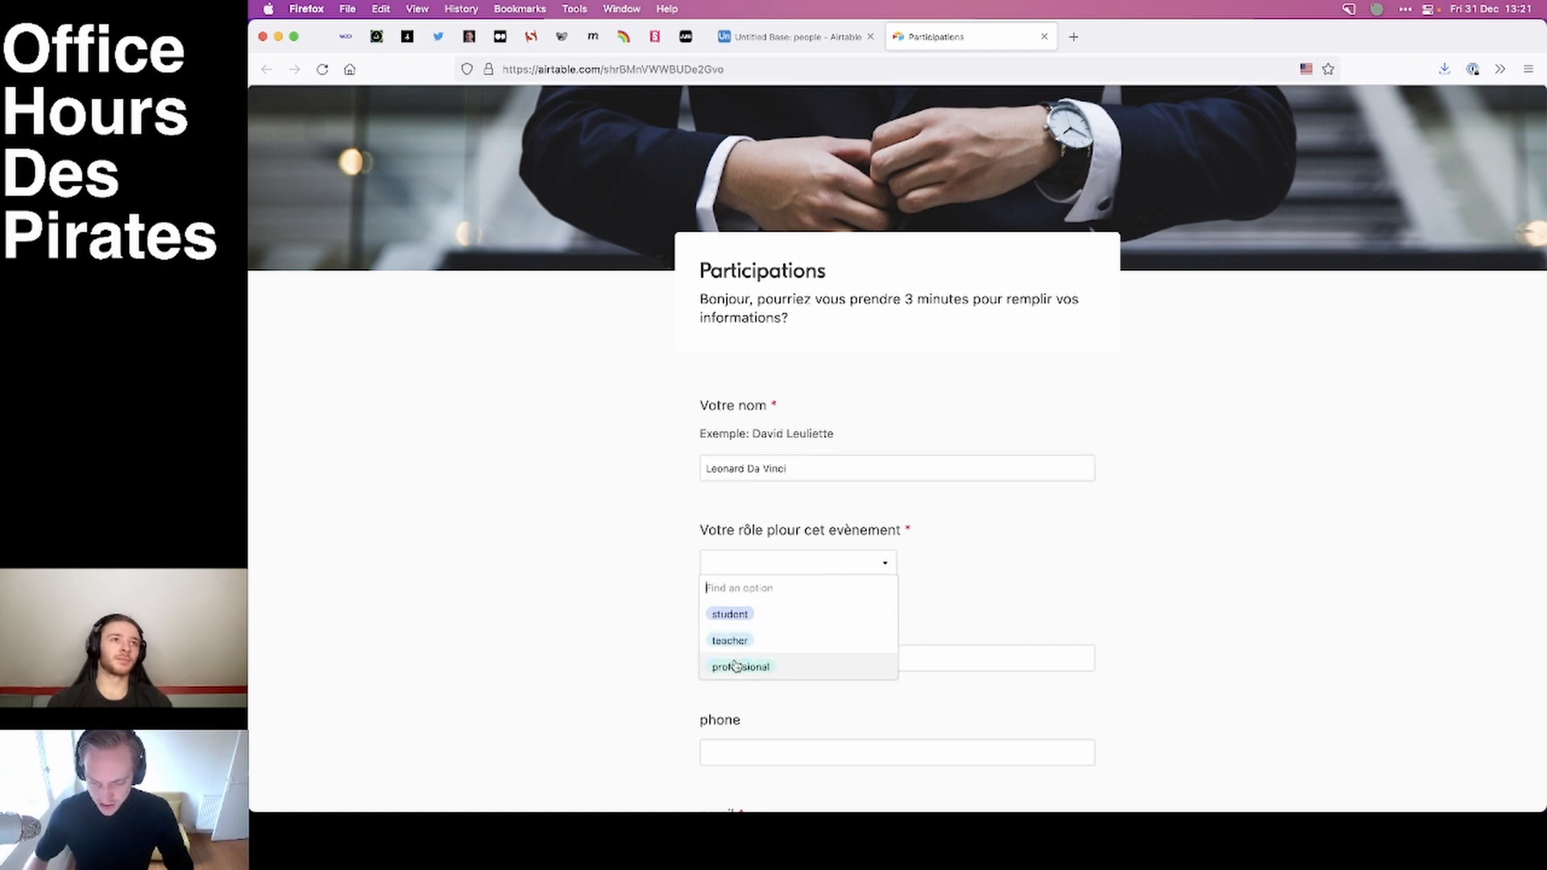
pyautogui.click(780, 640)
pyautogui.scroll(-5, 525, 542)
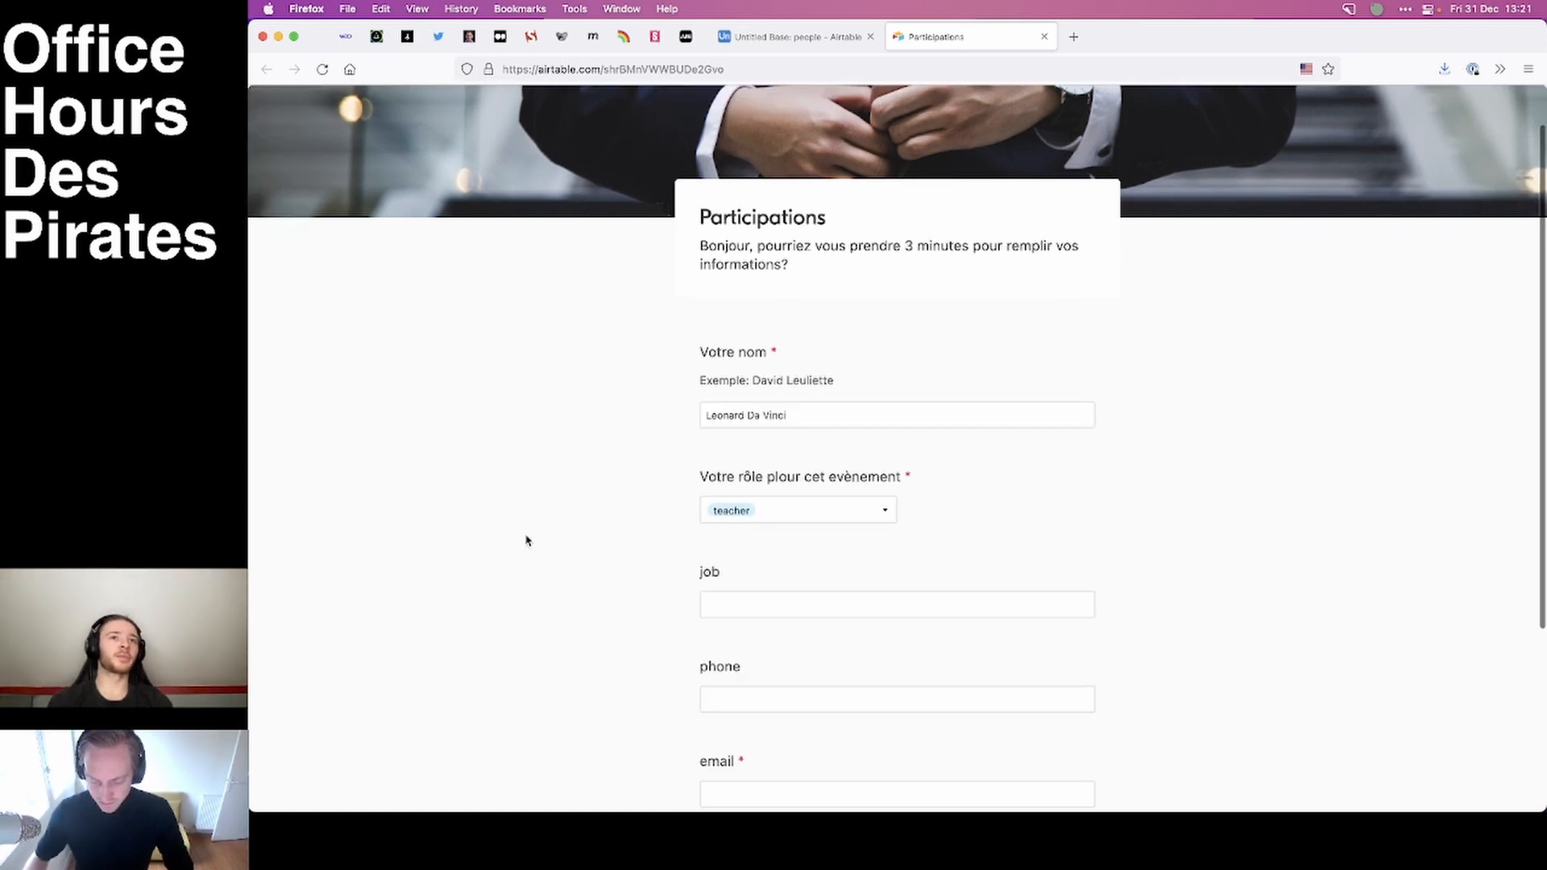
pyautogui.click(764, 415)
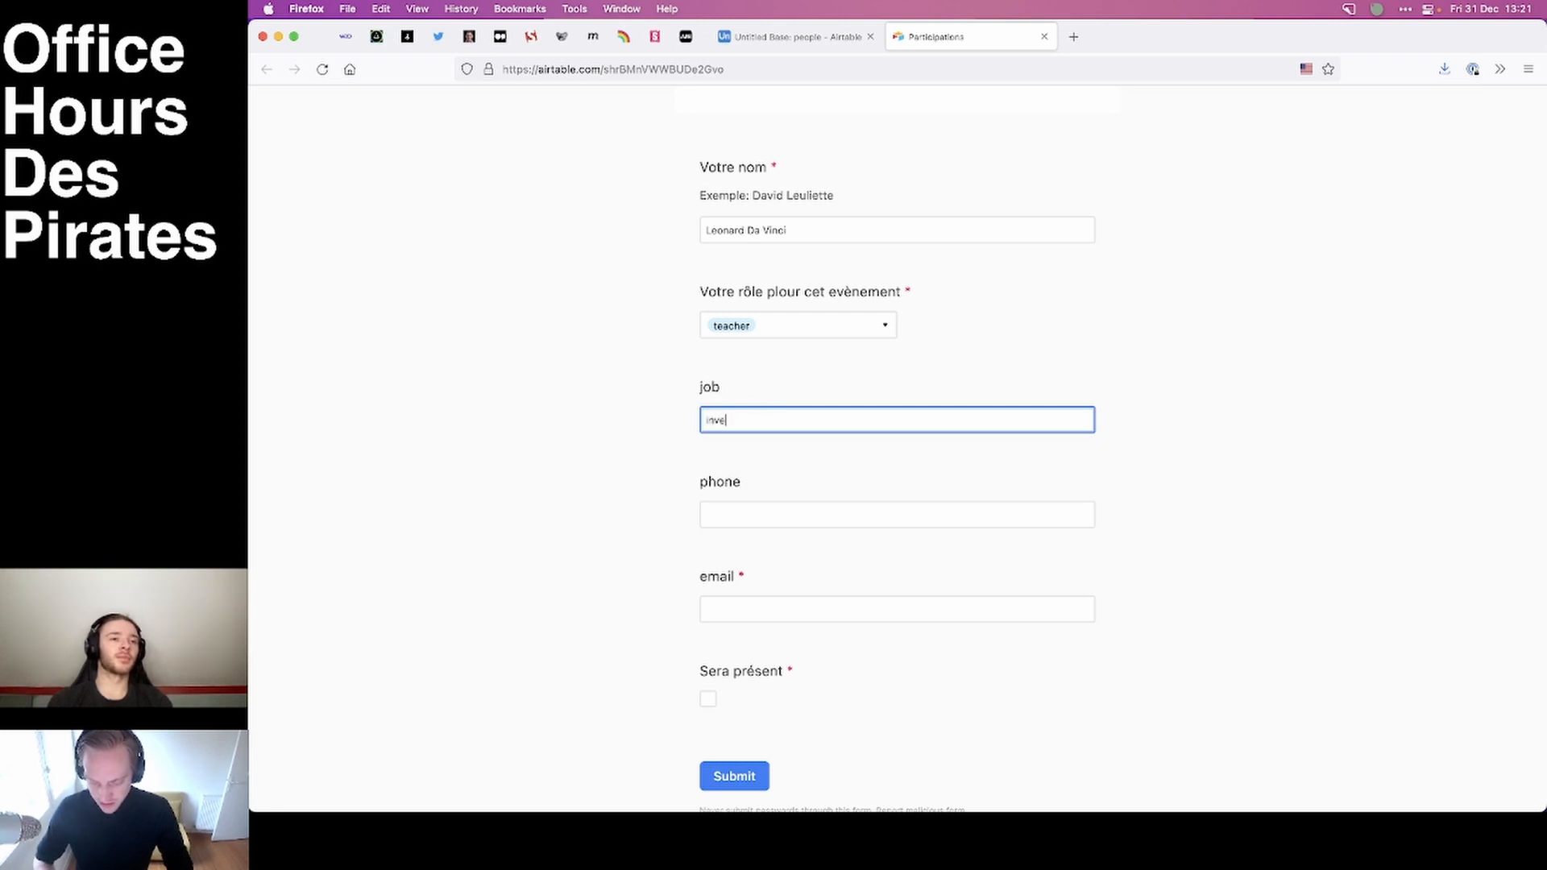
pyautogui.click(592, 455)
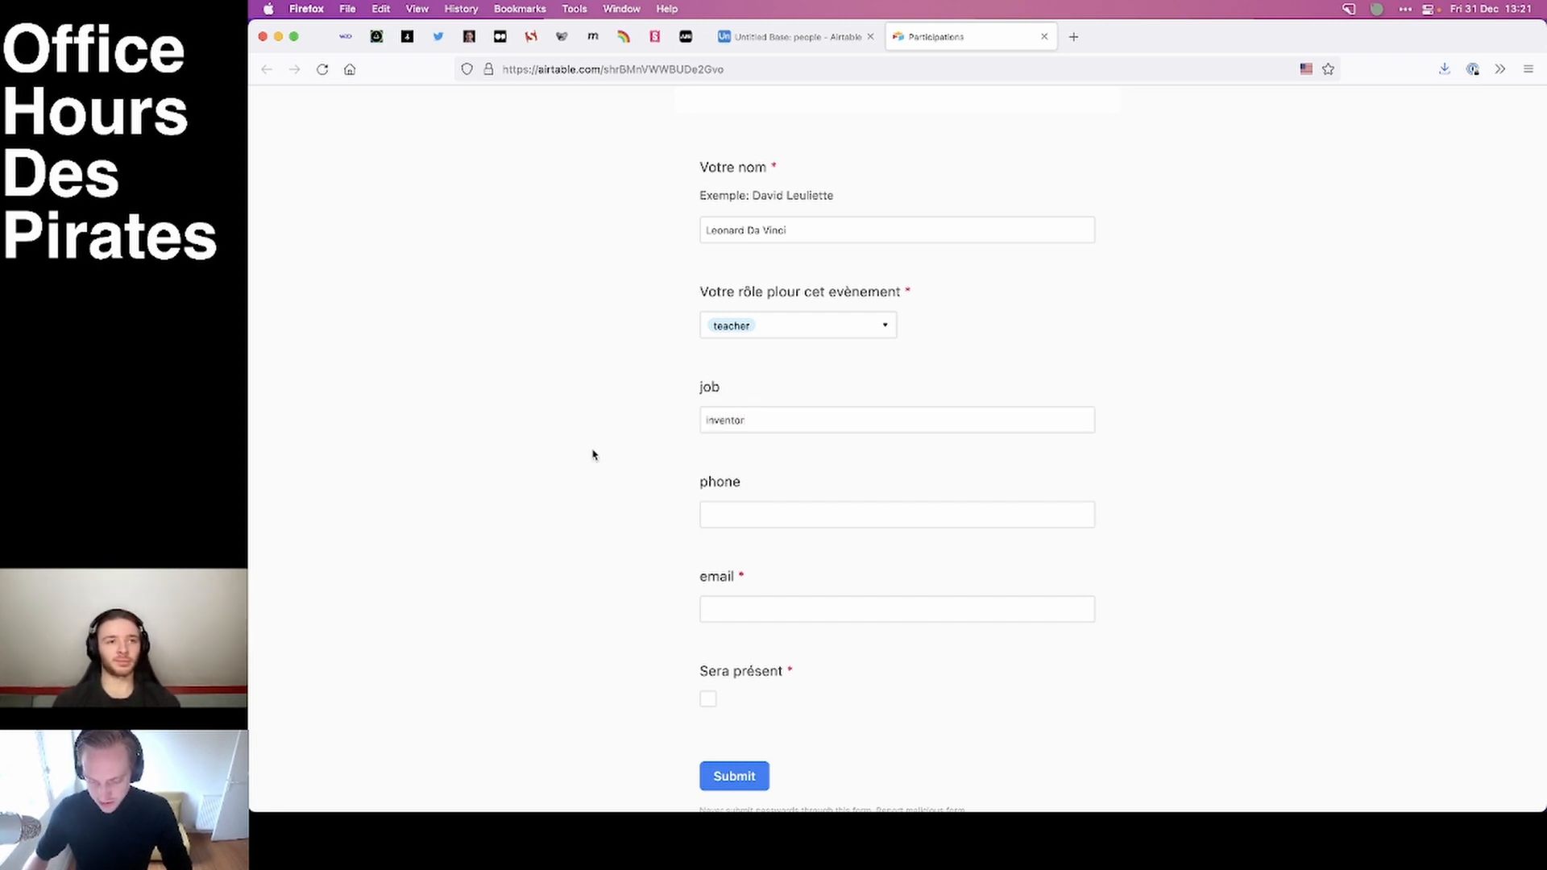
# Fill in the participant's phone number and use a masked mozmail.com address as the e-mail instead of the regular one.
pyautogui.click(760, 518)
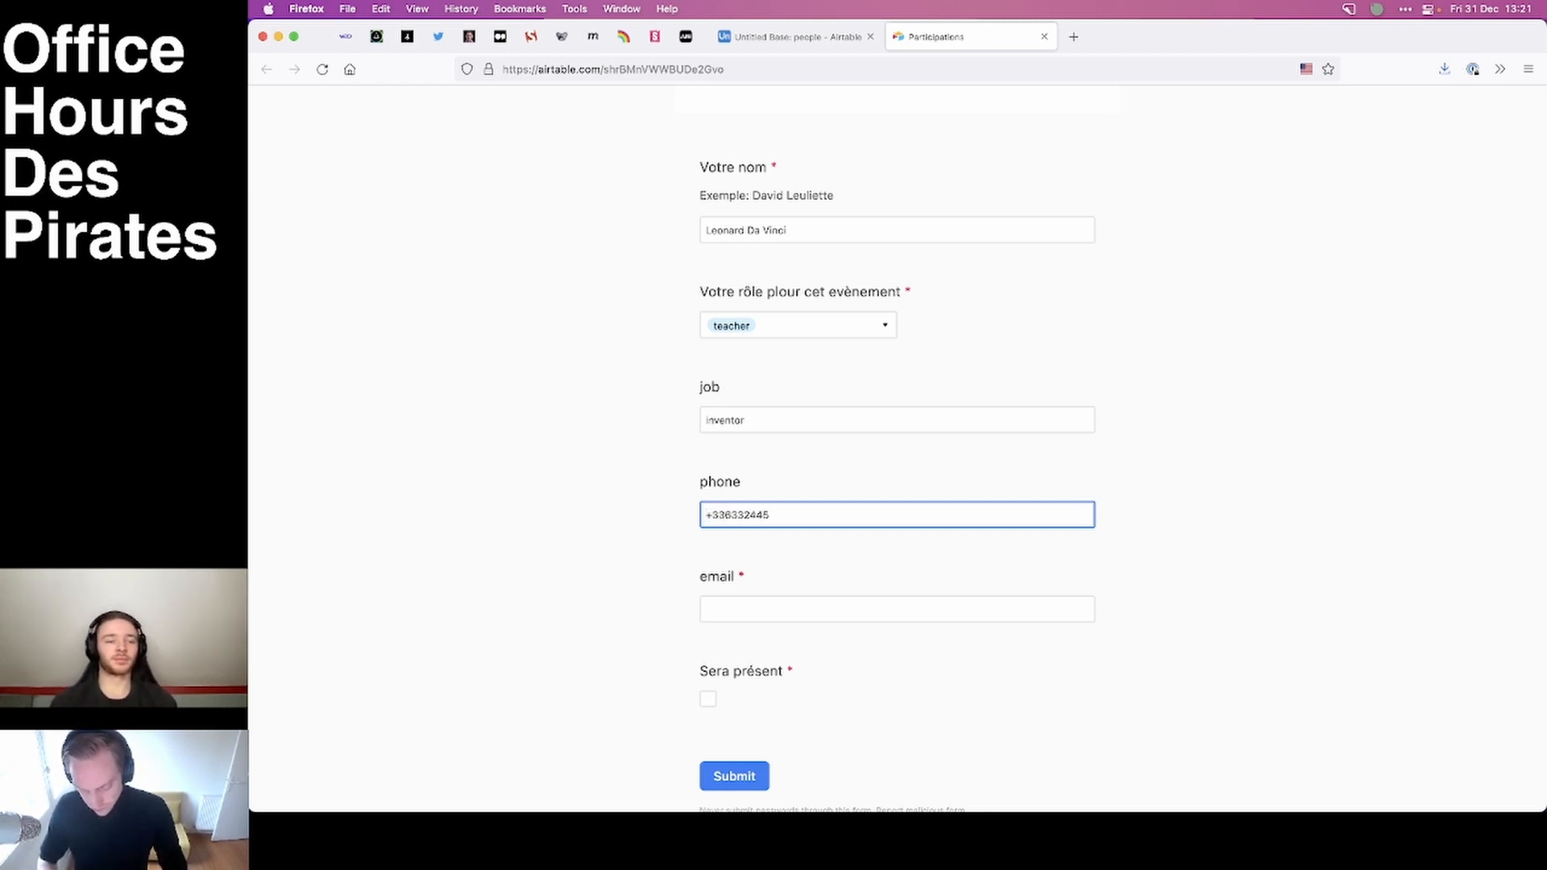
pyautogui.click(585, 632)
pyautogui.click(751, 614)
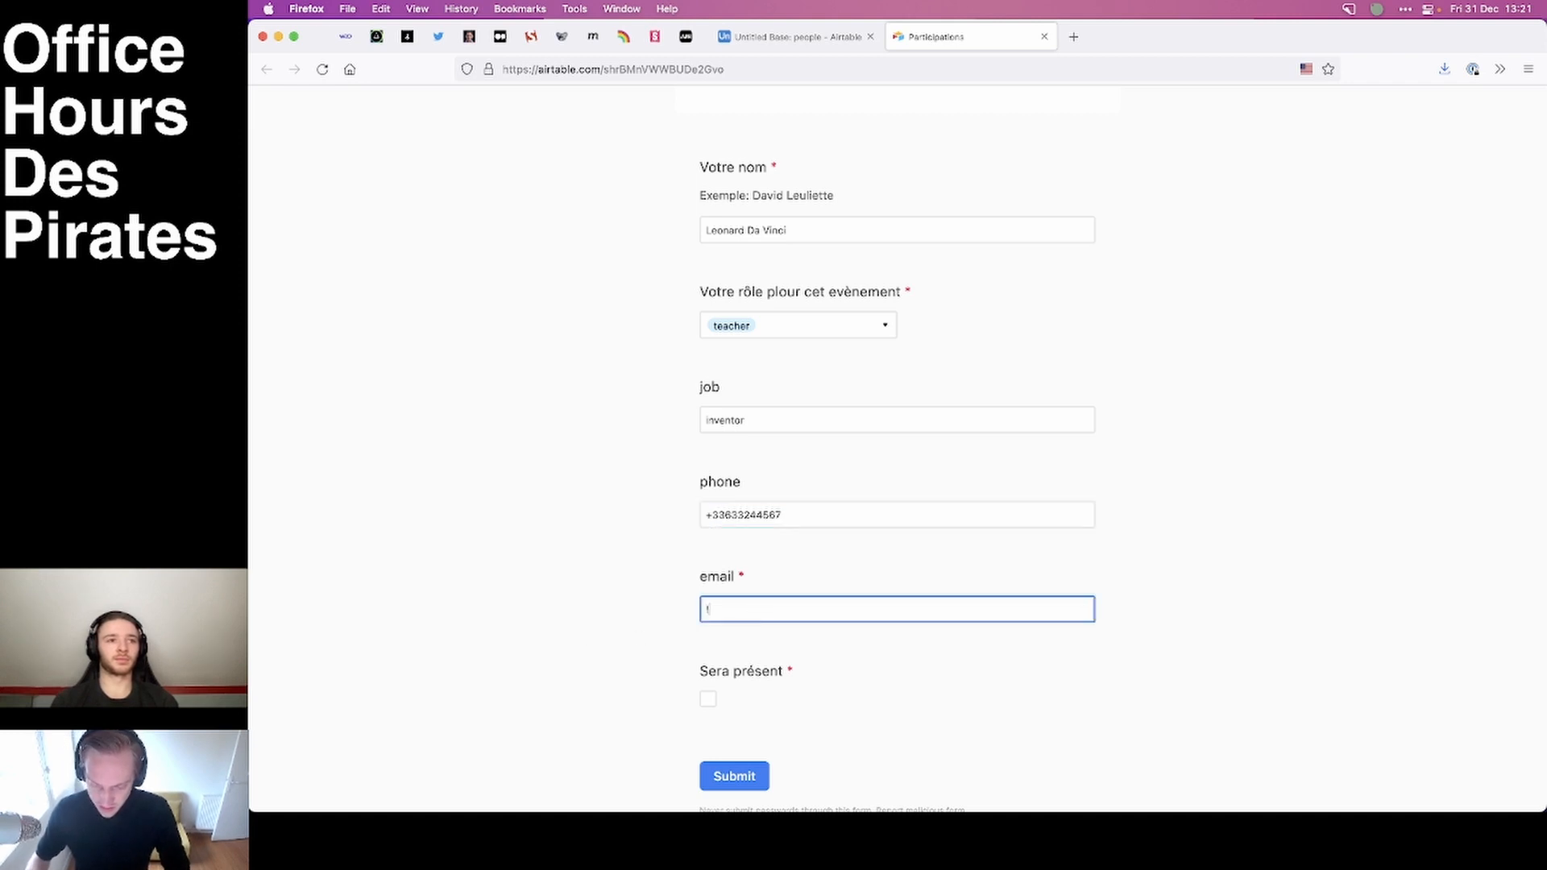
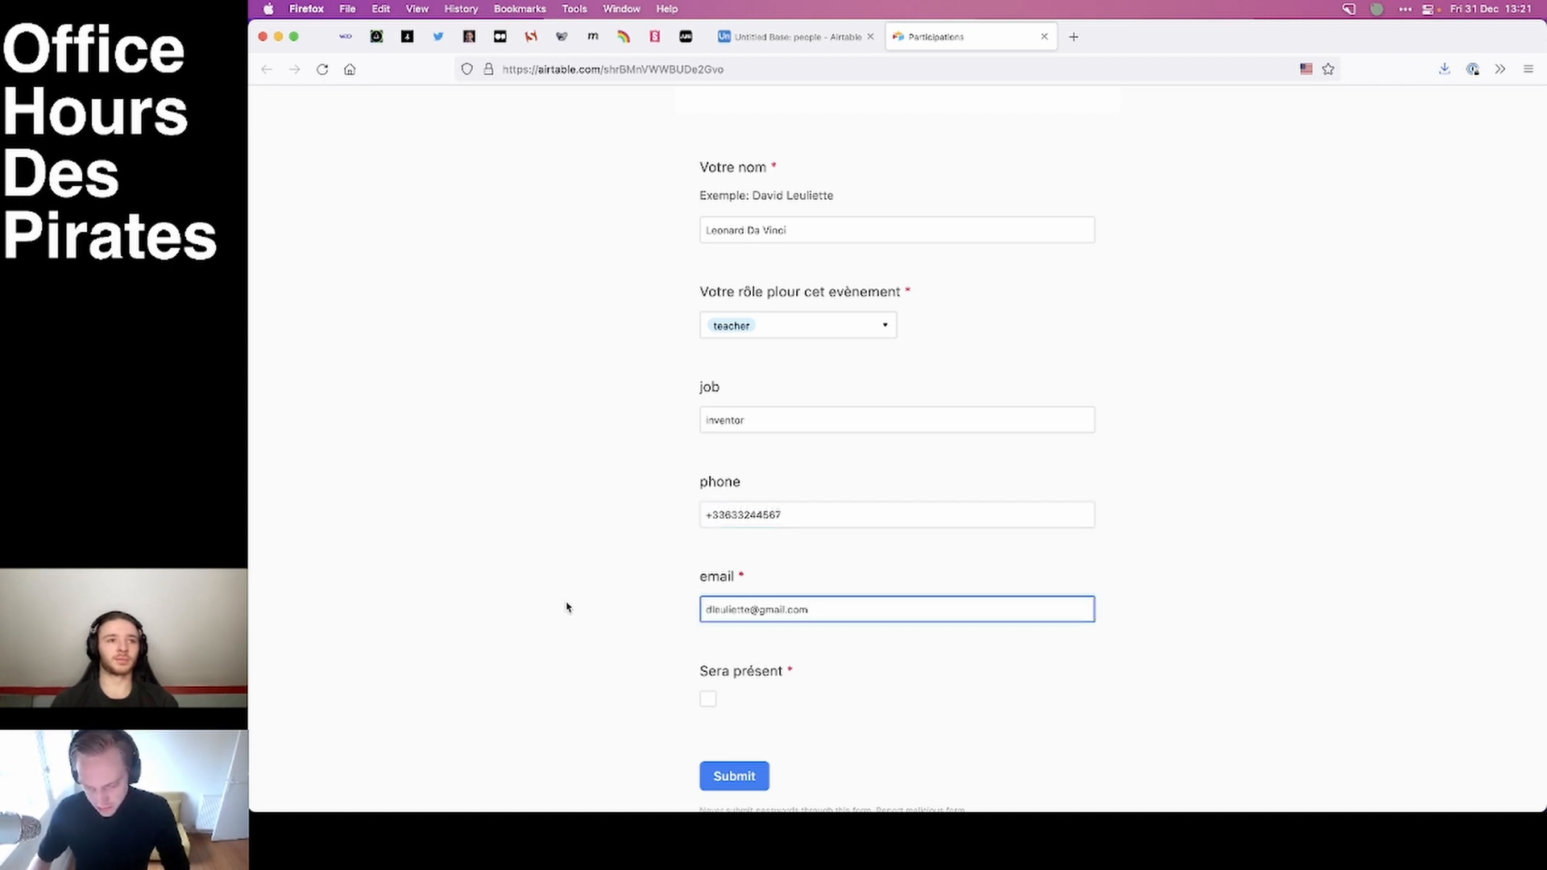
pyautogui.click(568, 607)
pyautogui.click(838, 613)
pyautogui.press('super+a')
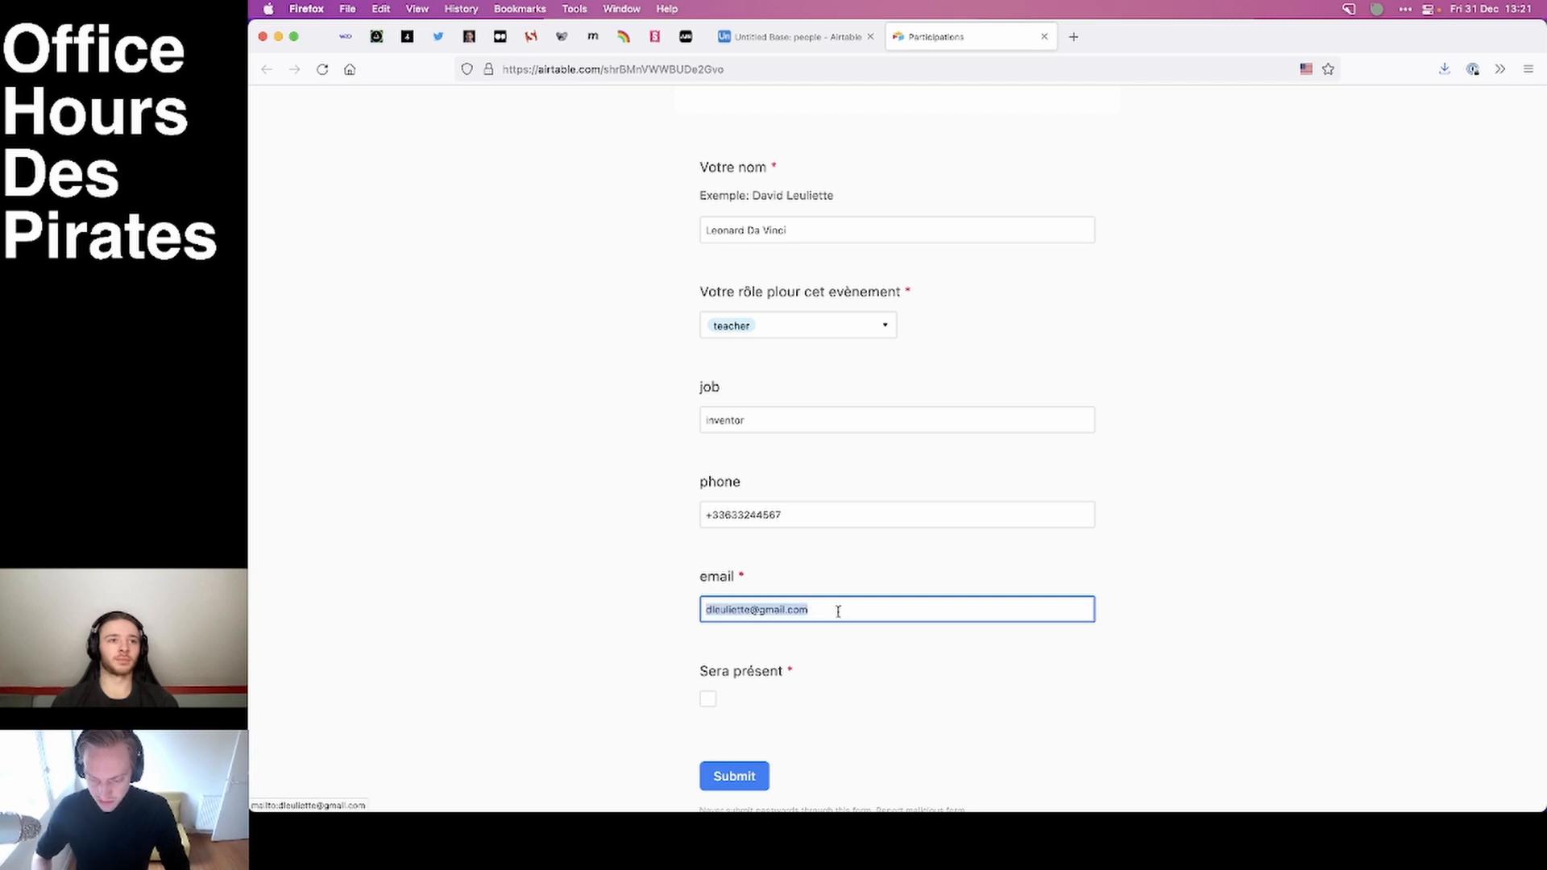
pyautogui.press('BackSpace')
pyautogui.click(615, 573)
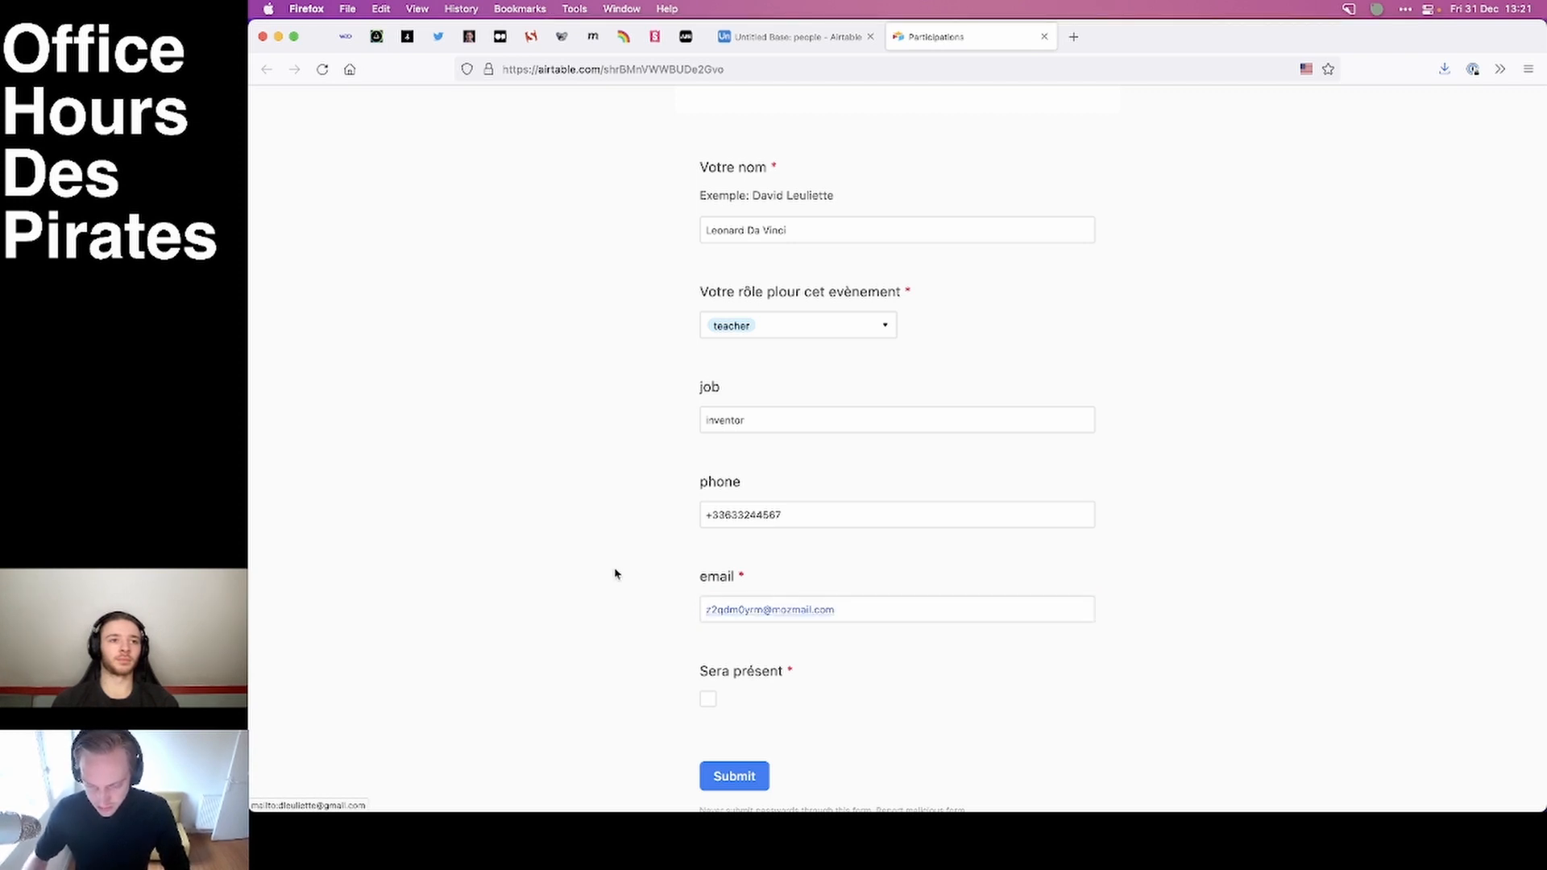
# Mark "Sera présent" and submit the form, returning to the people table to check the new entries.
pyautogui.click(708, 700)
pyautogui.click(737, 769)
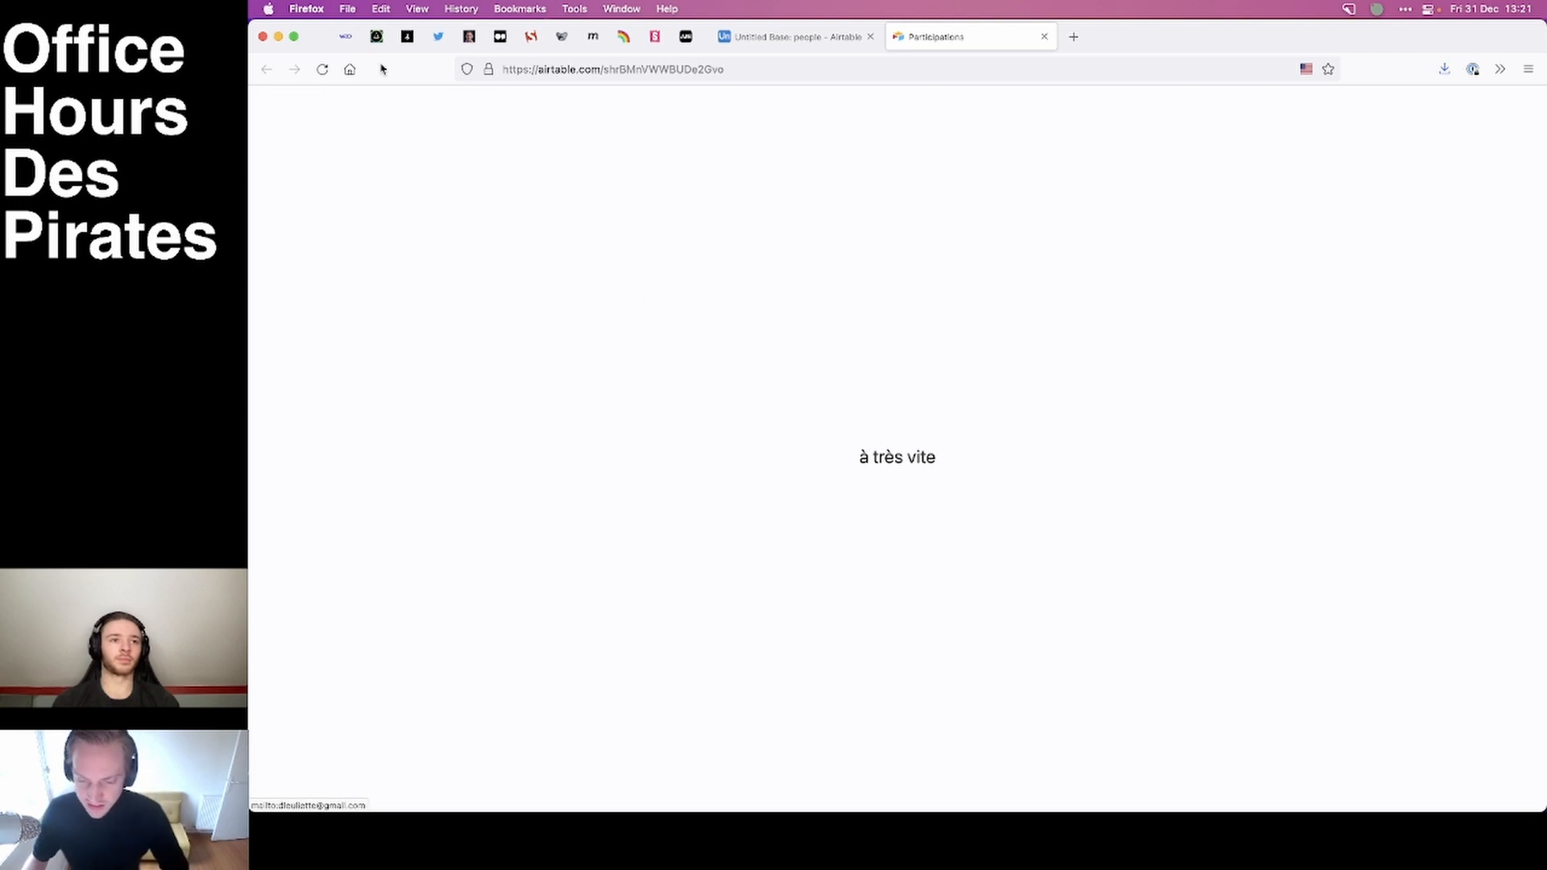
pyautogui.click(802, 37)
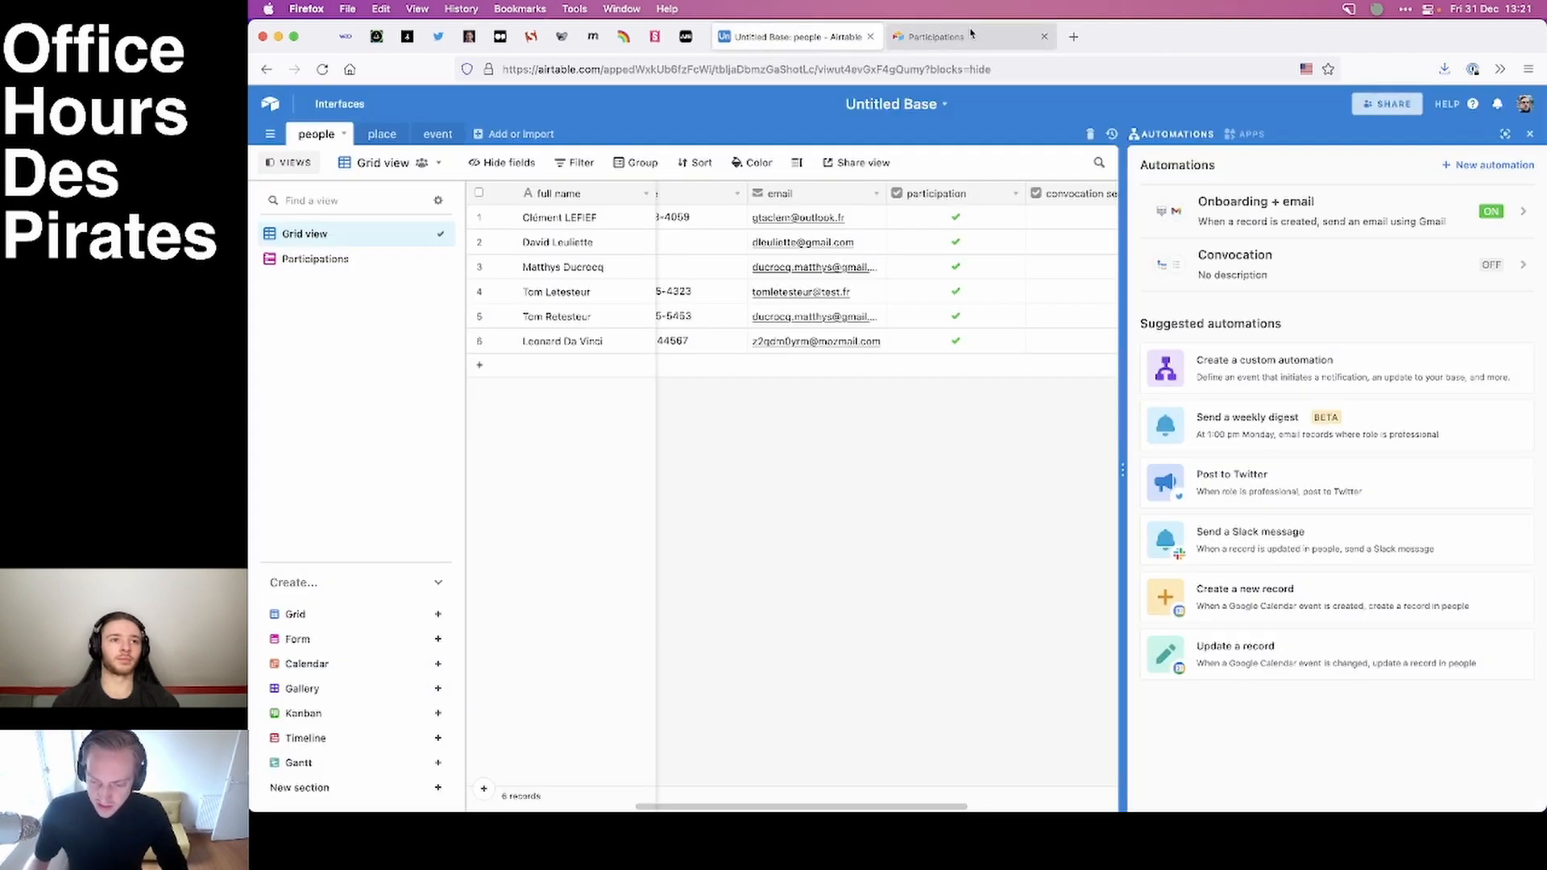
pyautogui.click(971, 34)
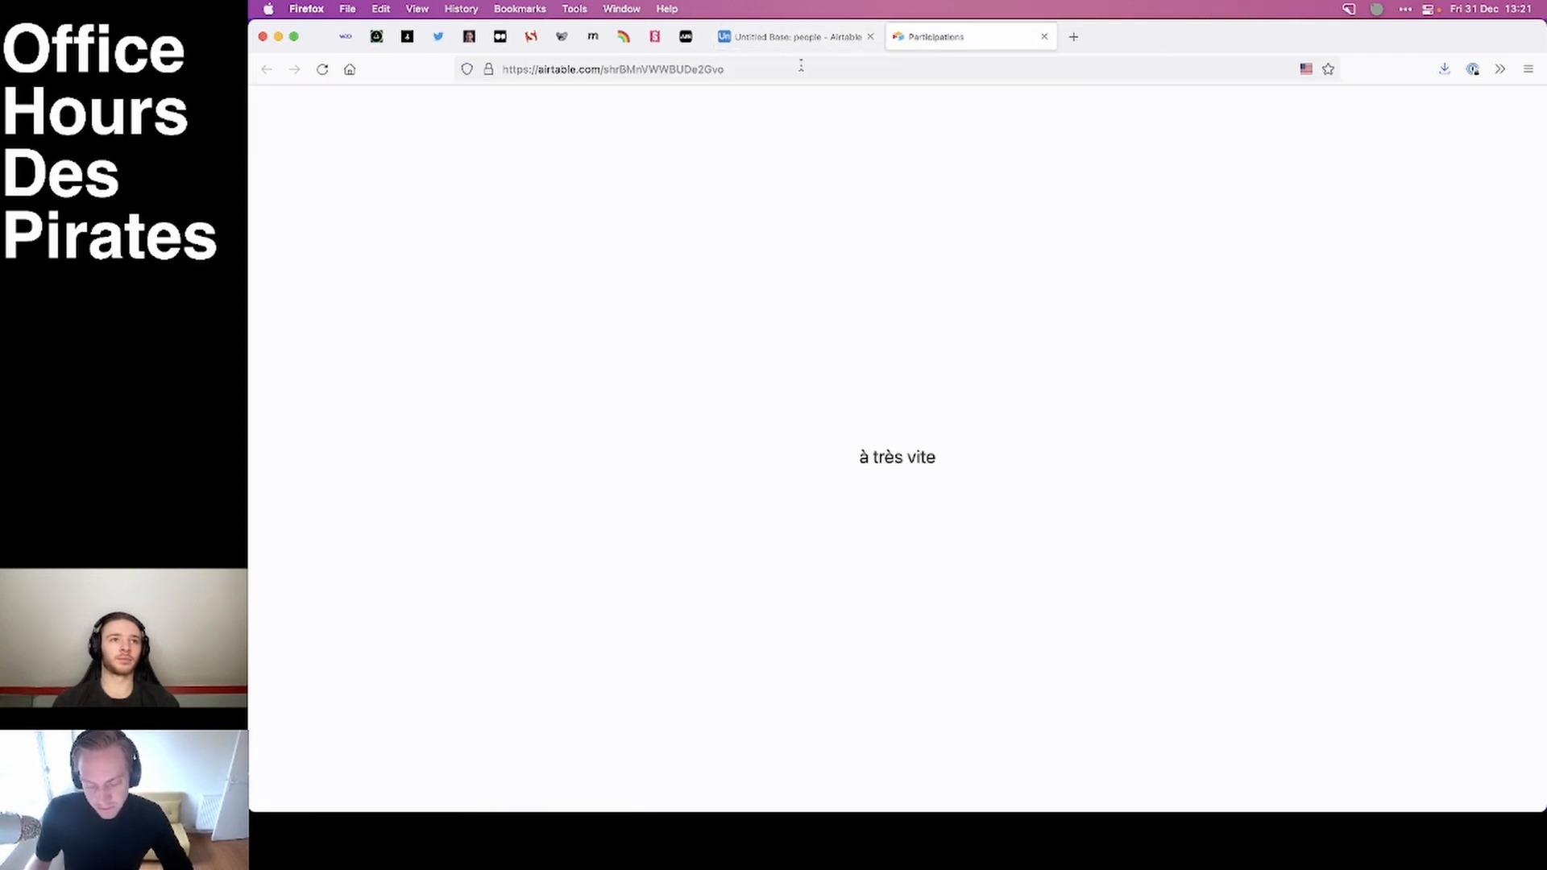
pyautogui.hotkey('alt', 'space')
pyautogui.write('sp')
pyautogui.press('Escape')
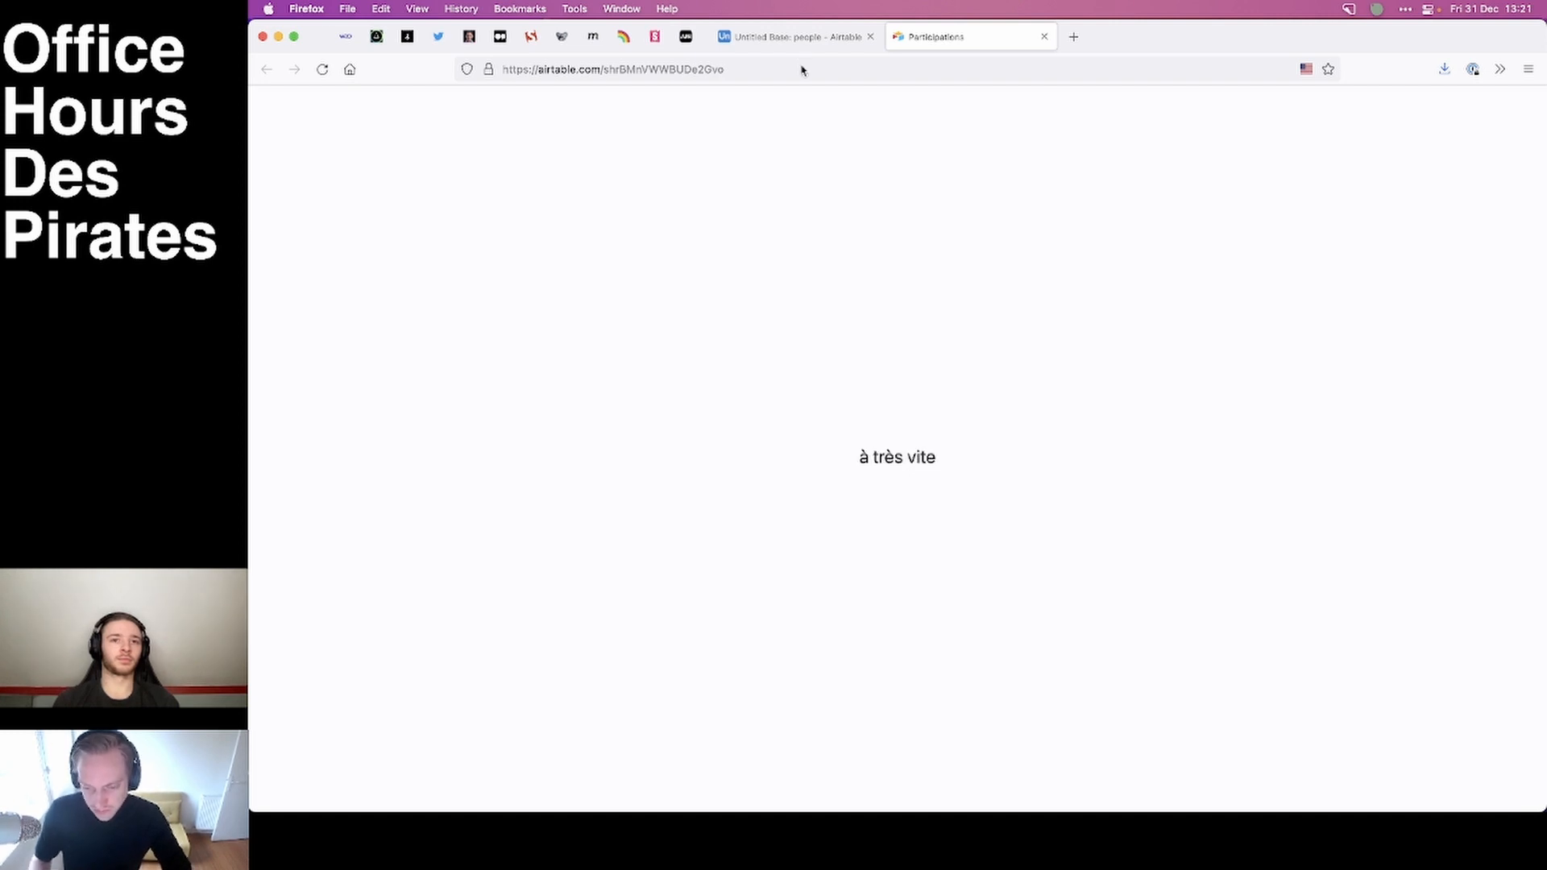
pyautogui.click(780, 38)
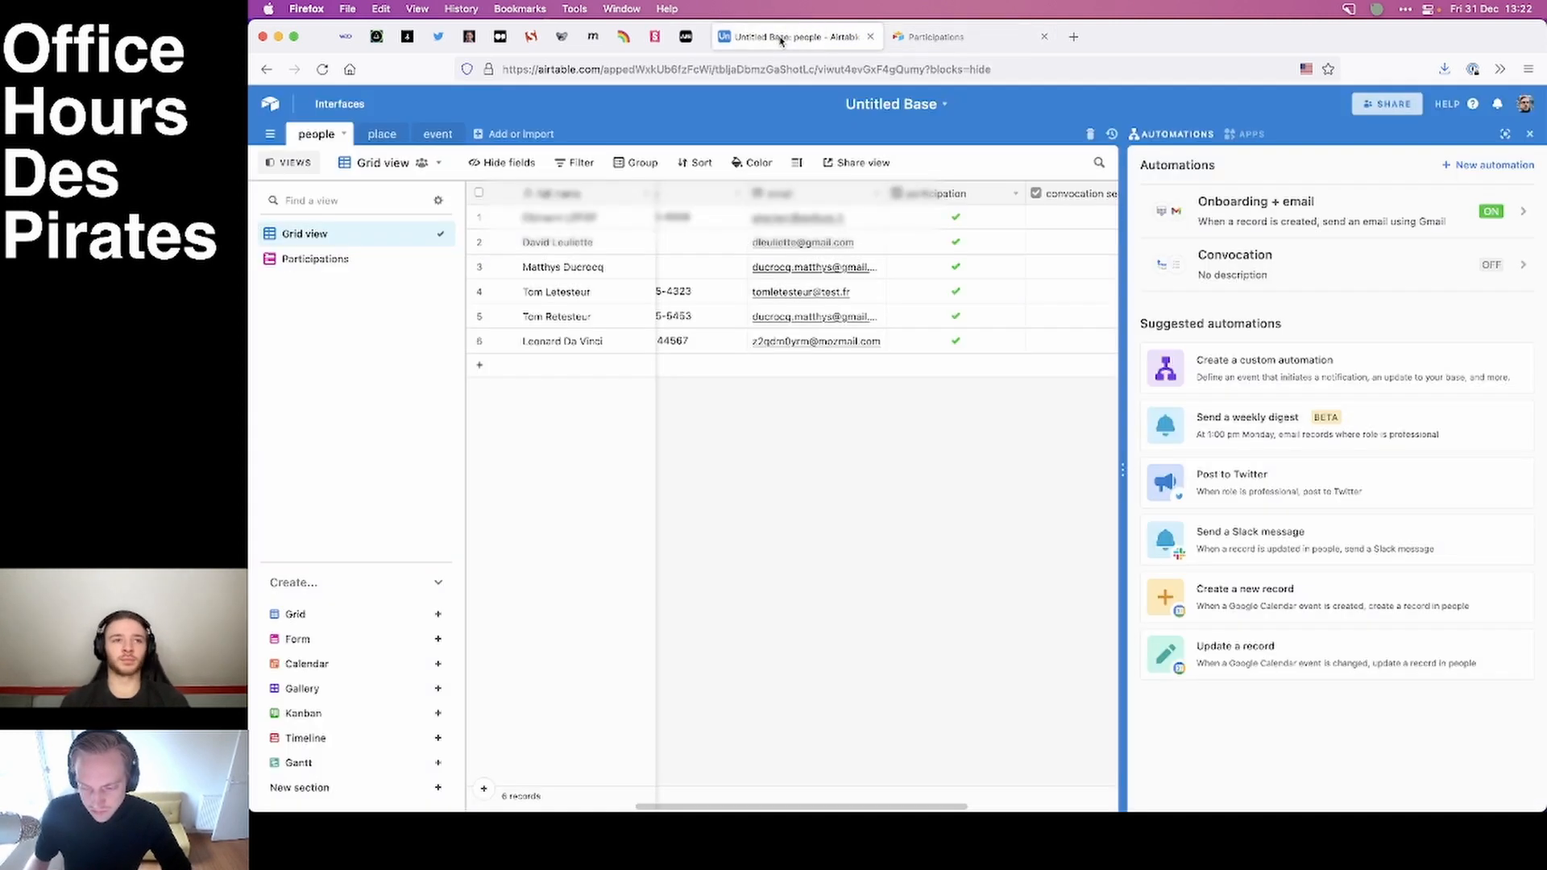
# Open the event table's grid view and hide the automations list.
pyautogui.click(381, 136)
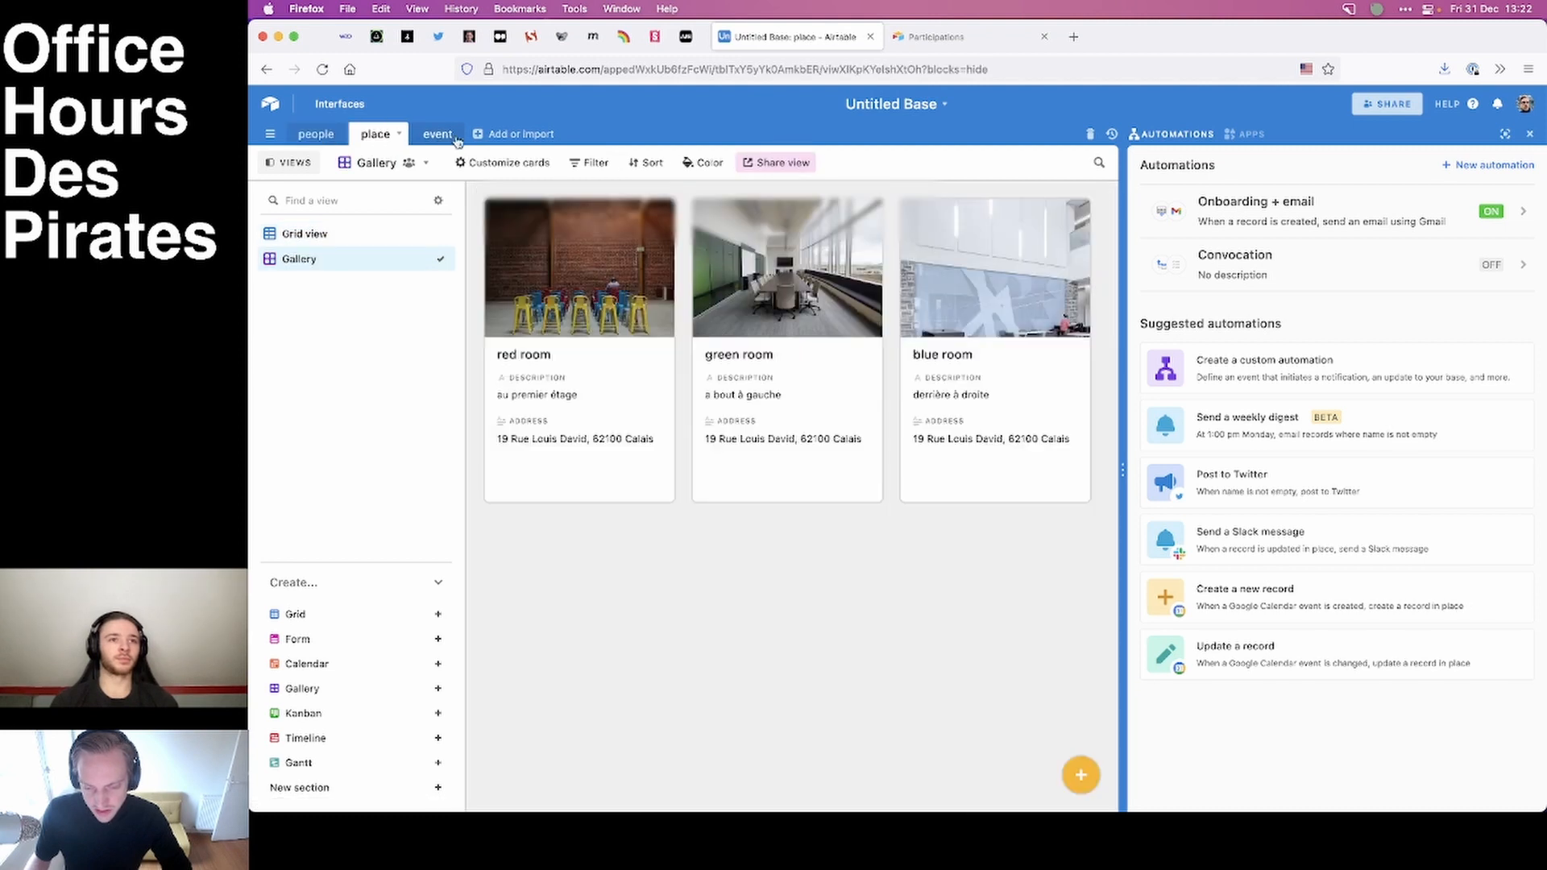
pyautogui.click(431, 134)
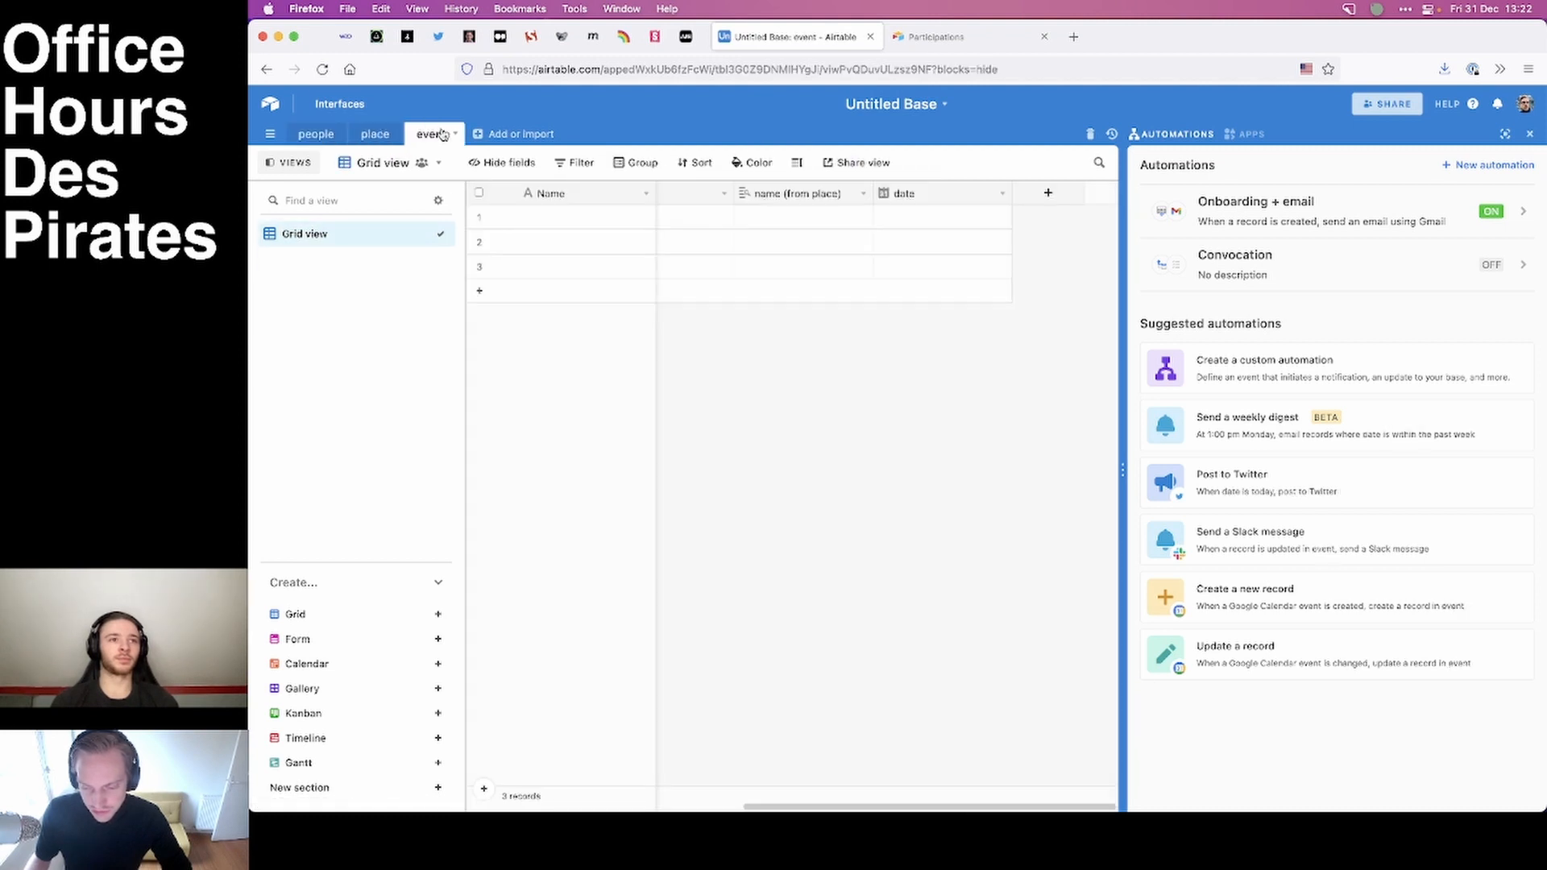
pyautogui.click(1531, 135)
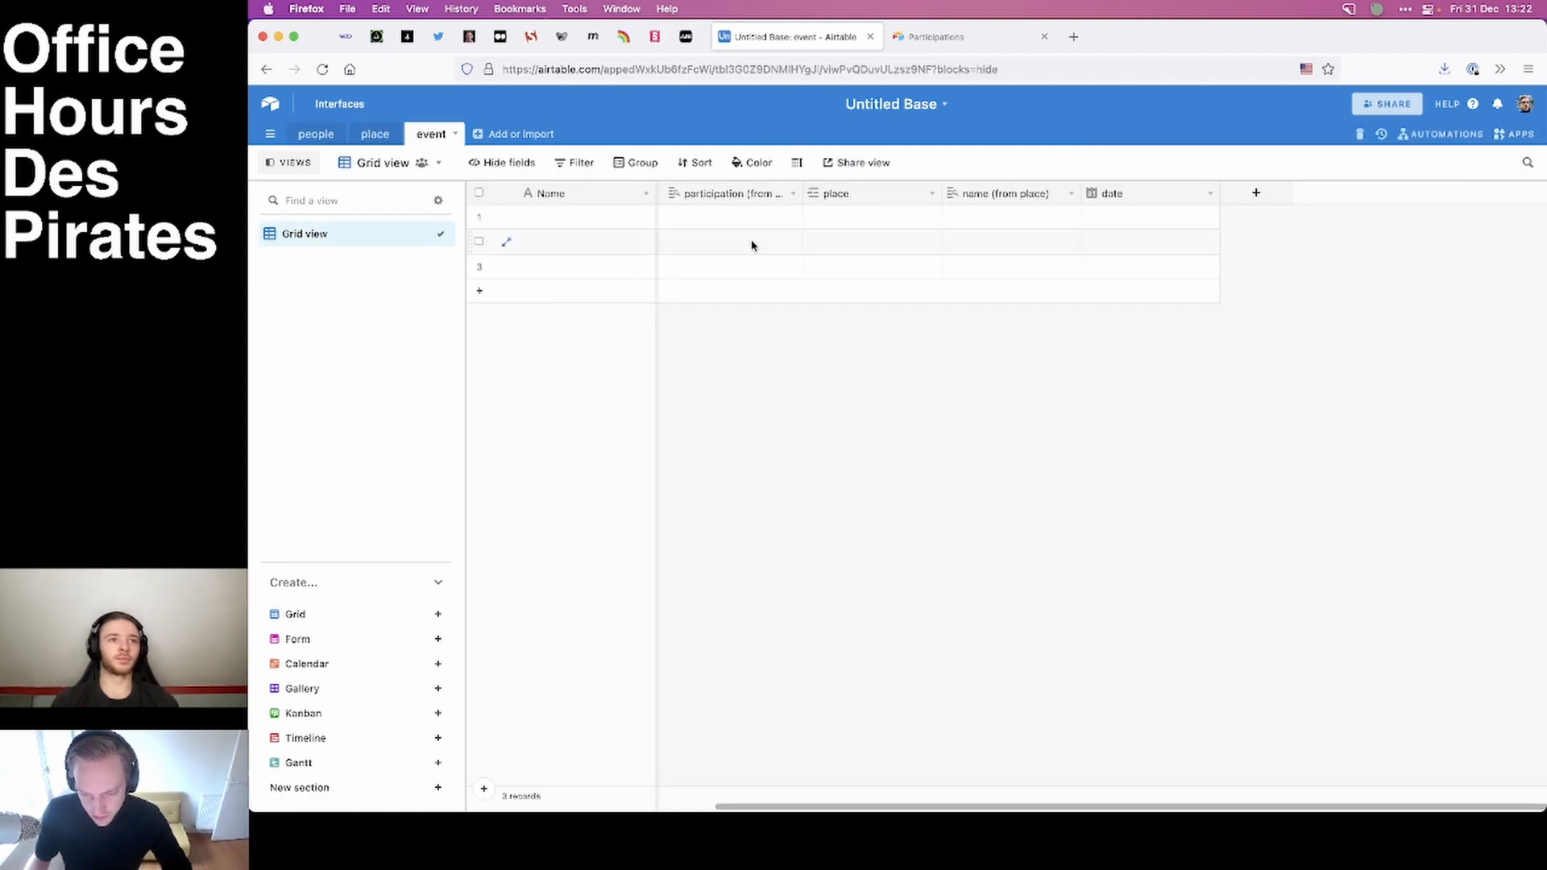
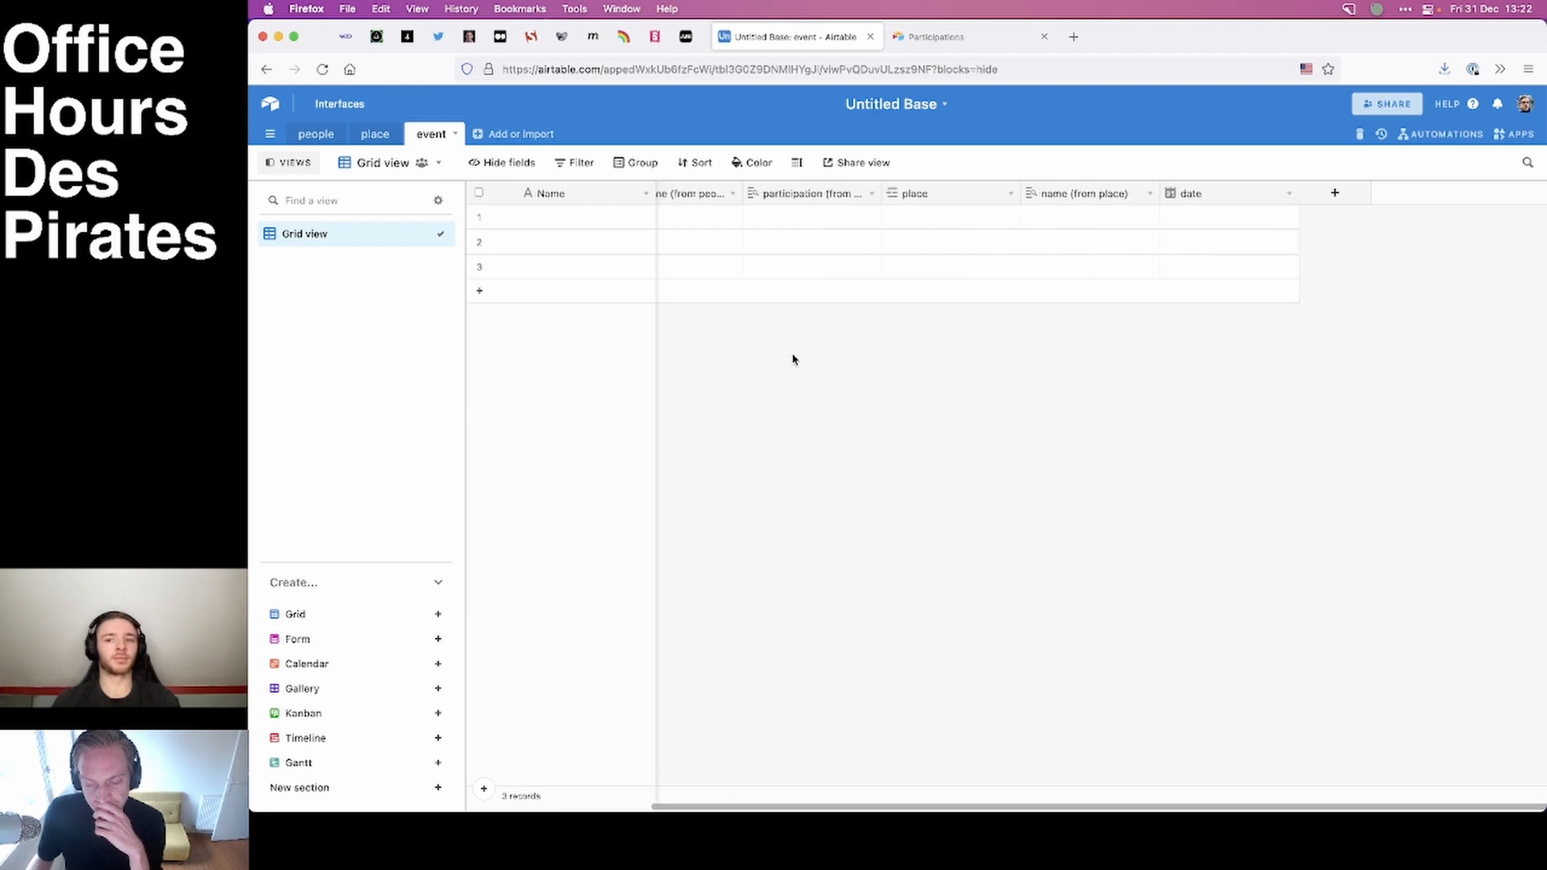
# Link three people to the first event record: the web developer student without a phone number, the first-listed Prof teacher and the freelance developer.
pyautogui.click(692, 216)
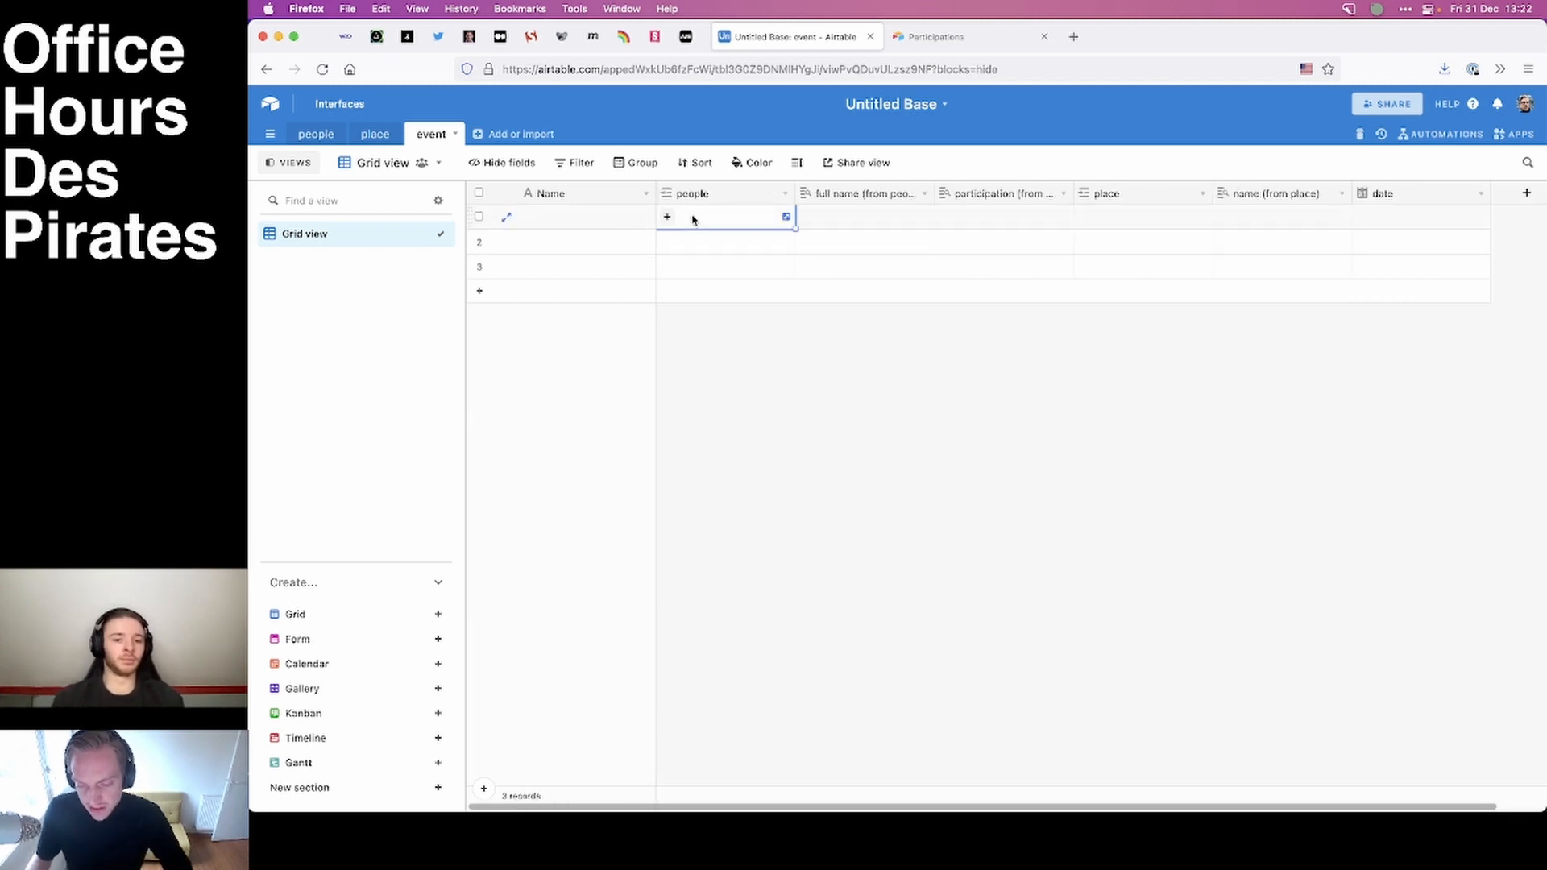
pyautogui.click(667, 216)
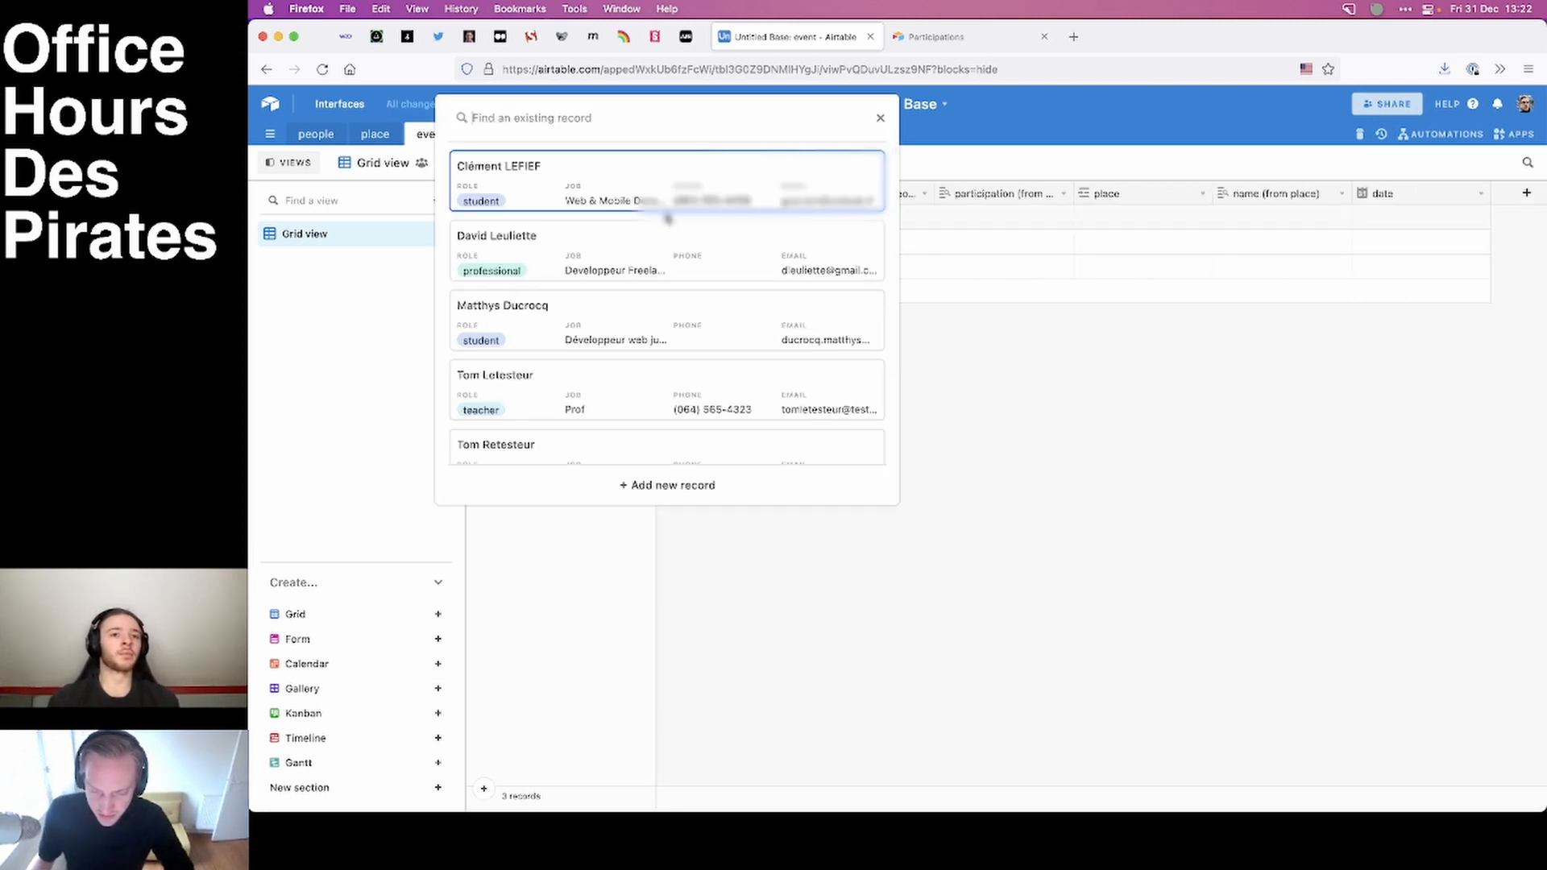
pyautogui.click(649, 333)
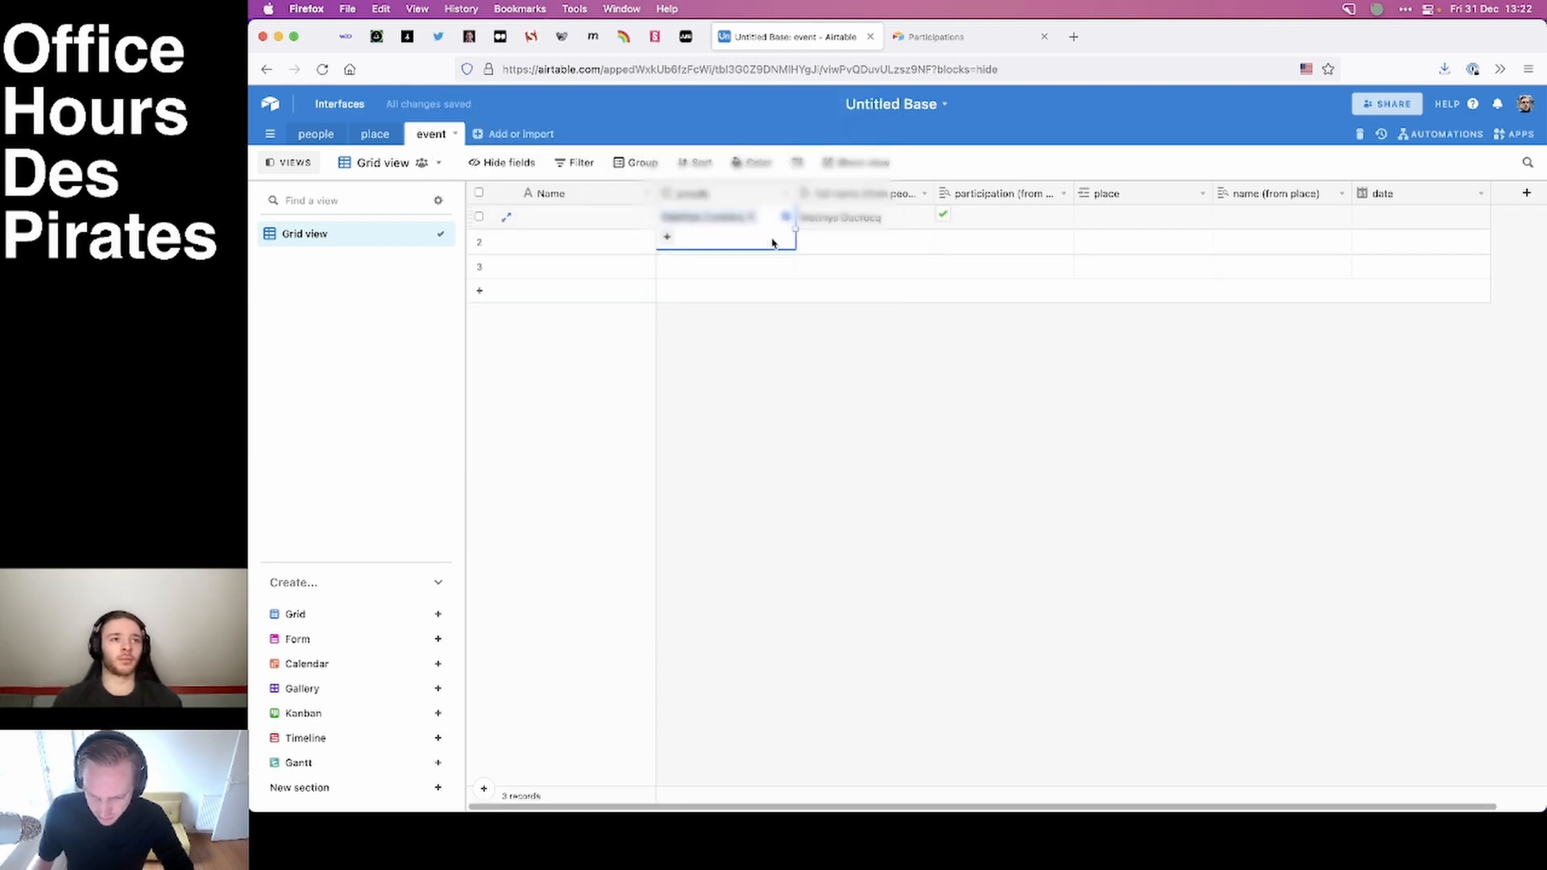
pyautogui.click(668, 235)
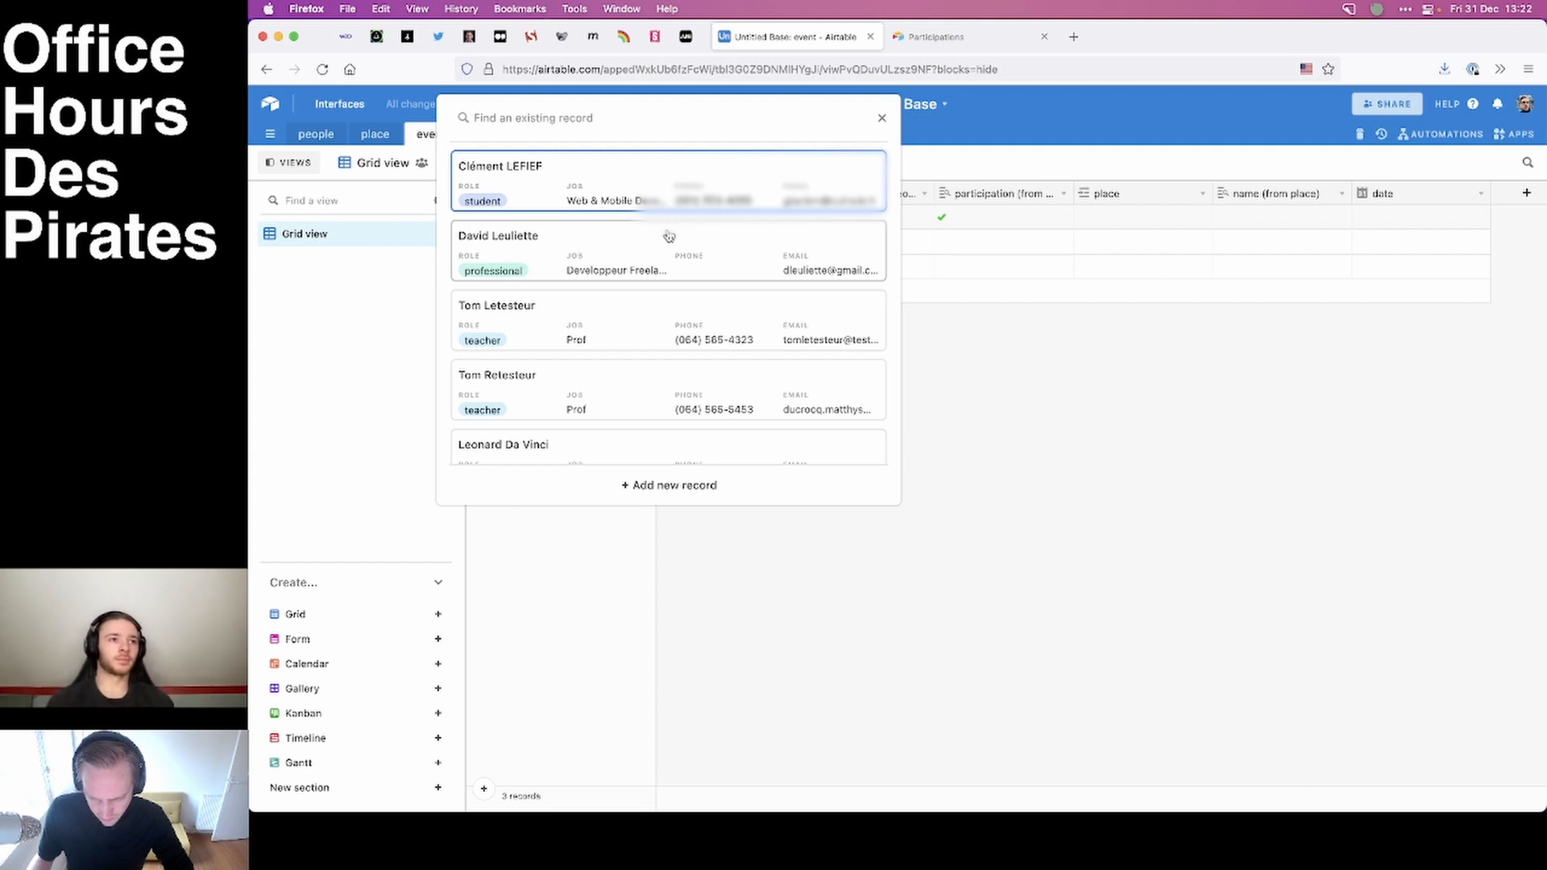
pyautogui.click(638, 353)
pyautogui.click(757, 238)
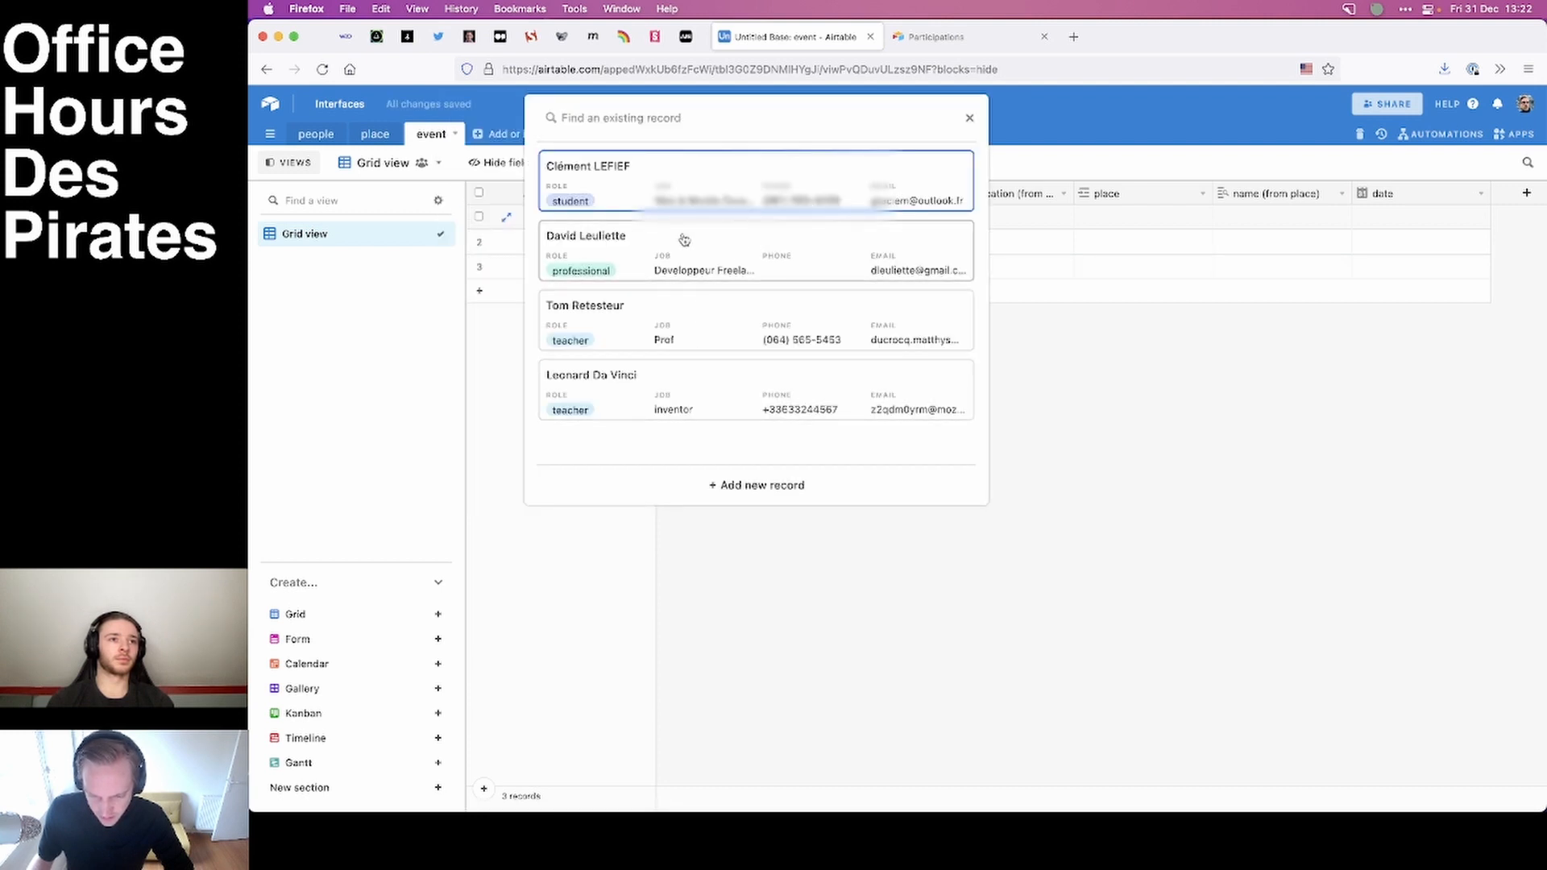
pyautogui.click(685, 264)
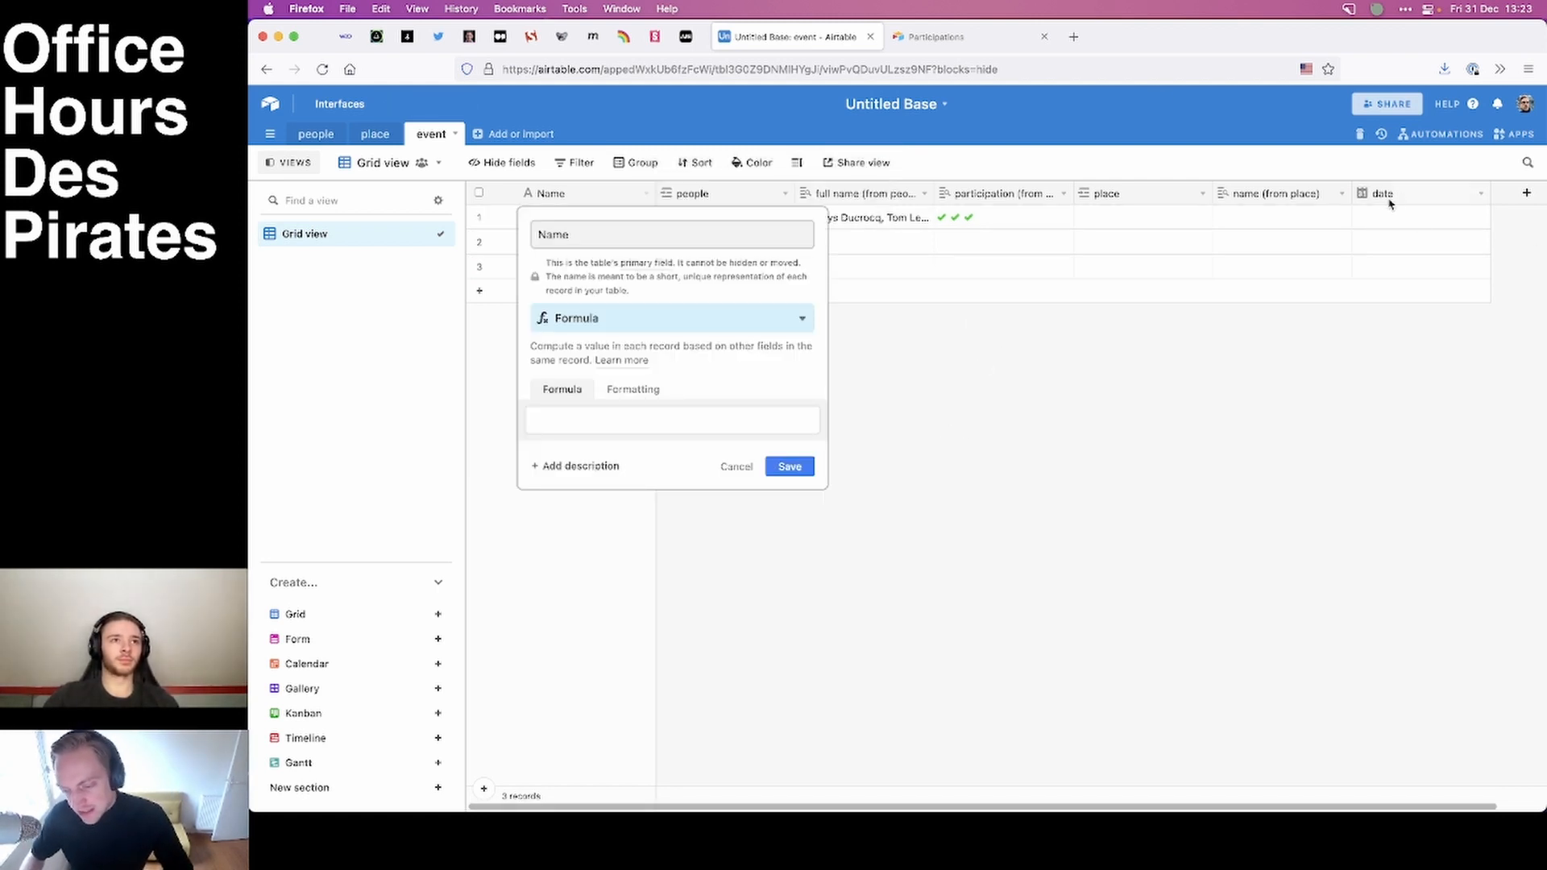
# Discard the formula setup for the Name field and name the first event "entretien 1".
pyautogui.click(735, 466)
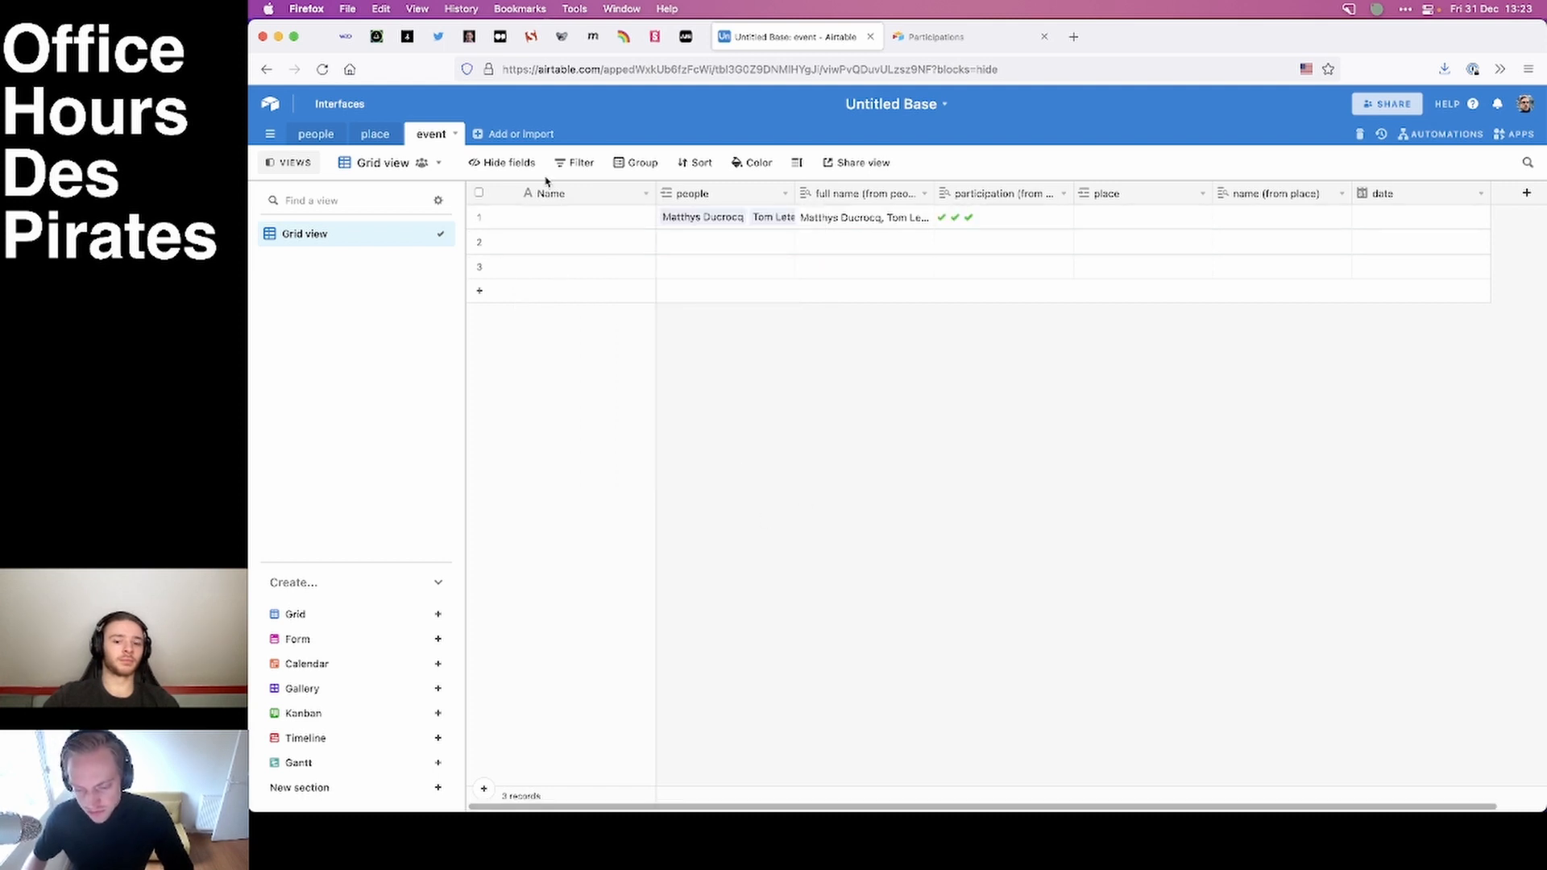
pyautogui.click(560, 226)
pyautogui.write('E')
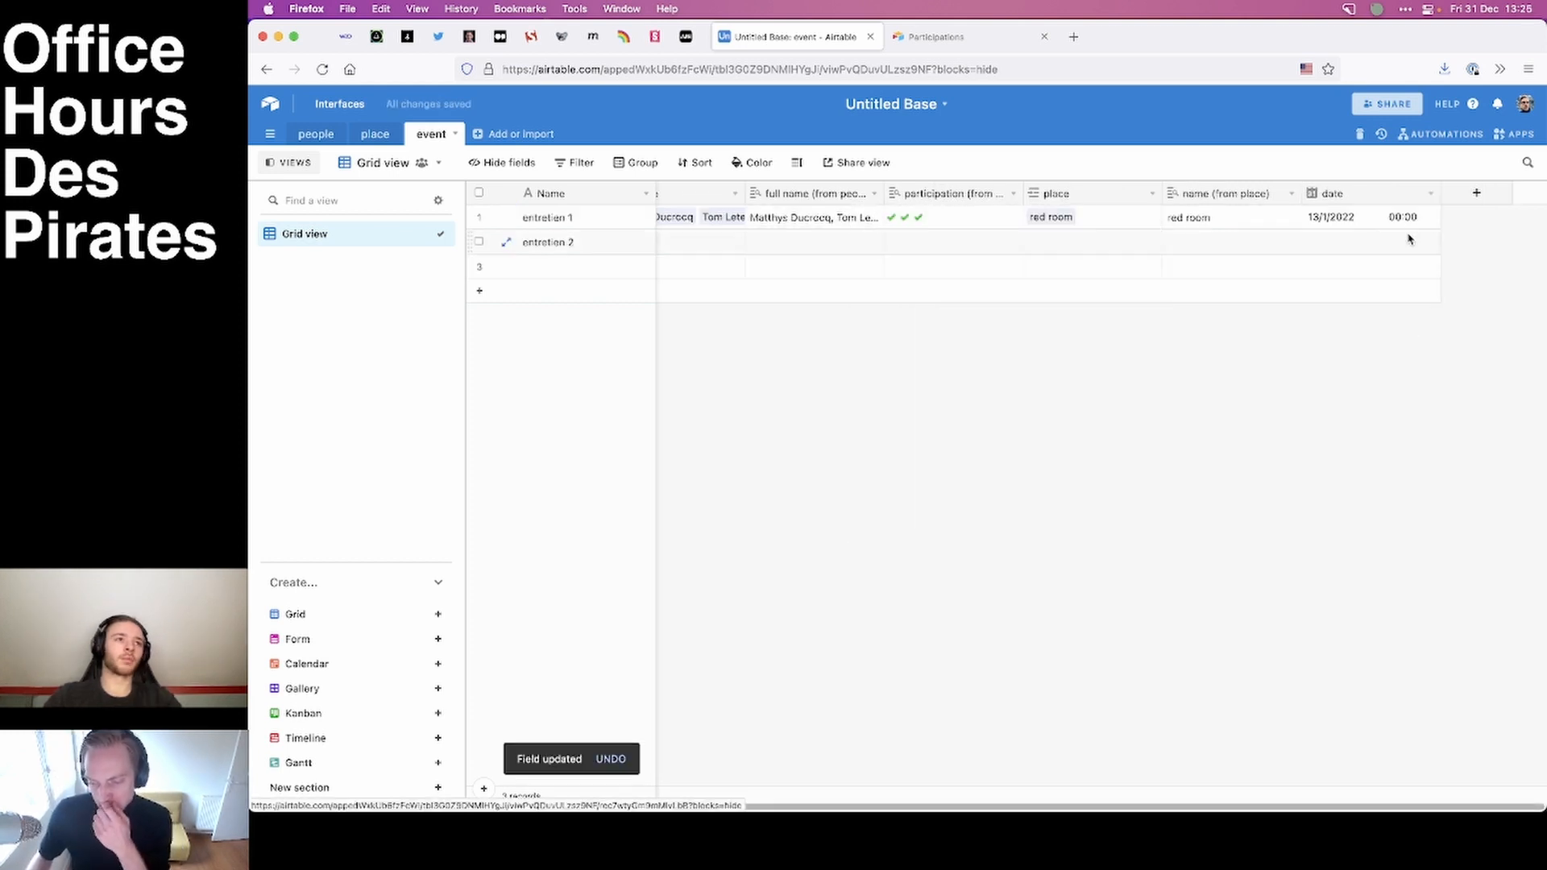
# Set the time of entretien 1 to 07:30 in its date field.
pyautogui.click(1399, 216)
pyautogui.click(1385, 215)
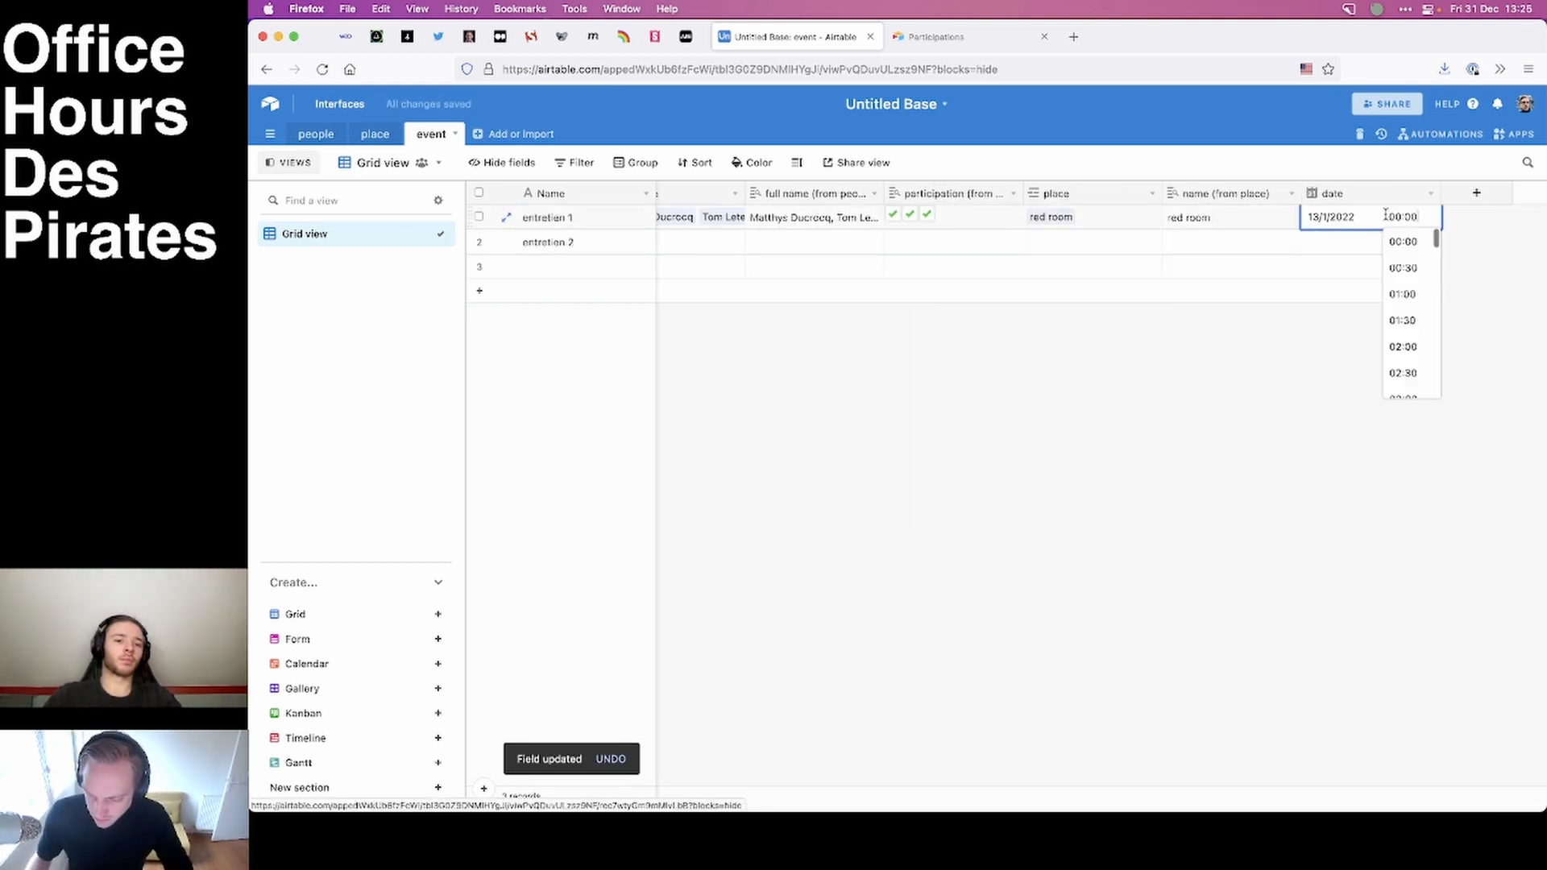
pyautogui.scroll(-3, 1408, 319)
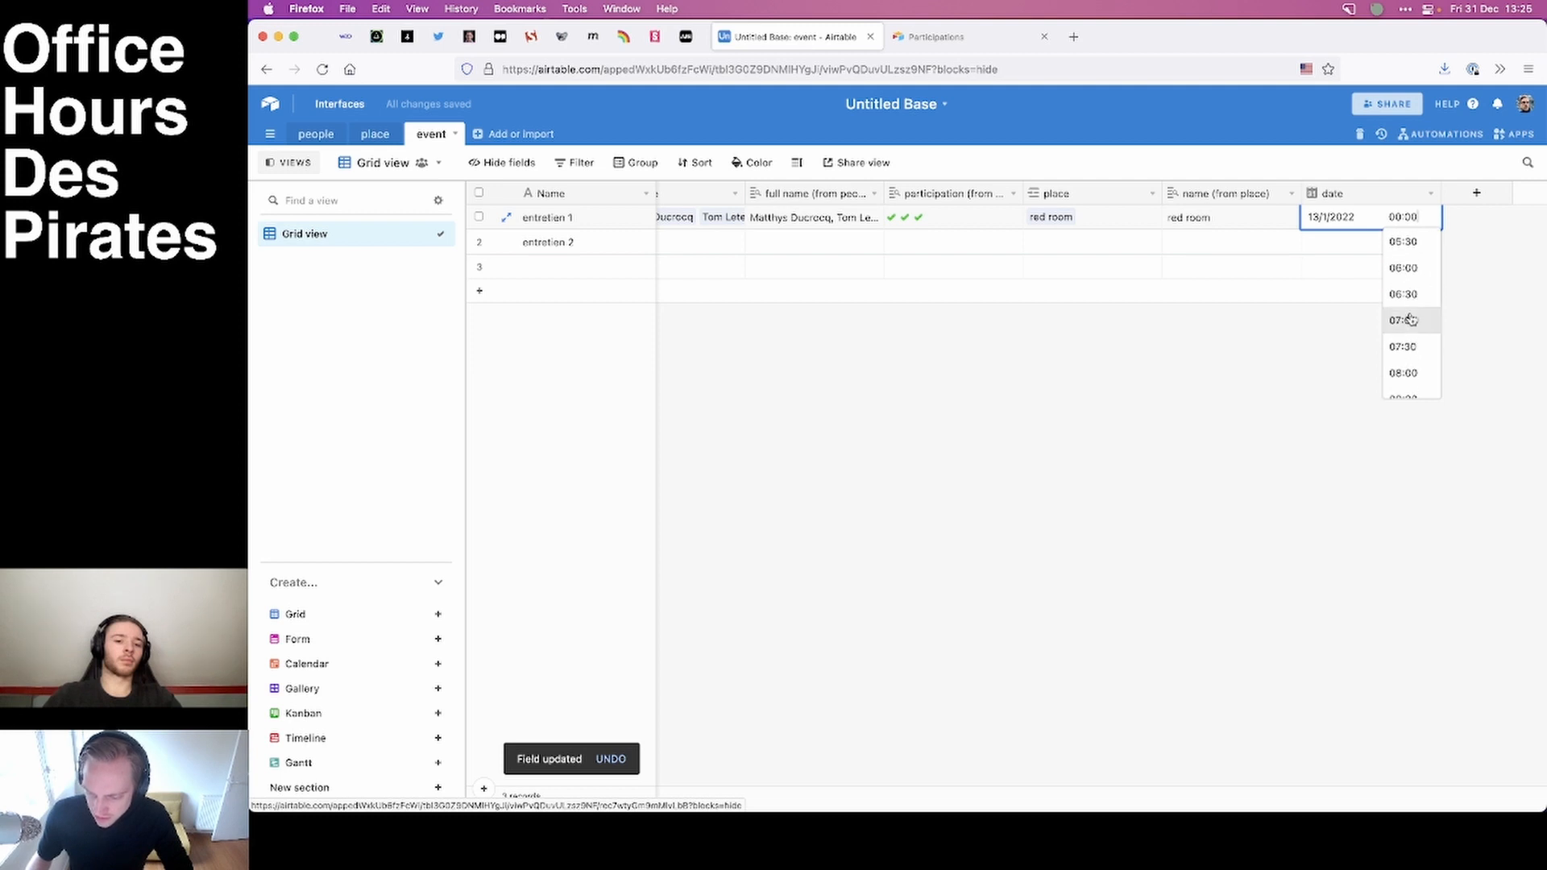
pyautogui.scroll(-2, 1408, 320)
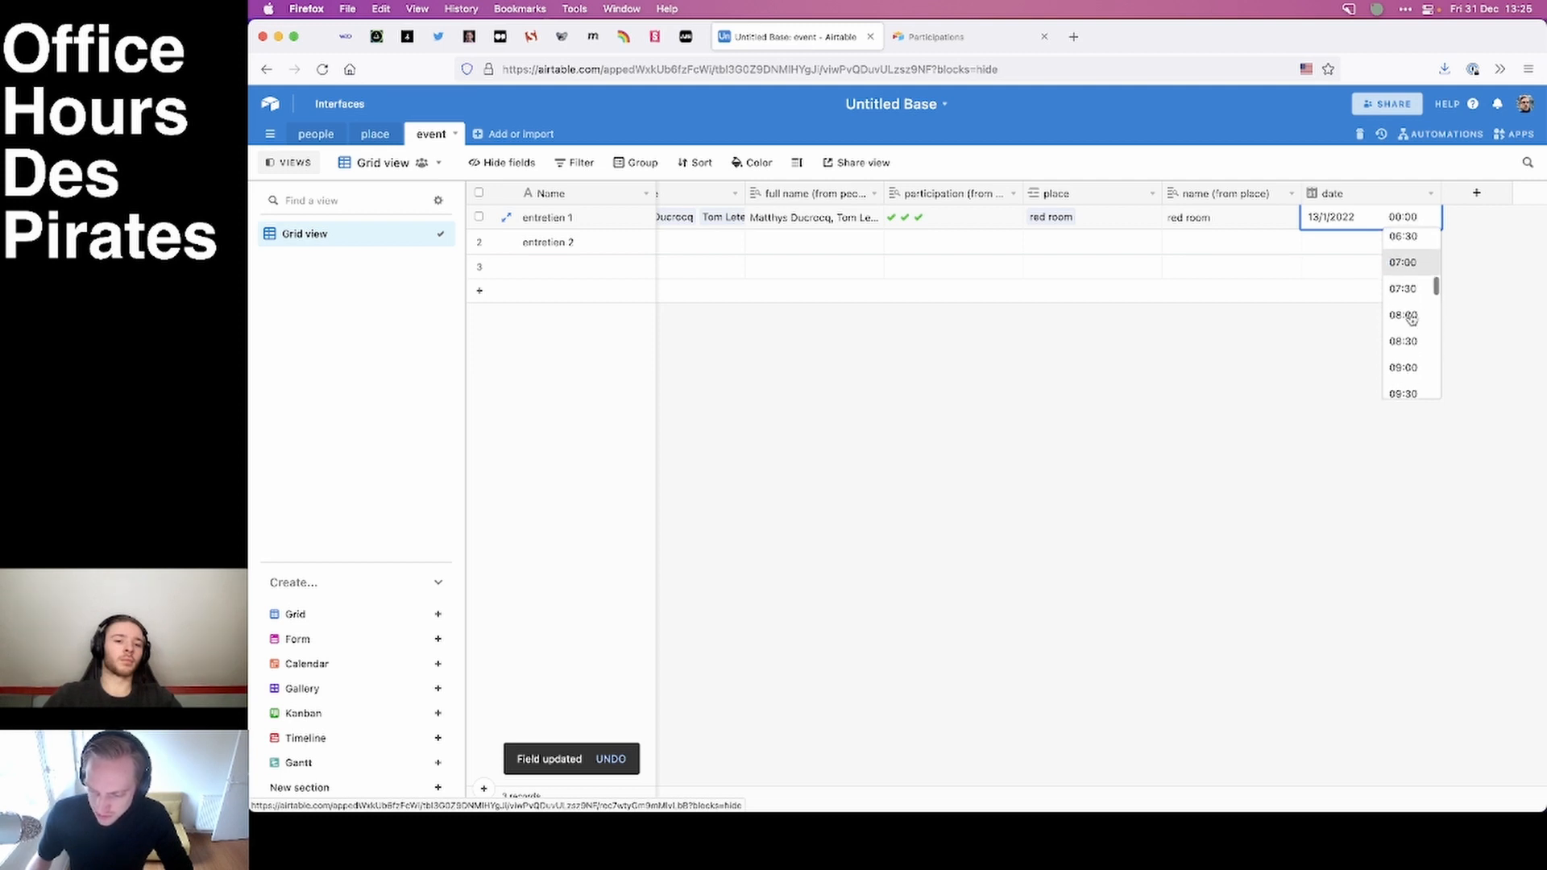
pyautogui.scroll(2, 1410, 320)
pyautogui.click(1402, 343)
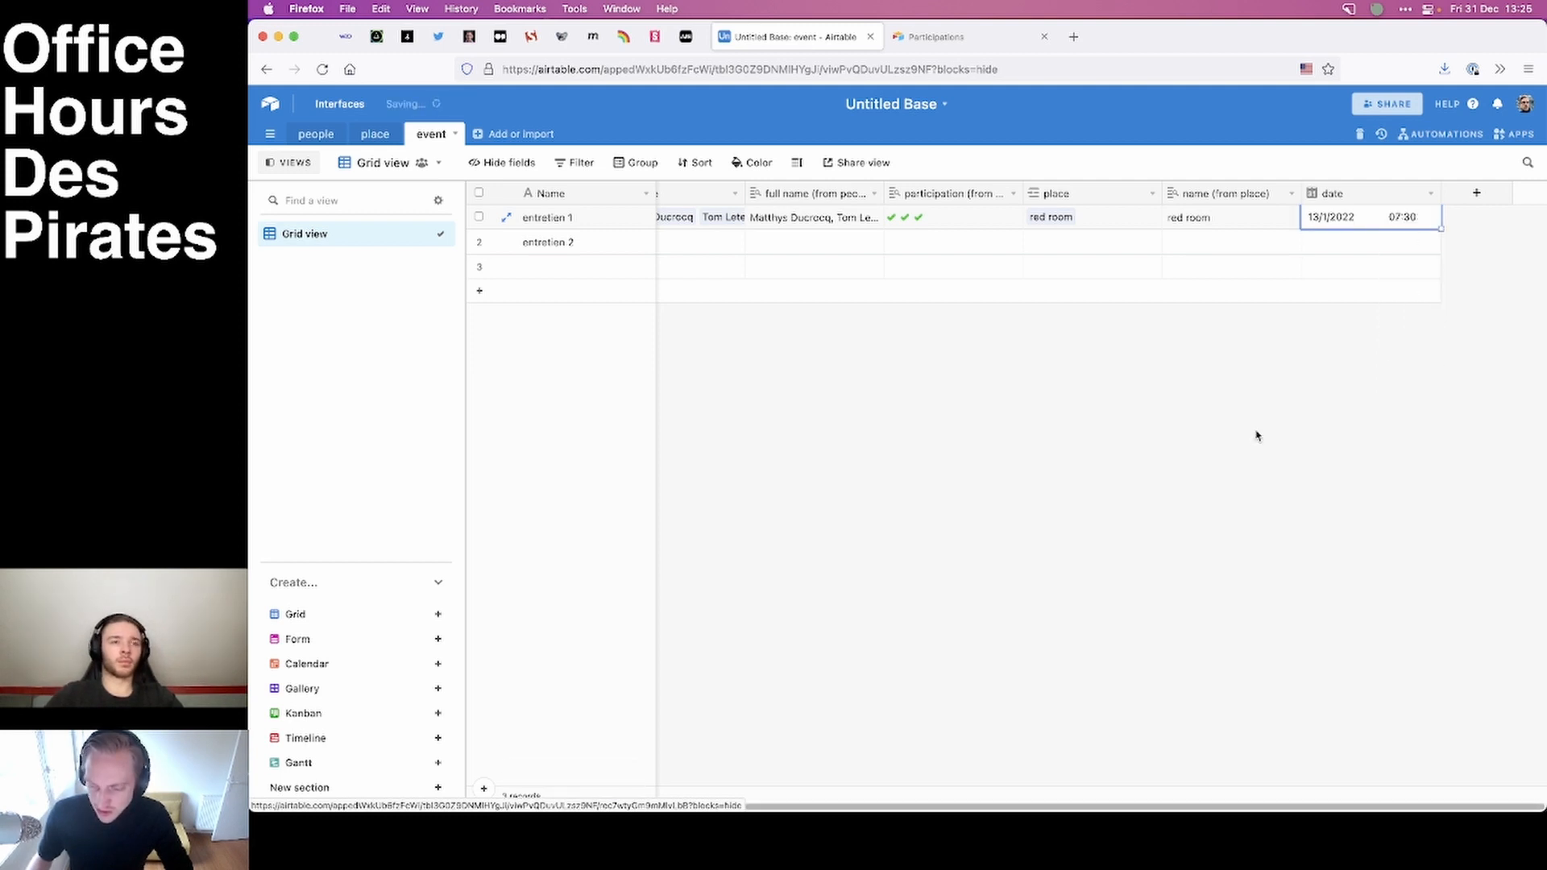
pyautogui.click(1254, 438)
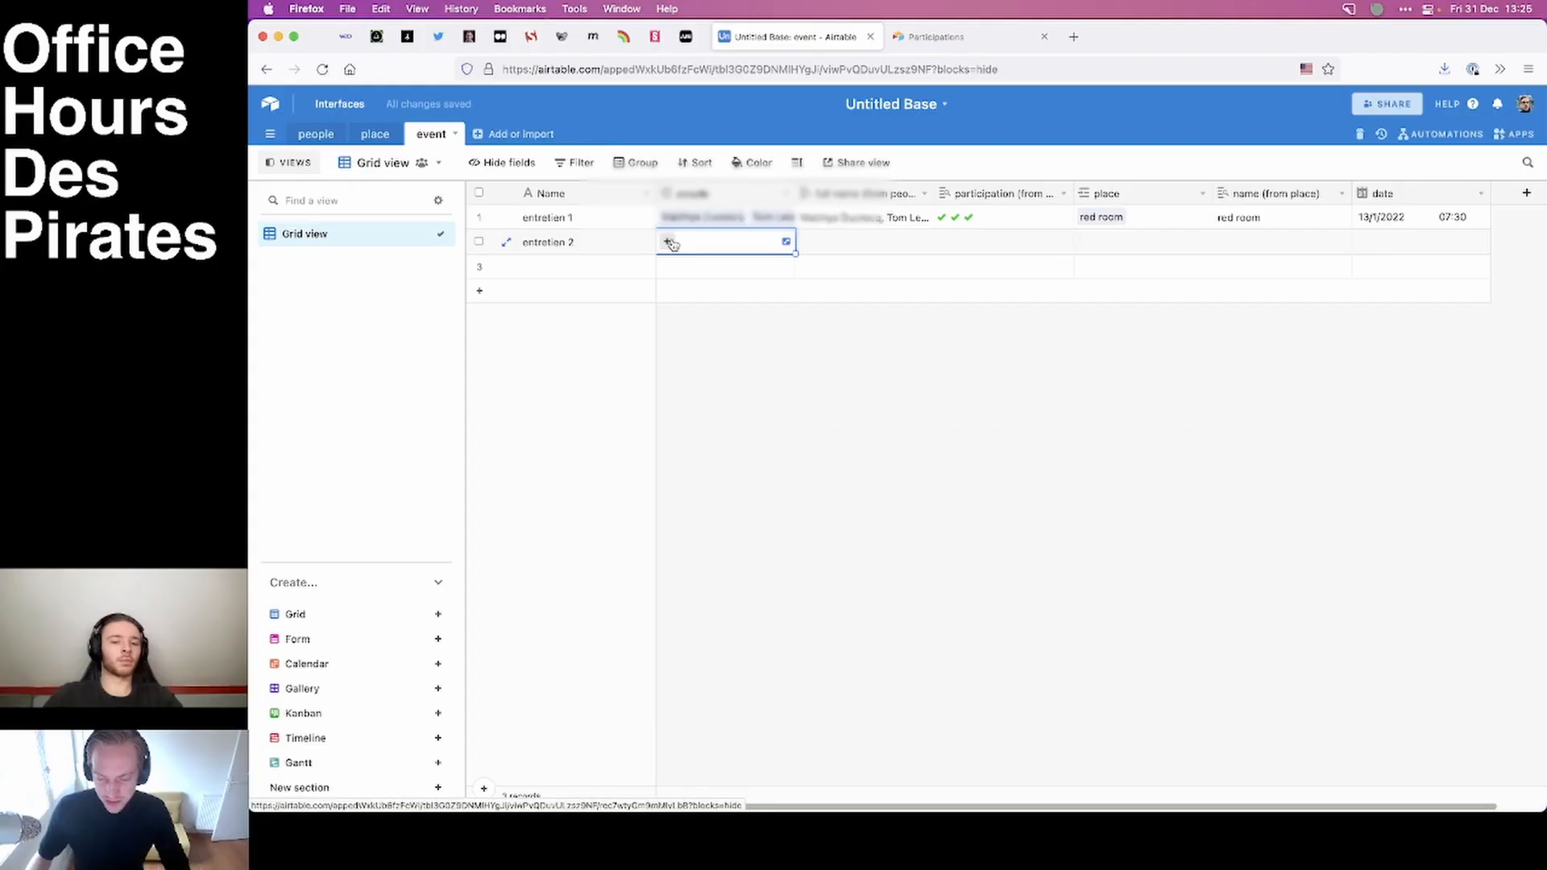
# Link Leonard Da Vinci, the professional freelance developer and the web and mobile developer student to entretien 2.
pyautogui.click(666, 242)
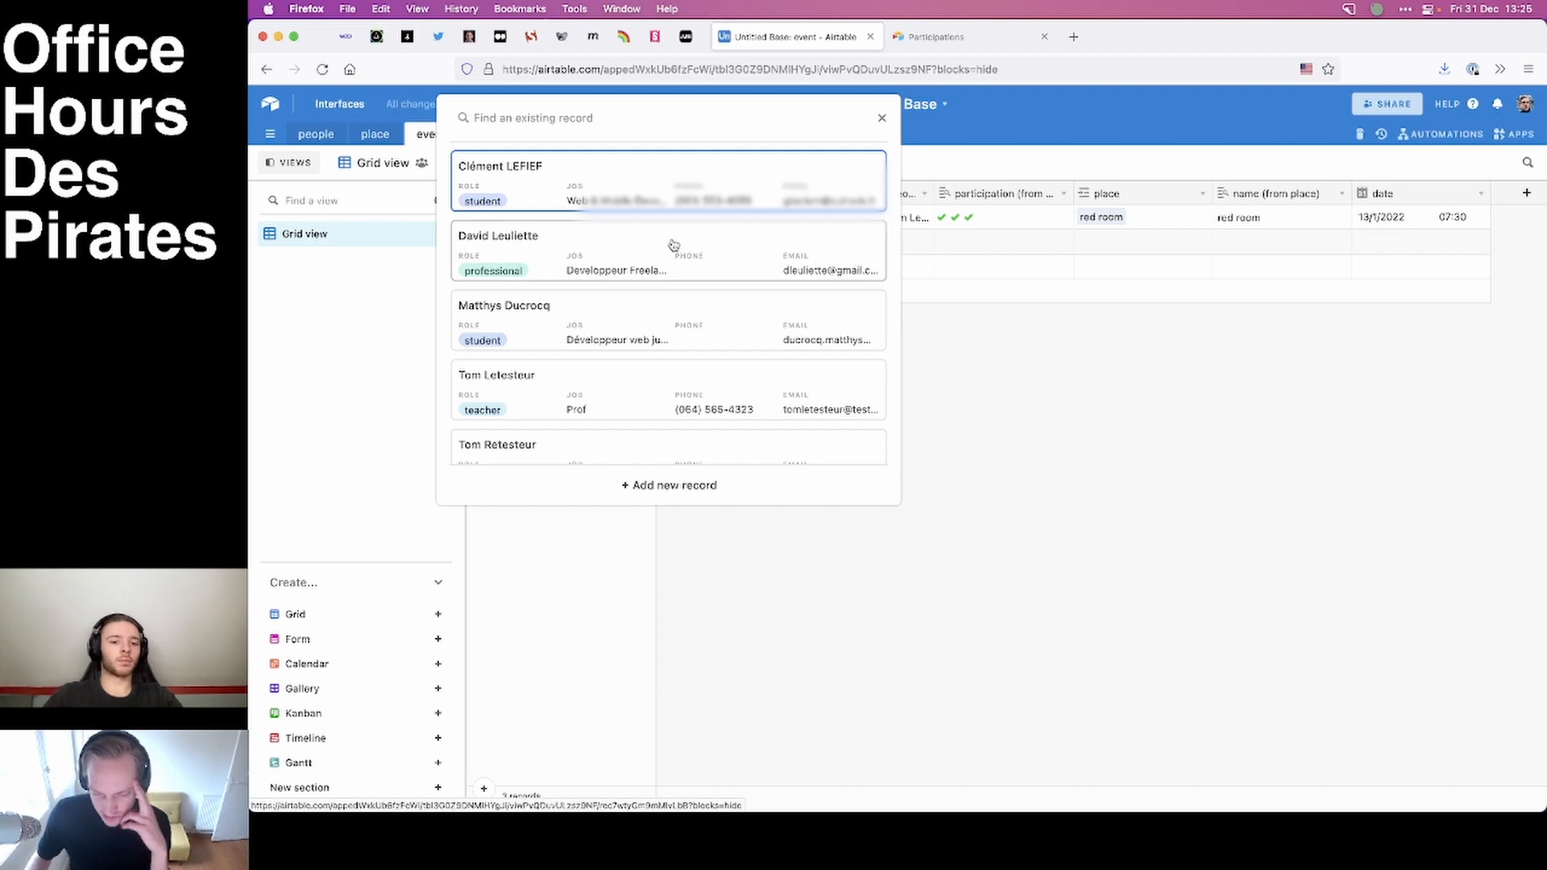
pyautogui.scroll(-3, 698, 337)
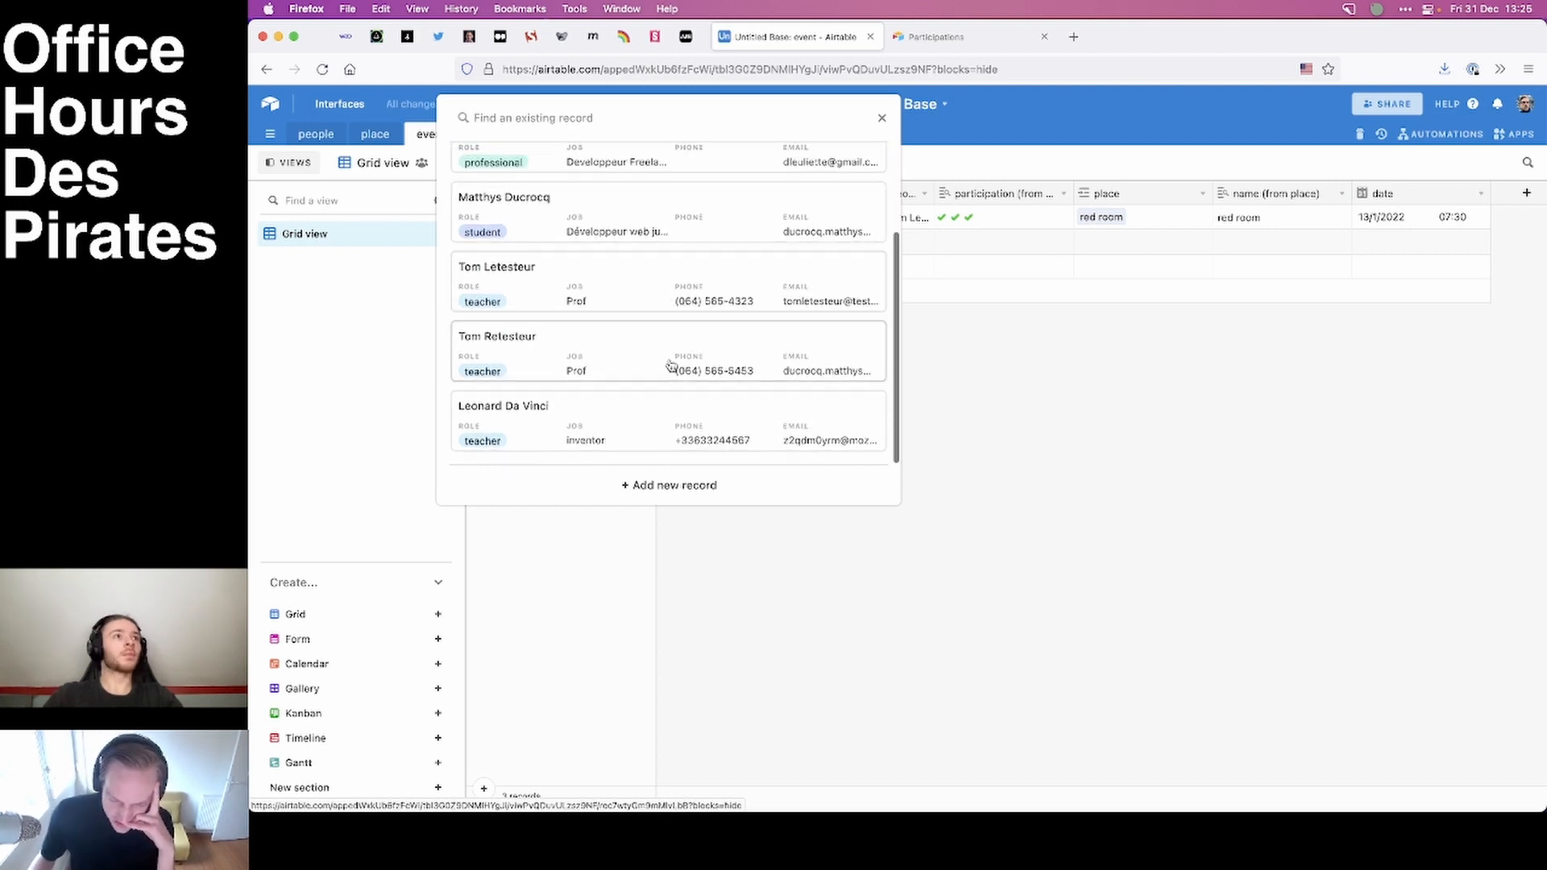
pyautogui.click(621, 419)
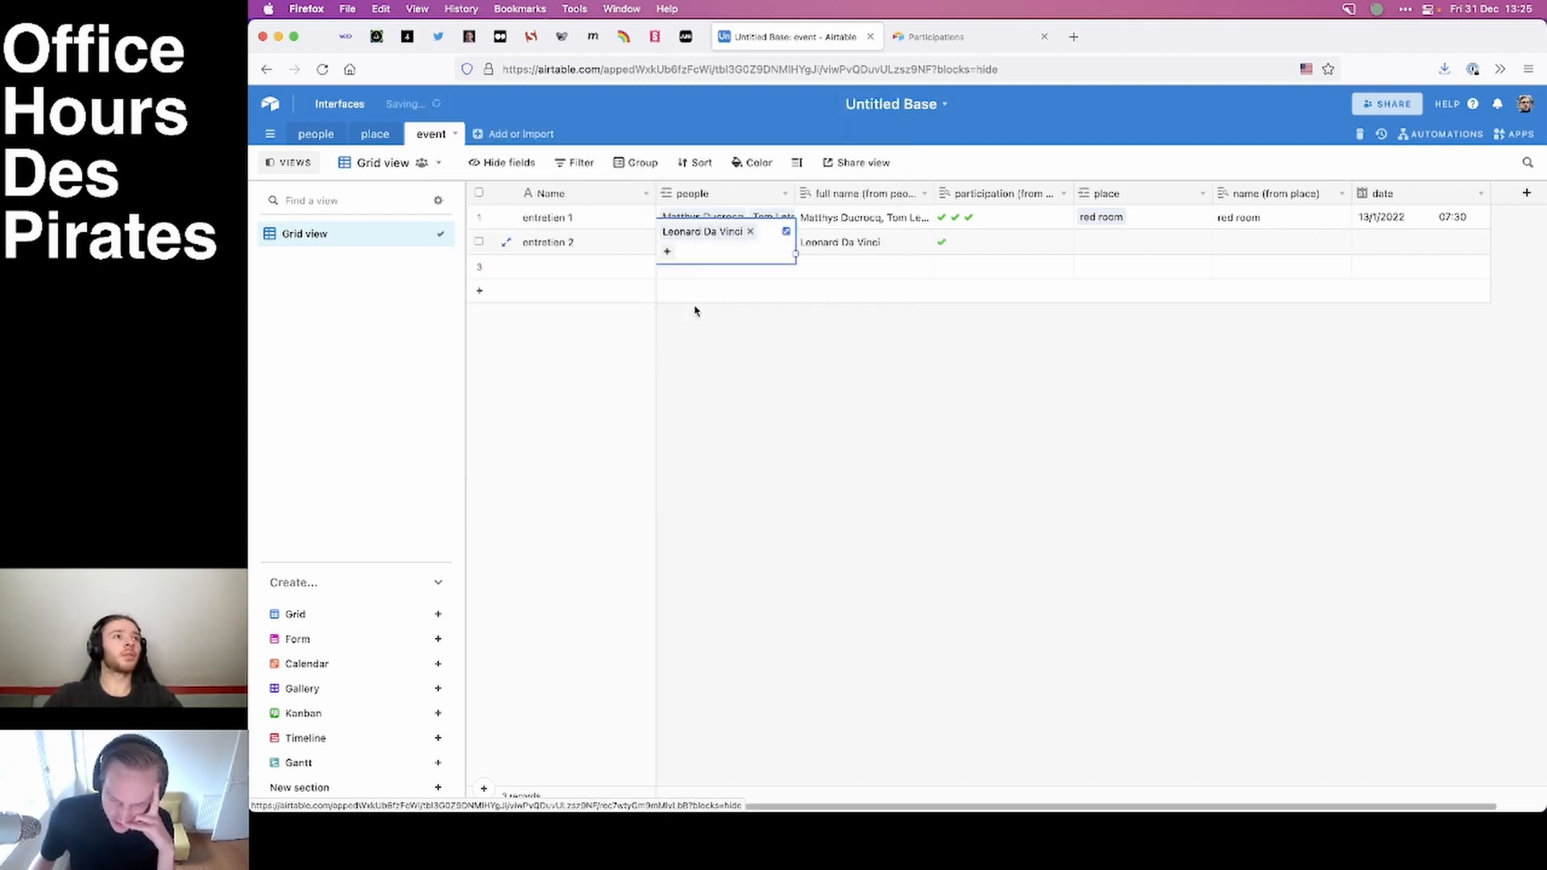
pyautogui.click(667, 254)
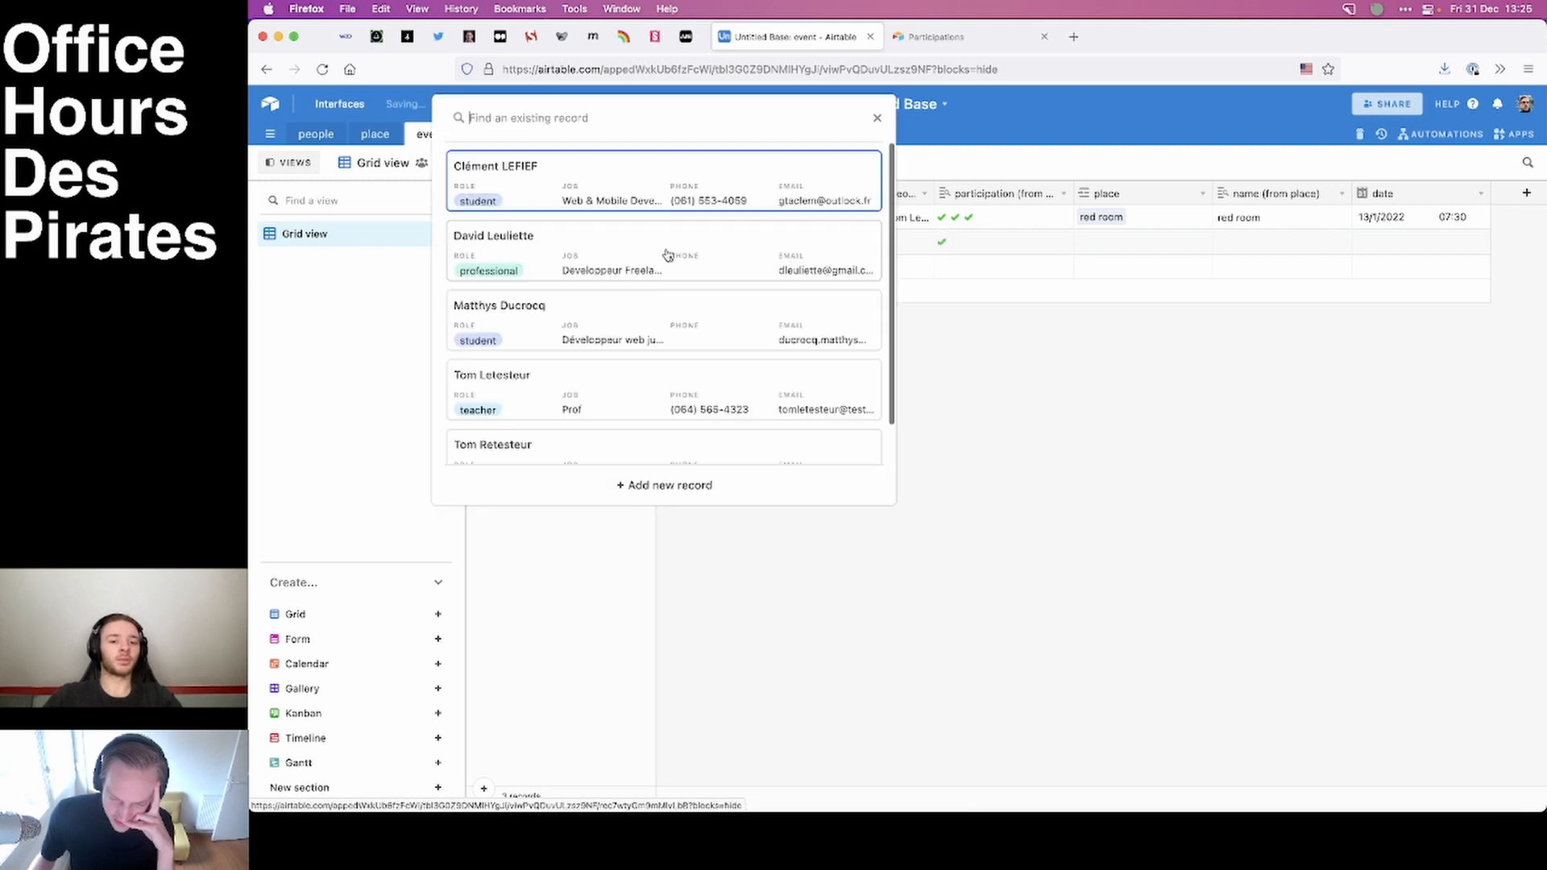
pyautogui.click(612, 259)
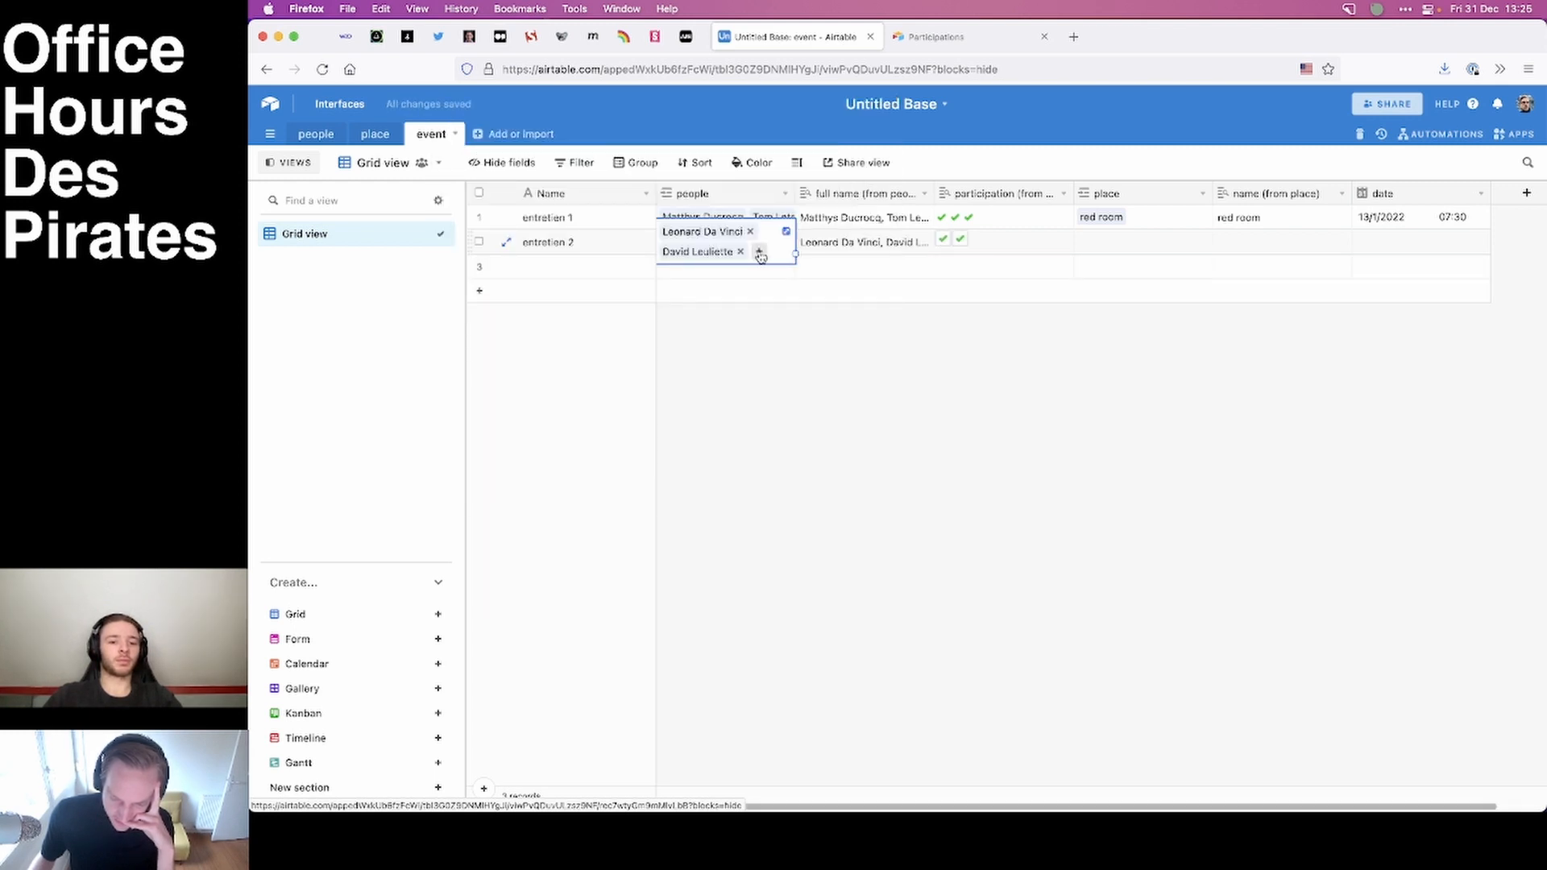
pyautogui.click(758, 252)
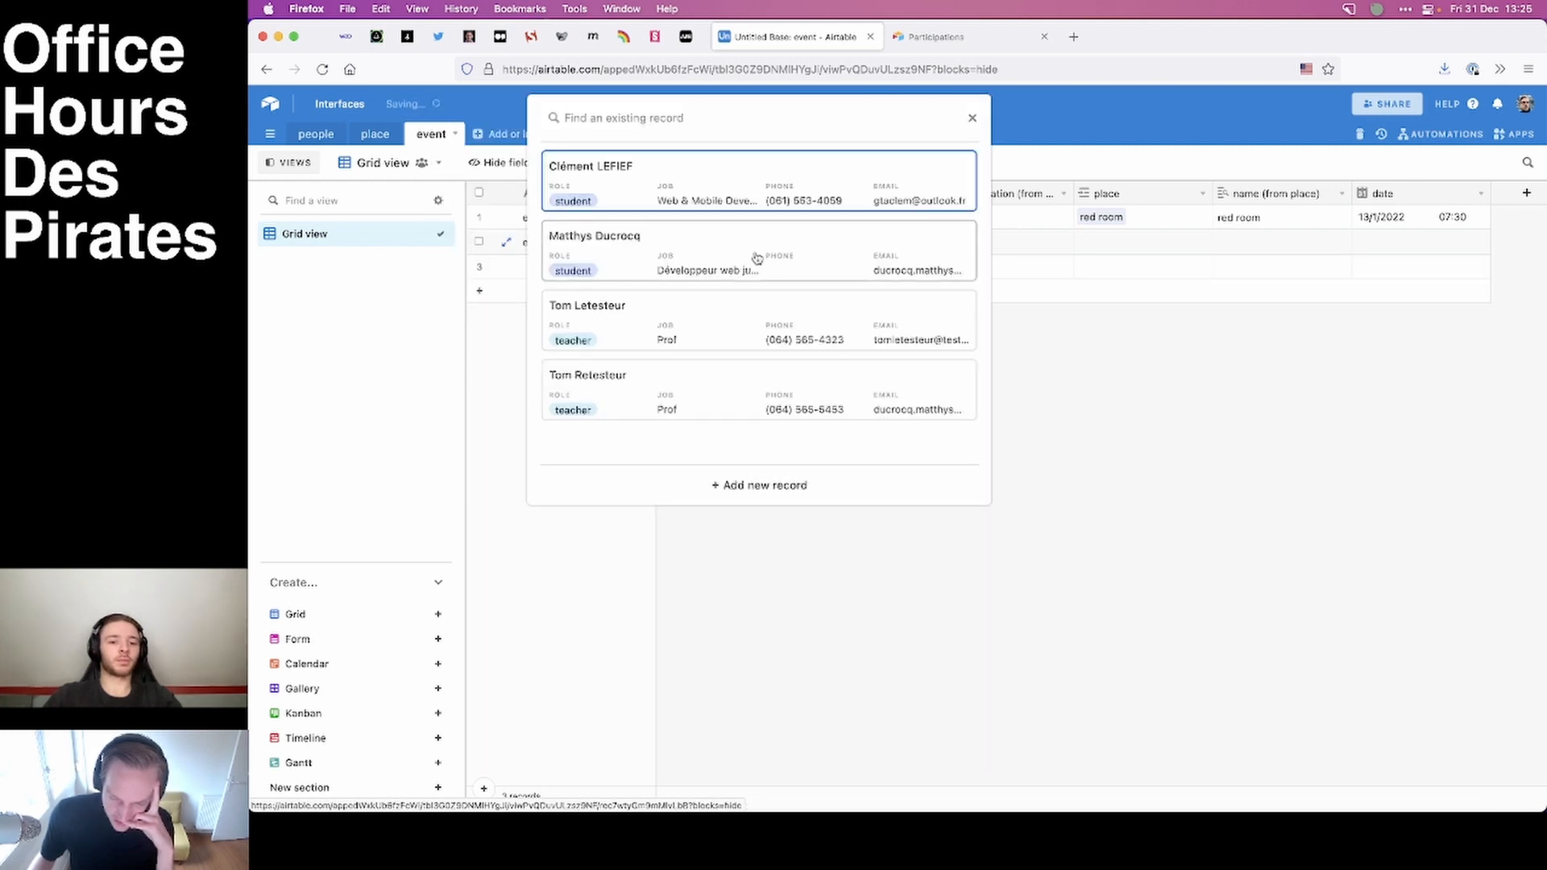
pyautogui.click(766, 190)
# Assign the red room as the place for entretien 2.
pyautogui.click(1089, 244)
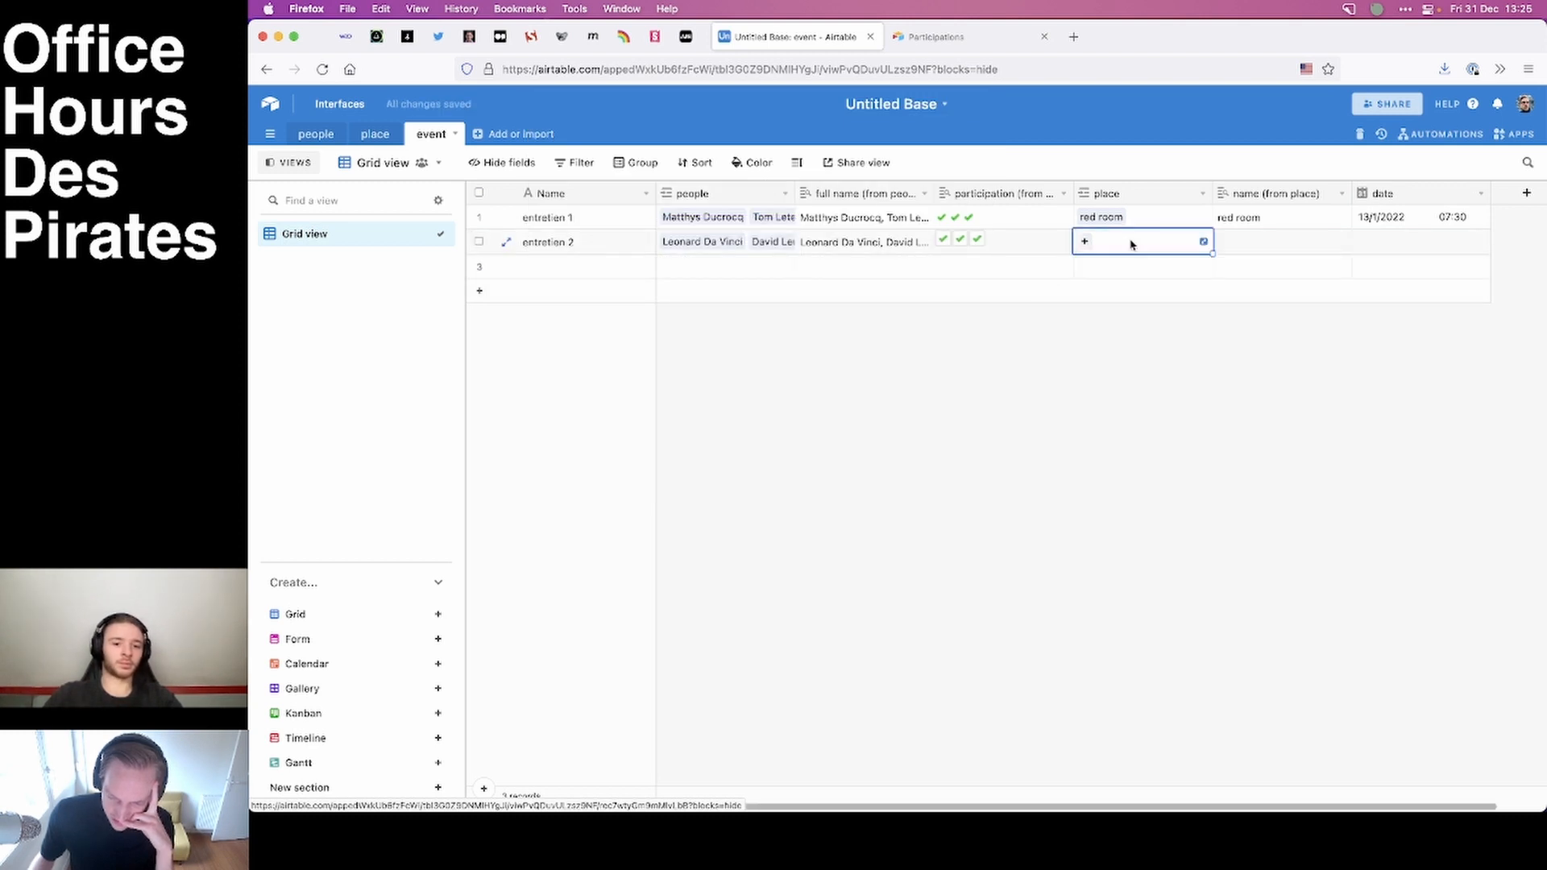
pyautogui.click(1086, 241)
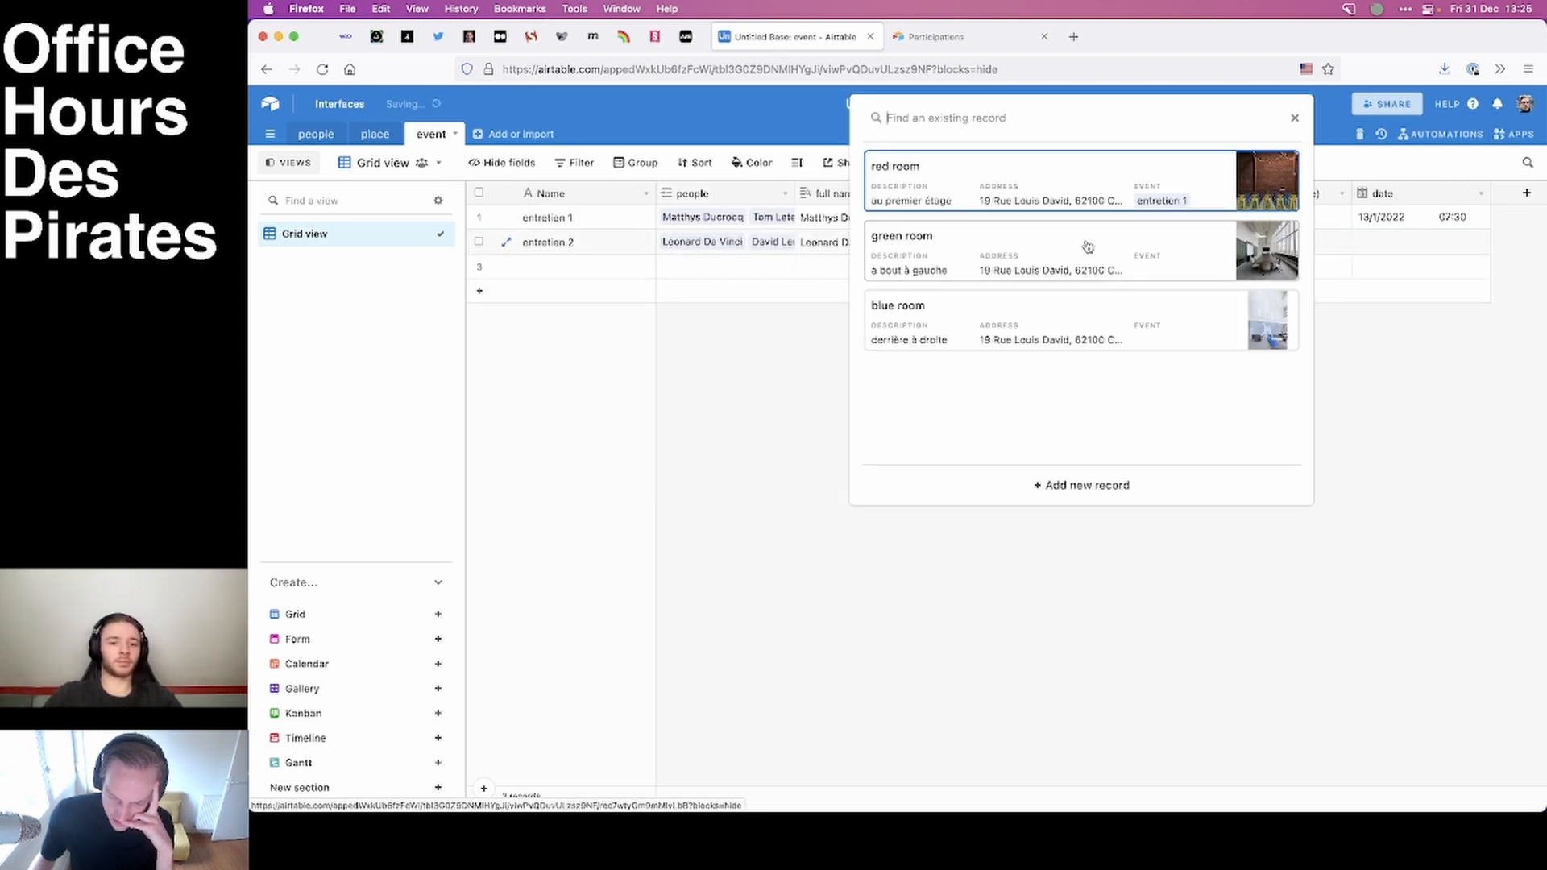
pyautogui.click(965, 189)
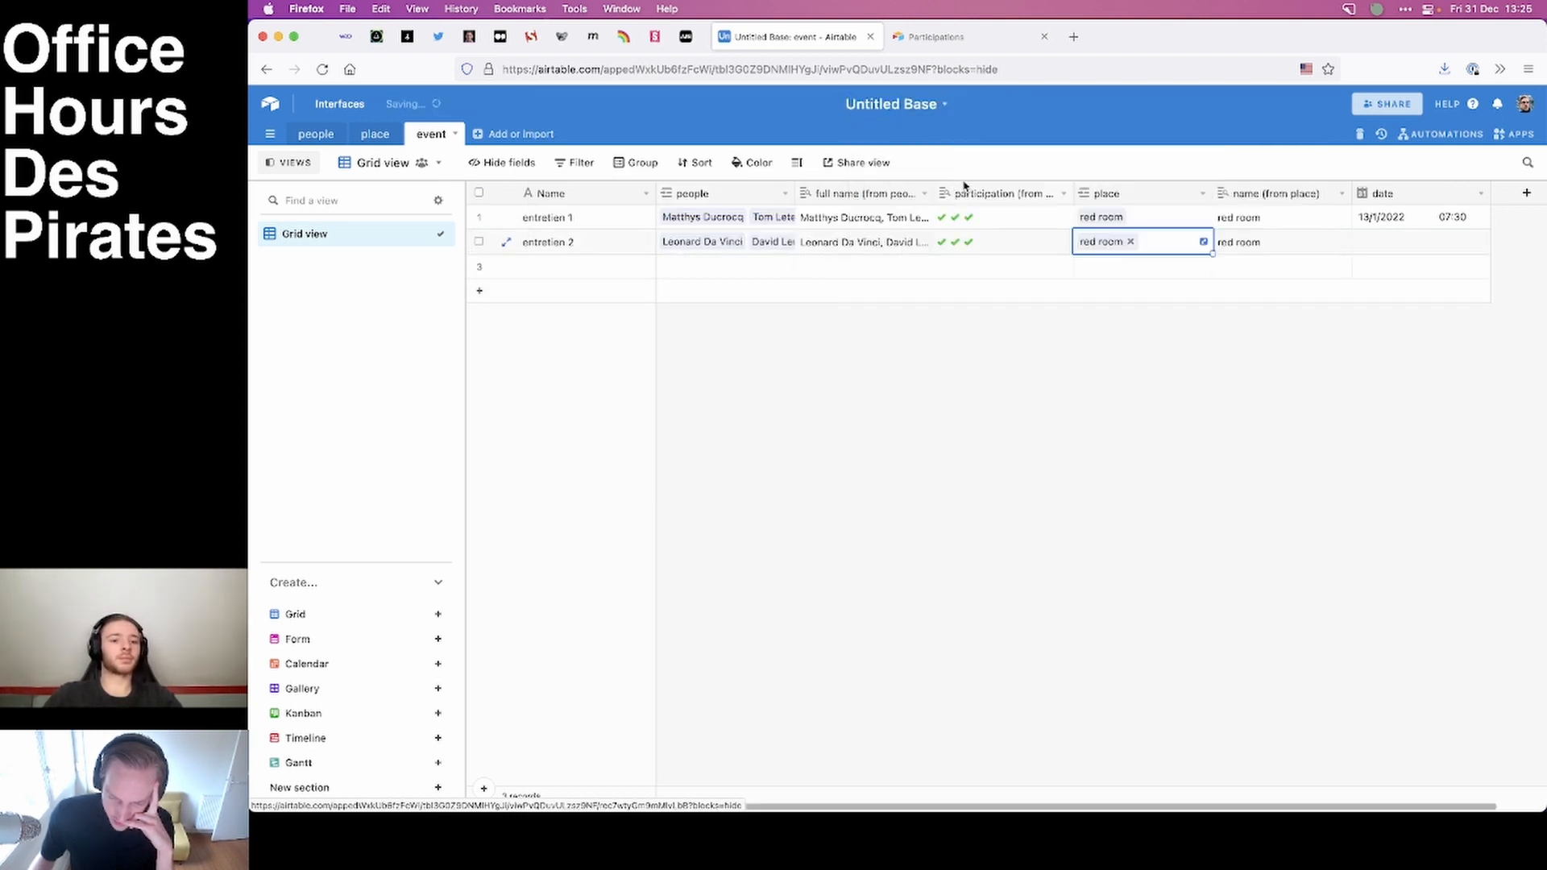
# Fill entretien 1's date, 13/1/2022, down to entretien 2 and set the second event's time to 09:30.
pyautogui.click(1395, 242)
pyautogui.click(1388, 322)
pyautogui.click(1475, 225)
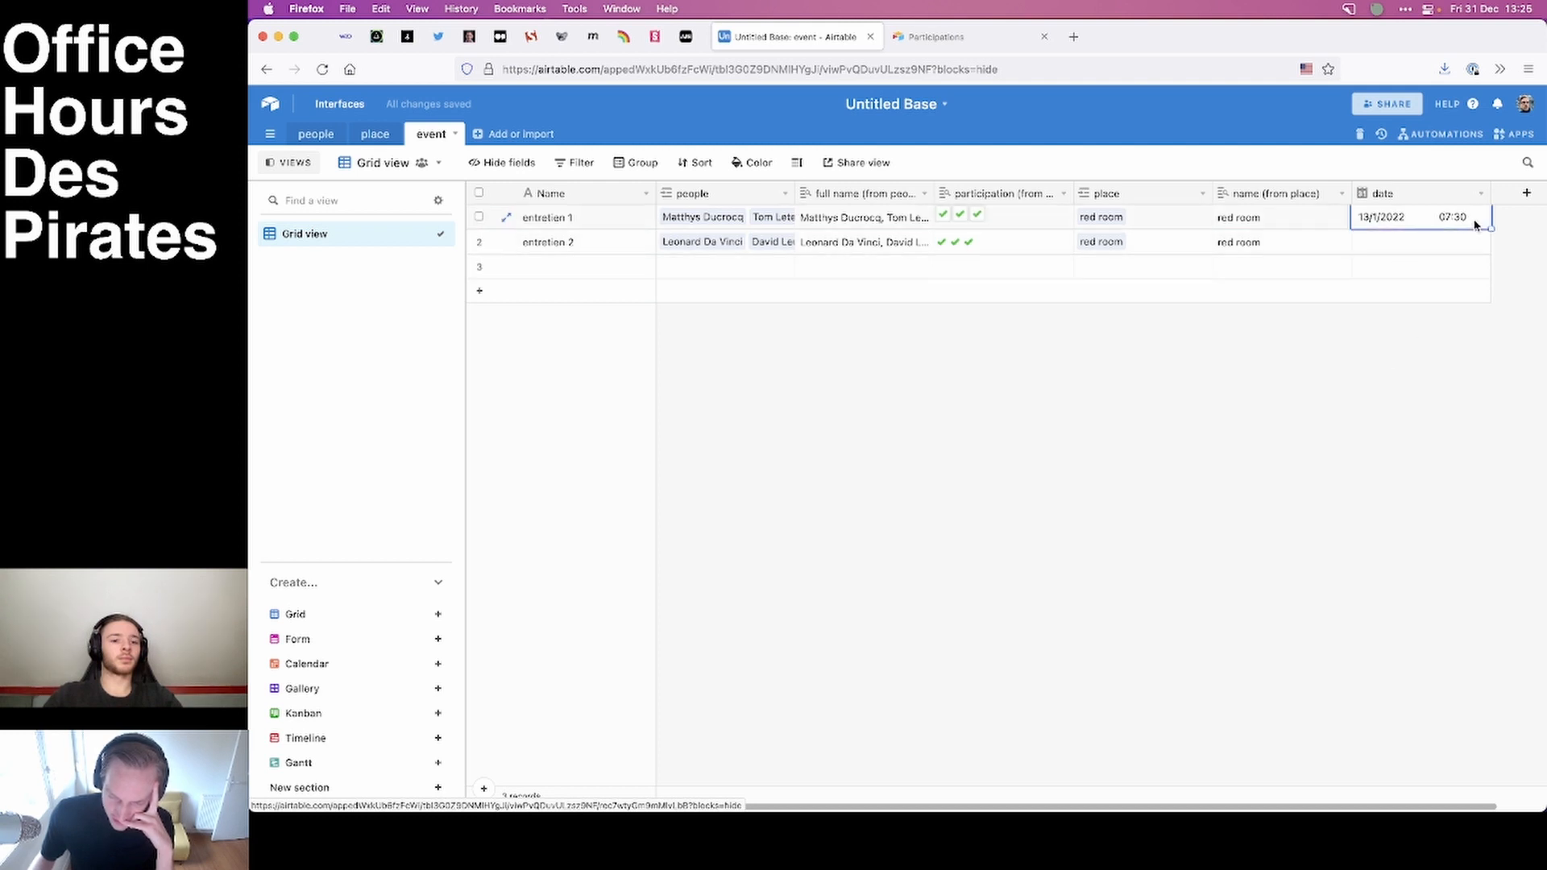
pyautogui.moveTo(1485, 232); pyautogui.dragTo(1435, 253)
pyautogui.click(1410, 246)
pyautogui.click(1400, 245)
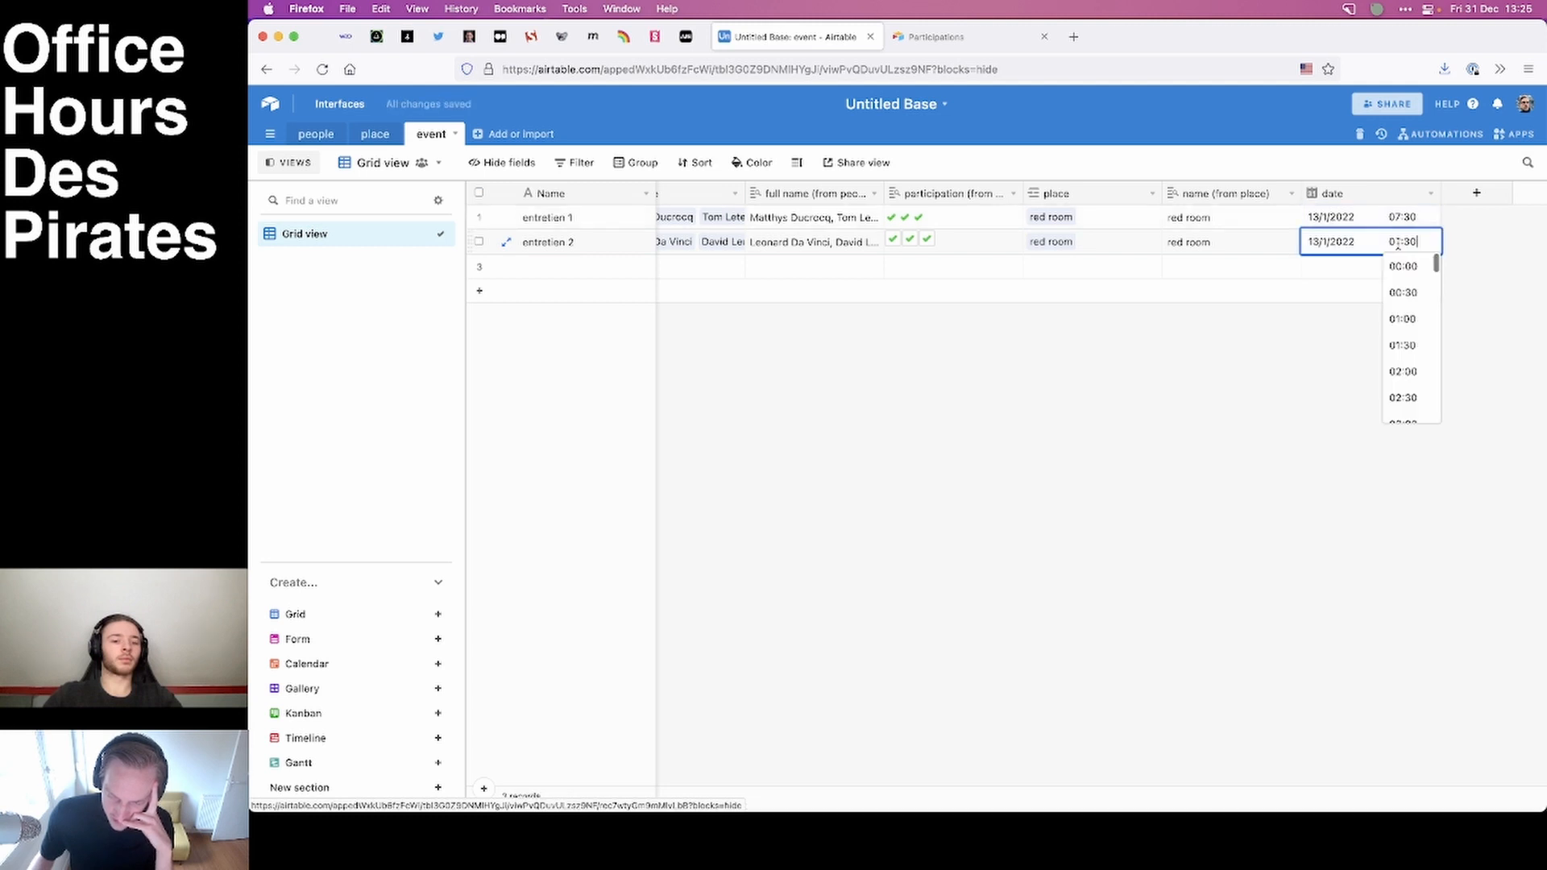
pyautogui.scroll(-5, 1403, 306)
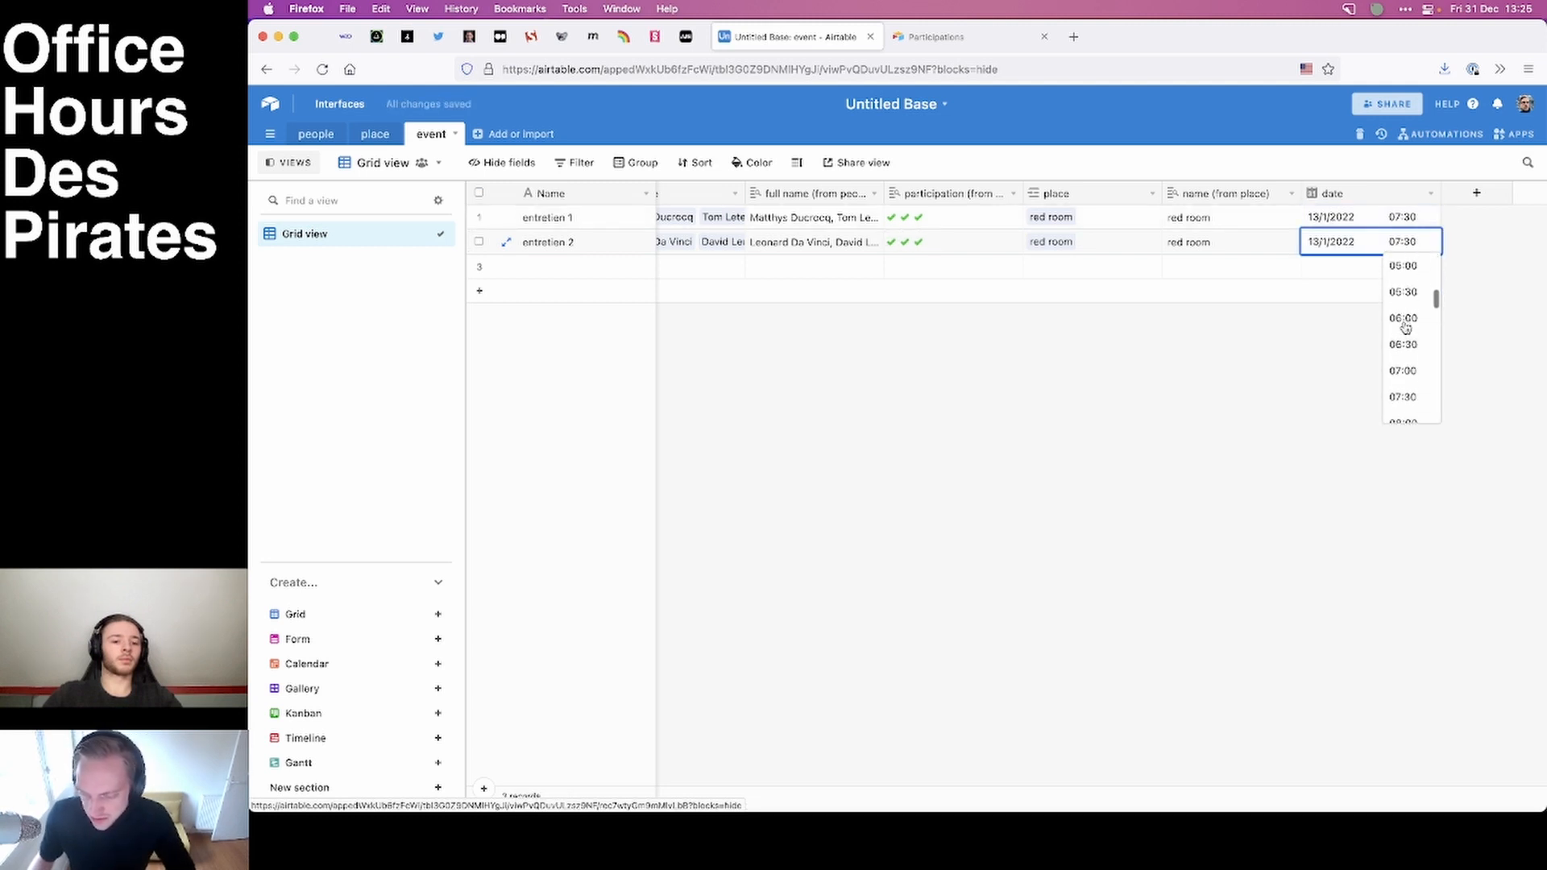
pyautogui.click(1403, 390)
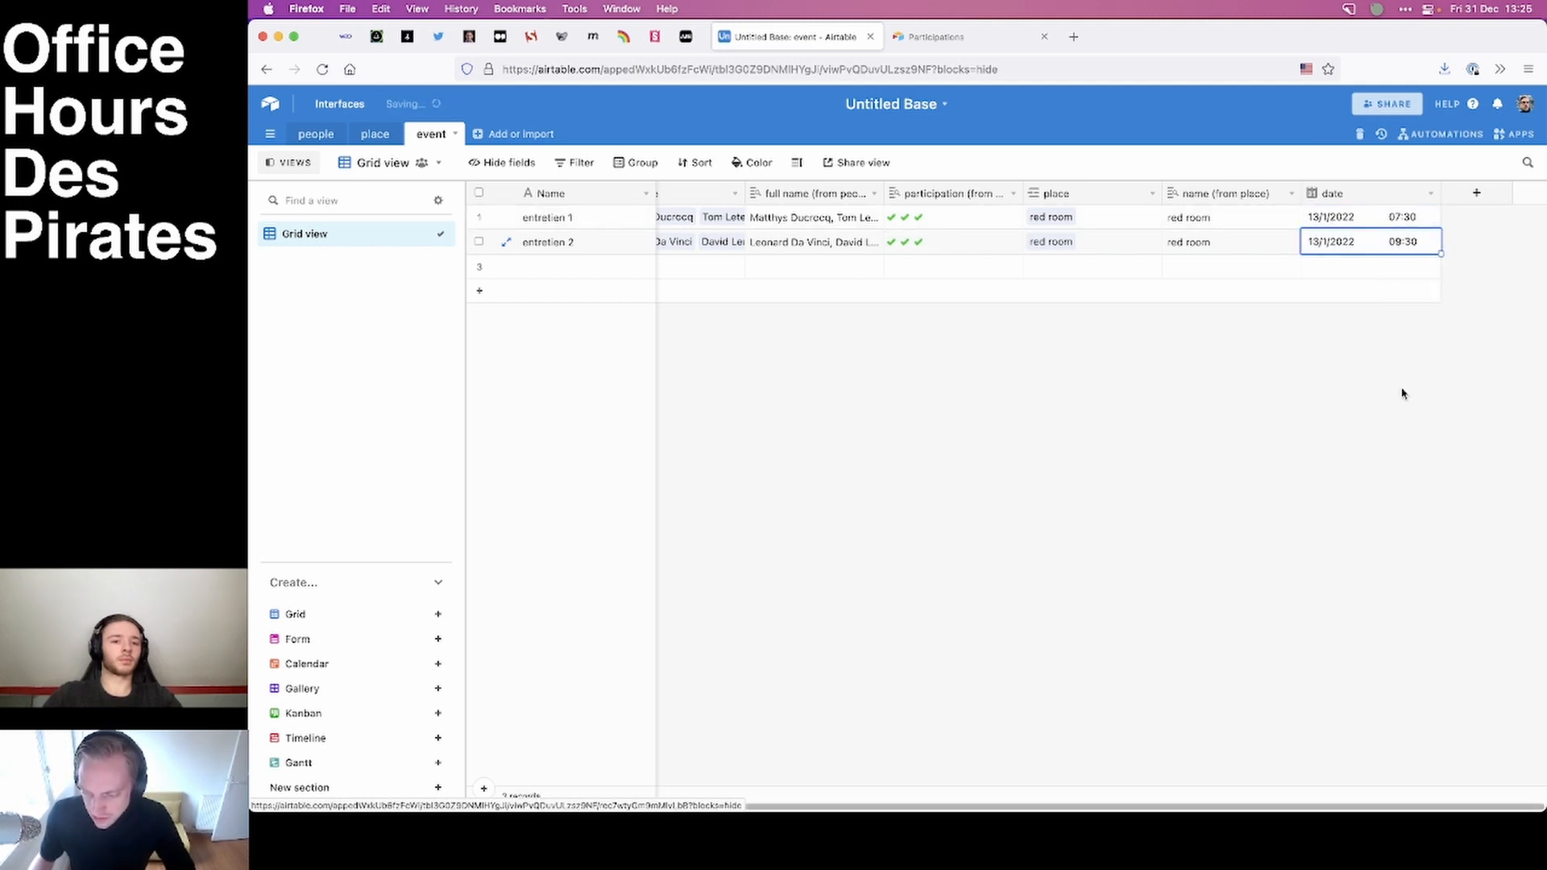
# Create a collaborative Calendar view of the event table that places records by the date field, with no end date.
pyautogui.hscroll(-1, 1000, 369)
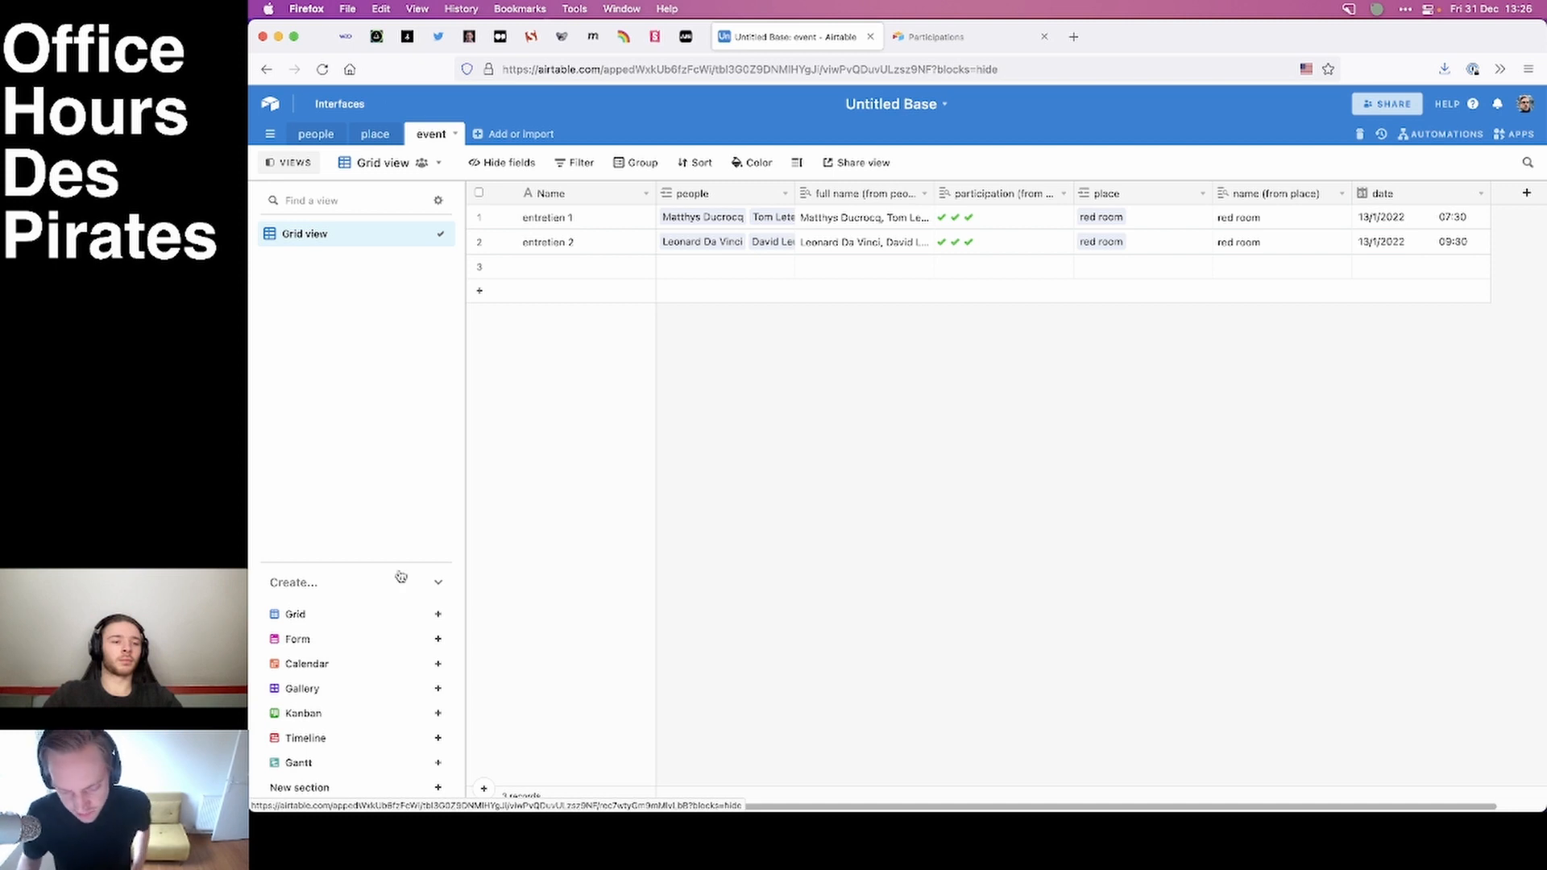
pyautogui.click(325, 665)
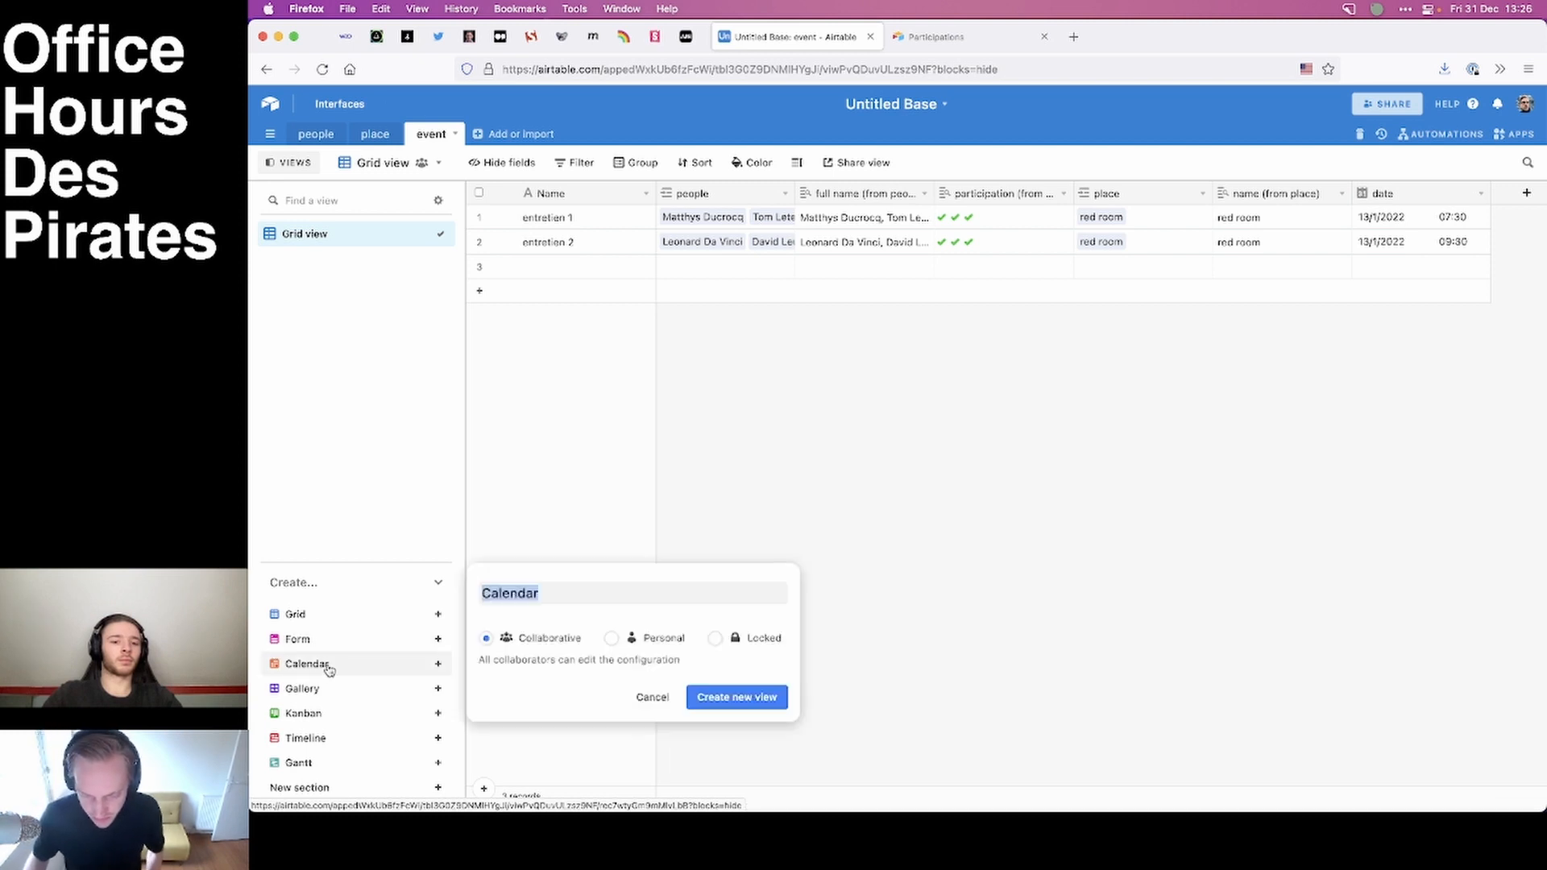
pyautogui.click(712, 698)
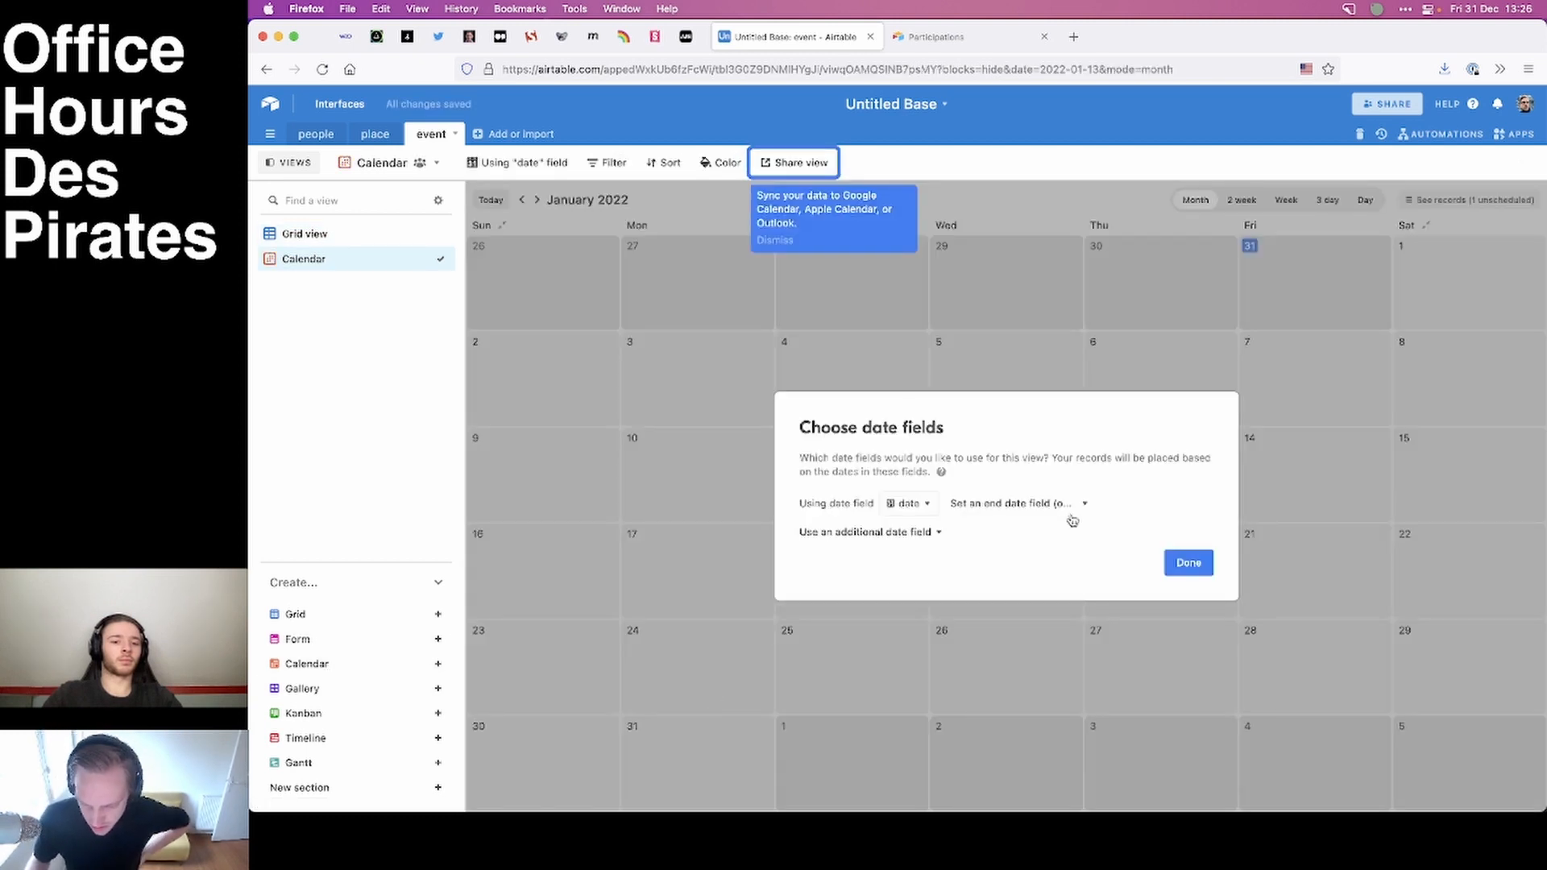
pyautogui.click(909, 504)
pyautogui.click(909, 503)
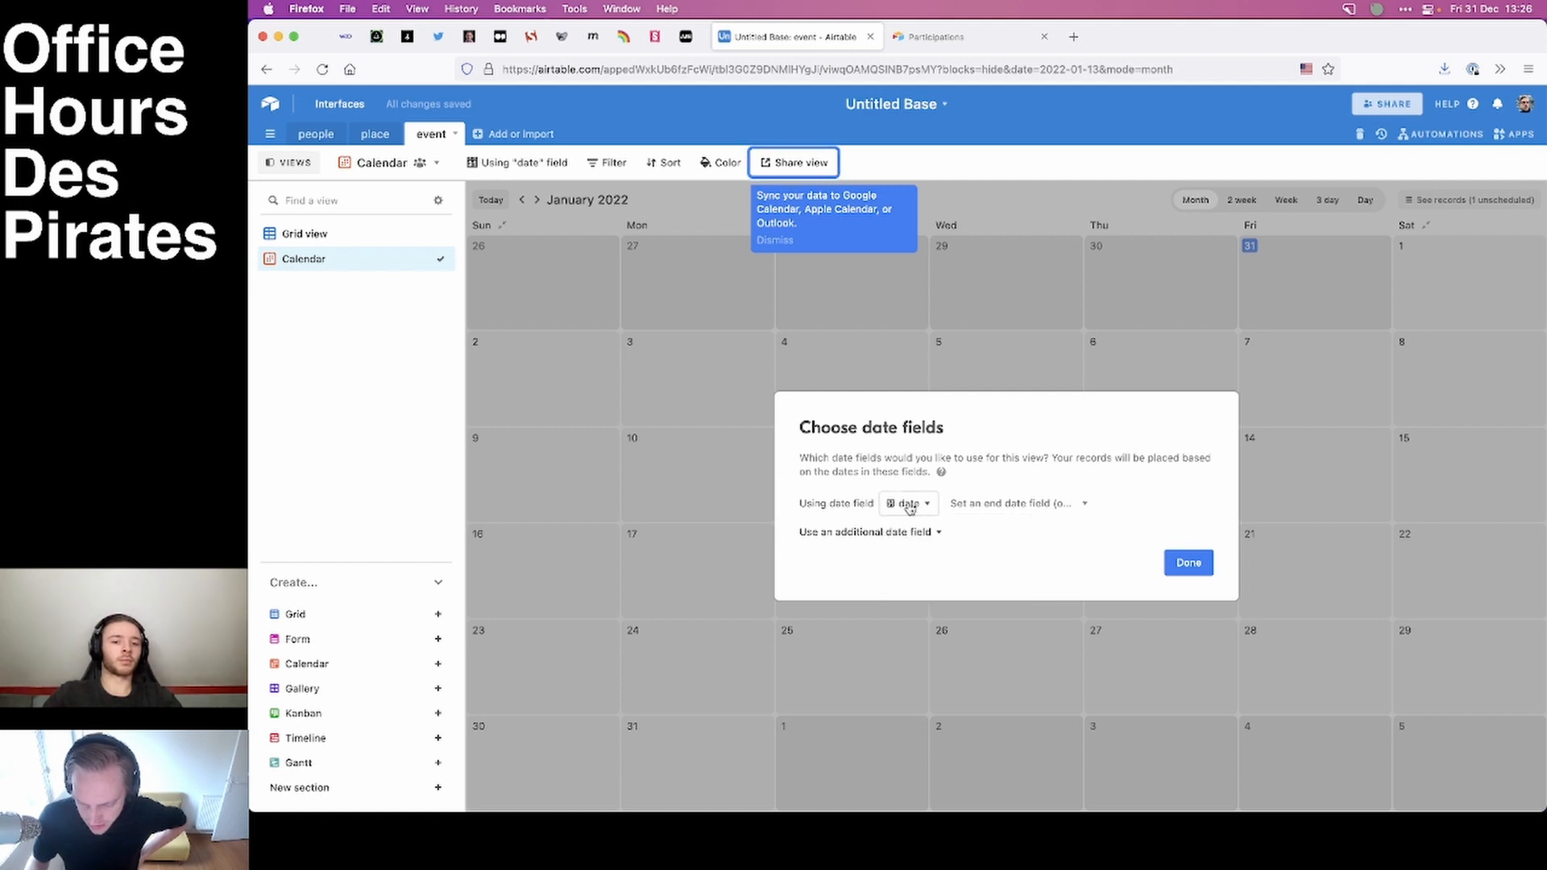
pyautogui.click(1189, 562)
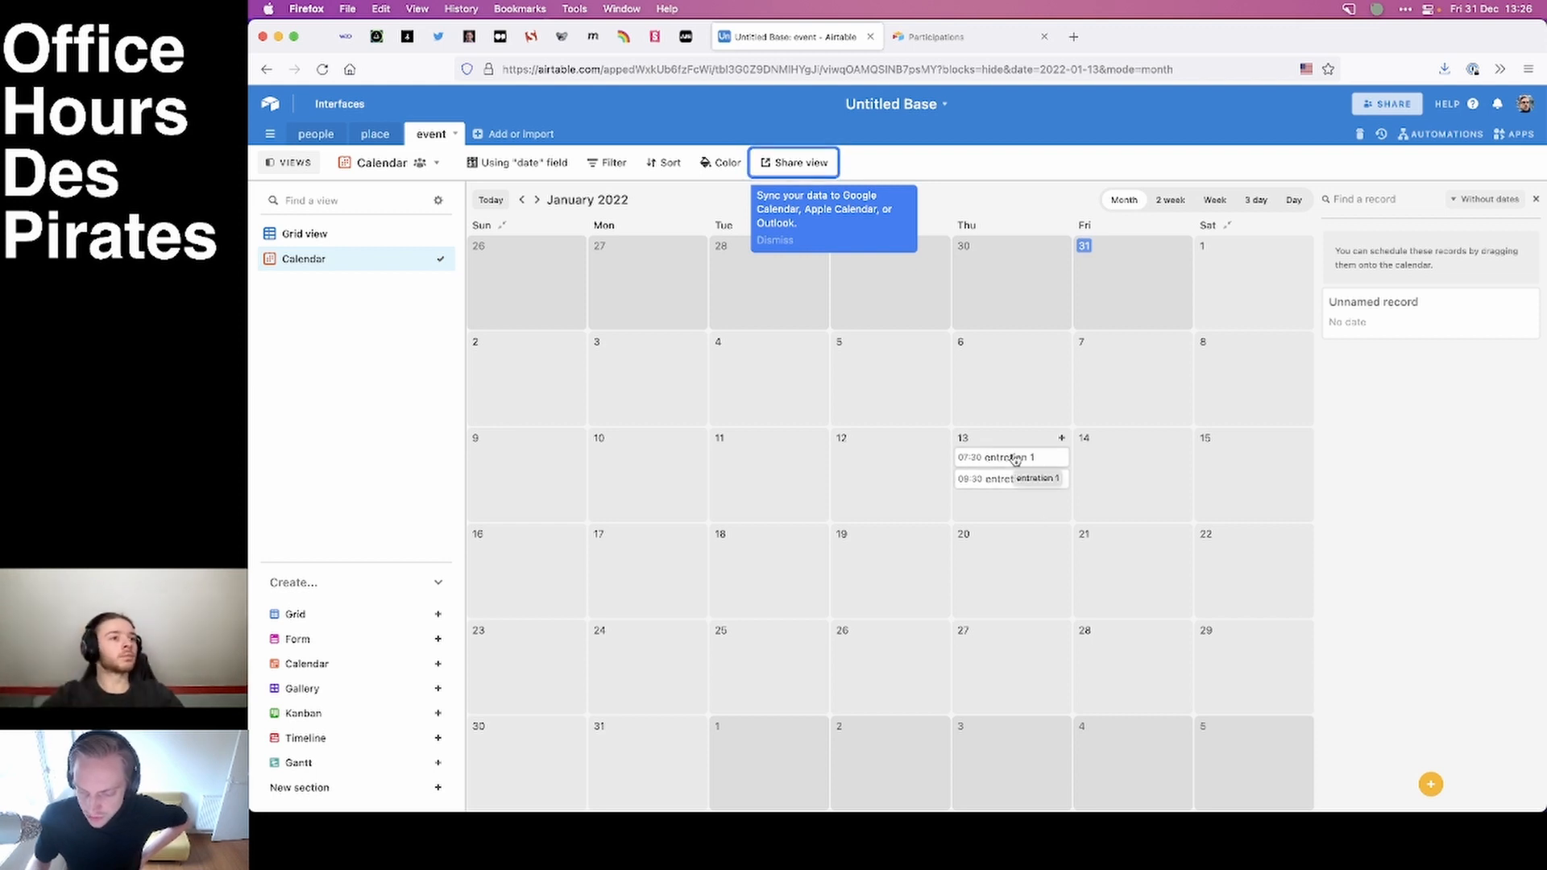
# Check the place table's gallery and share the event calendar through a private link, allowing viewers to copy data out of it.
pyautogui.click(366, 139)
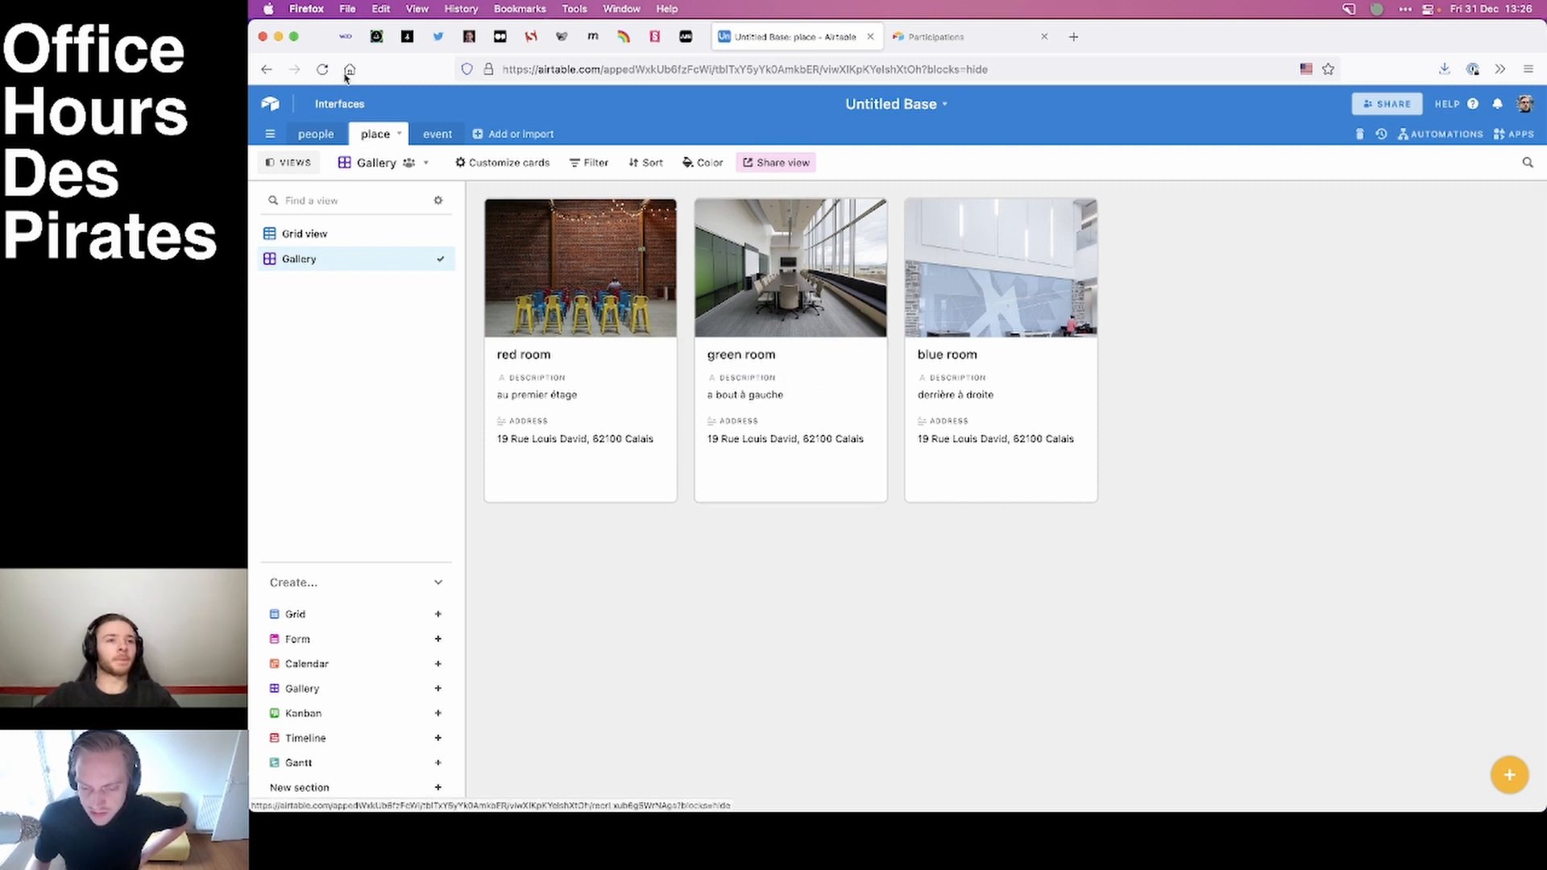
pyautogui.click(435, 135)
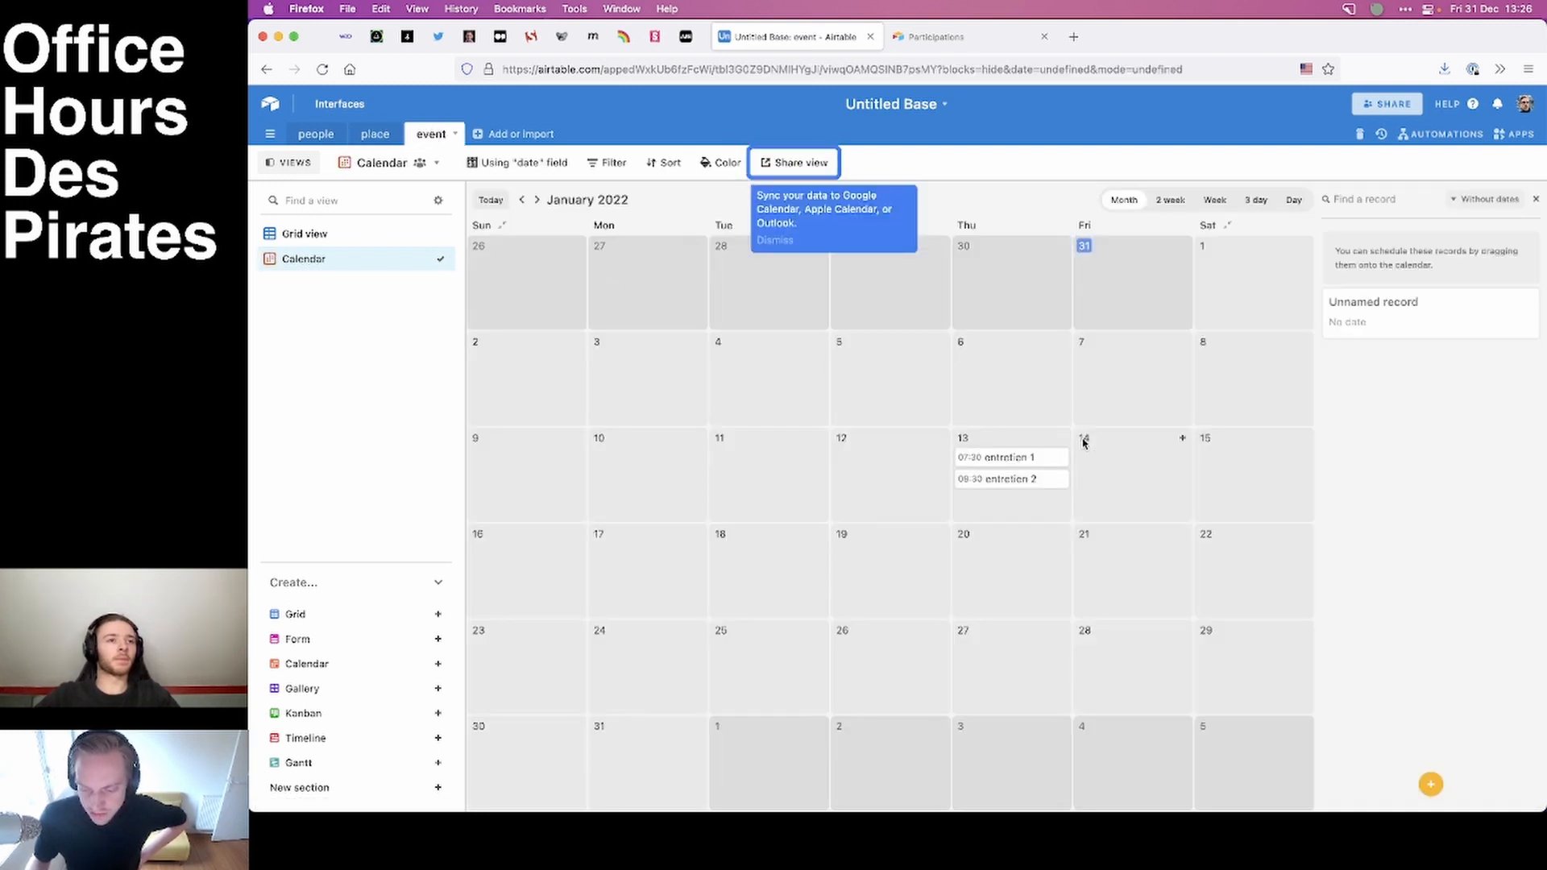
pyautogui.click(780, 164)
pyautogui.click(871, 227)
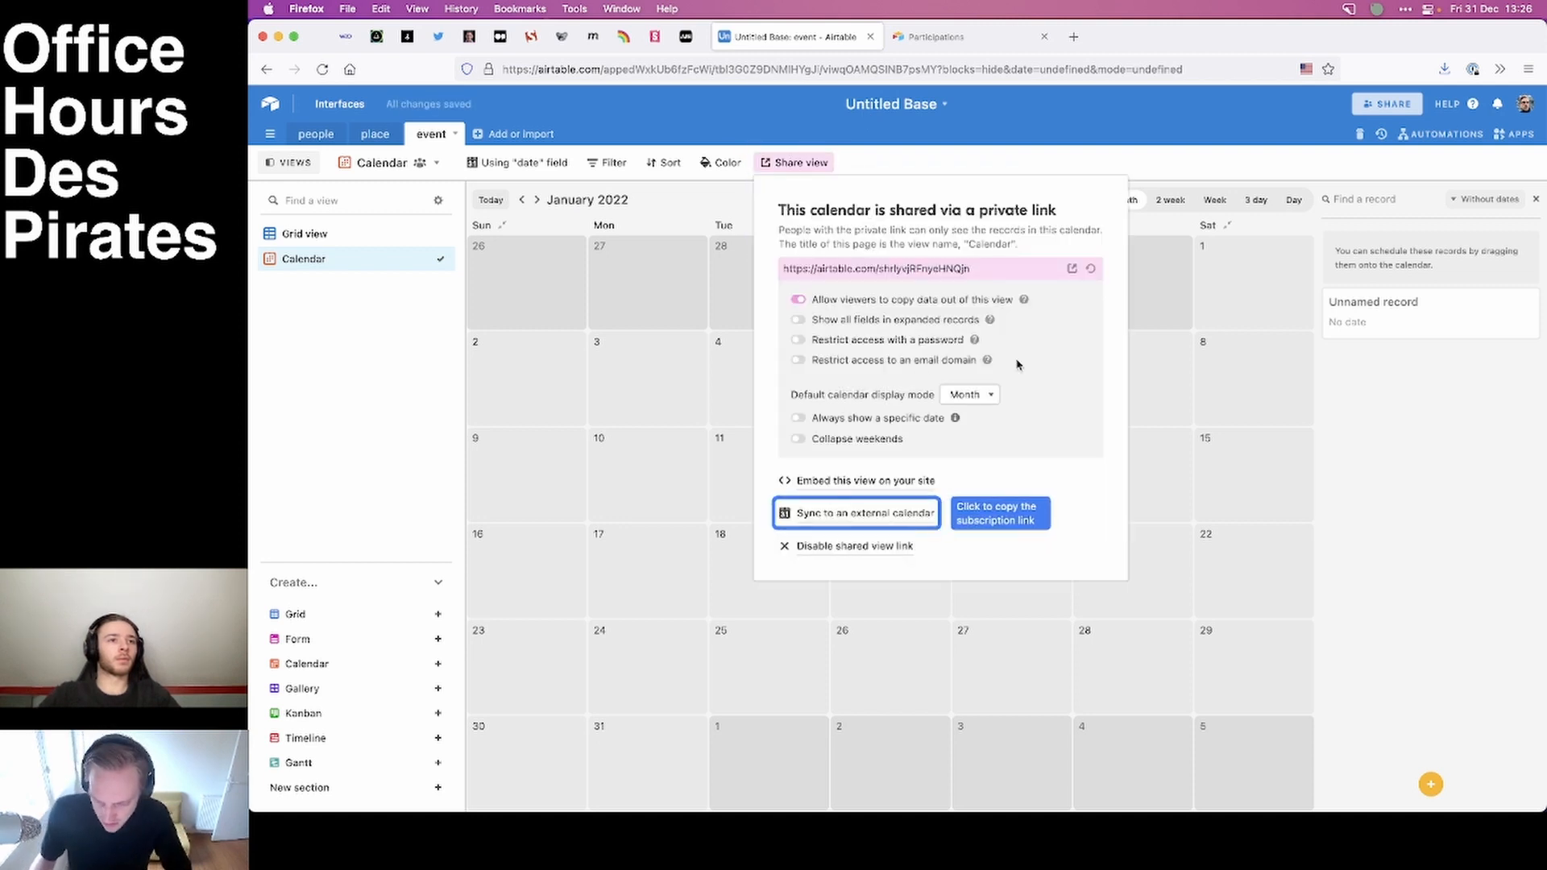
pyautogui.click(798, 300)
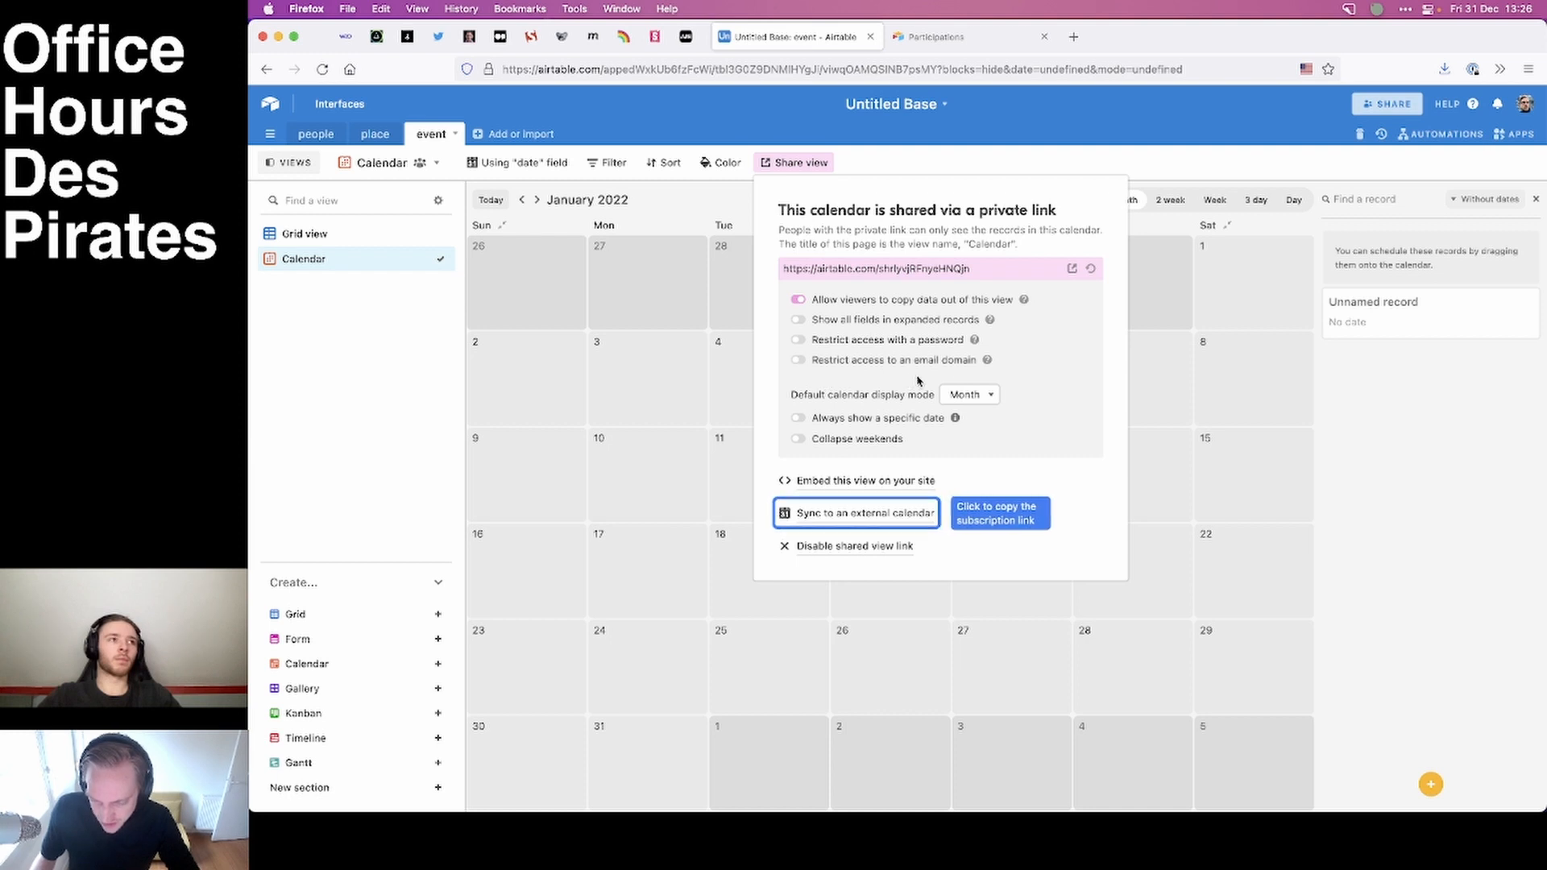
# Set the shared calendar's default display mode to Week and preview the shared page, opening entretien 1's record.
pyautogui.click(970, 394)
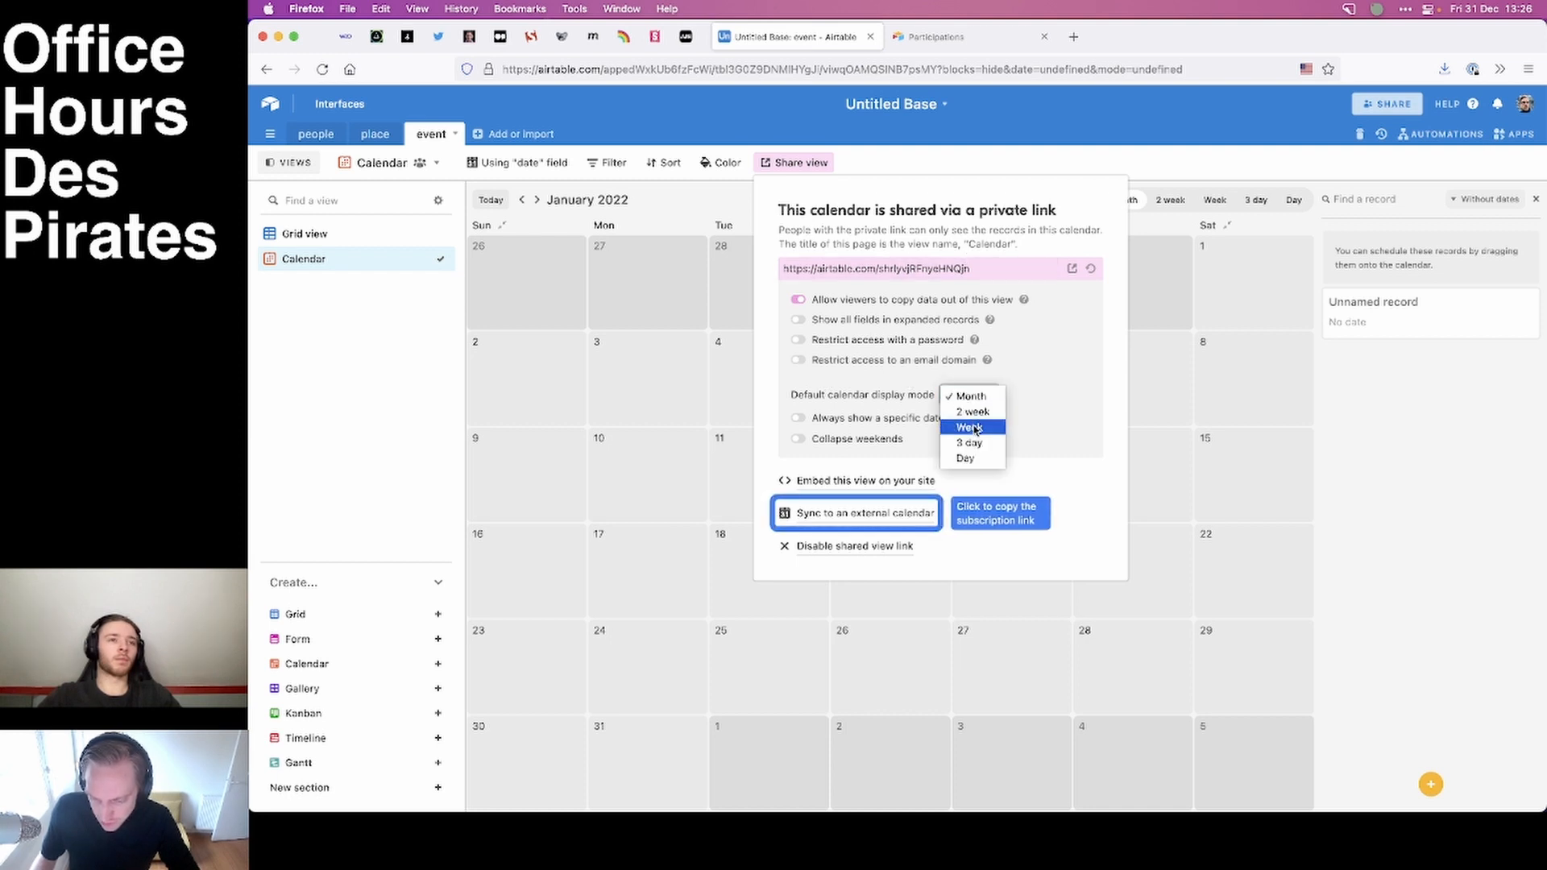
pyautogui.click(973, 428)
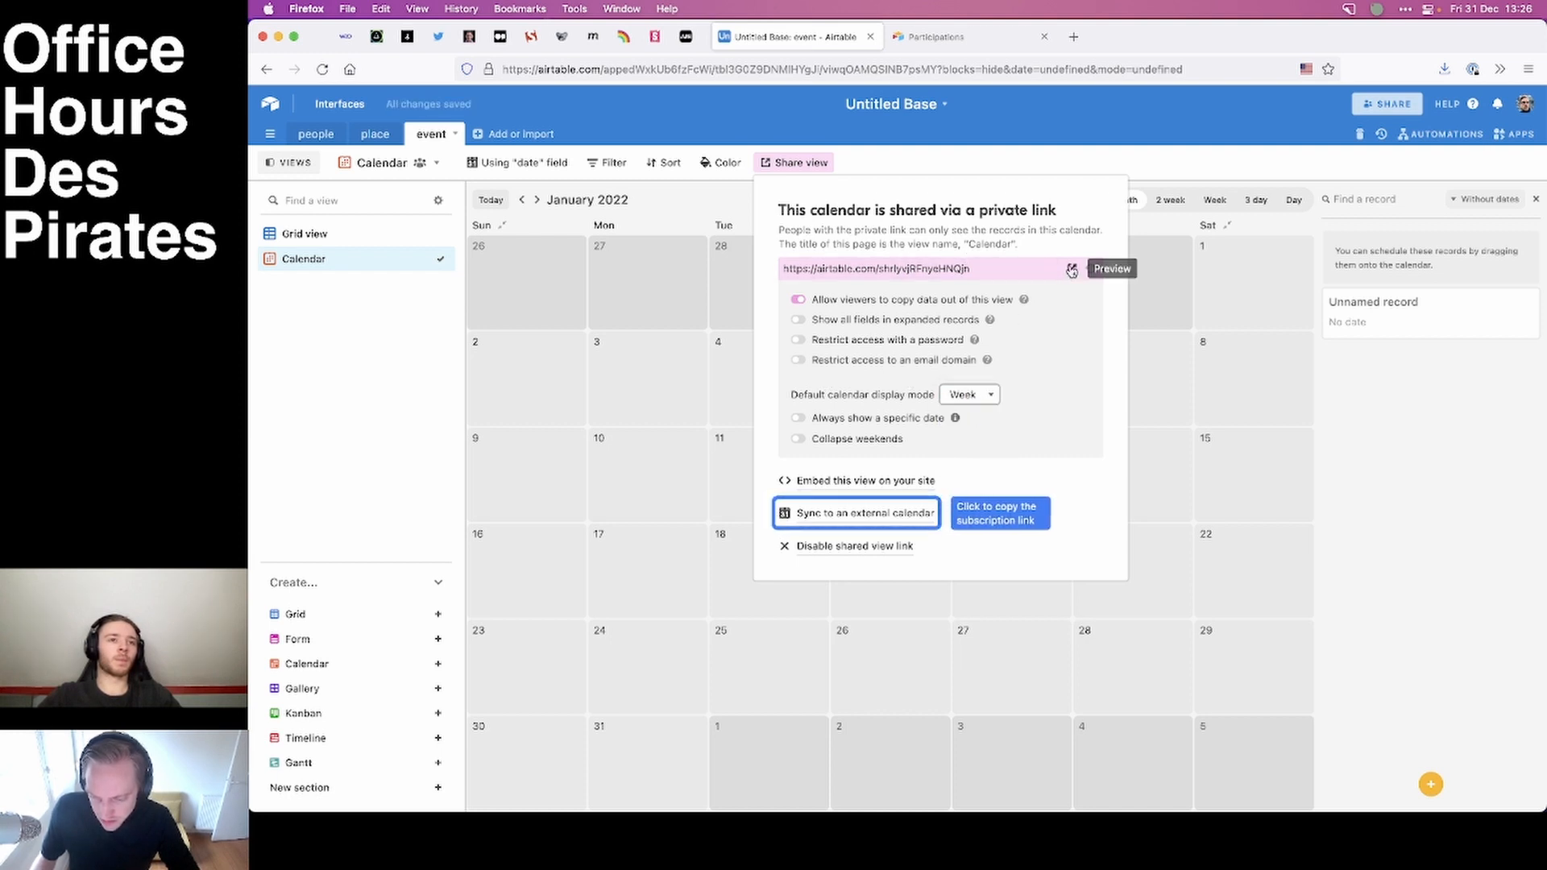
pyautogui.click(1072, 268)
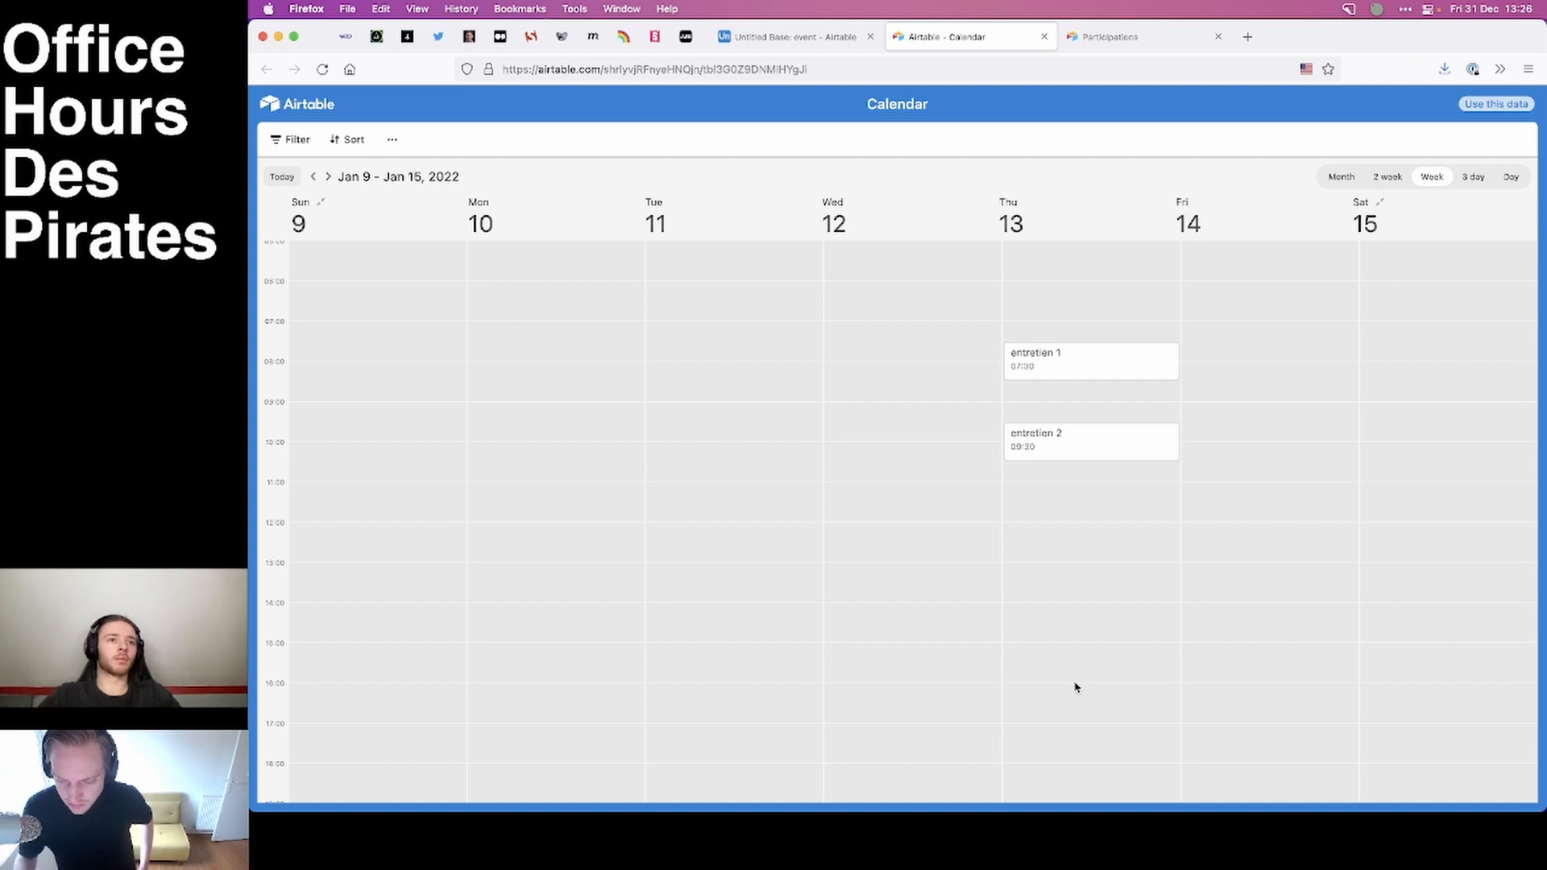
pyautogui.click(1061, 356)
pyautogui.click(1222, 122)
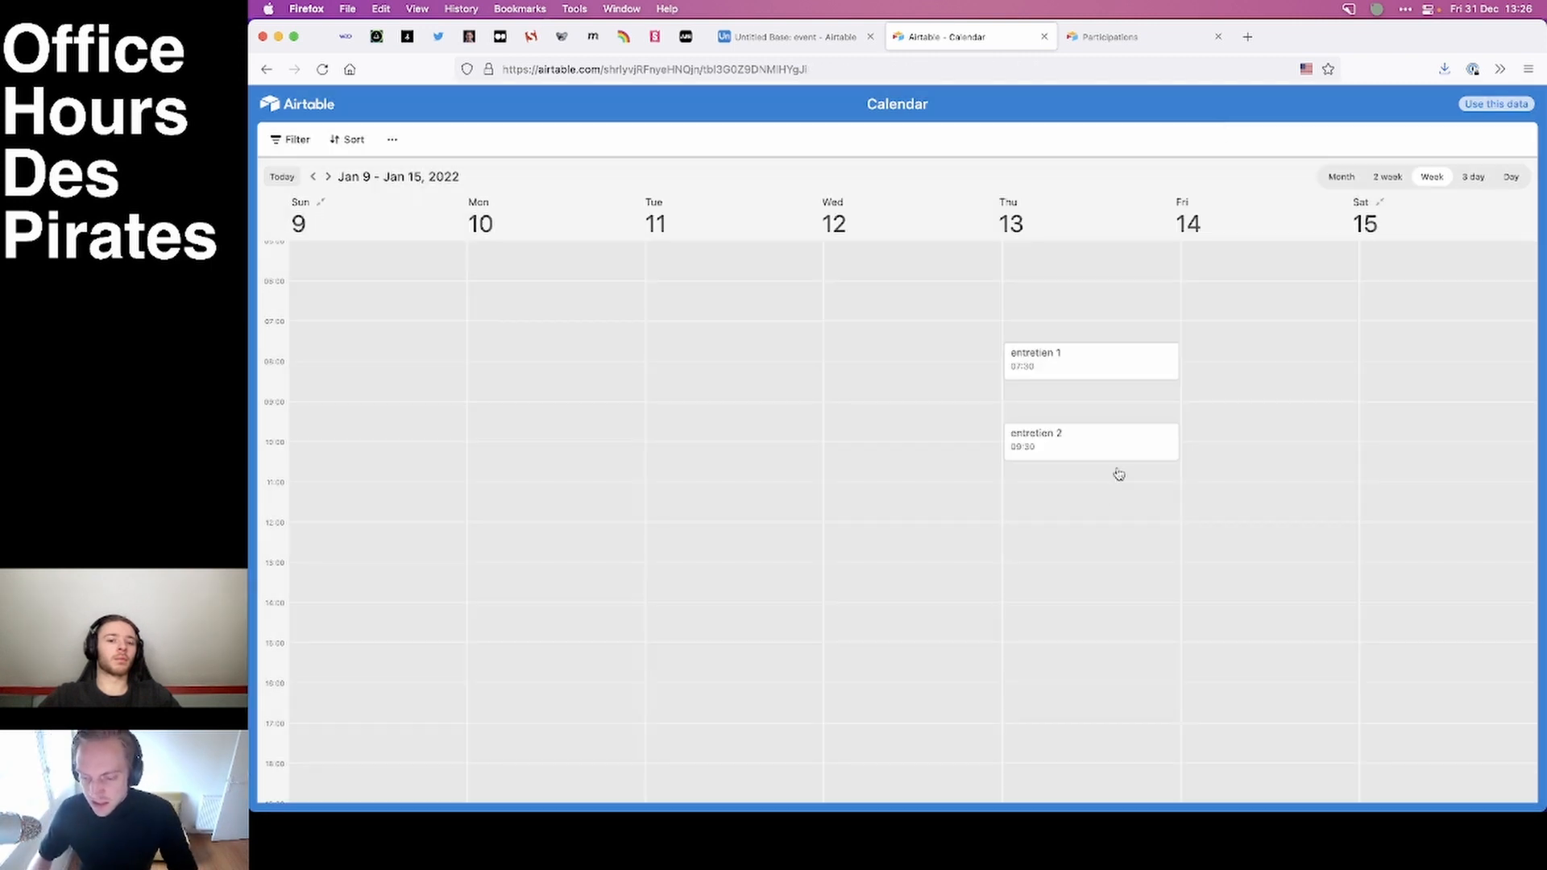
pyautogui.hotkey('ctrl', 'shift', 'Tab')
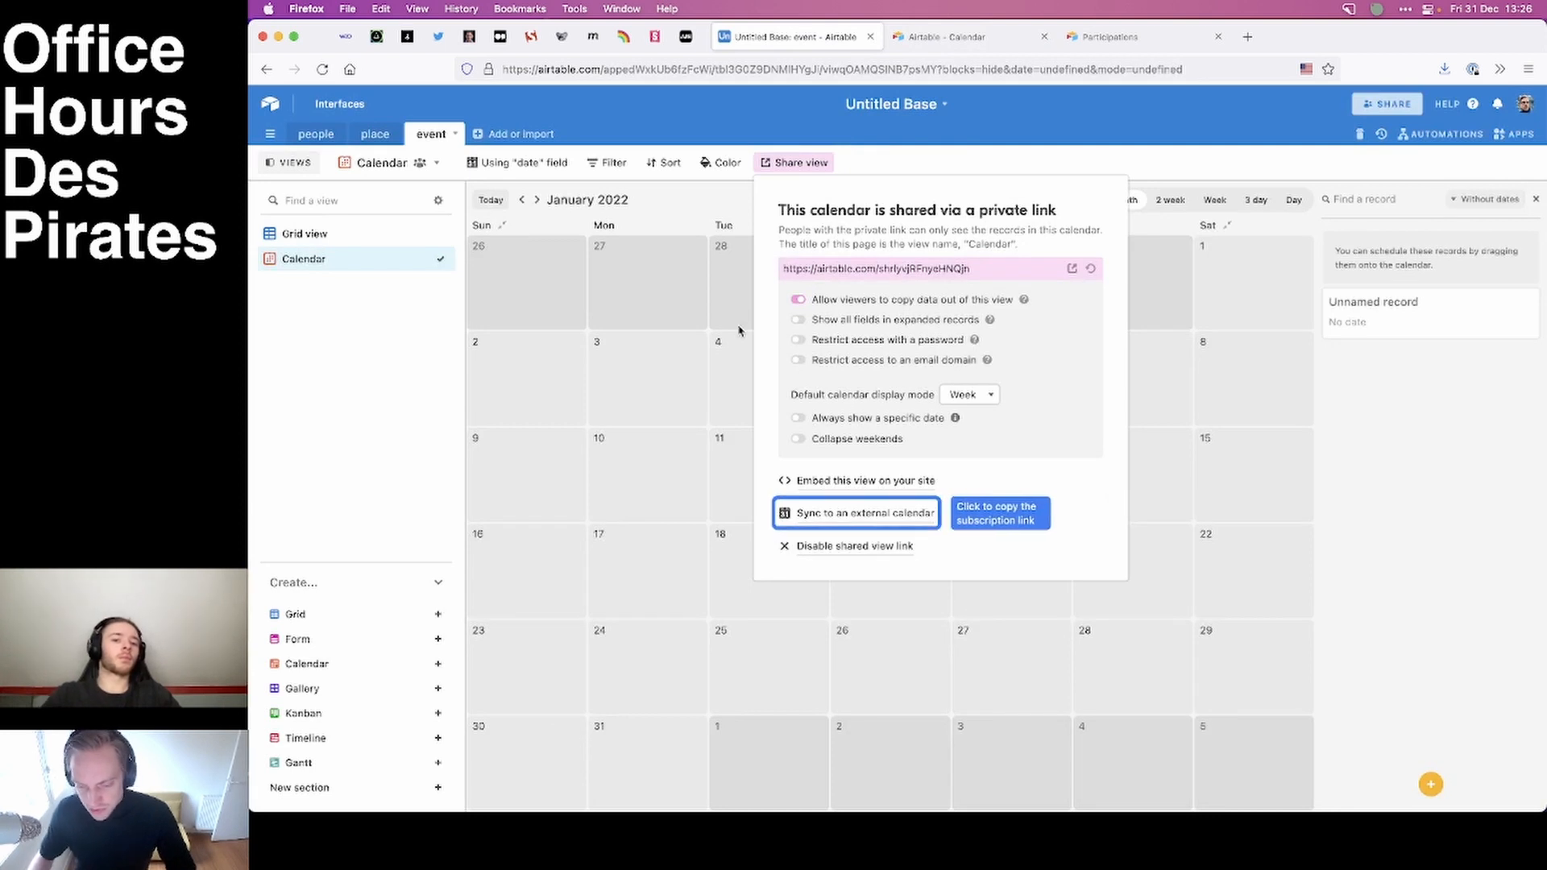
pyautogui.click(339, 390)
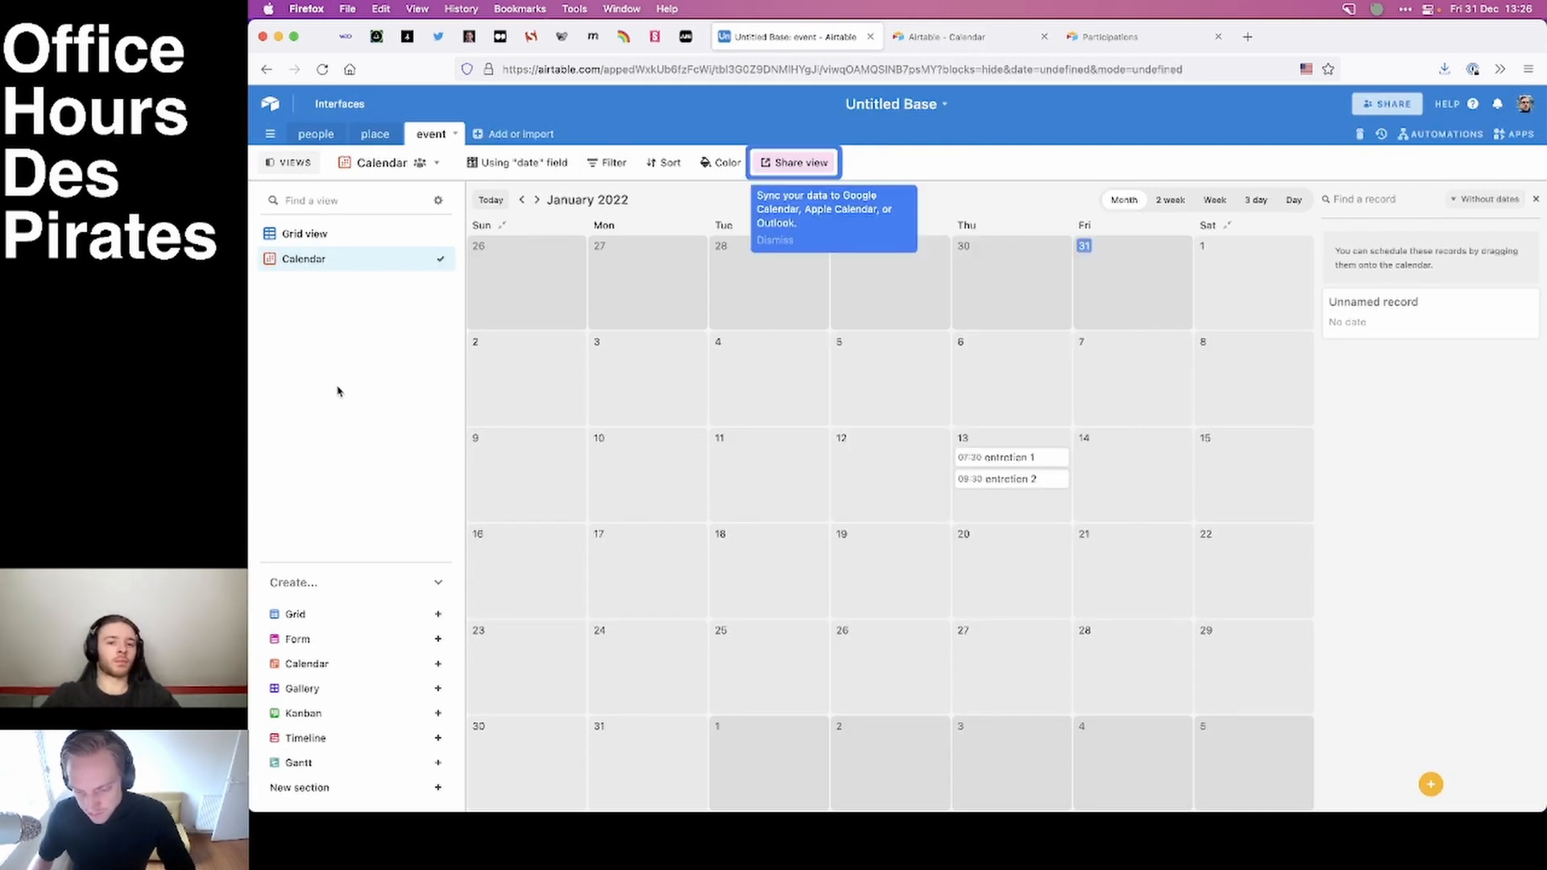
# Add a filter condition to the event Calendar view on the name (from place) field with the operator "is".
pyautogui.click(614, 164)
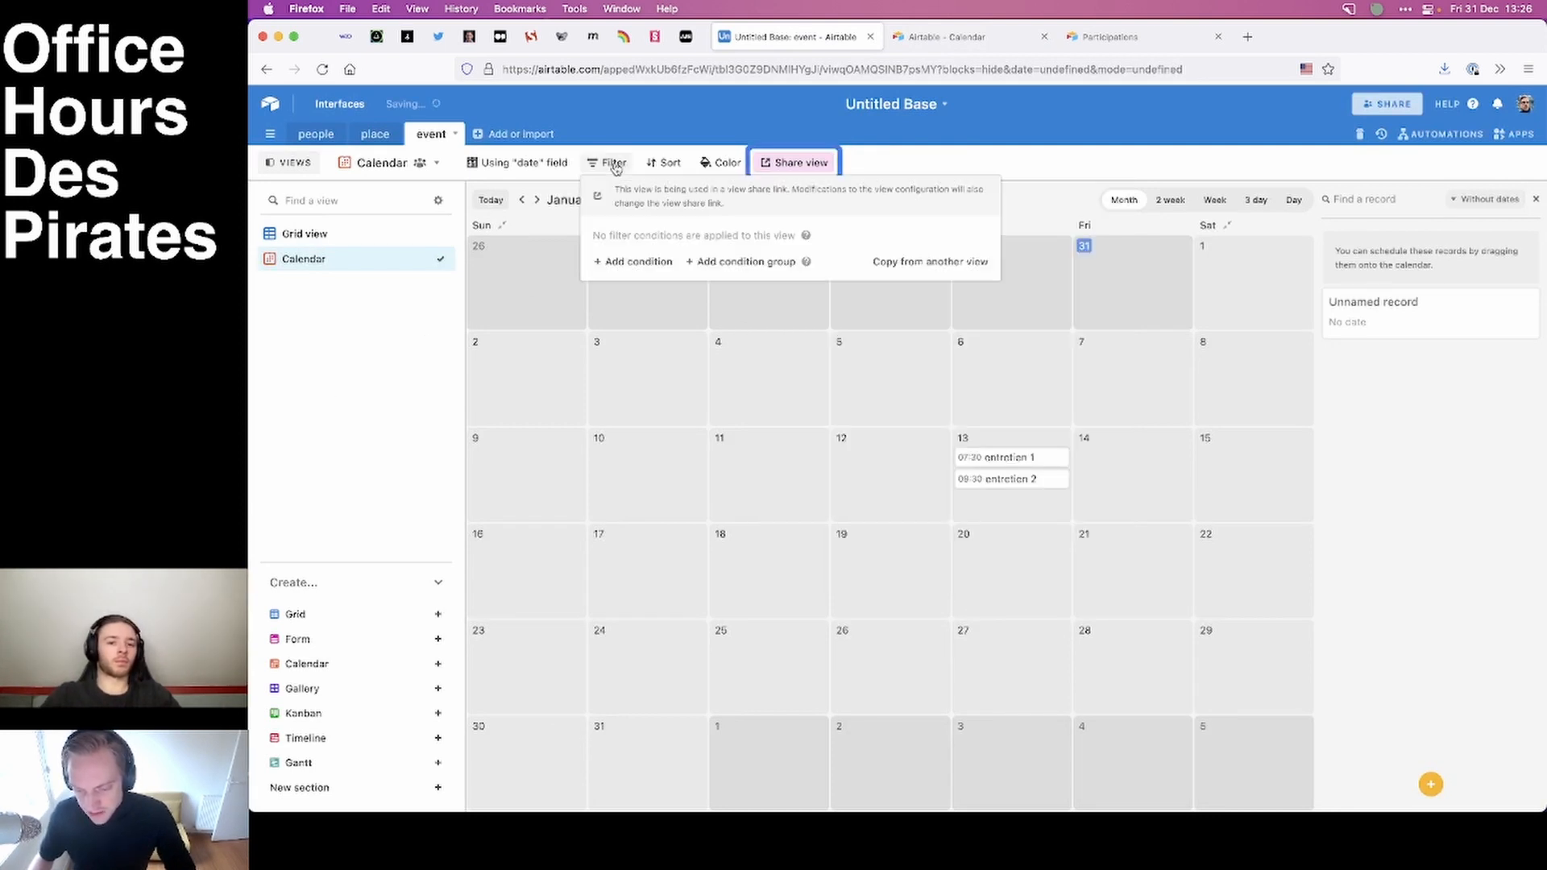
pyautogui.click(627, 262)
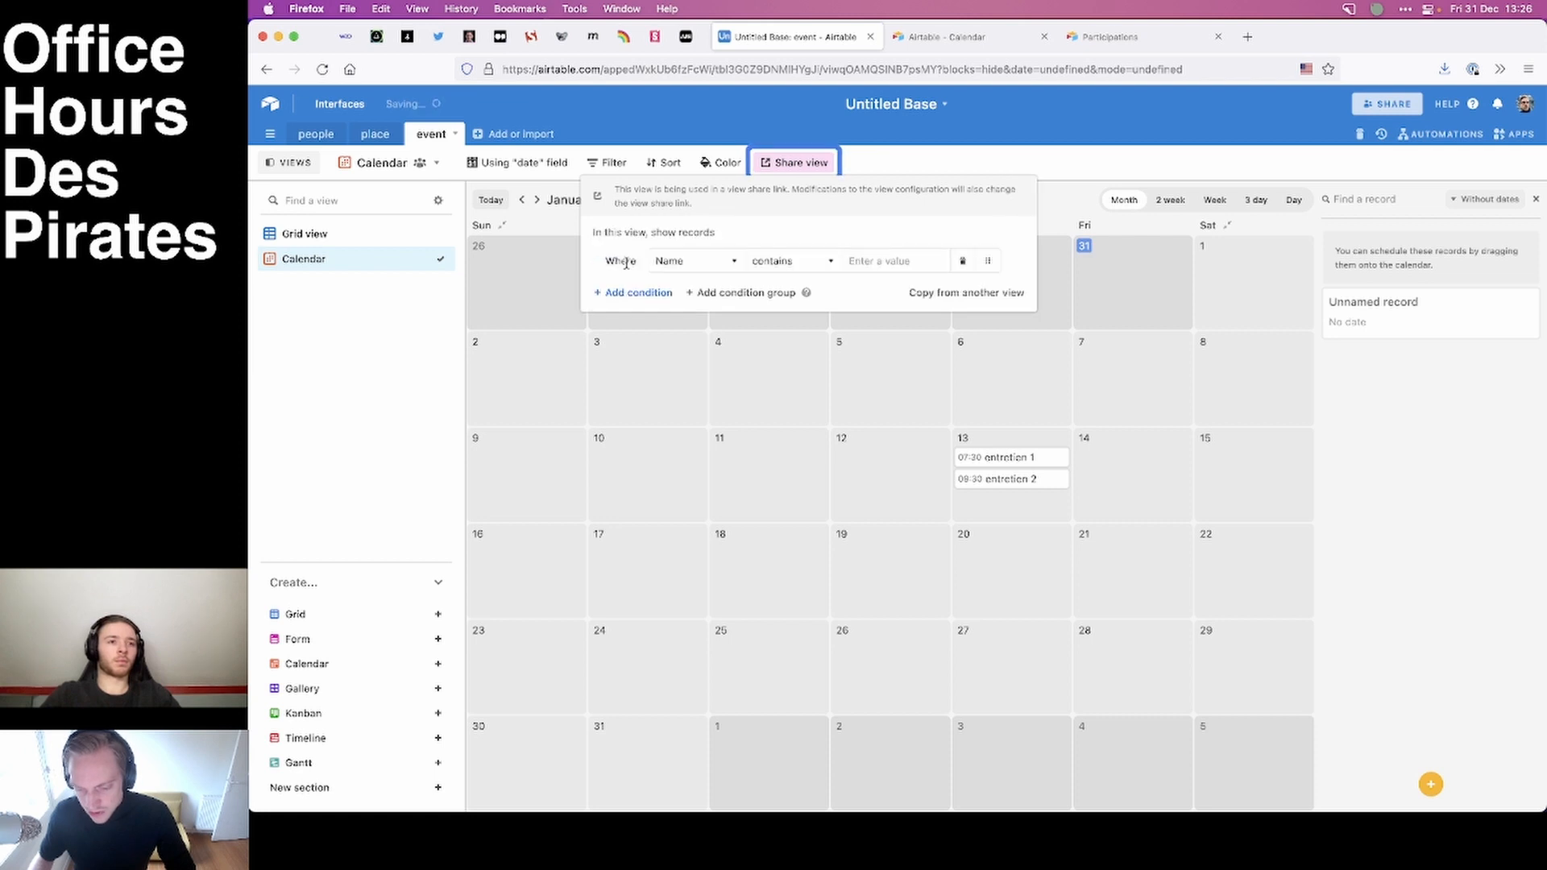
pyautogui.click(669, 260)
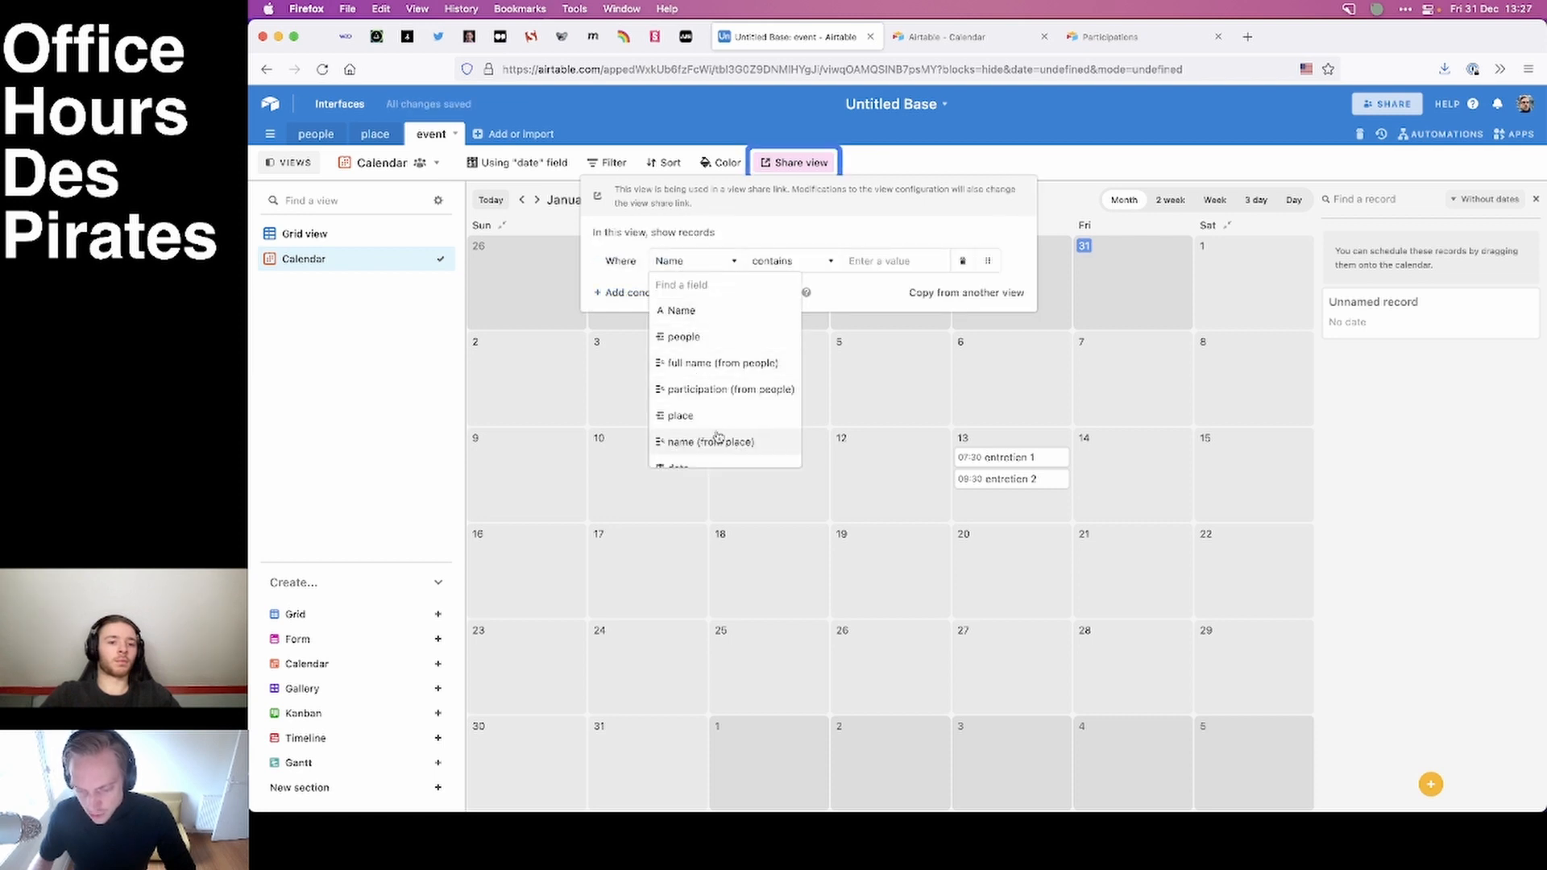
pyautogui.scroll(-1, 713, 437)
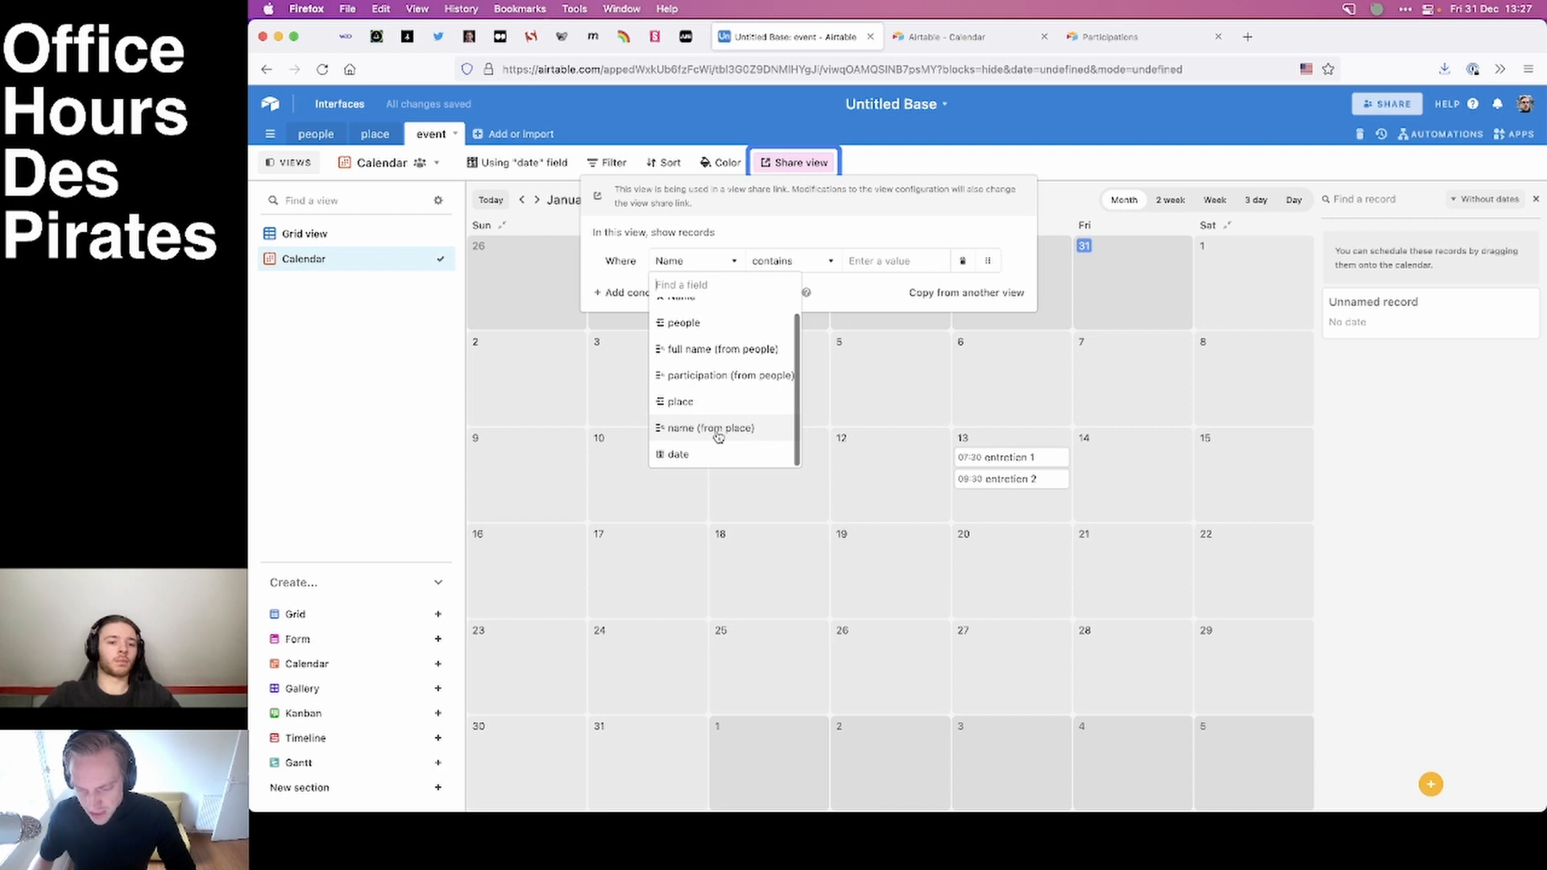
pyautogui.click(717, 428)
pyautogui.click(801, 266)
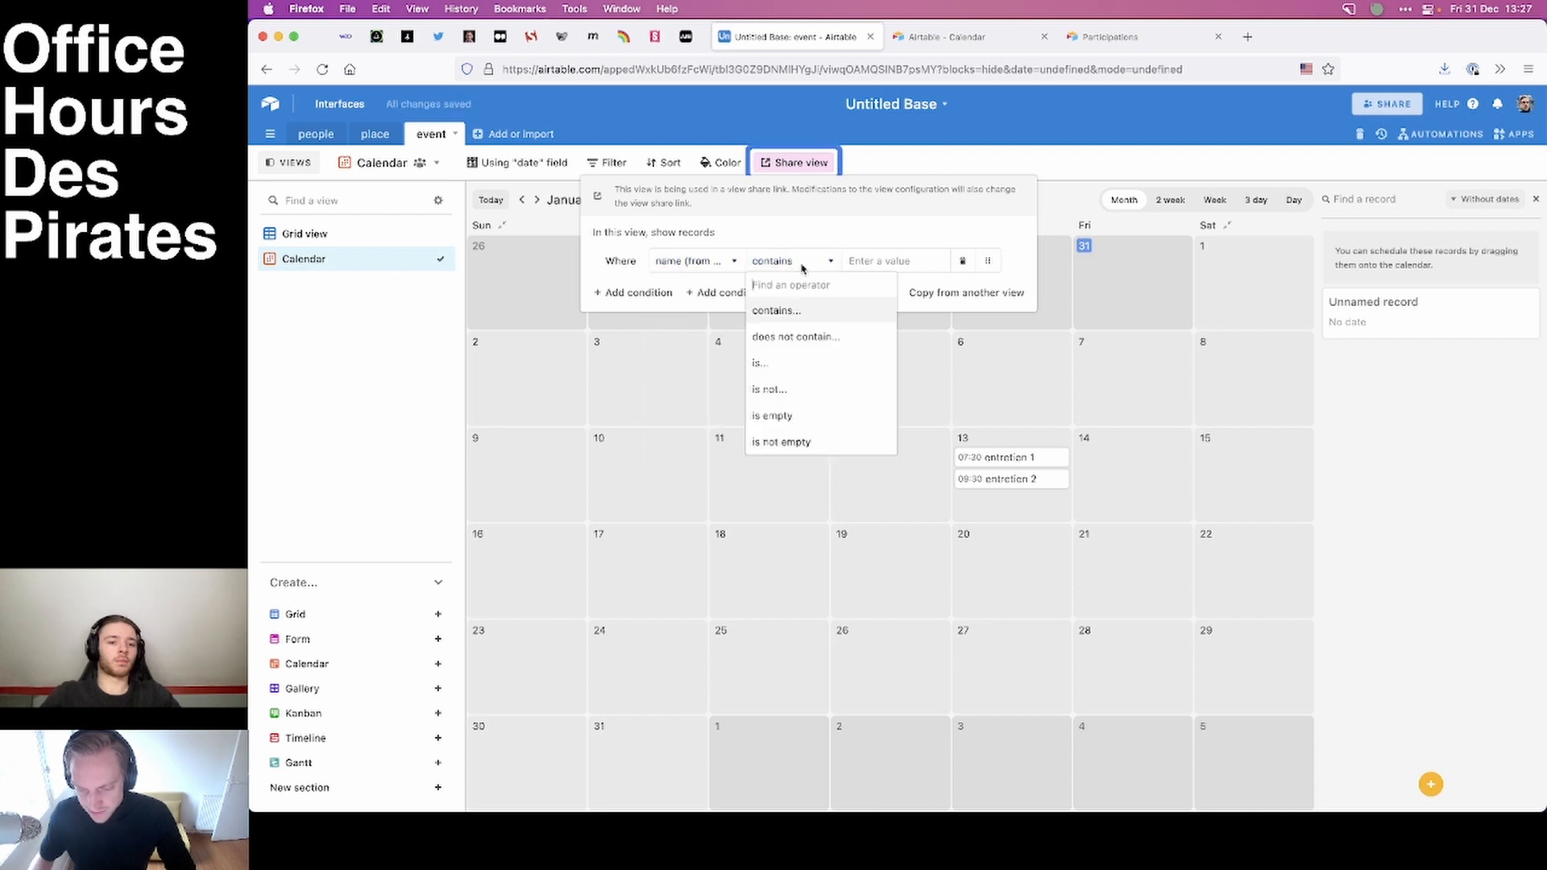
pyautogui.click(777, 365)
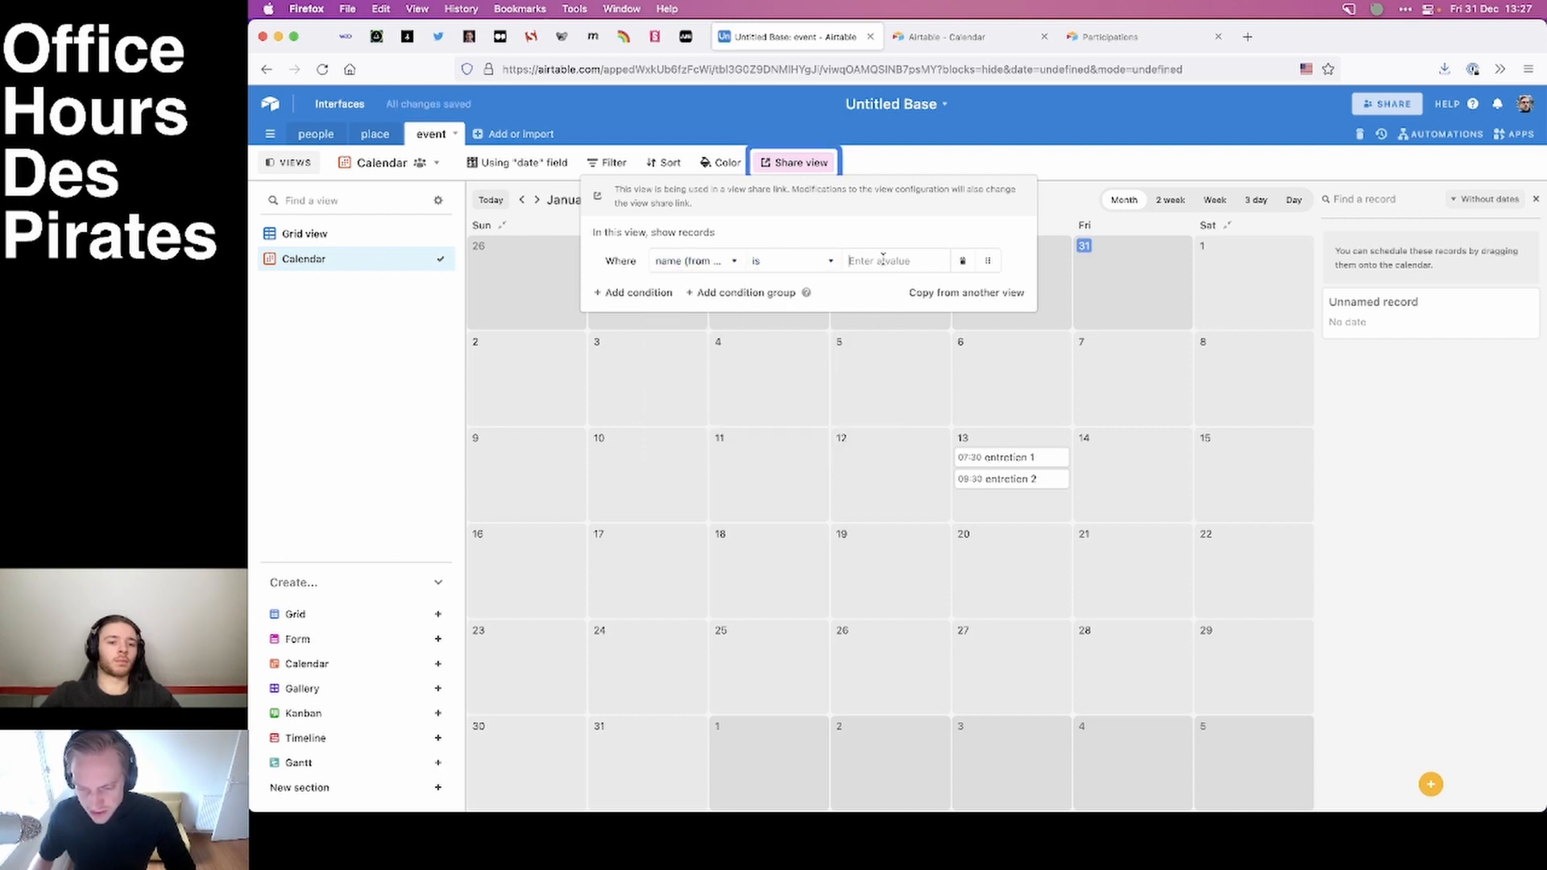
# Check which details of entretien 1 are exposed in the shared calendar, and return to the base.
pyautogui.click(945, 36)
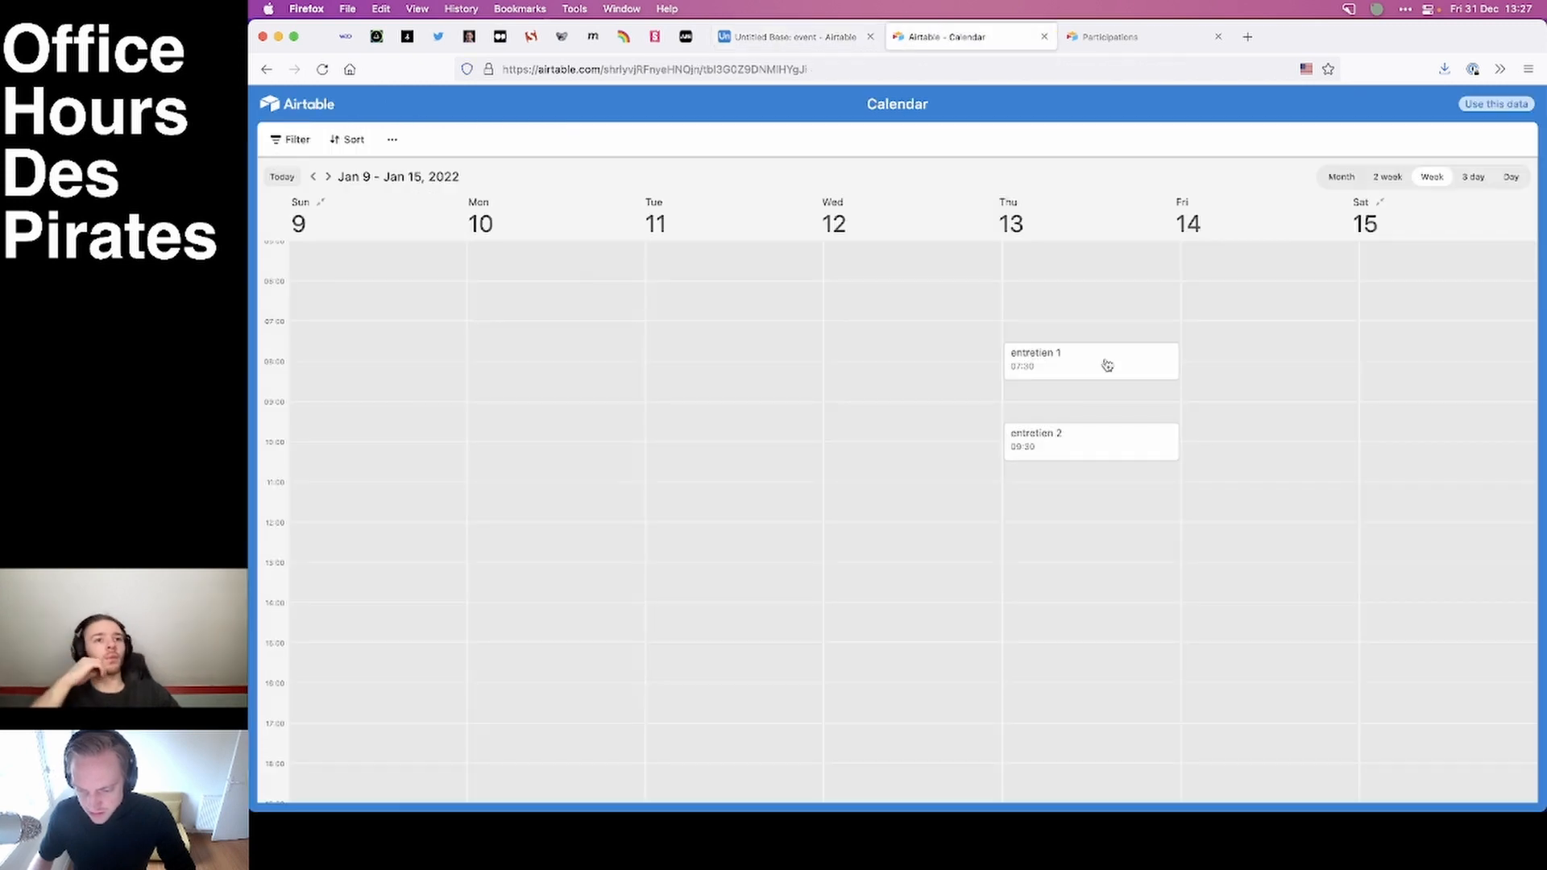
pyautogui.click(1105, 362)
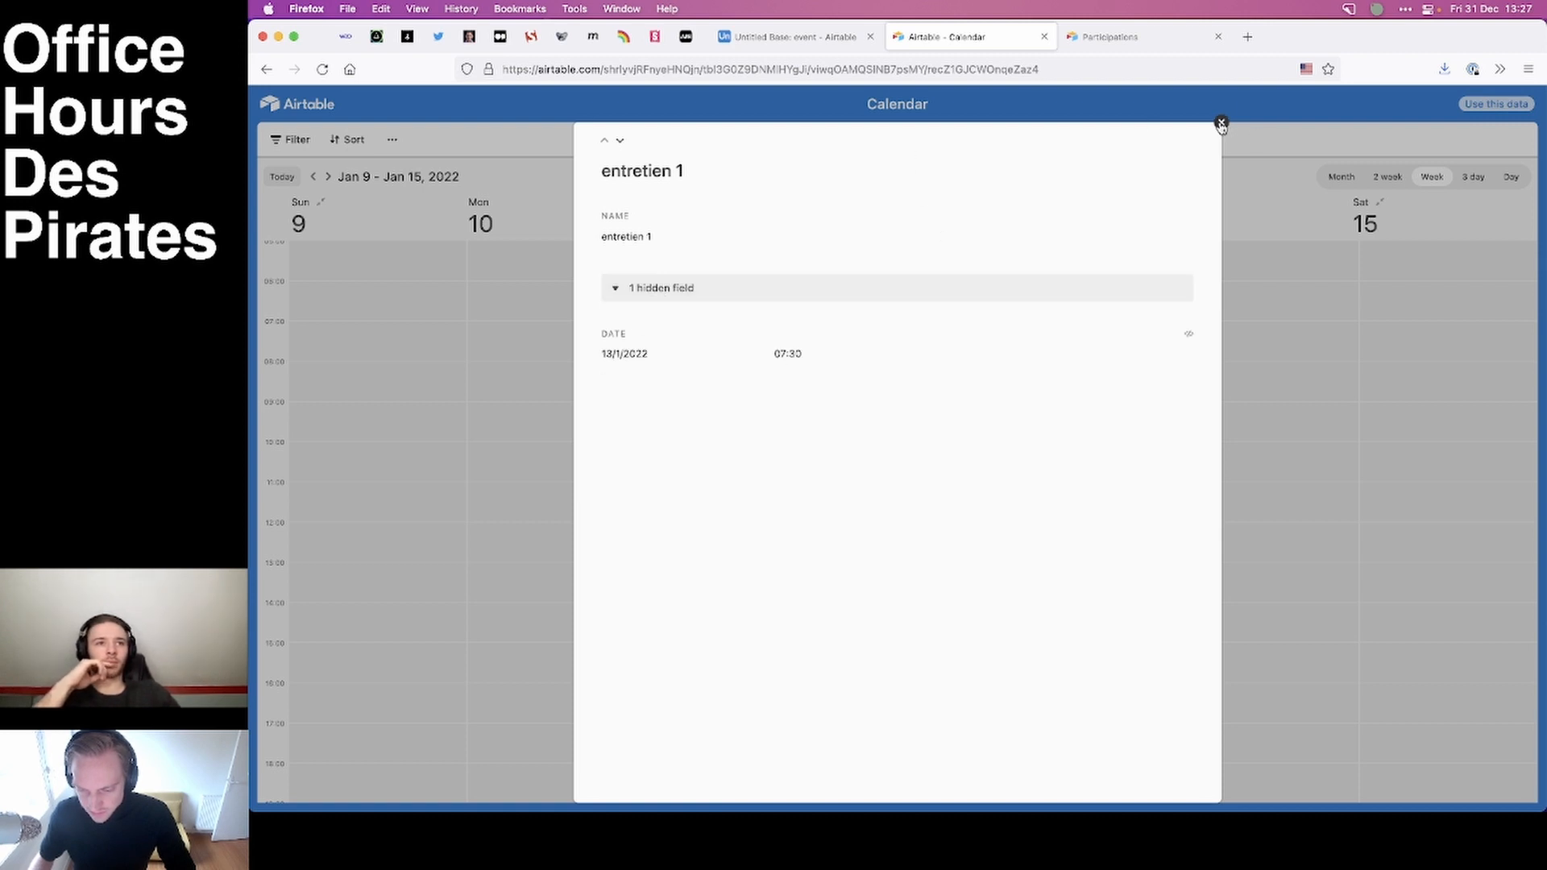
pyautogui.click(1221, 122)
pyautogui.hotkey('ctrl', 'shift', 'Tab')
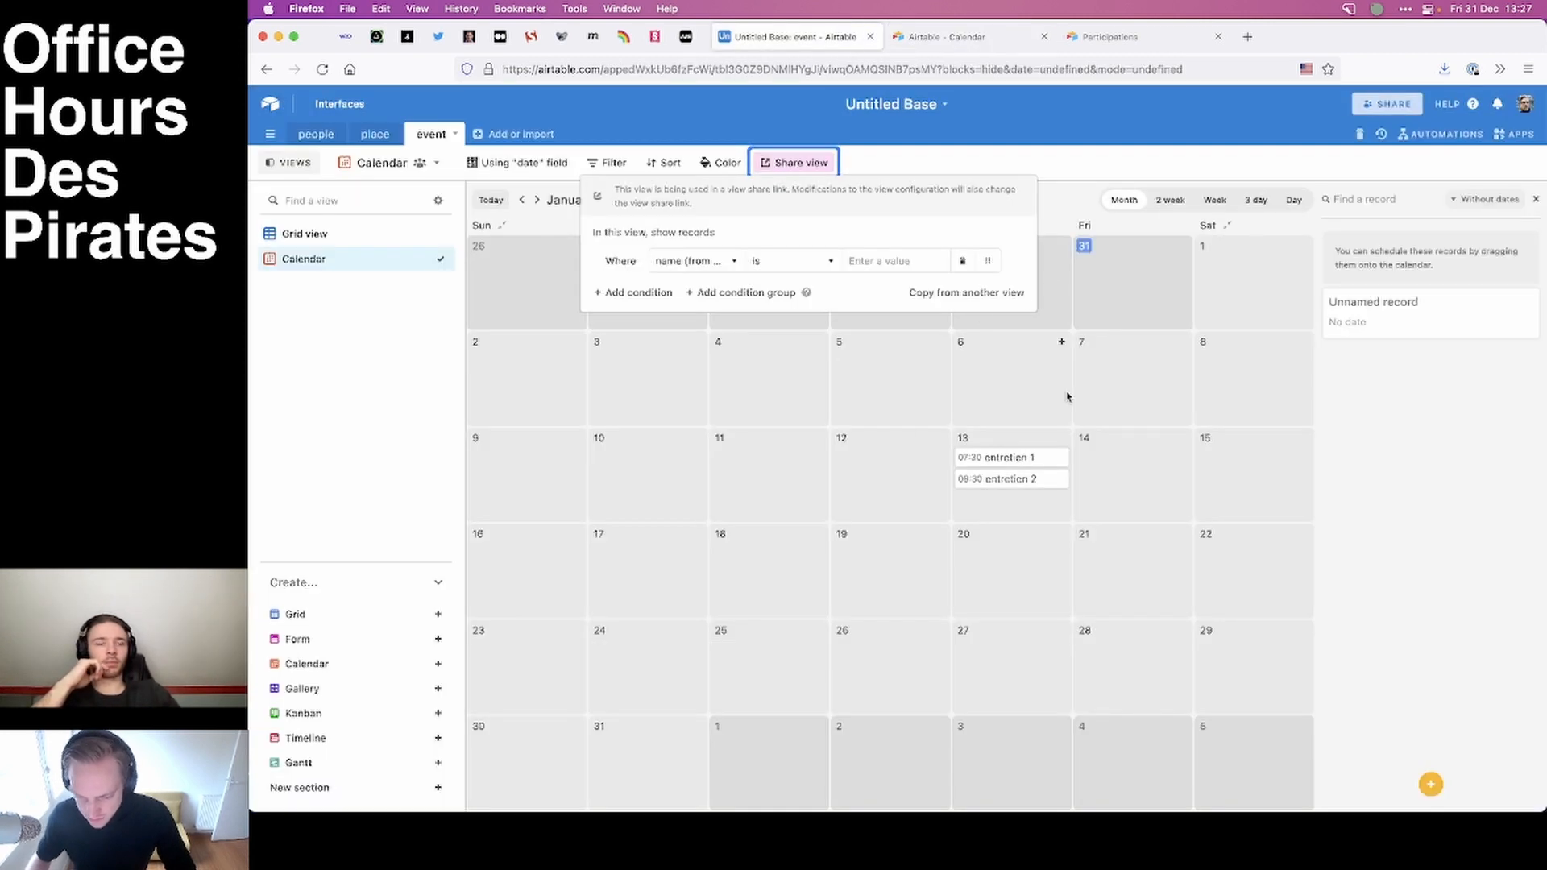
# Check the room names in the event grid and set the Calendar view's place-name filter value to "red room".
pyautogui.click(303, 236)
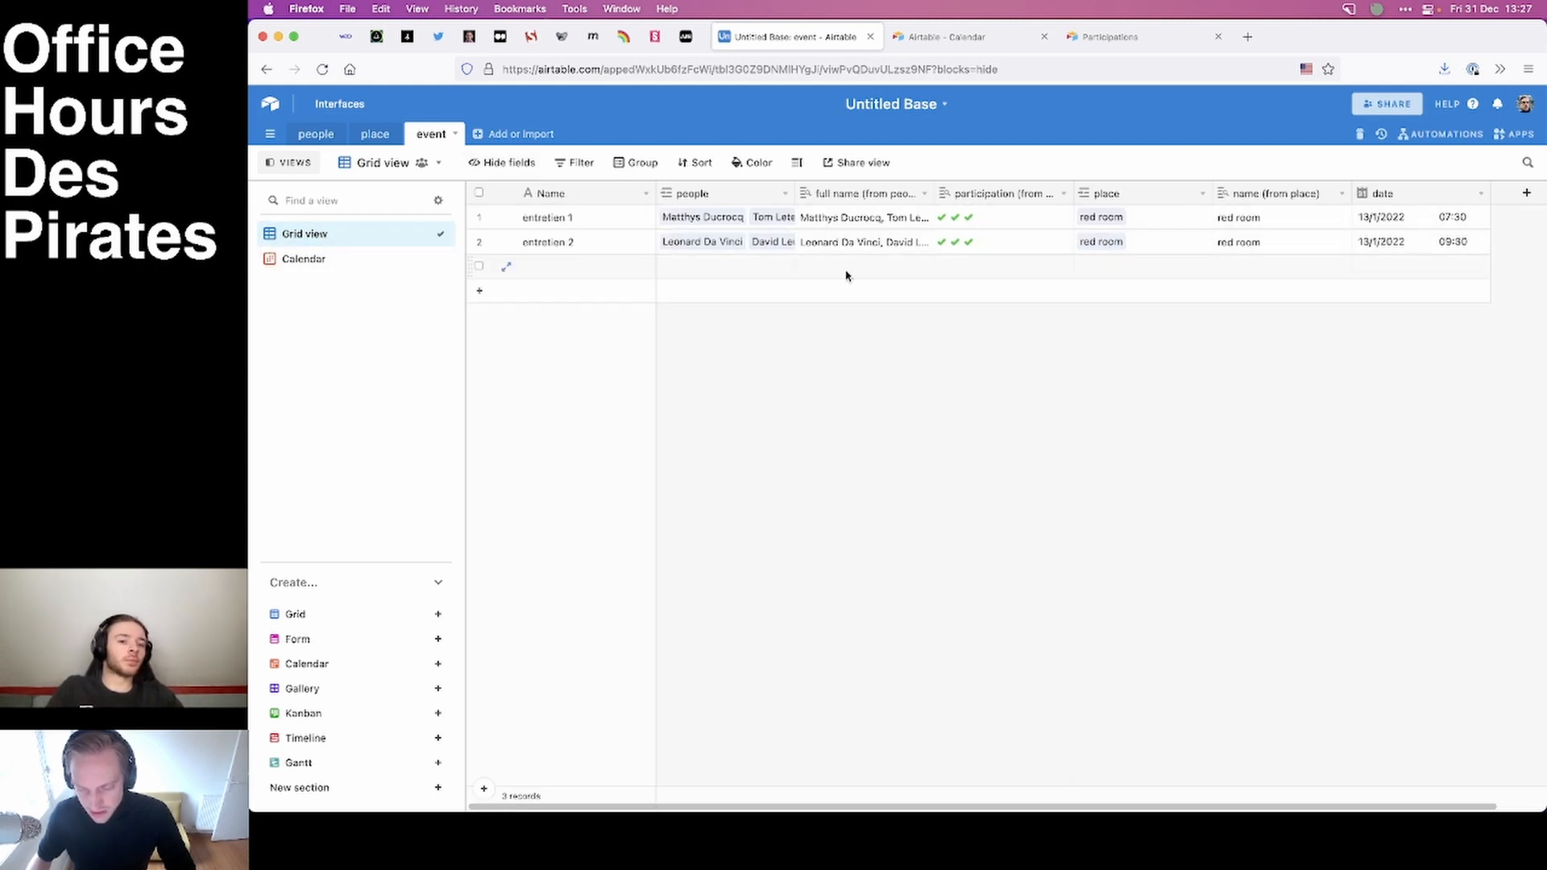
pyautogui.click(326, 262)
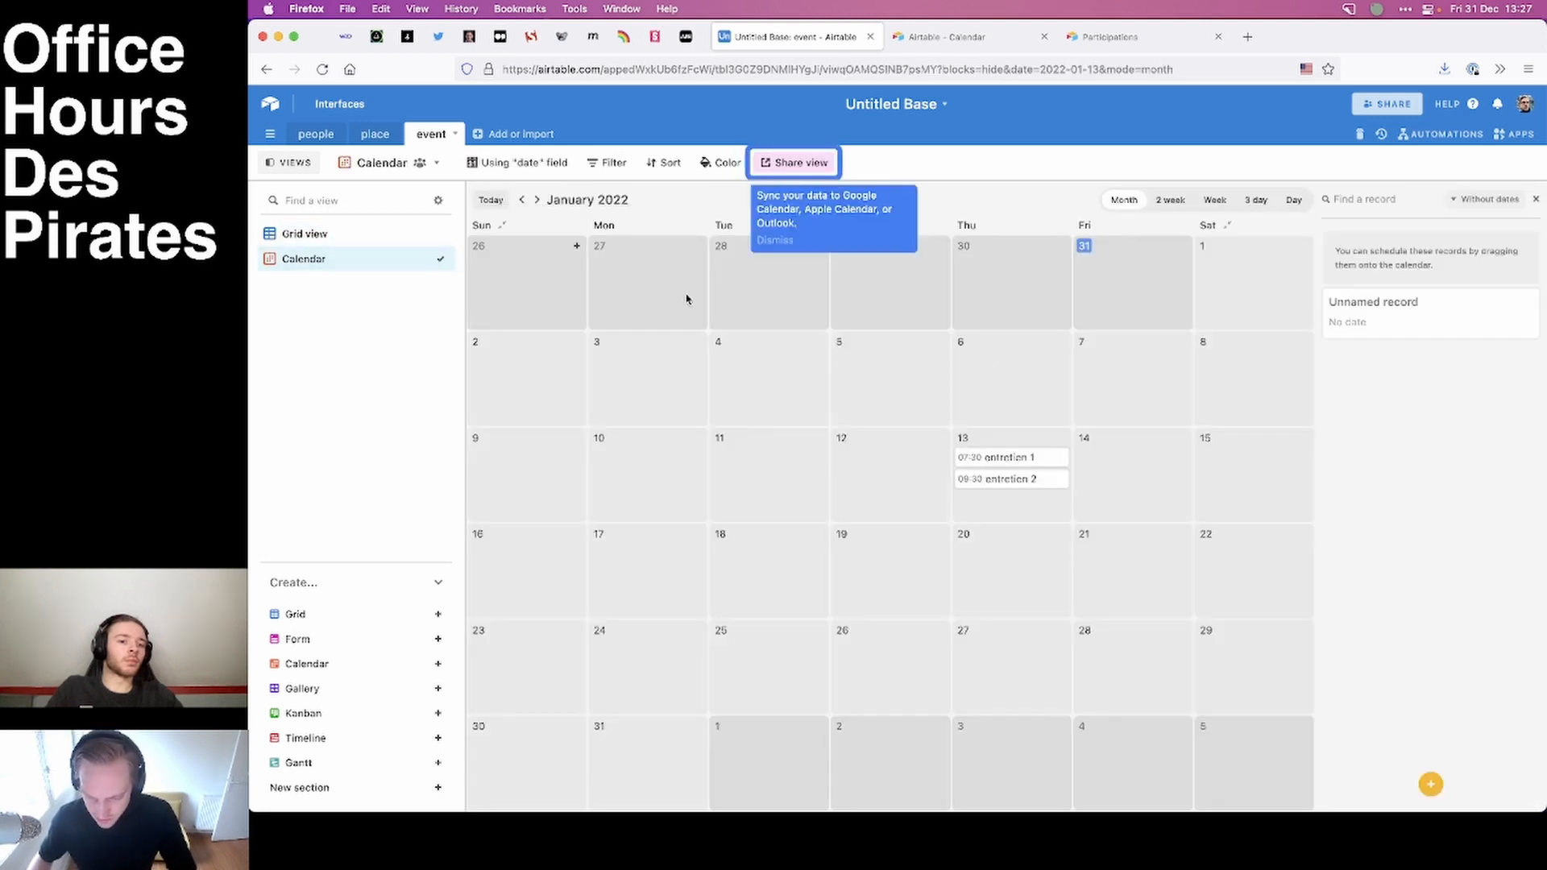
pyautogui.click(612, 164)
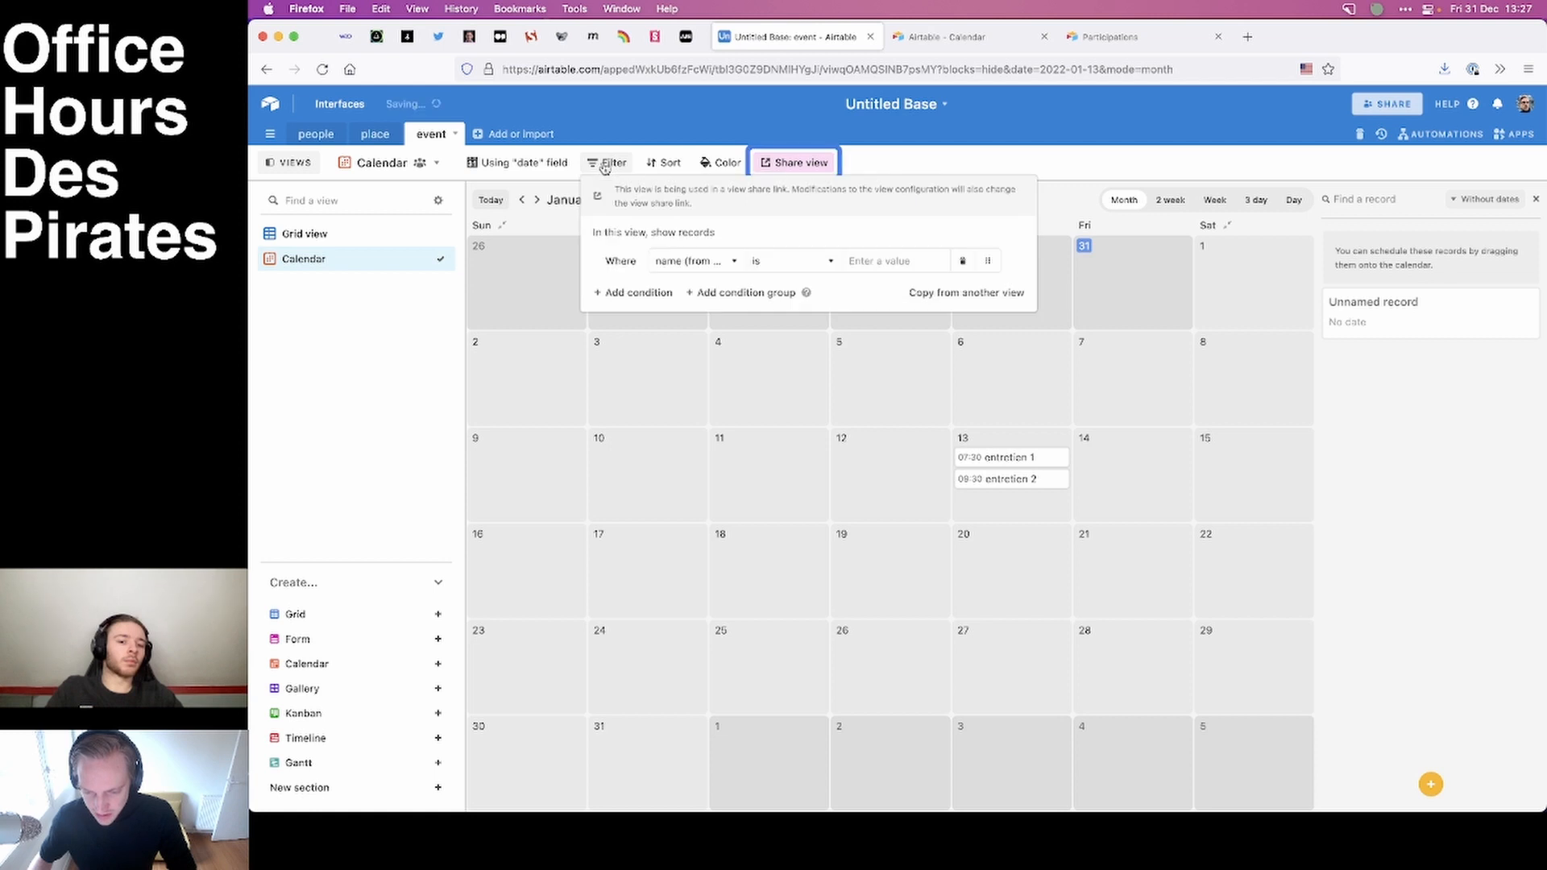
pyautogui.click(878, 261)
pyautogui.write('red room')
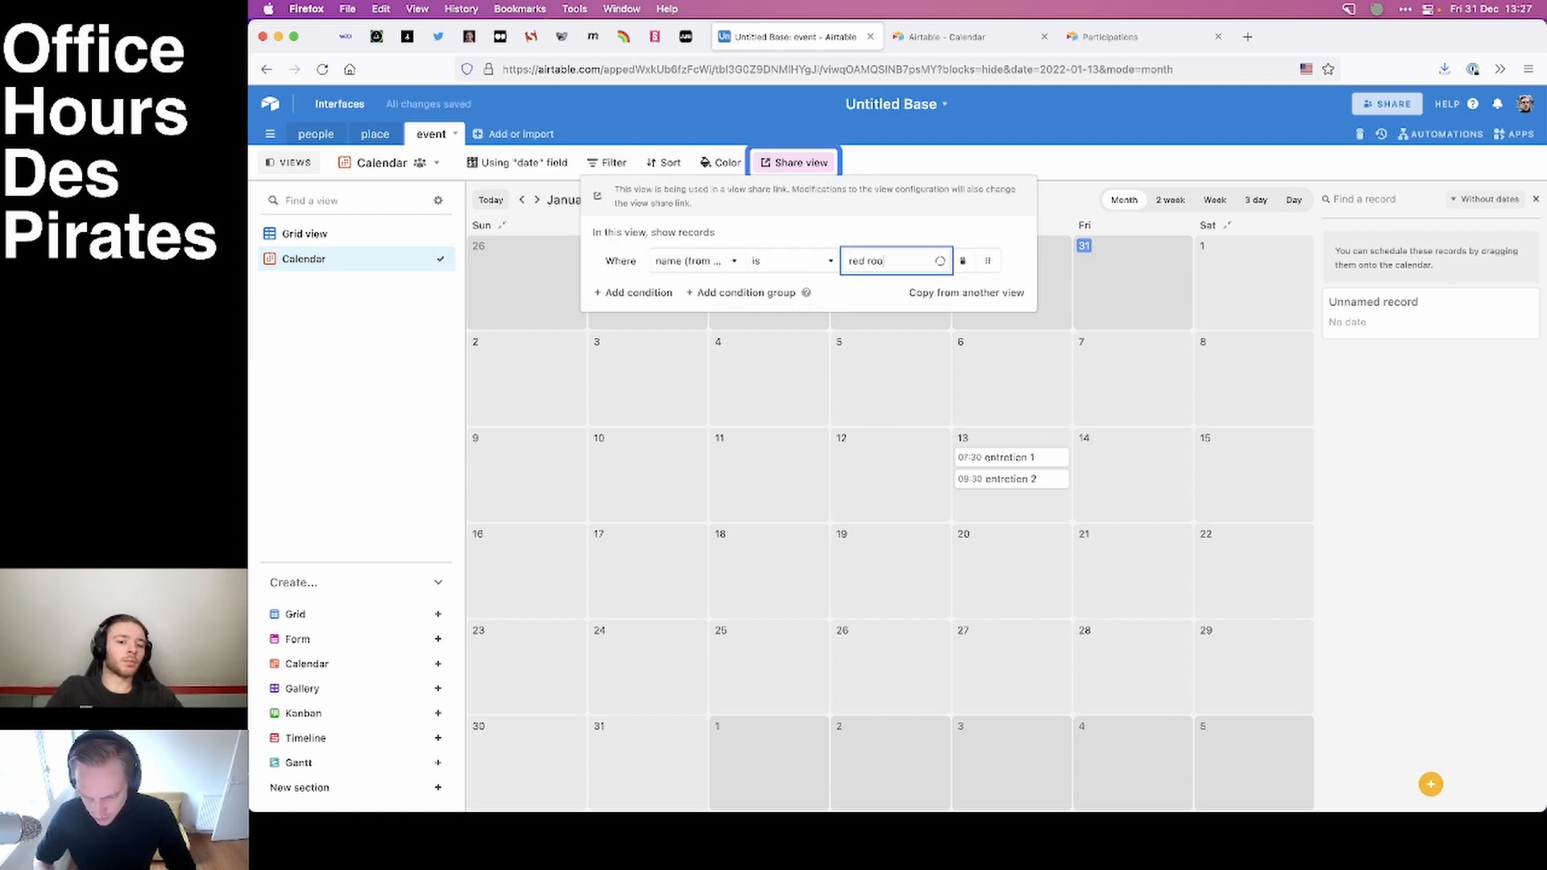
pyautogui.click(1128, 480)
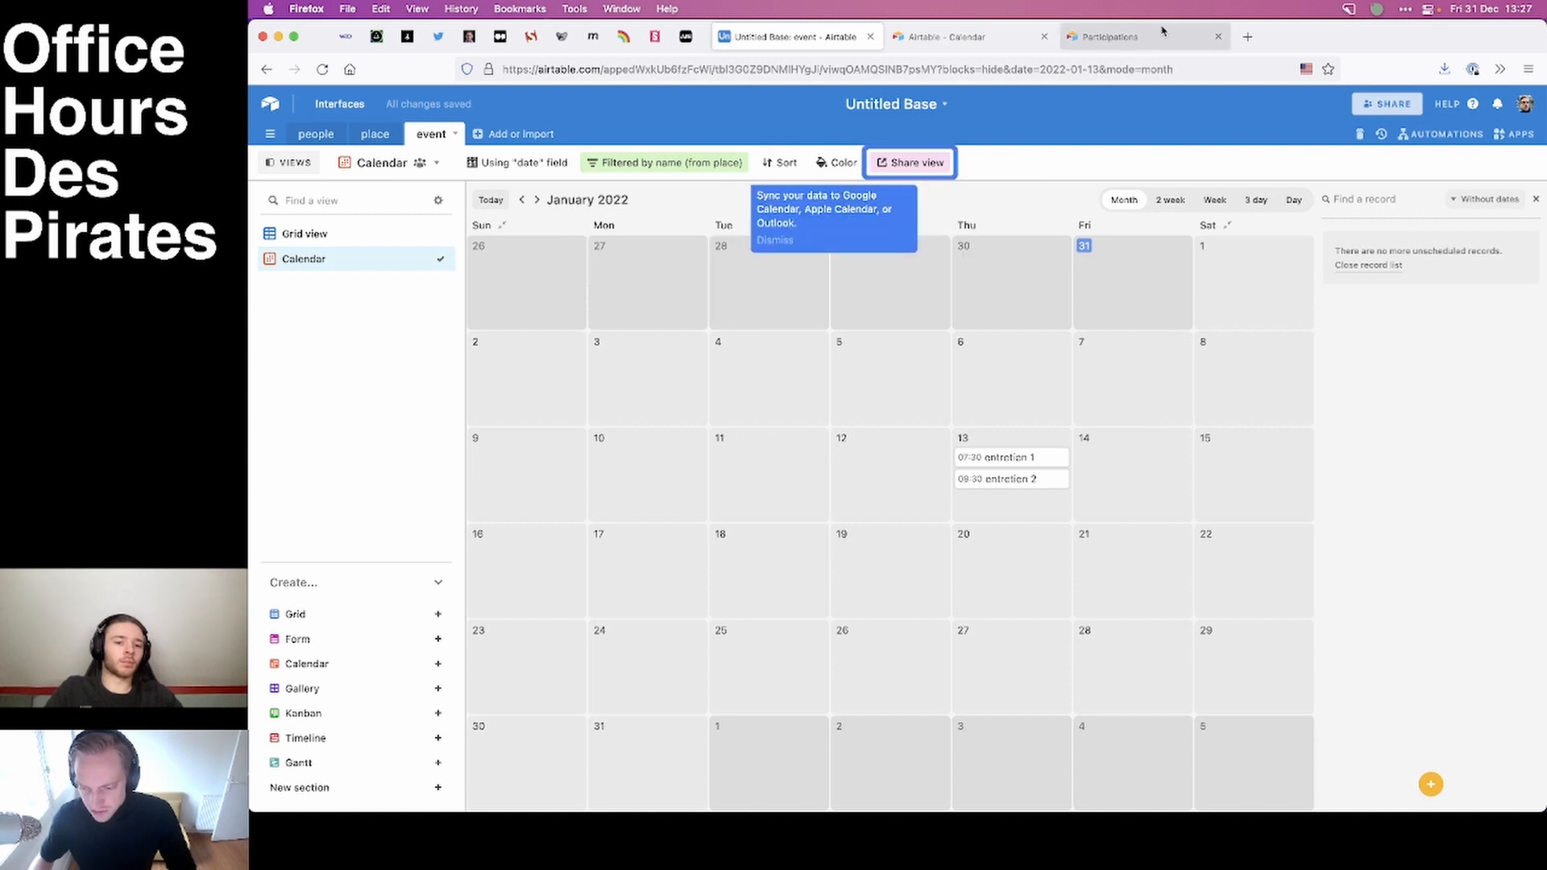
# Reload the shared calendar page to check it with the room filter applied.
pyautogui.click(1124, 36)
pyautogui.click(977, 36)
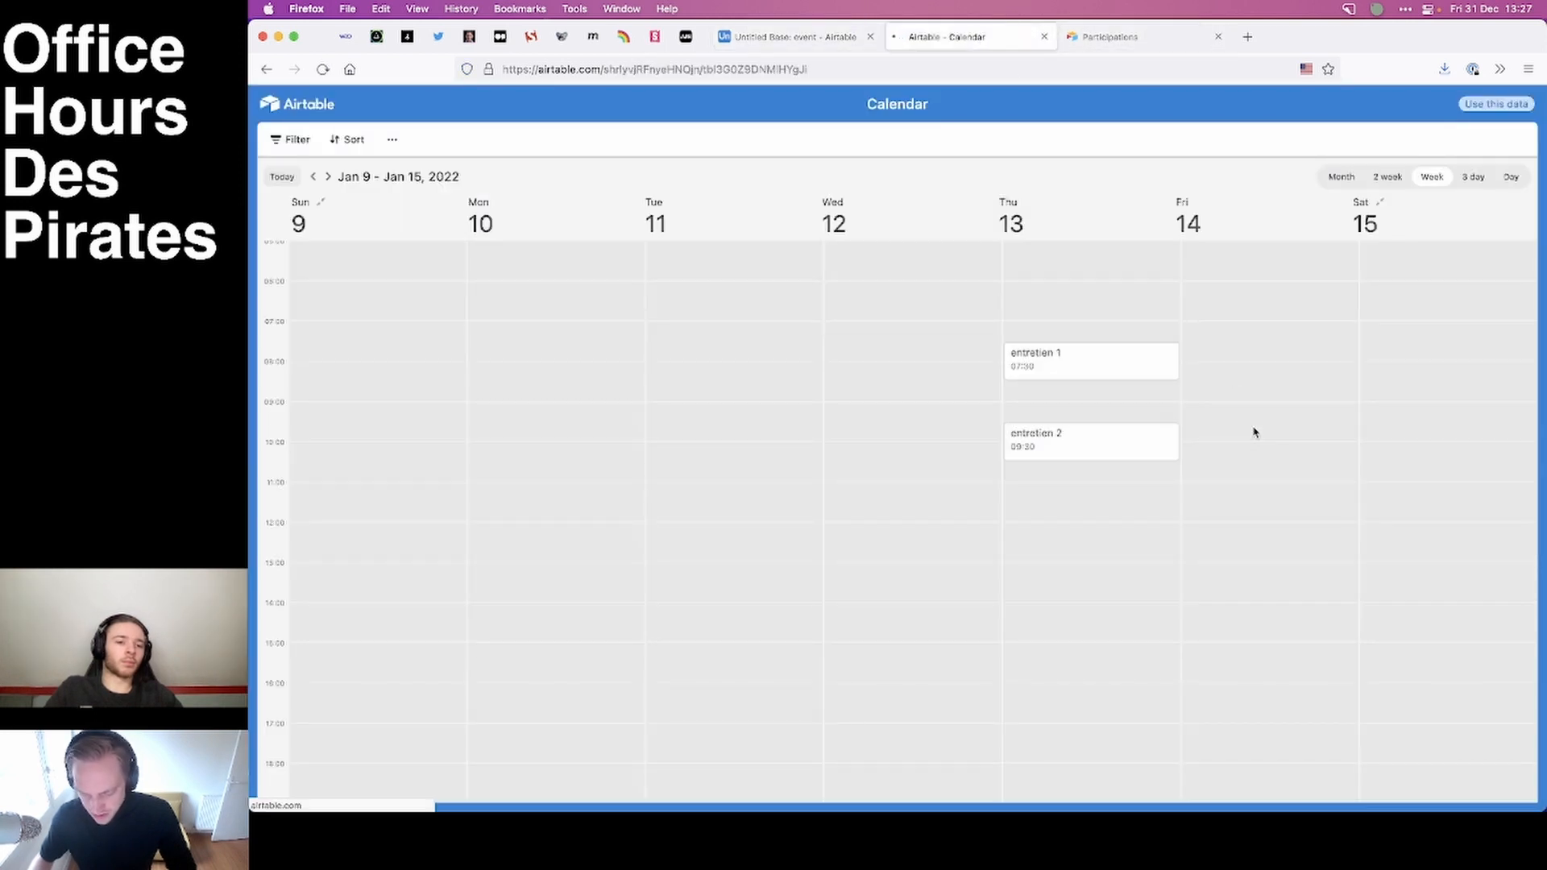
pyautogui.press('super+r')
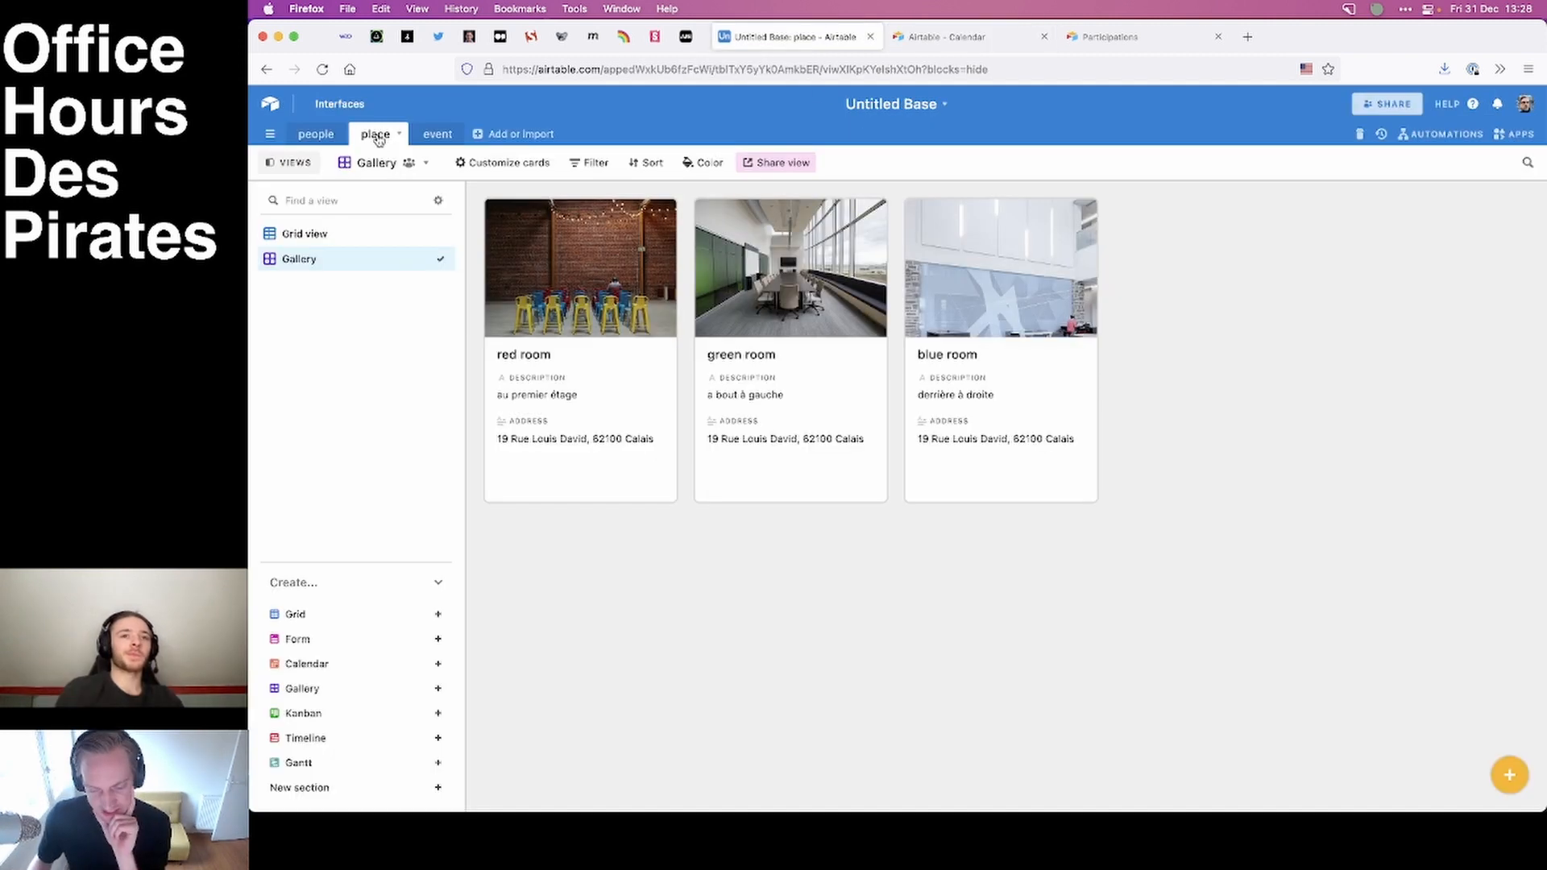
# Review the people table, the place gallery and the event table's grid.
pyautogui.click(315, 134)
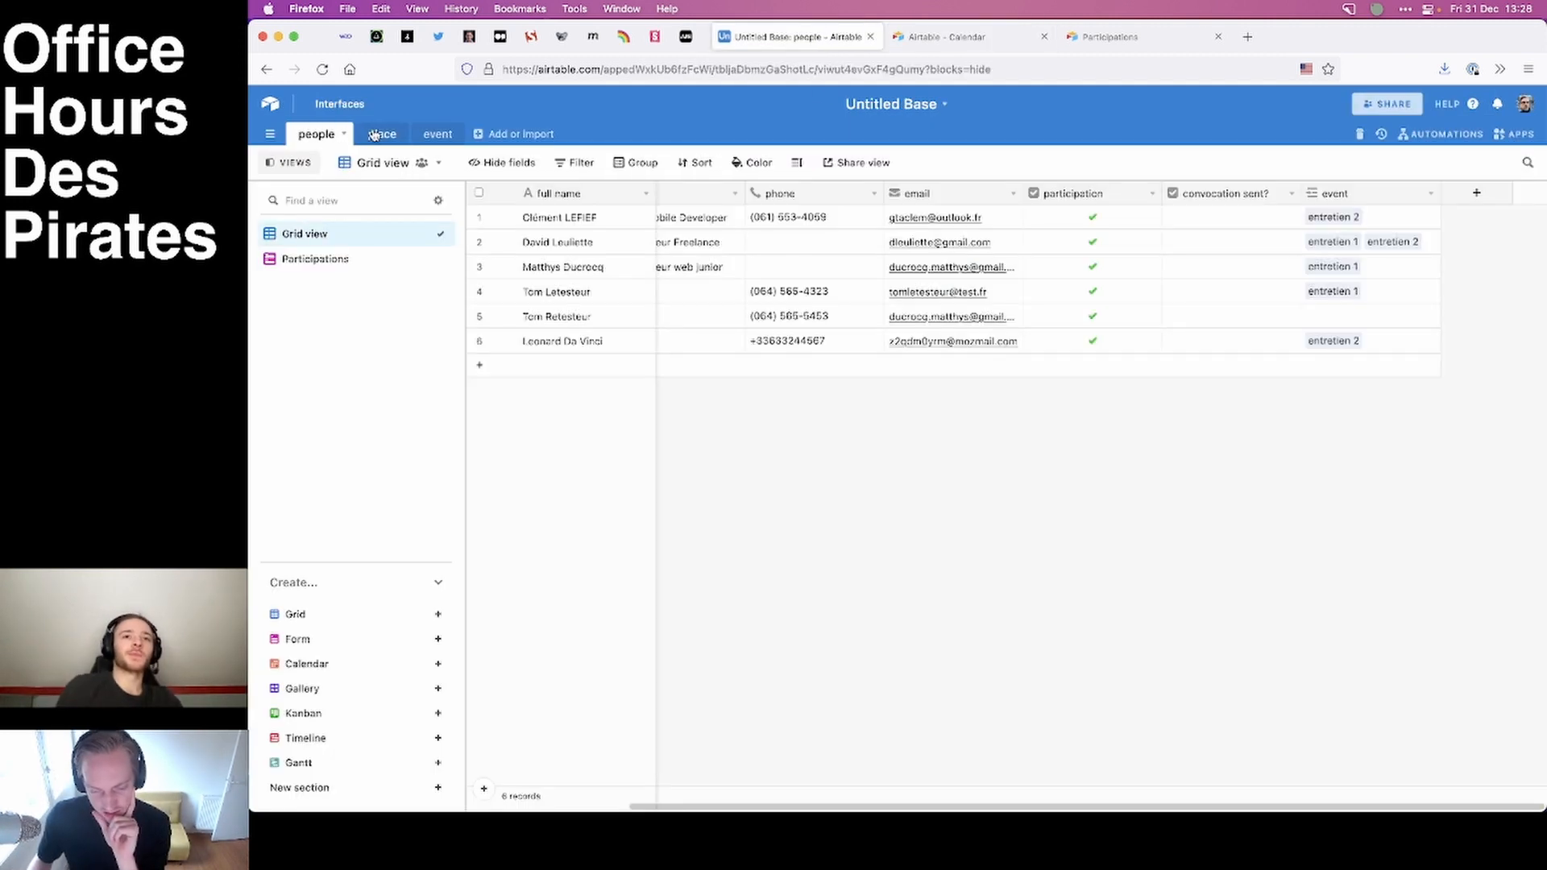
pyautogui.click(382, 134)
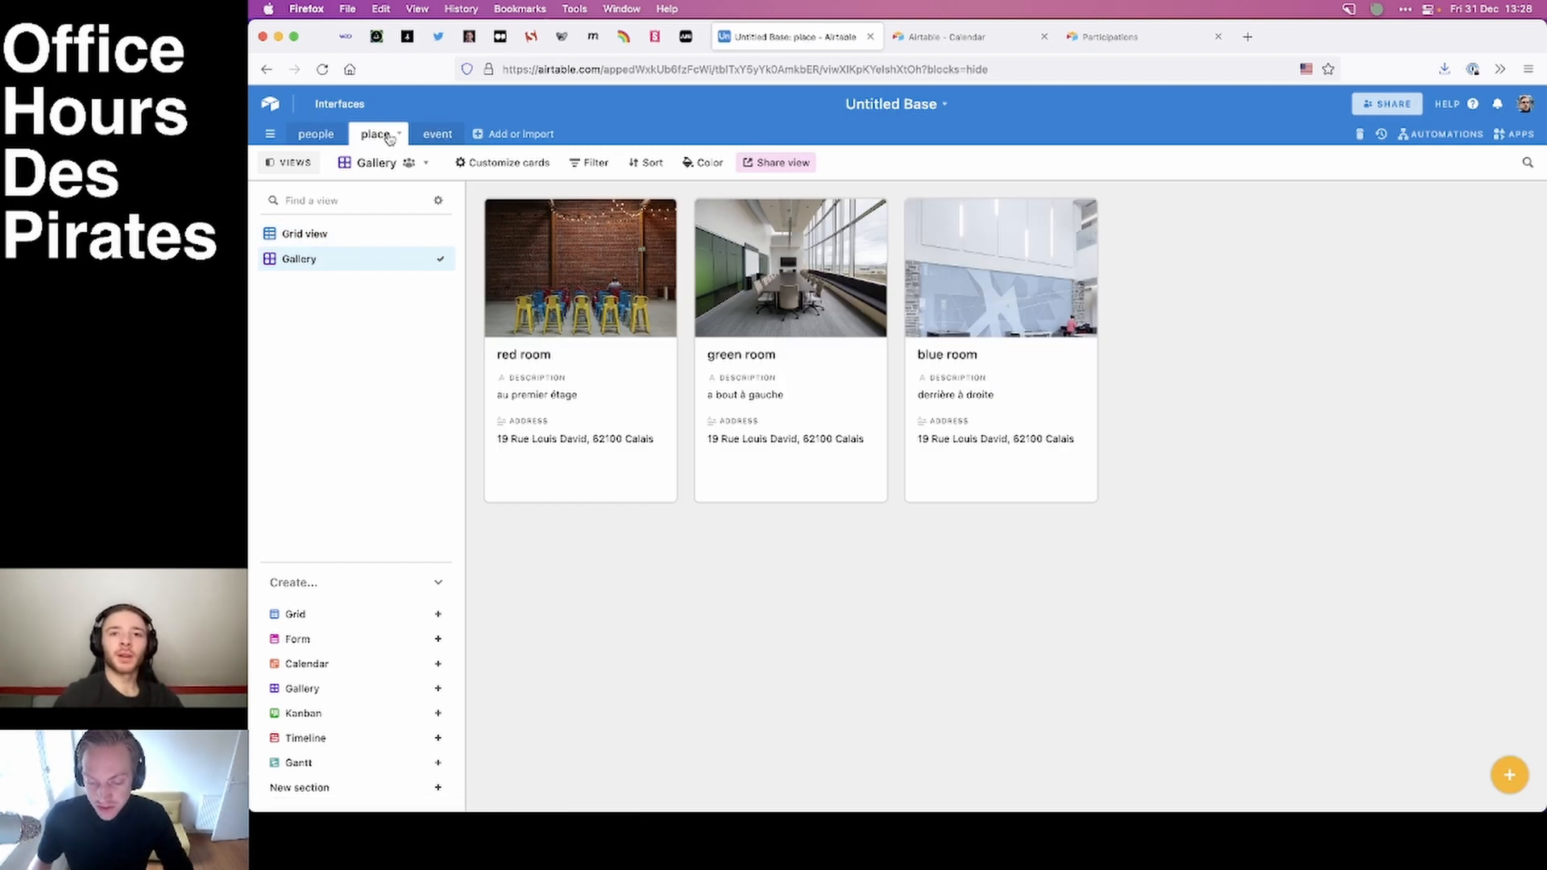
pyautogui.click(332, 136)
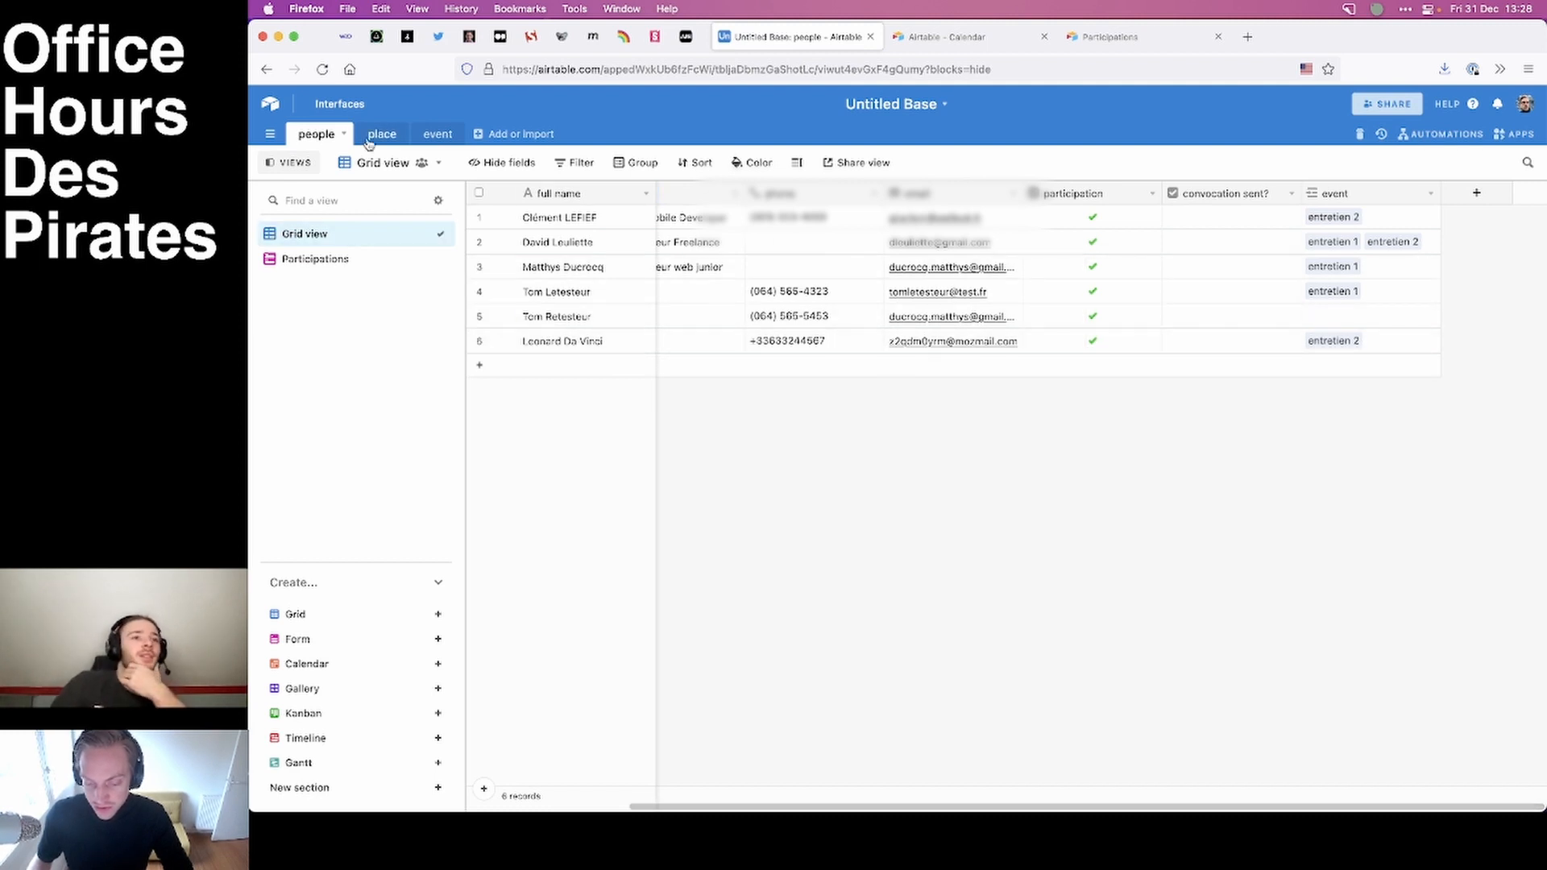
pyautogui.click(435, 134)
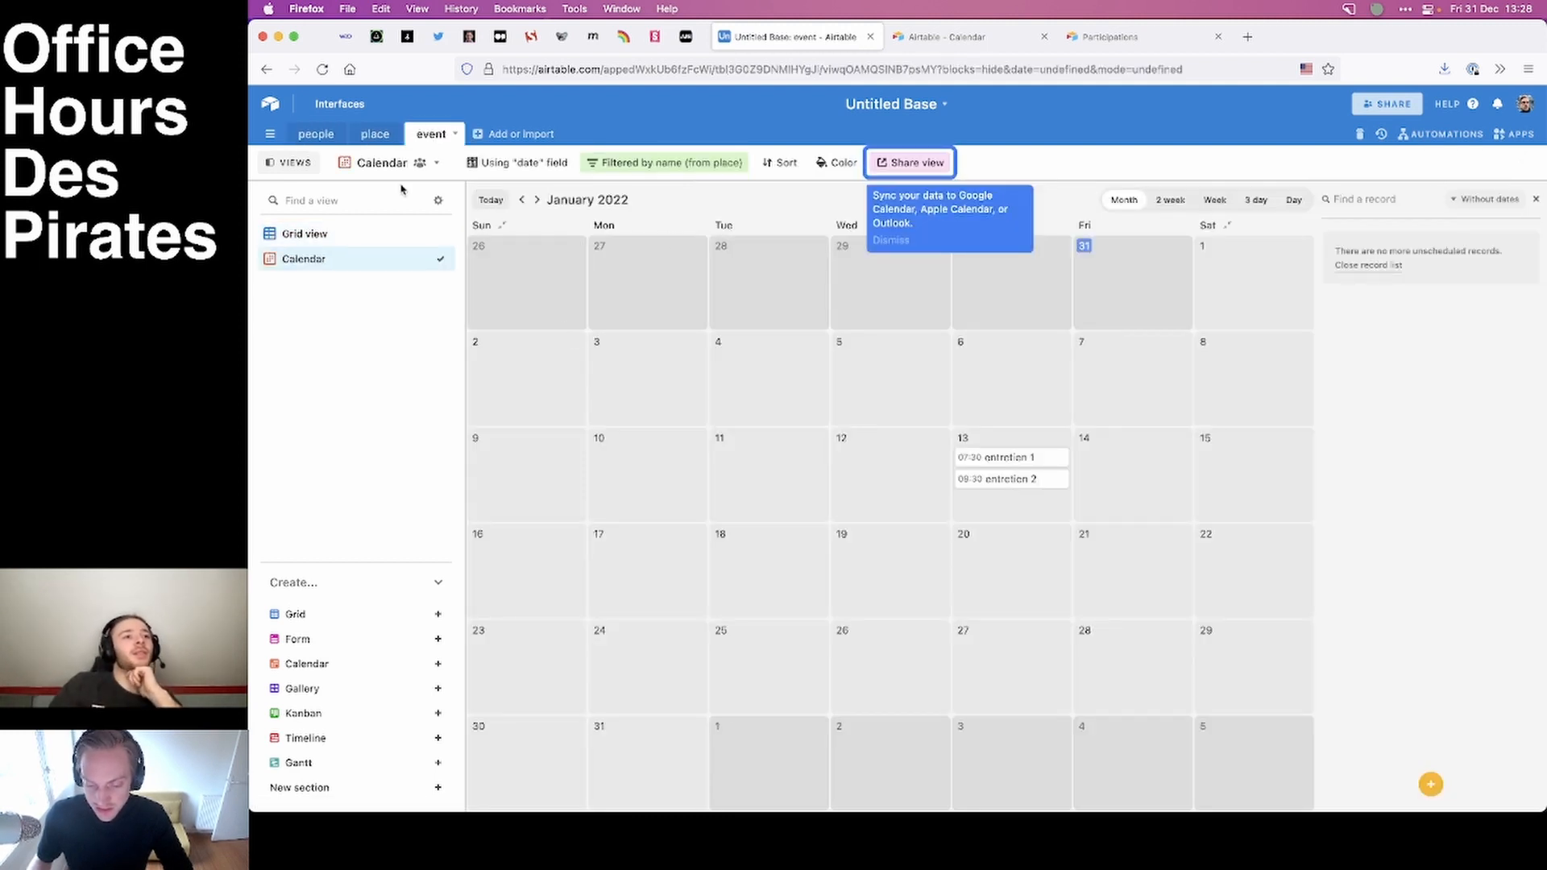
pyautogui.click(304, 234)
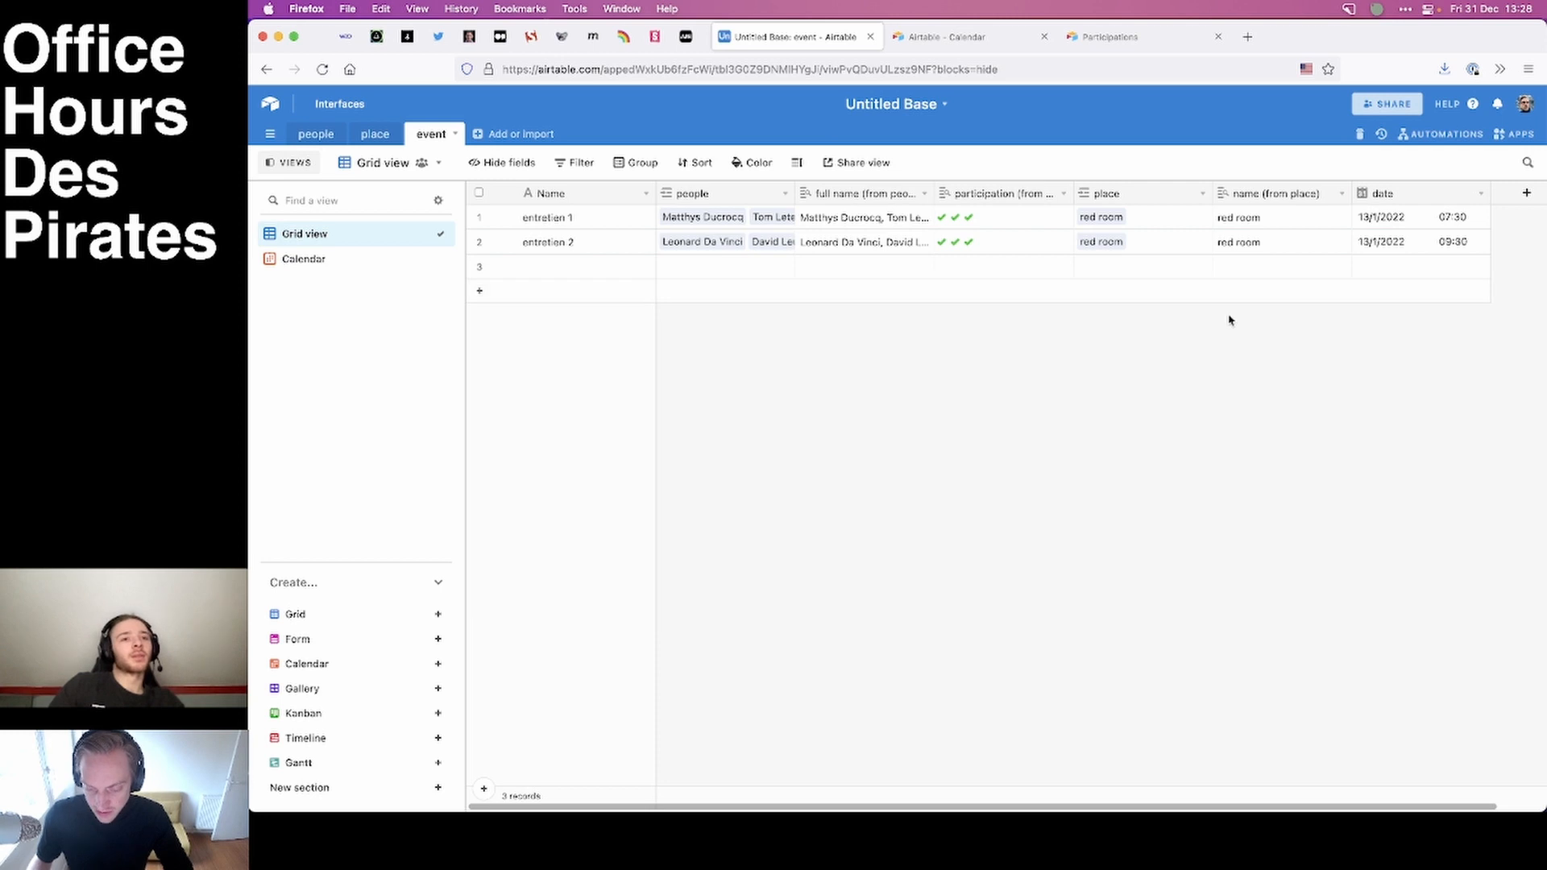
# Create a Timeline view of the event table that labels records by Name, and compare it with the Calendar view.
pyautogui.click(305, 738)
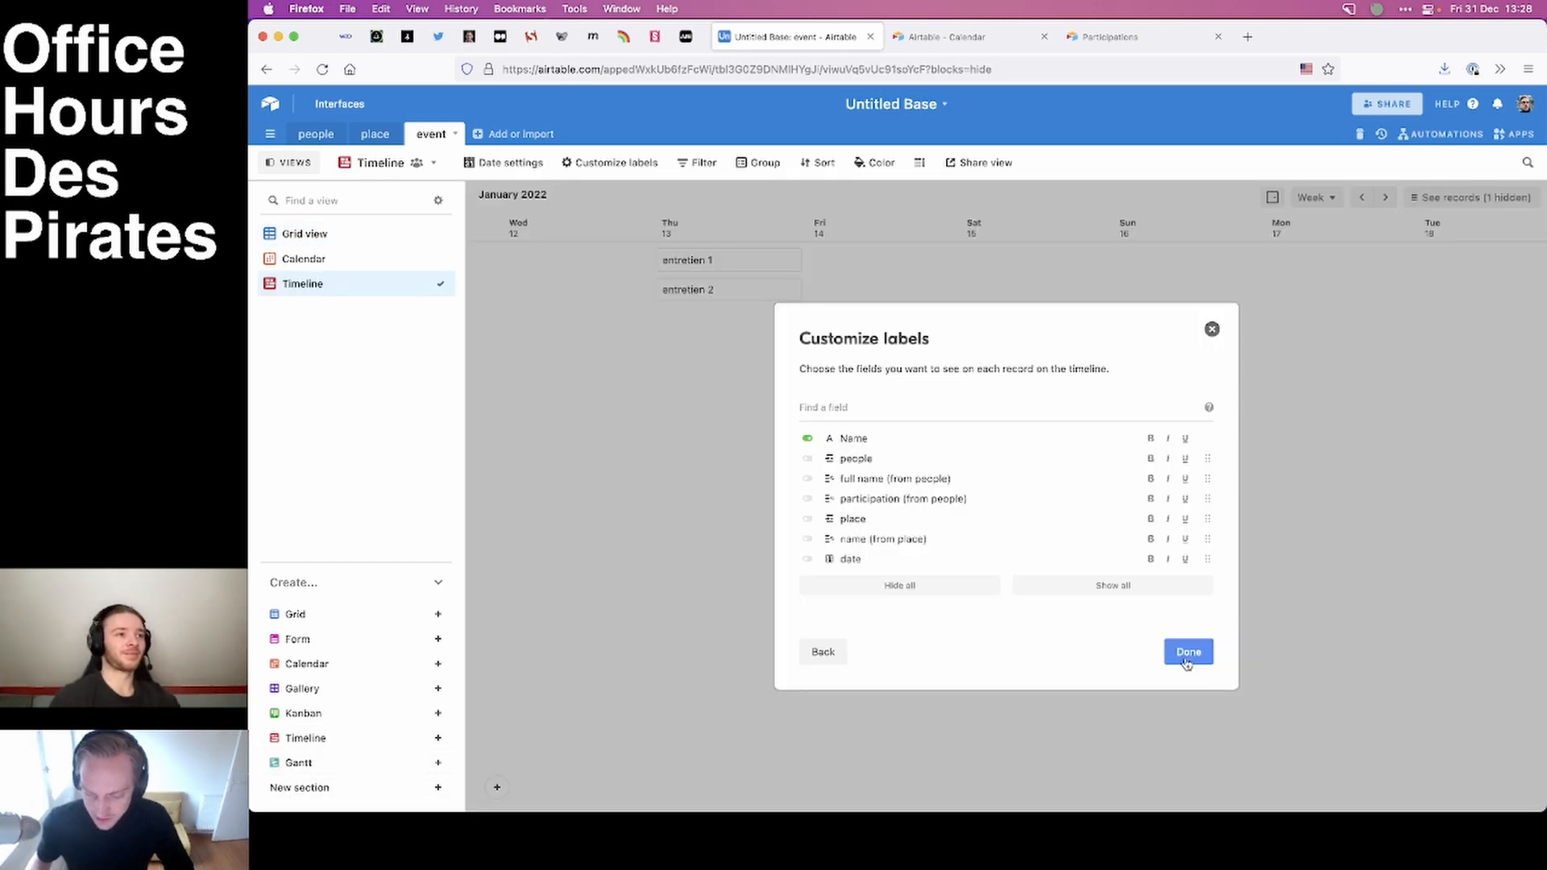
pyautogui.click(1188, 653)
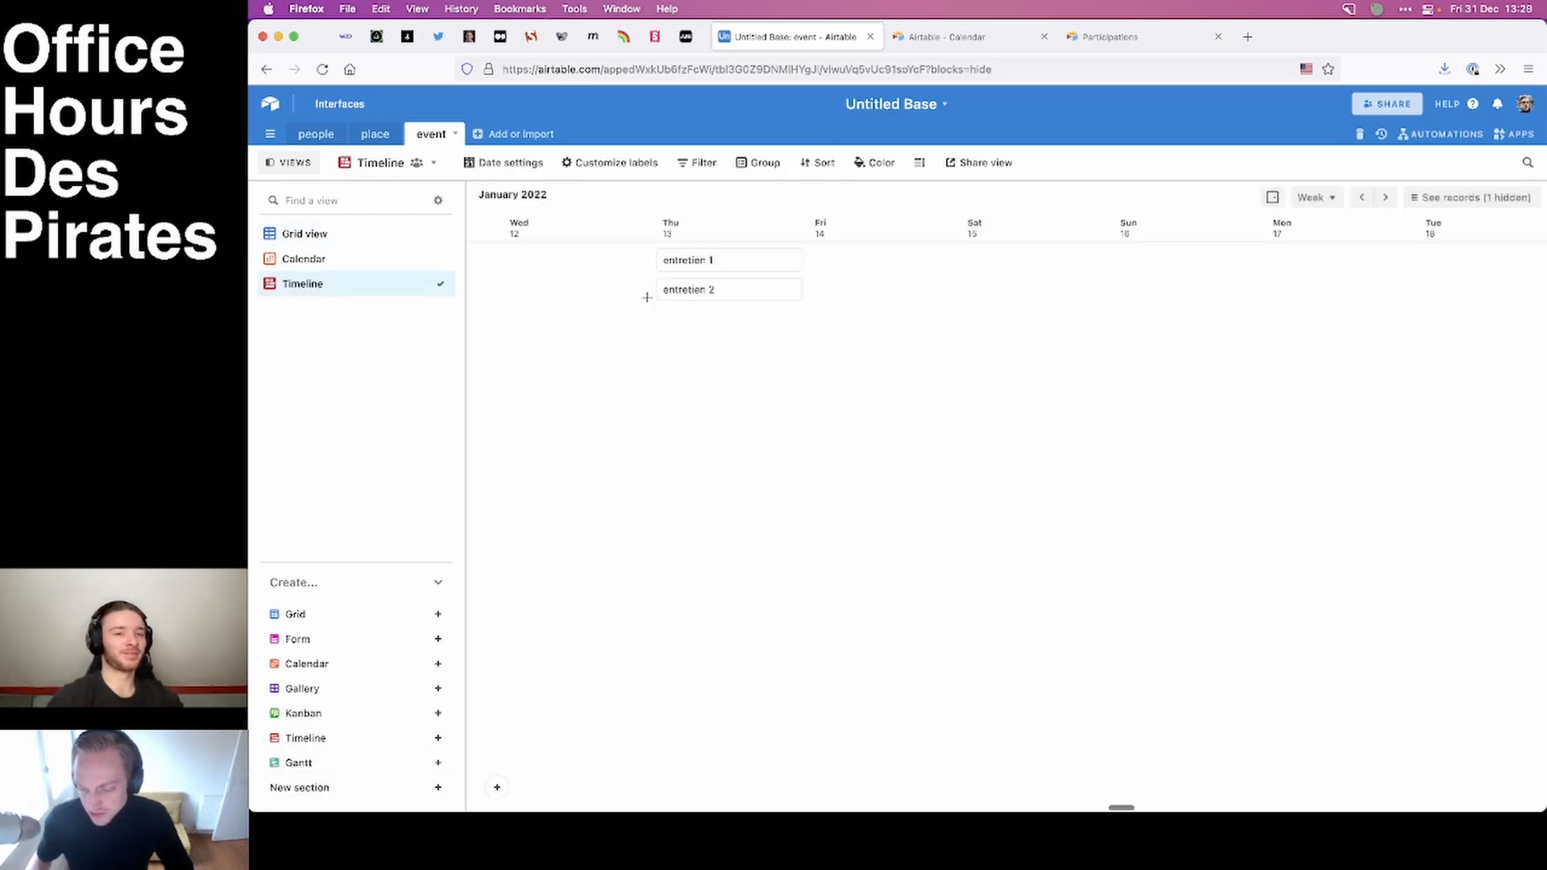
pyautogui.click(322, 261)
pyautogui.click(303, 283)
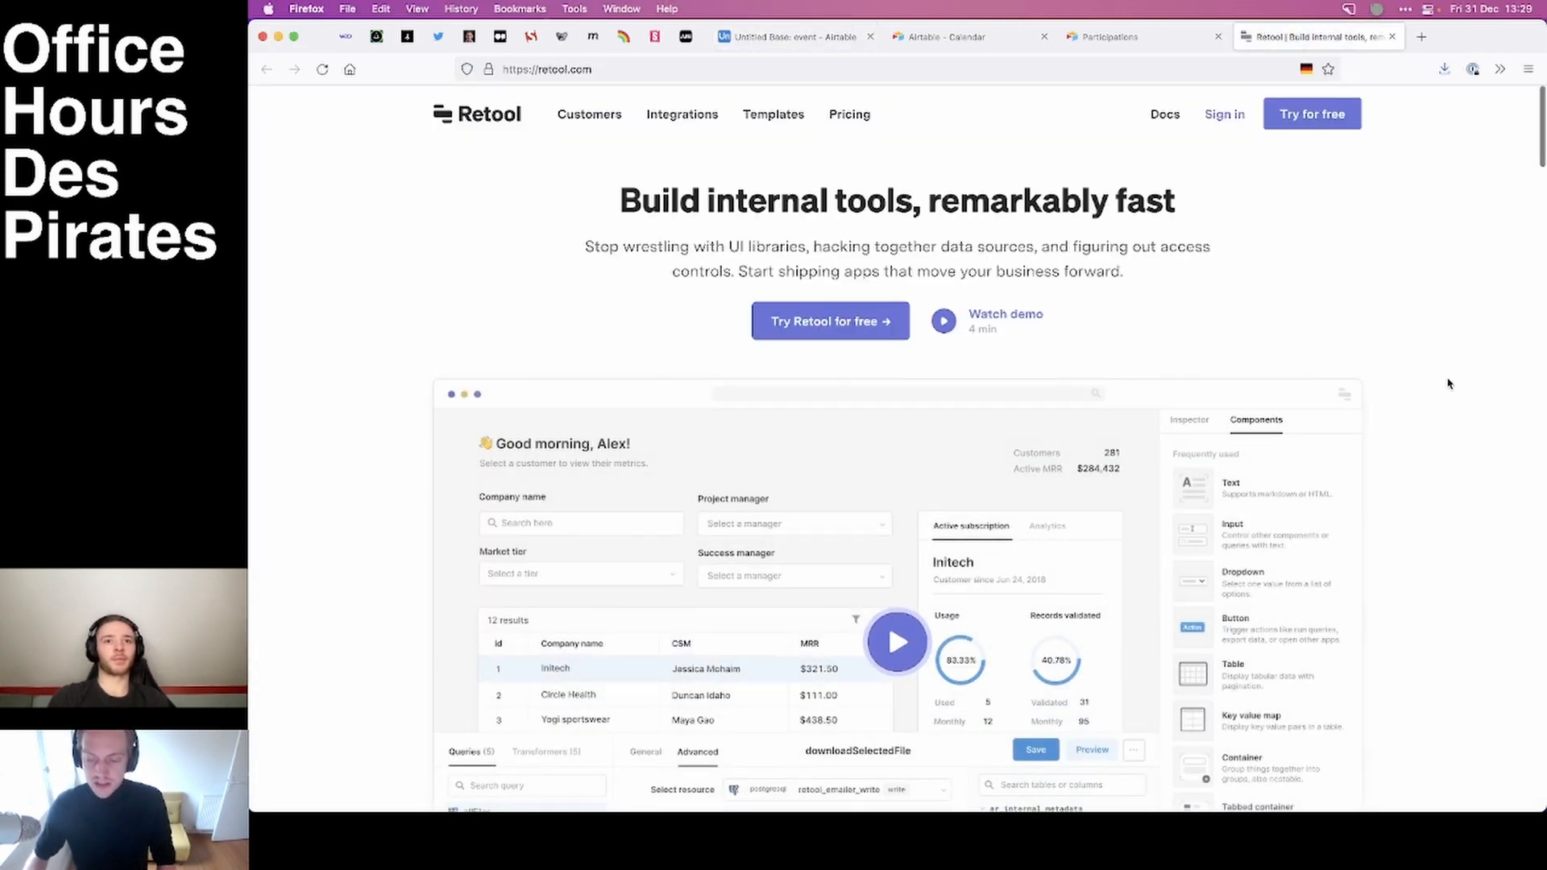
# Look through the Retool home page's product preview and customer list, and close the page.
pyautogui.scroll(-3, 1418, 399)
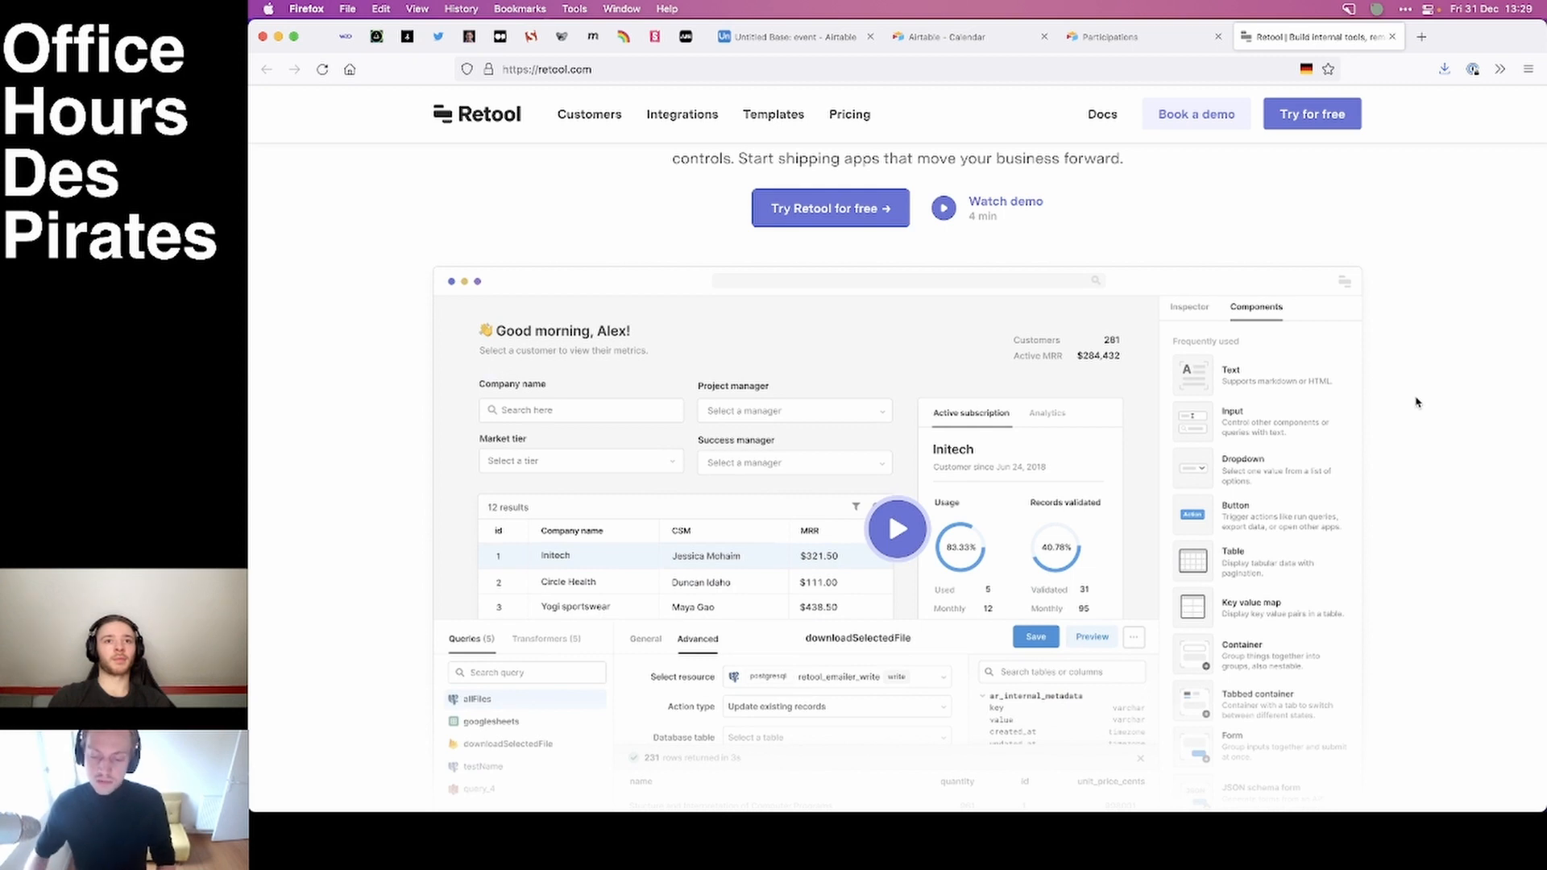
pyautogui.scroll(-3, 1418, 401)
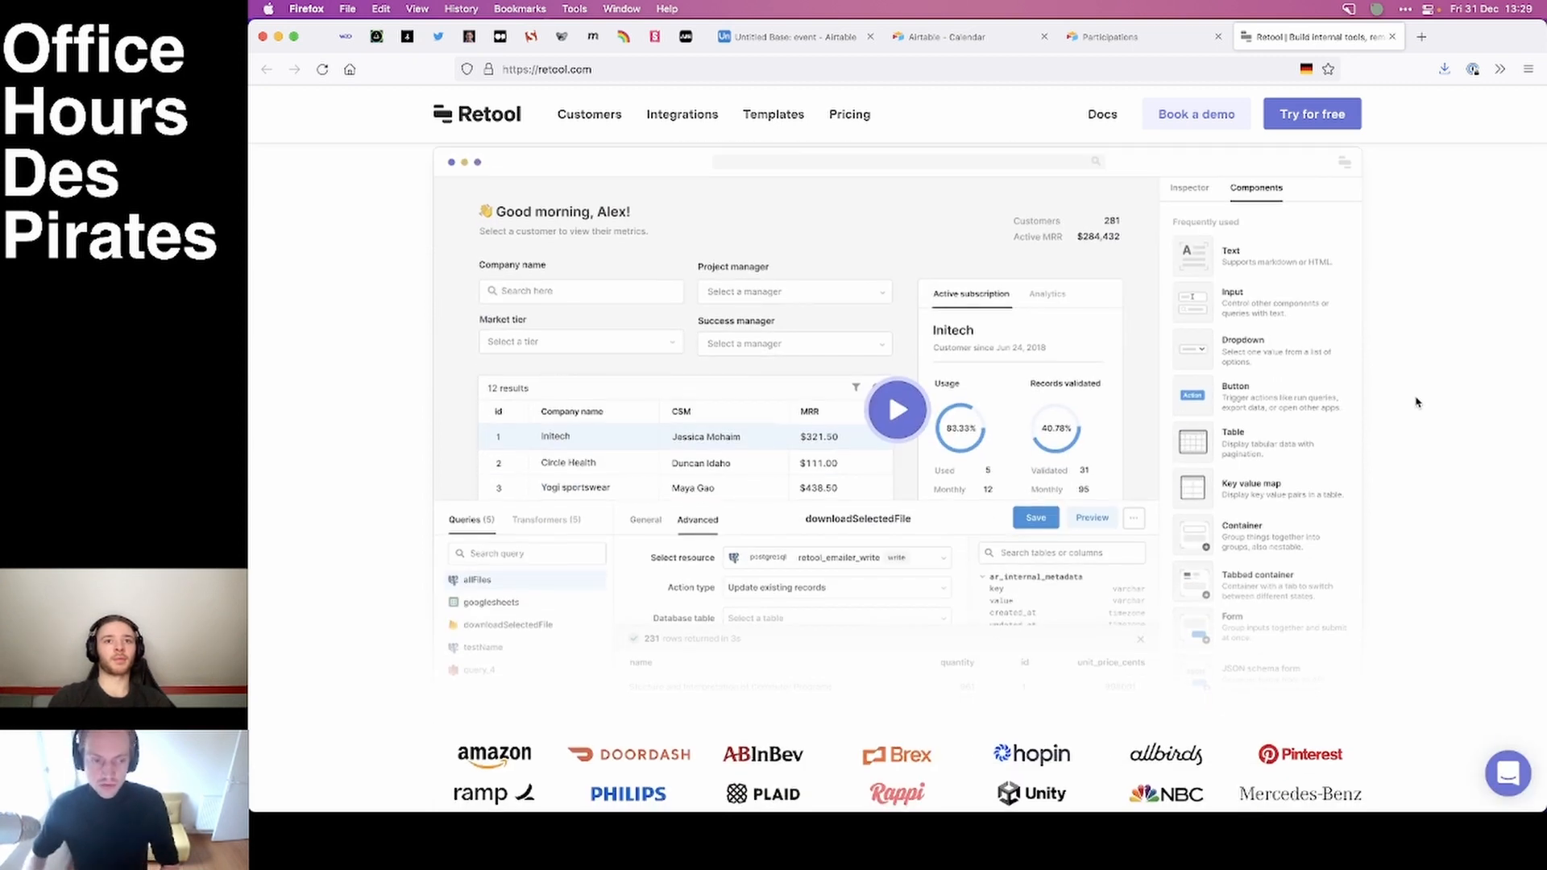
pyautogui.scroll(-4, 1417, 401)
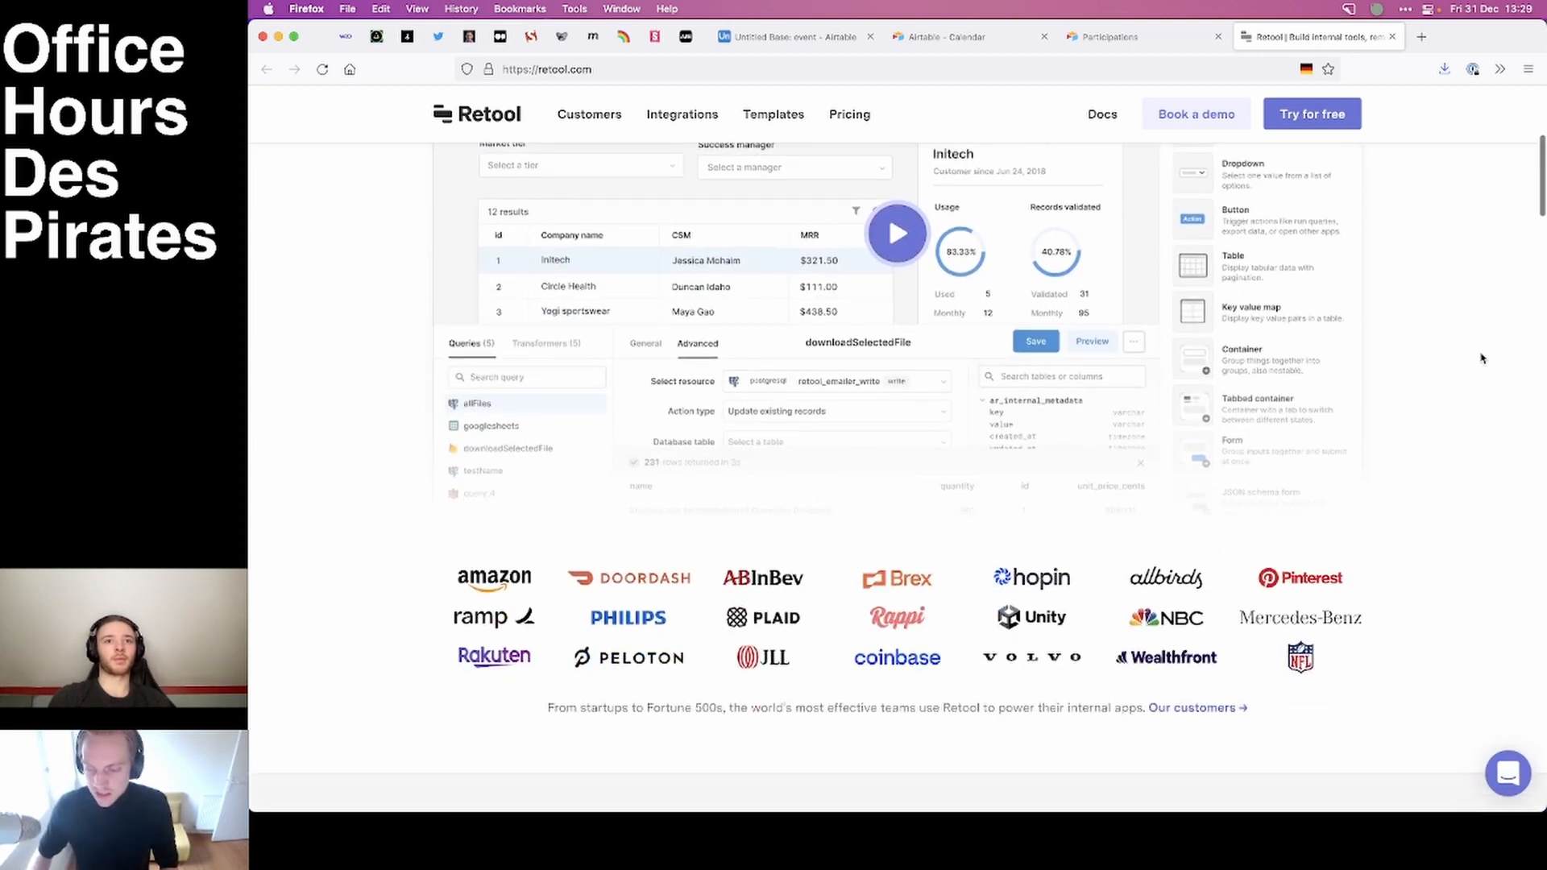
pyautogui.click(1391, 36)
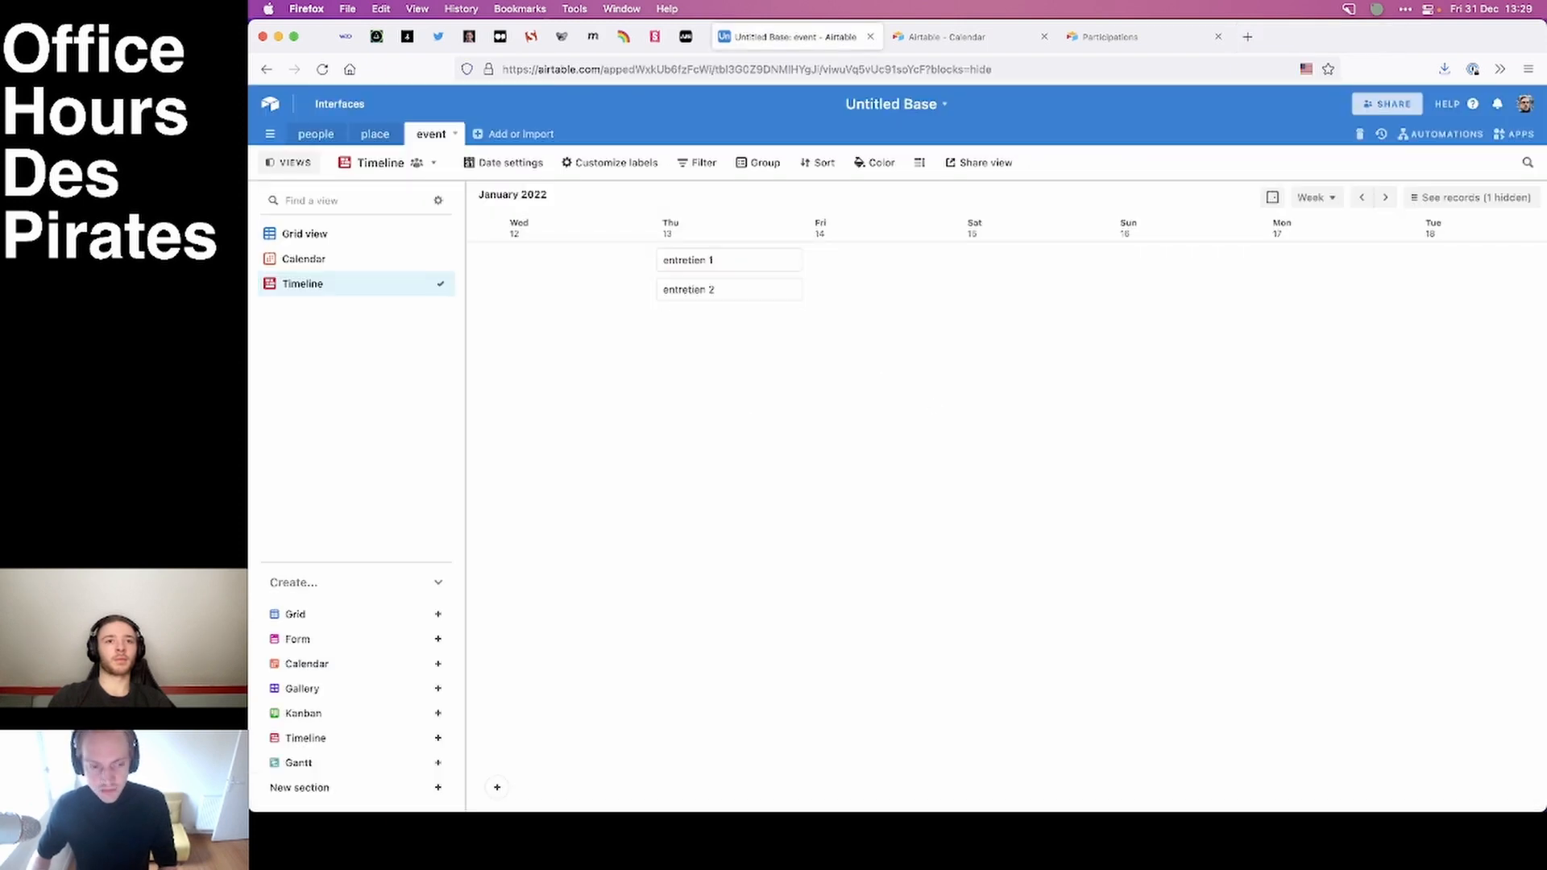
# Read Airtable's blog article introducing Interface Designer.
pyautogui.press('super+Tab')
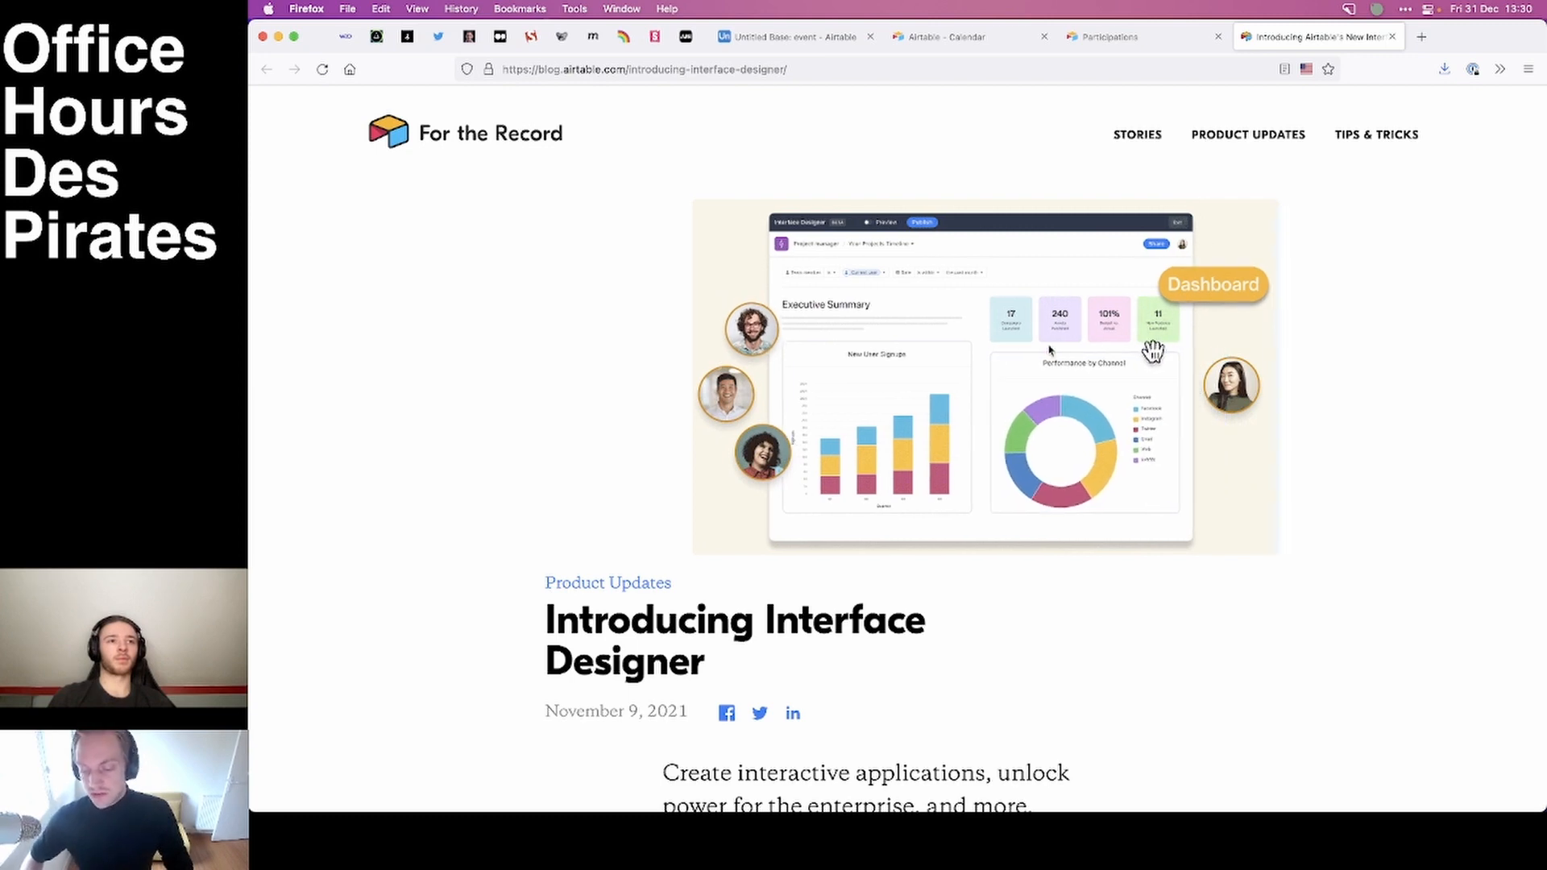
pyautogui.scroll(-3, 1402, 511)
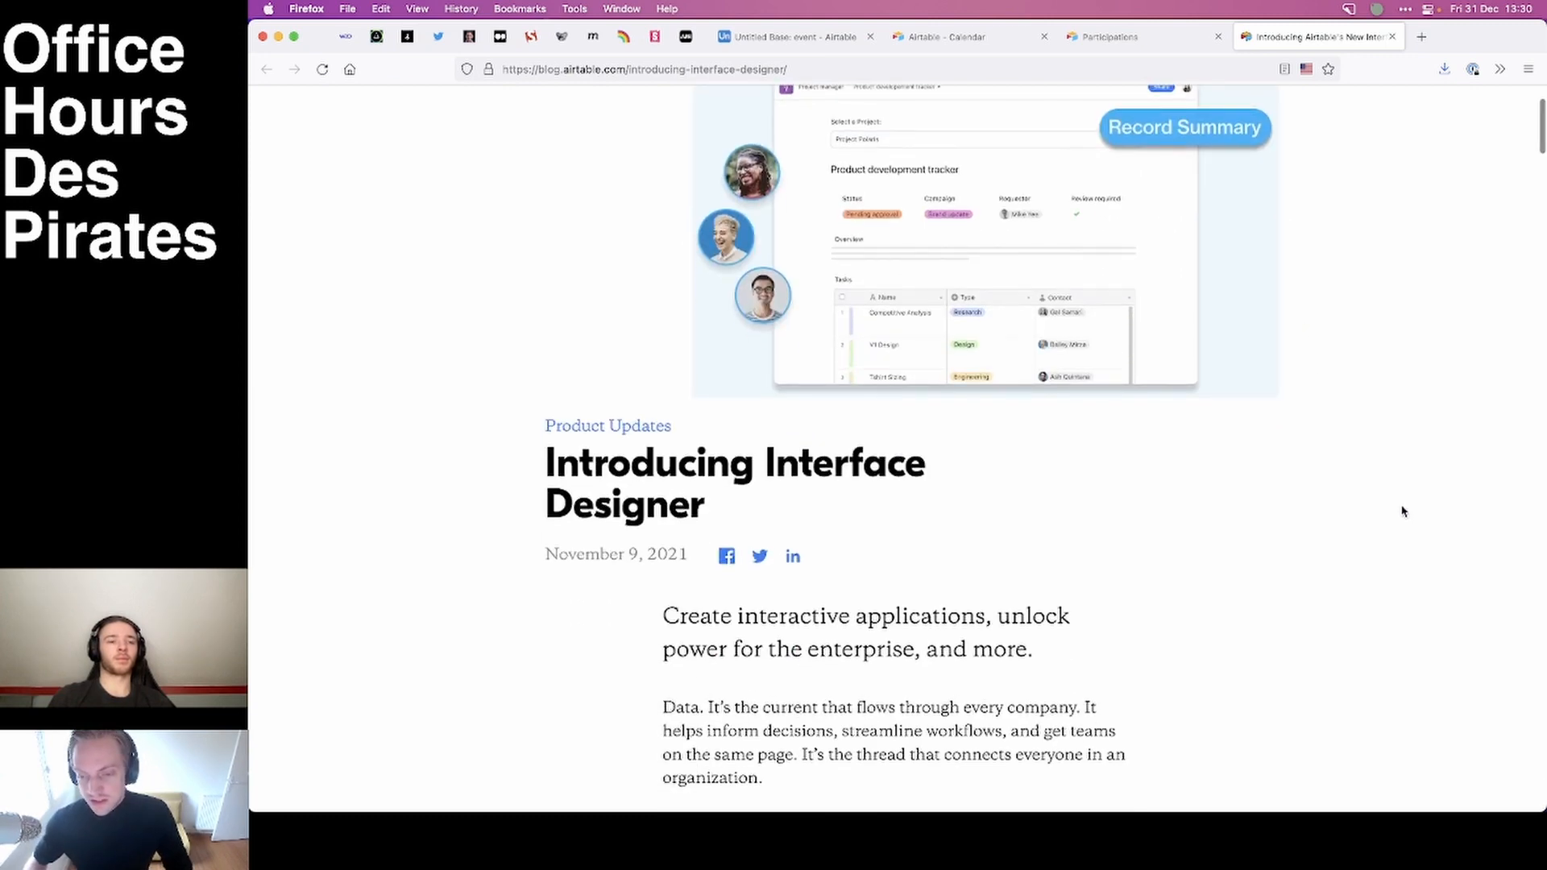
pyautogui.scroll(-12, 1403, 511)
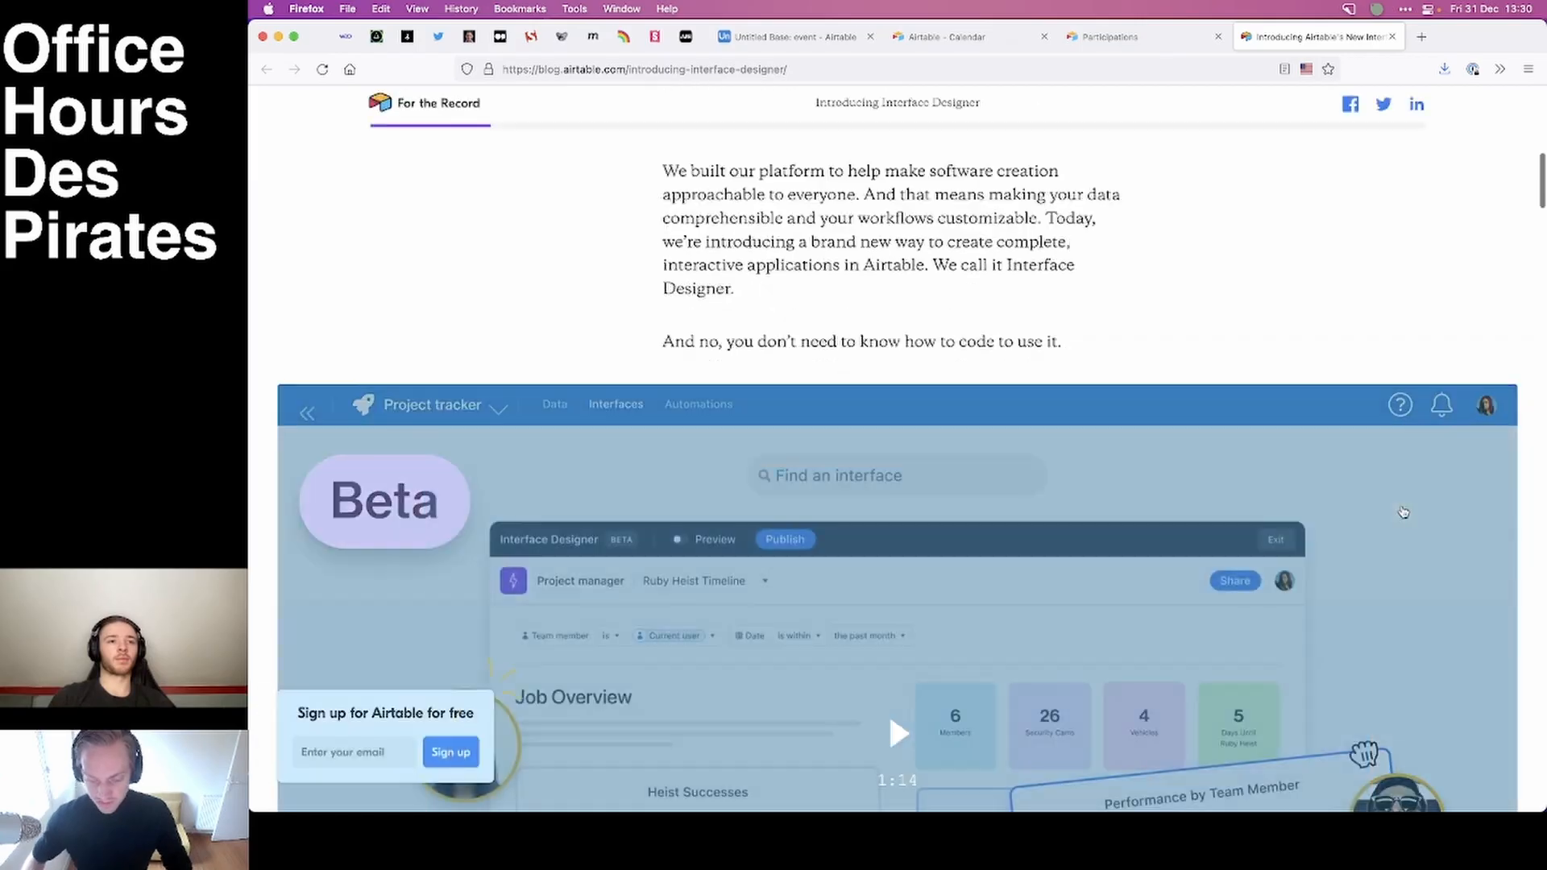